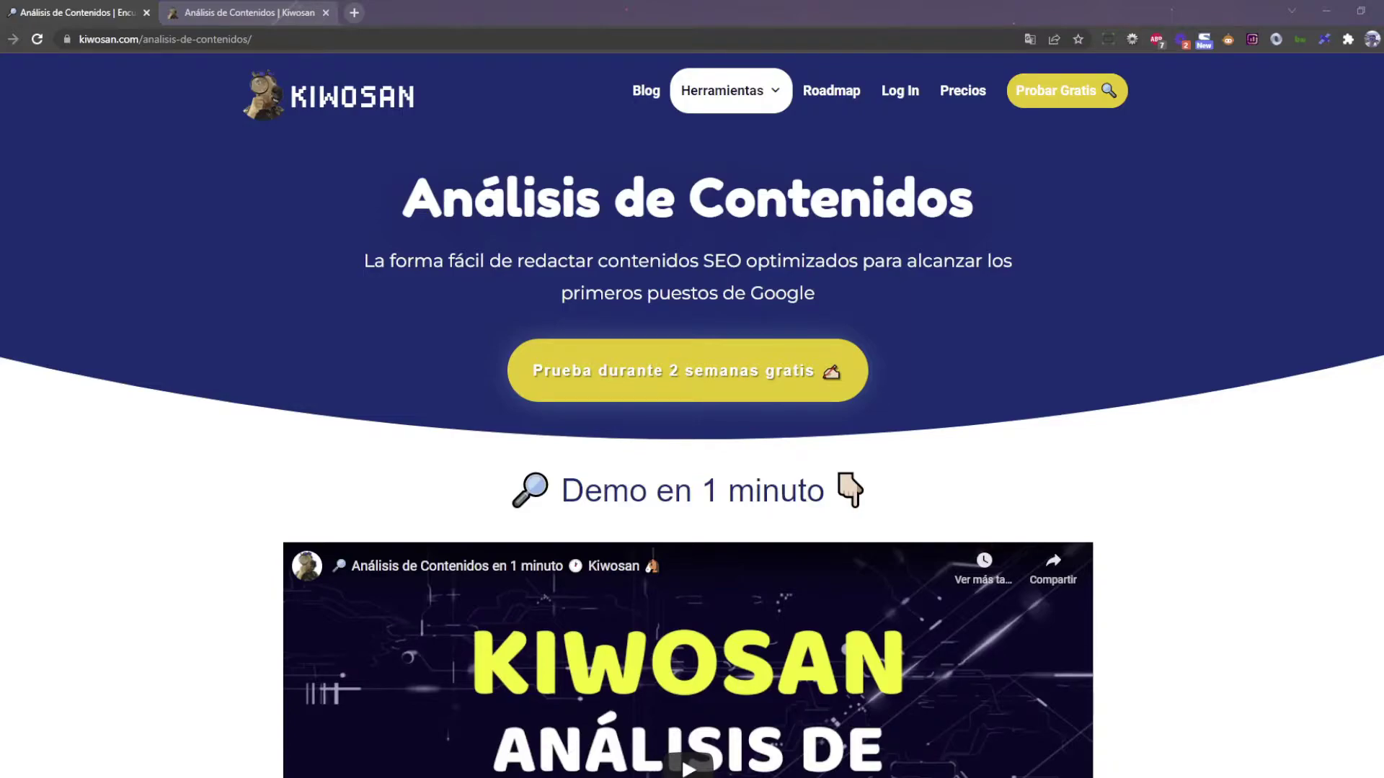
Read the introduction and the feature cards on the Análisis de Contenidos landing page
{"action": "left_click", "coordinate": [1223, 400]}
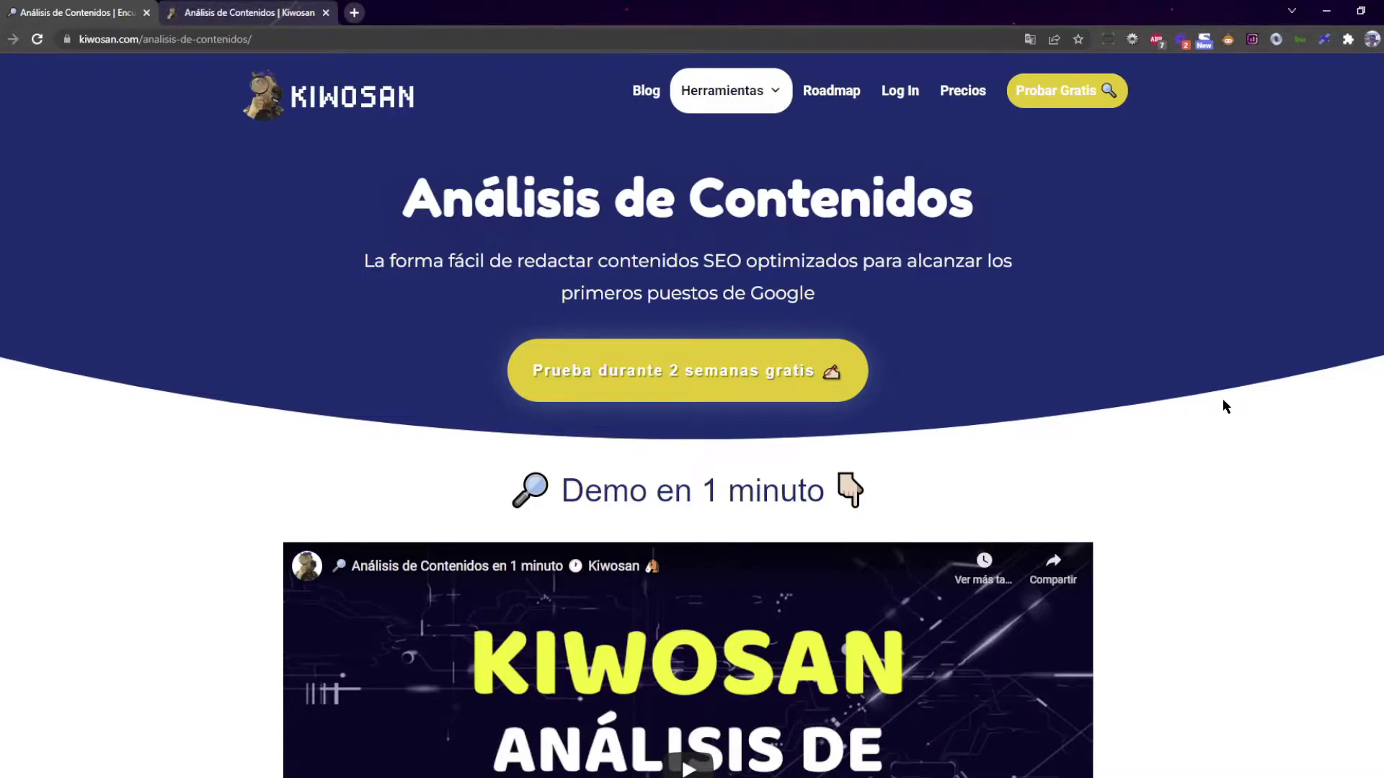
{"action": "scroll", "coordinate": [1222, 407], "scroll_direction": "down", "scroll_amount": 2}
{"action": "scroll", "coordinate": [1215, 441], "scroll_direction": "up", "scroll_amount": 1}
{"action": "scroll", "coordinate": [1212, 439], "scroll_direction": "up", "scroll_amount": 1}
{"action": "scroll", "coordinate": [1211, 443], "scroll_direction": "down", "scroll_amount": 5}
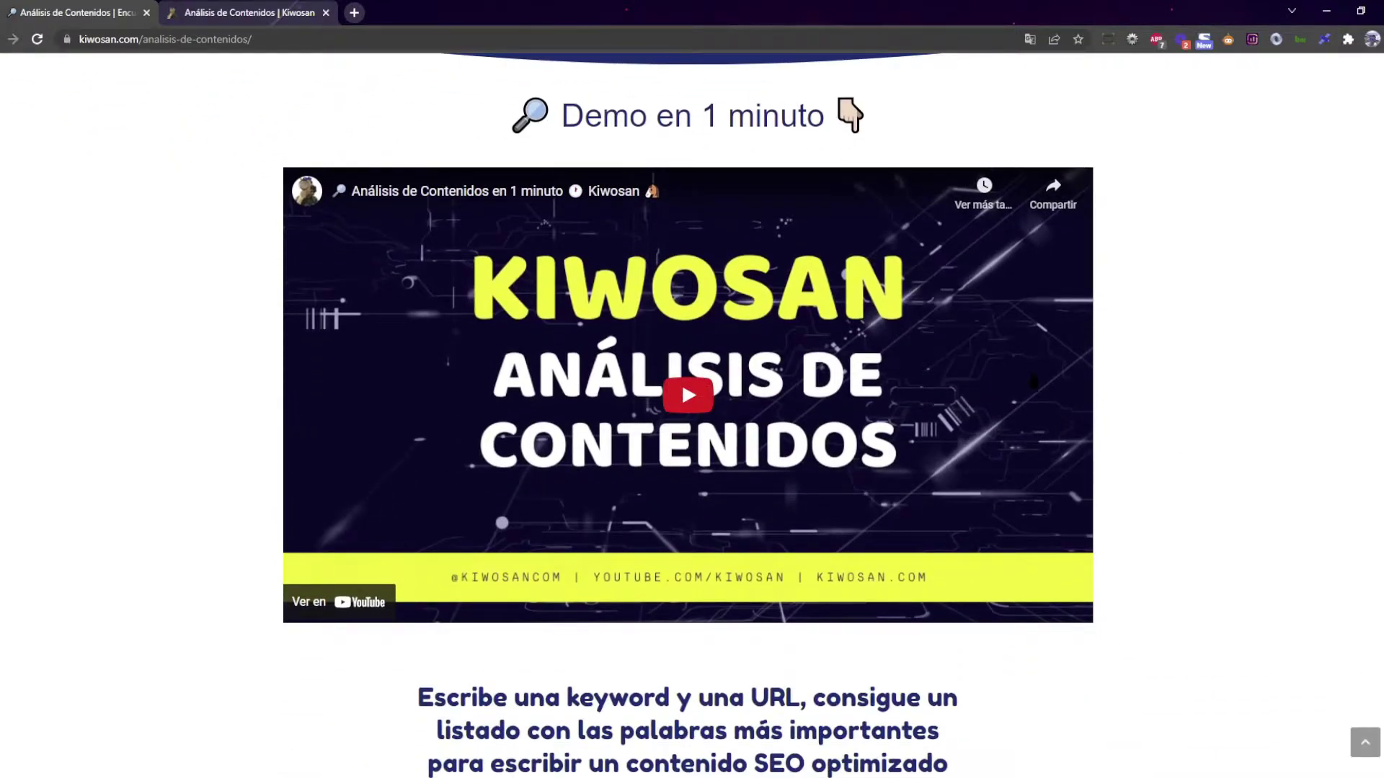
{"action": "scroll", "coordinate": [1169, 396], "scroll_direction": "up", "scroll_amount": 1}
{"action": "scroll", "coordinate": [1169, 396], "scroll_direction": "down", "scroll_amount": 7}
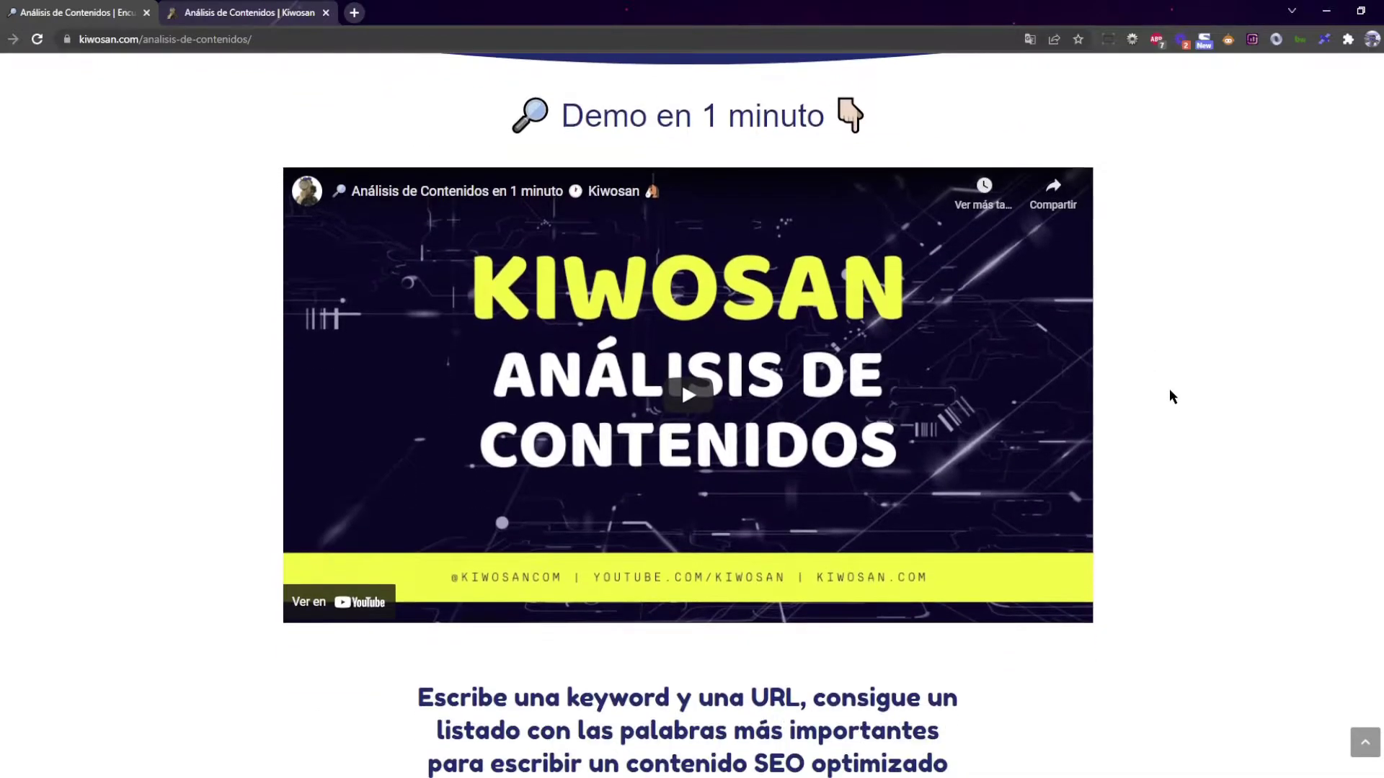
{"action": "scroll", "coordinate": [1169, 390], "scroll_direction": "down", "scroll_amount": 3}
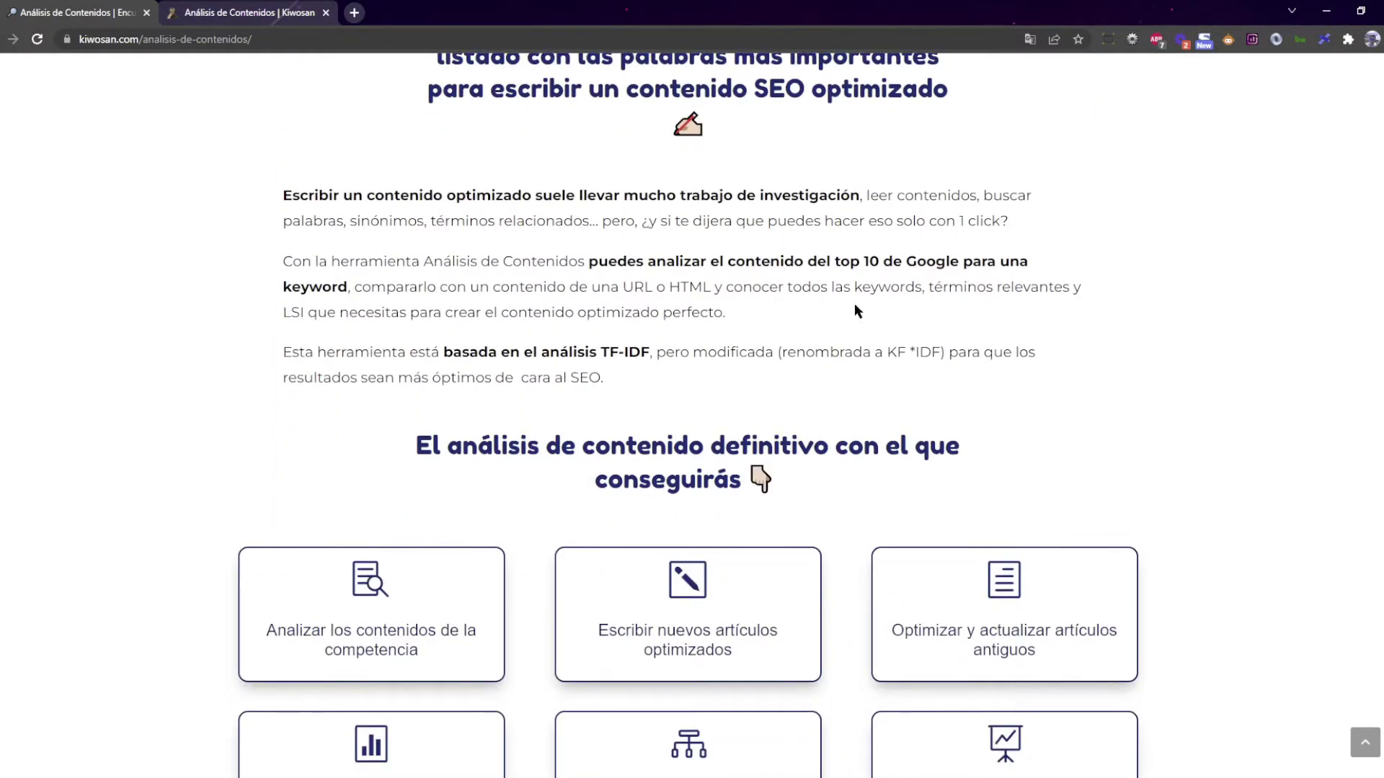
{"action": "scroll", "coordinate": [1074, 285], "scroll_direction": "down", "scroll_amount": 3}
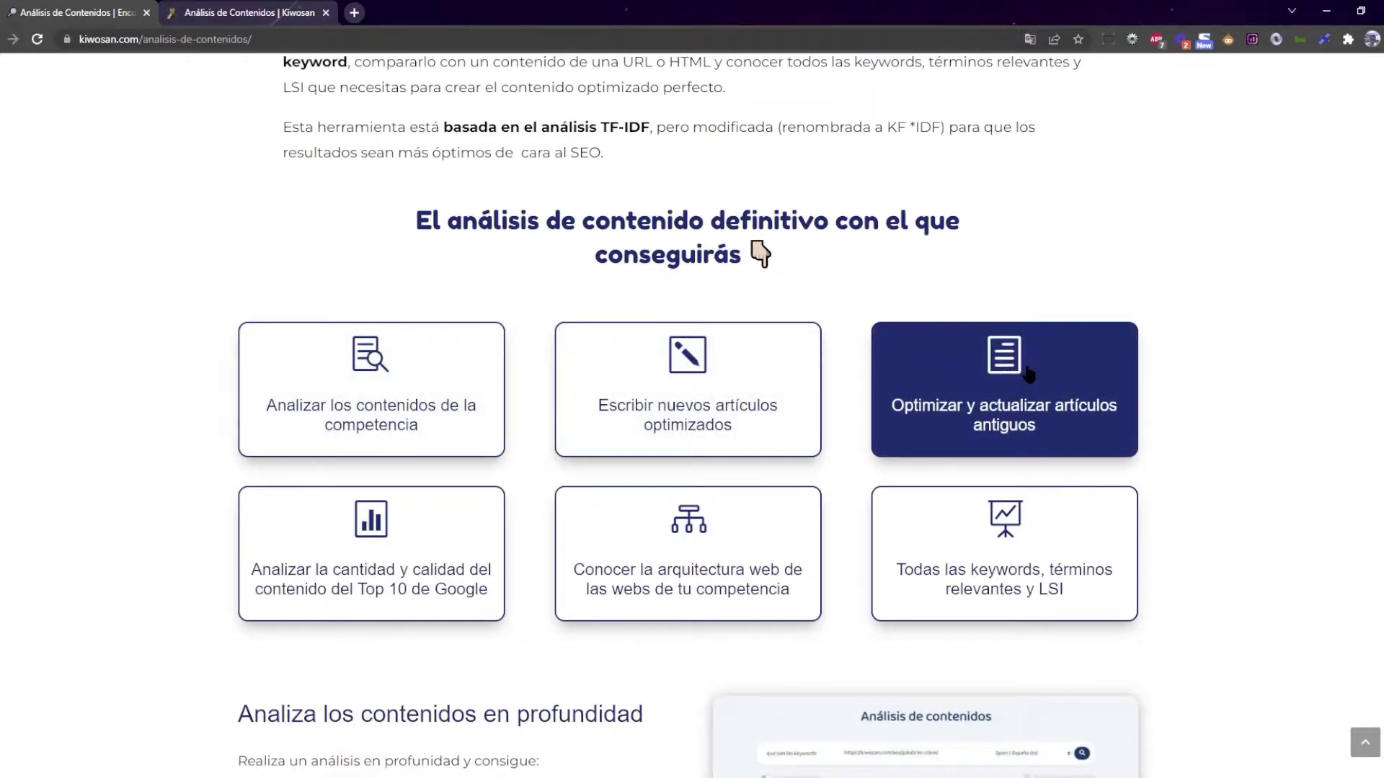
{"action": "scroll", "coordinate": [565, 328], "scroll_direction": "down", "scroll_amount": 1}
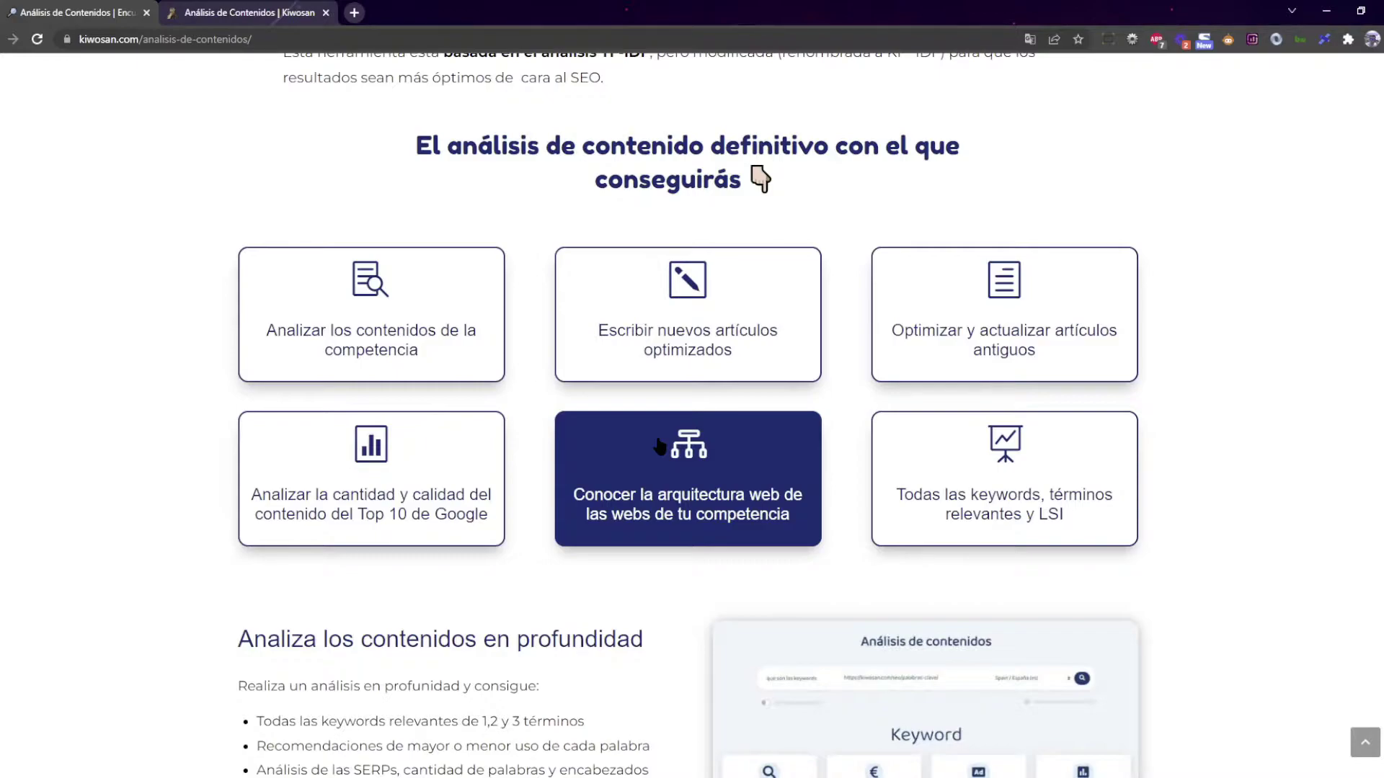
{"action": "scroll", "coordinate": [660, 447], "scroll_direction": "down", "scroll_amount": 1}
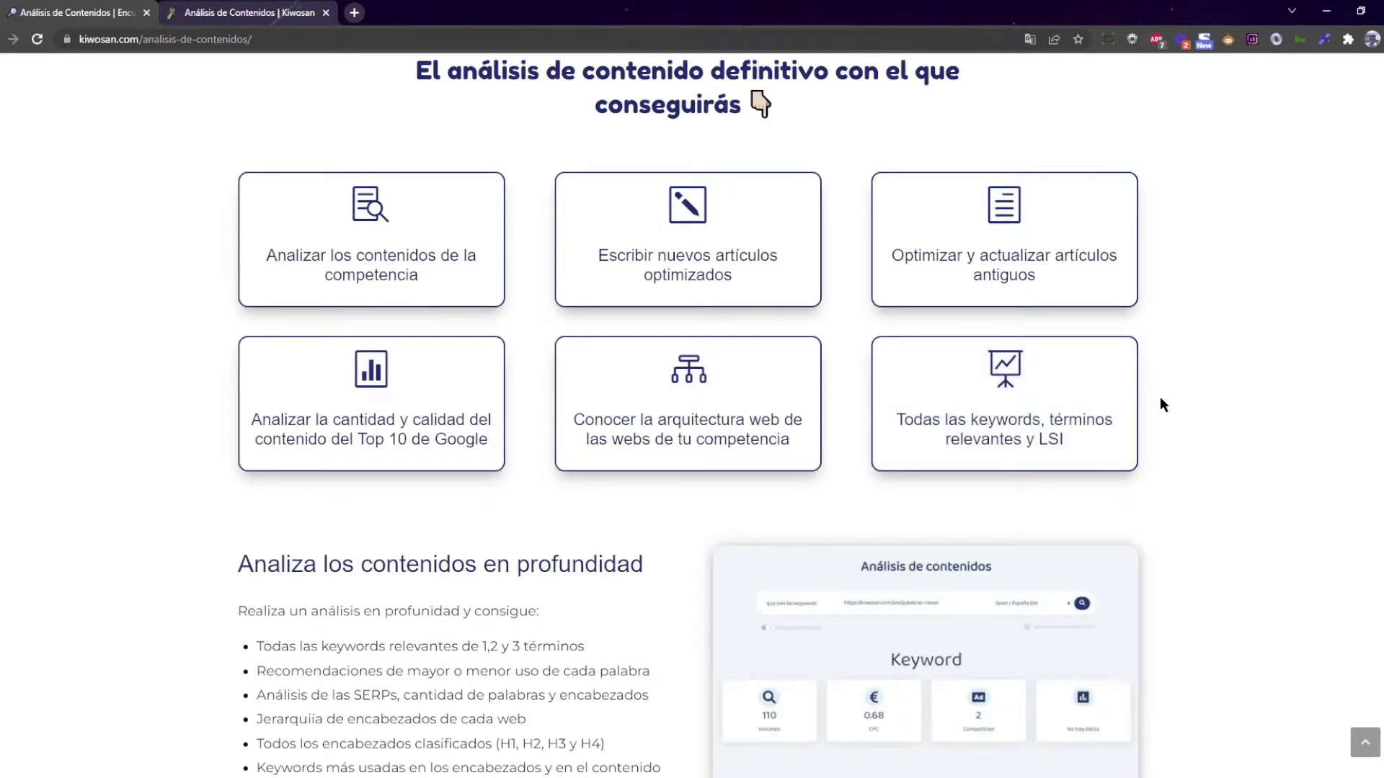
{"action": "scroll", "coordinate": [1182, 440], "scroll_direction": "down", "scroll_amount": 3}
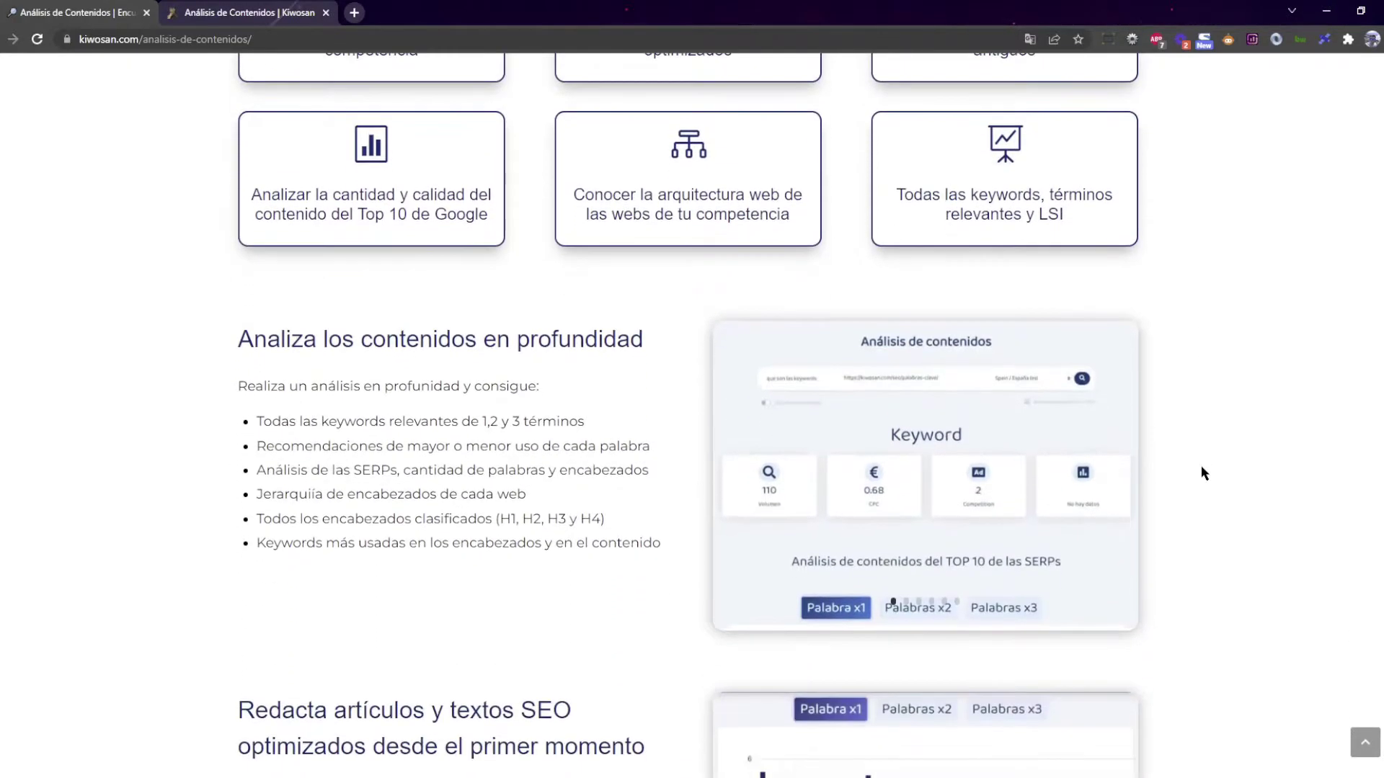
Examine the landing page's feature sections on in-depth analysis, SEO writing, content optimization, competitor content, heading architecture and relevant keywords
{"action": "scroll", "coordinate": [1200, 473], "scroll_direction": "down", "scroll_amount": 1}
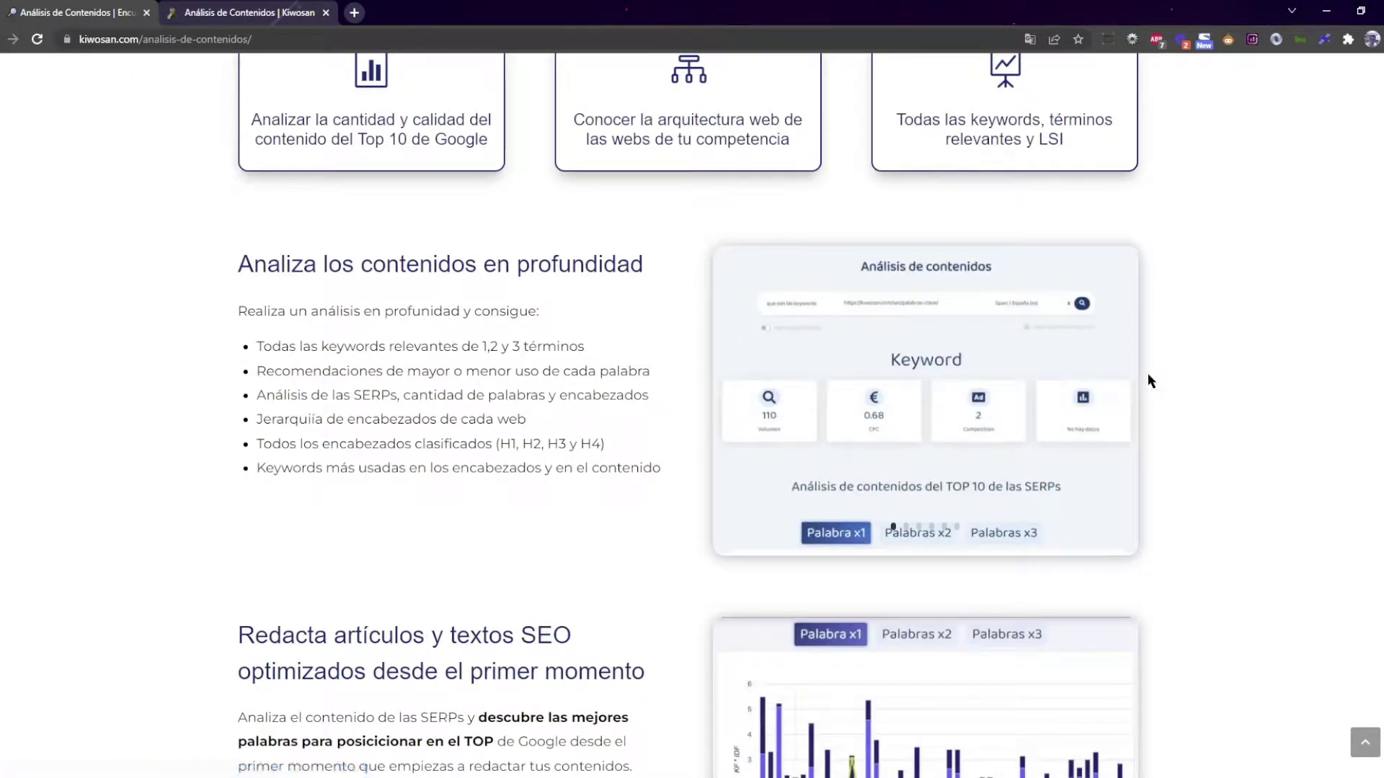
{"action": "scroll", "coordinate": [1052, 328], "scroll_direction": "down", "scroll_amount": 4}
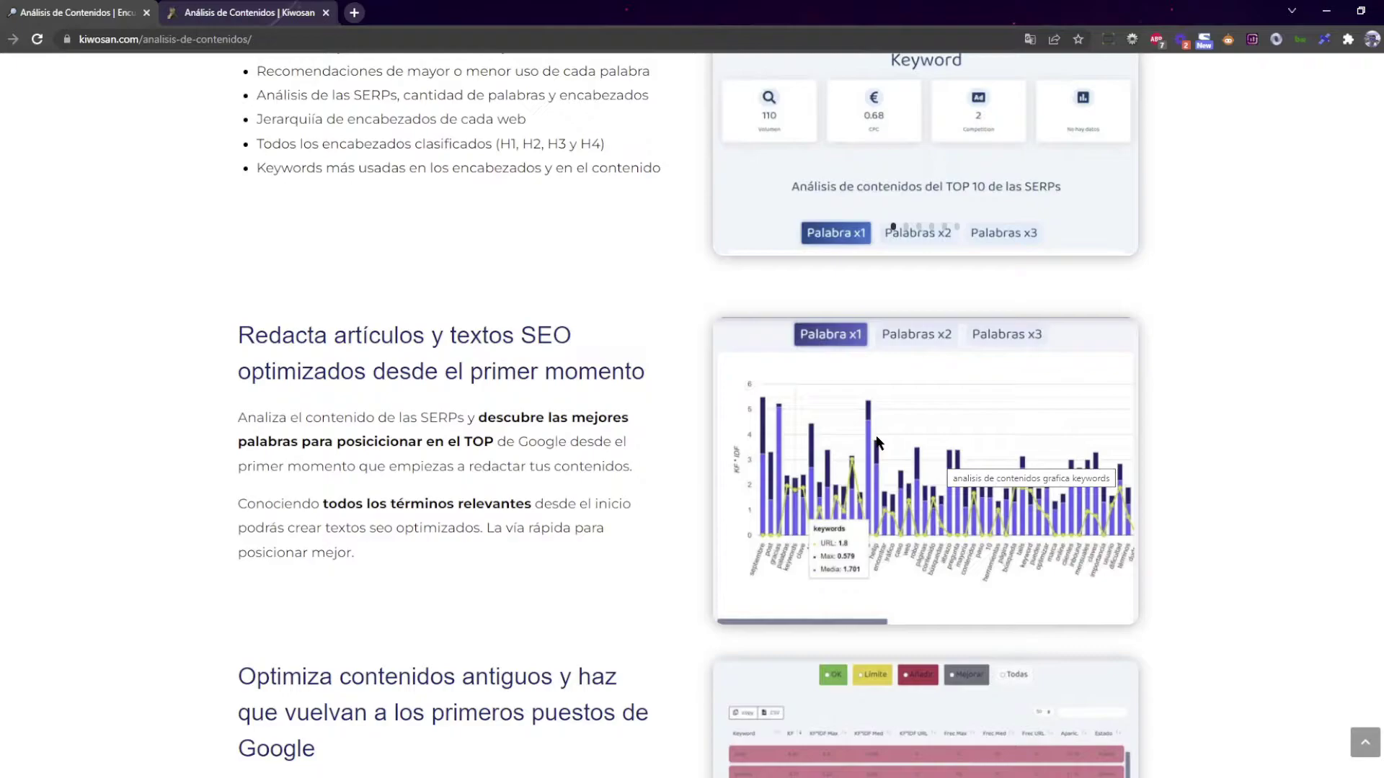
{"action": "scroll", "coordinate": [877, 443], "scroll_direction": "down", "scroll_amount": 4}
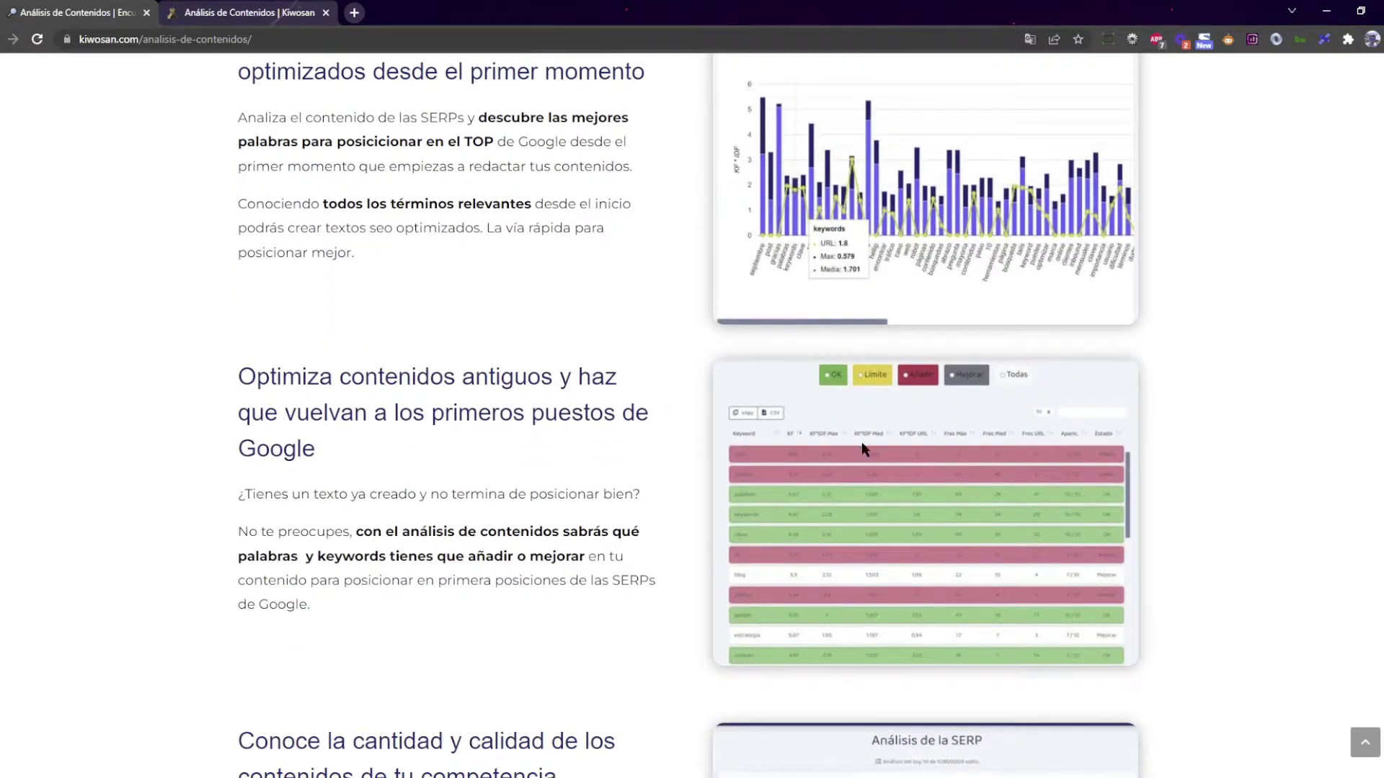
{"action": "scroll", "coordinate": [898, 406], "scroll_direction": "down", "scroll_amount": 2}
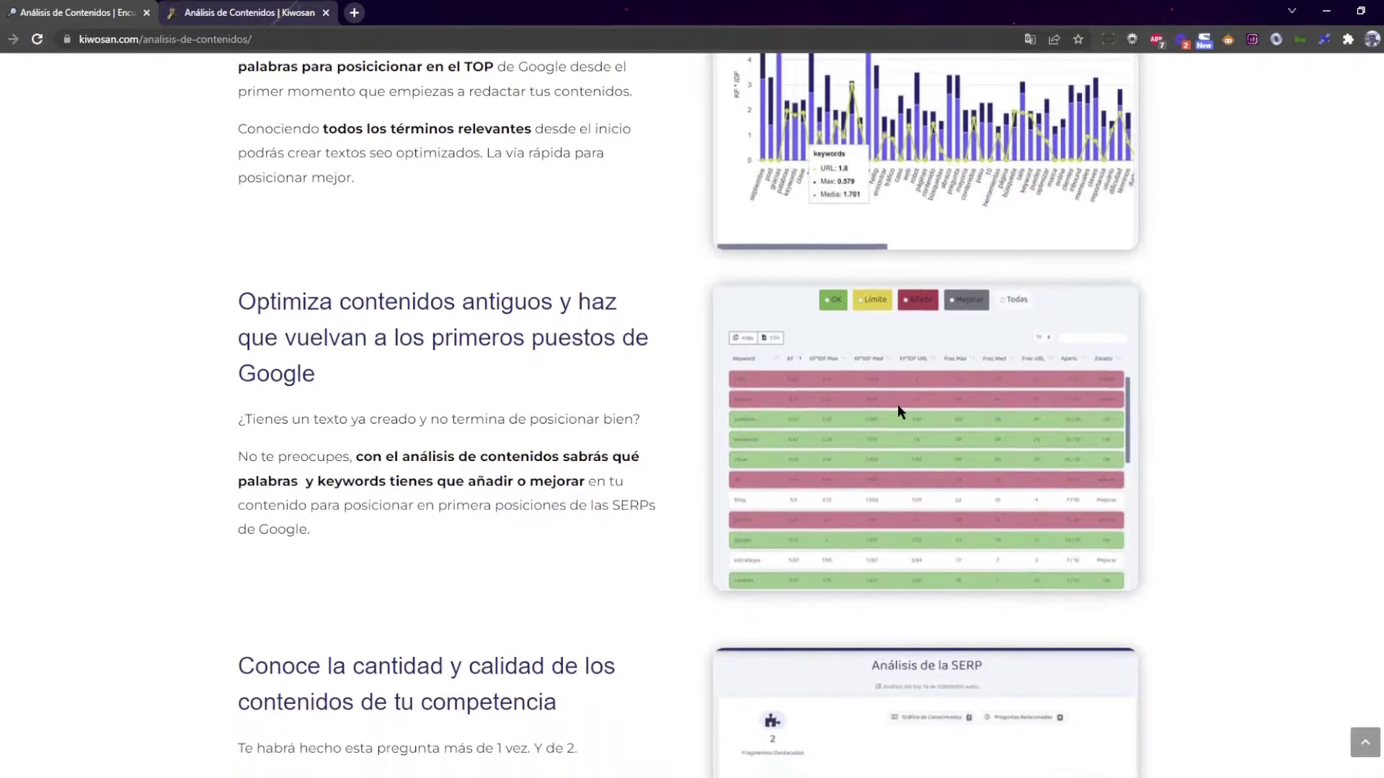
{"action": "scroll", "coordinate": [897, 411], "scroll_direction": "down", "scroll_amount": 1}
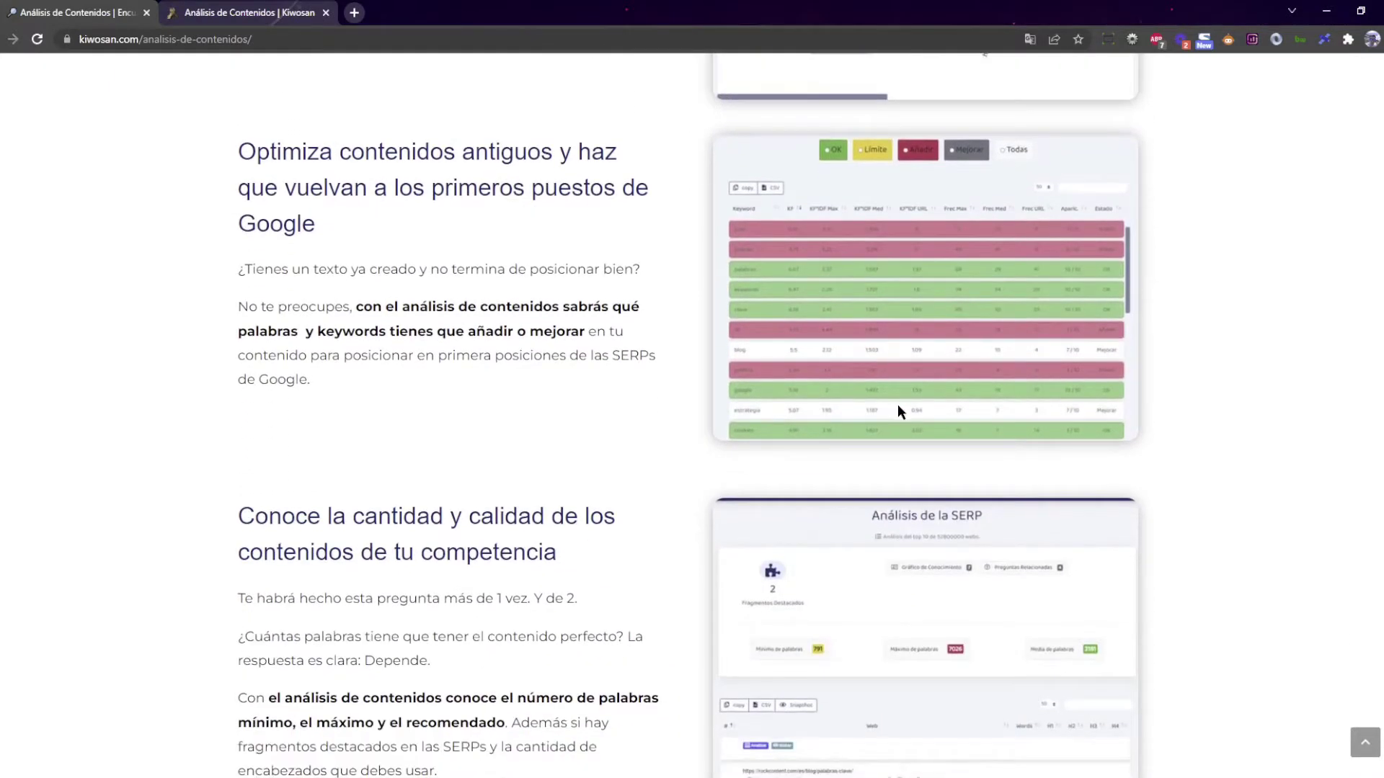
{"action": "scroll", "coordinate": [897, 411], "scroll_direction": "down", "scroll_amount": 2}
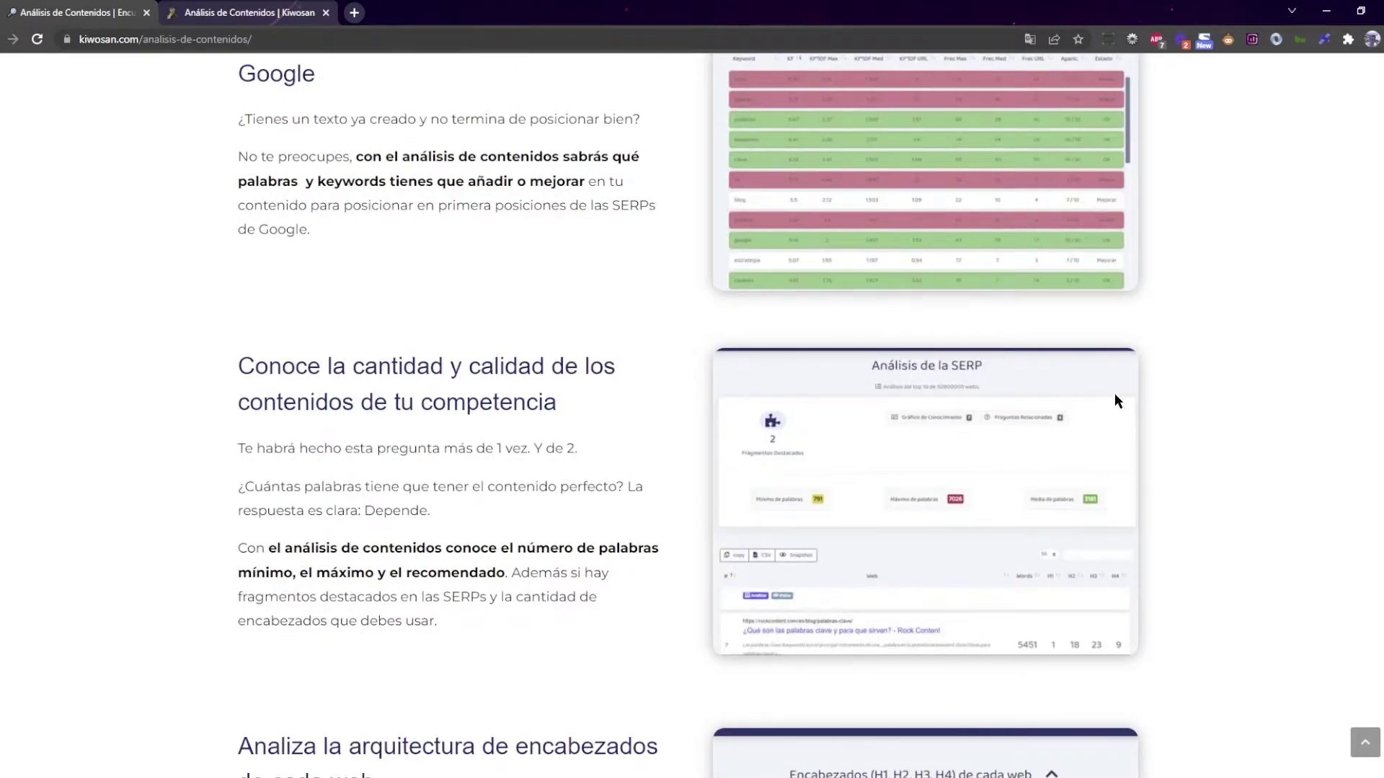
{"action": "scroll", "coordinate": [799, 333], "scroll_direction": "down", "scroll_amount": 1}
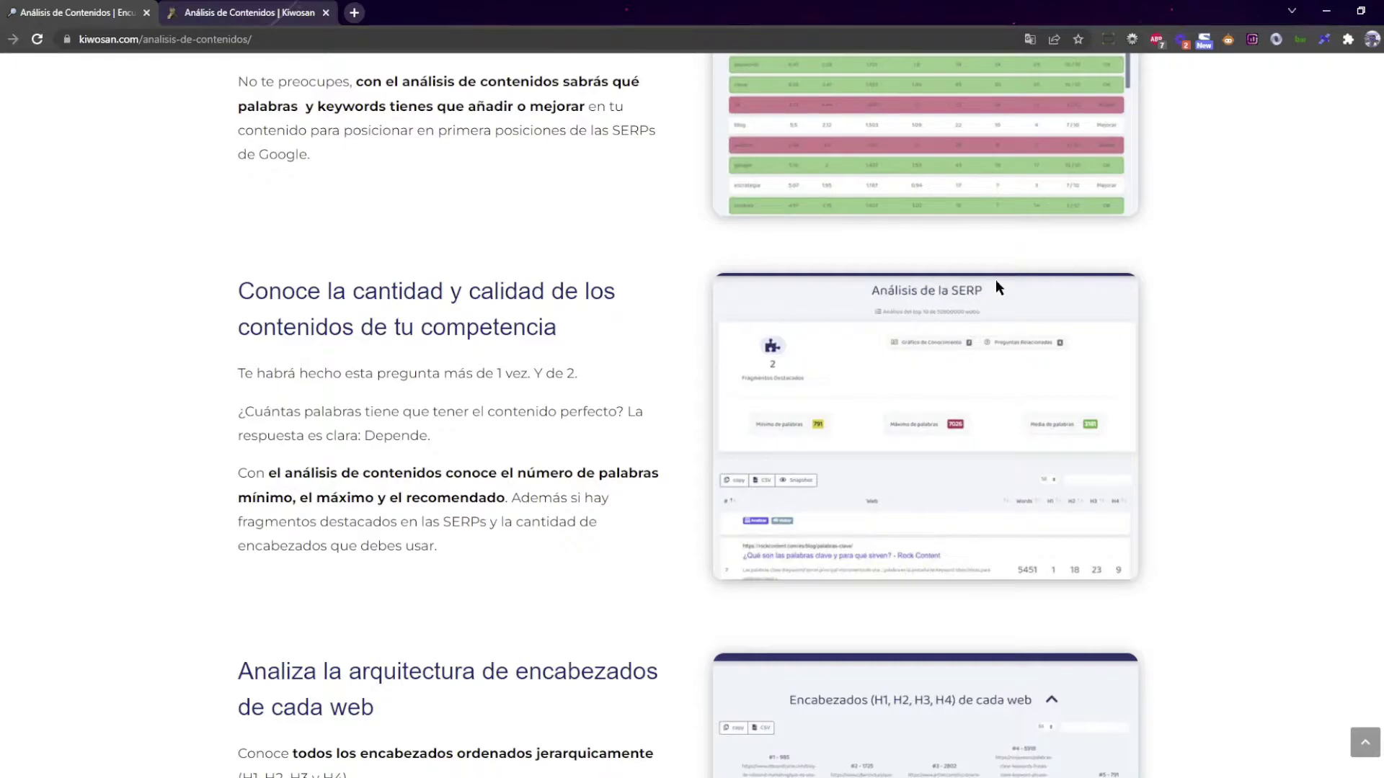
{"action": "scroll", "coordinate": [894, 408], "scroll_direction": "down", "scroll_amount": 5}
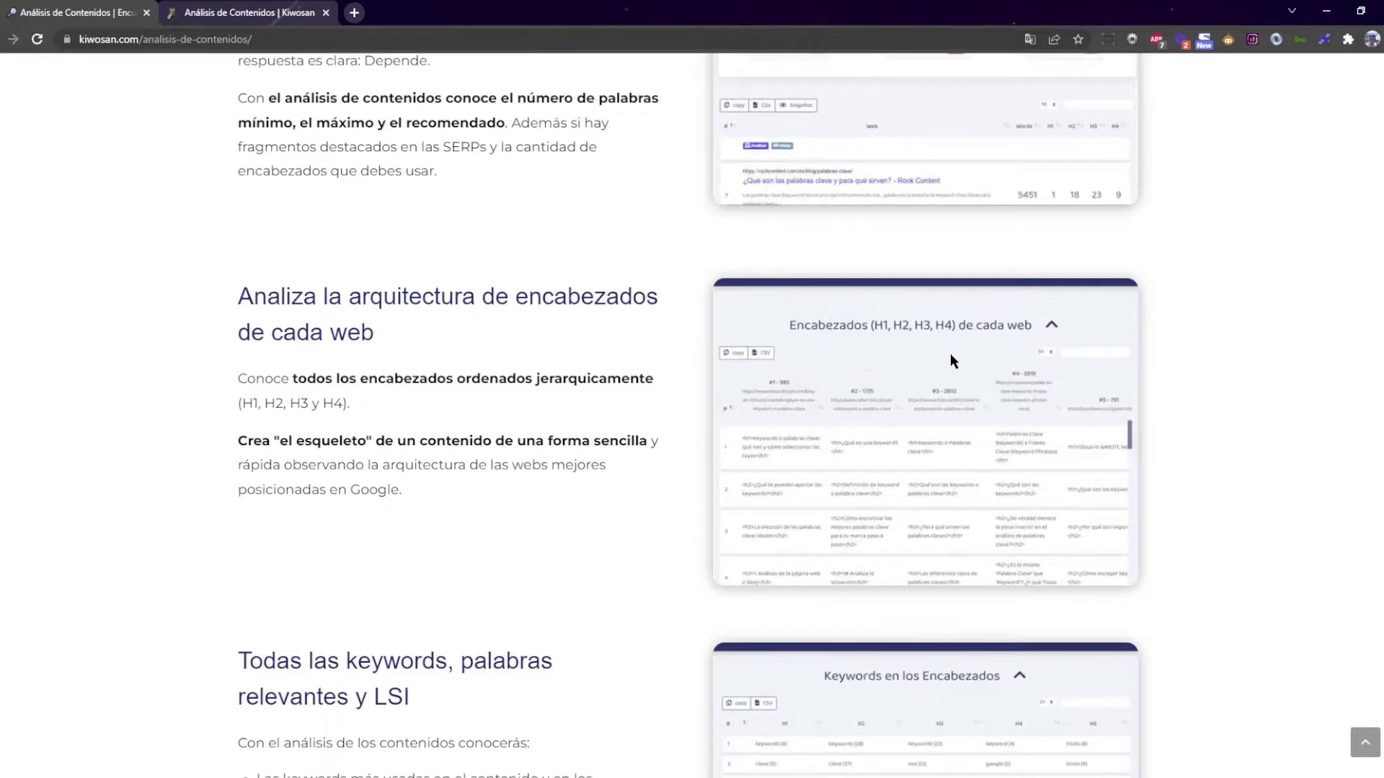
{"action": "scroll", "coordinate": [986, 343], "scroll_direction": "down", "scroll_amount": 5}
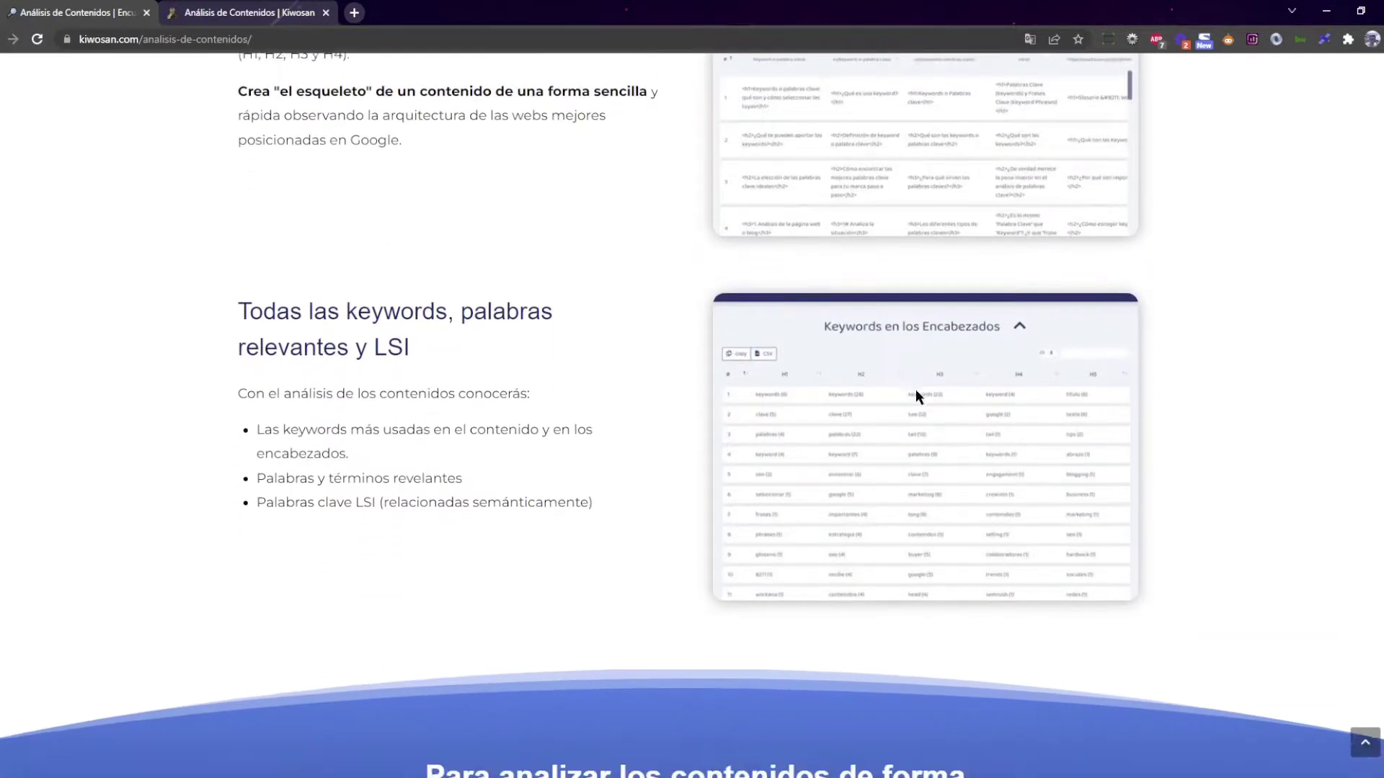
{"action": "scroll", "coordinate": [937, 389], "scroll_direction": "down", "scroll_amount": 2}
{"action": "scroll", "coordinate": [950, 386], "scroll_direction": "up", "scroll_amount": 5}
{"action": "scroll", "coordinate": [984, 378], "scroll_direction": "down", "scroll_amount": 3}
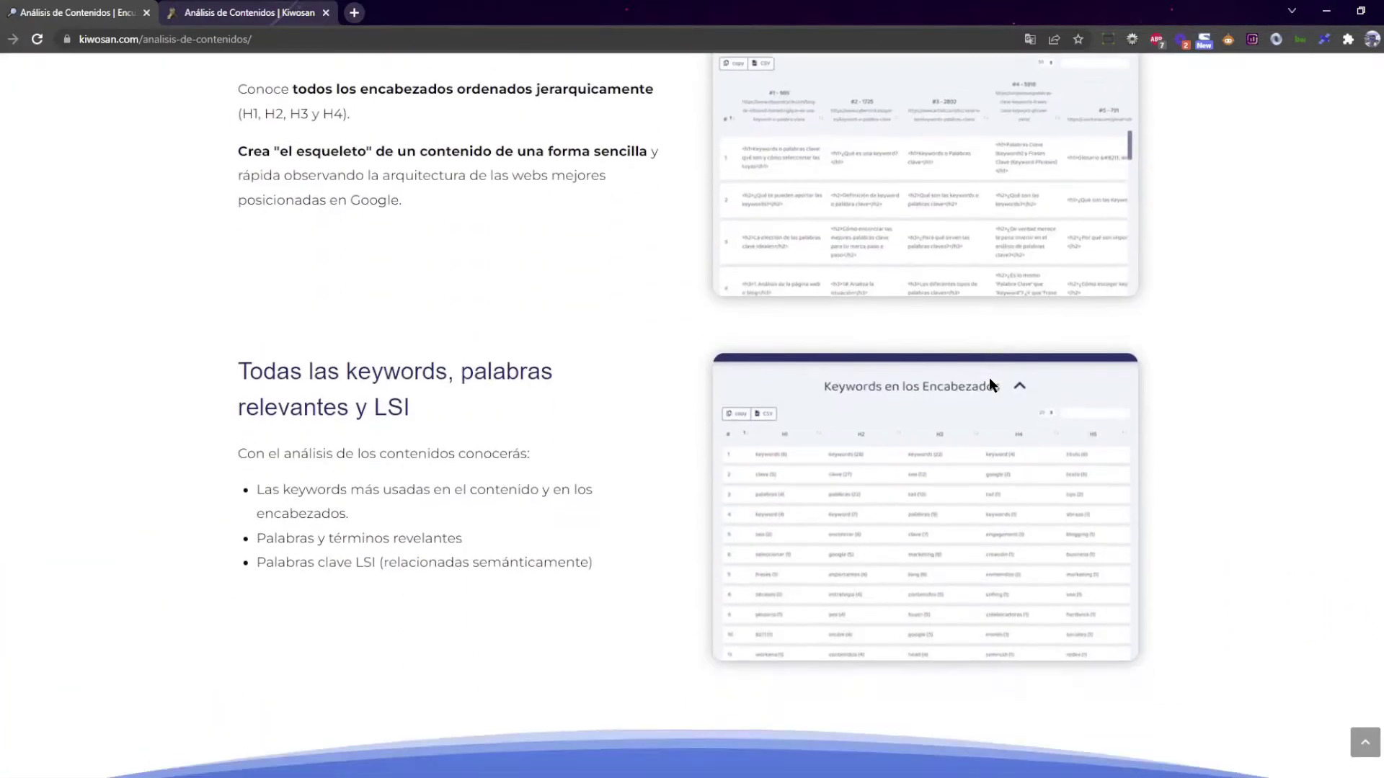
{"action": "scroll", "coordinate": [990, 380], "scroll_direction": "down", "scroll_amount": 7}
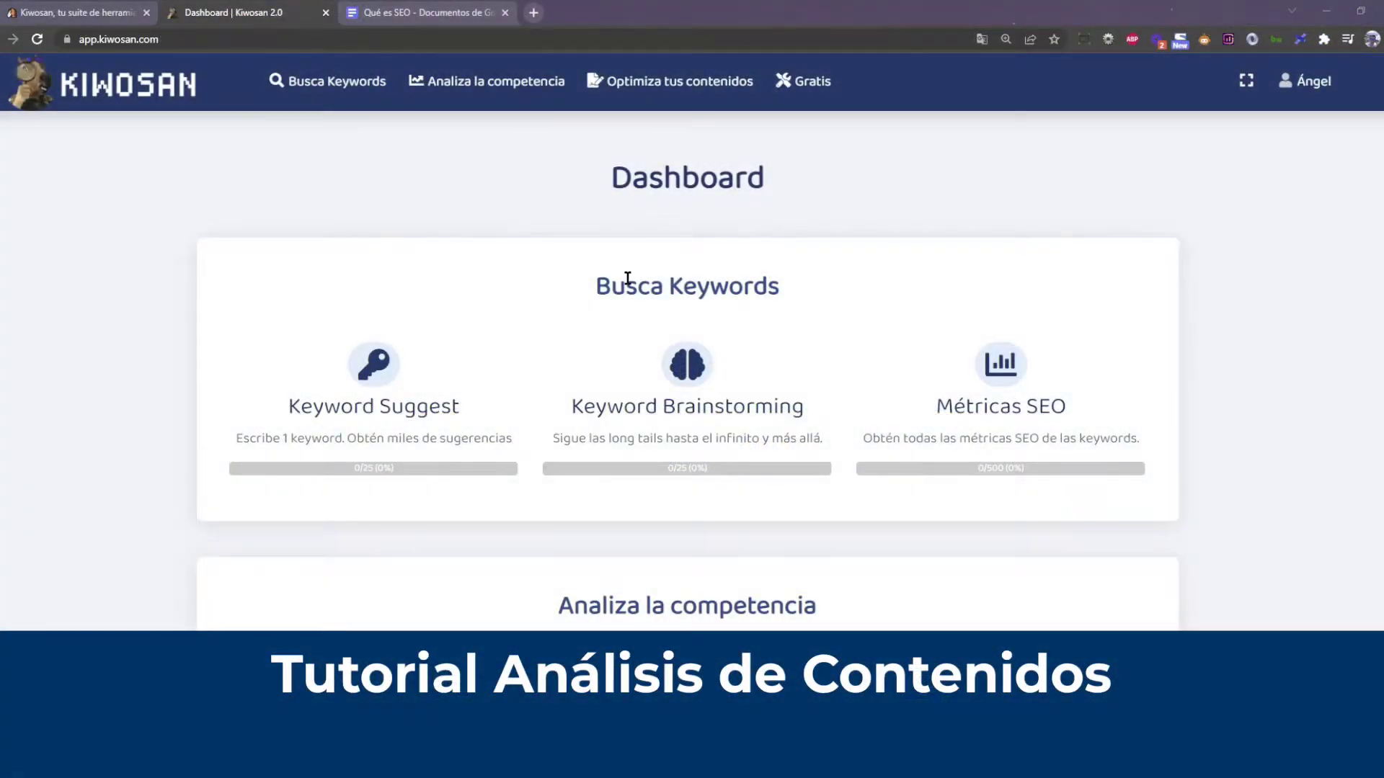
Open the Análisis de Contenidos tool in the dashboard's Optimiza tus contenidos section
{"action": "scroll", "coordinate": [627, 278], "scroll_direction": "down", "scroll_amount": 1}
{"action": "scroll", "coordinate": [661, 260], "scroll_direction": "up", "scroll_amount": 1}
{"action": "scroll", "coordinate": [822, 272], "scroll_direction": "down", "scroll_amount": 1}
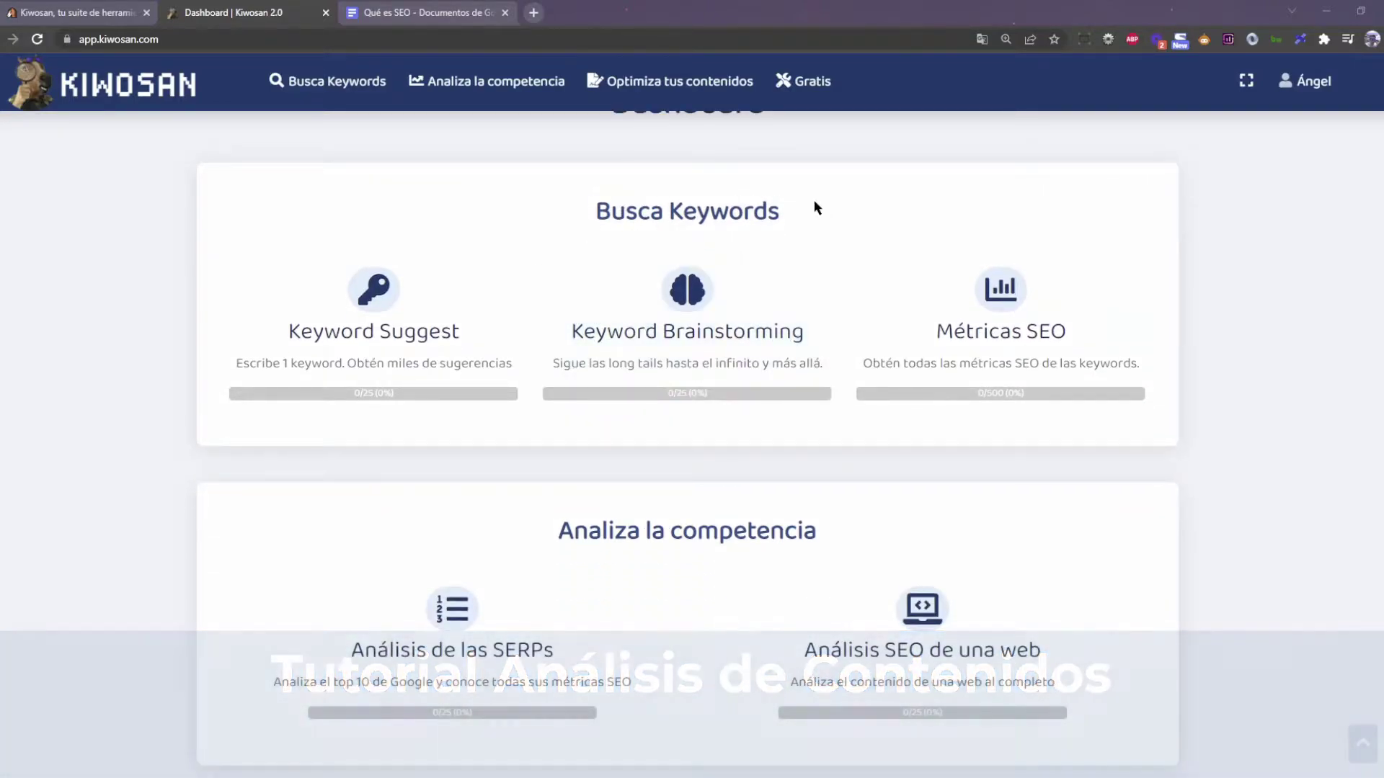
{"action": "scroll", "coordinate": [814, 274], "scroll_direction": "down", "scroll_amount": 2}
{"action": "scroll", "coordinate": [817, 303], "scroll_direction": "down", "scroll_amount": 2}
{"action": "scroll", "coordinate": [817, 274], "scroll_direction": "down", "scroll_amount": 2}
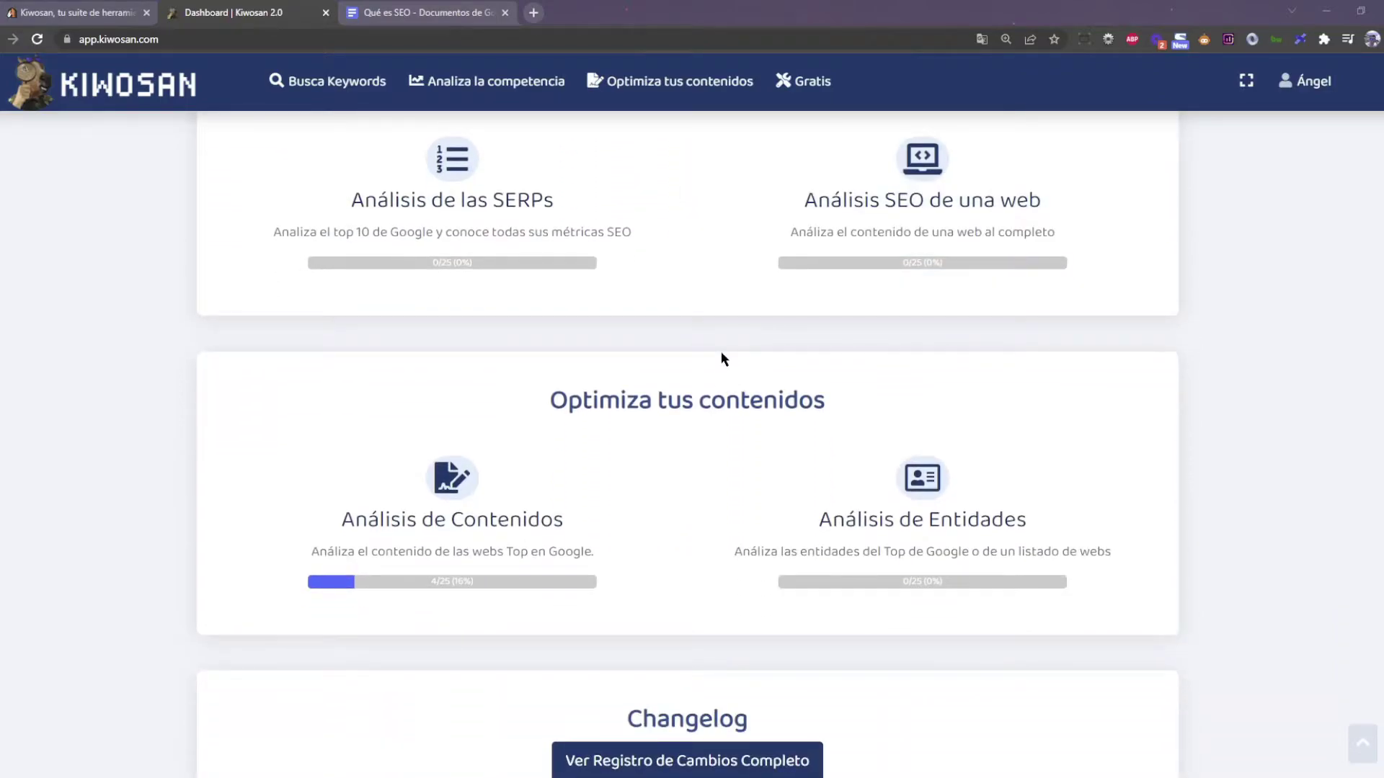
{"action": "scroll", "coordinate": [716, 351], "scroll_direction": "down", "scroll_amount": 1}
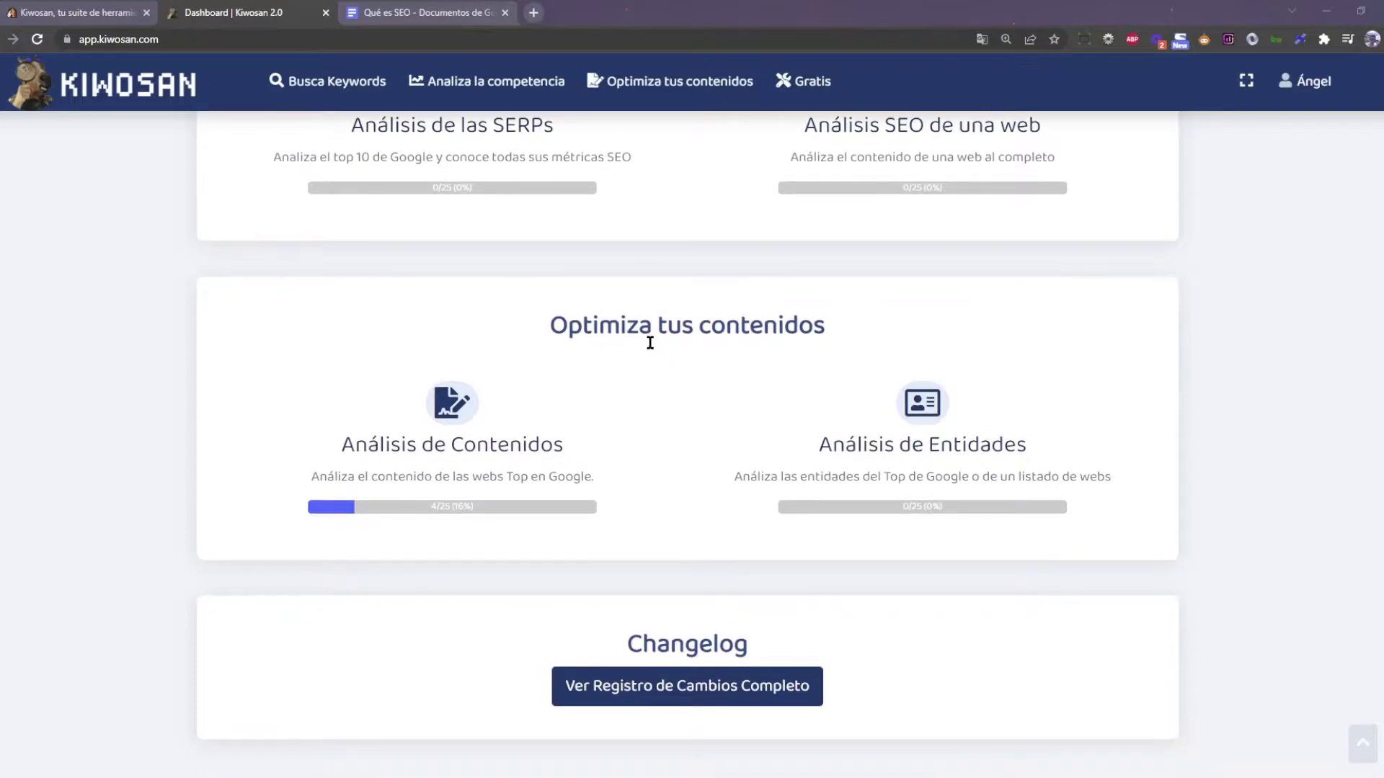
{"action": "left_click", "coordinate": [513, 452]}
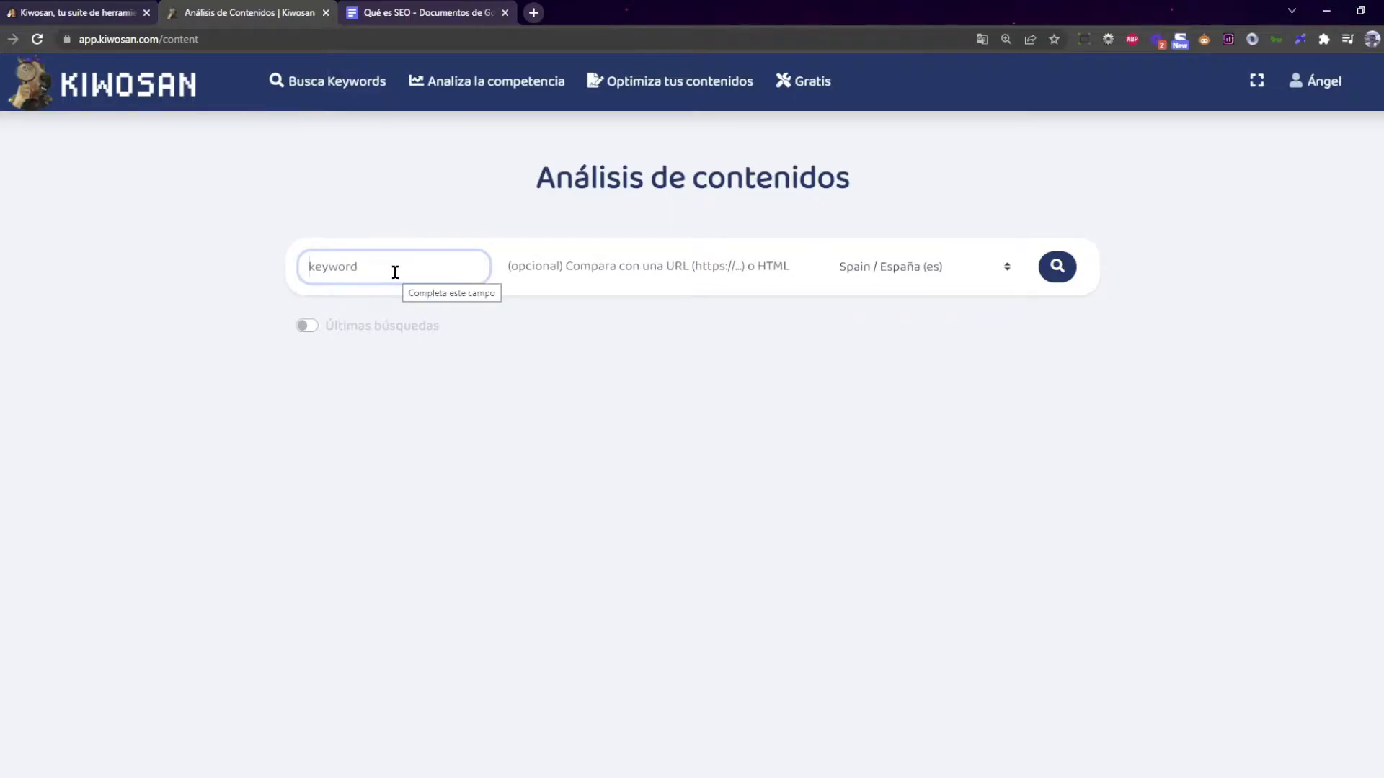
Enter the keyword "que es seo", leaving the optional comparison URL or HTML empty and the country as Spain / España (es)
{"action": "type", "text": "que es seo"}
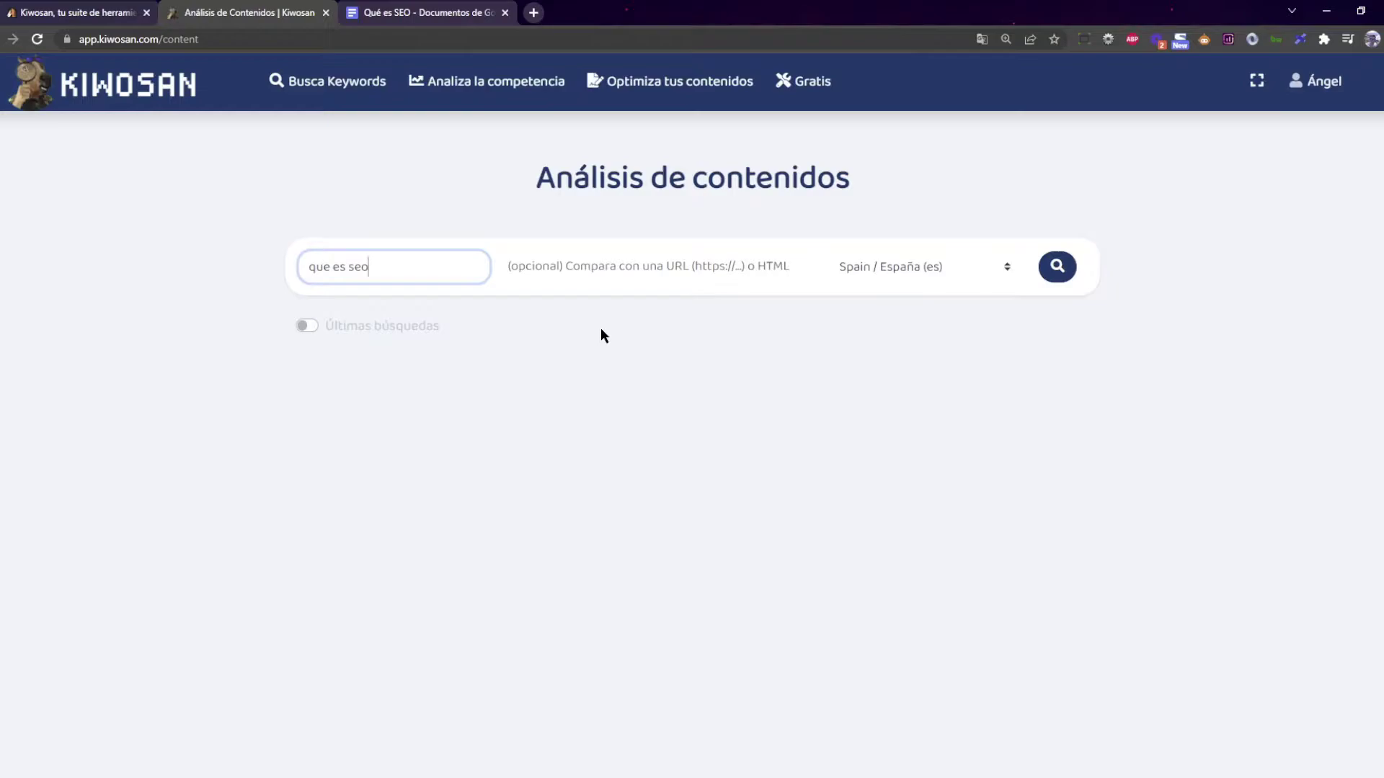
{"action": "left_click", "coordinate": [661, 265]}
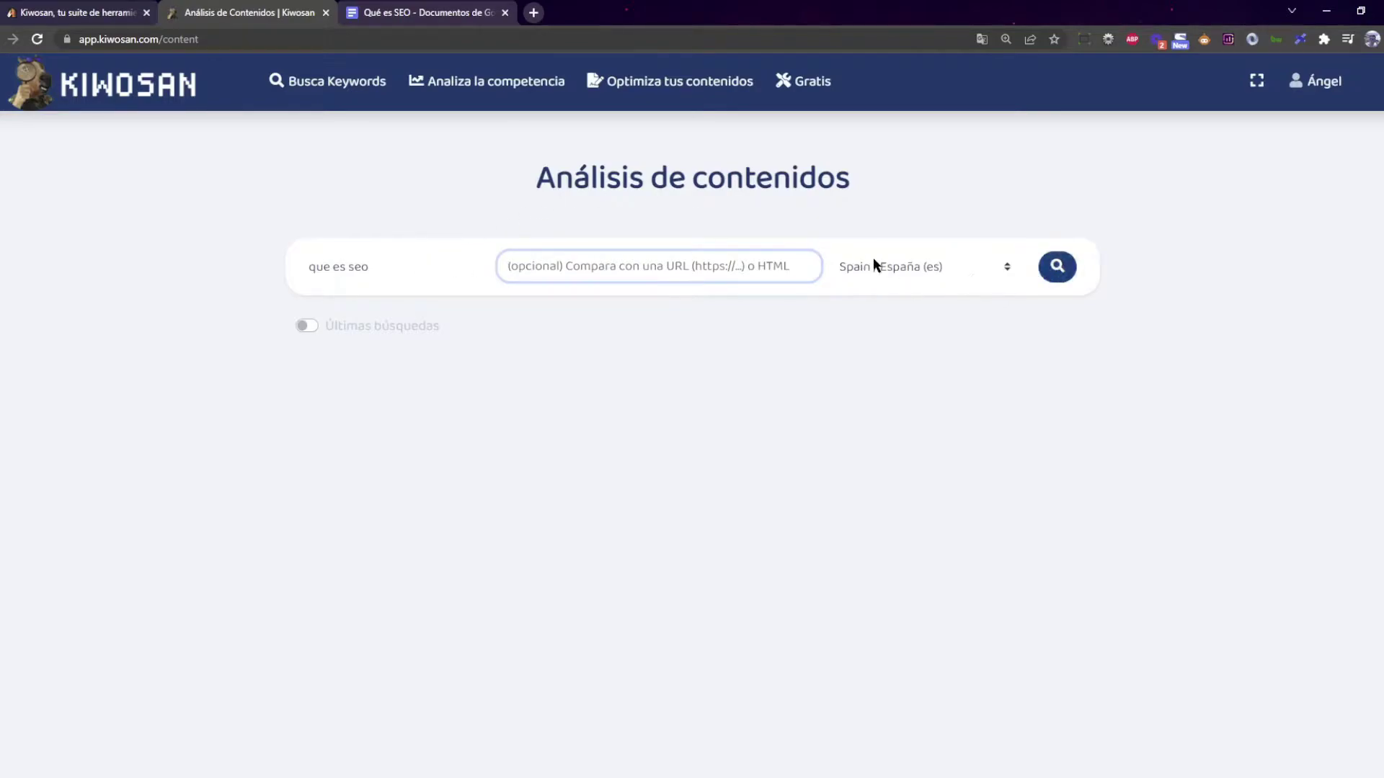
{"action": "left_click", "coordinate": [930, 270]}
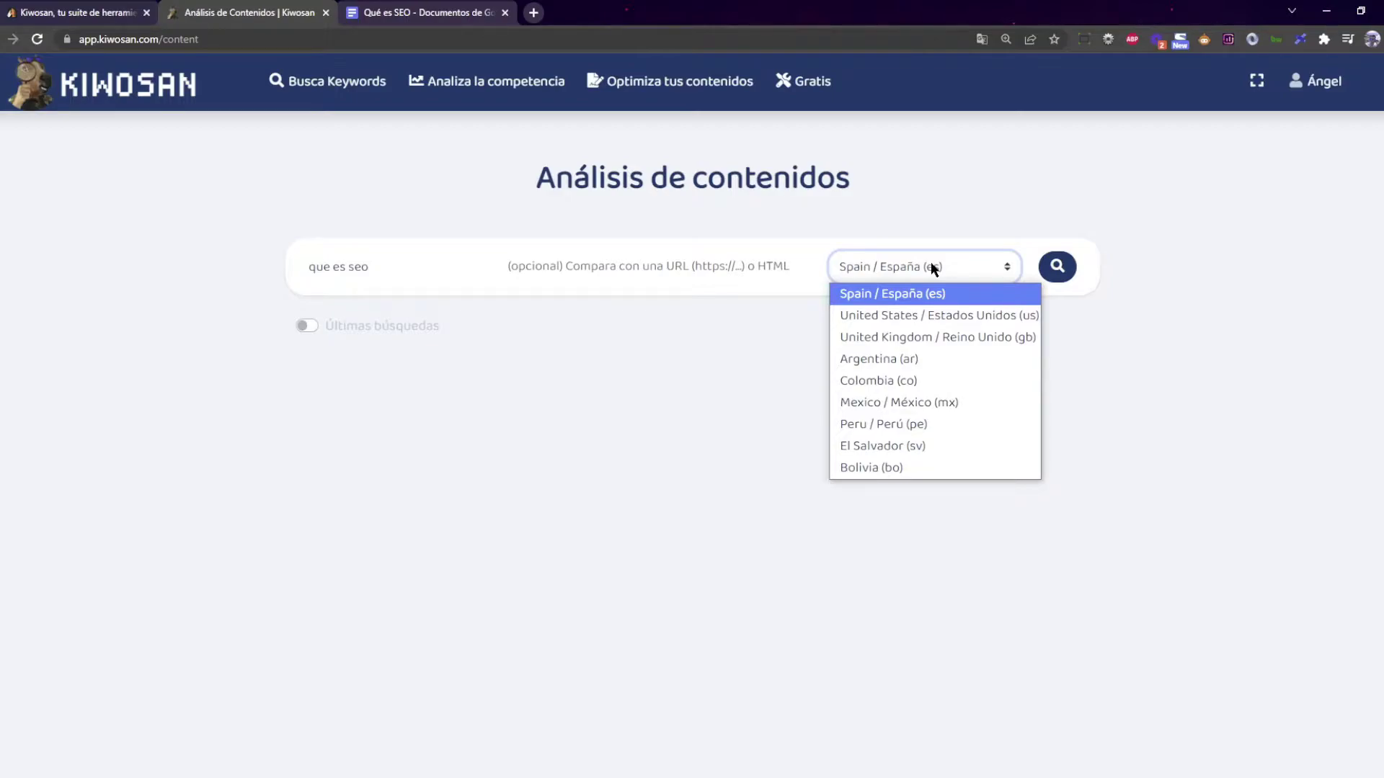
{"action": "left_click", "coordinate": [931, 266]}
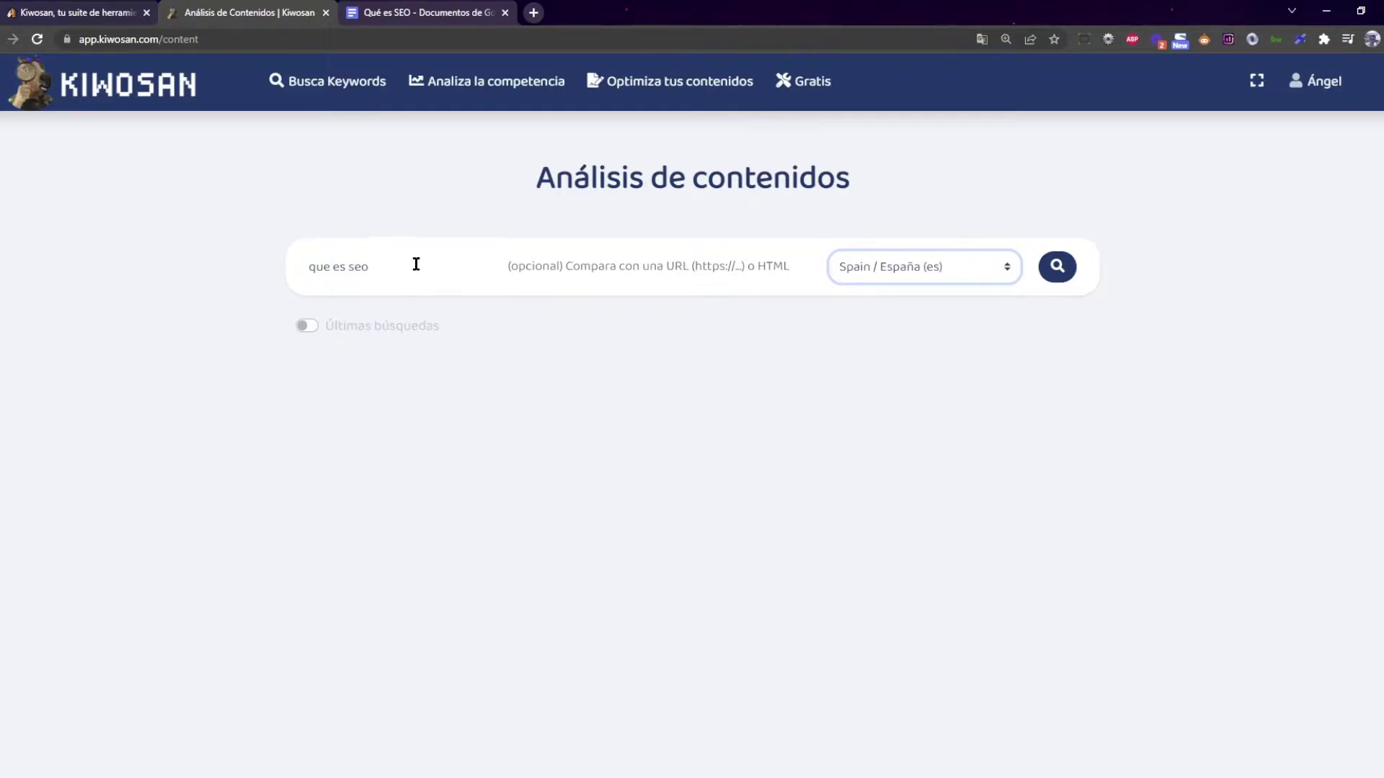
{"action": "left_click", "coordinate": [788, 349]}
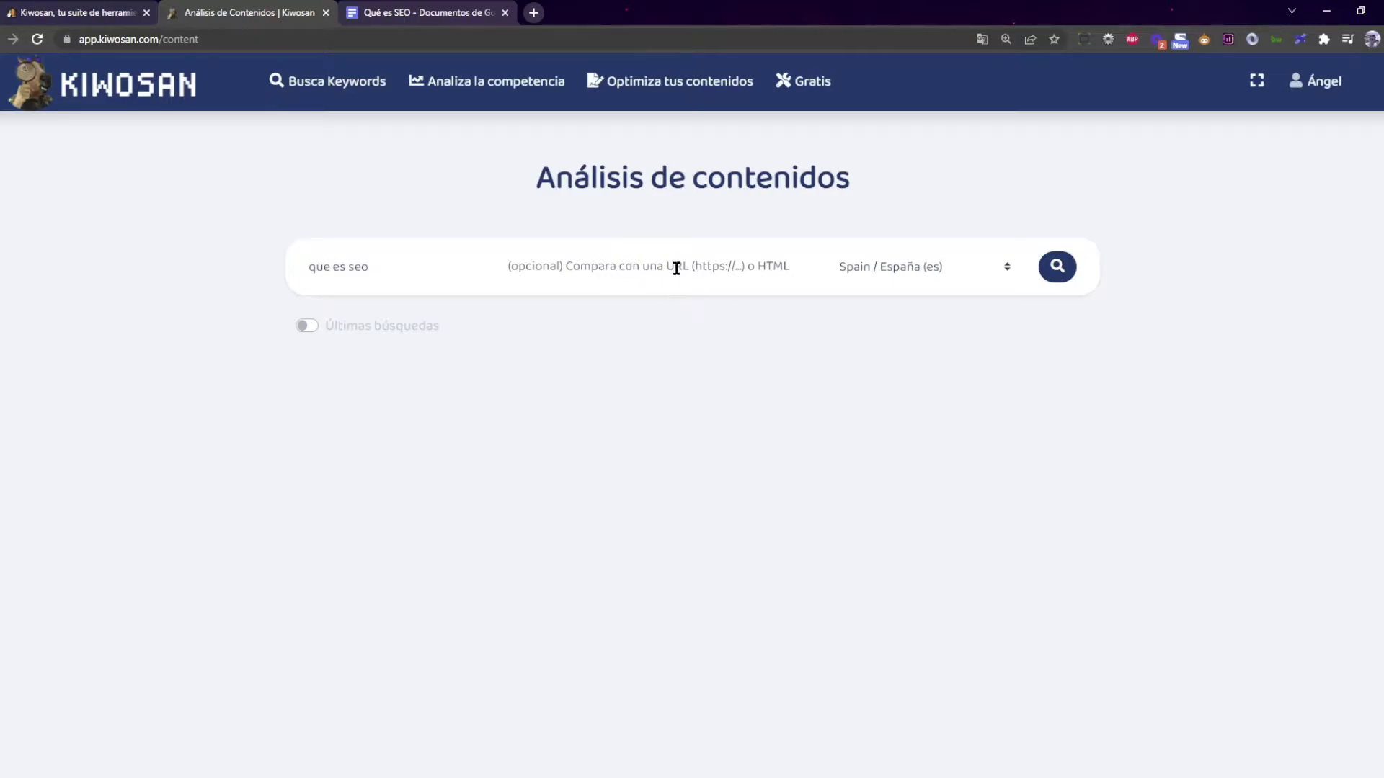
{"action": "left_click", "coordinate": [703, 264]}
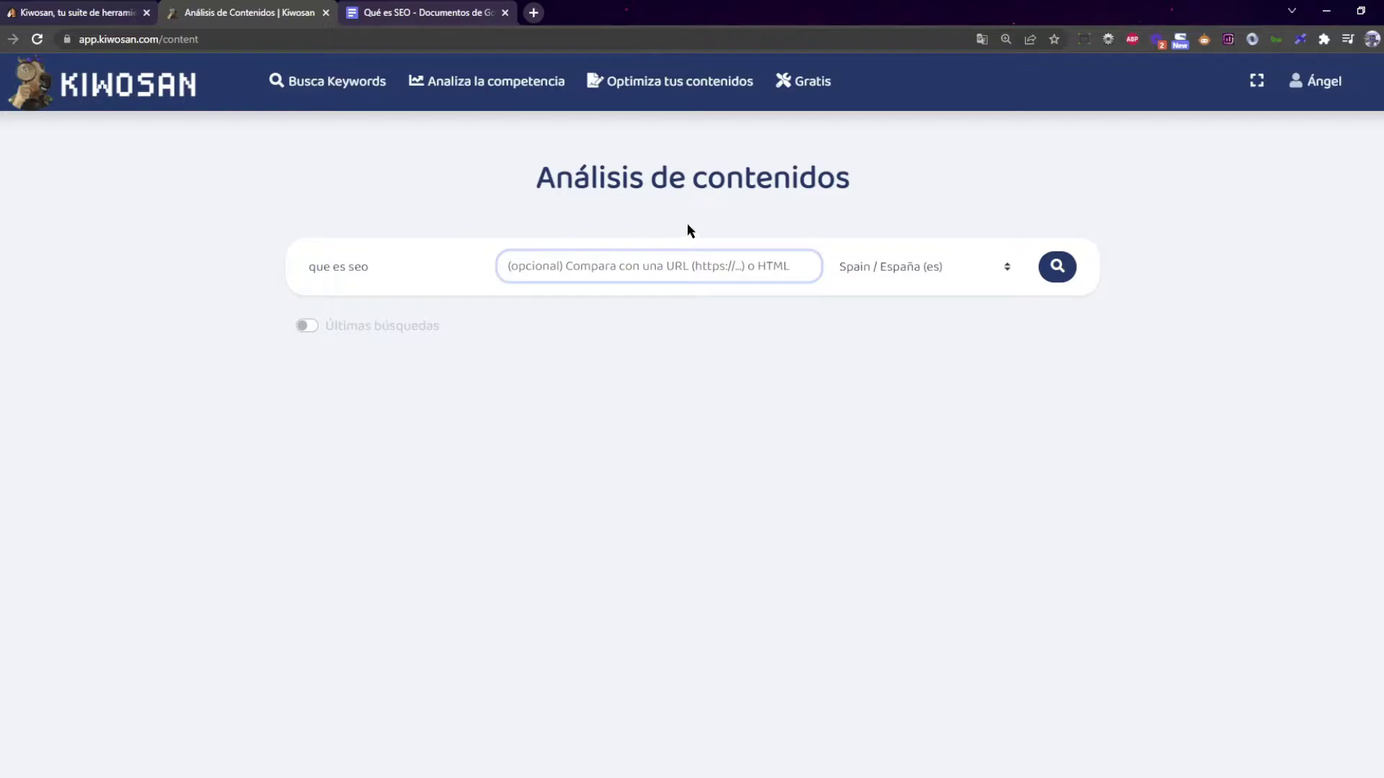
{"action": "left_click", "coordinate": [804, 344]}
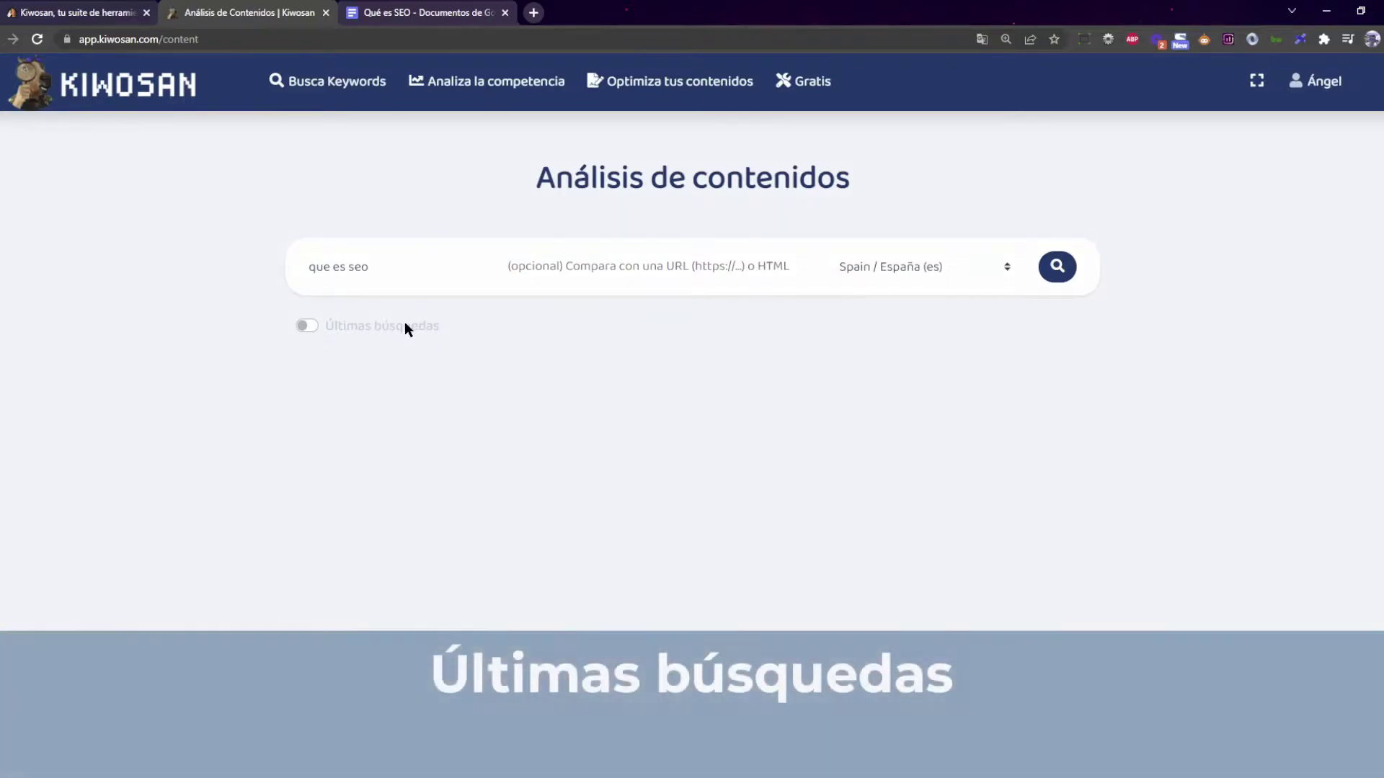
Show the list of recent searches, look through its entries, and hide it again
{"action": "left_click", "coordinate": [404, 324]}
{"action": "scroll", "coordinate": [571, 447], "scroll_direction": "down", "scroll_amount": 4}
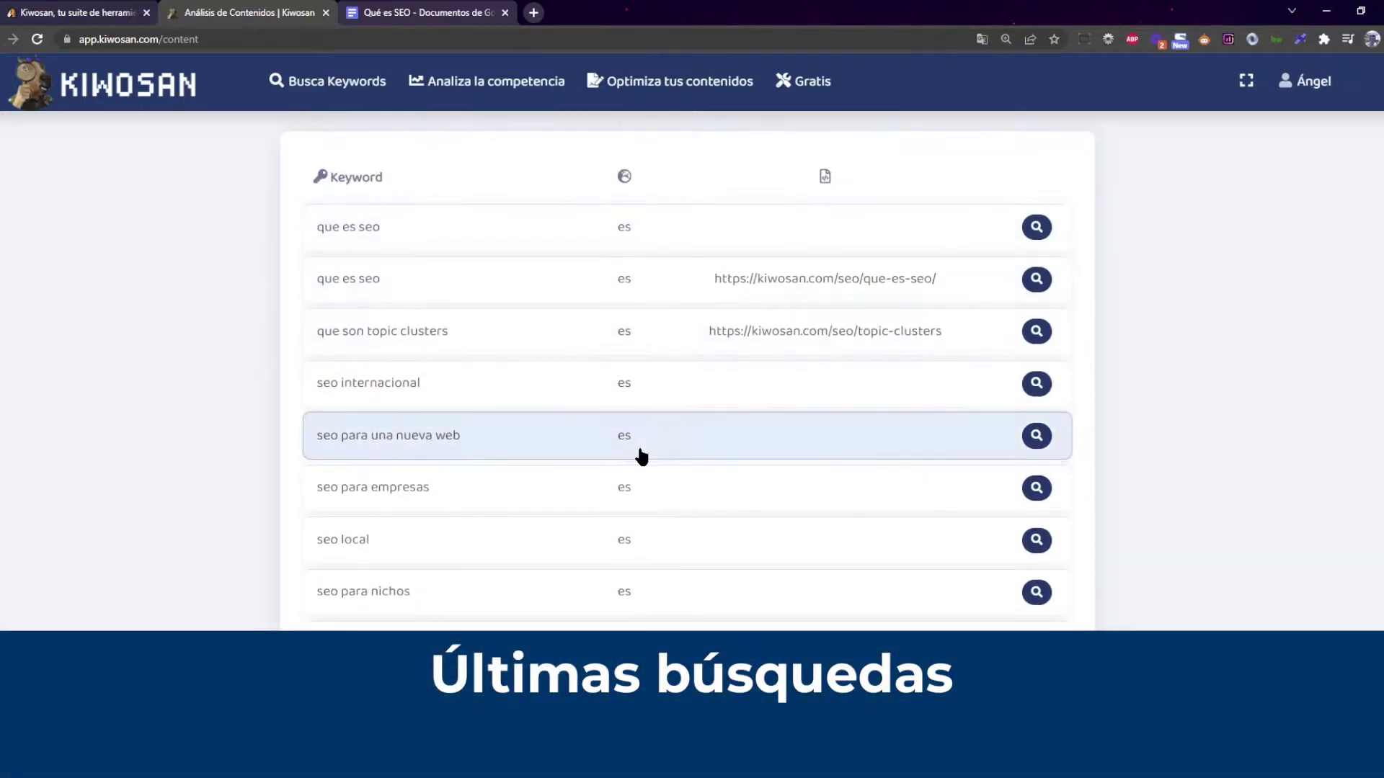
{"action": "scroll", "coordinate": [657, 447], "scroll_direction": "up", "scroll_amount": 4}
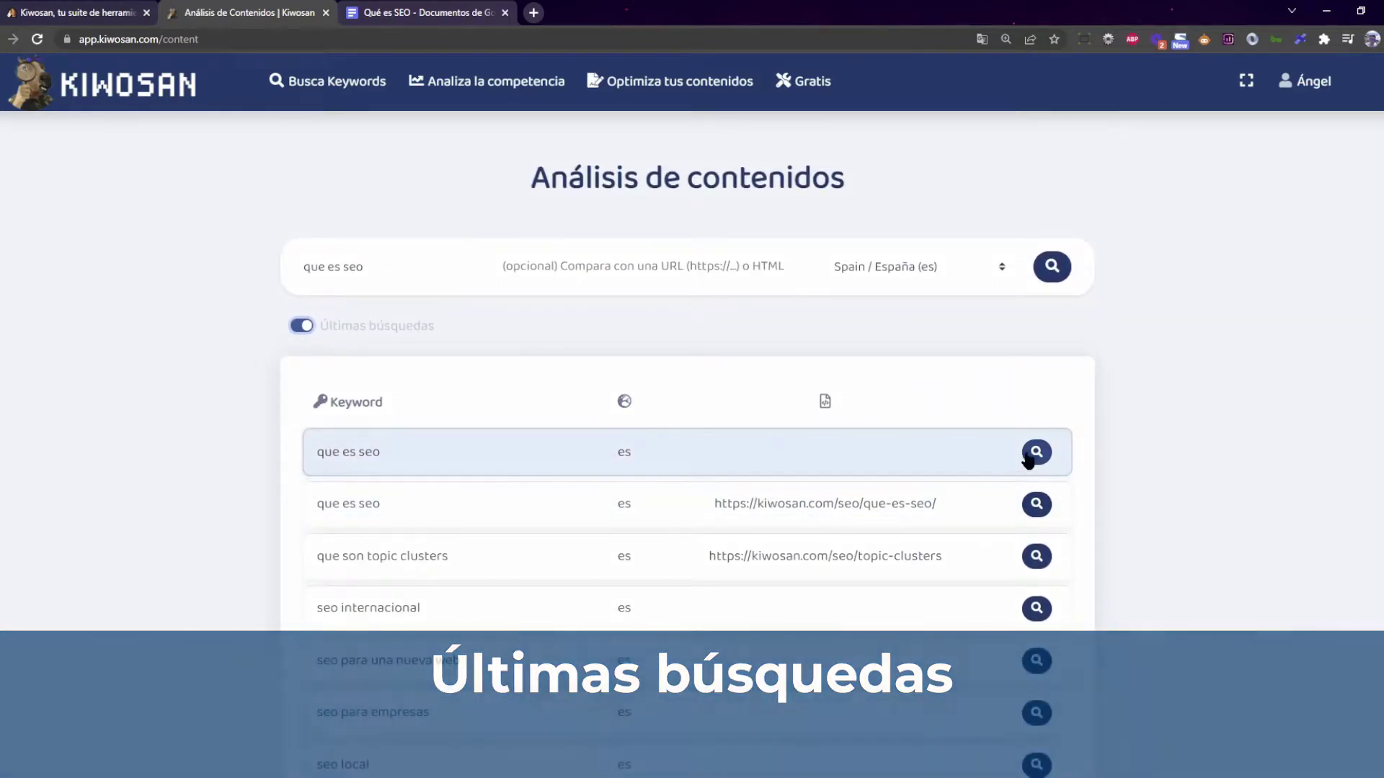
{"action": "left_click", "coordinate": [320, 324]}
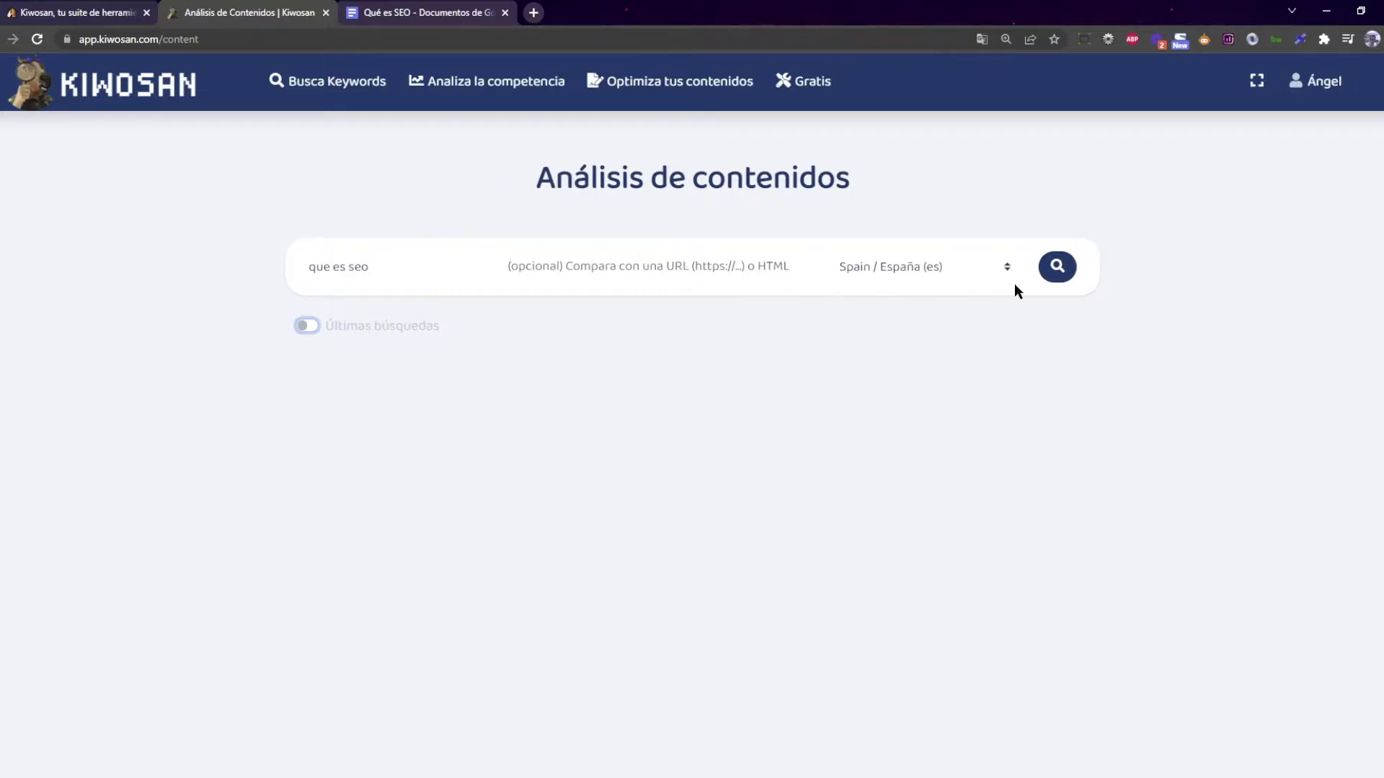
Run the content analysis for the entered keyword and bring up its keyword data
{"action": "left_click", "coordinate": [1053, 275]}
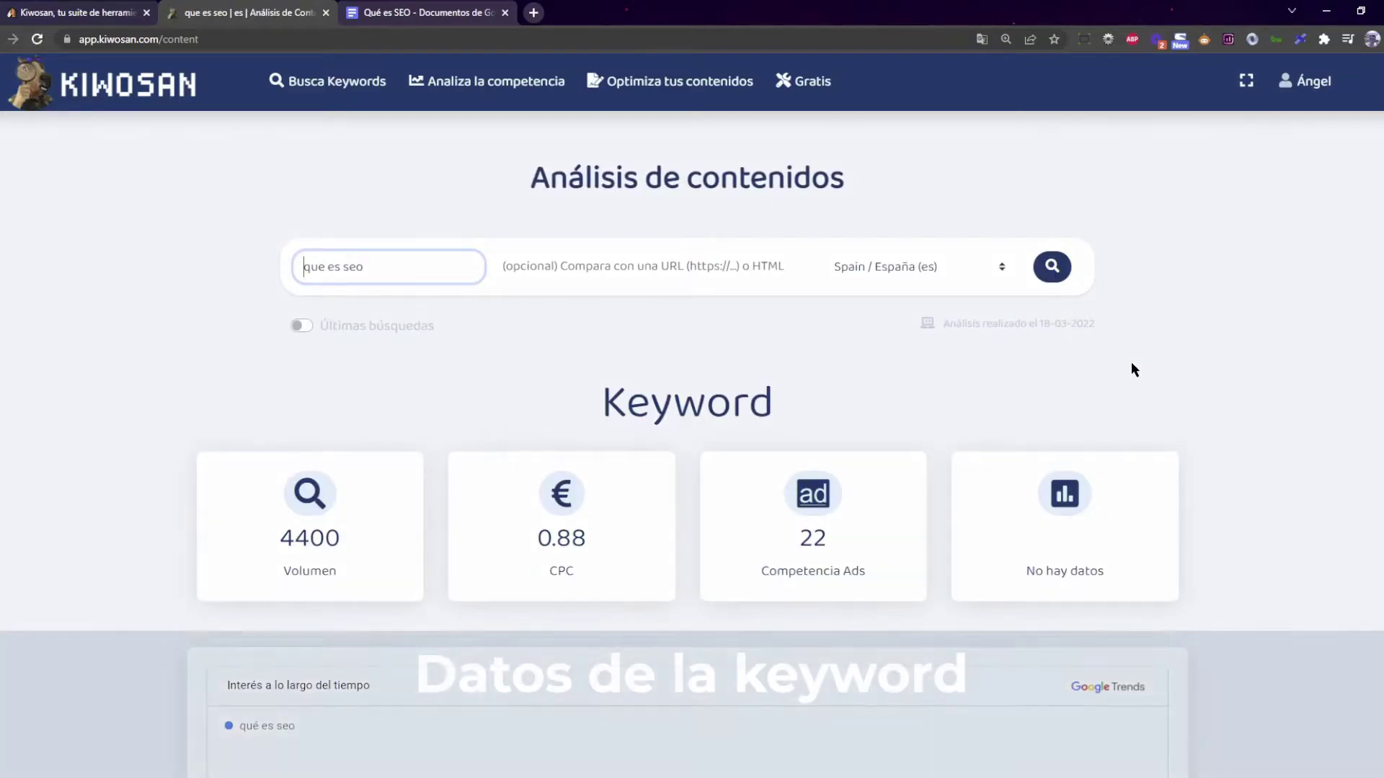
{"action": "scroll", "coordinate": [1131, 364], "scroll_direction": "down", "scroll_amount": 2}
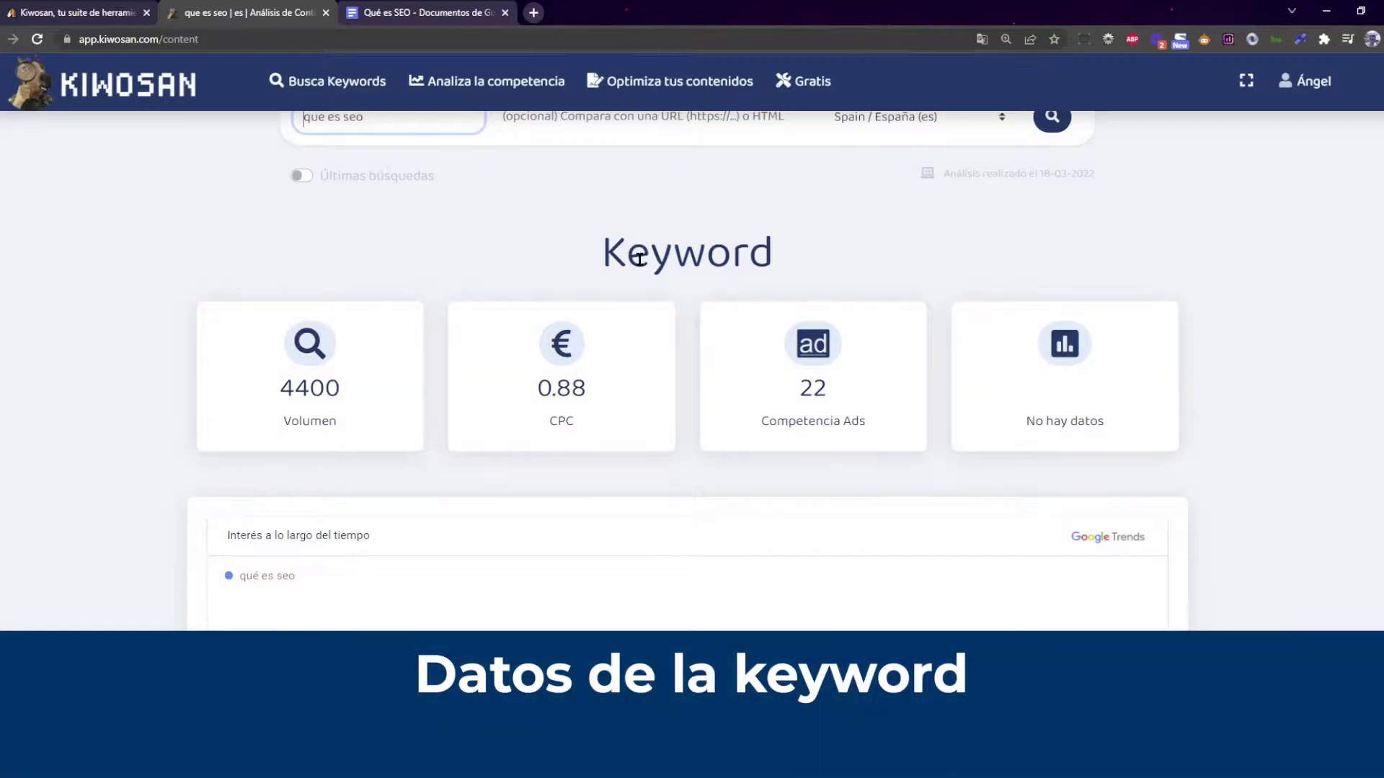
Examine the keyword's volume, CPC and Ads competition cards and its Google Trends interest-over-time chart
{"action": "scroll", "coordinate": [635, 263], "scroll_direction": "up", "scroll_amount": 1}
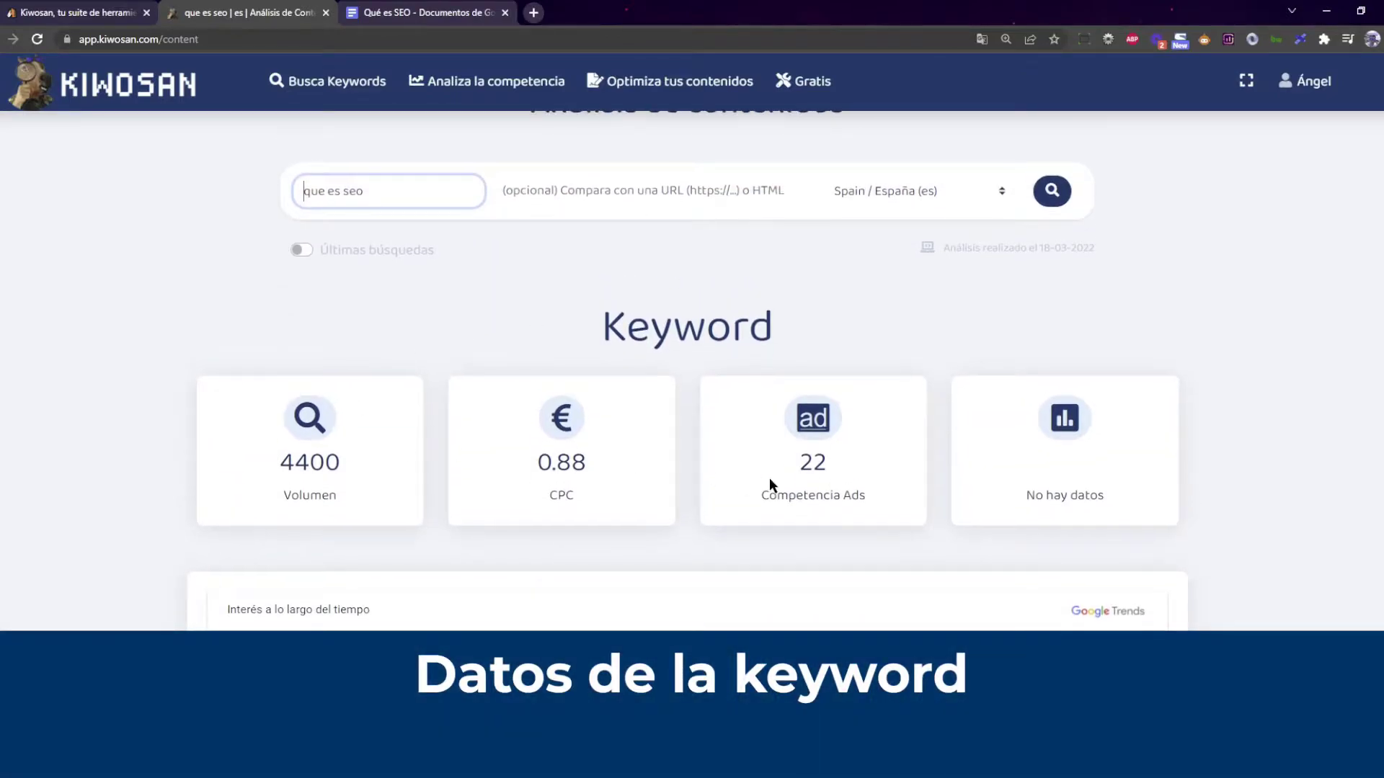
{"action": "scroll", "coordinate": [611, 400], "scroll_direction": "down", "scroll_amount": 1}
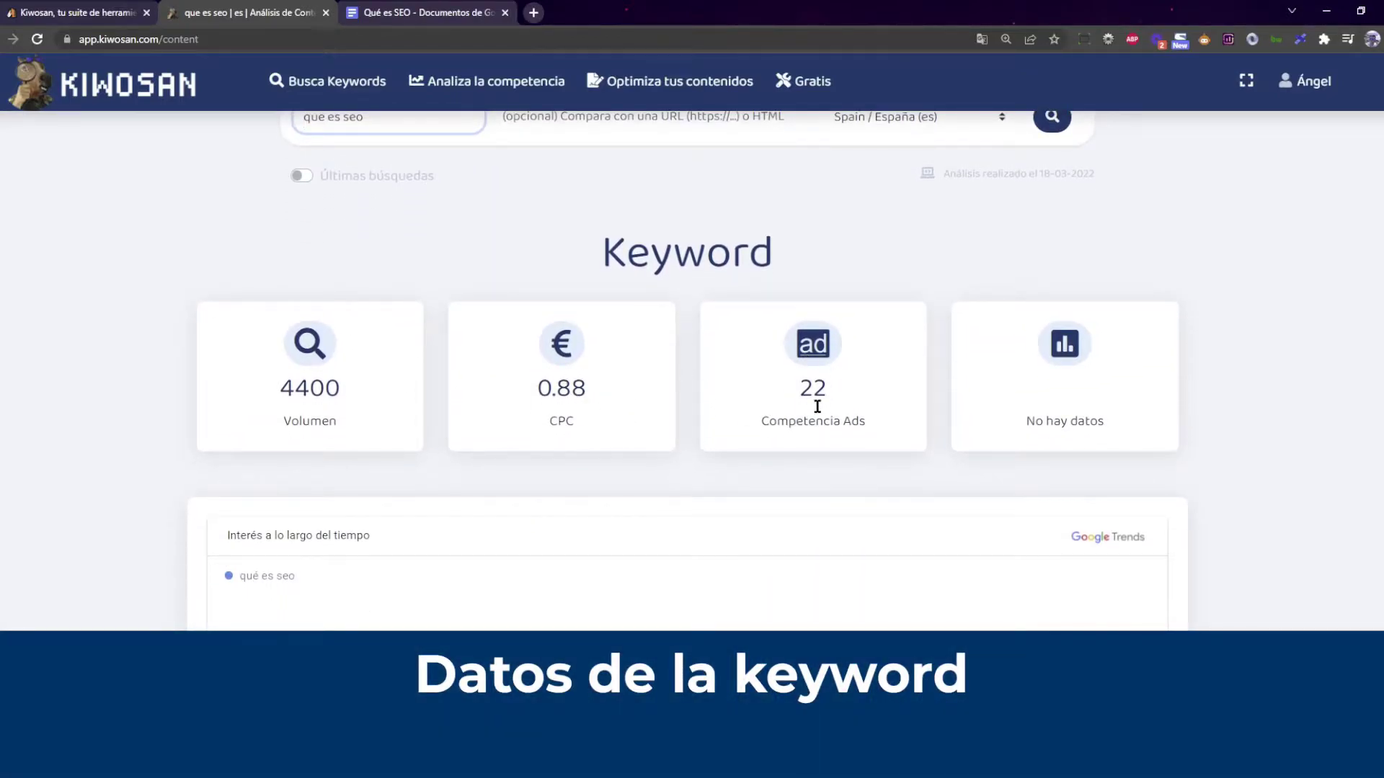
{"action": "scroll", "coordinate": [816, 346], "scroll_direction": "down", "scroll_amount": 1}
{"action": "scroll", "coordinate": [818, 335], "scroll_direction": "down", "scroll_amount": 2}
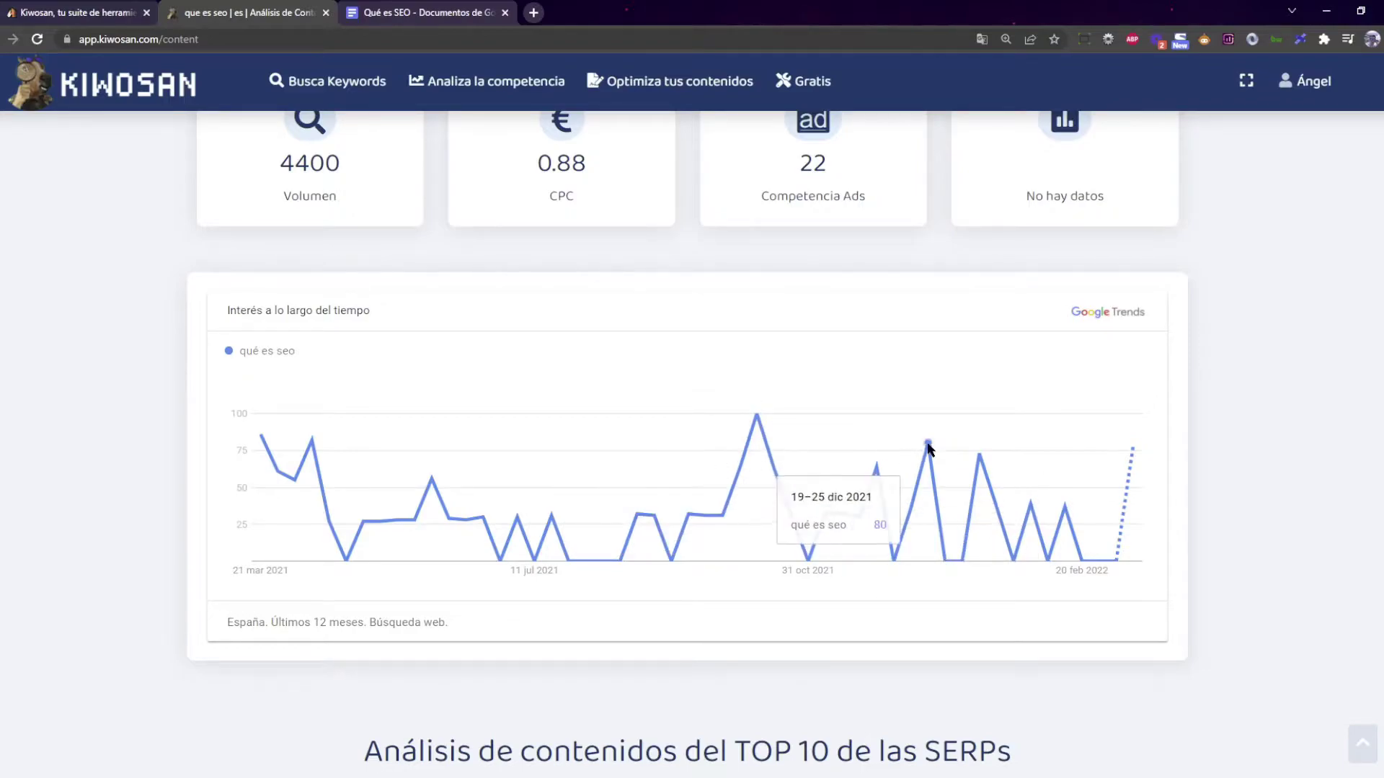
{"action": "scroll", "coordinate": [937, 404], "scroll_direction": "down", "scroll_amount": 1}
{"action": "scroll", "coordinate": [988, 419], "scroll_direction": "up", "scroll_amount": 1}
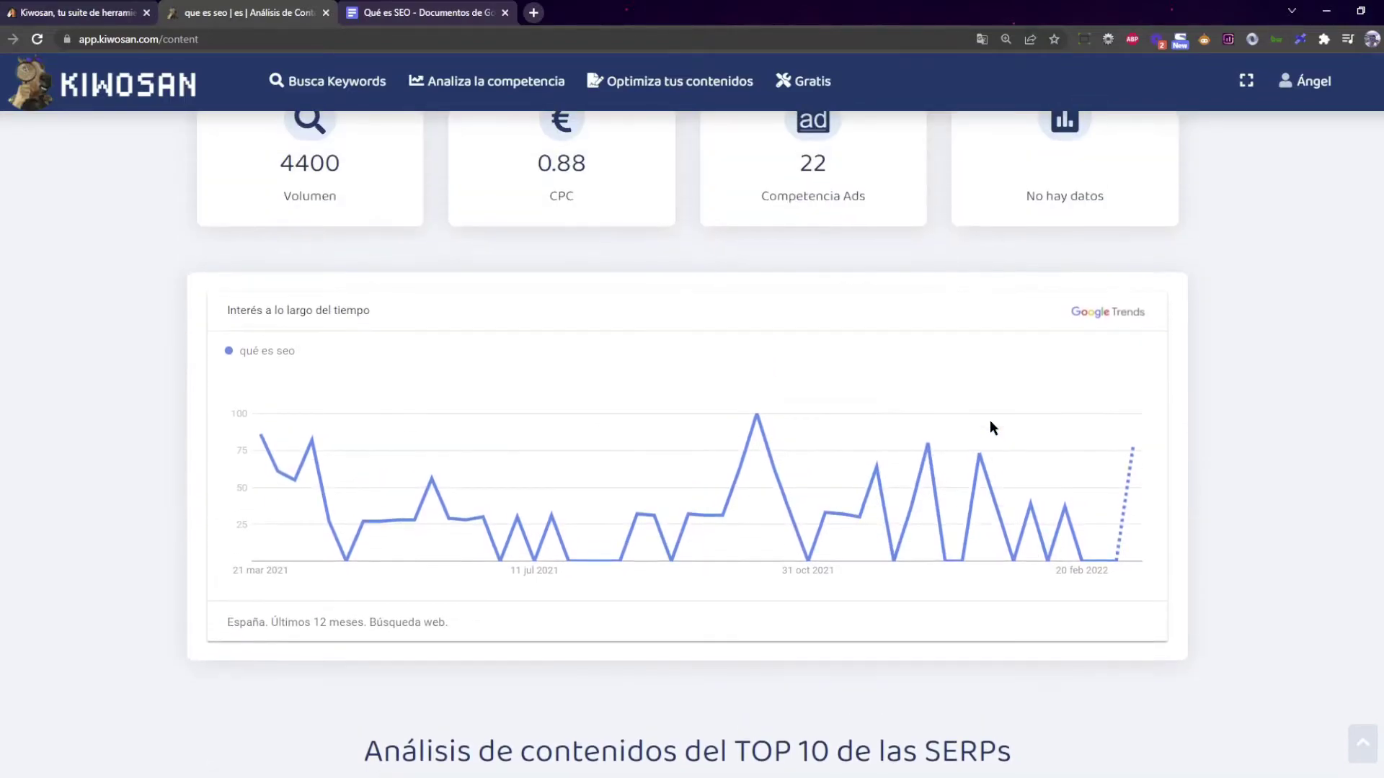
{"action": "scroll", "coordinate": [638, 364], "scroll_direction": "up", "scroll_amount": 2}
{"action": "scroll", "coordinate": [322, 443], "scroll_direction": "down", "scroll_amount": 1}
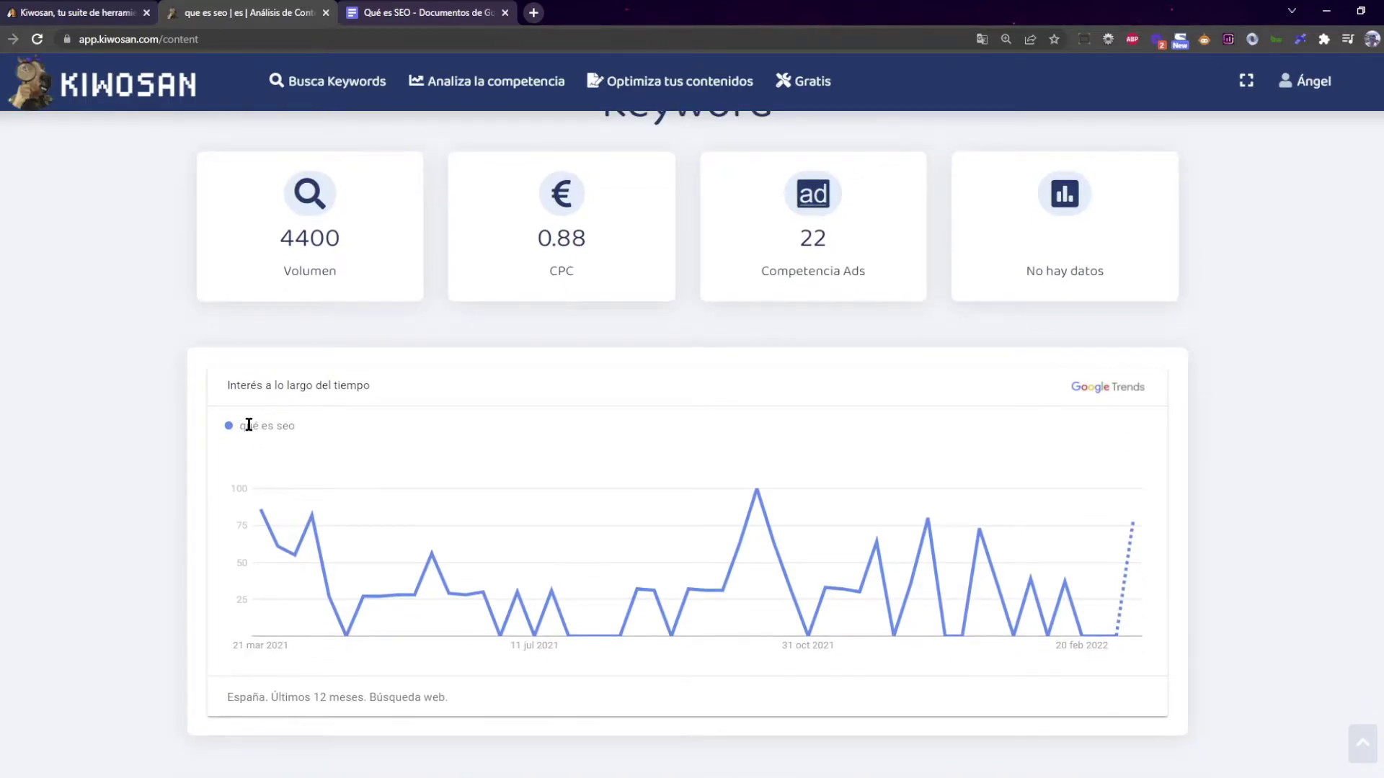
{"action": "scroll", "coordinate": [364, 403], "scroll_direction": "up", "scroll_amount": 1}
{"action": "scroll", "coordinate": [364, 403], "scroll_direction": "up", "scroll_amount": 1}
{"action": "scroll", "coordinate": [364, 404], "scroll_direction": "down", "scroll_amount": 2}
{"action": "scroll", "coordinate": [364, 404], "scroll_direction": "down", "scroll_amount": 1}
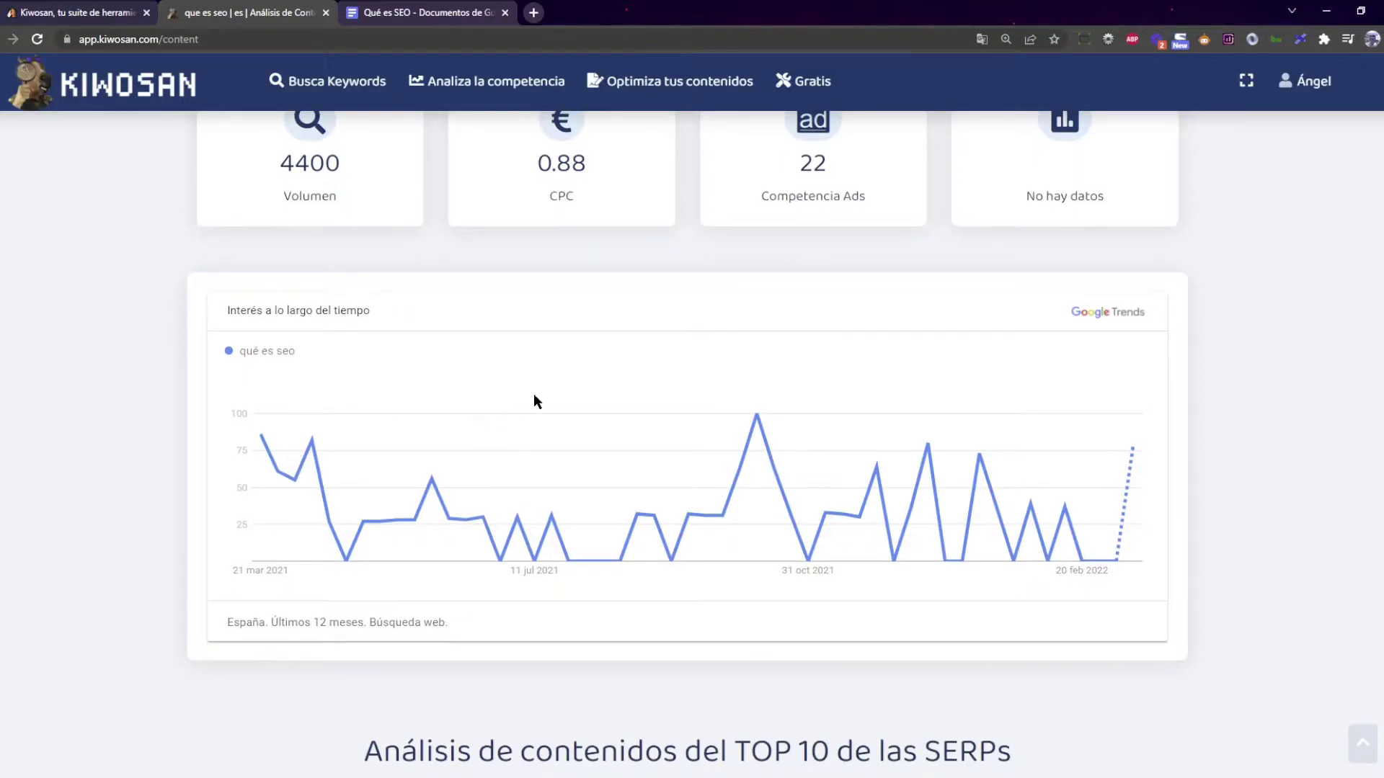
{"action": "scroll", "coordinate": [549, 392], "scroll_direction": "down", "scroll_amount": 1}
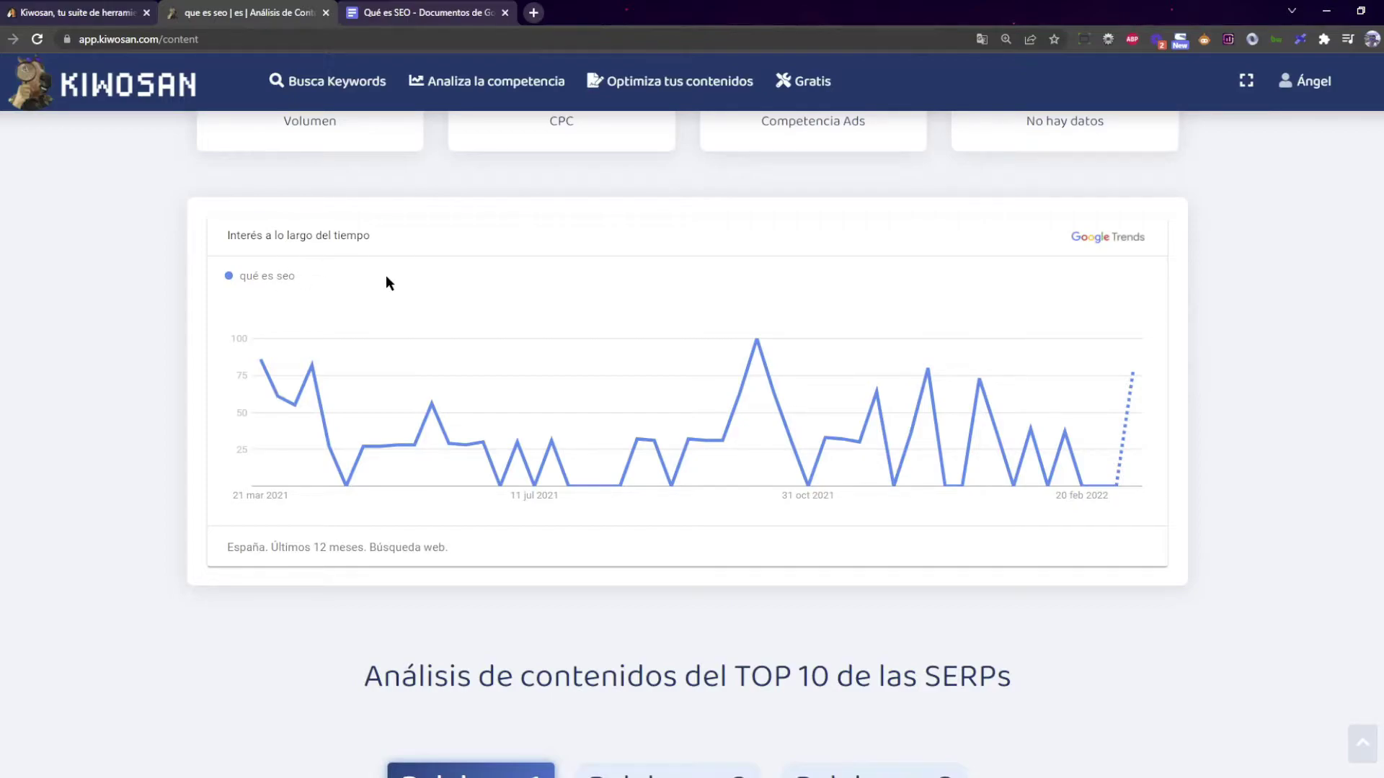
Examine the TOP 10 SERPs content analysis, with its single-word KF*IDF chart and the options for two and three words
{"action": "scroll", "coordinate": [707, 360], "scroll_direction": "down", "scroll_amount": 4}
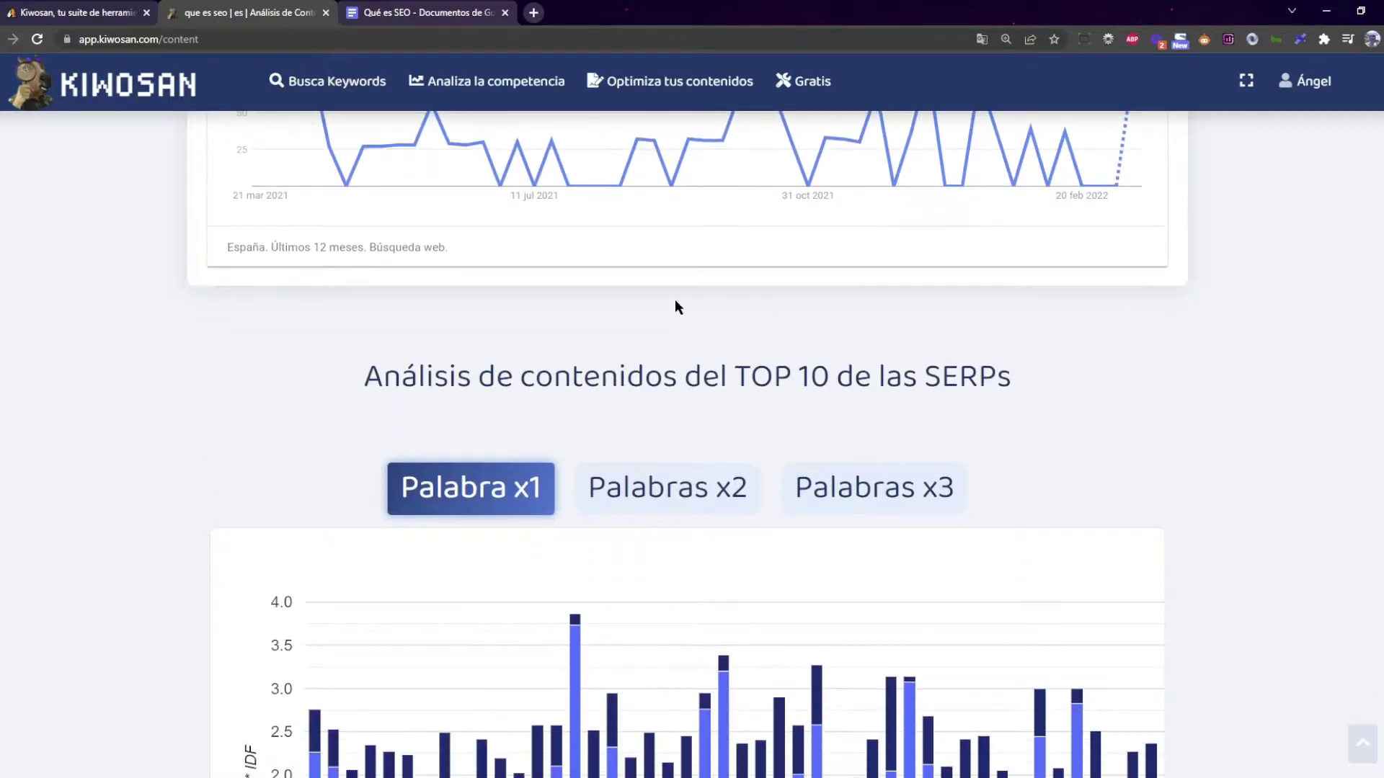
{"action": "scroll", "coordinate": [674, 300], "scroll_direction": "down", "scroll_amount": 2}
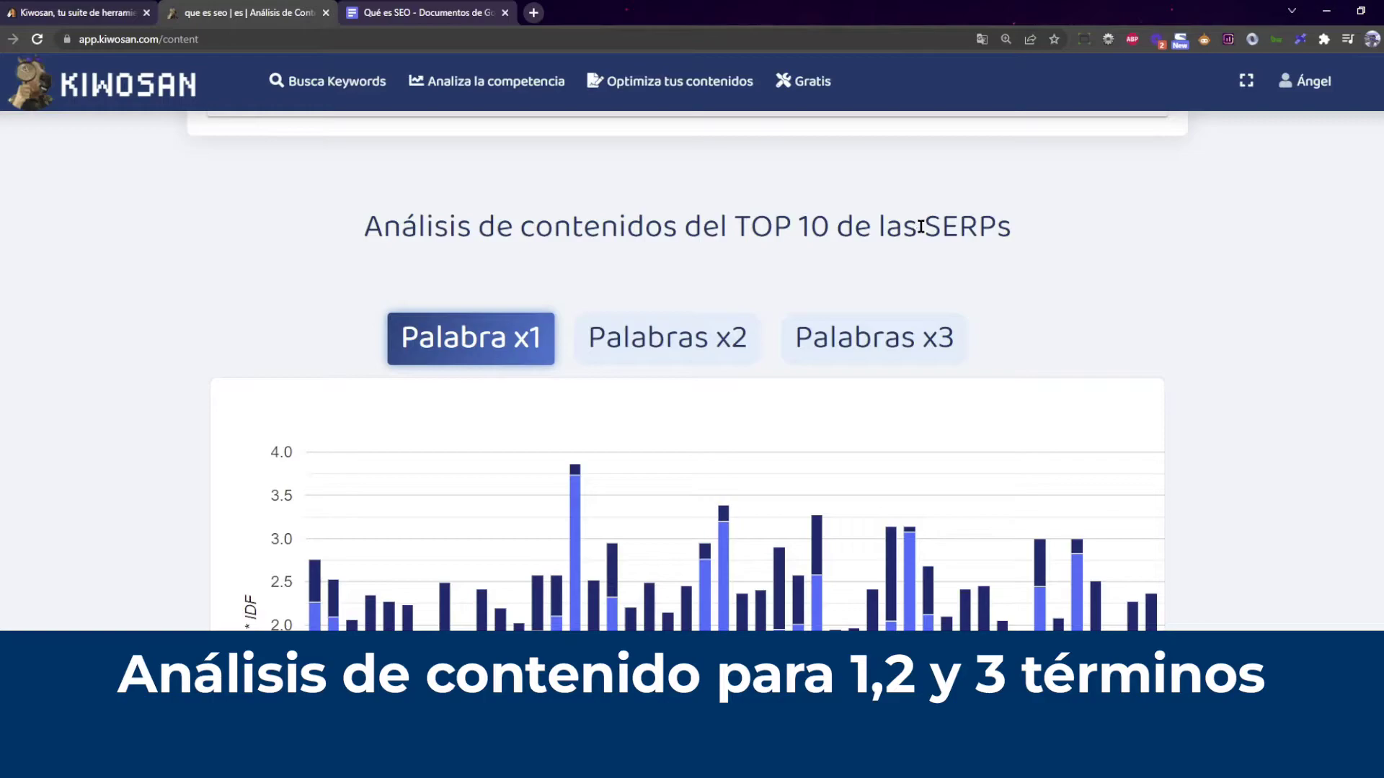
{"action": "scroll", "coordinate": [940, 278], "scroll_direction": "up", "scroll_amount": 6}
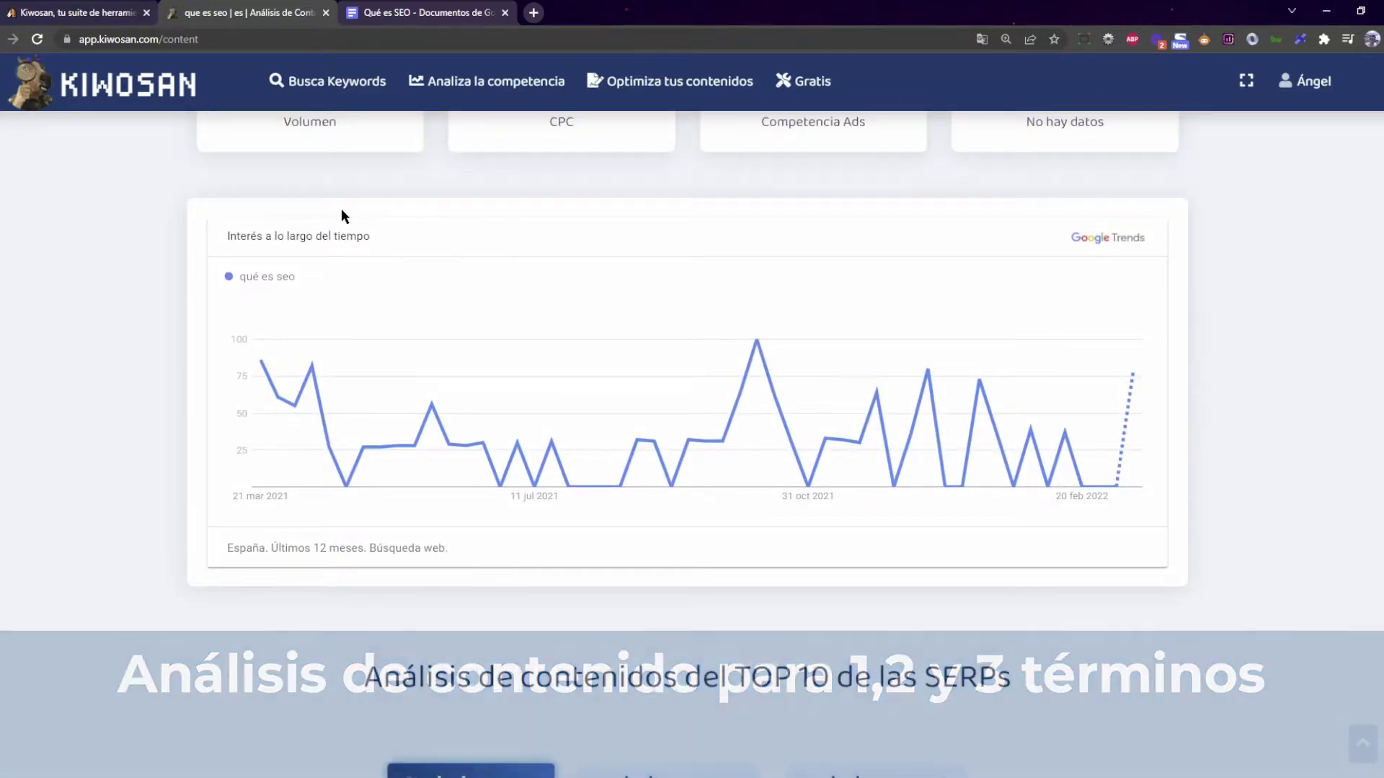
{"action": "scroll", "coordinate": [340, 209], "scroll_direction": "up", "scroll_amount": 1}
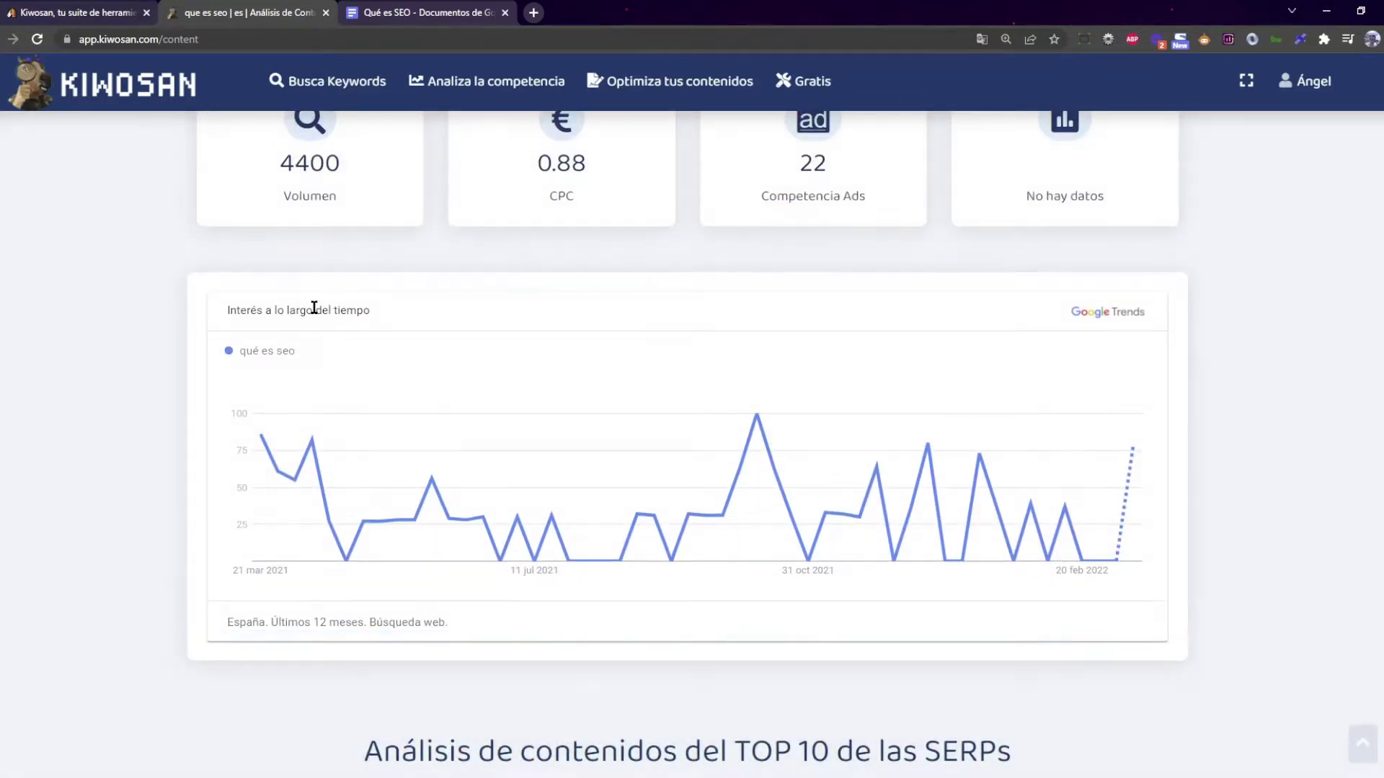
{"action": "scroll", "coordinate": [315, 309], "scroll_direction": "down", "scroll_amount": 7}
{"action": "scroll", "coordinate": [266, 339], "scroll_direction": "down", "scroll_amount": 1}
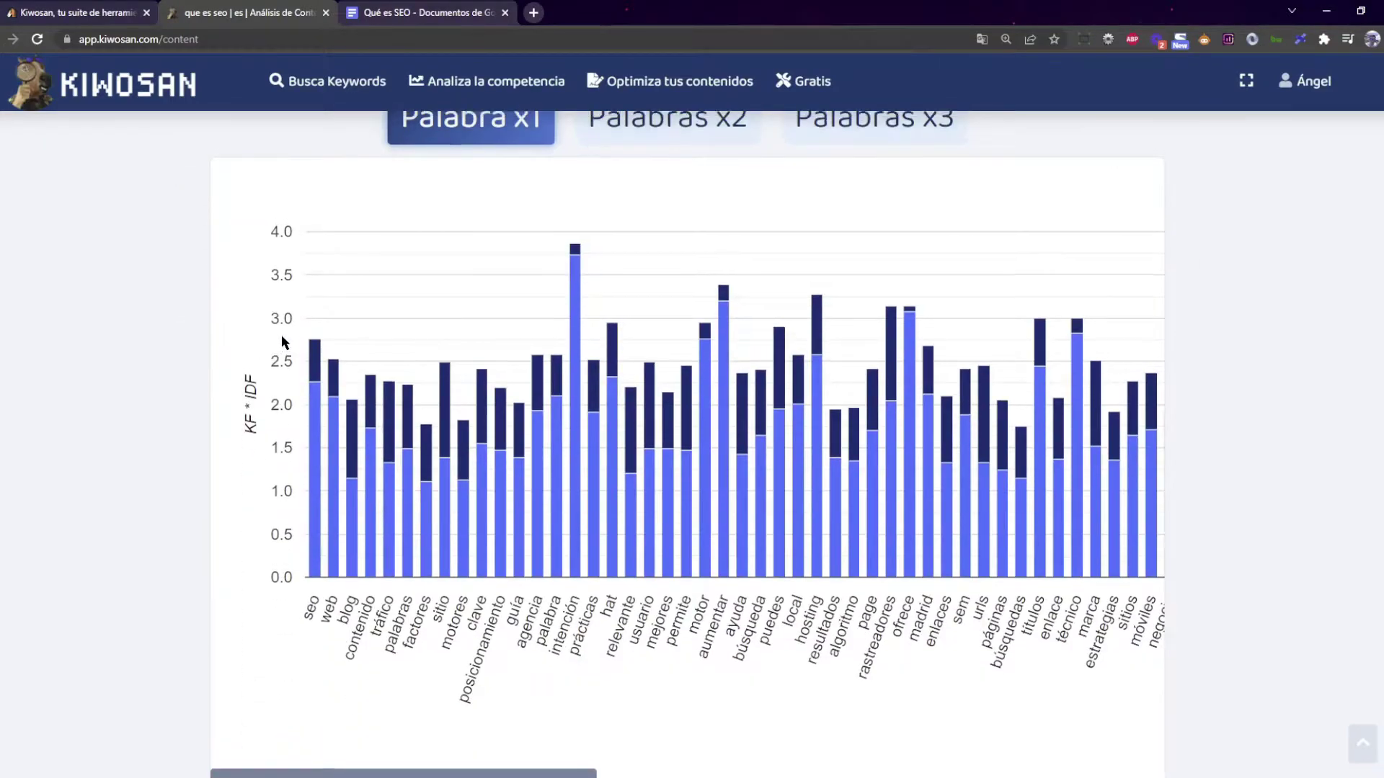
{"action": "scroll", "coordinate": [281, 334], "scroll_direction": "up", "scroll_amount": 2}
{"action": "scroll", "coordinate": [246, 301], "scroll_direction": "down", "scroll_amount": 1}
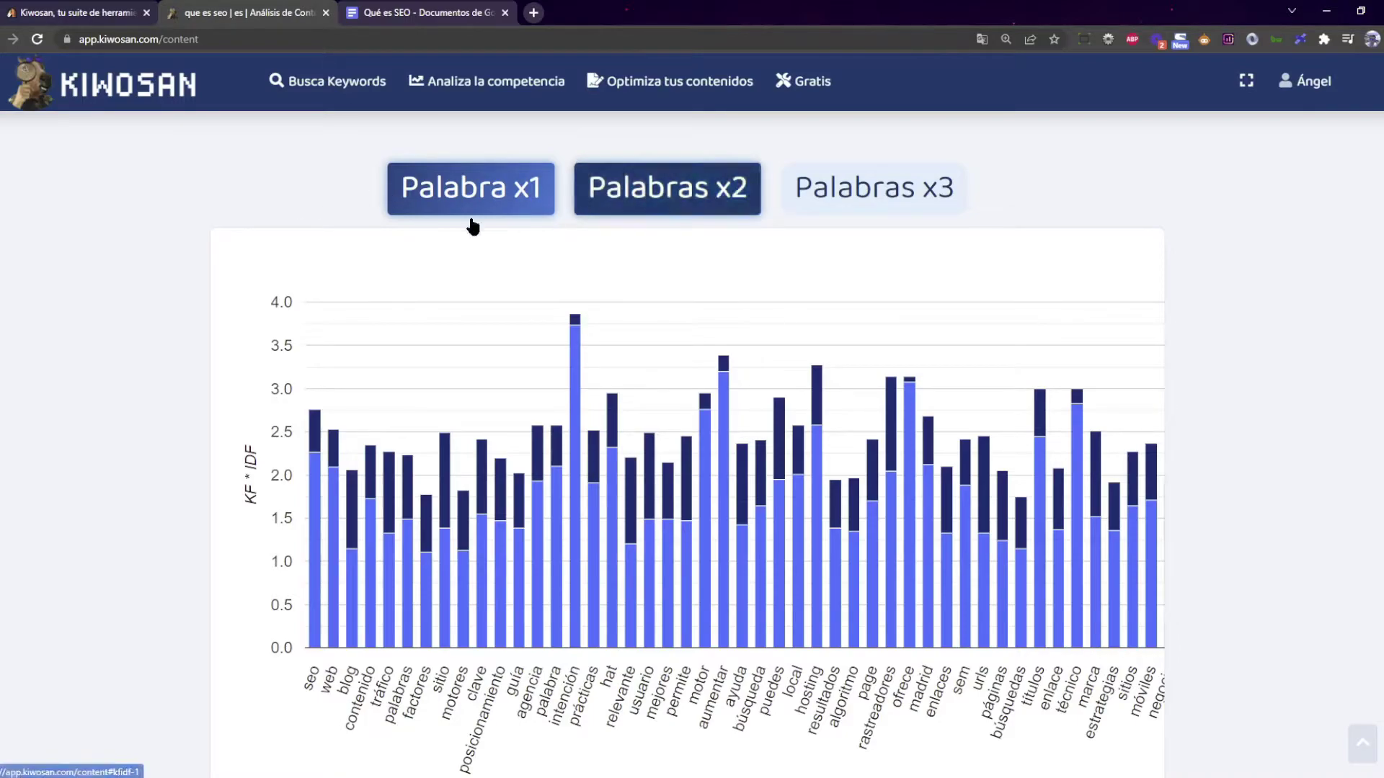
{"action": "scroll", "coordinate": [246, 247], "scroll_direction": "down", "scroll_amount": 1}
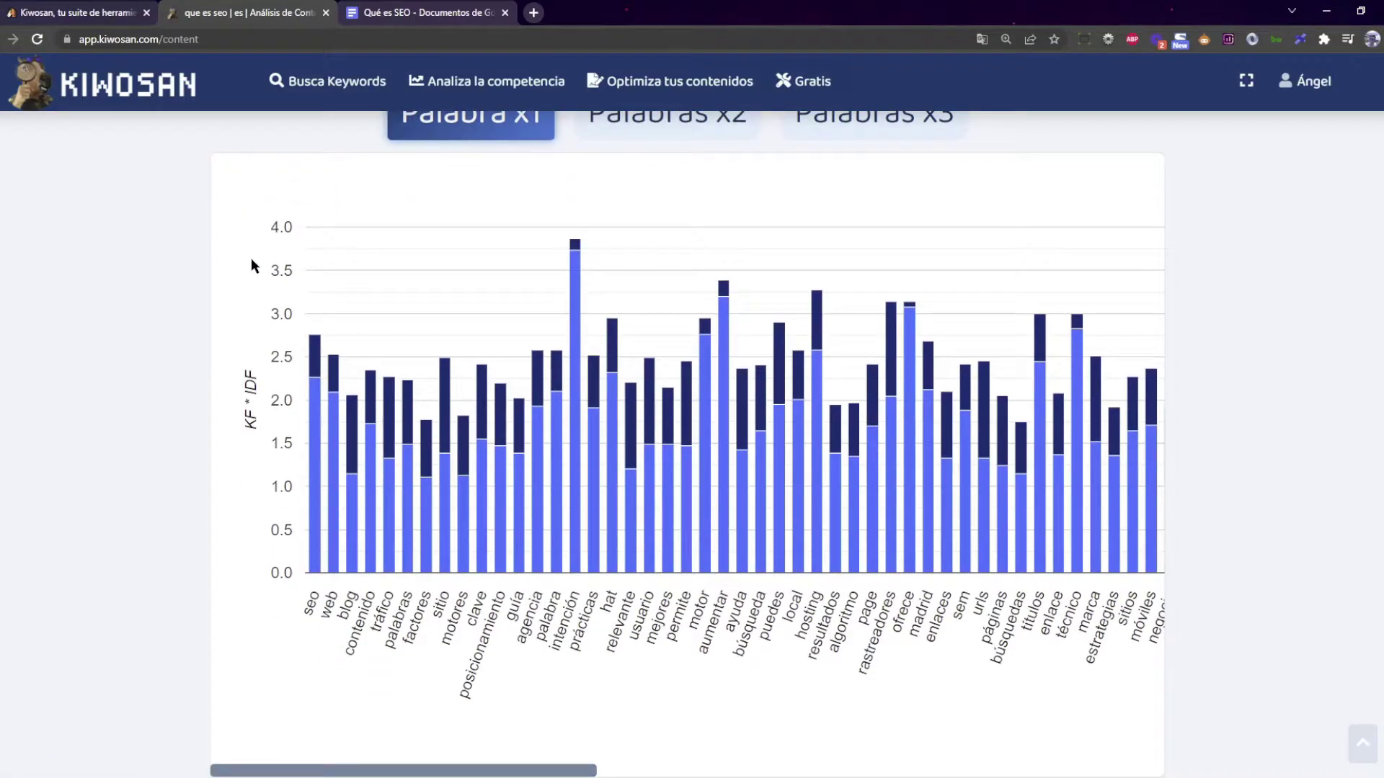
{"action": "scroll", "coordinate": [252, 259], "scroll_direction": "up", "scroll_amount": 2}
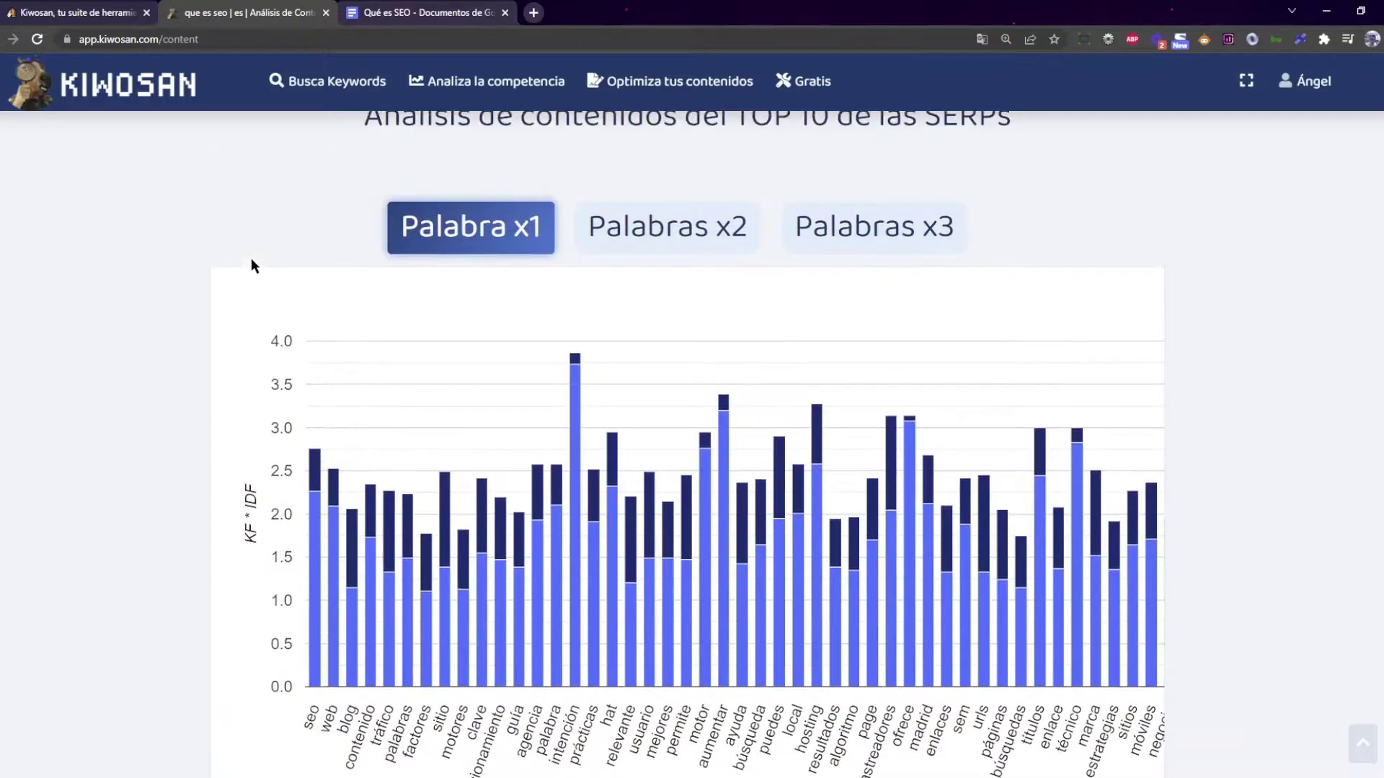
{"action": "scroll", "coordinate": [448, 258], "scroll_direction": "down", "scroll_amount": 1}
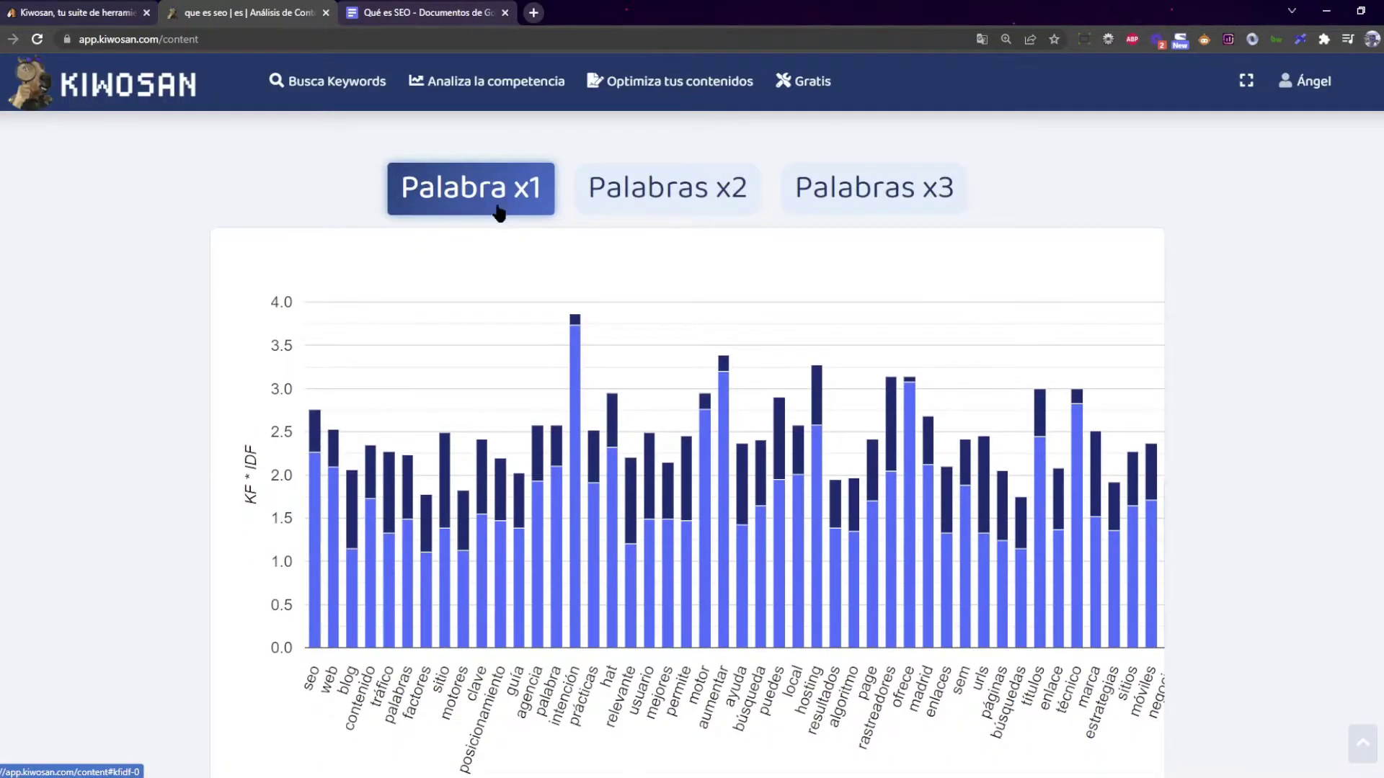
Display the two-word term chart and the three-word term chart of the TOP 10 content analysis
{"action": "left_click", "coordinate": [693, 188]}
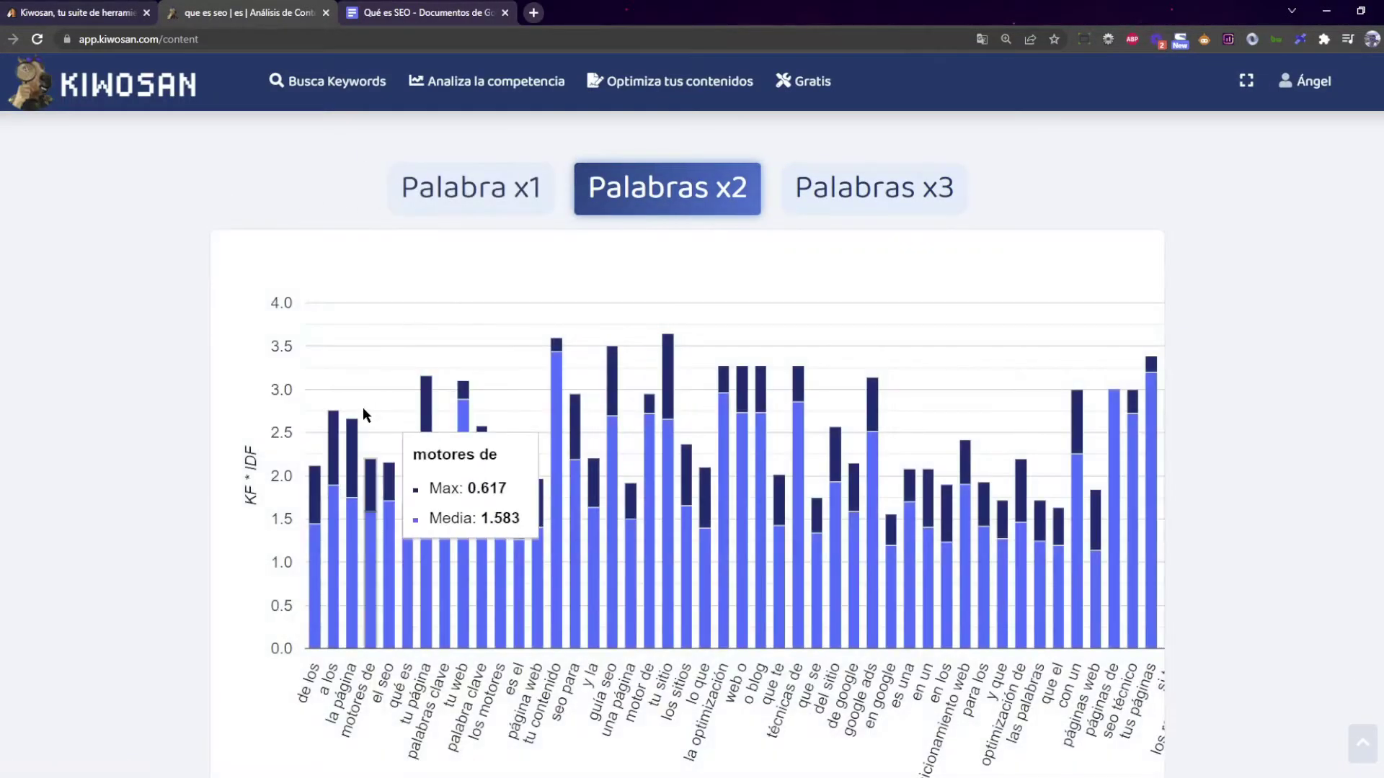
{"action": "left_click", "coordinate": [856, 170]}
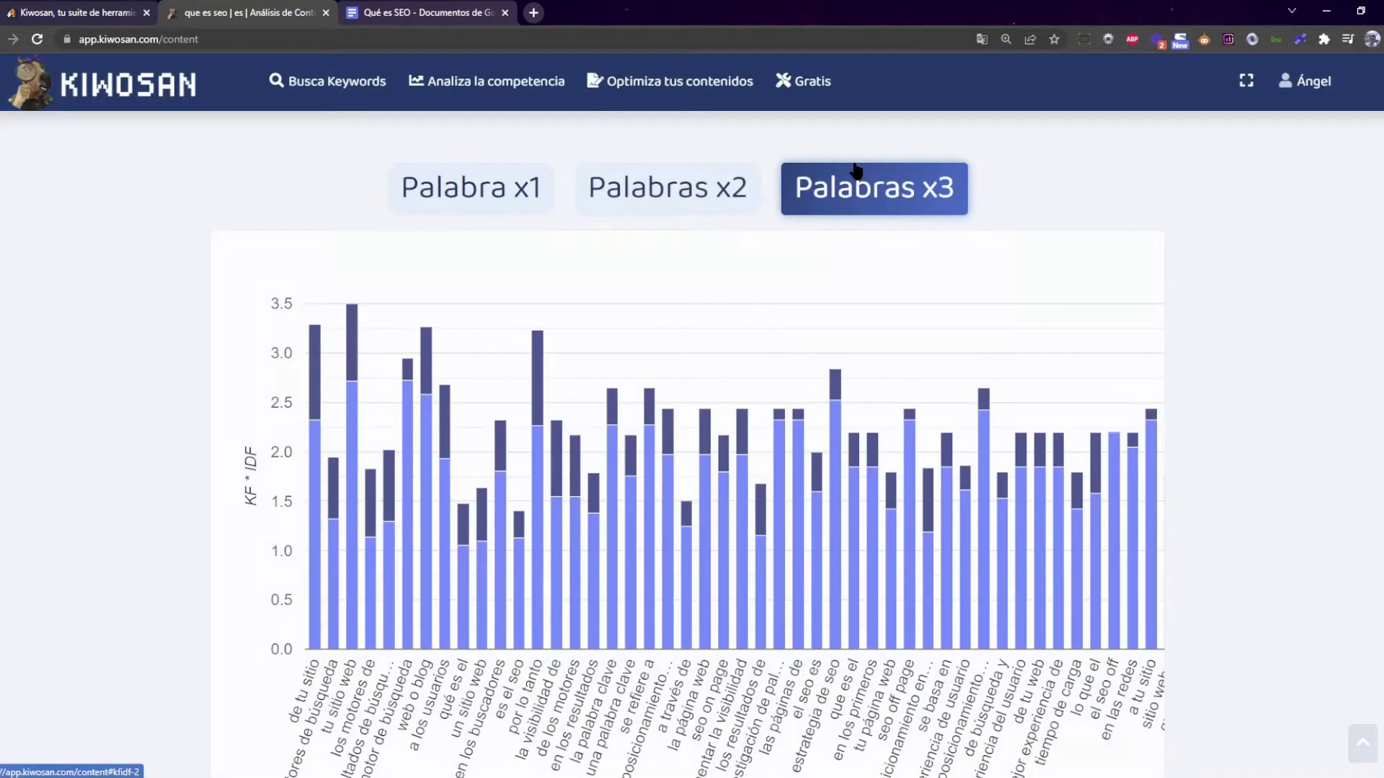
{"action": "scroll", "coordinate": [527, 648], "scroll_direction": "down", "scroll_amount": 1}
{"action": "scroll", "coordinate": [528, 649], "scroll_direction": "down", "scroll_amount": 2}
{"action": "scroll", "coordinate": [663, 572], "scroll_direction": "up", "scroll_amount": 4}
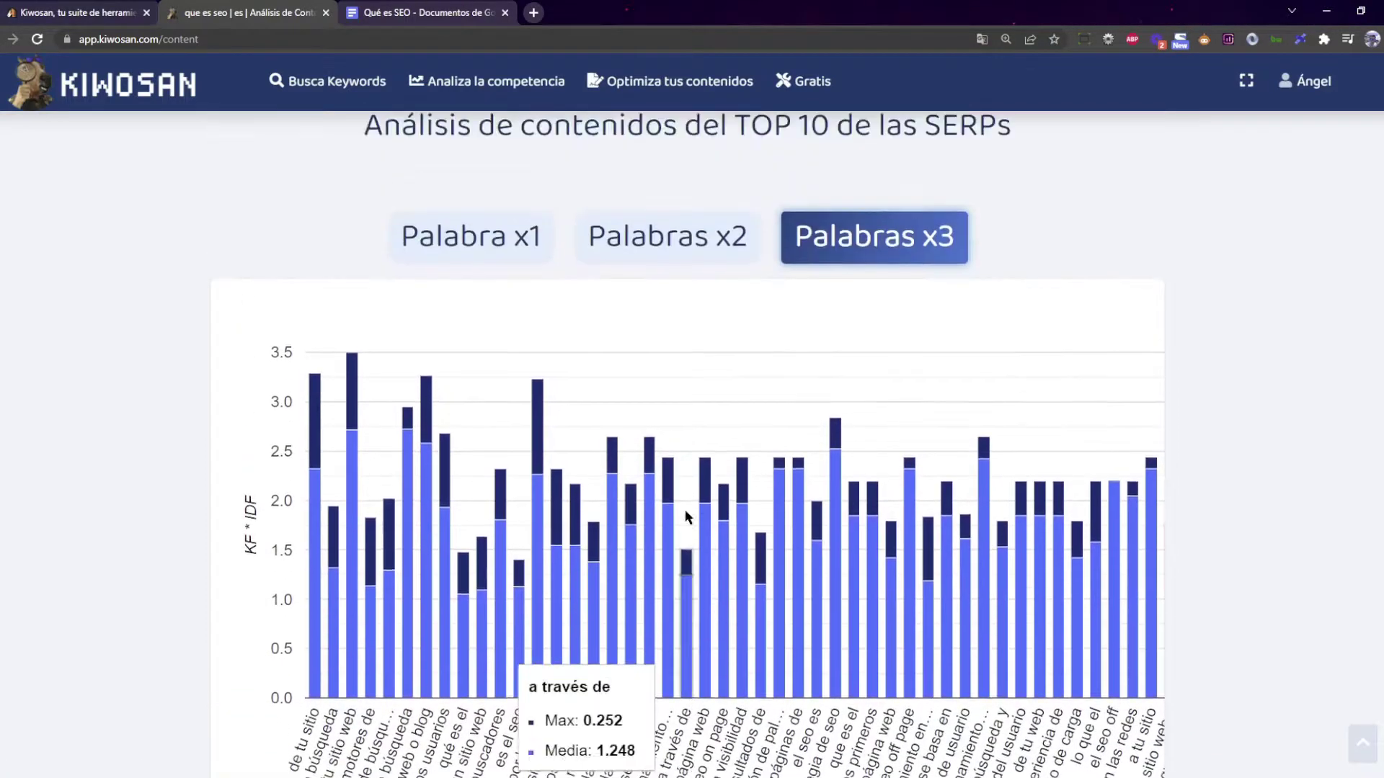
Compare the one-, two- and three-word charts once more, ending on the single-word chart
{"action": "left_click", "coordinate": [442, 260]}
{"action": "left_click", "coordinate": [642, 261]}
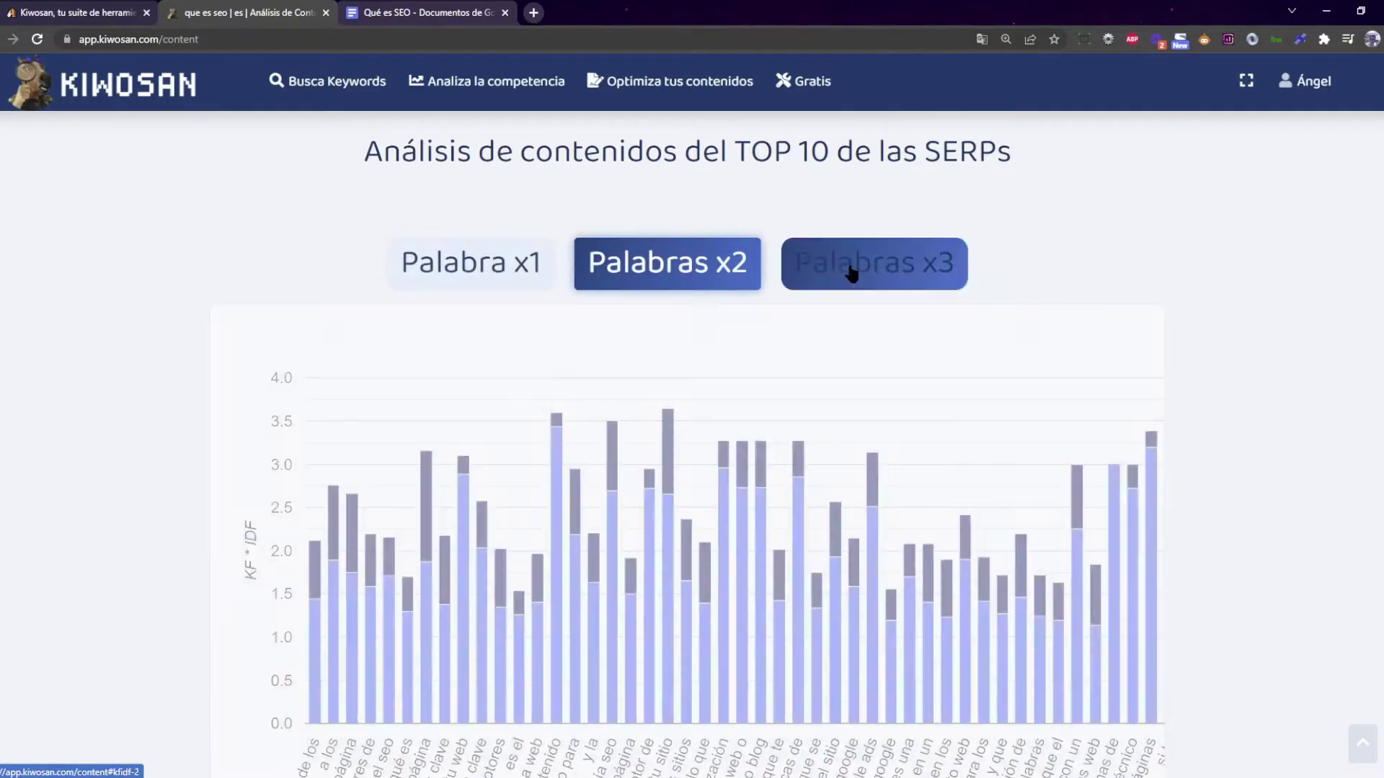
{"action": "left_click", "coordinate": [850, 267]}
{"action": "left_click", "coordinate": [411, 274]}
Inspect the maximum and average KF*IDF values of individual terms in the single-word chart
{"action": "scroll", "coordinate": [85, 345], "scroll_direction": "down", "scroll_amount": 3}
{"action": "scroll", "coordinate": [130, 334], "scroll_direction": "up", "scroll_amount": 2}
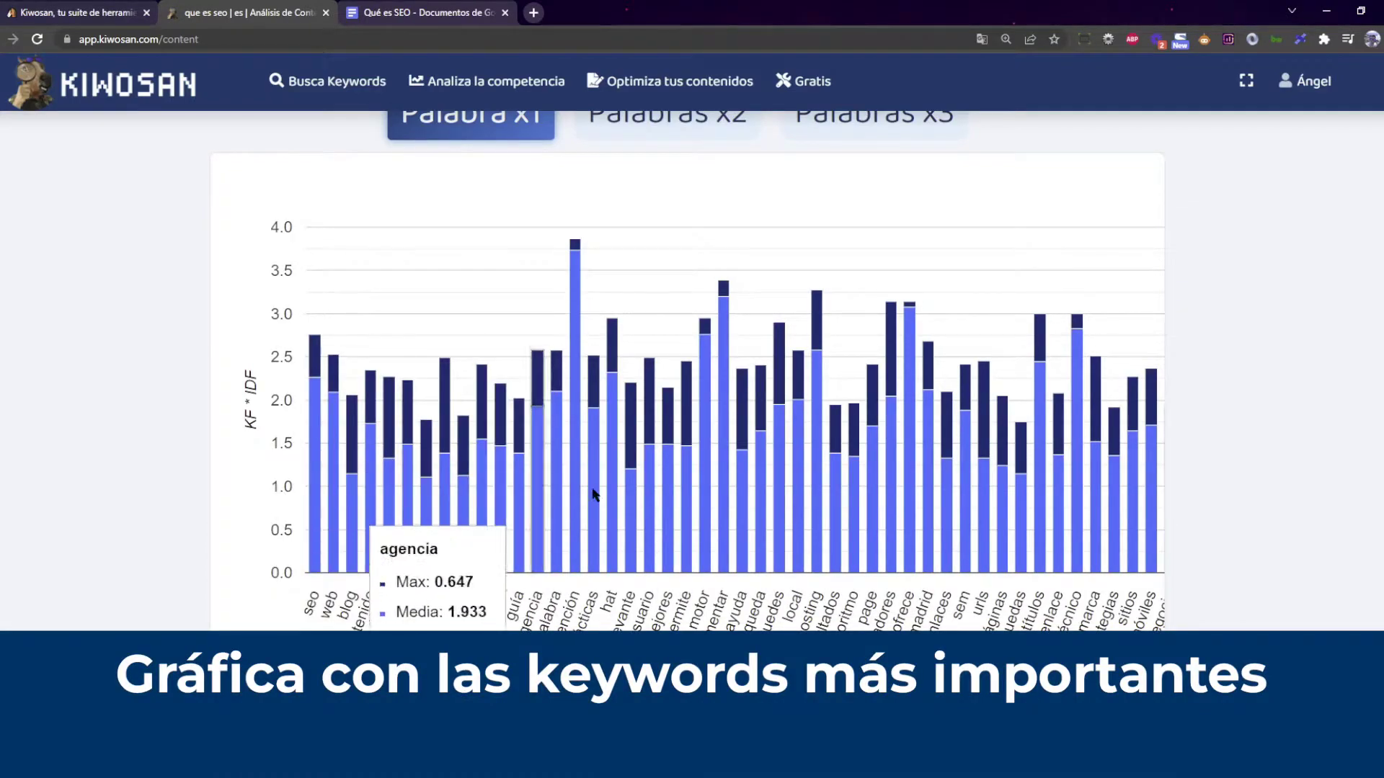
{"action": "scroll", "coordinate": [265, 480], "scroll_direction": "down", "scroll_amount": 1}
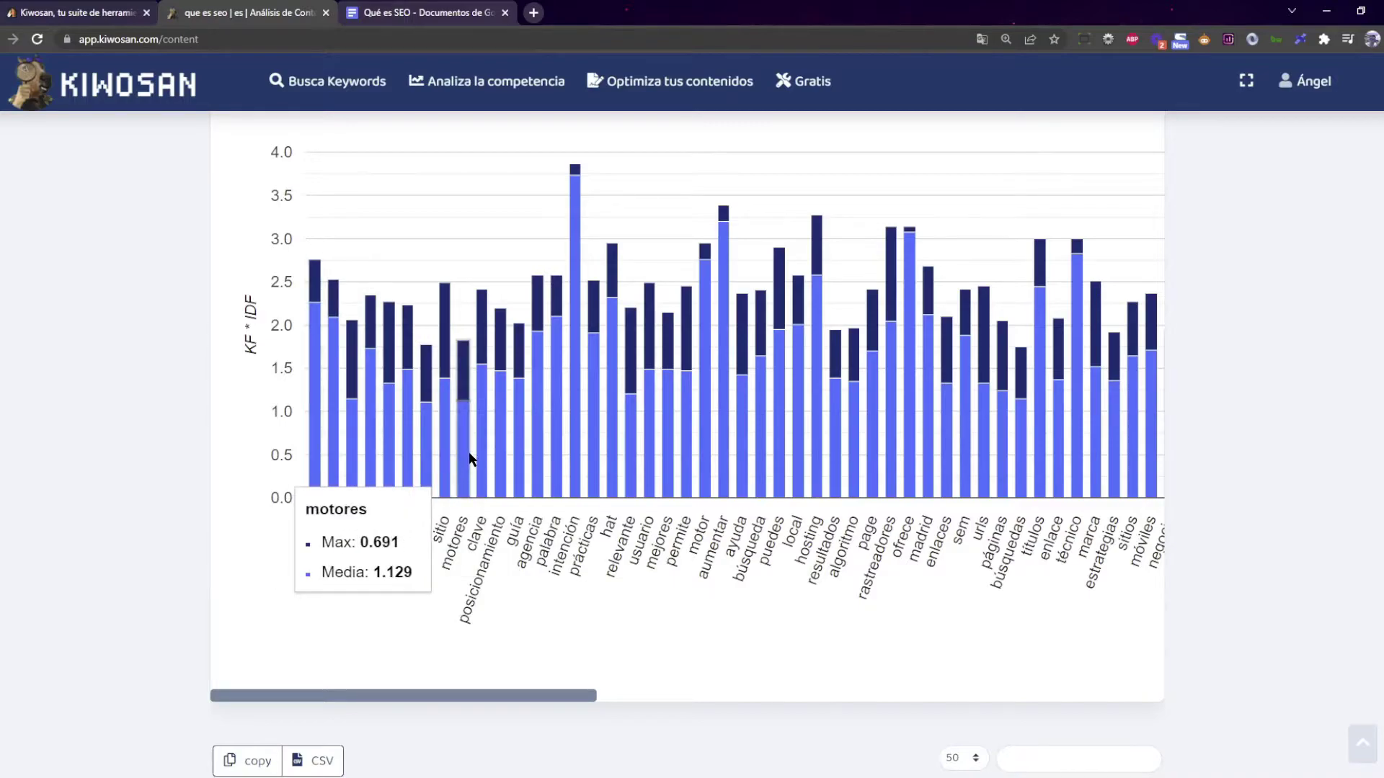
{"action": "scroll", "coordinate": [433, 508], "scroll_direction": "down", "scroll_amount": 1}
{"action": "scroll", "coordinate": [485, 495], "scroll_direction": "up", "scroll_amount": 1}
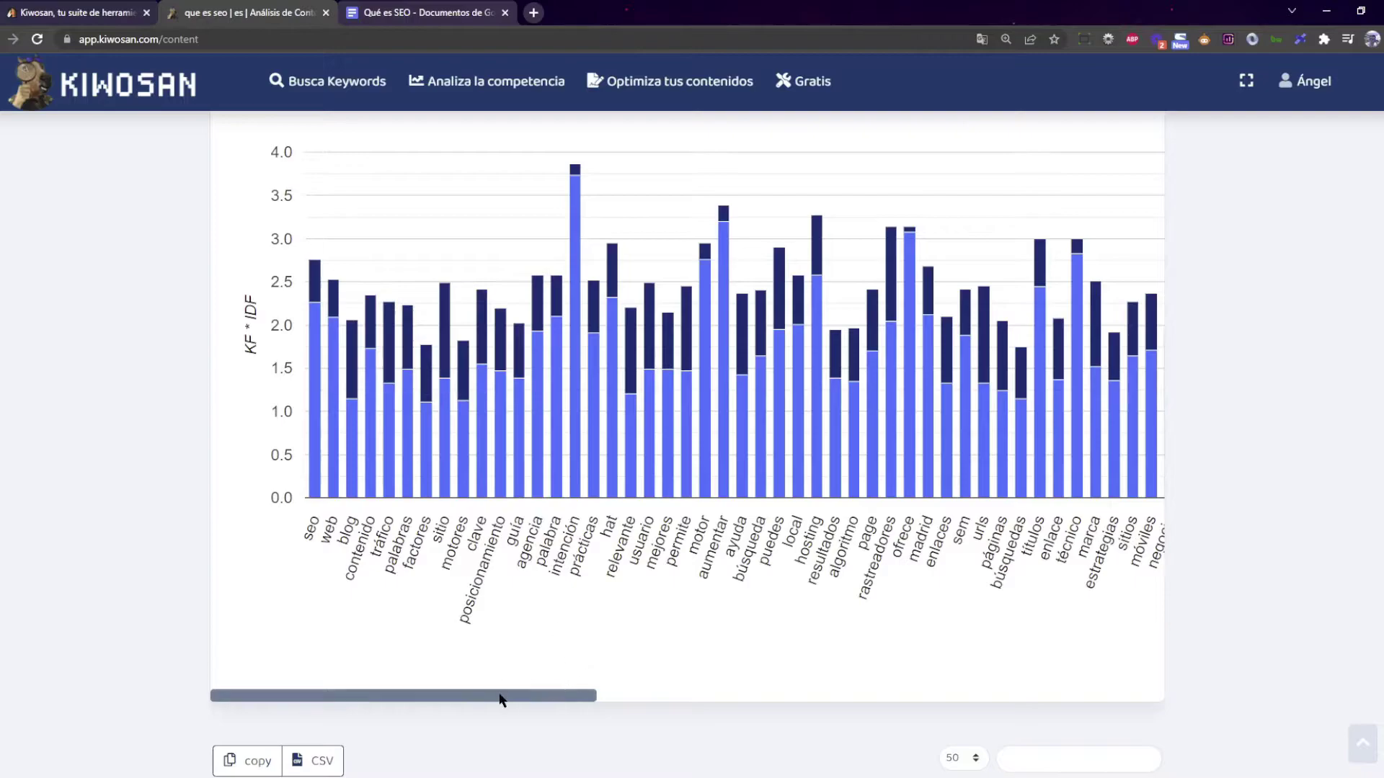
{"action": "left_click_drag", "start_coordinate": [503, 699], "coordinate": [322, 625]}
Examine the keyword results table below the single-word chart, including its columns and its copy and CSV export options
{"action": "scroll", "coordinate": [148, 503], "scroll_direction": "down", "scroll_amount": 4}
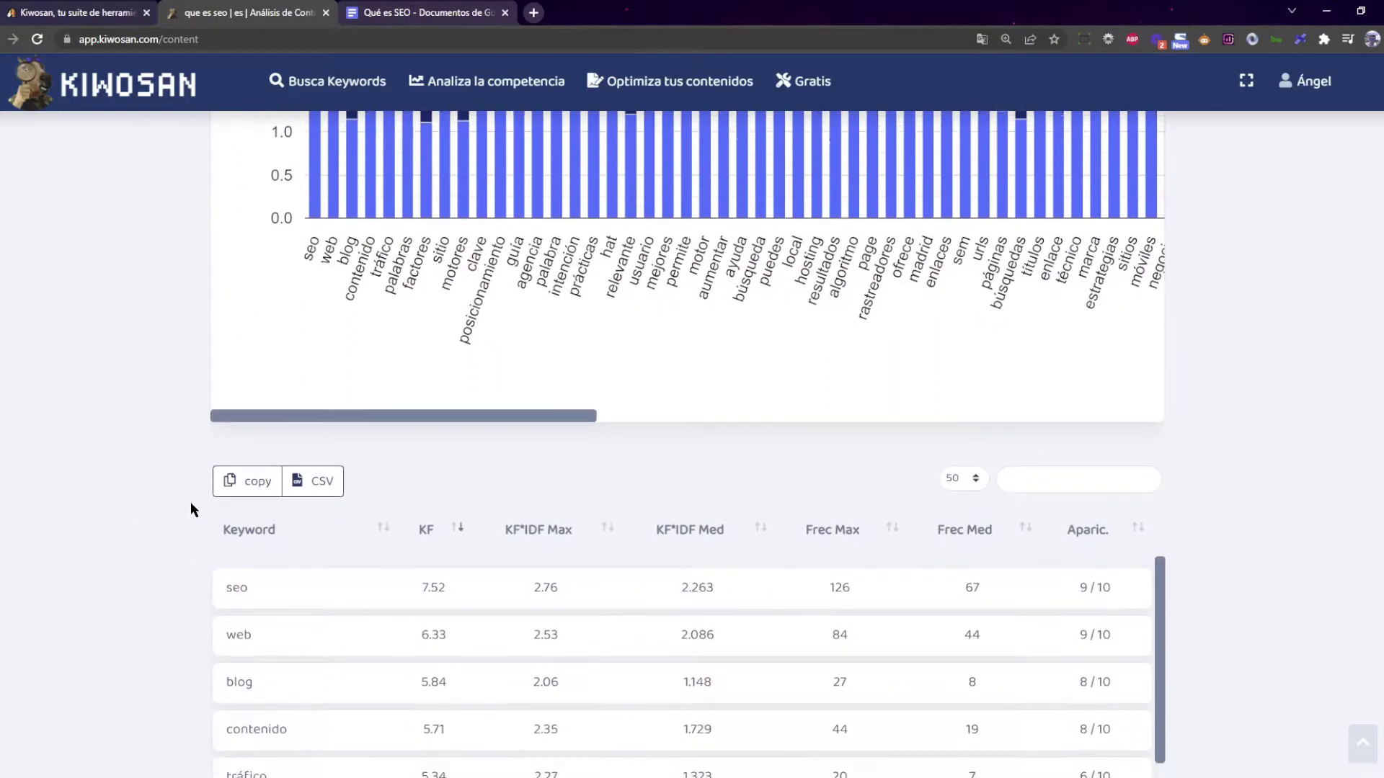
{"action": "scroll", "coordinate": [190, 502], "scroll_direction": "down", "scroll_amount": 2}
{"action": "scroll", "coordinate": [127, 500], "scroll_direction": "up", "scroll_amount": 5}
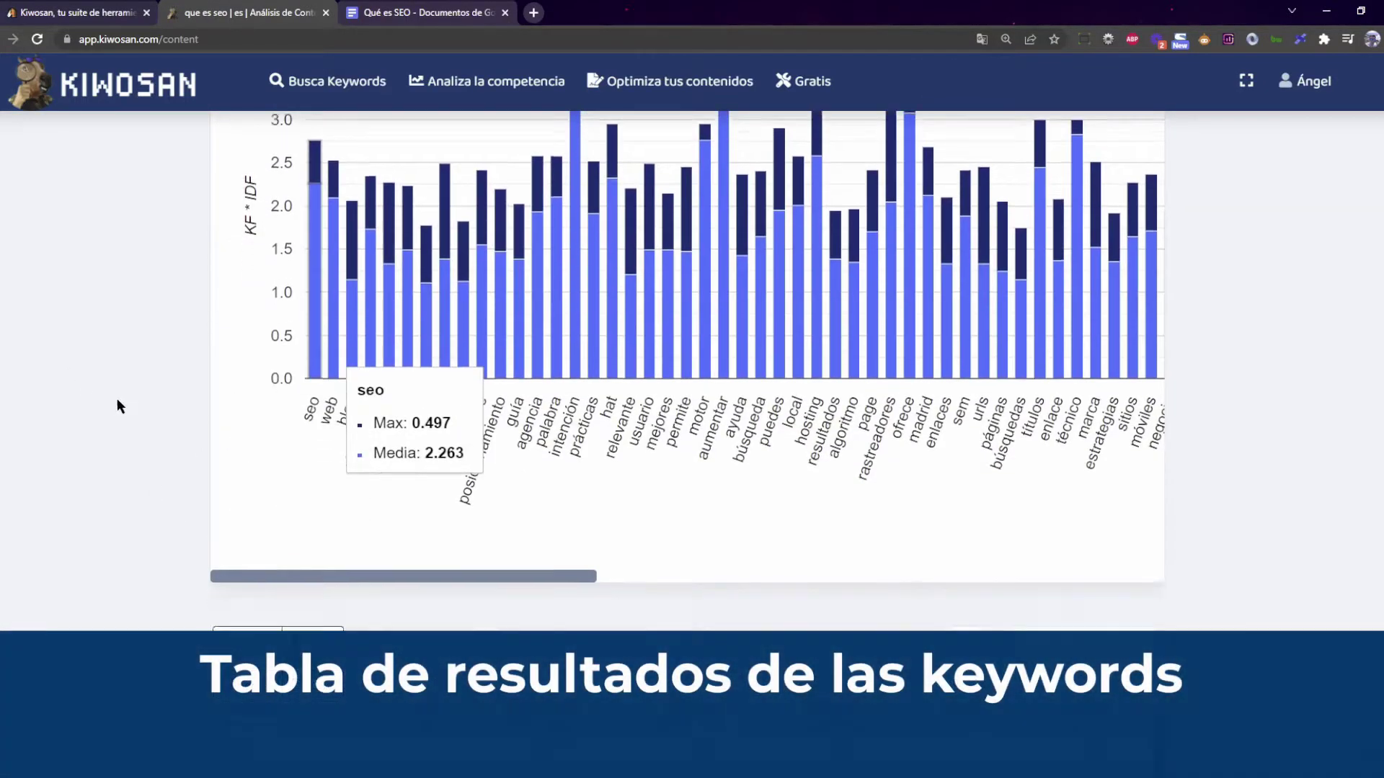
{"action": "scroll", "coordinate": [153, 400], "scroll_direction": "down", "scroll_amount": 5}
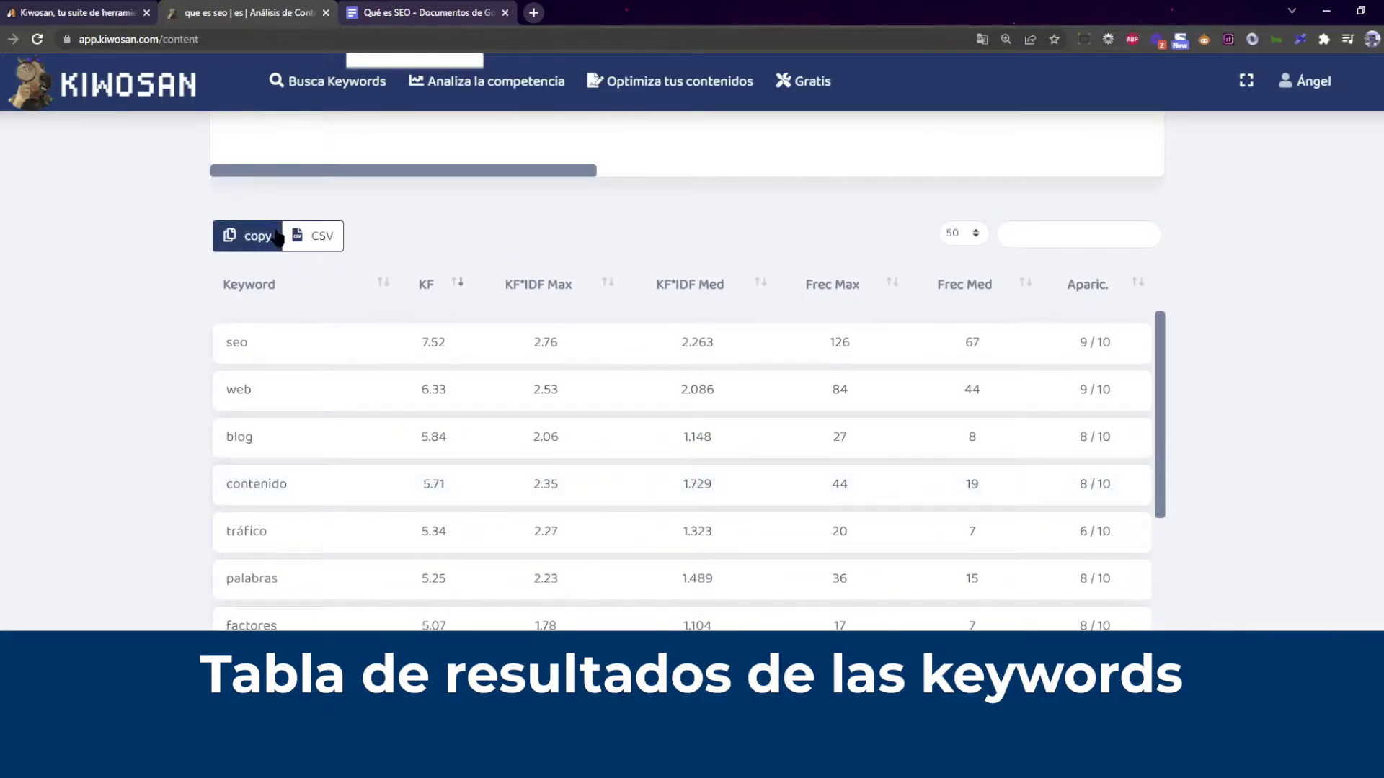
{"action": "scroll", "coordinate": [115, 364], "scroll_direction": "down", "scroll_amount": 1}
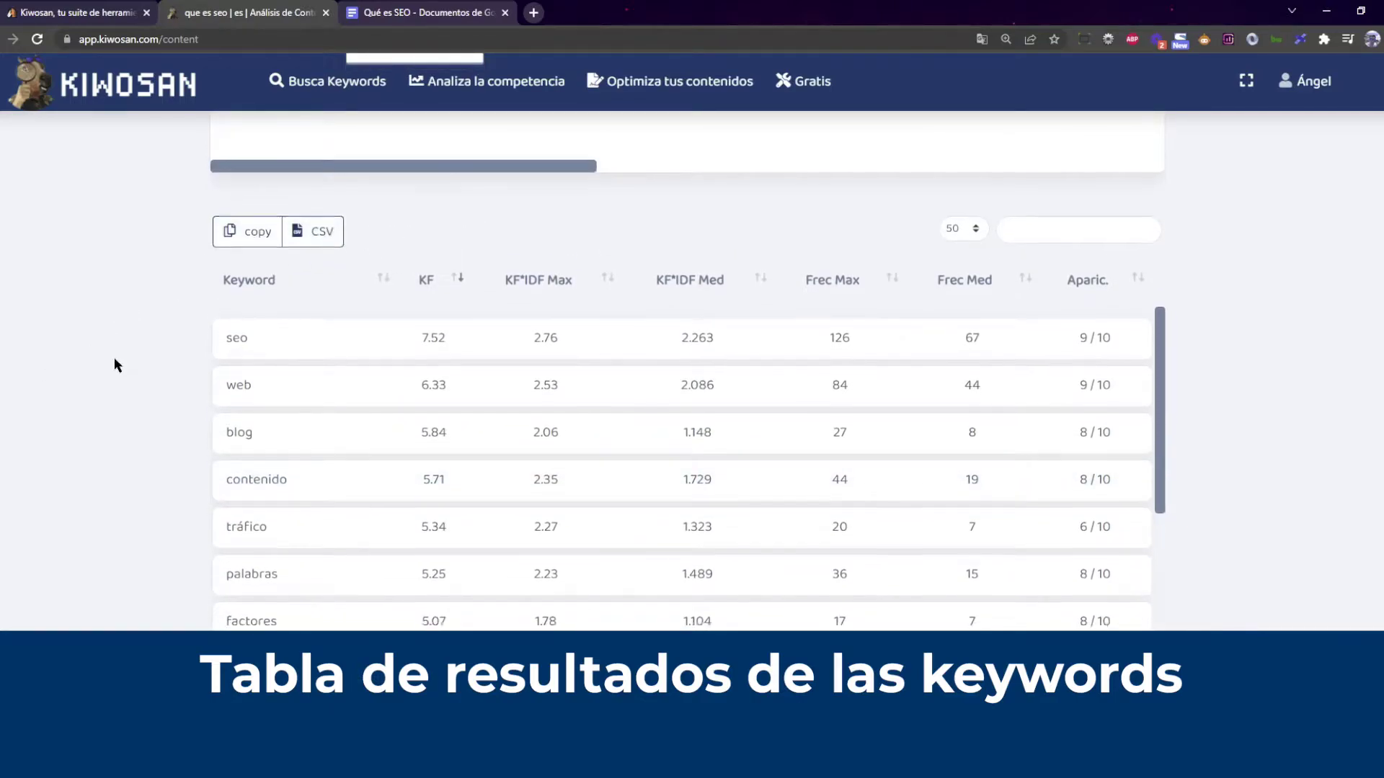
{"action": "scroll", "coordinate": [147, 335], "scroll_direction": "up", "scroll_amount": 1}
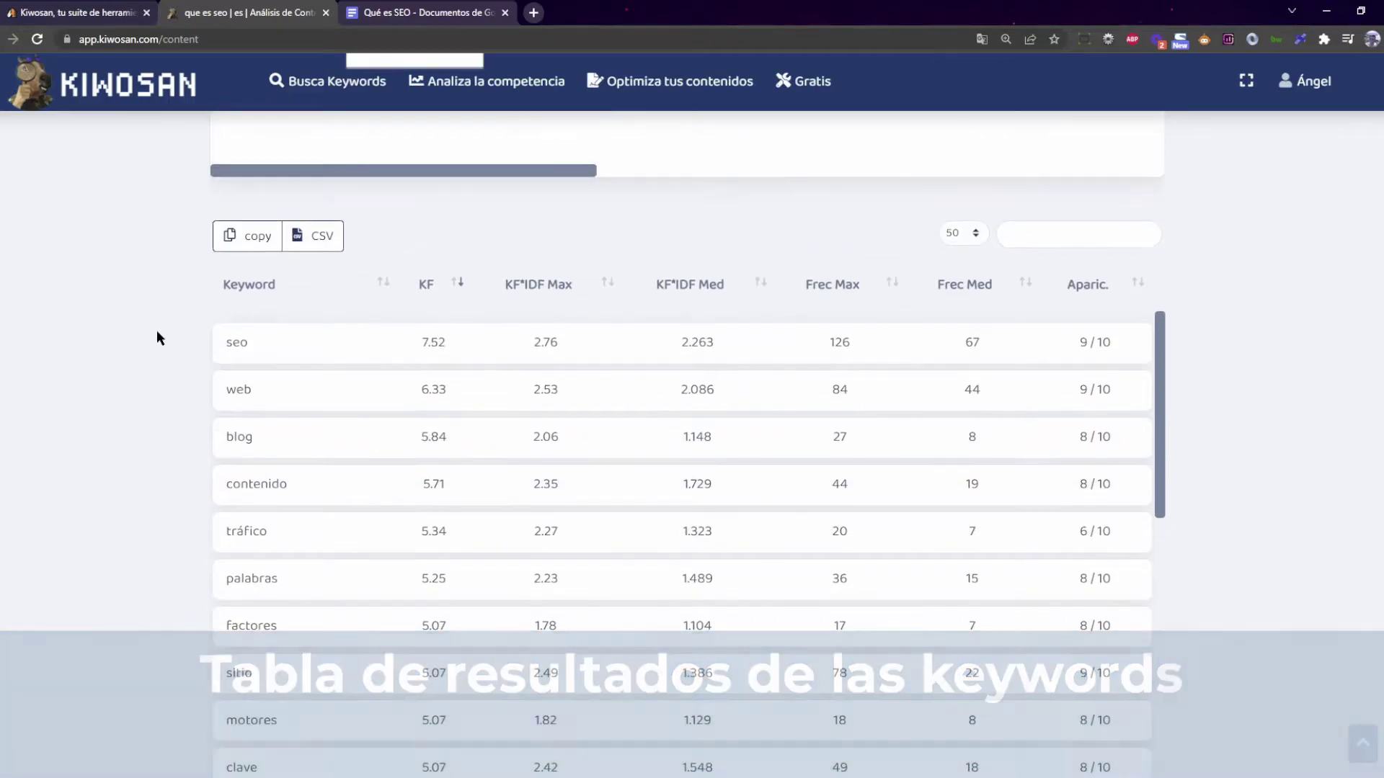
{"action": "scroll", "coordinate": [137, 328], "scroll_direction": "down", "scroll_amount": 1}
{"action": "scroll", "coordinate": [164, 323], "scroll_direction": "up", "scroll_amount": 3}
{"action": "scroll", "coordinate": [174, 325], "scroll_direction": "down", "scroll_amount": 1}
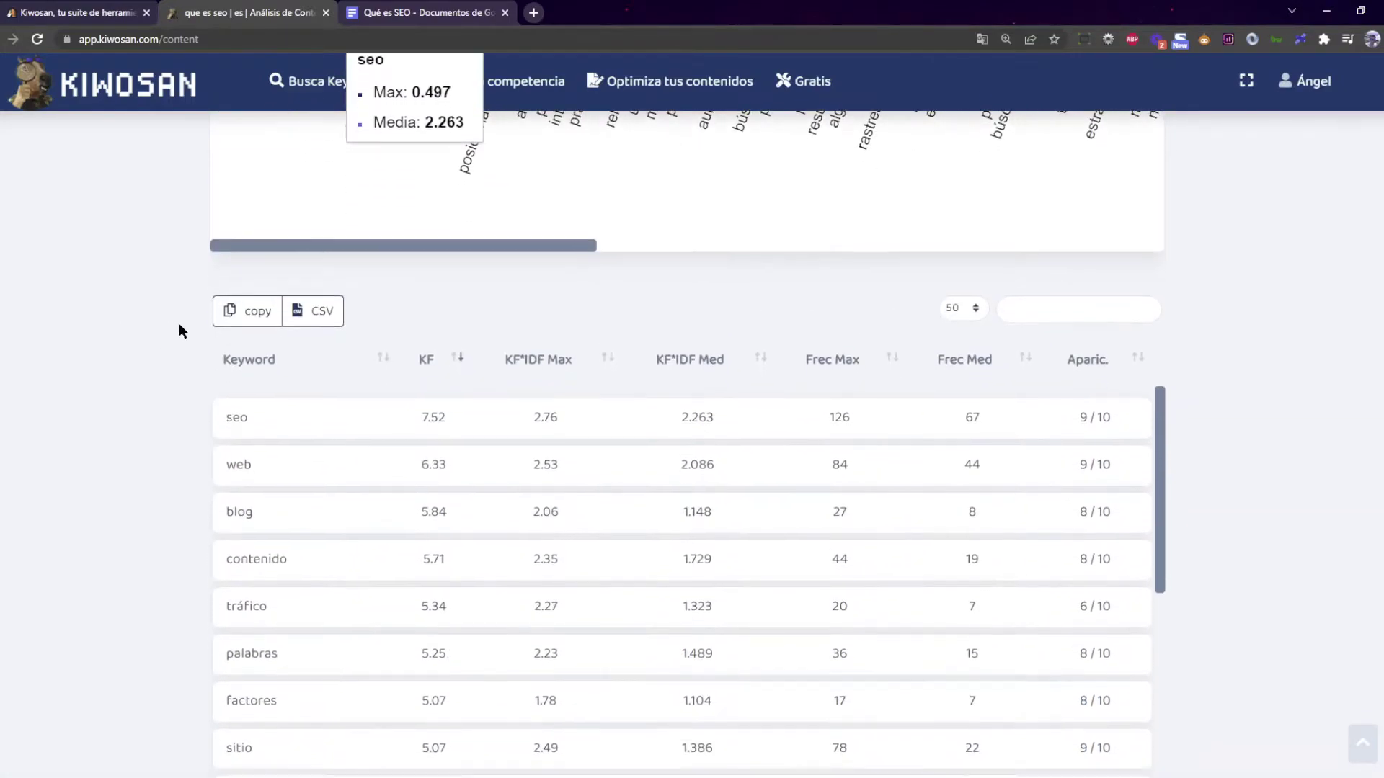
{"action": "scroll", "coordinate": [225, 391], "scroll_direction": "down", "scroll_amount": 1}
{"action": "scroll", "coordinate": [192, 472], "scroll_direction": "up", "scroll_amount": 2}
{"action": "scroll", "coordinate": [237, 611], "scroll_direction": "up", "scroll_amount": 1}
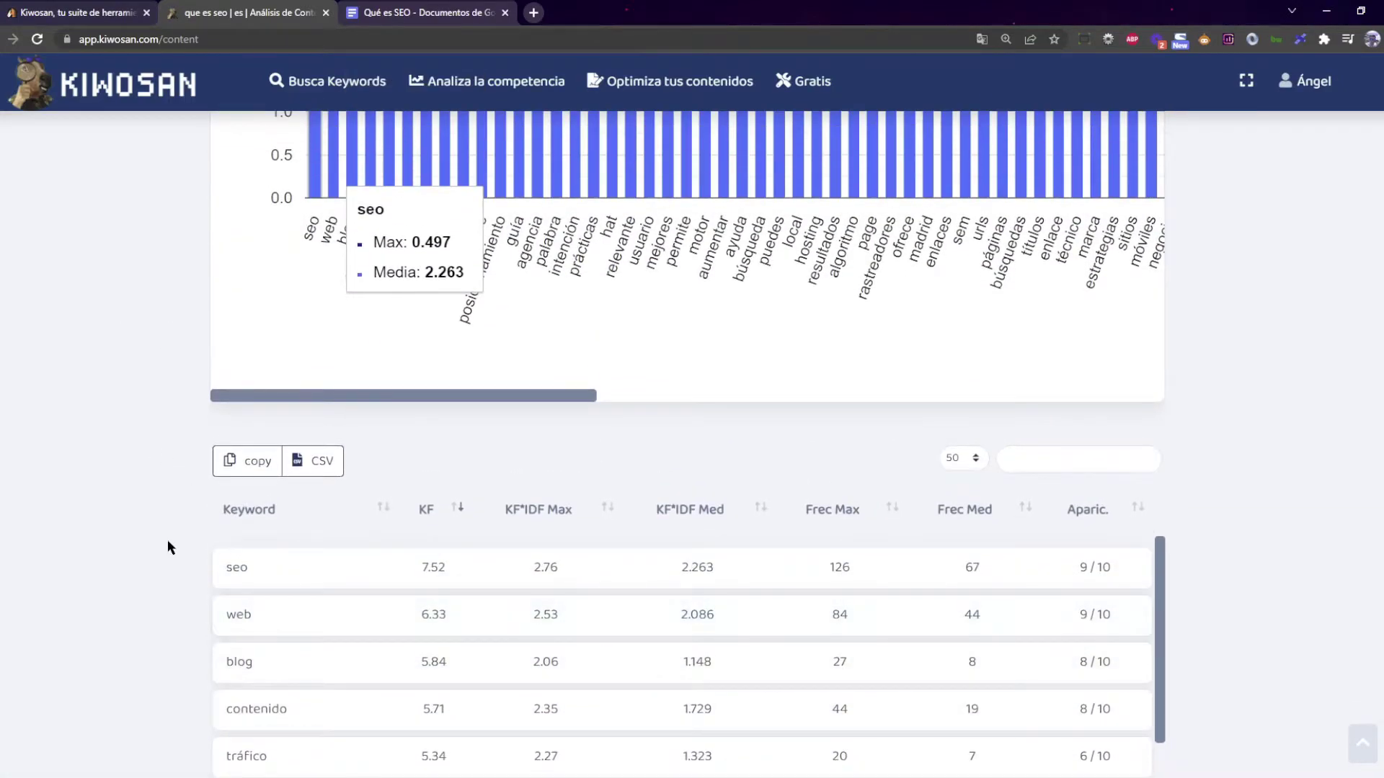
{"action": "scroll", "coordinate": [168, 541], "scroll_direction": "down", "scroll_amount": 1}
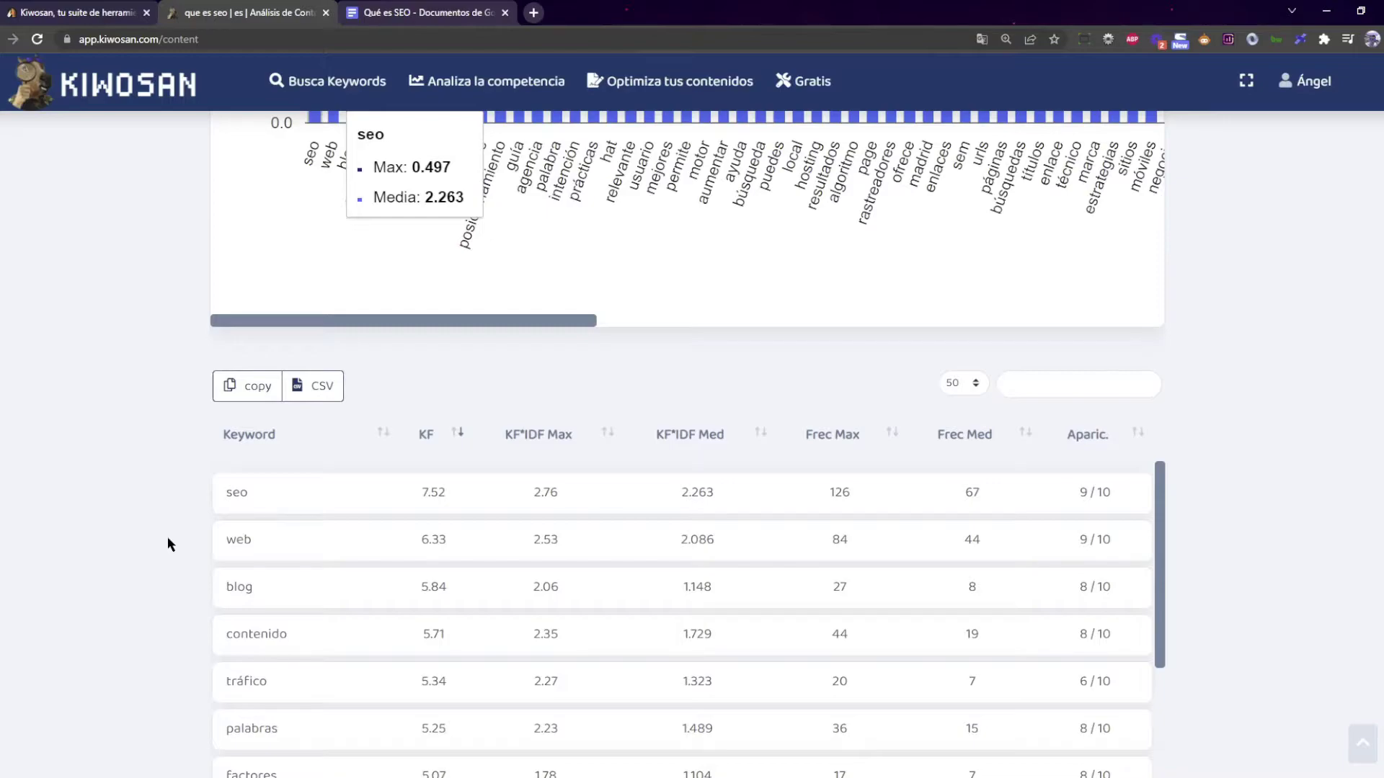
{"action": "scroll", "coordinate": [170, 535], "scroll_direction": "down", "scroll_amount": 1}
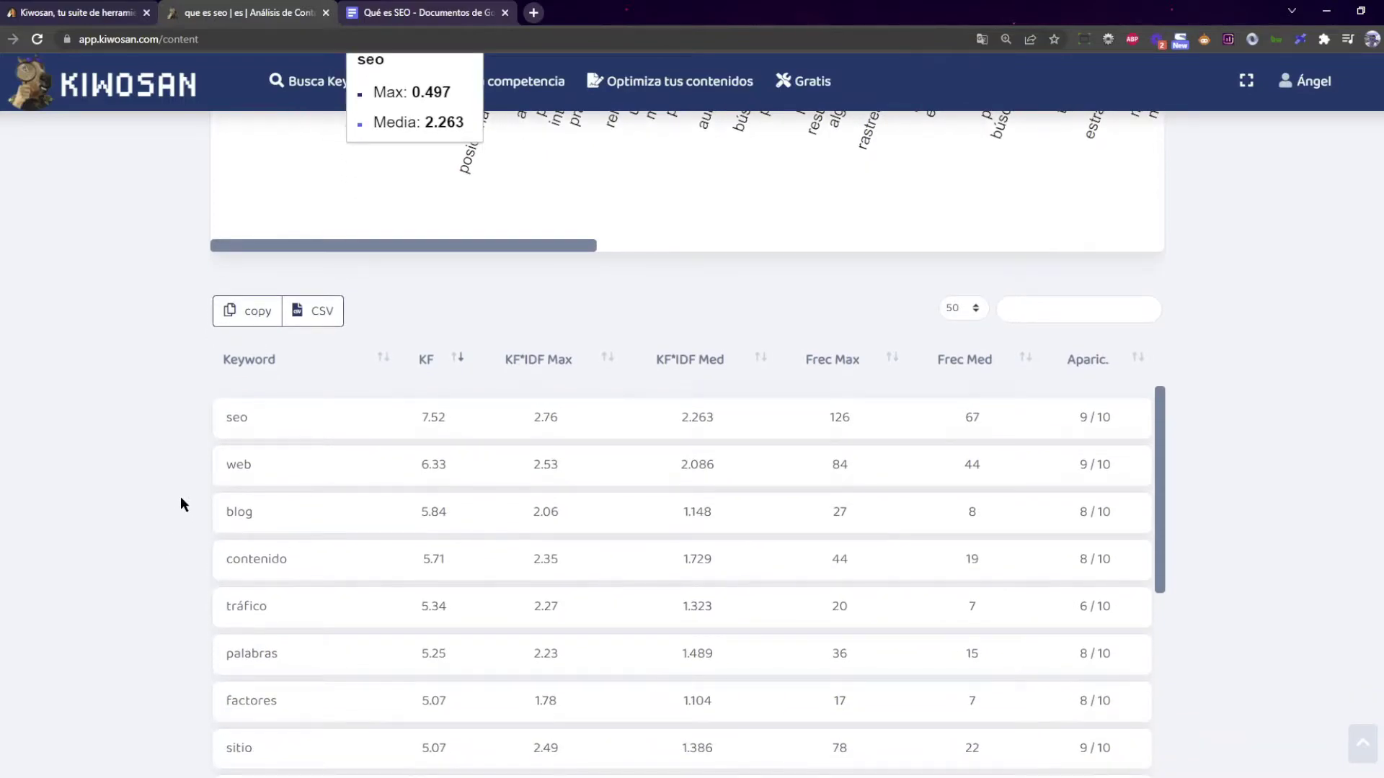
Look through the keyword rows of the results table, from "seo" down to the lower-ranked terms
{"action": "scroll", "coordinate": [184, 487], "scroll_direction": "down", "scroll_amount": 1}
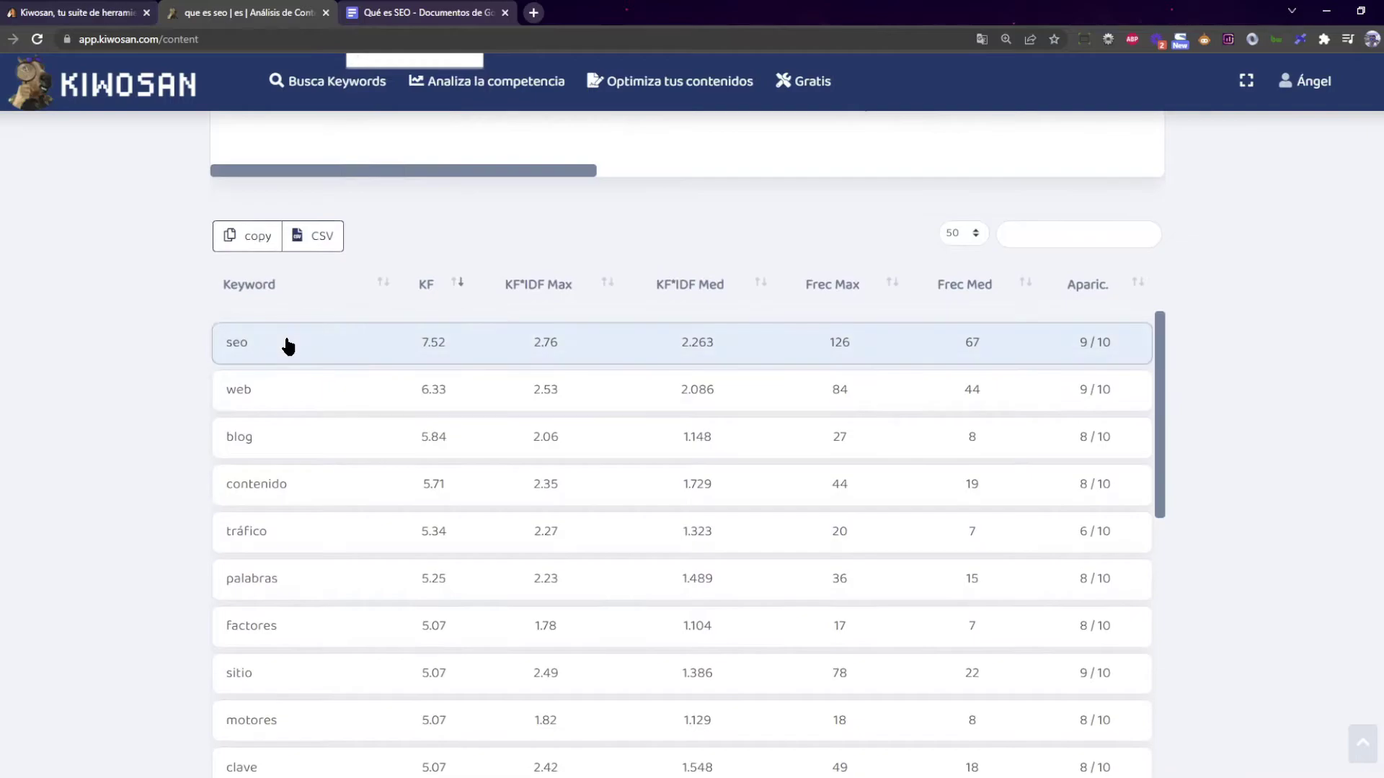
{"action": "scroll", "coordinate": [288, 409], "scroll_direction": "down", "scroll_amount": 1}
{"action": "scroll", "coordinate": [300, 432], "scroll_direction": "down", "scroll_amount": 2}
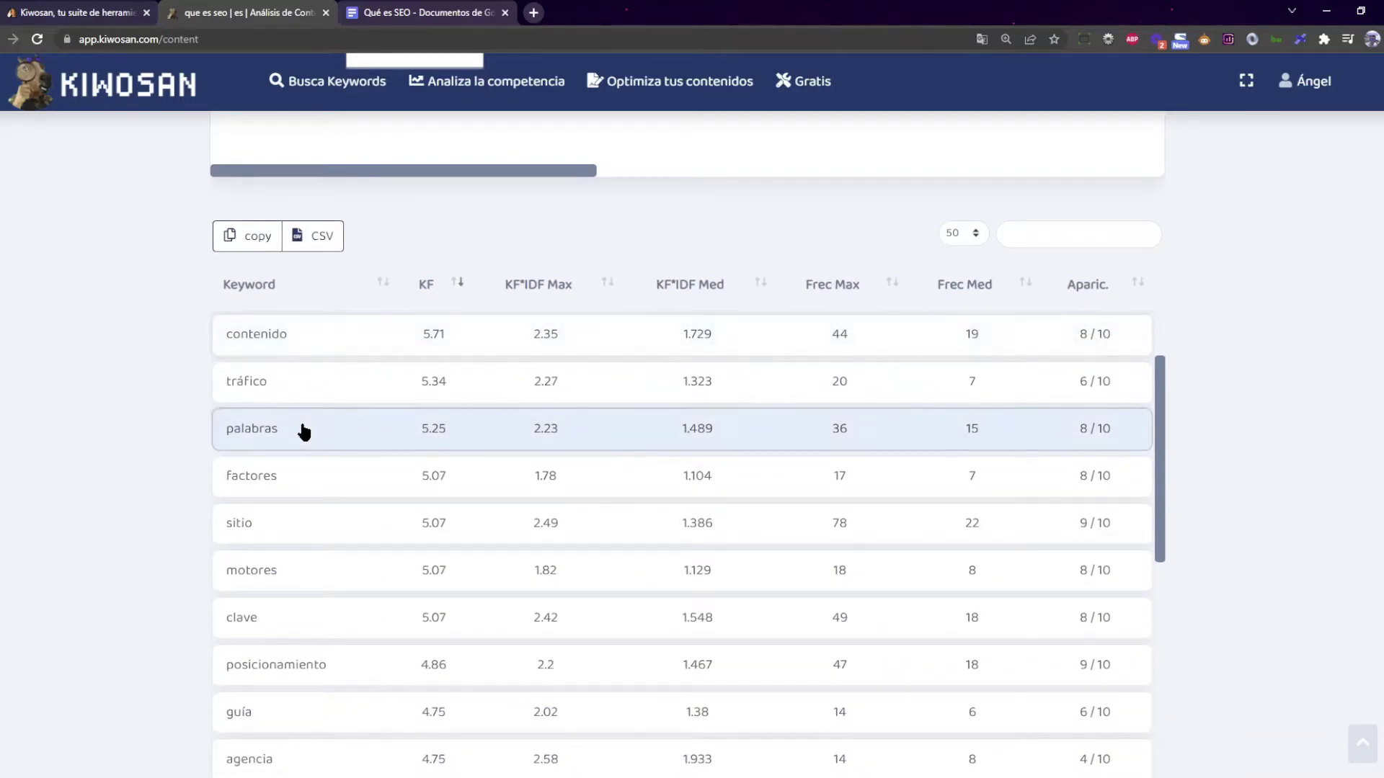
{"action": "scroll", "coordinate": [324, 436], "scroll_direction": "down", "scroll_amount": 3}
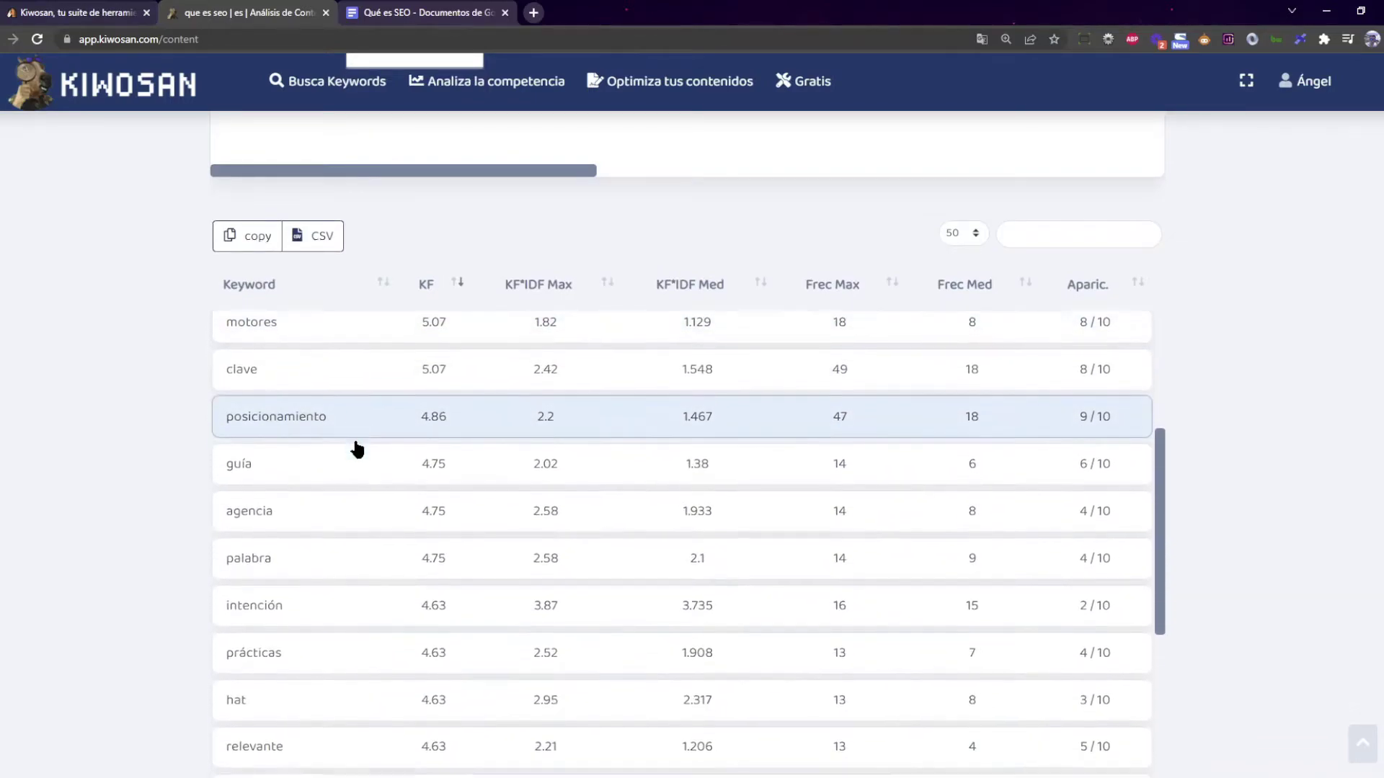
Read through the single-word keyword rows again, from the top-ranked terms down to the lowest KF values
{"action": "scroll", "coordinate": [391, 440], "scroll_direction": "down", "scroll_amount": 3}
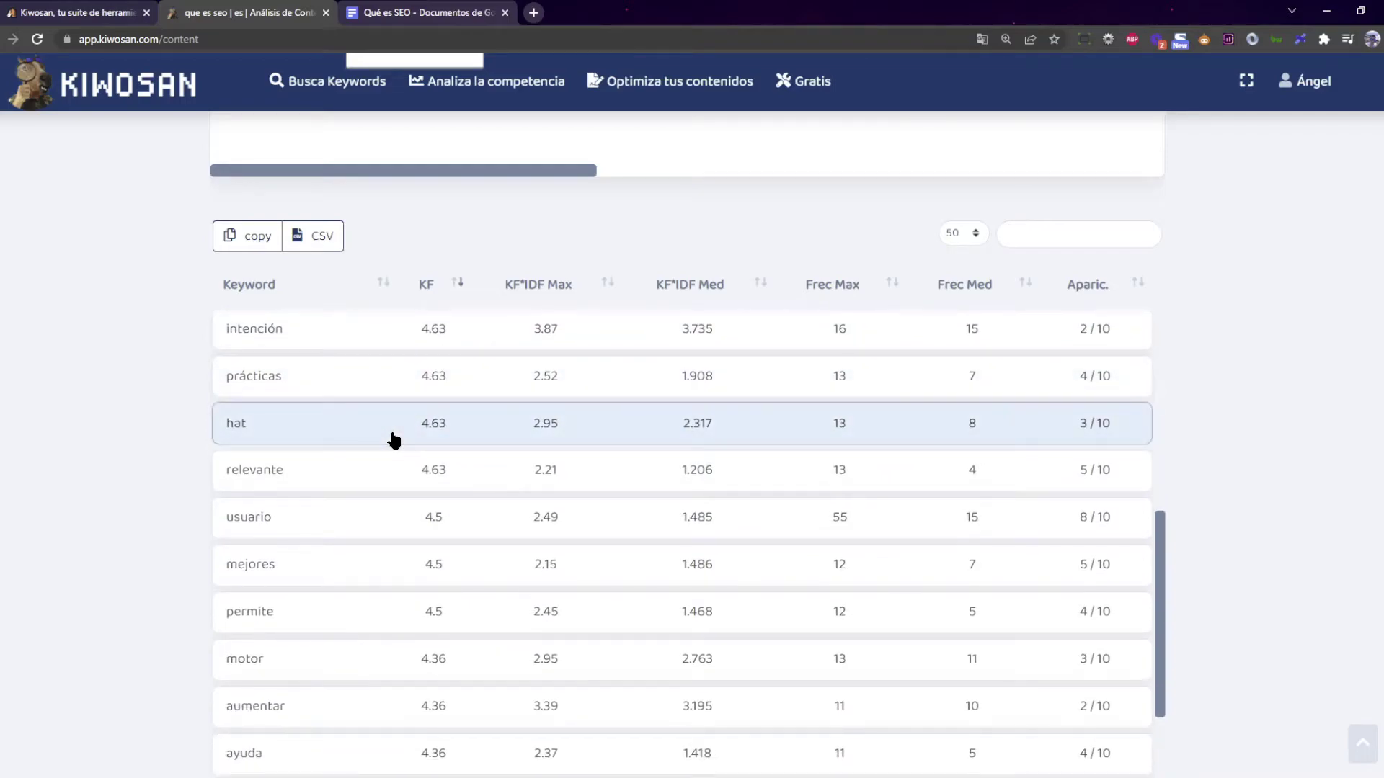
{"action": "scroll", "coordinate": [393, 440], "scroll_direction": "down", "scroll_amount": 5}
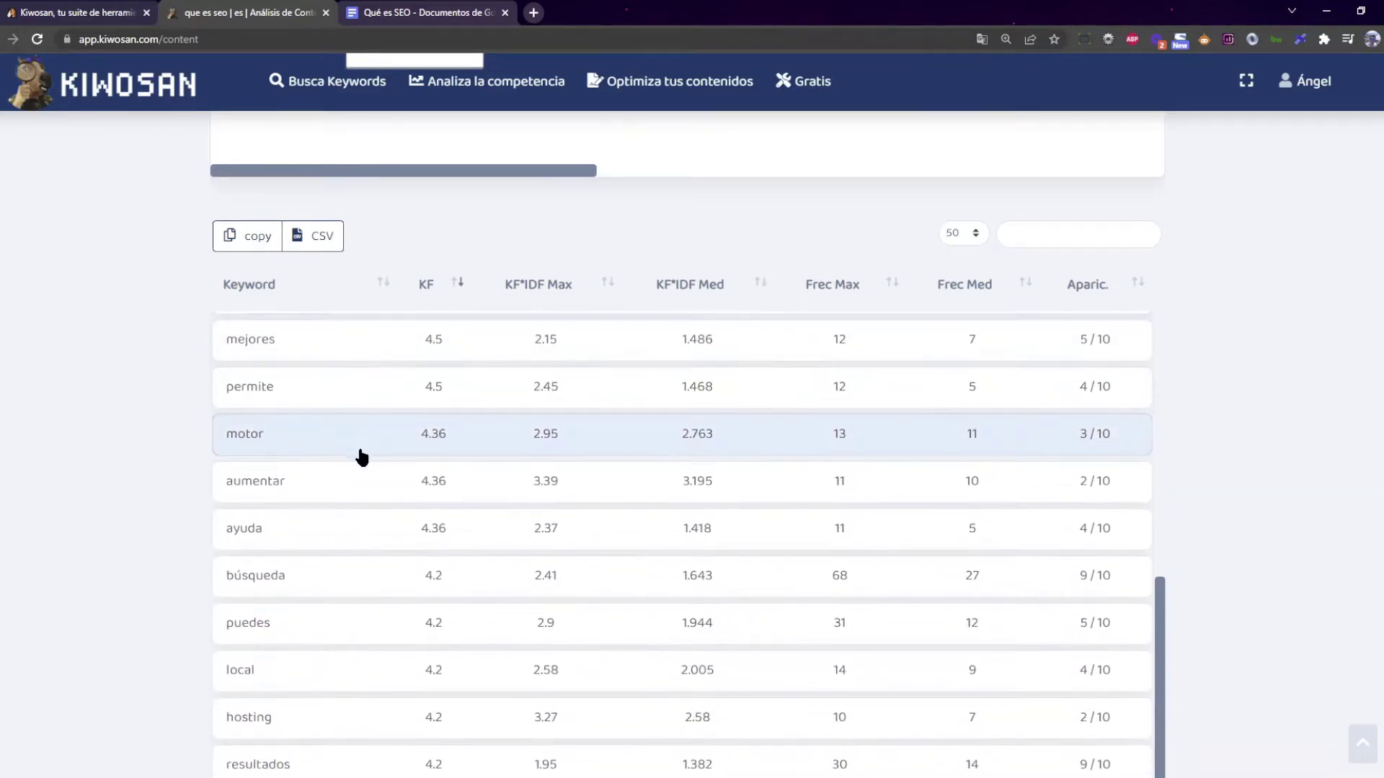
{"action": "scroll", "coordinate": [324, 494], "scroll_direction": "down", "scroll_amount": 2}
{"action": "scroll", "coordinate": [360, 537], "scroll_direction": "up", "scroll_amount": 10}
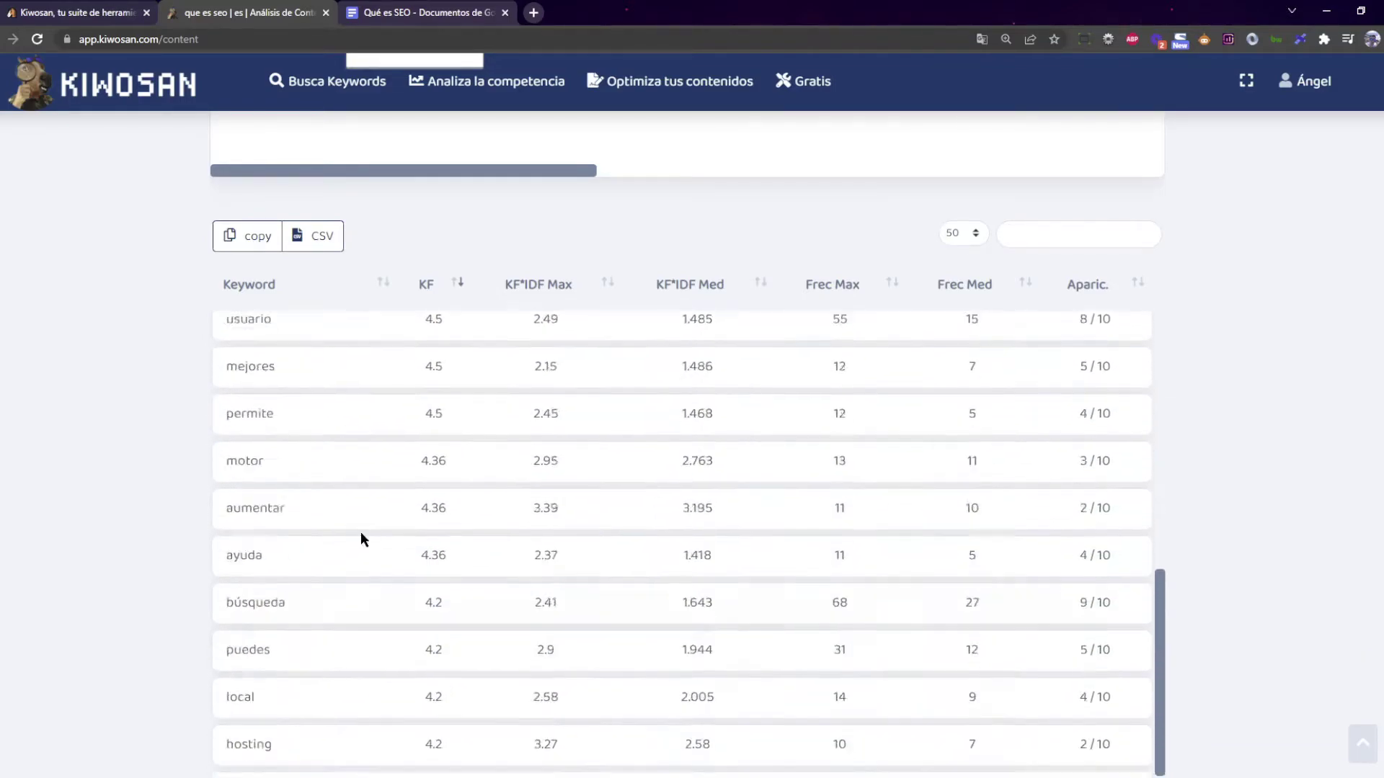
{"action": "scroll", "coordinate": [366, 541], "scroll_direction": "up", "scroll_amount": 5}
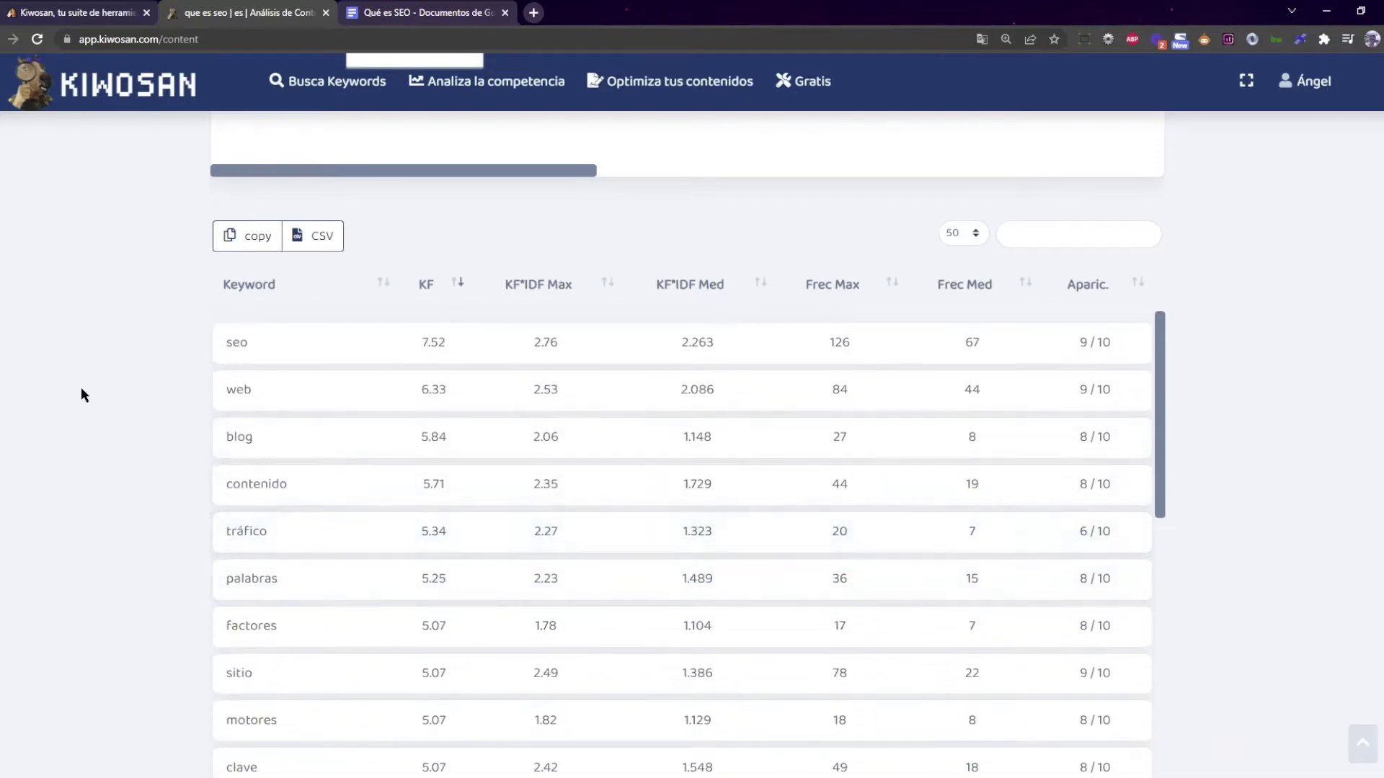
{"action": "scroll", "coordinate": [340, 429], "scroll_direction": "down", "scroll_amount": 5}
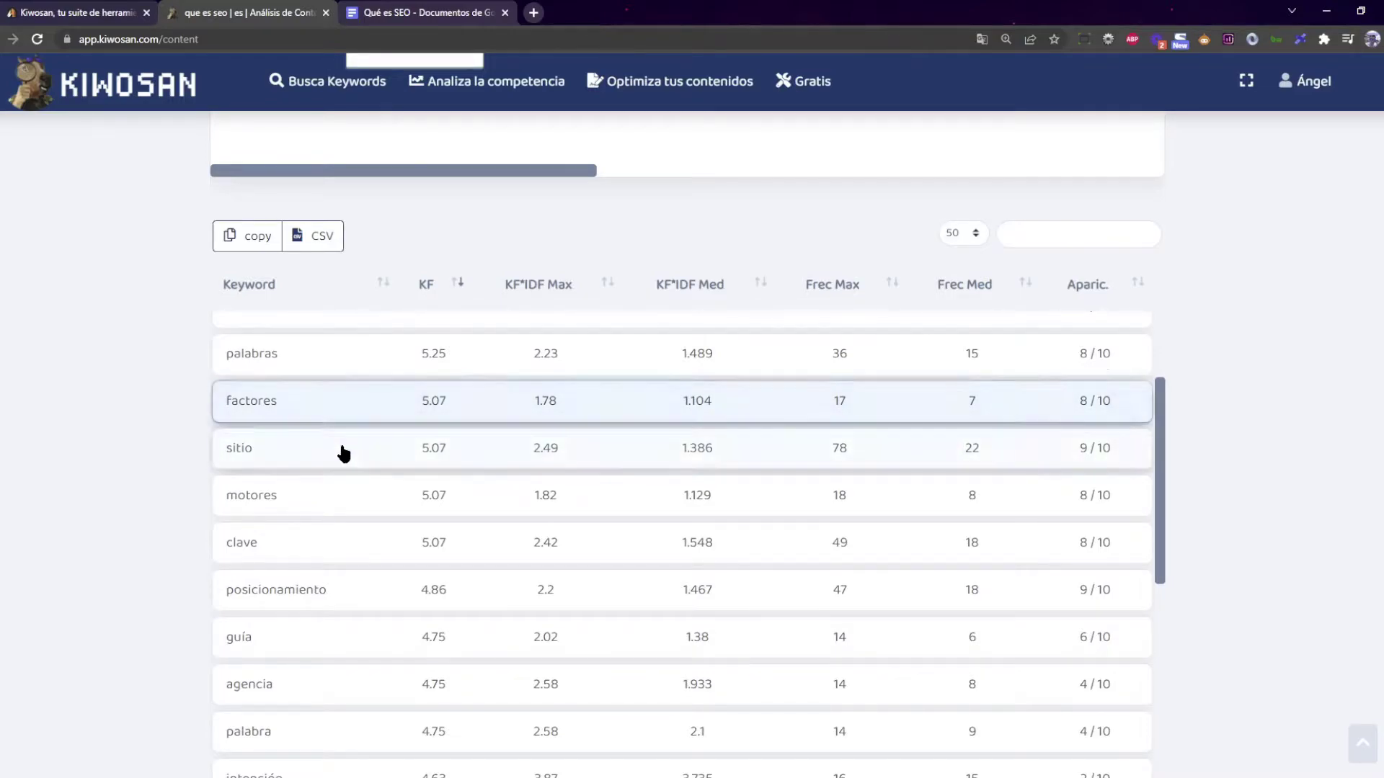
{"action": "scroll", "coordinate": [346, 447], "scroll_direction": "down", "scroll_amount": 1}
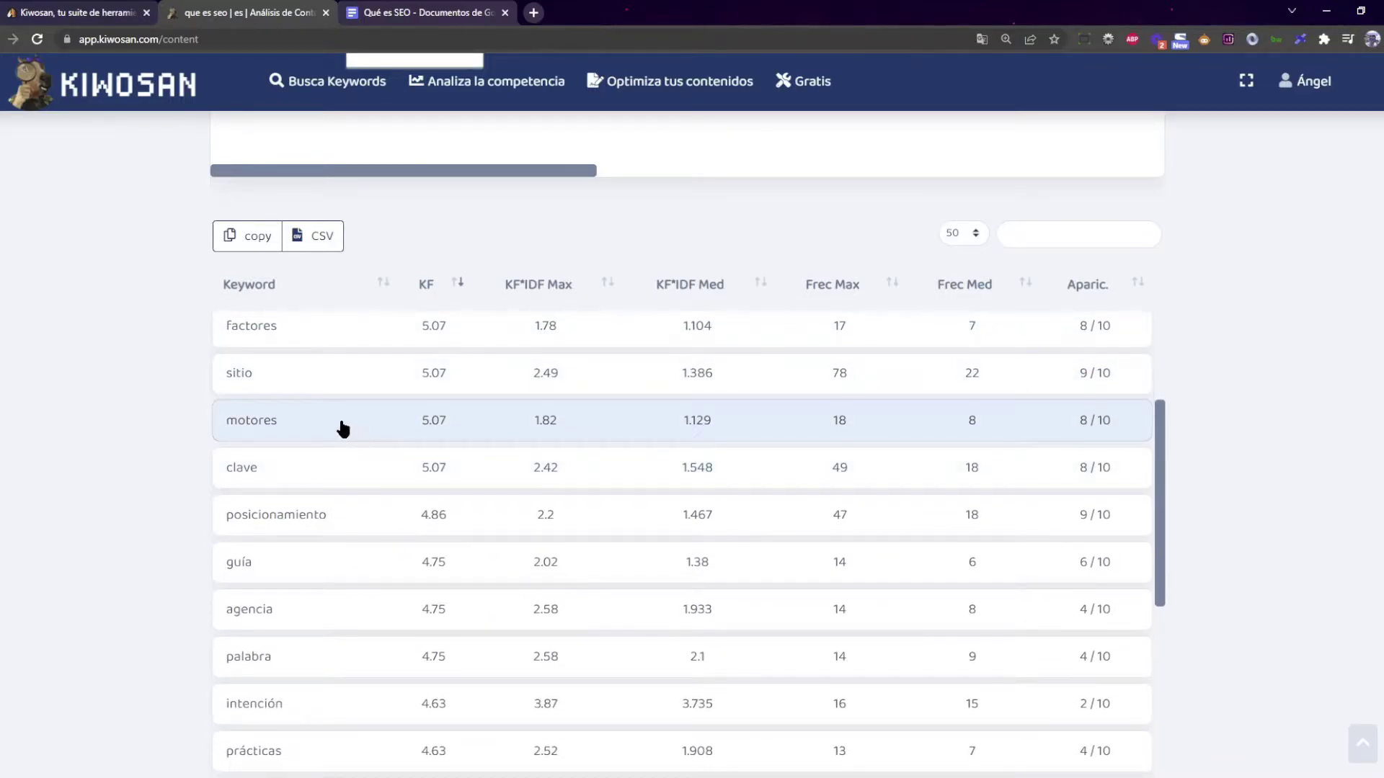
{"action": "scroll", "coordinate": [340, 428], "scroll_direction": "down", "scroll_amount": 2}
{"action": "scroll", "coordinate": [346, 422], "scroll_direction": "down", "scroll_amount": 6}
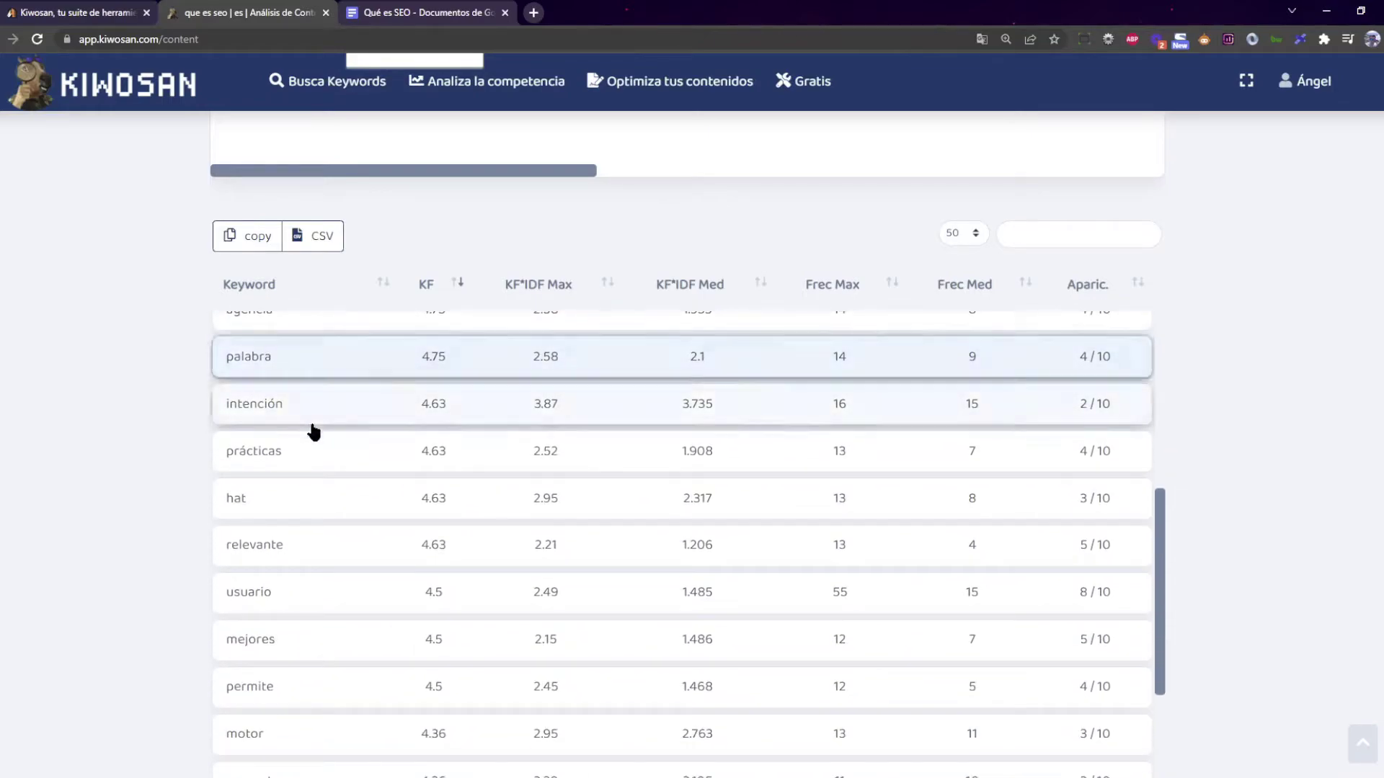
{"action": "scroll", "coordinate": [335, 588], "scroll_direction": "down", "scroll_amount": 5}
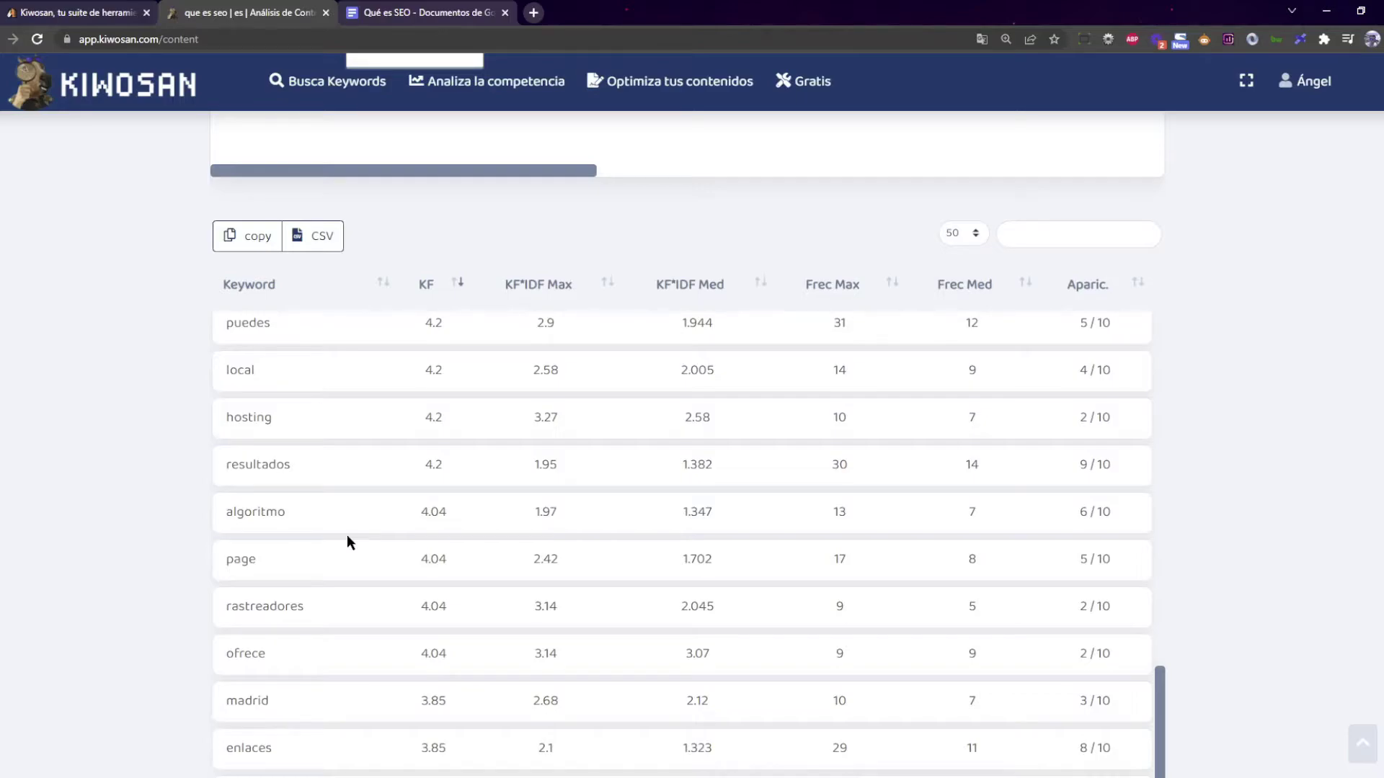
{"action": "scroll", "coordinate": [364, 519], "scroll_direction": "down", "scroll_amount": 7}
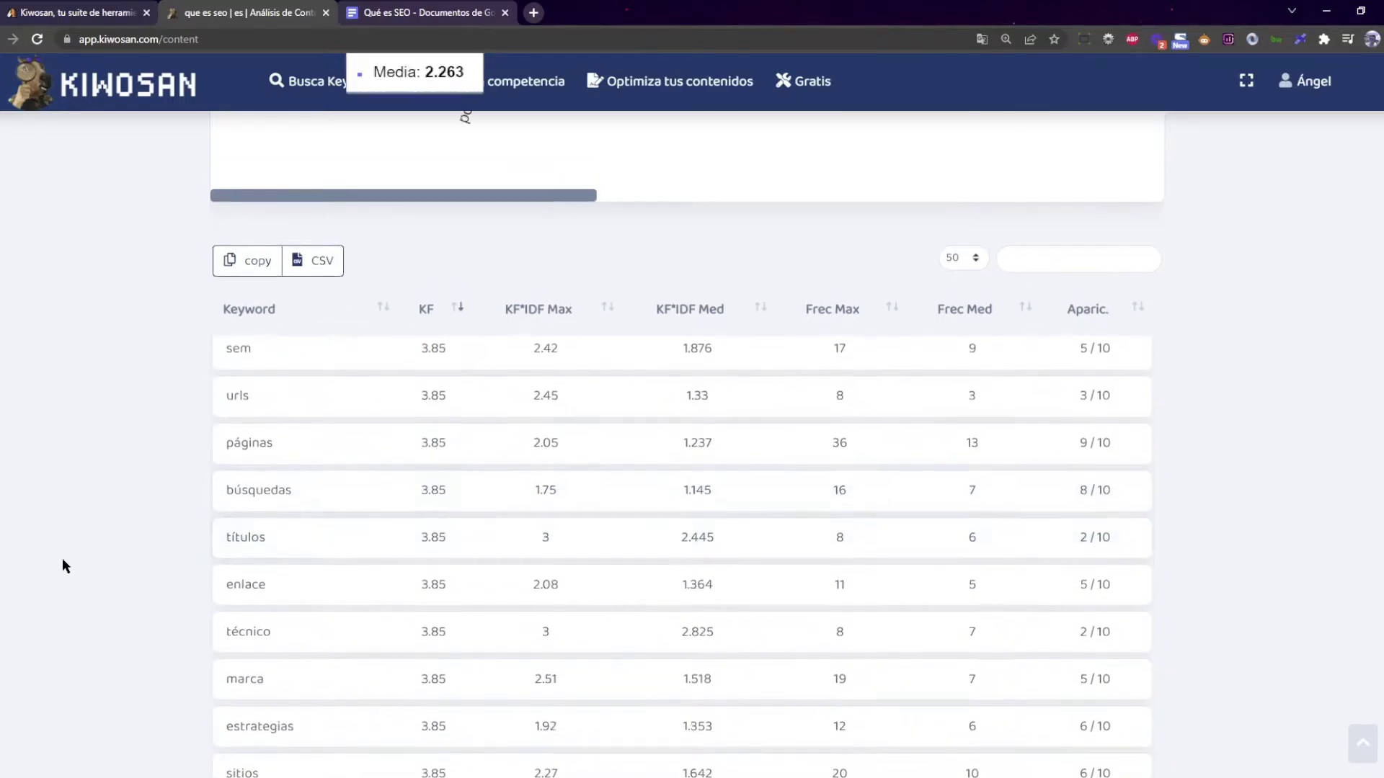
Show the two-word analysis and look through its keyword results table
{"action": "scroll", "coordinate": [108, 559], "scroll_direction": "up", "scroll_amount": 10}
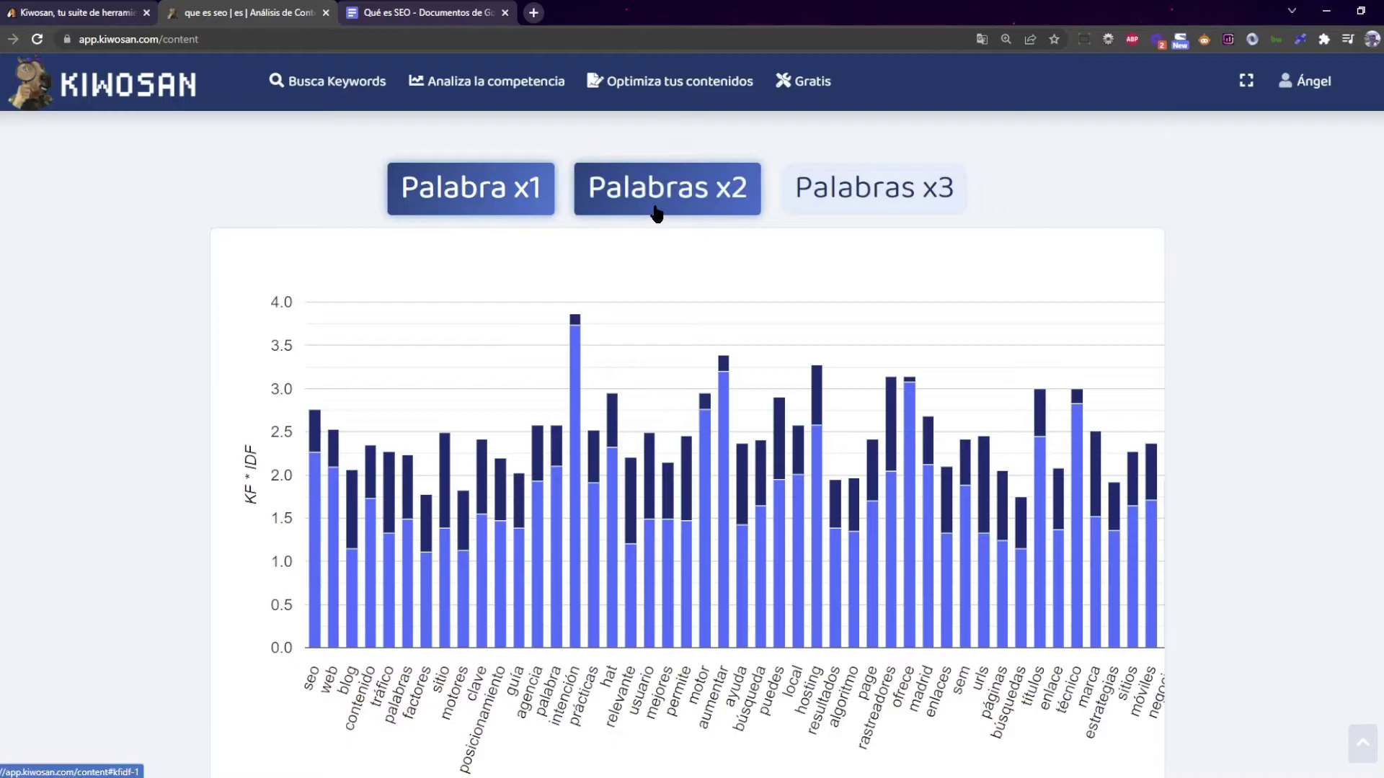
{"action": "left_click", "coordinate": [656, 214]}
{"action": "scroll", "coordinate": [132, 518], "scroll_direction": "down", "scroll_amount": 7}
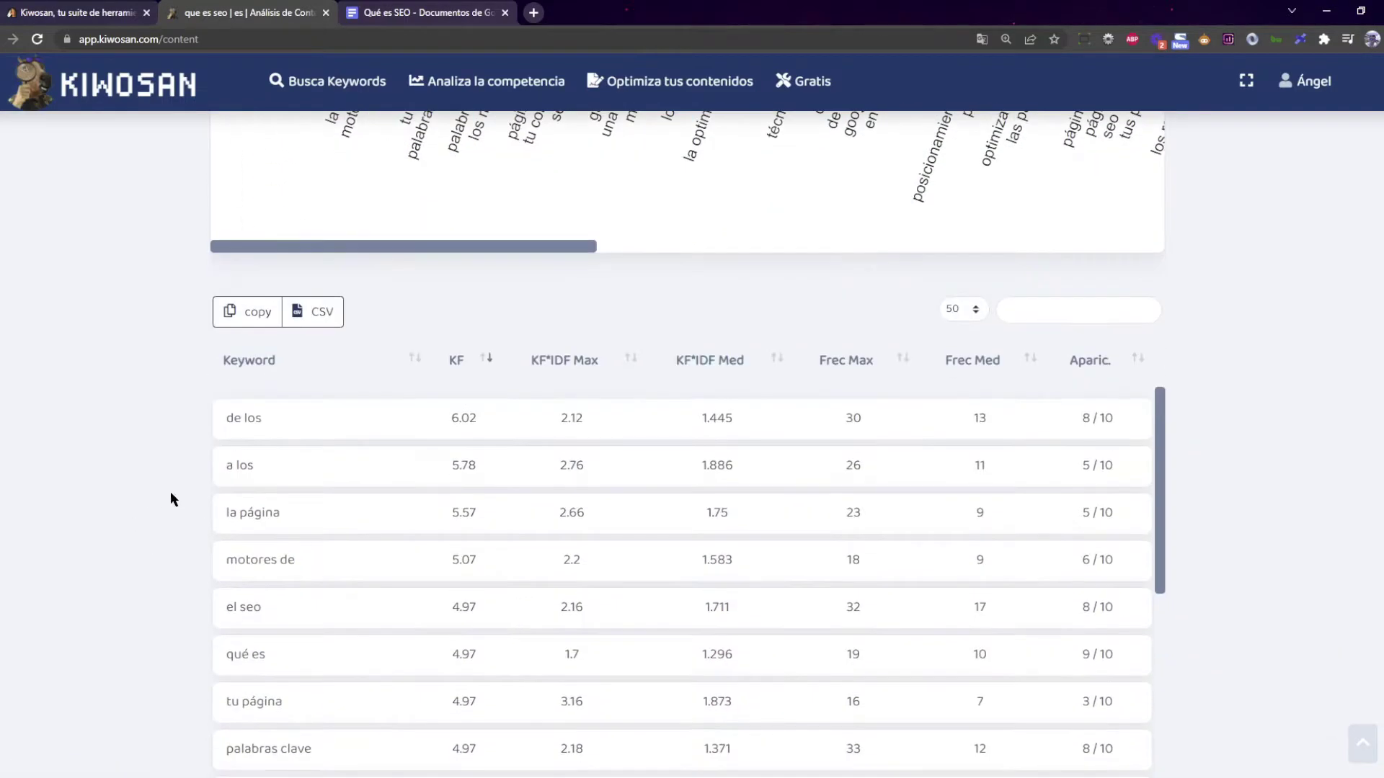
{"action": "scroll", "coordinate": [308, 470], "scroll_direction": "down", "scroll_amount": 7}
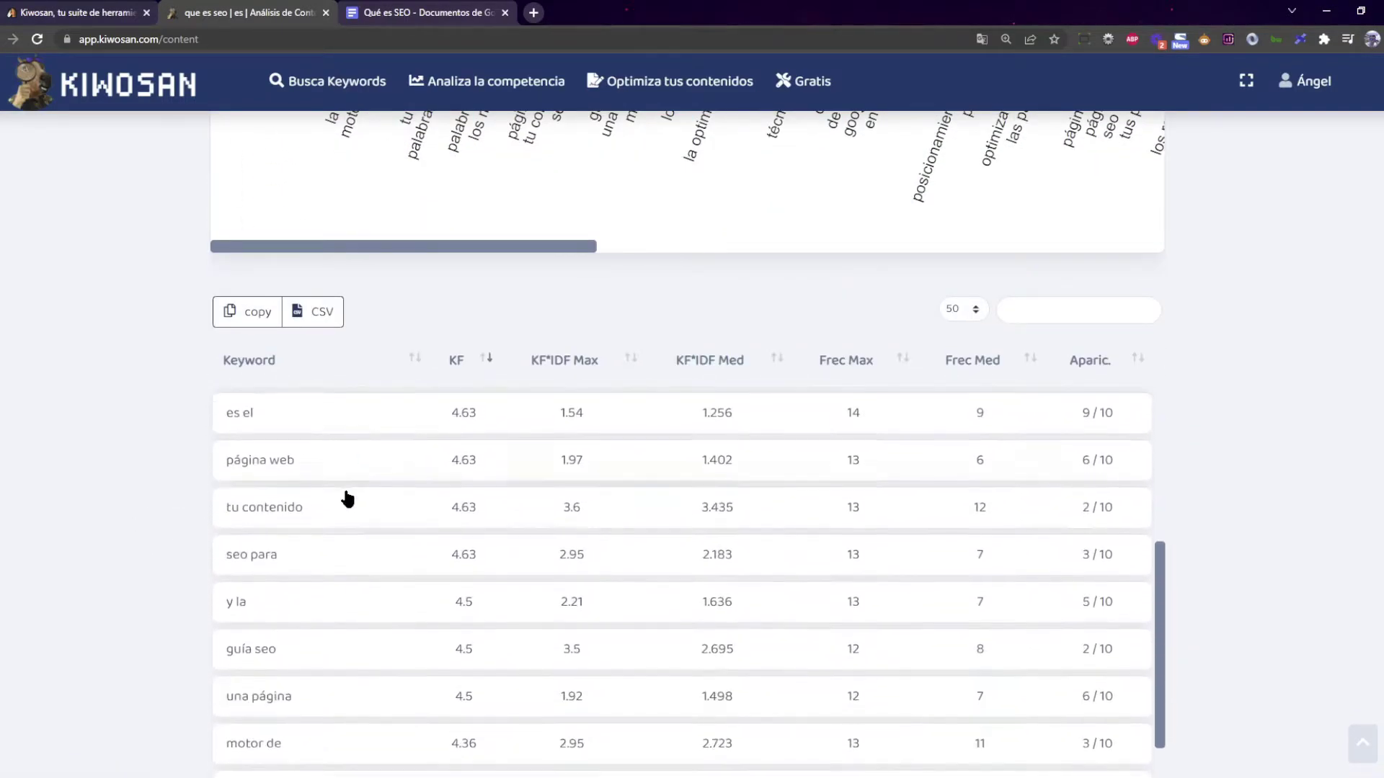
{"action": "scroll", "coordinate": [339, 519], "scroll_direction": "down", "scroll_amount": 10}
Show the three-word analysis and look through its keyword table down to the lower-ranked phrases
{"action": "scroll", "coordinate": [67, 569], "scroll_direction": "up", "scroll_amount": 10}
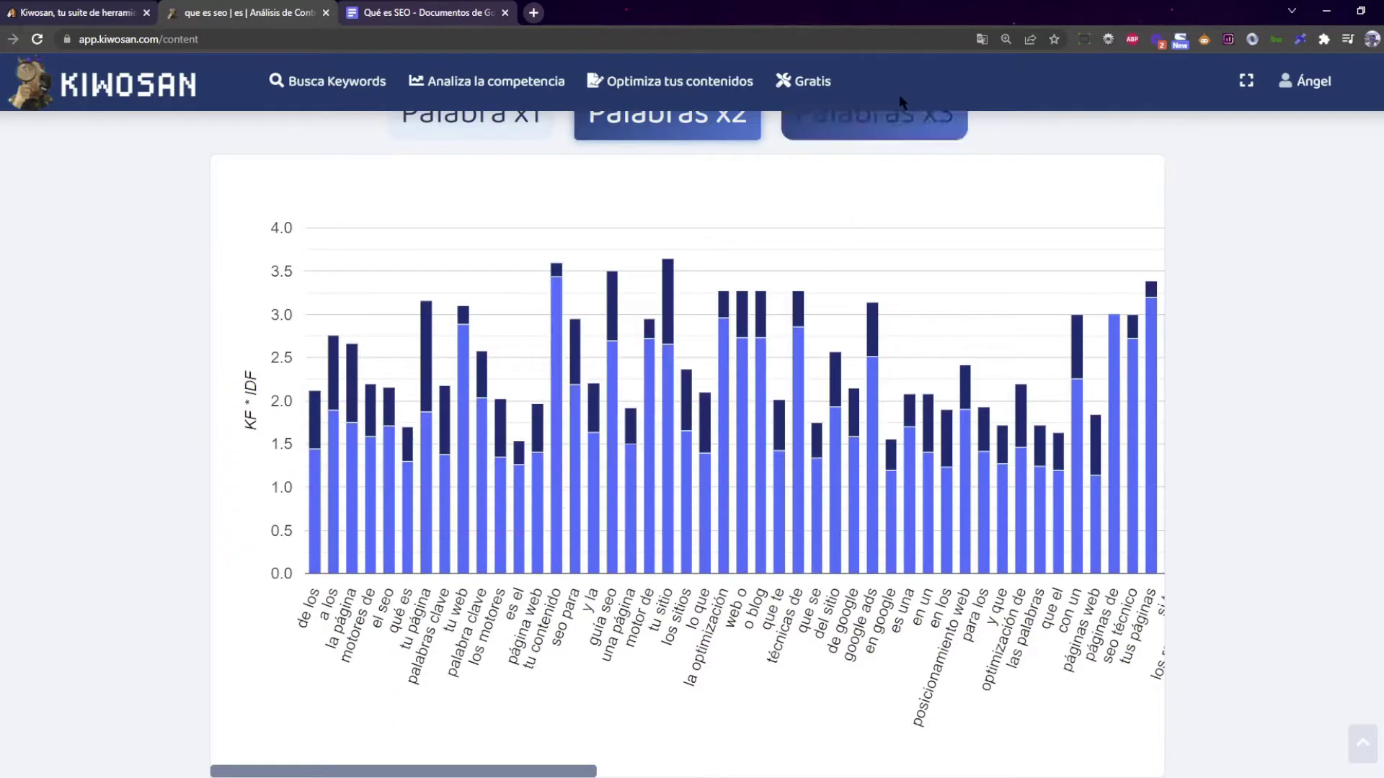
{"action": "left_click", "coordinate": [881, 129]}
{"action": "scroll", "coordinate": [85, 521], "scroll_direction": "down", "scroll_amount": 6}
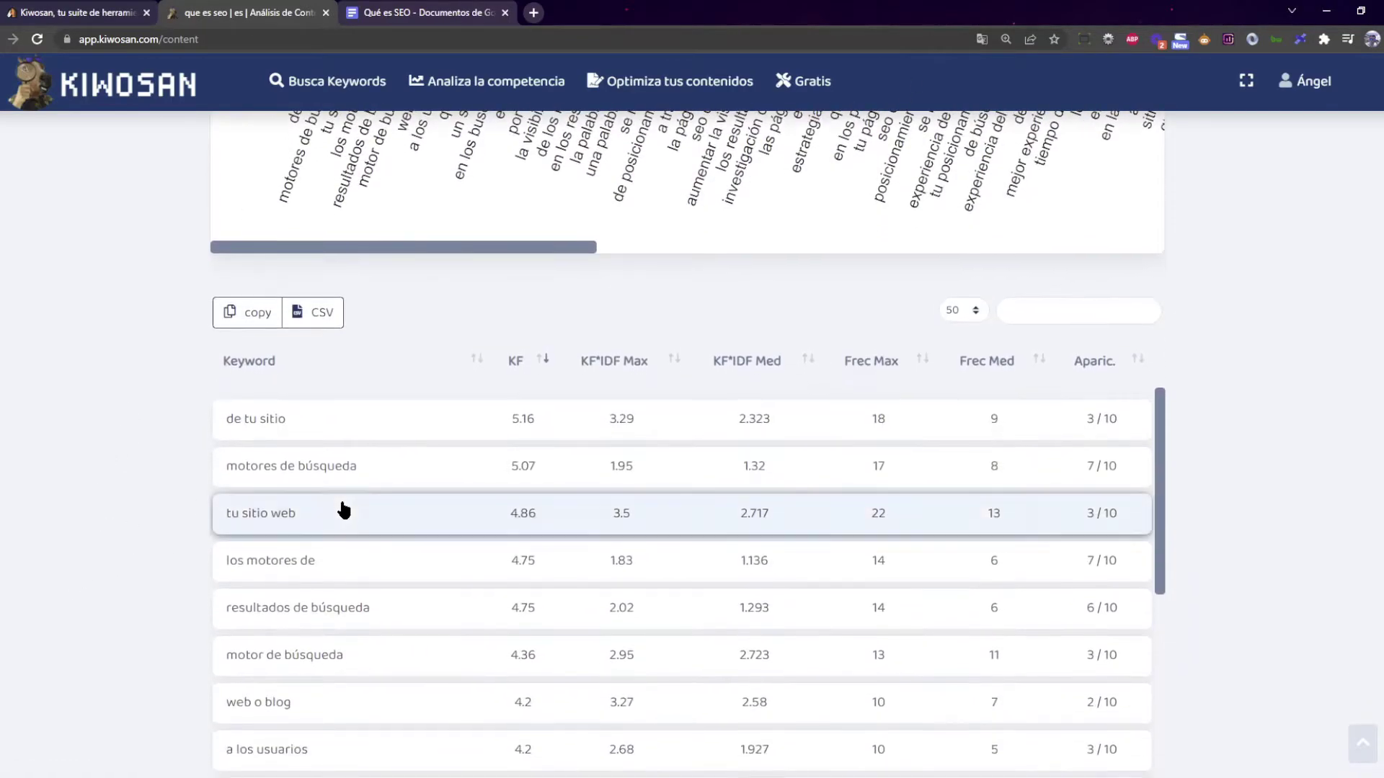
{"action": "scroll", "coordinate": [344, 510], "scroll_direction": "down", "scroll_amount": 5}
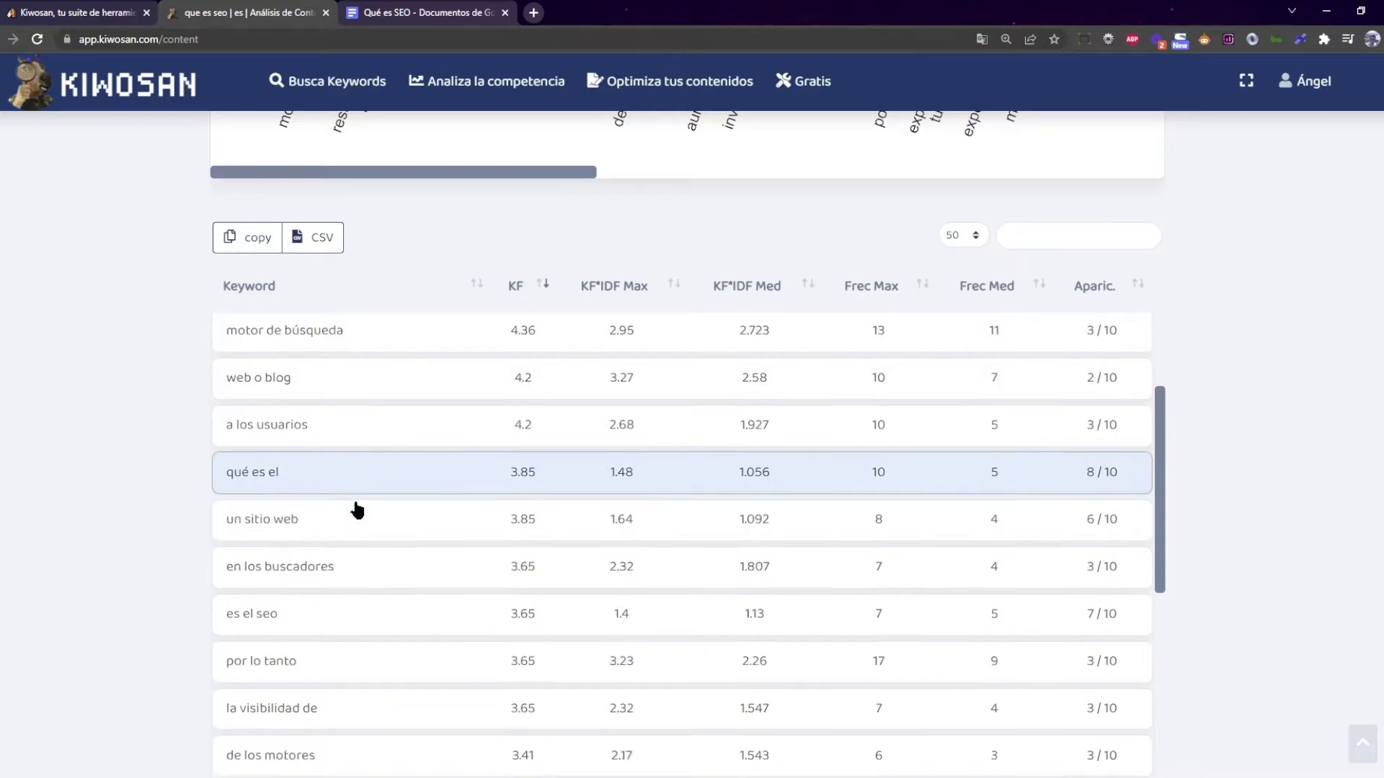
{"action": "scroll", "coordinate": [337, 513], "scroll_direction": "down", "scroll_amount": 3}
{"action": "scroll", "coordinate": [339, 537], "scroll_direction": "down", "scroll_amount": 3}
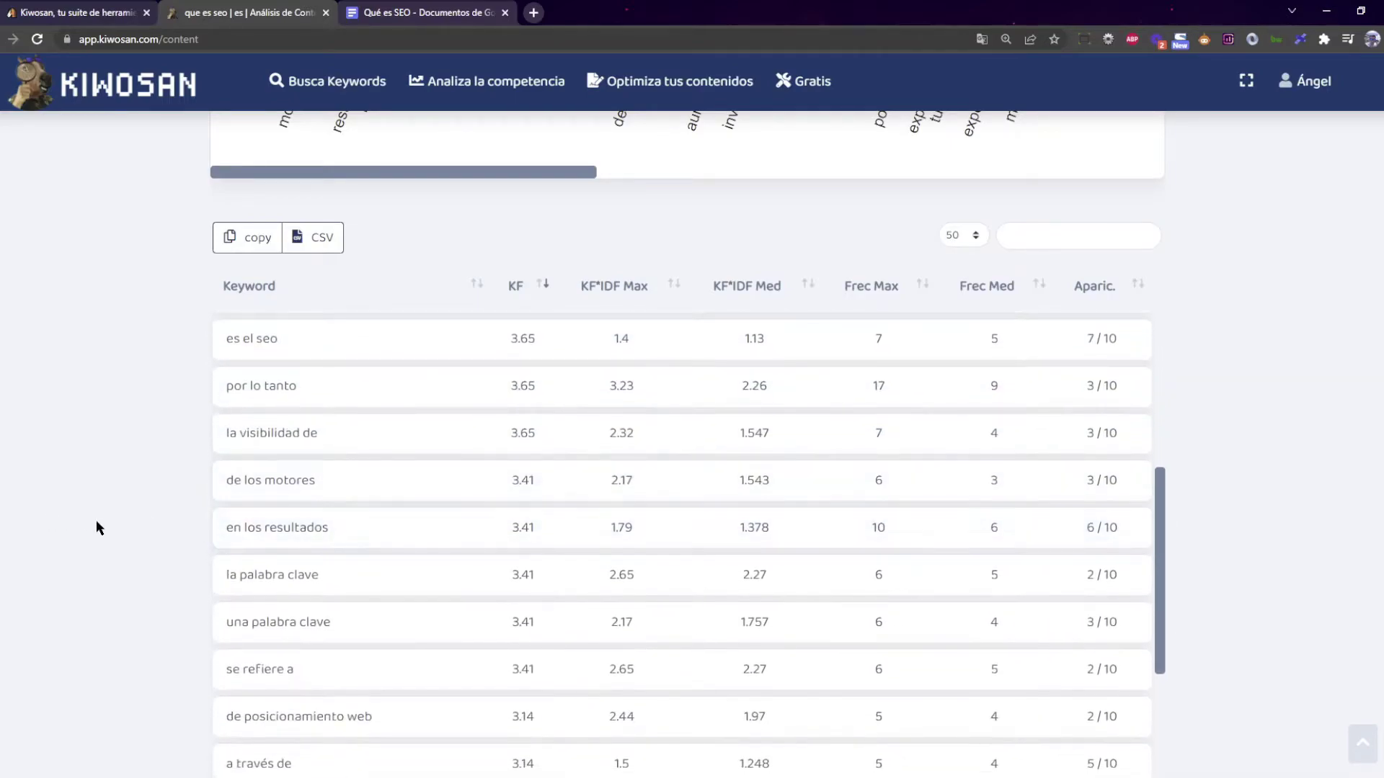
{"action": "scroll", "coordinate": [441, 550], "scroll_direction": "down", "scroll_amount": 7}
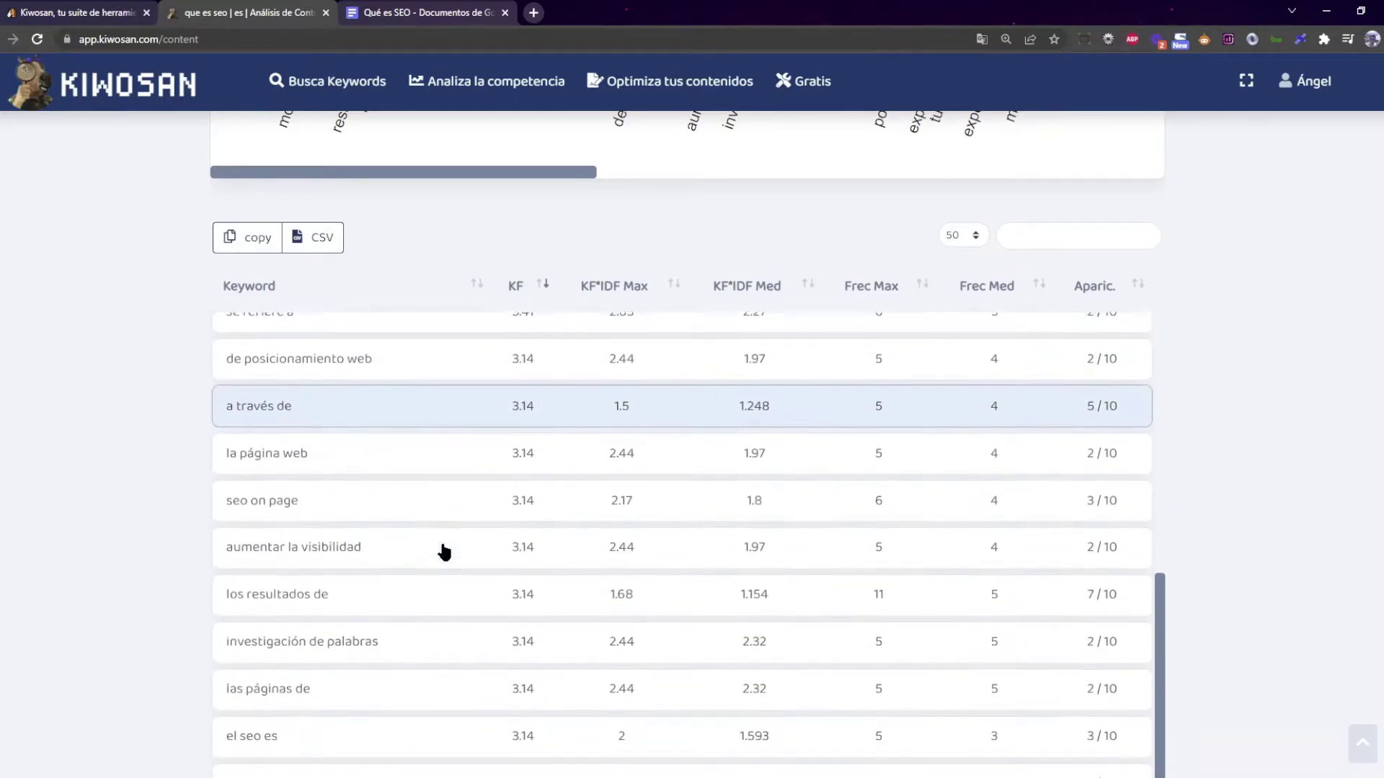
{"action": "scroll", "coordinate": [445, 551], "scroll_direction": "down", "scroll_amount": 1}
Return to the single-word analysis and bring its keyword table back to the first row
{"action": "scroll", "coordinate": [369, 555], "scroll_direction": "up", "scroll_amount": 12}
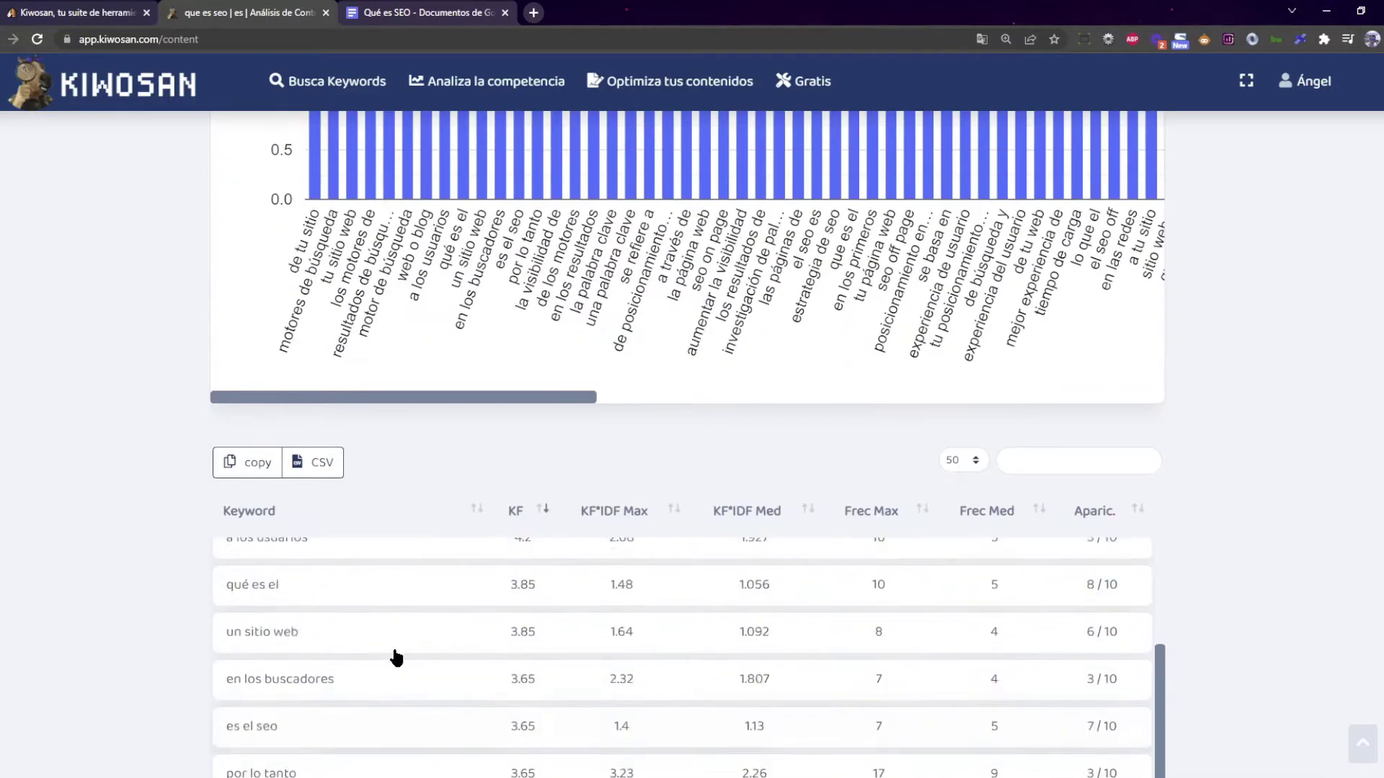
{"action": "scroll", "coordinate": [396, 656], "scroll_direction": "up", "scroll_amount": 5}
{"action": "scroll", "coordinate": [123, 559], "scroll_direction": "up", "scroll_amount": 10}
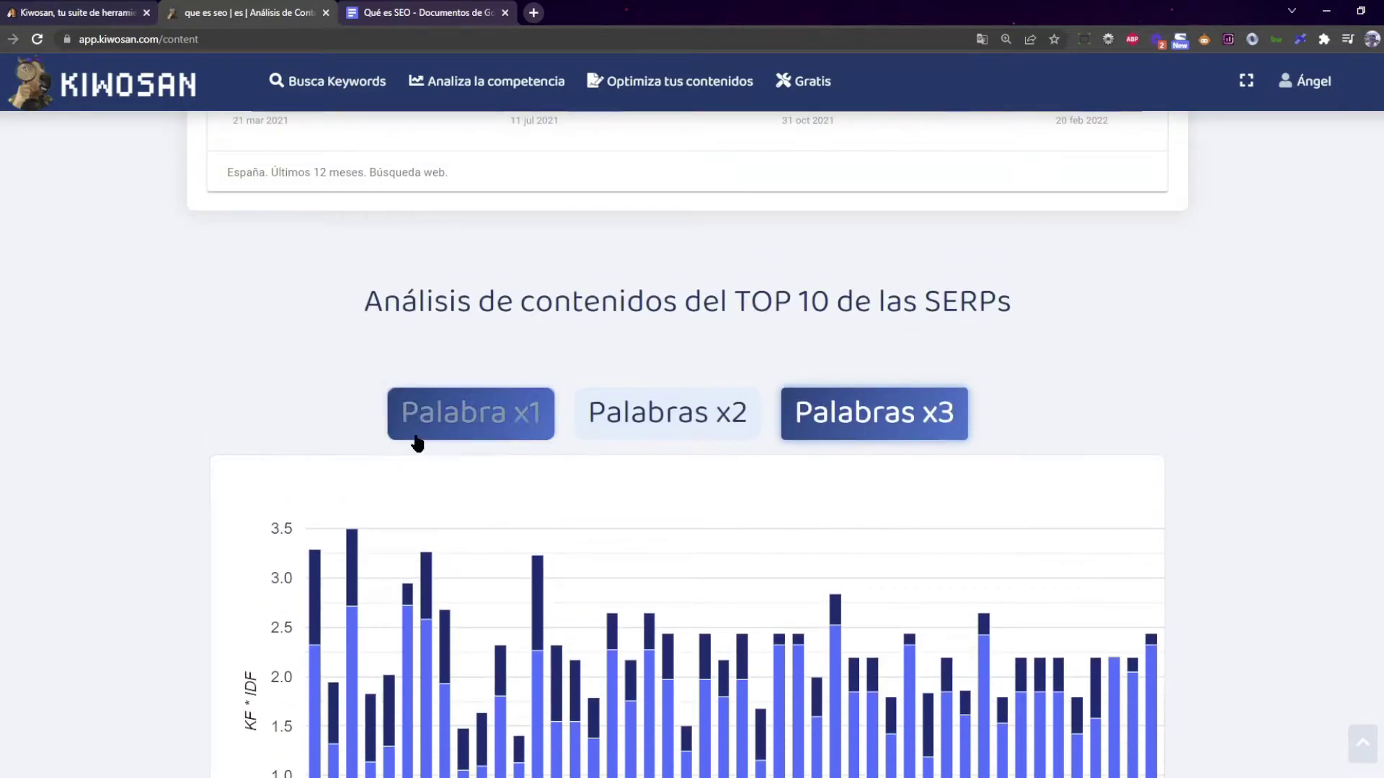
{"action": "left_click", "coordinate": [416, 443]}
{"action": "scroll", "coordinate": [266, 508], "scroll_direction": "down", "scroll_amount": 9}
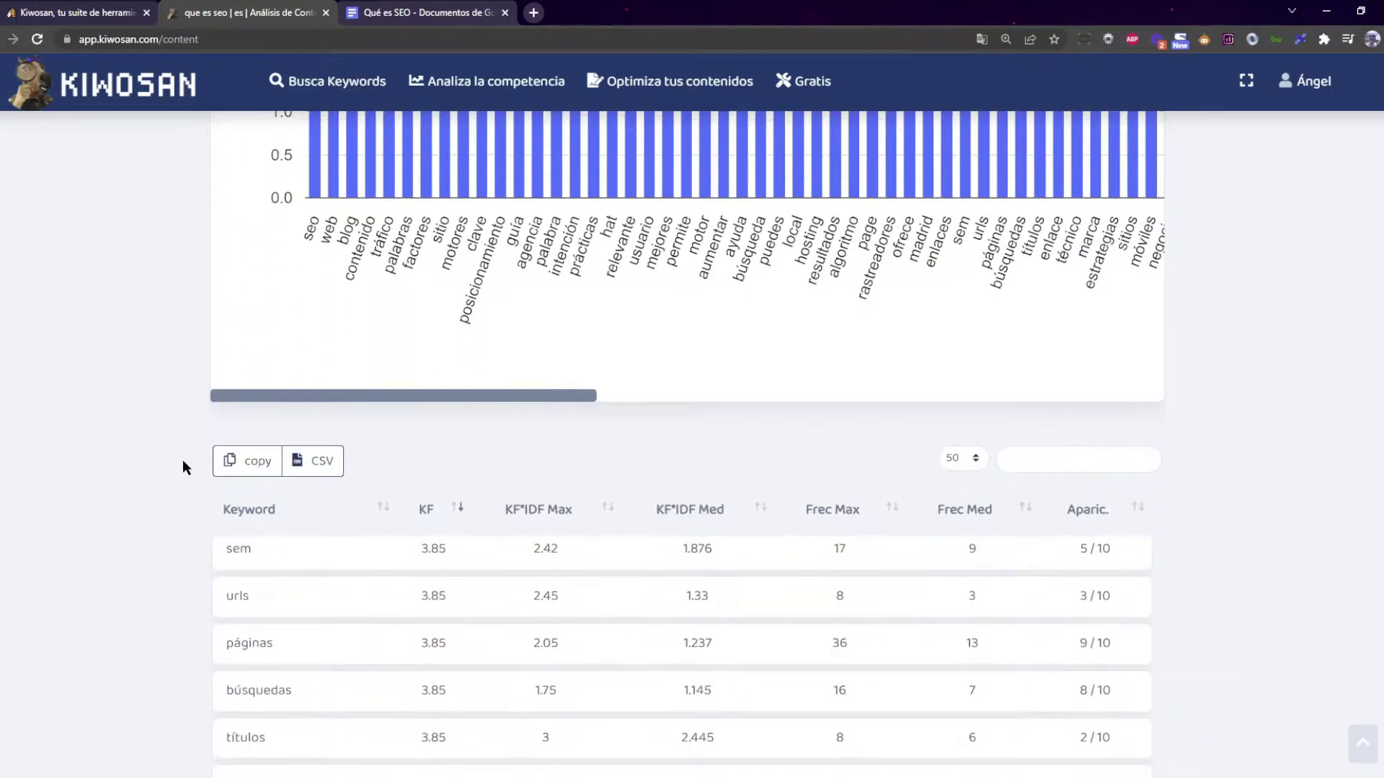
{"action": "scroll", "coordinate": [183, 454], "scroll_direction": "down", "scroll_amount": 2}
{"action": "scroll", "coordinate": [344, 502], "scroll_direction": "up", "scroll_amount": 6}
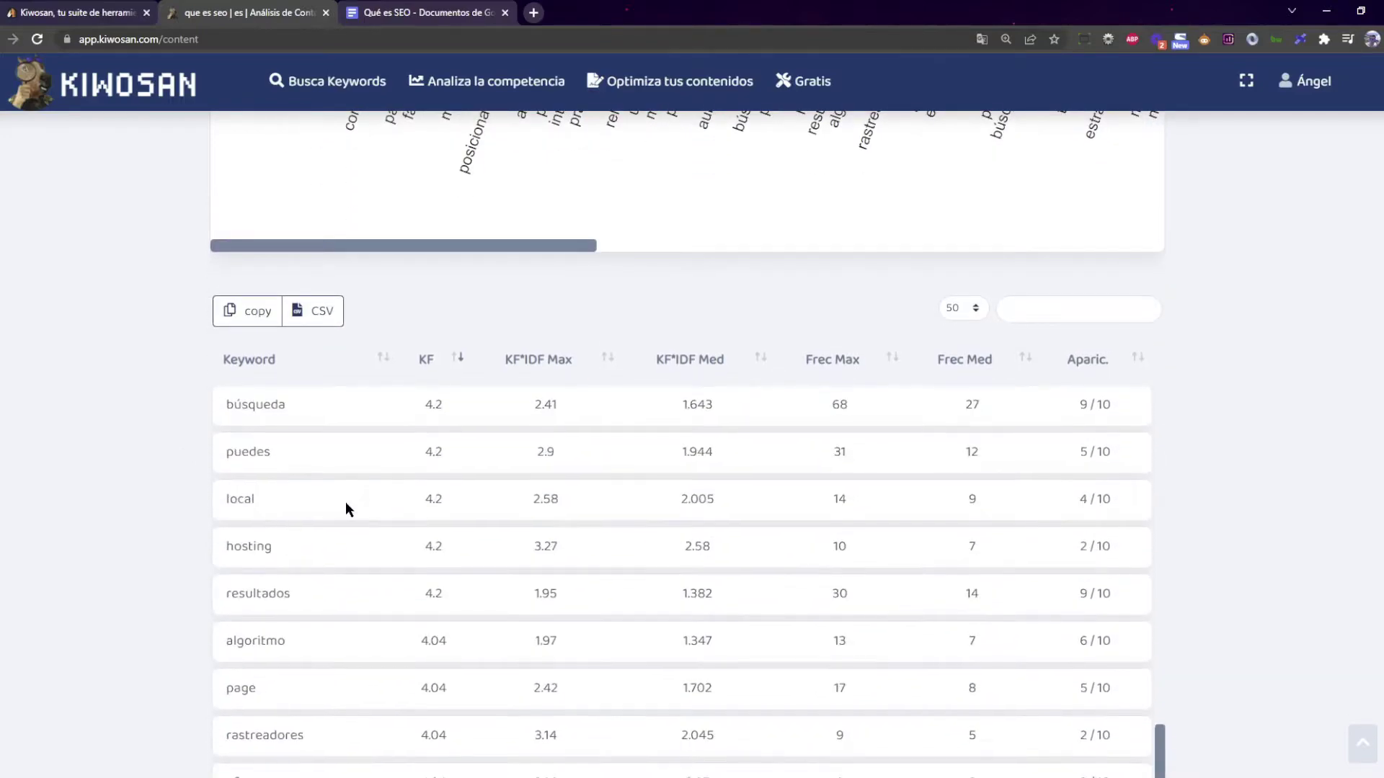
{"action": "scroll", "coordinate": [345, 503], "scroll_direction": "up", "scroll_amount": 8}
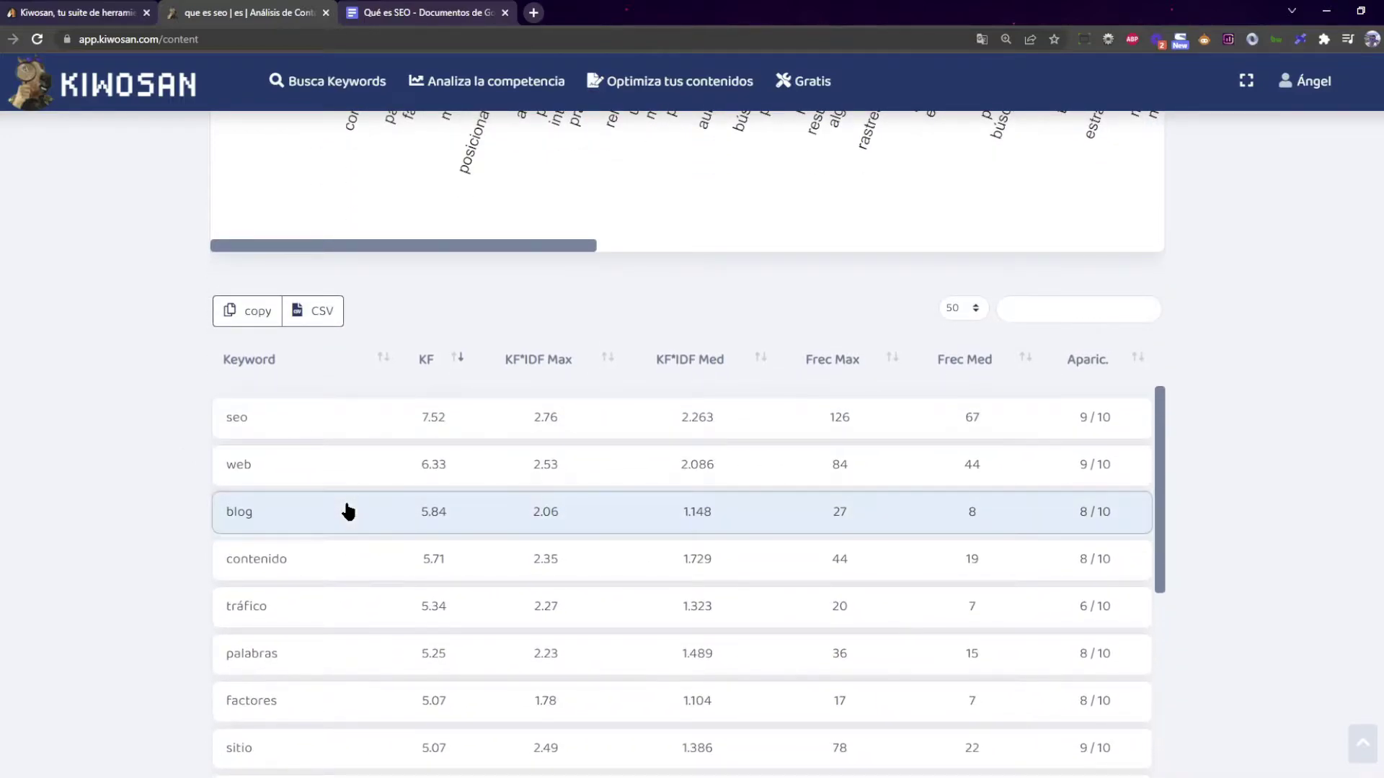
Examine the top-ranked rows of the single-word table and the KF column
{"action": "scroll", "coordinate": [124, 403], "scroll_direction": "down", "scroll_amount": 2}
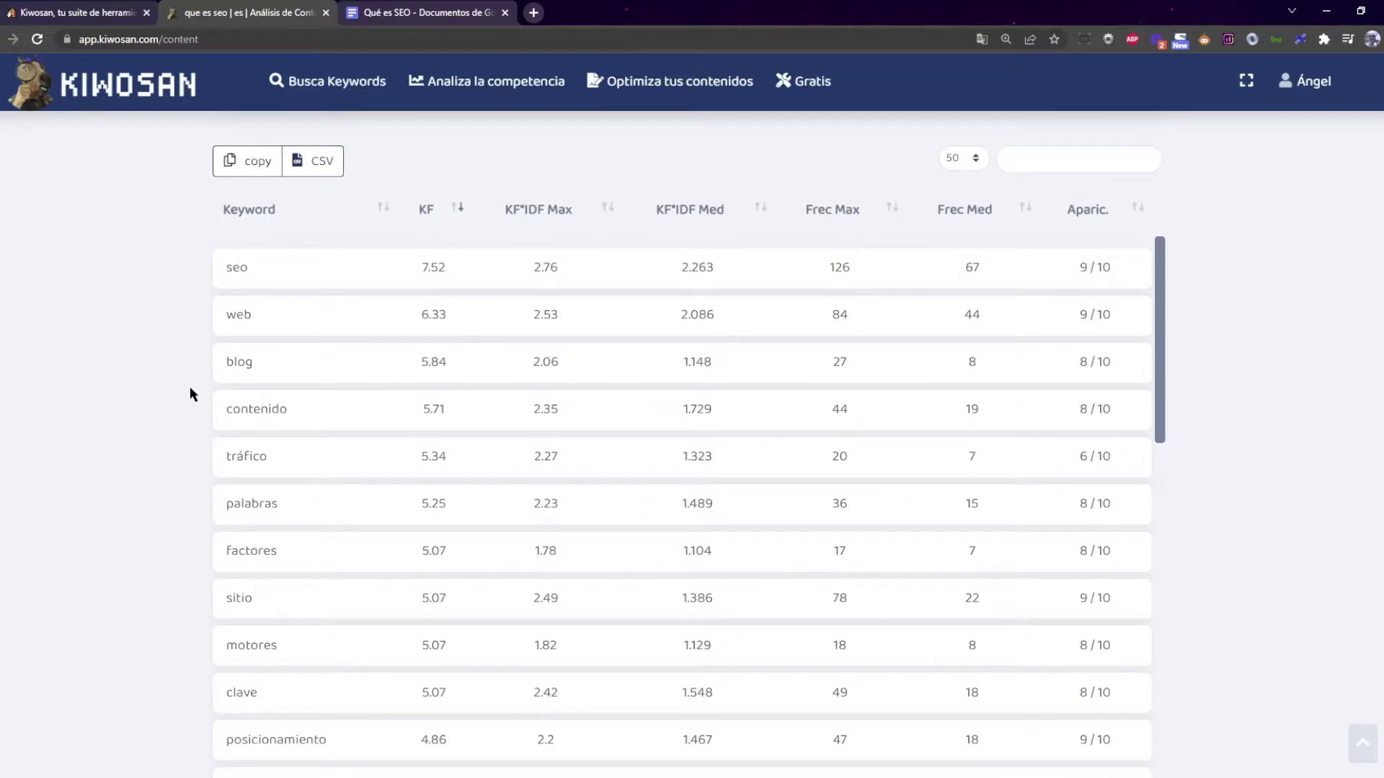
{"action": "scroll", "coordinate": [186, 394], "scroll_direction": "down", "scroll_amount": 2}
{"action": "scroll", "coordinate": [183, 394], "scroll_direction": "up", "scroll_amount": 2}
{"action": "scroll", "coordinate": [182, 387], "scroll_direction": "up", "scroll_amount": 2}
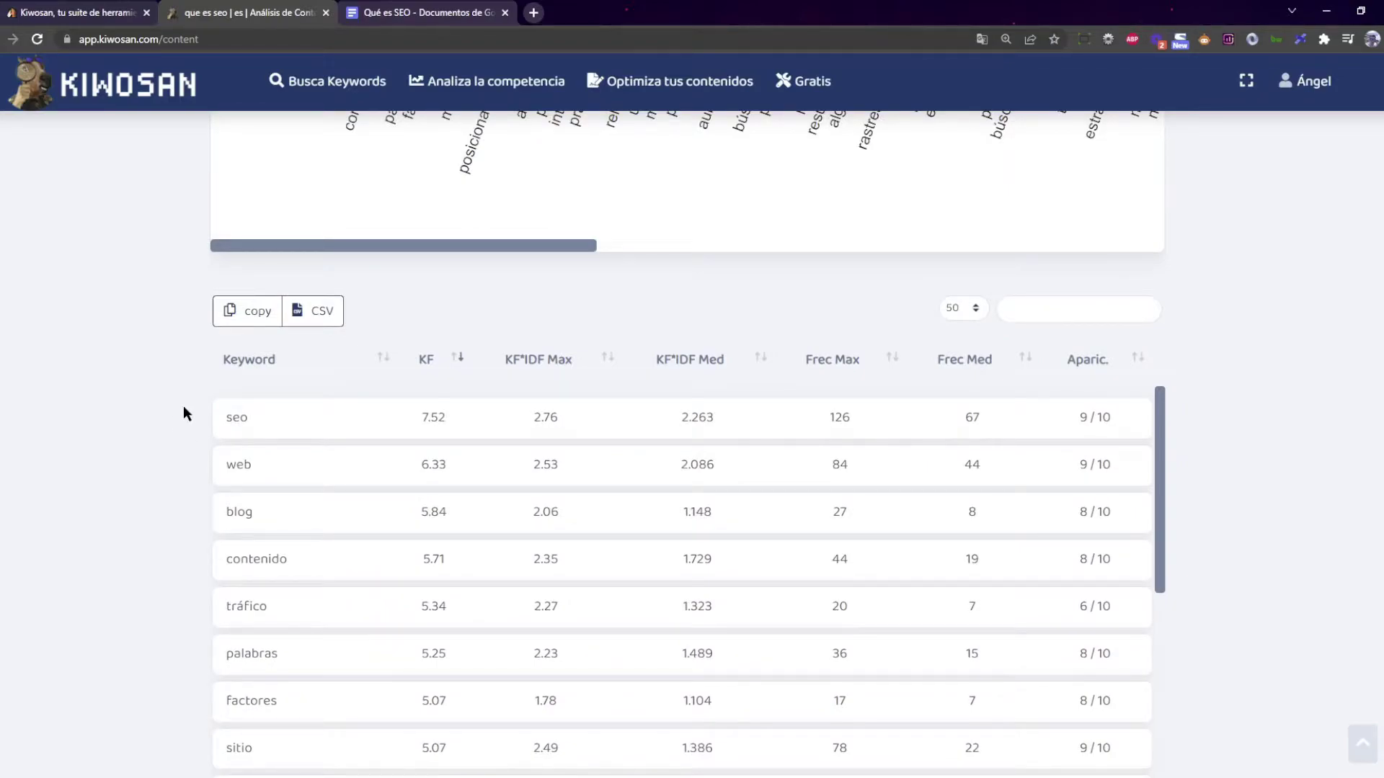
{"action": "scroll", "coordinate": [162, 417], "scroll_direction": "down", "scroll_amount": 2}
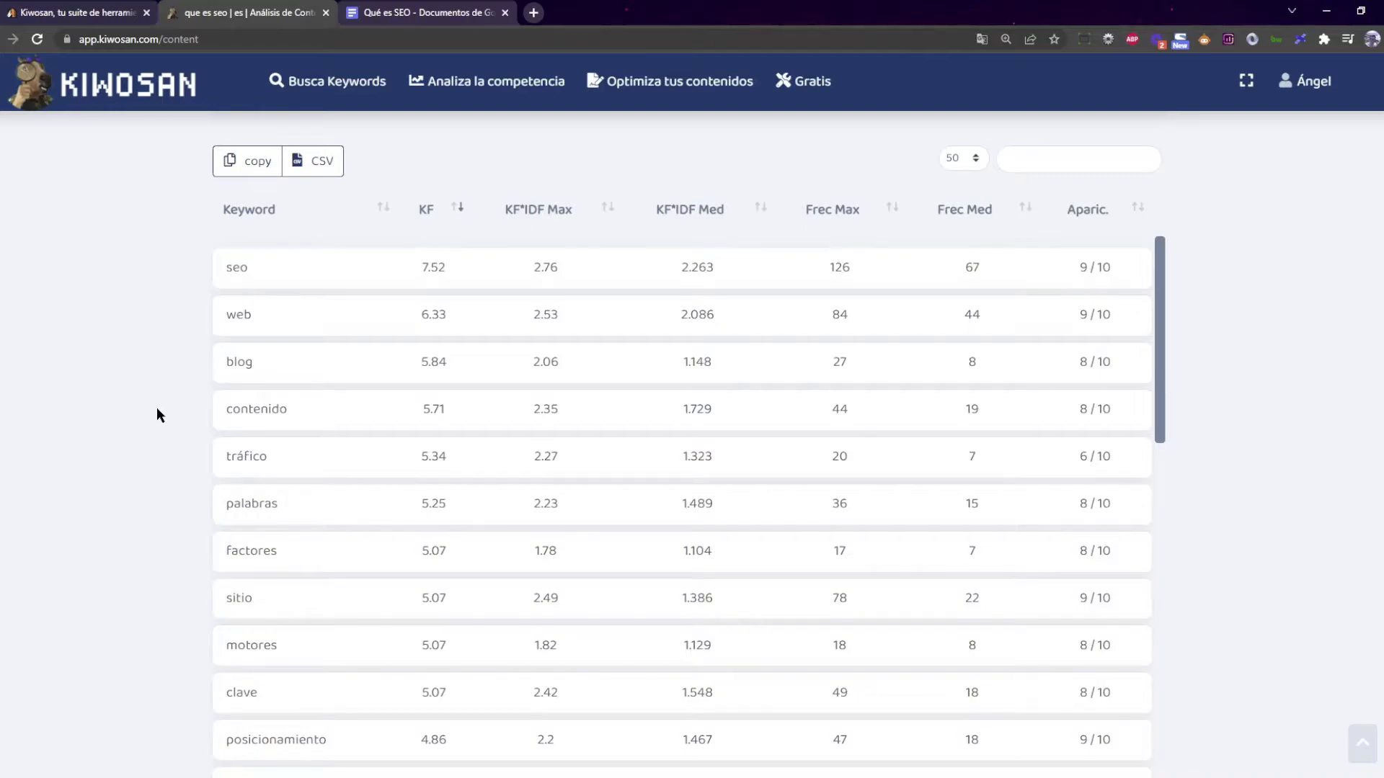
{"action": "scroll", "coordinate": [166, 411], "scroll_direction": "down", "scroll_amount": 6}
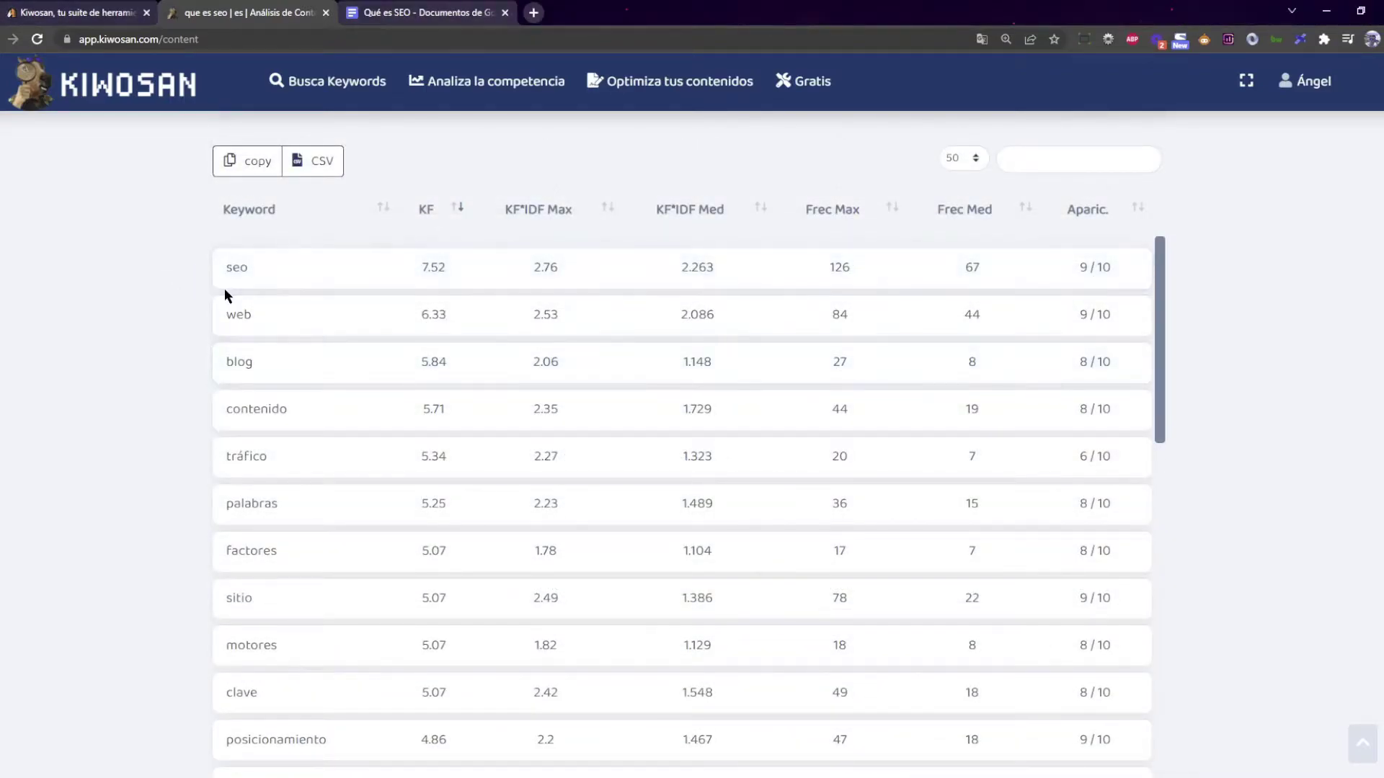
{"action": "scroll", "coordinate": [225, 294], "scroll_direction": "up", "scroll_amount": 1}
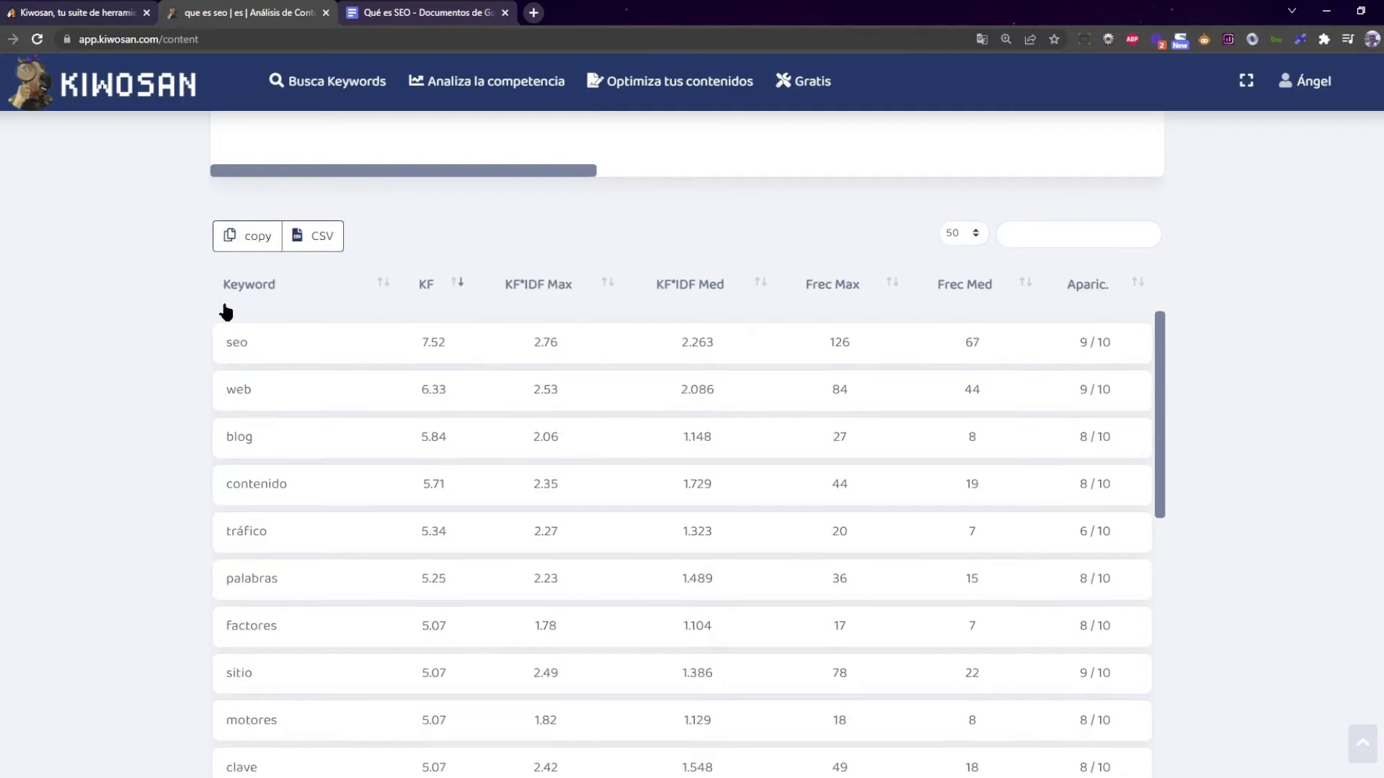
{"action": "scroll", "coordinate": [274, 331], "scroll_direction": "down", "scroll_amount": 1}
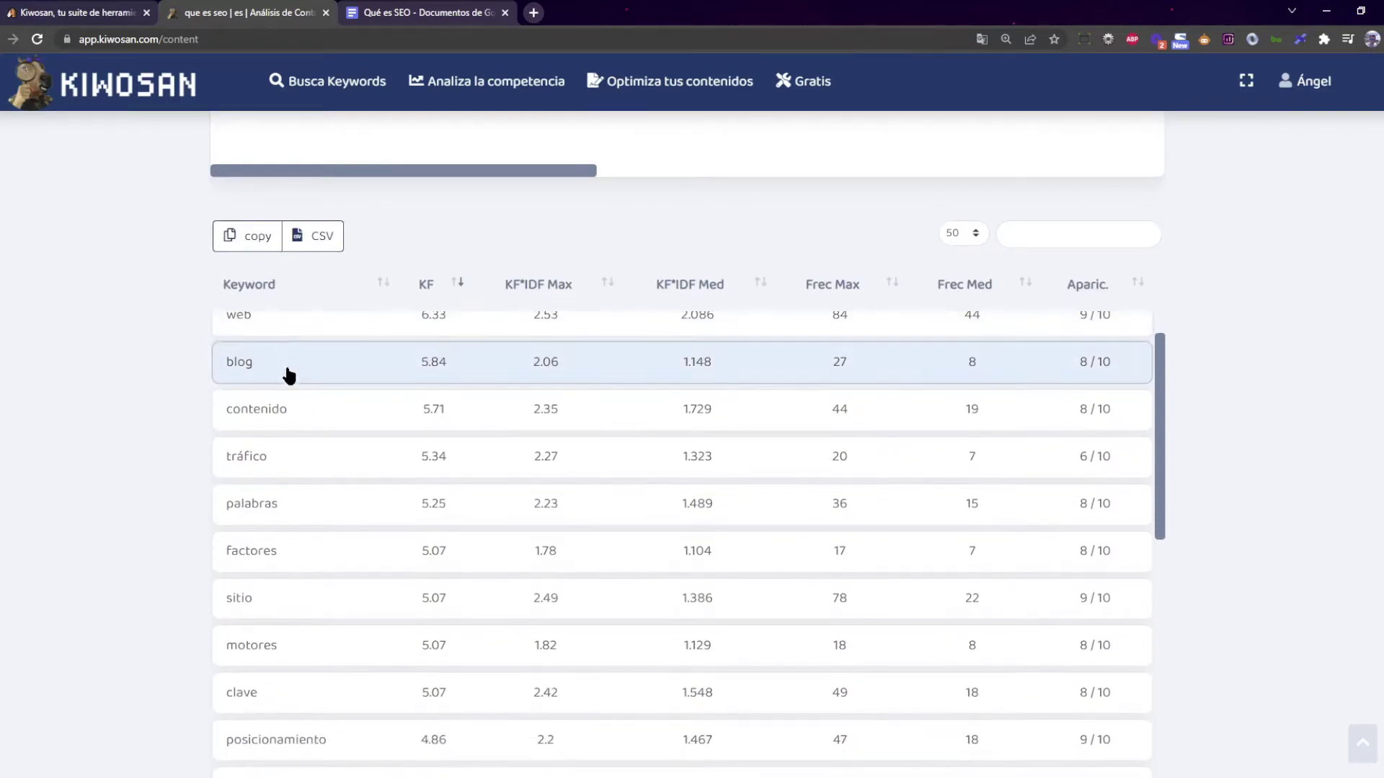
{"action": "scroll", "coordinate": [291, 371], "scroll_direction": "up", "scroll_amount": 1}
{"action": "scroll", "coordinate": [299, 380], "scroll_direction": "up", "scroll_amount": 1}
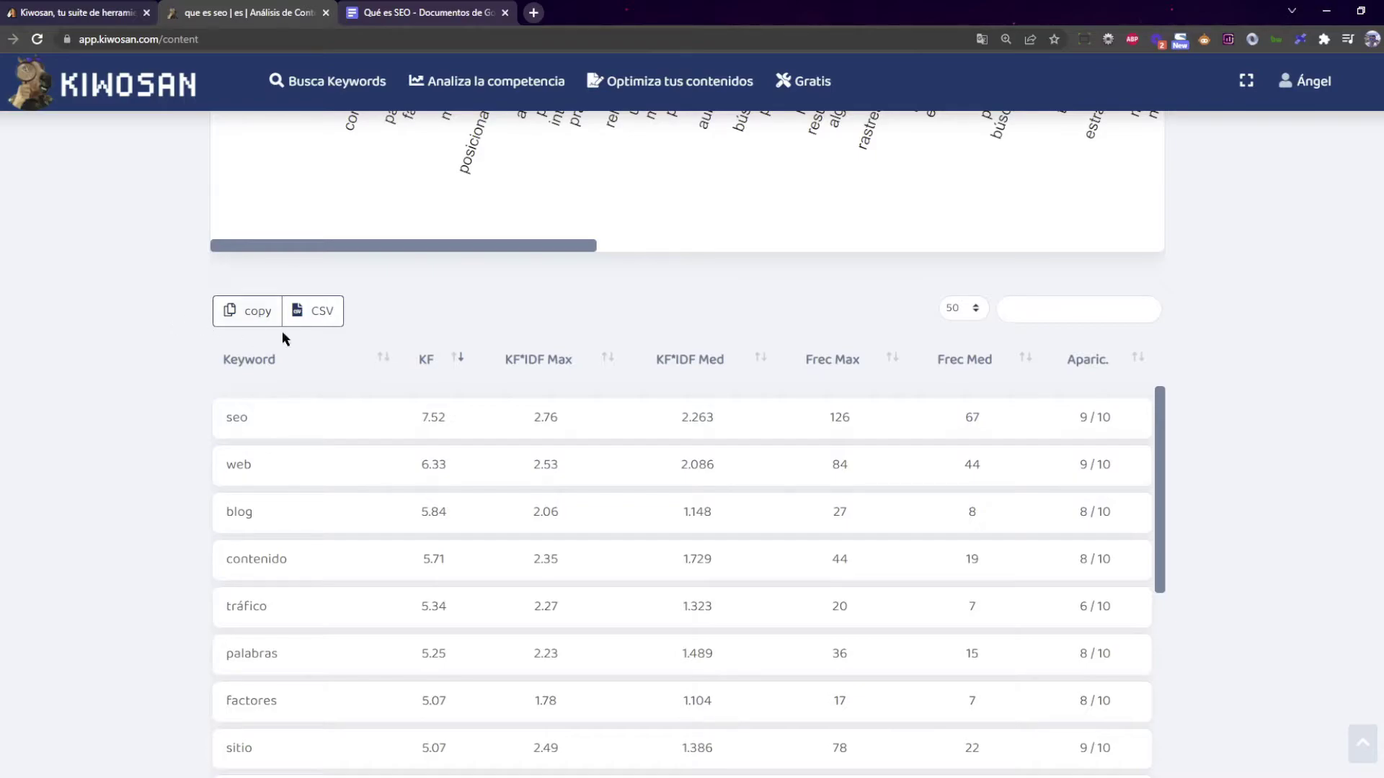
{"action": "mouse_move", "coordinate": [408, 366]}
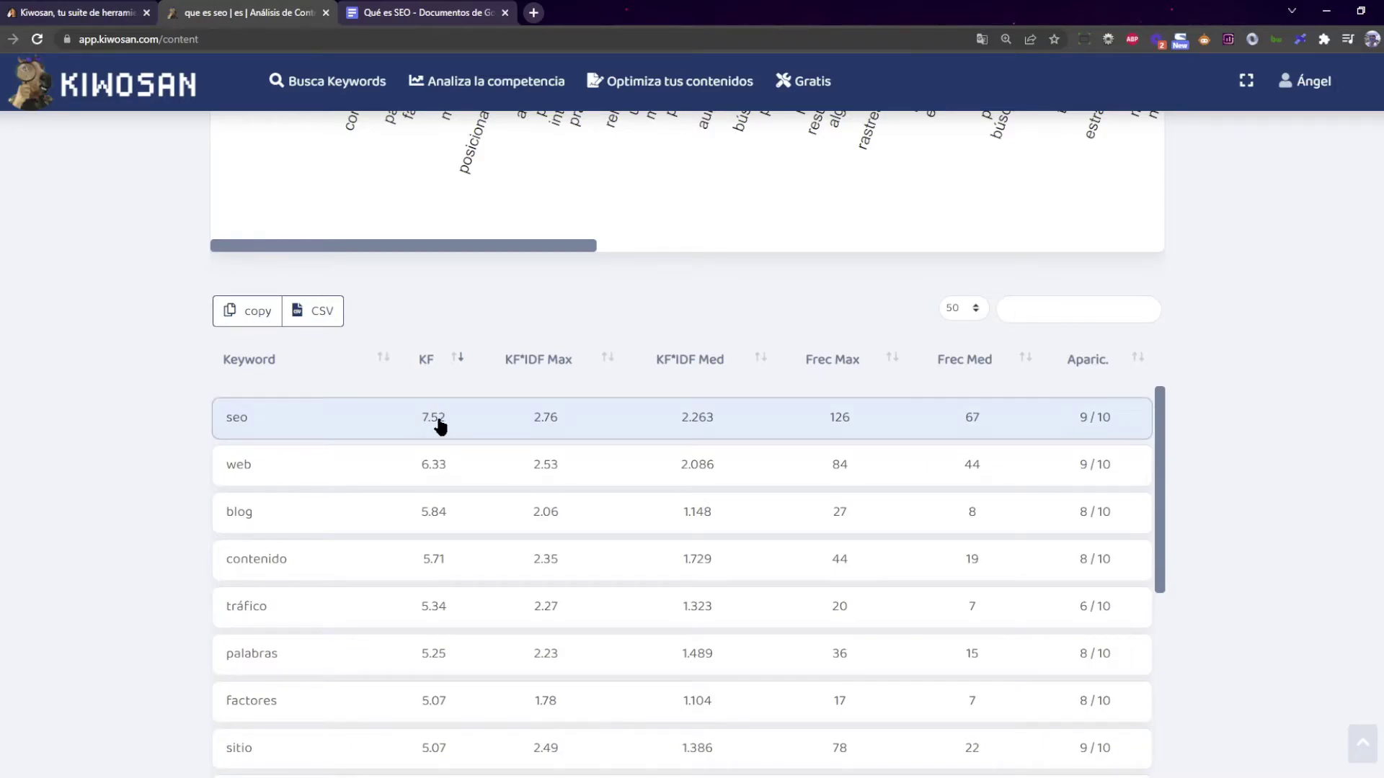
Revisit the searched phrase and check what the KF*IDF Max and KF*IDF Med columns mean in the single-word table
{"action": "scroll", "coordinate": [186, 396], "scroll_direction": "up", "scroll_amount": 8}
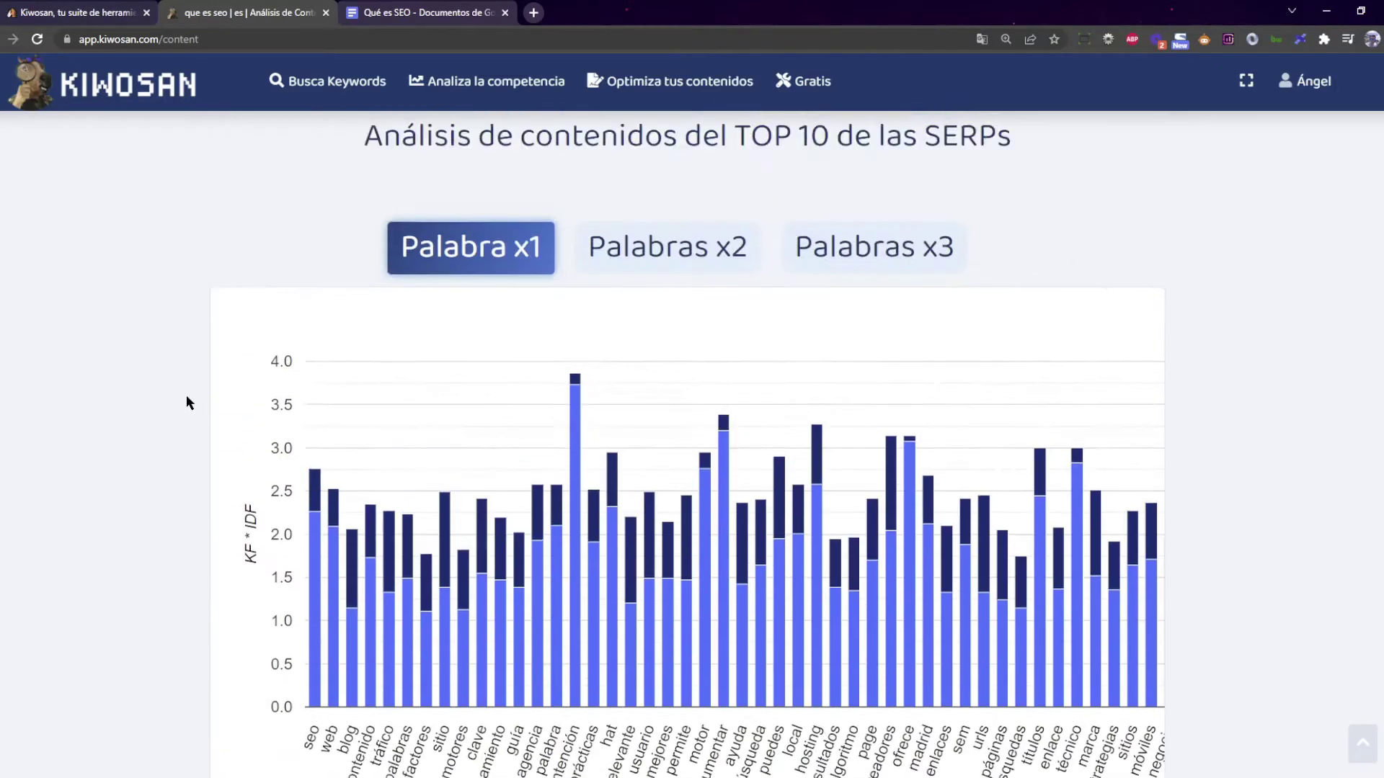
{"action": "scroll", "coordinate": [186, 396], "scroll_direction": "up", "scroll_amount": 10}
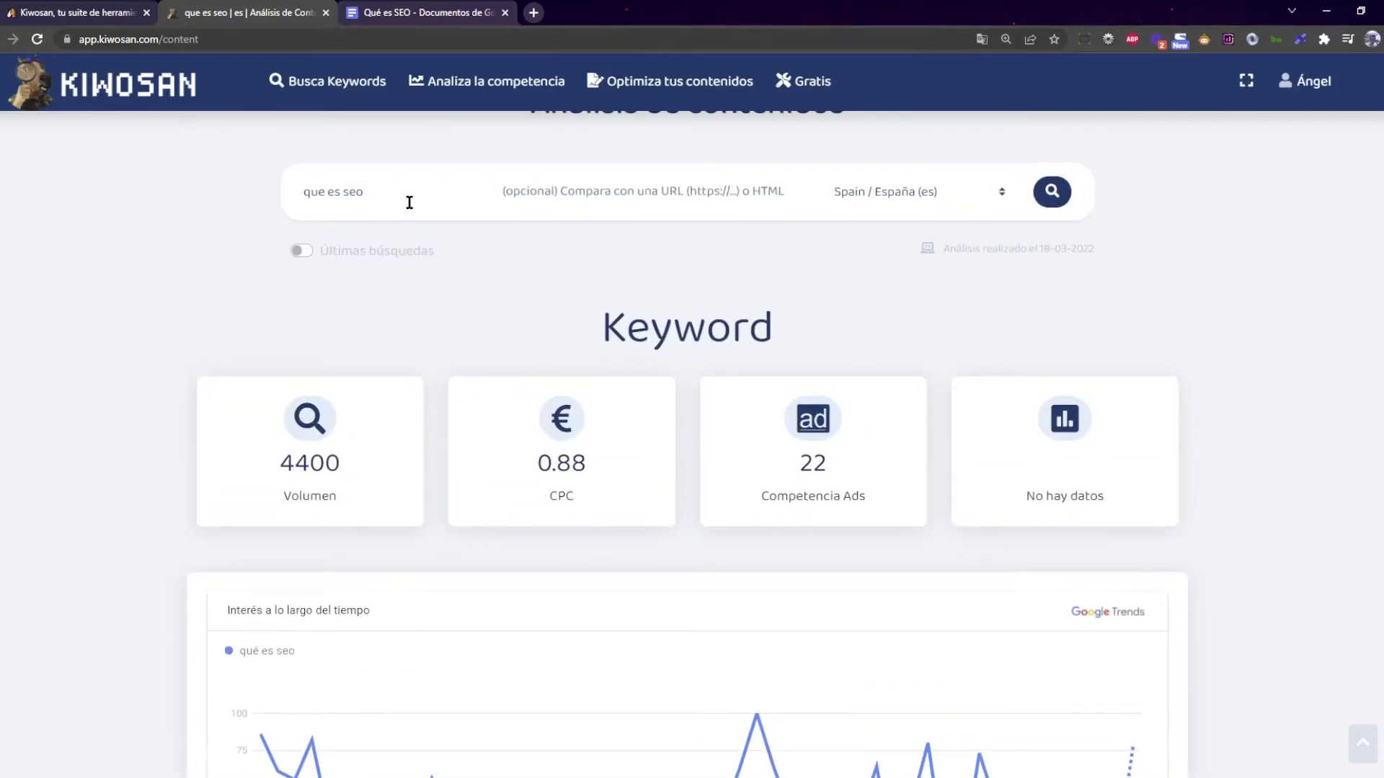
{"action": "scroll", "coordinate": [206, 654], "scroll_direction": "down", "scroll_amount": 15}
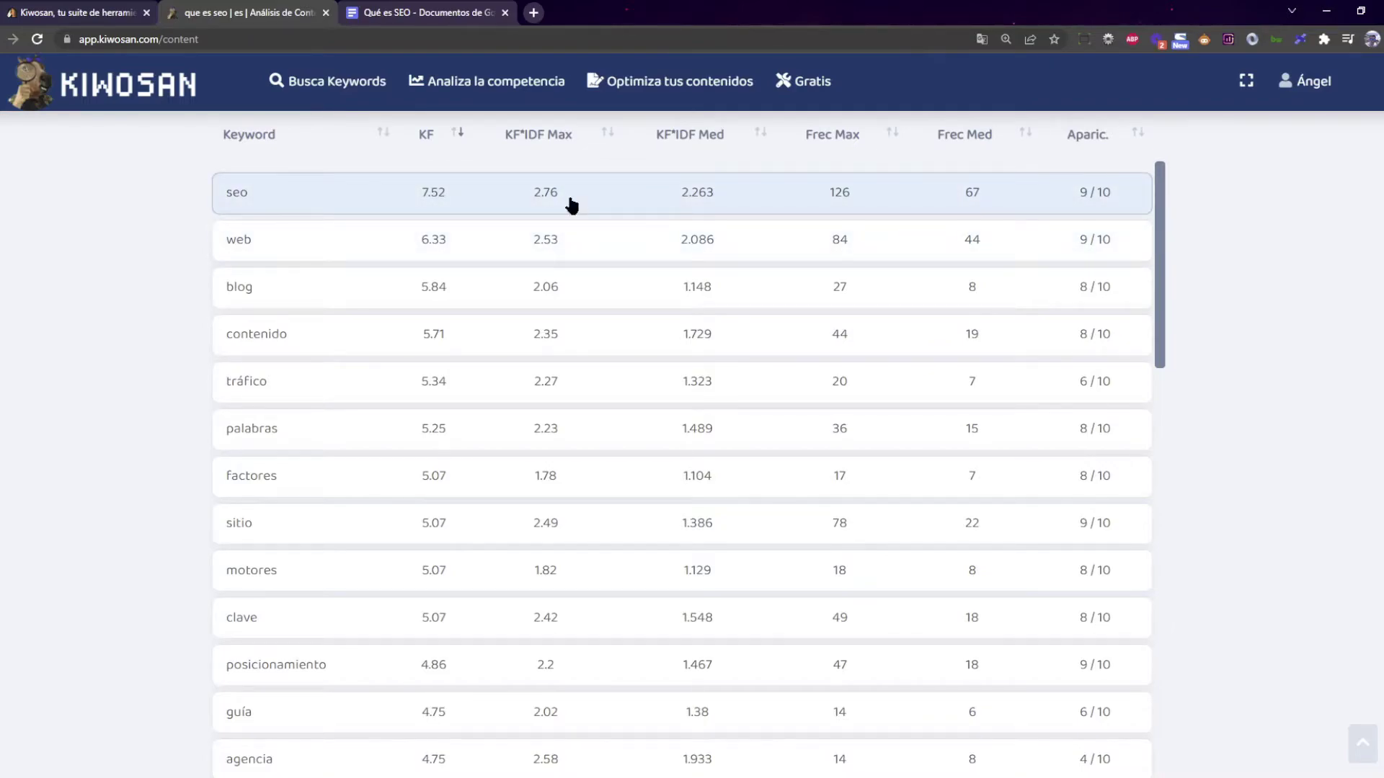
{"action": "mouse_move", "coordinate": [537, 148]}
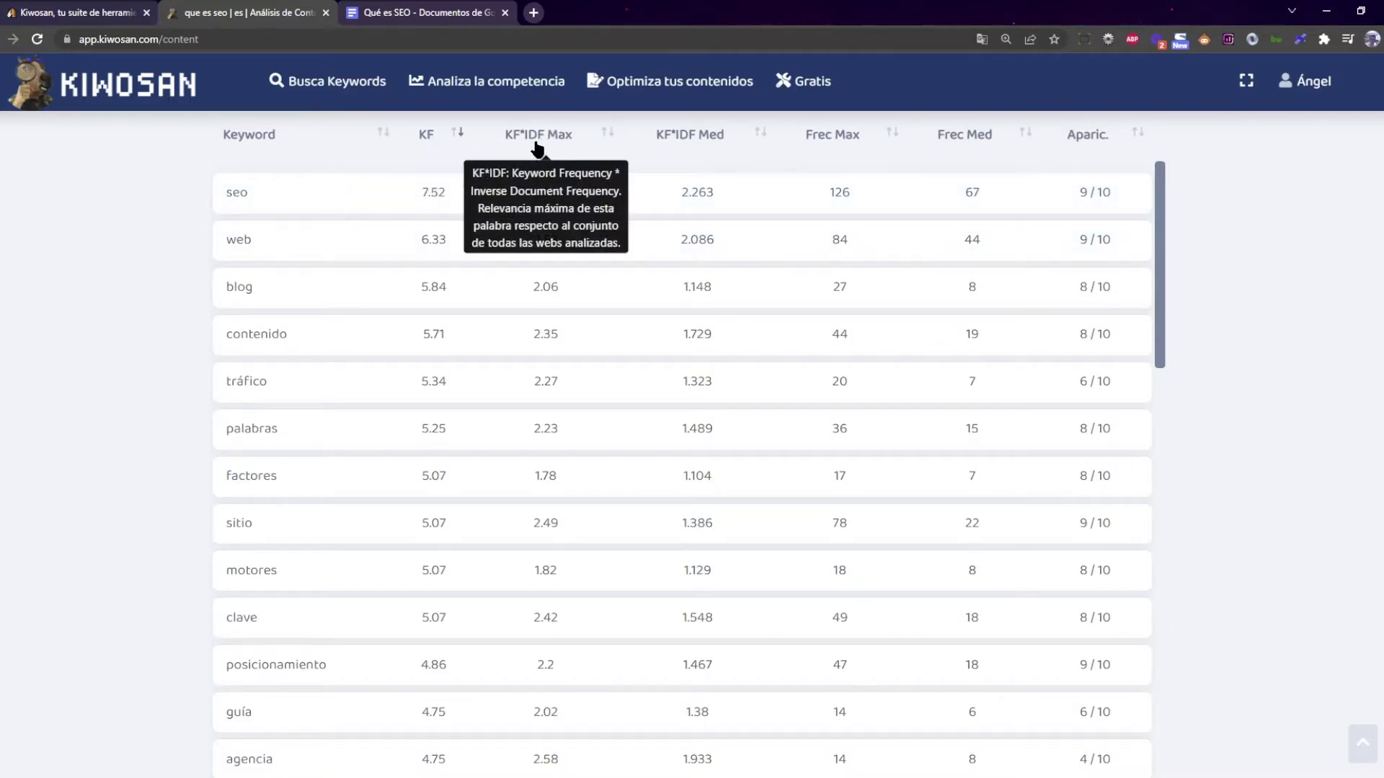
{"action": "mouse_move", "coordinate": [810, 139]}
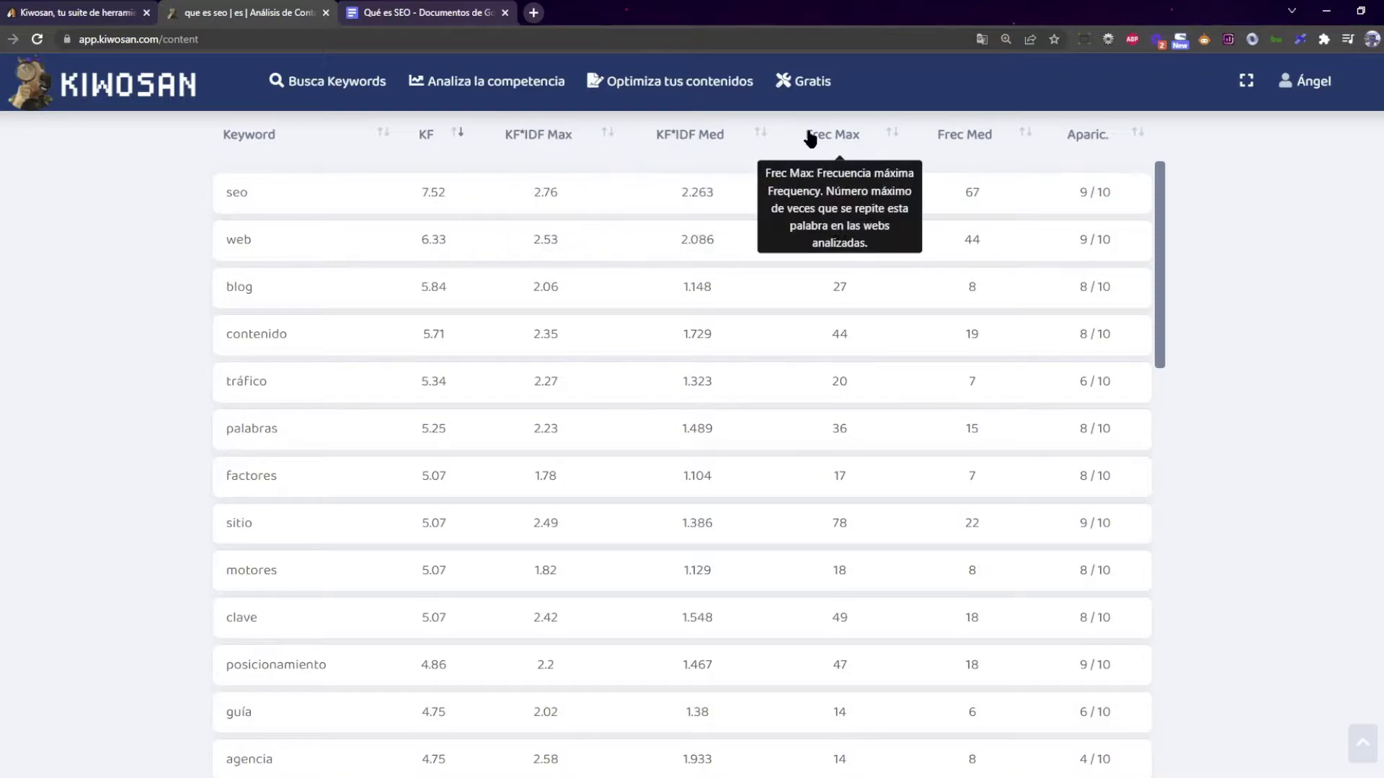
{"action": "mouse_move", "coordinate": [686, 154]}
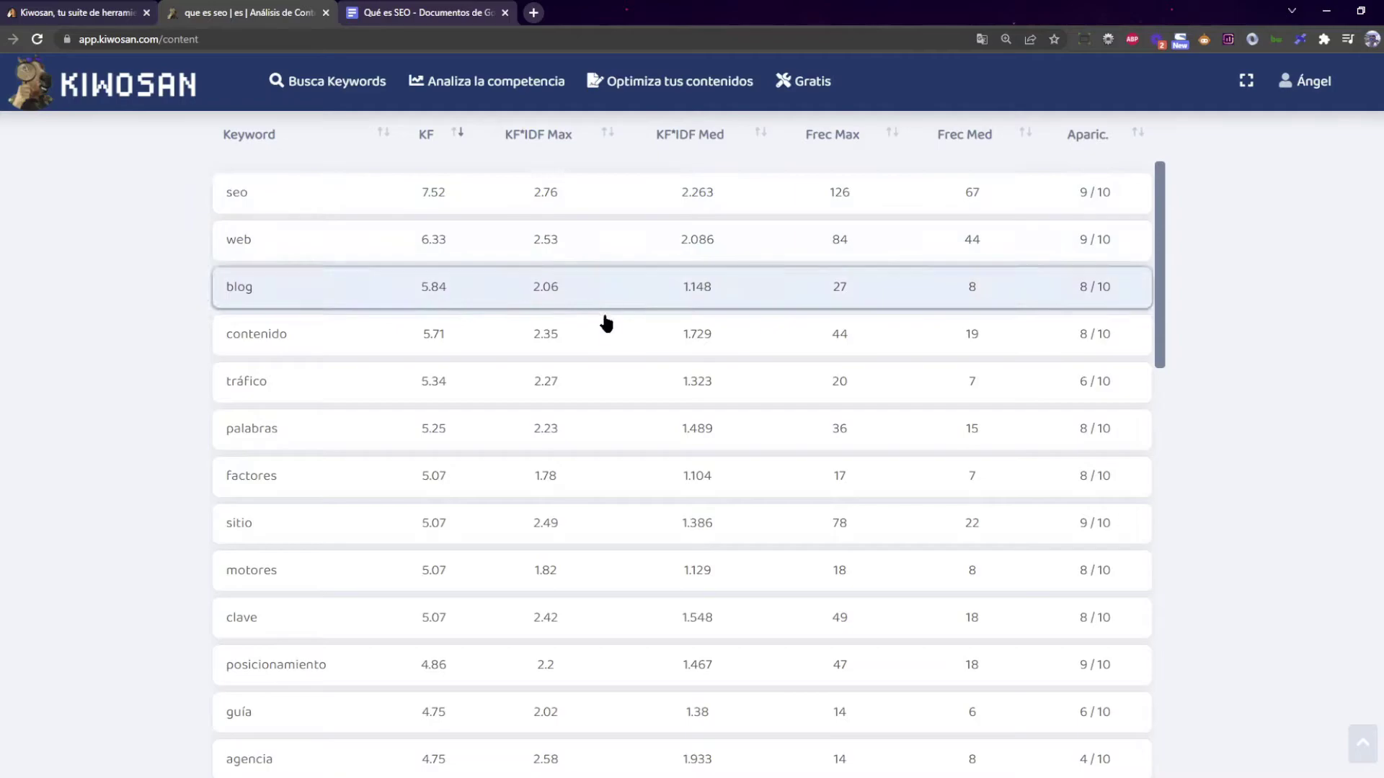
Examine the single-word table's top rows and read the explanations of the Frec Max and Frec Med columns
{"action": "scroll", "coordinate": [606, 323], "scroll_direction": "up", "scroll_amount": 1}
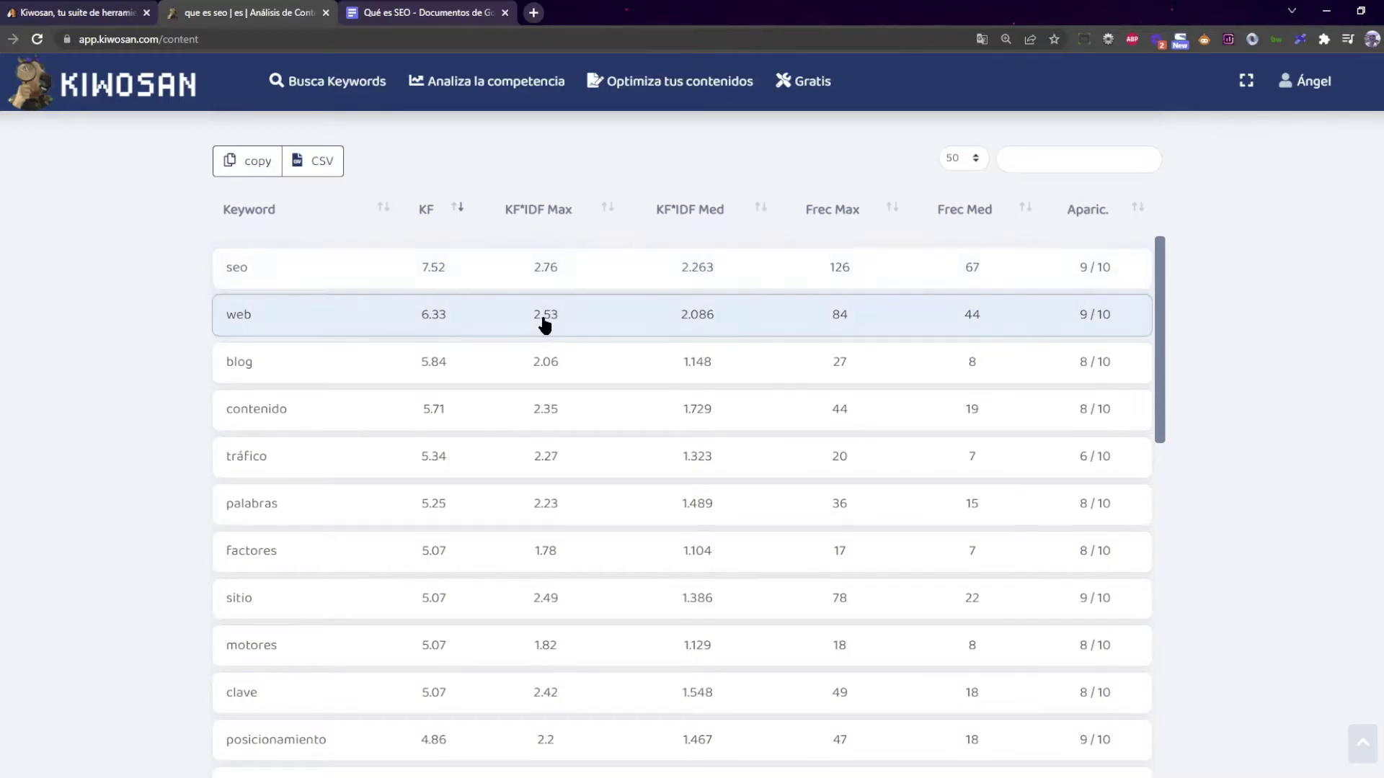
{"action": "scroll", "coordinate": [577, 350], "scroll_direction": "down", "scroll_amount": 1}
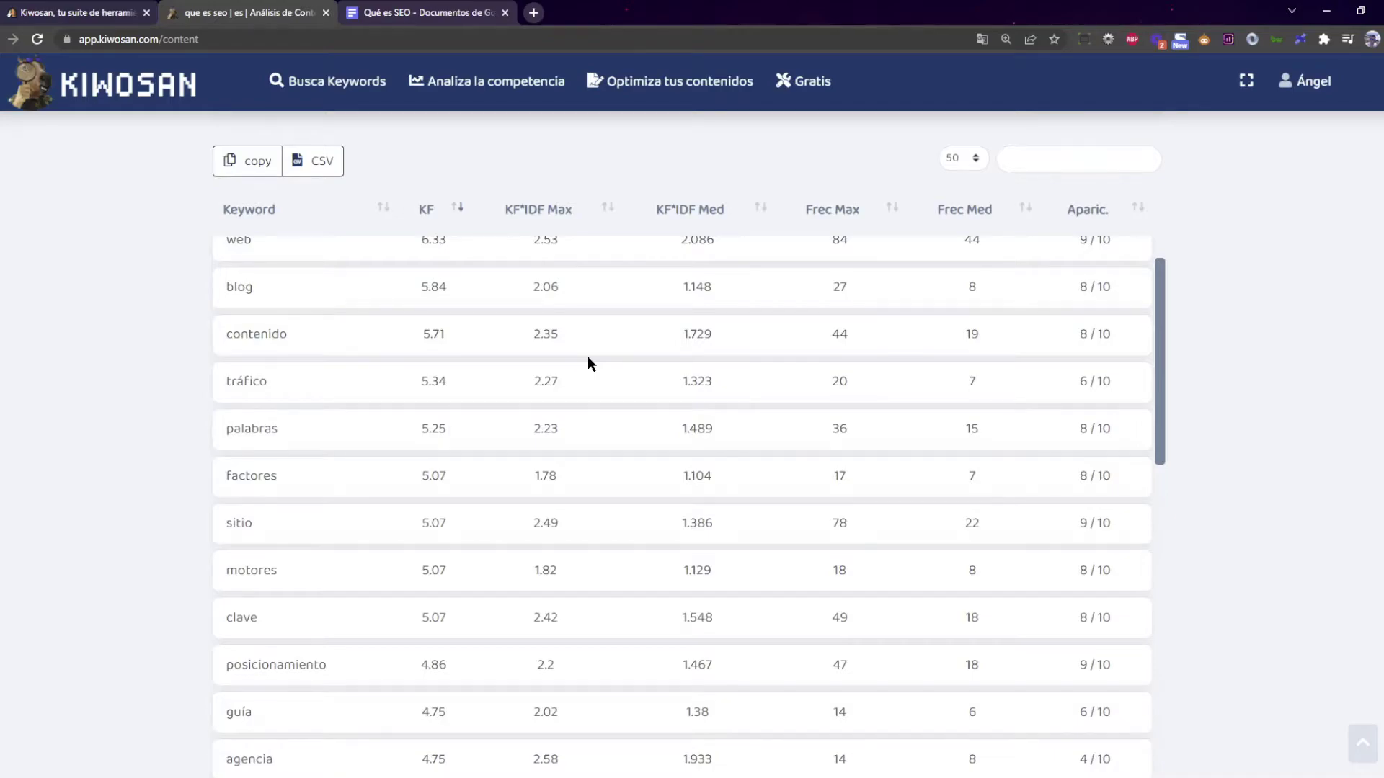
{"action": "scroll", "coordinate": [588, 357], "scroll_direction": "up", "scroll_amount": 1}
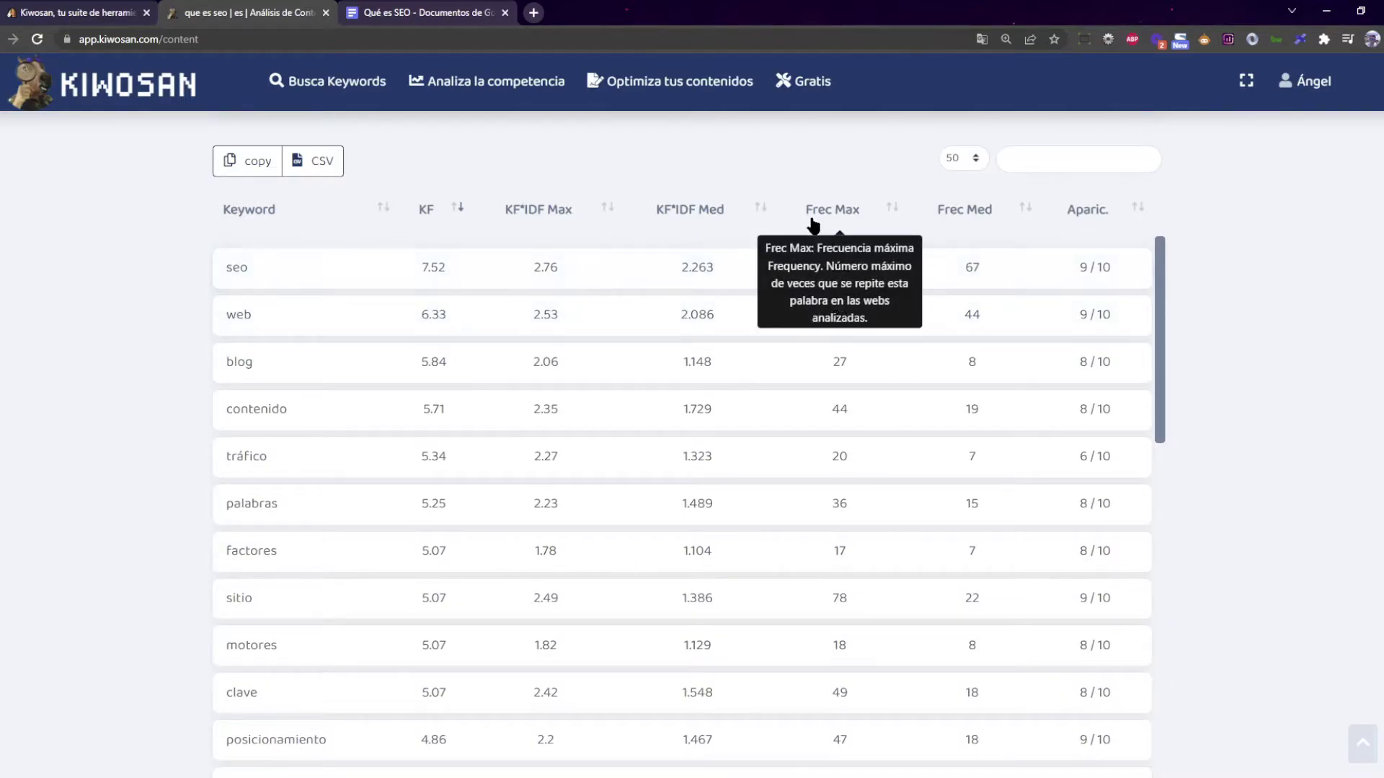
{"action": "mouse_move", "coordinate": [992, 212]}
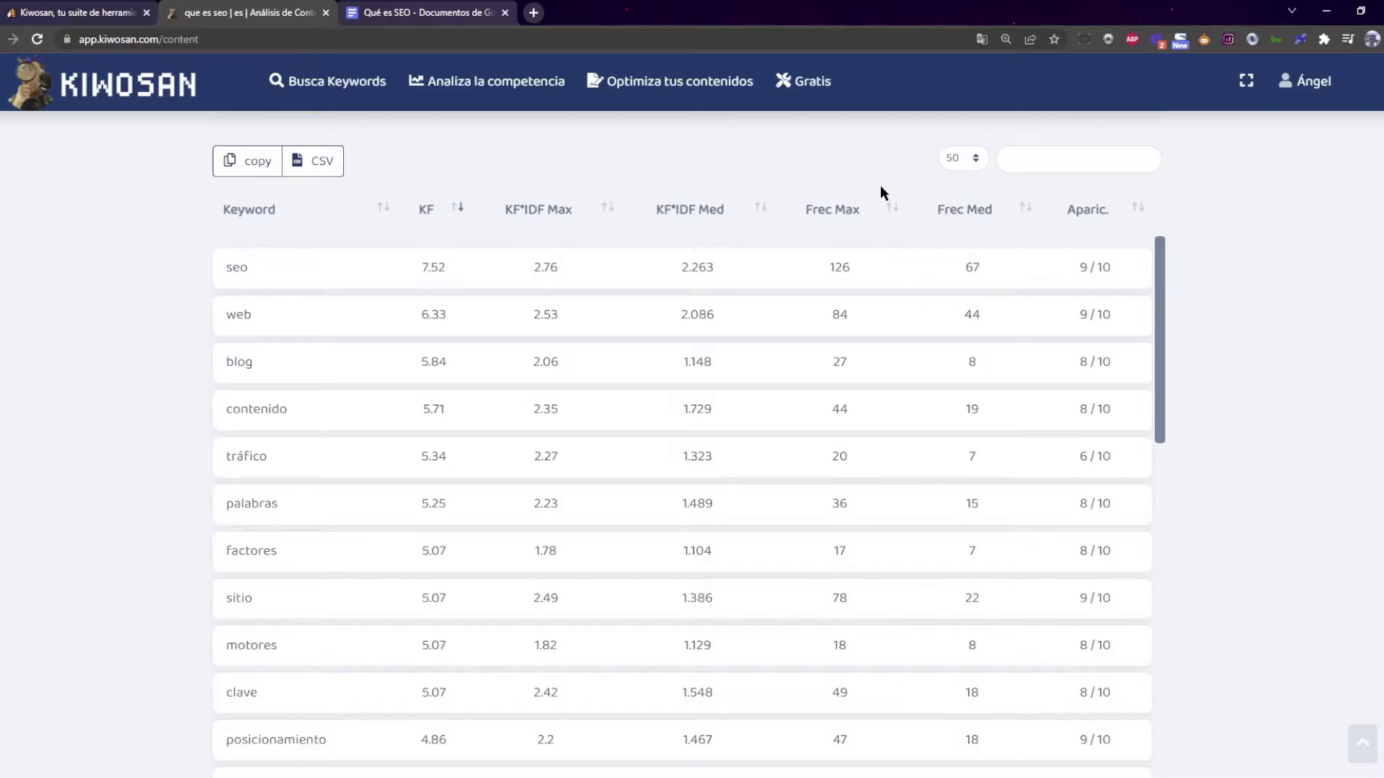
{"action": "mouse_move", "coordinate": [852, 206]}
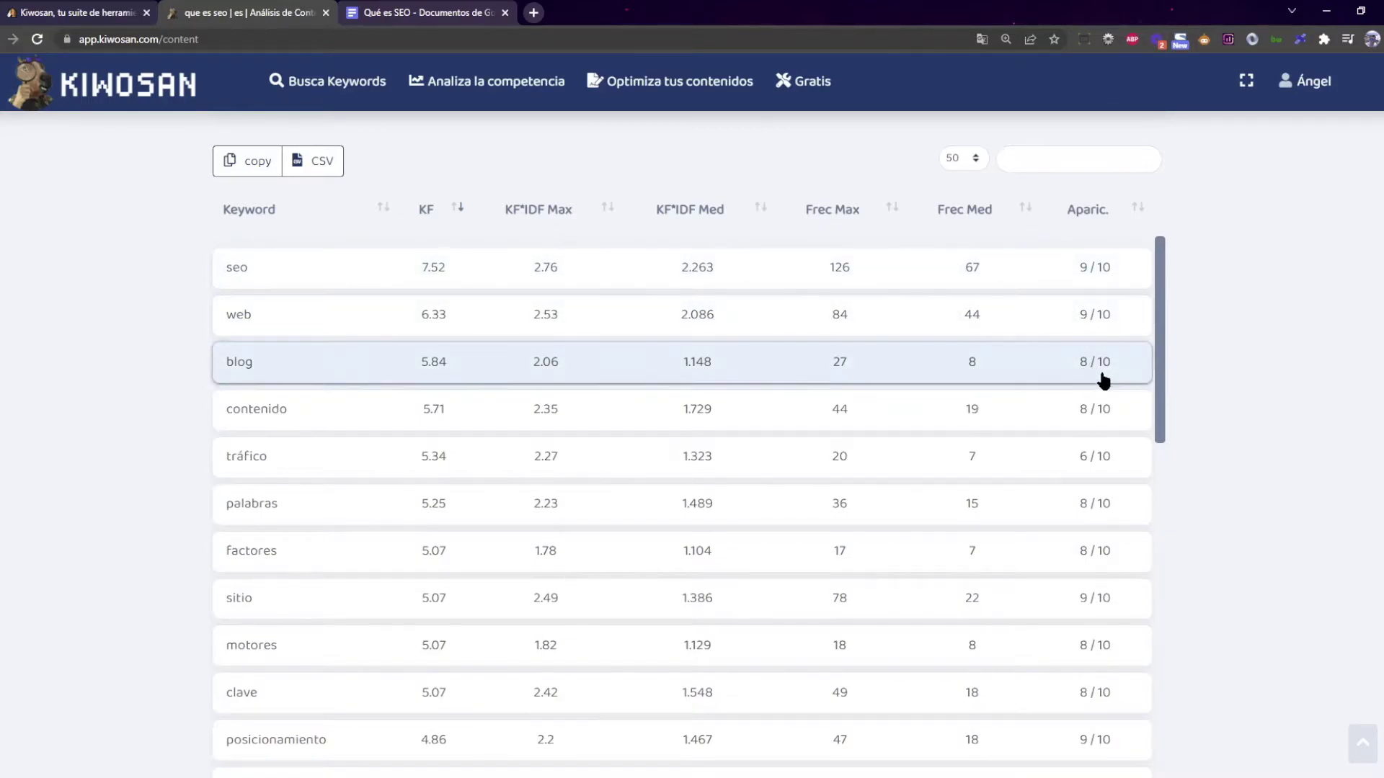
Examine the Aparic. values across the single-word table, from the top terms to the lower-ranked ones and back
{"action": "scroll", "coordinate": [1093, 442], "scroll_direction": "down", "scroll_amount": 6}
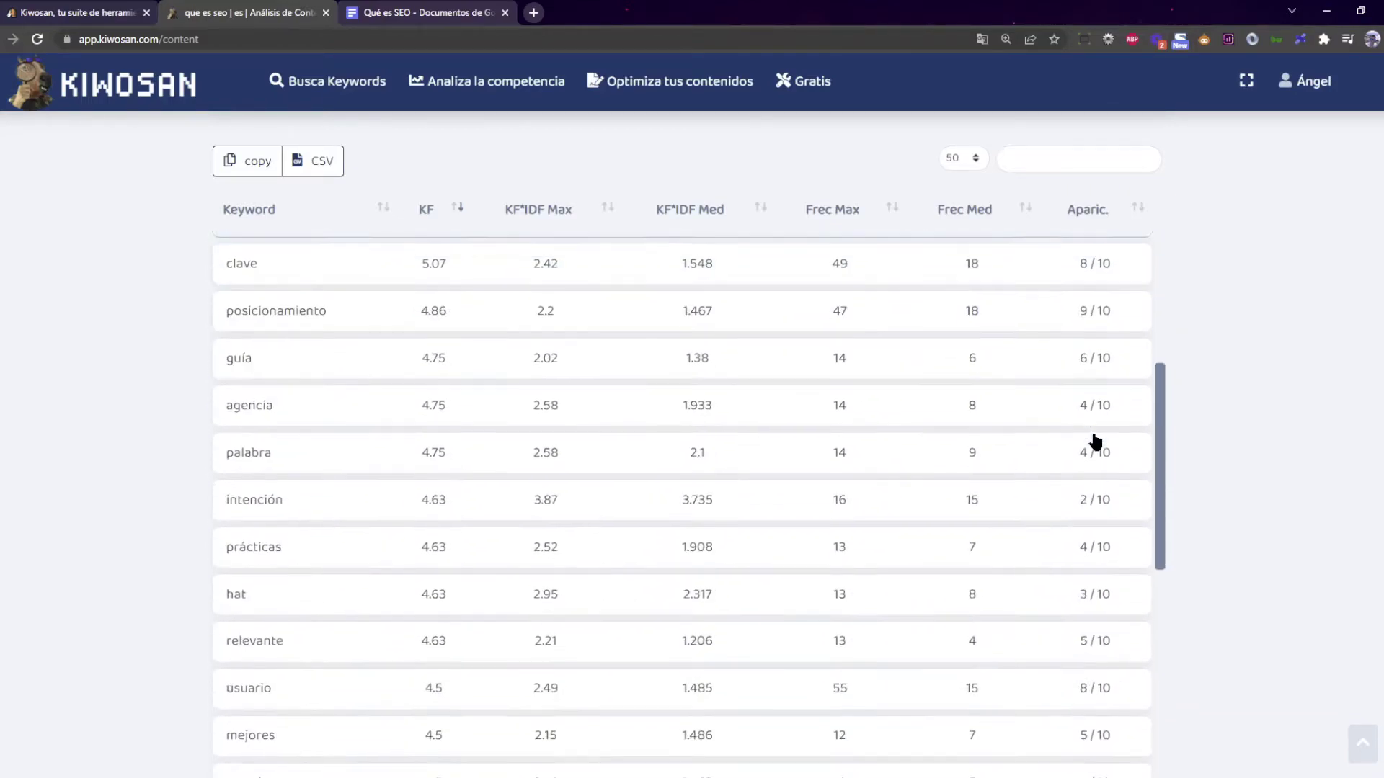
{"action": "scroll", "coordinate": [1095, 441], "scroll_direction": "up", "scroll_amount": 4}
{"action": "scroll", "coordinate": [1093, 439], "scroll_direction": "up", "scroll_amount": 5}
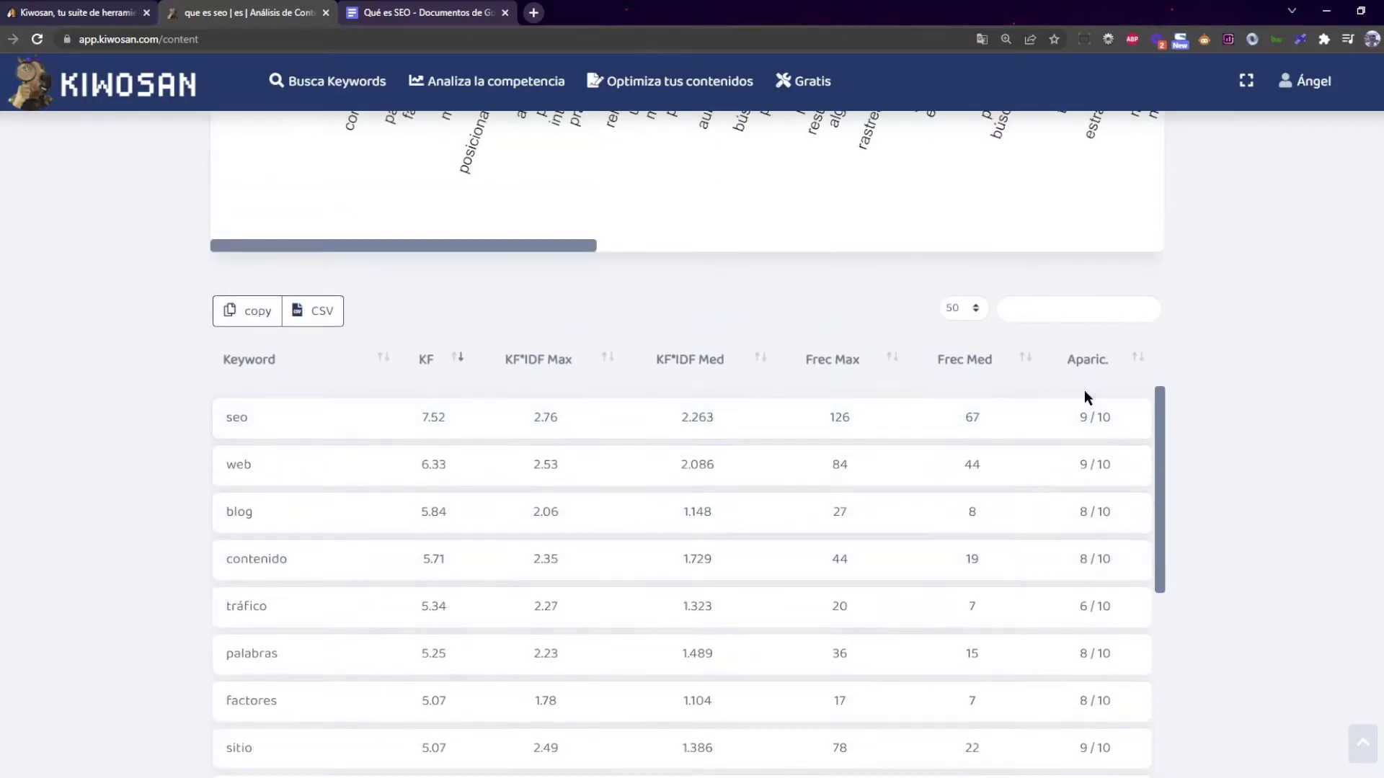
{"action": "scroll", "coordinate": [1084, 392], "scroll_direction": "down", "scroll_amount": 2}
{"action": "scroll", "coordinate": [1193, 405], "scroll_direction": "down", "scroll_amount": 1}
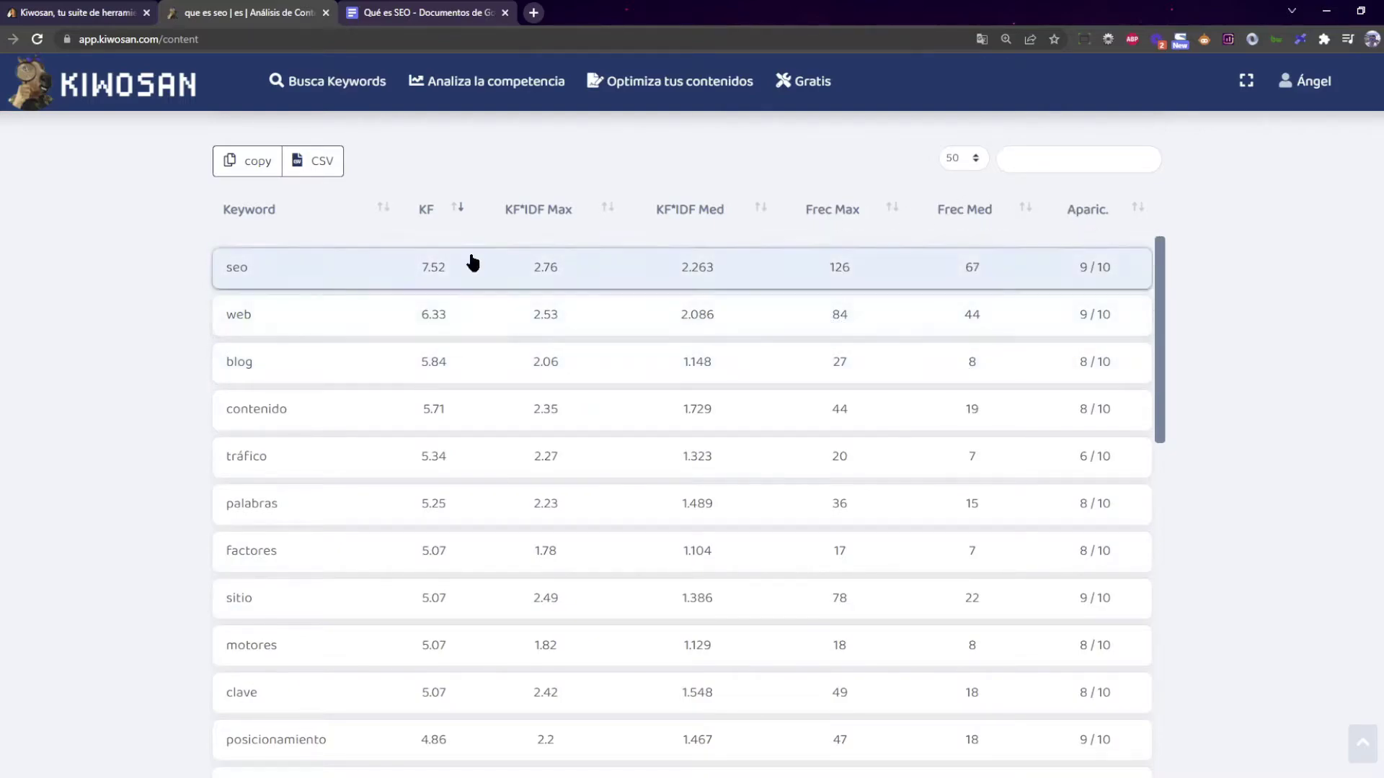
{"action": "scroll", "coordinate": [325, 367], "scroll_direction": "down", "scroll_amount": 5}
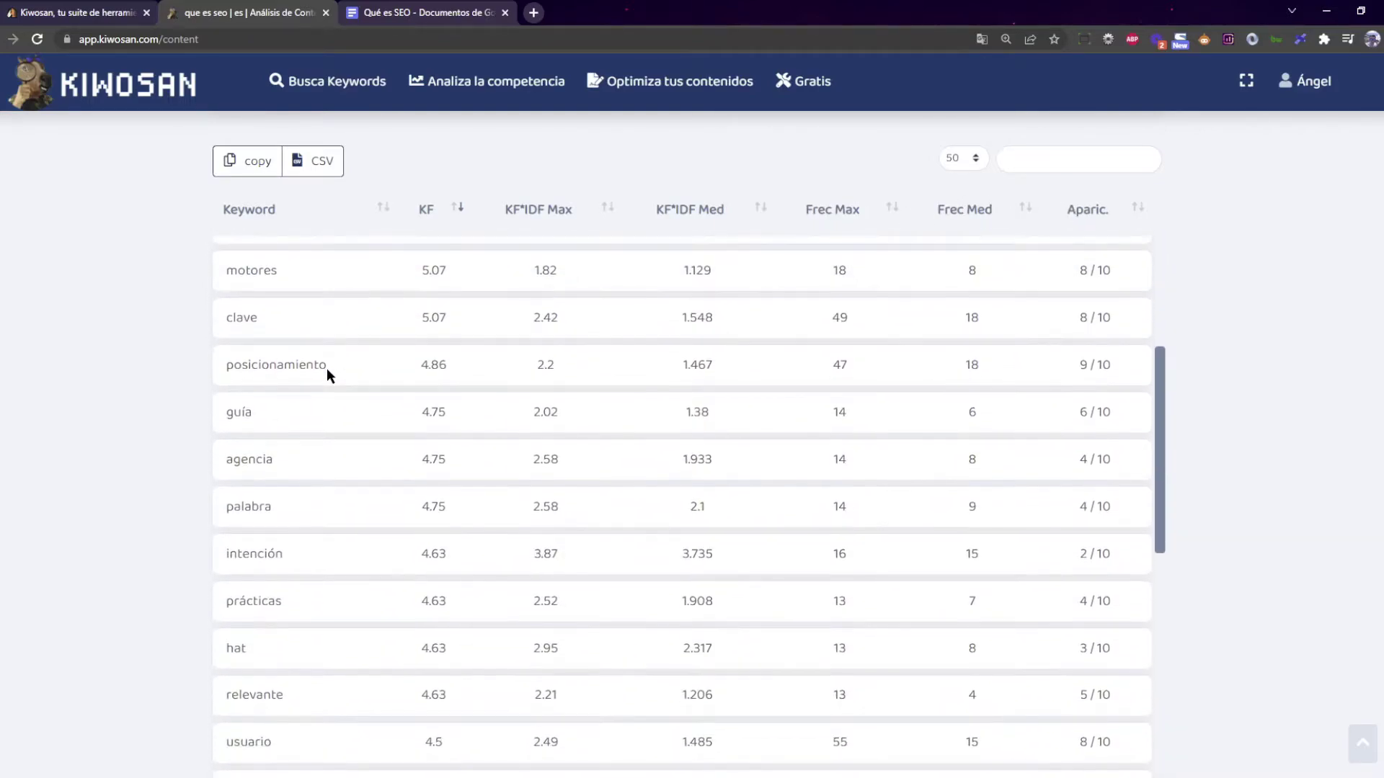
{"action": "scroll", "coordinate": [326, 367], "scroll_direction": "up", "scroll_amount": 3}
{"action": "scroll", "coordinate": [326, 374], "scroll_direction": "up", "scroll_amount": 2}
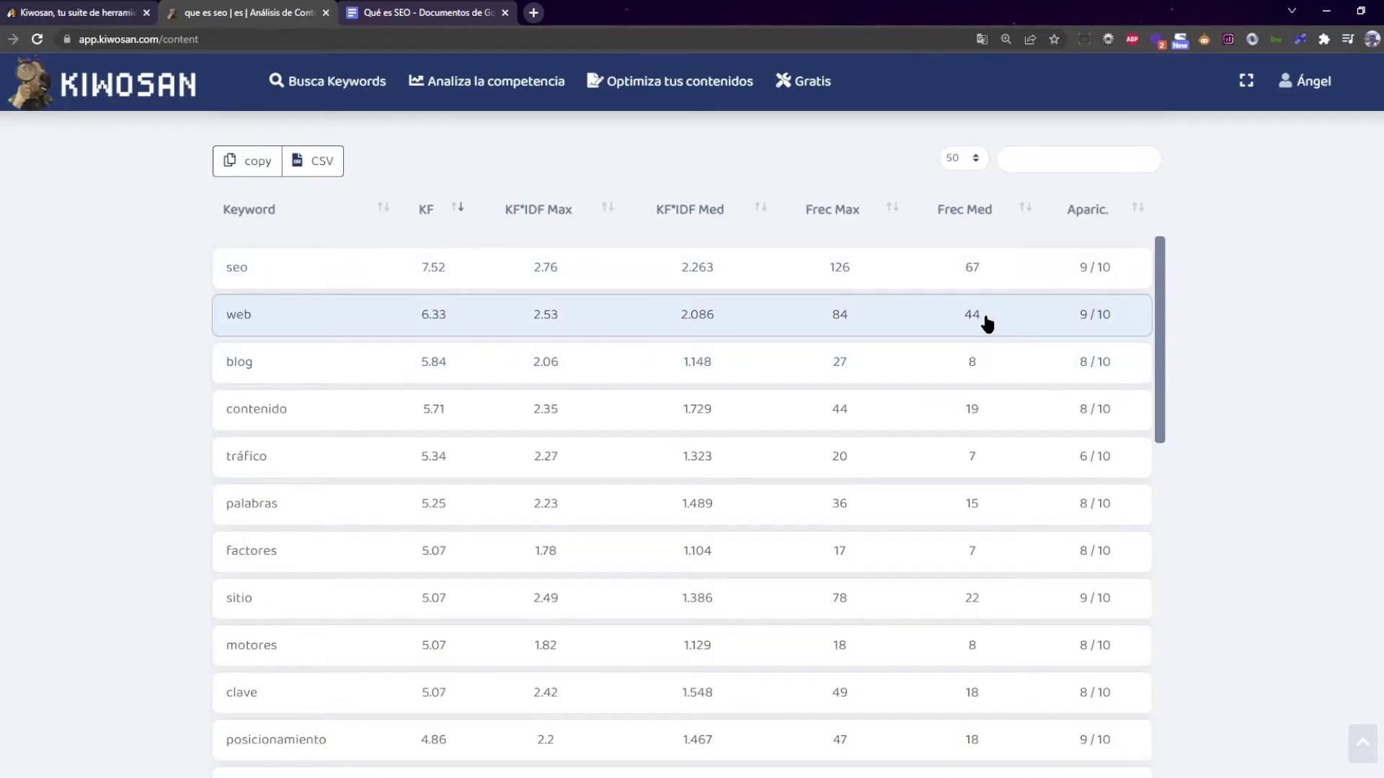
Examine the Análisis de la SERP summary, including its featured fragments and the minimum, maximum and average word counts
{"action": "scroll", "coordinate": [182, 392], "scroll_direction": "down", "scroll_amount": 10}
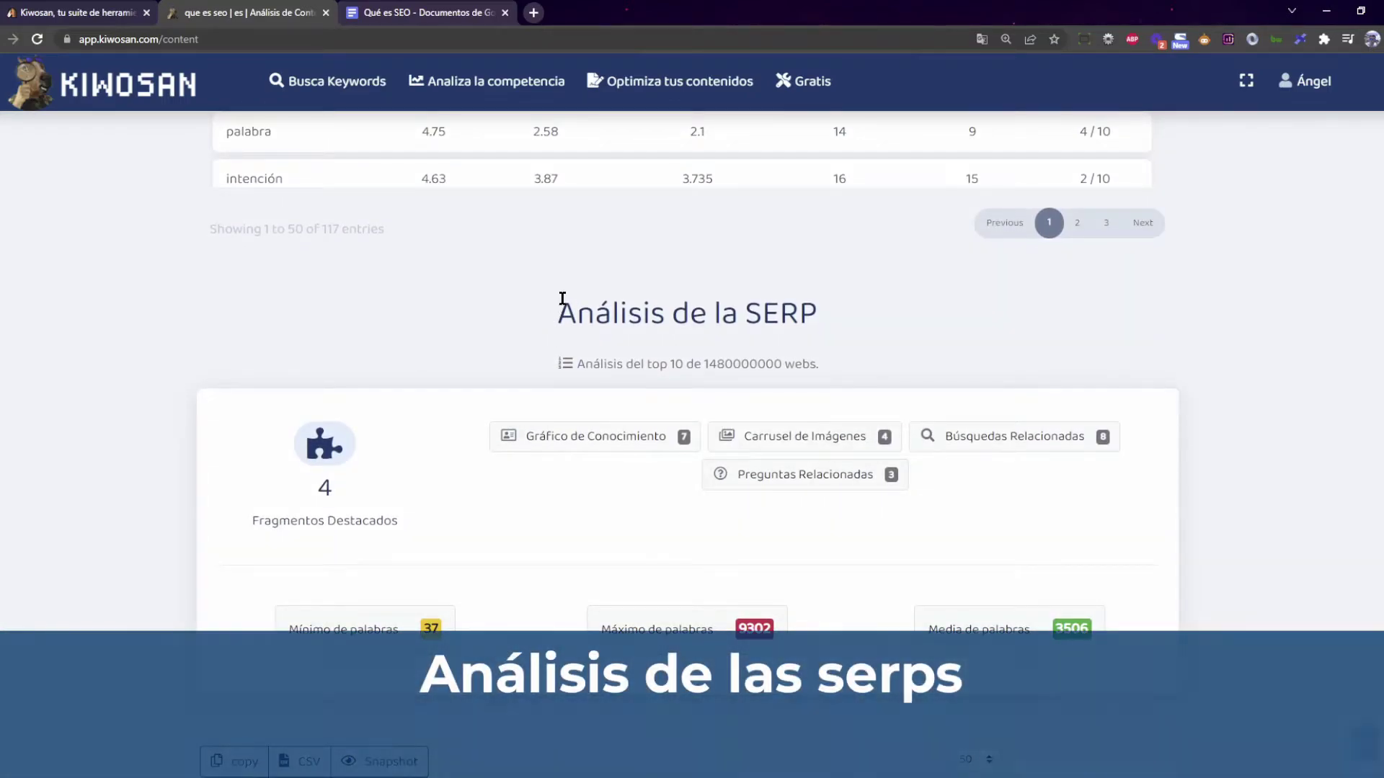
{"action": "scroll", "coordinate": [537, 309], "scroll_direction": "down", "scroll_amount": 2}
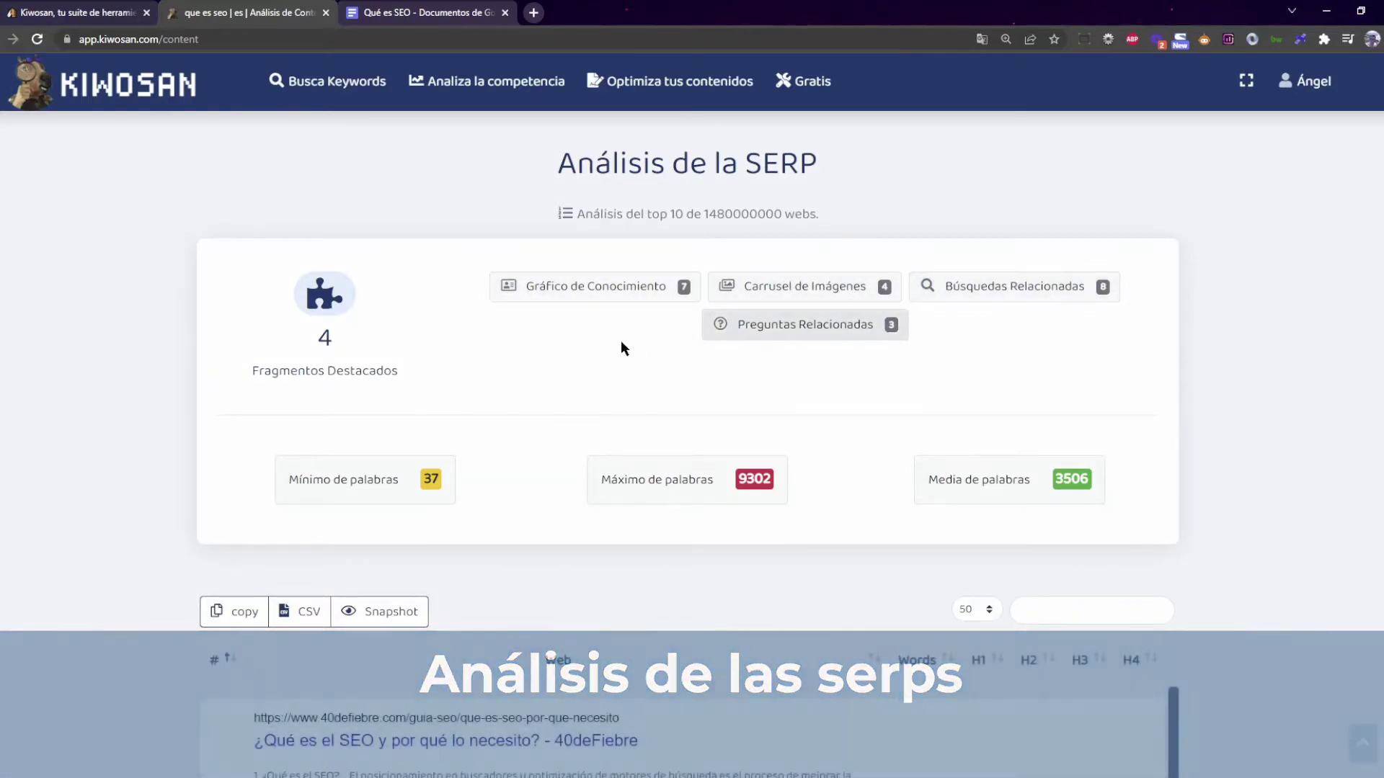
{"action": "scroll", "coordinate": [550, 339], "scroll_direction": "down", "scroll_amount": 1}
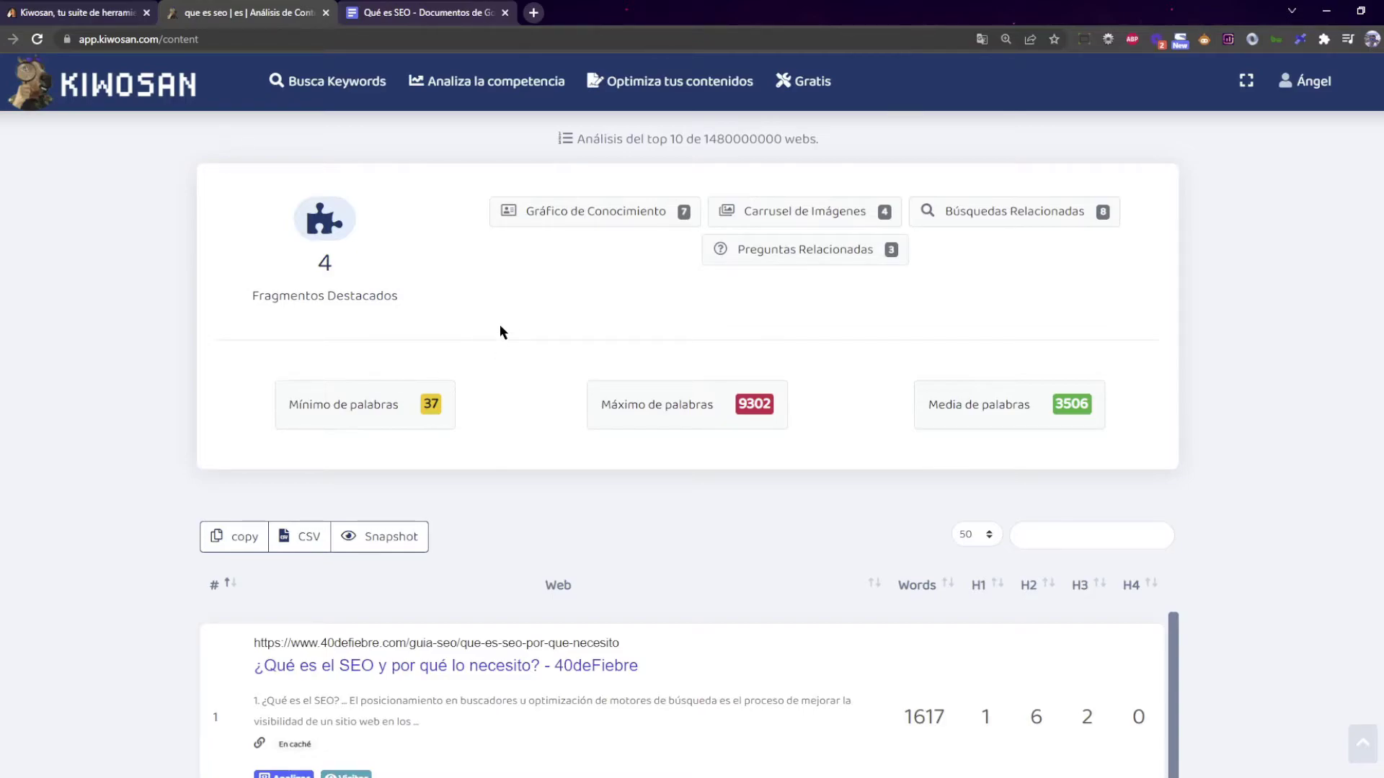
{"action": "scroll", "coordinate": [553, 331], "scroll_direction": "down", "scroll_amount": 1}
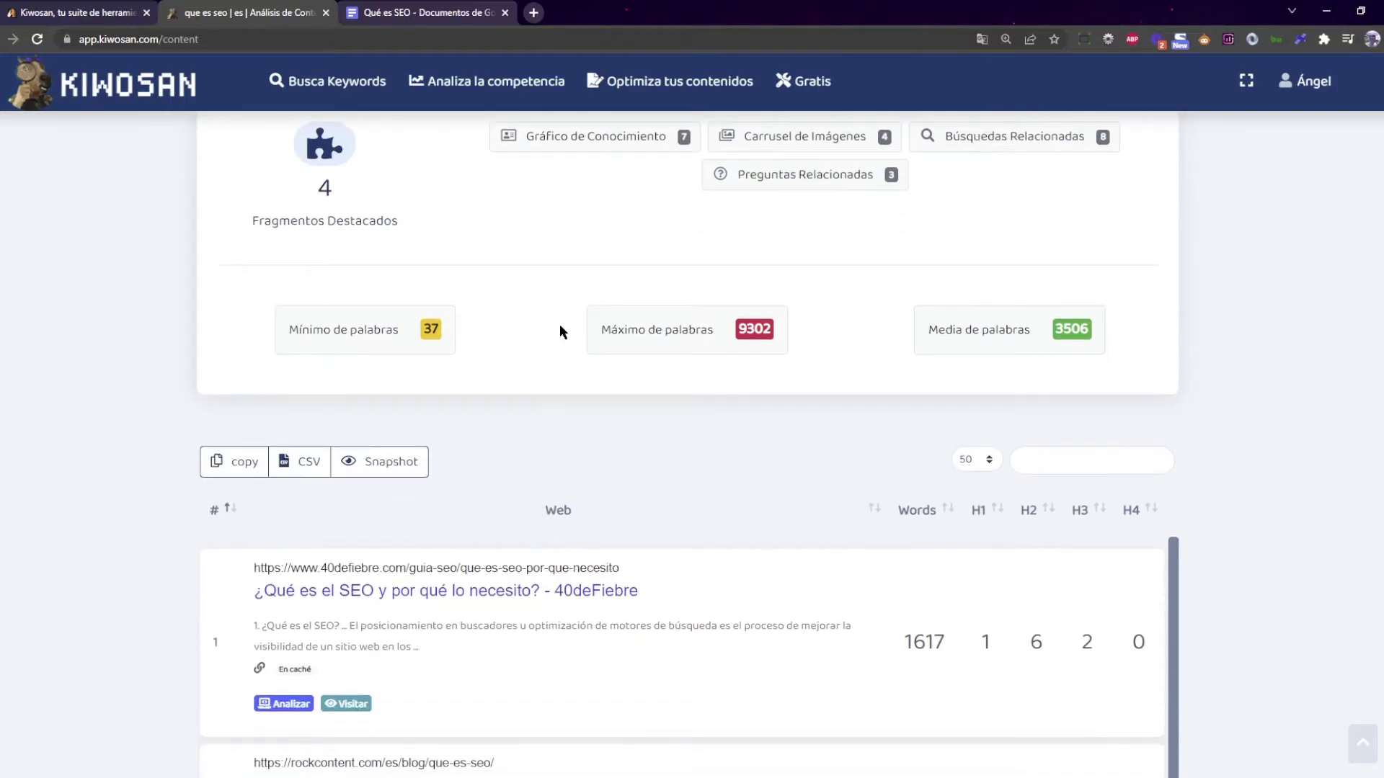
{"action": "scroll", "coordinate": [559, 330], "scroll_direction": "down", "scroll_amount": 1}
{"action": "scroll", "coordinate": [559, 331], "scroll_direction": "up", "scroll_amount": 1}
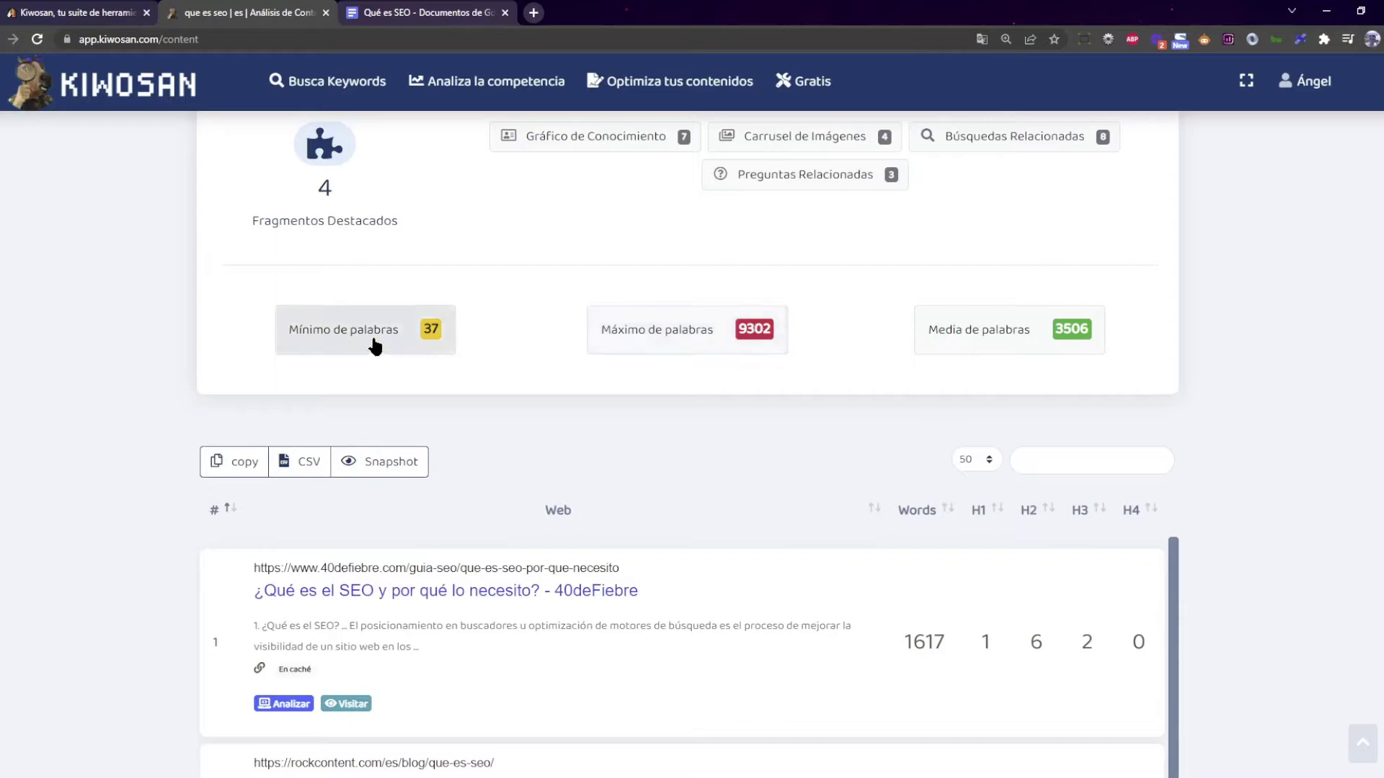
Compare the word counts of the top-ranked pages with the minimum, maximum and average in the SERP summary
{"action": "scroll", "coordinate": [470, 452], "scroll_direction": "down", "scroll_amount": 2}
{"action": "scroll", "coordinate": [494, 454], "scroll_direction": "down", "scroll_amount": 3}
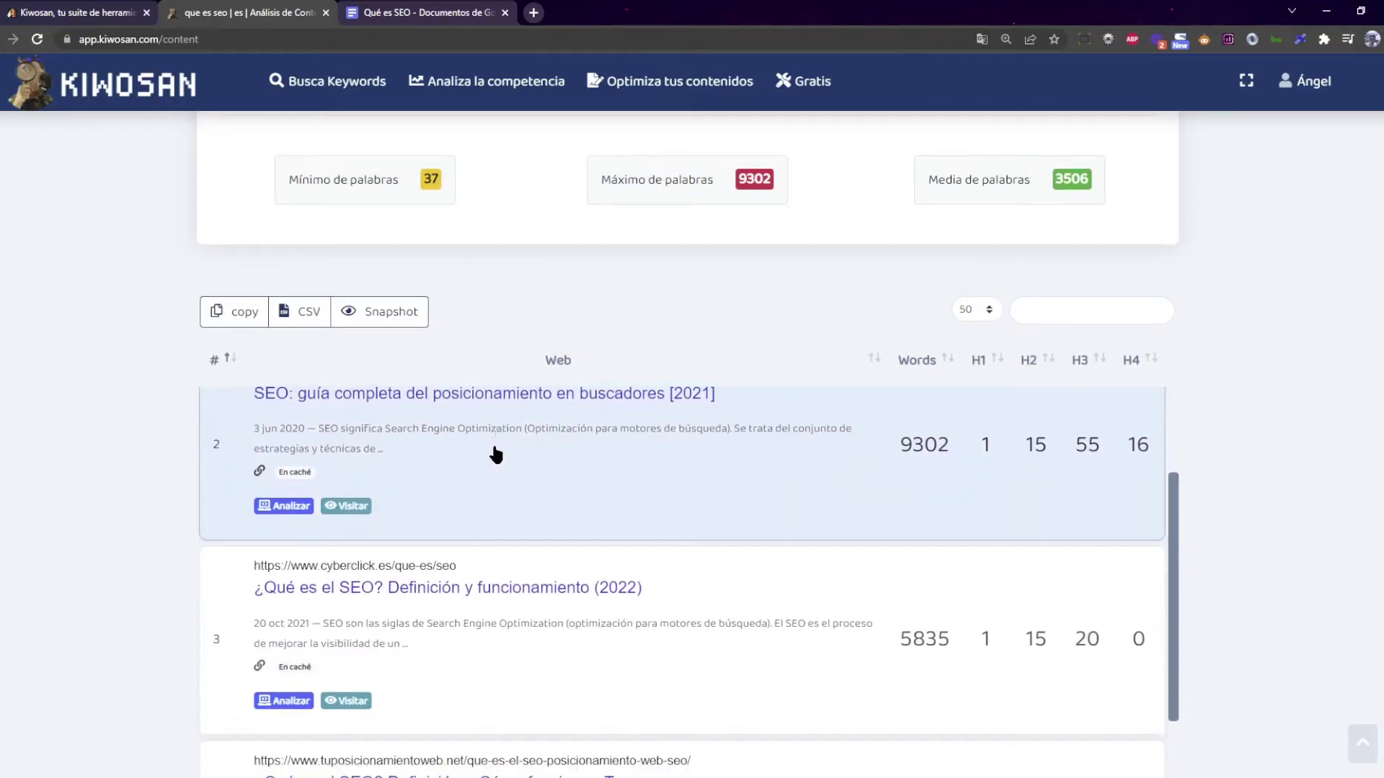
{"action": "scroll", "coordinate": [496, 454], "scroll_direction": "up", "scroll_amount": 6}
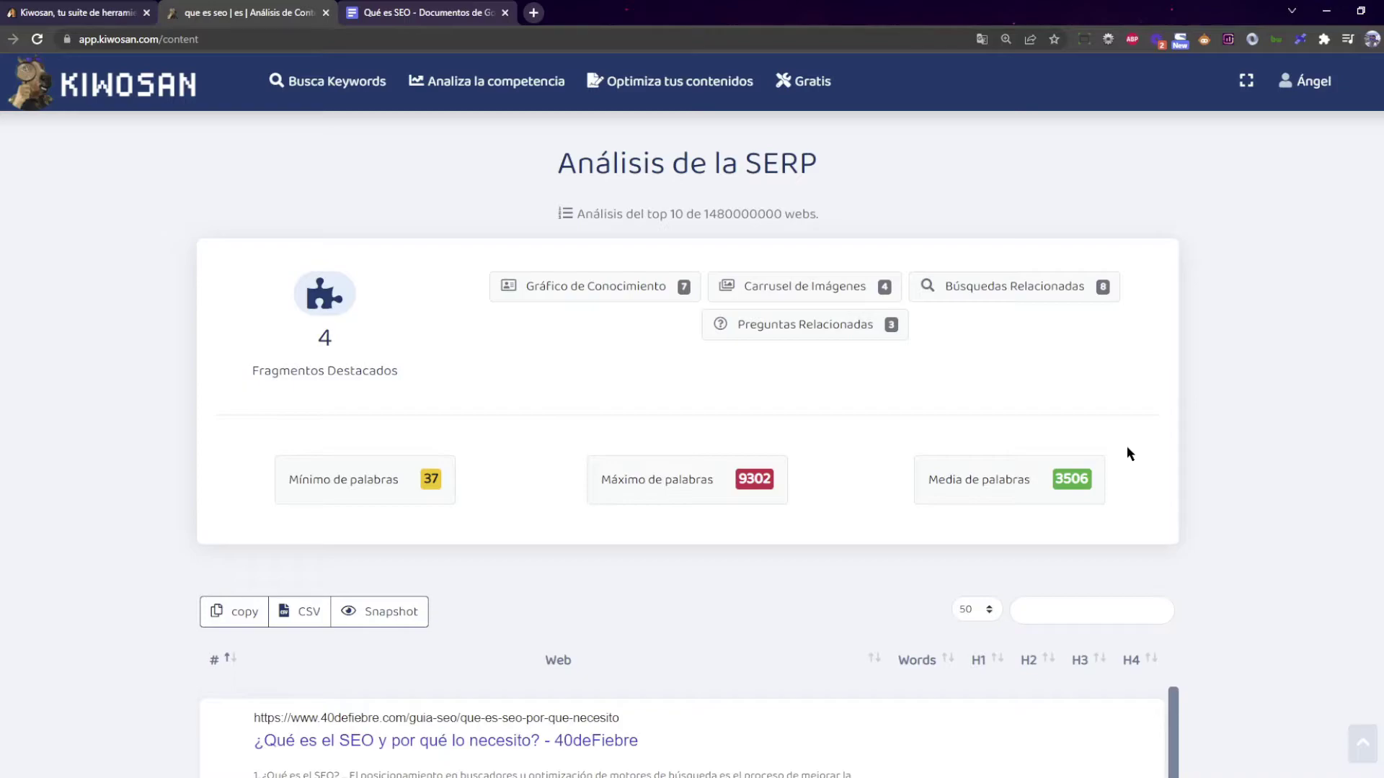
{"action": "scroll", "coordinate": [1081, 446], "scroll_direction": "down", "scroll_amount": 1}
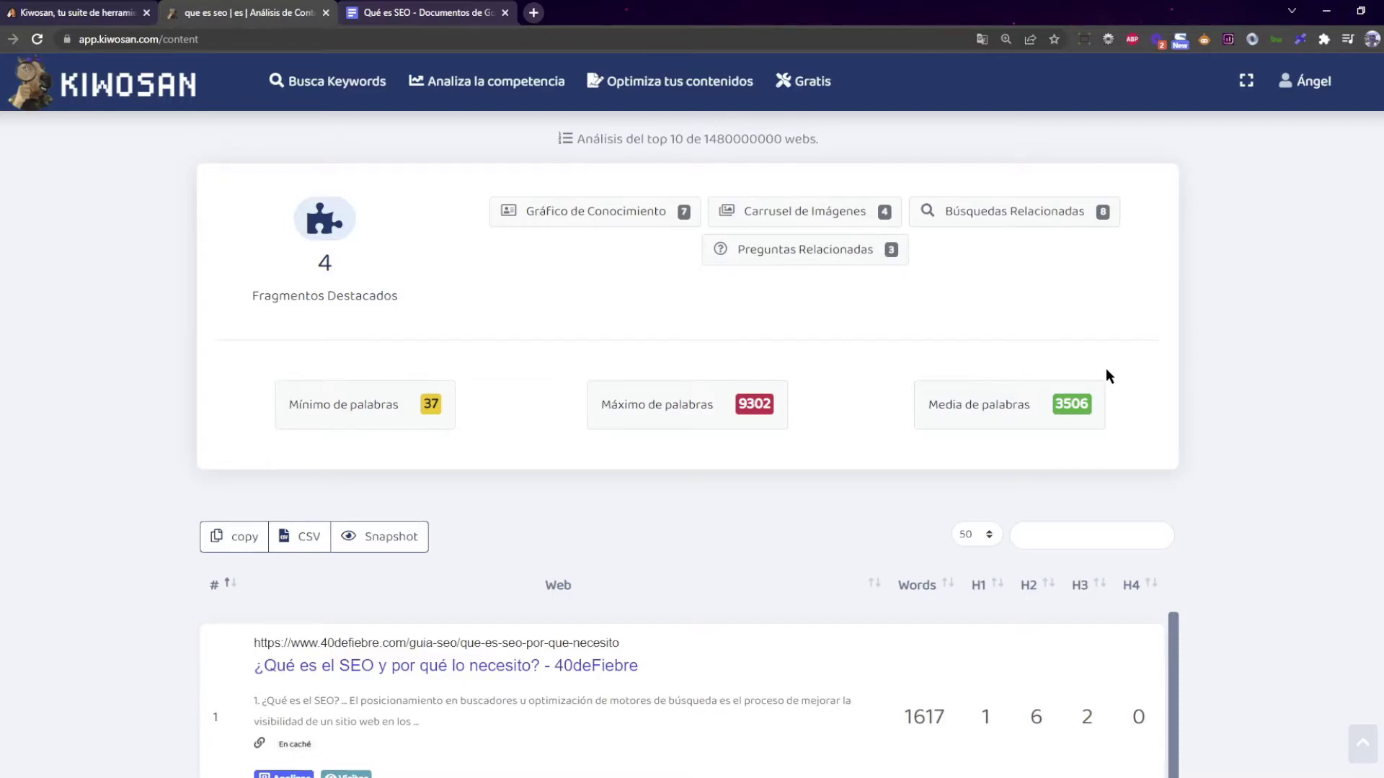
{"action": "scroll", "coordinate": [1110, 369], "scroll_direction": "up", "scroll_amount": 2}
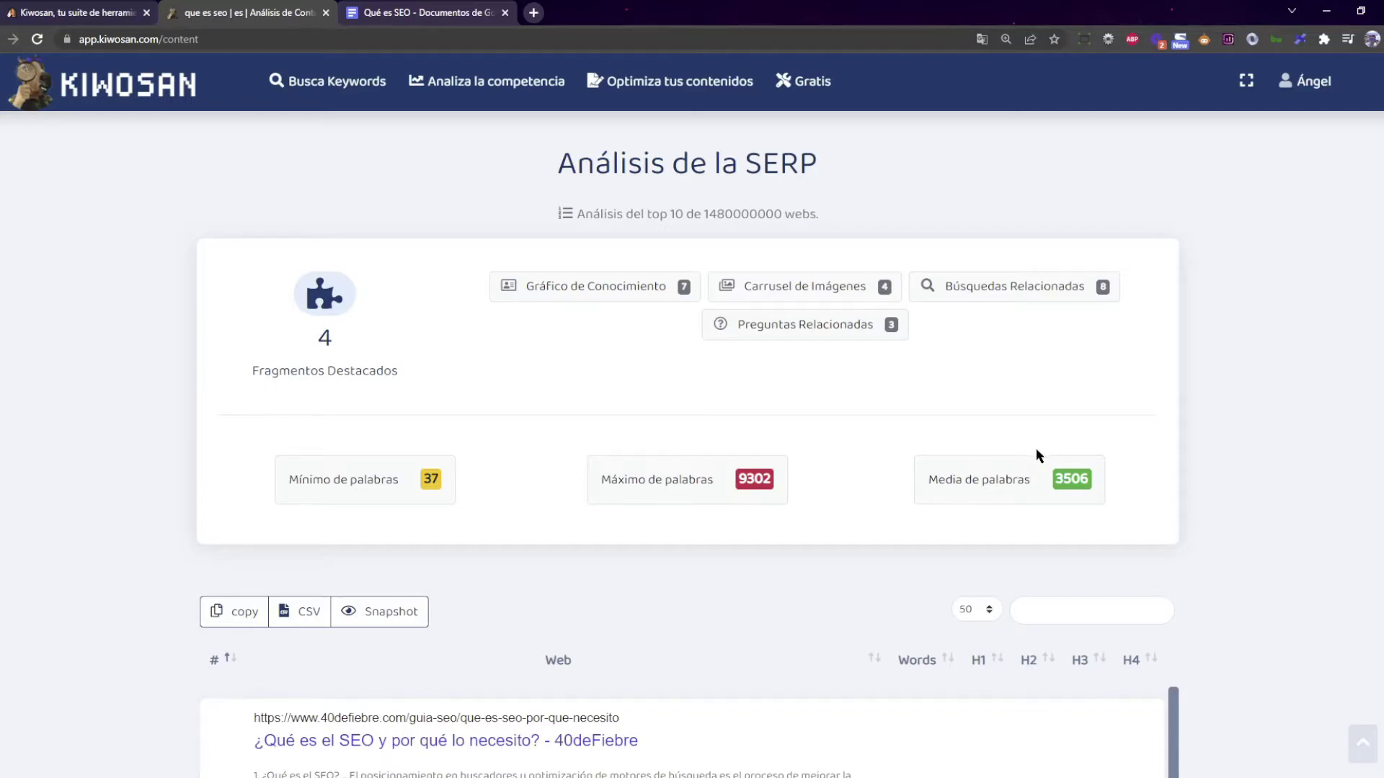
{"action": "scroll", "coordinate": [1038, 423], "scroll_direction": "down", "scroll_amount": 2}
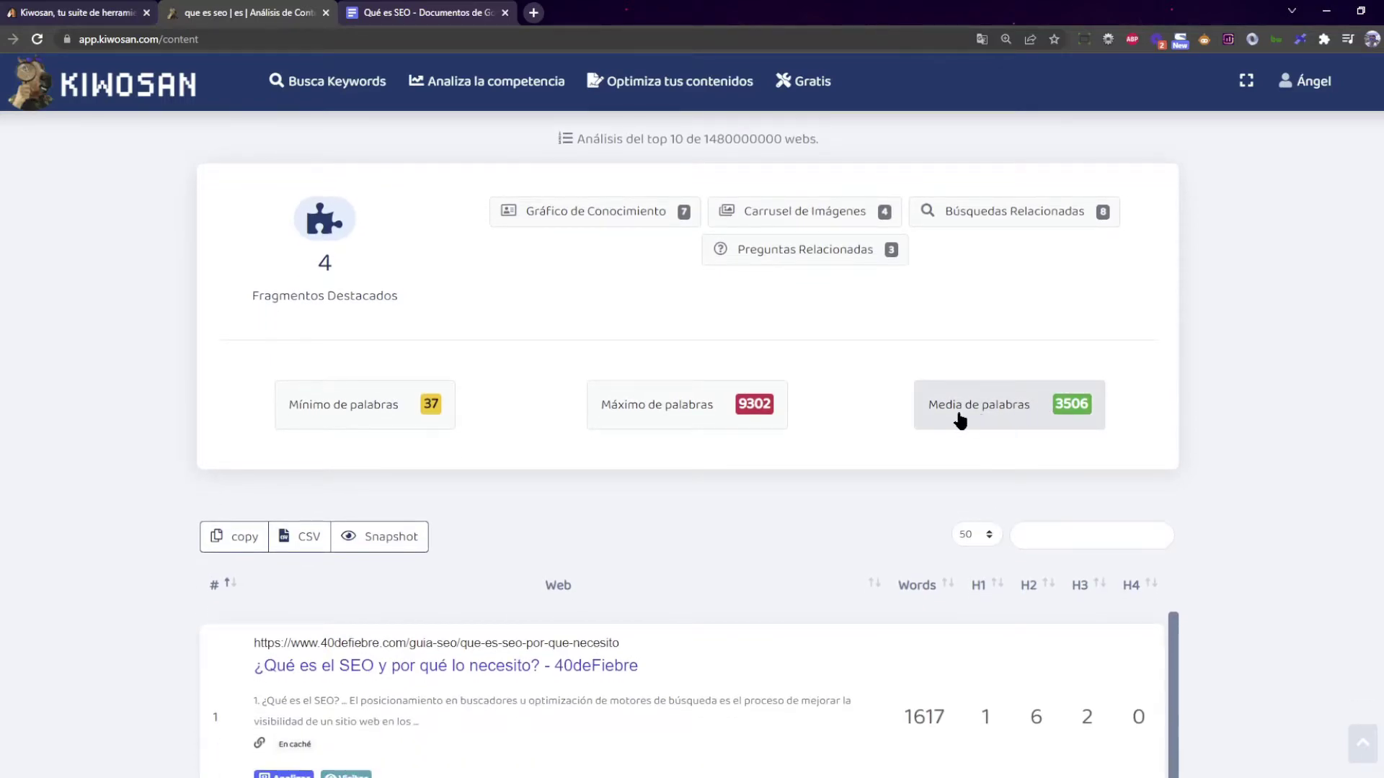
Examine the first entries of the SERP results table with their Words and H1 to H4 columns
{"action": "scroll", "coordinate": [1201, 465], "scroll_direction": "down", "scroll_amount": 1}
{"action": "scroll", "coordinate": [1276, 472], "scroll_direction": "down", "scroll_amount": 1}
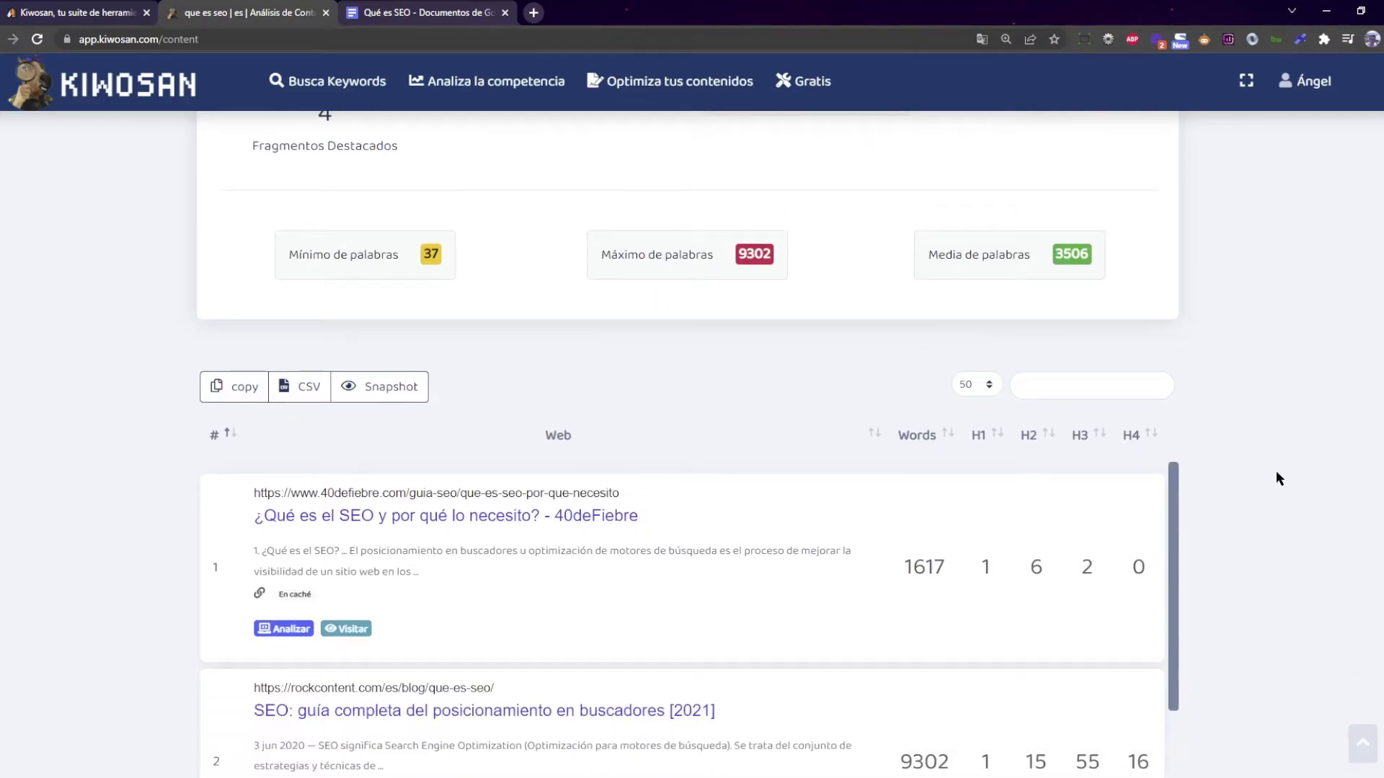
{"action": "scroll", "coordinate": [1278, 478], "scroll_direction": "down", "scroll_amount": 3}
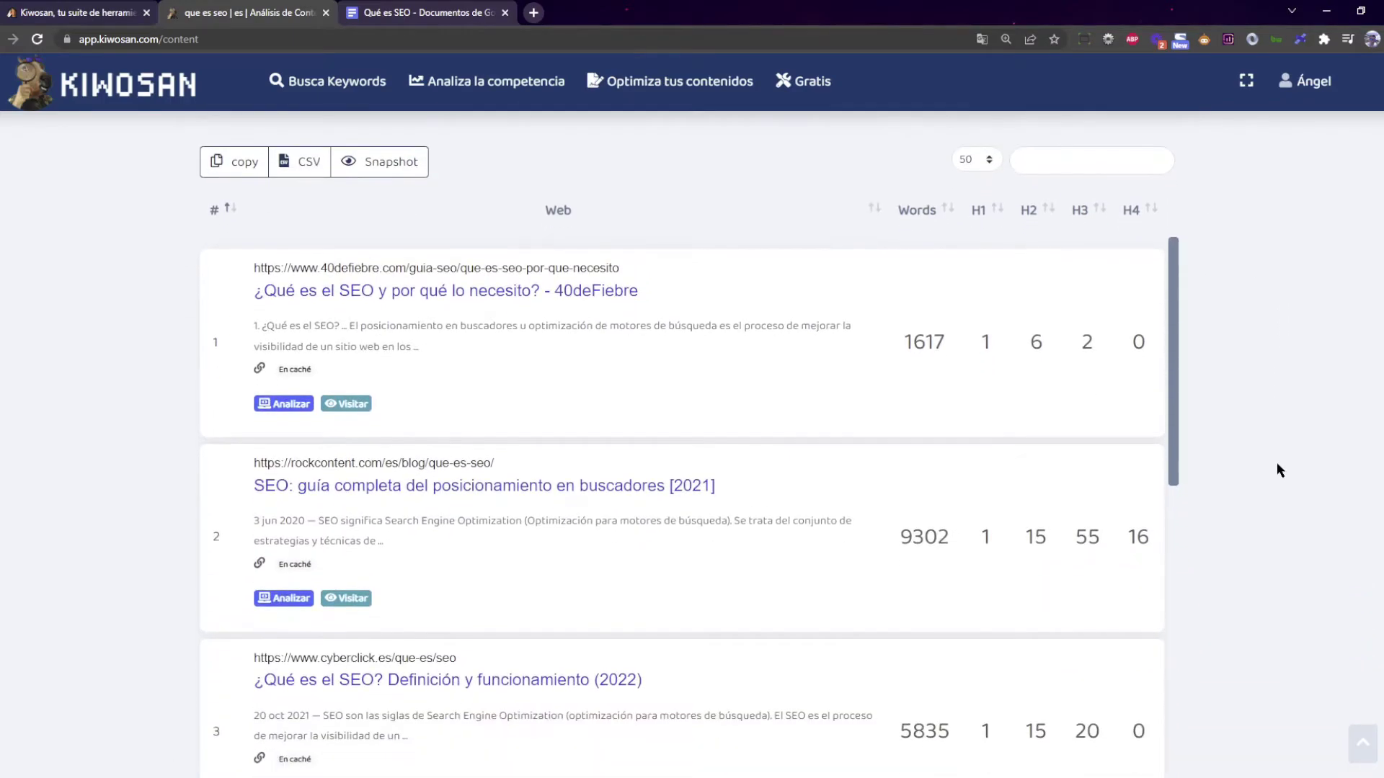
{"action": "scroll", "coordinate": [1277, 456], "scroll_direction": "down", "scroll_amount": 1}
{"action": "scroll", "coordinate": [1278, 455], "scroll_direction": "up", "scroll_amount": 1}
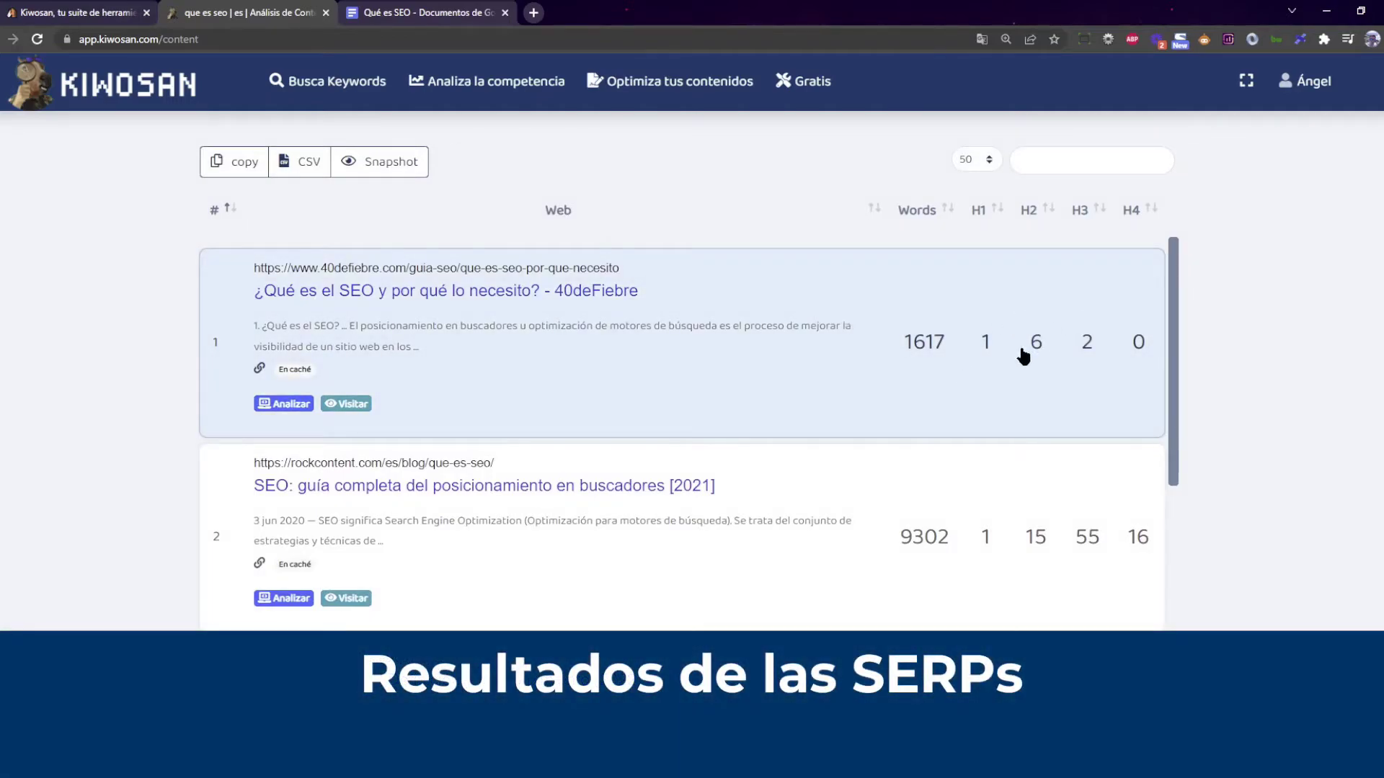
{"action": "scroll", "coordinate": [819, 374], "scroll_direction": "up", "scroll_amount": 1}
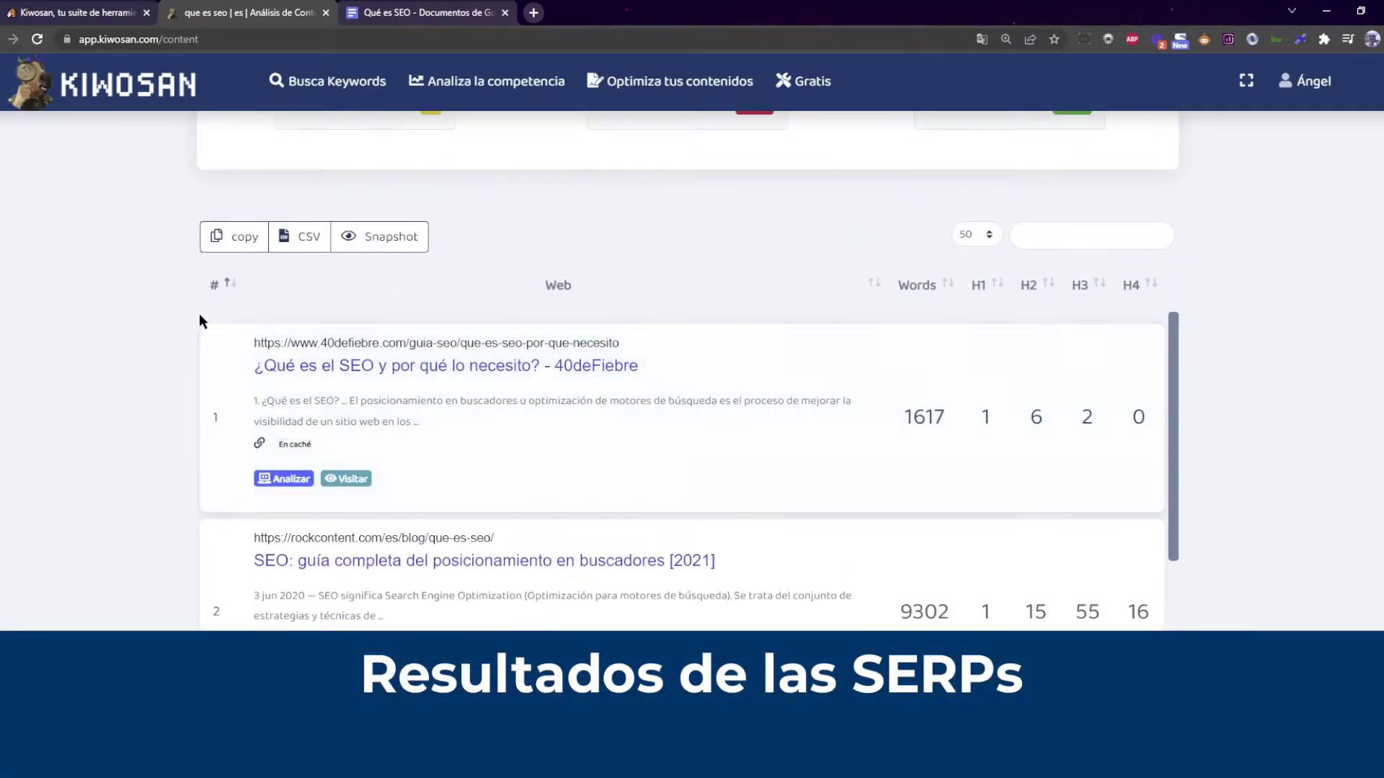
{"action": "scroll", "coordinate": [145, 351], "scroll_direction": "down", "scroll_amount": 1}
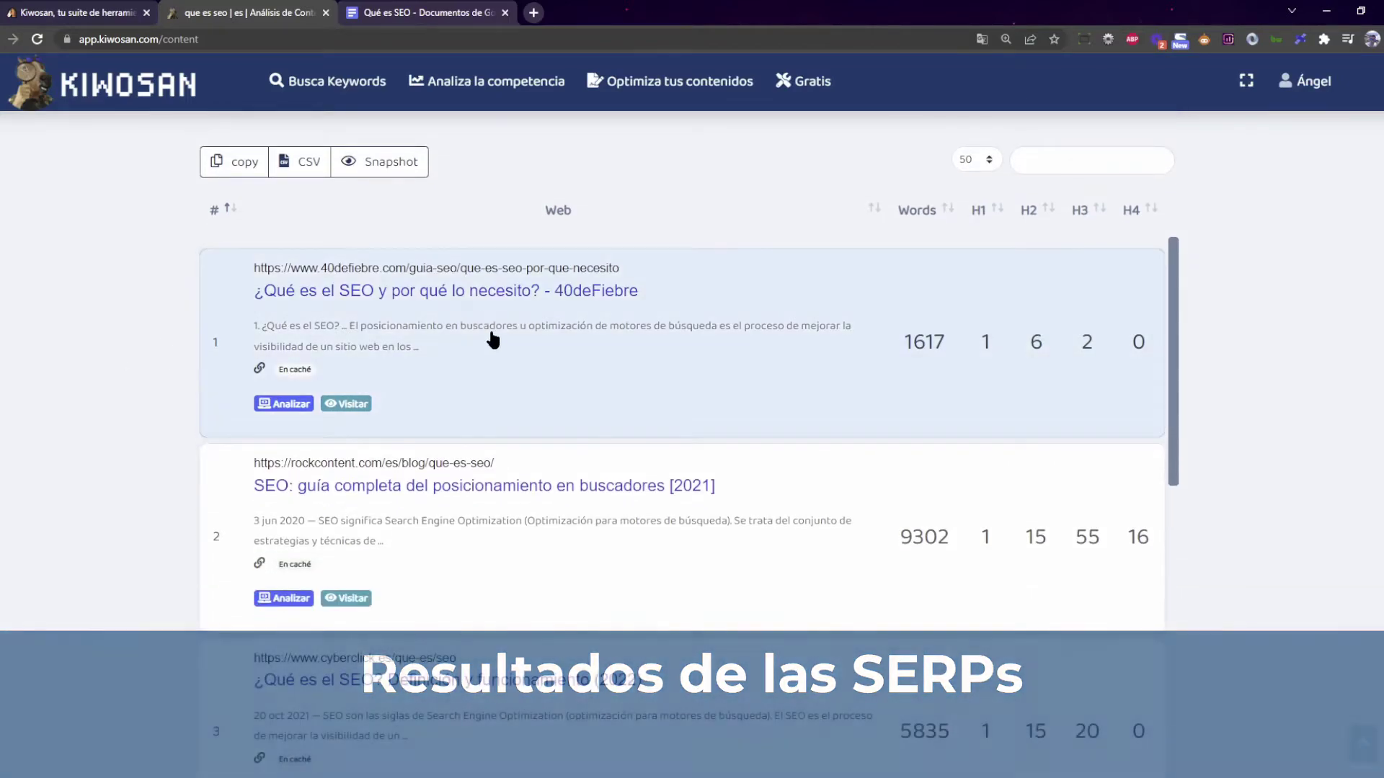
Look through the remaining ranked pages in the SERP results table down to its end
{"action": "scroll", "coordinate": [543, 442], "scroll_direction": "down", "scroll_amount": 5}
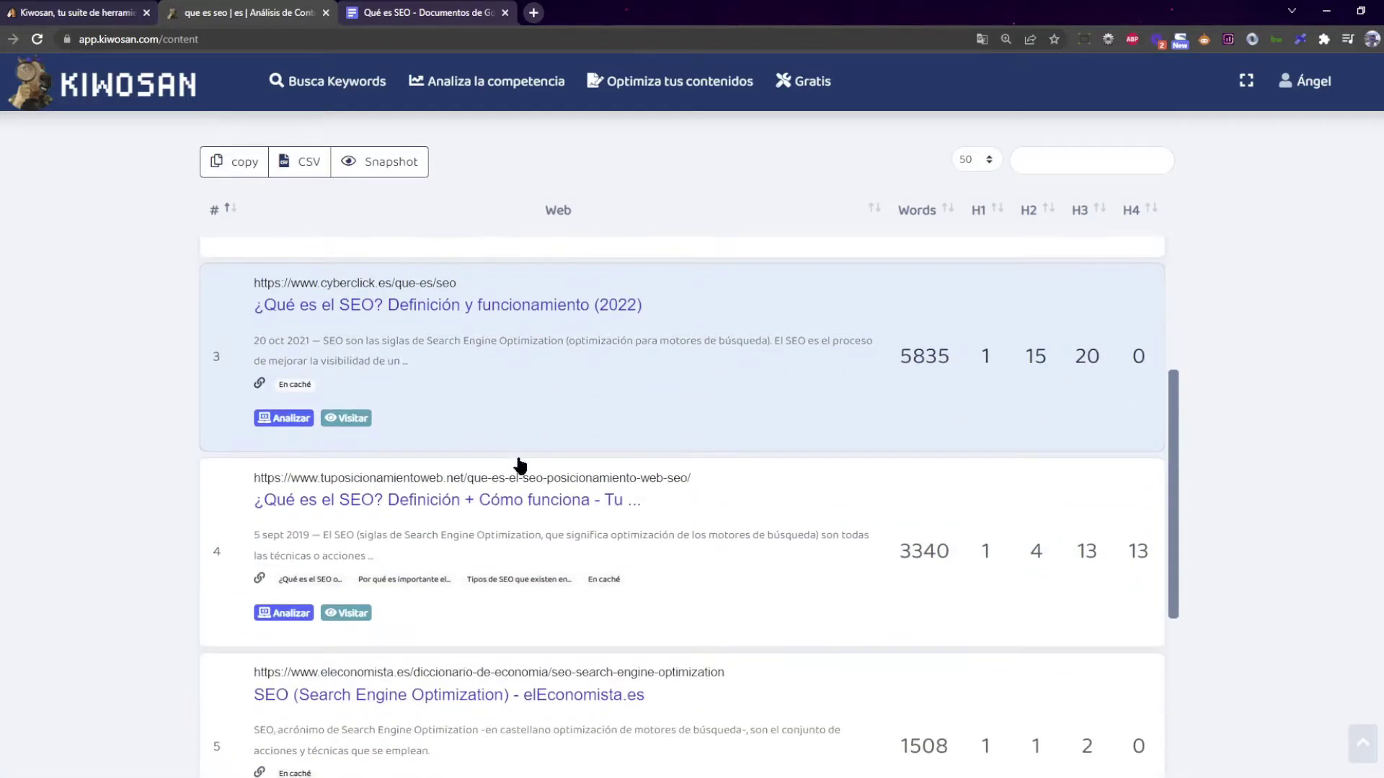
{"action": "scroll", "coordinate": [519, 465], "scroll_direction": "down", "scroll_amount": 6}
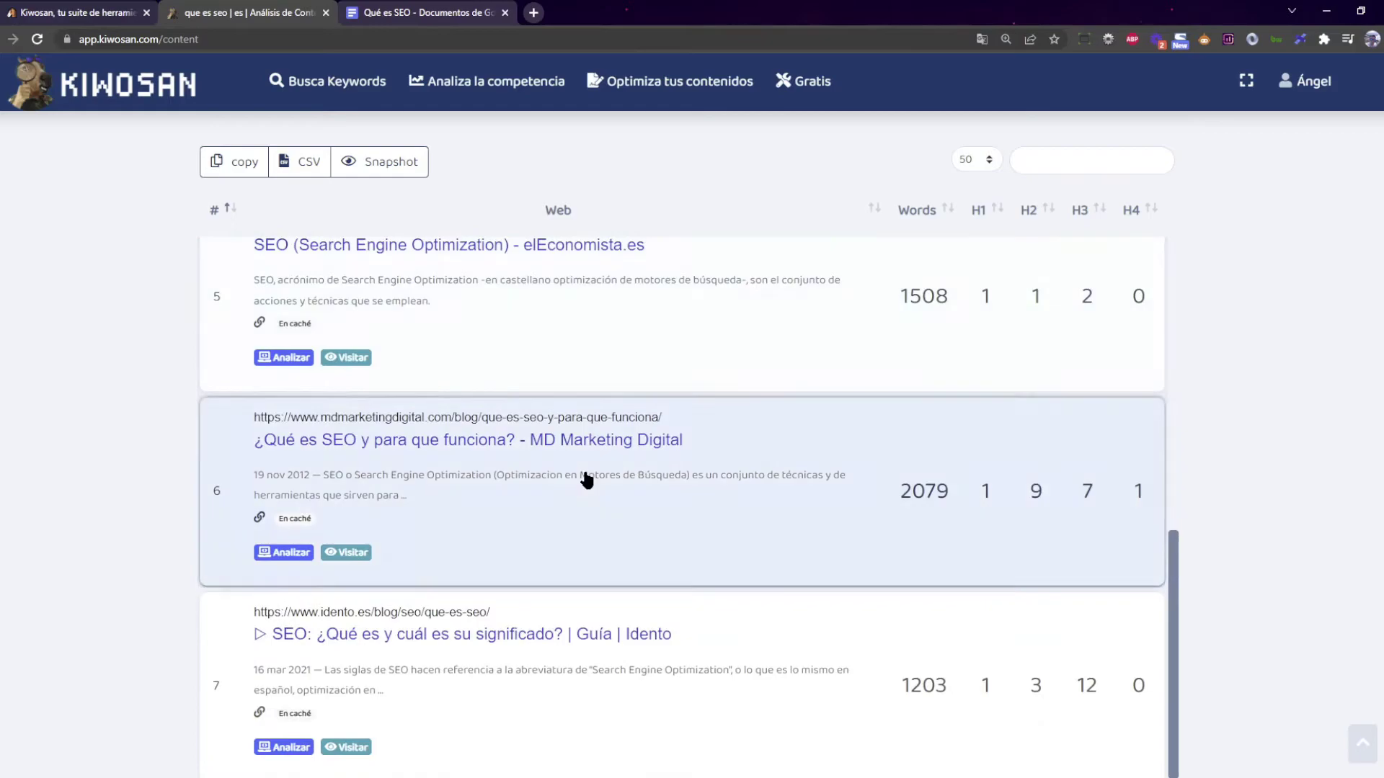
{"action": "scroll", "coordinate": [586, 480], "scroll_direction": "down", "scroll_amount": 7}
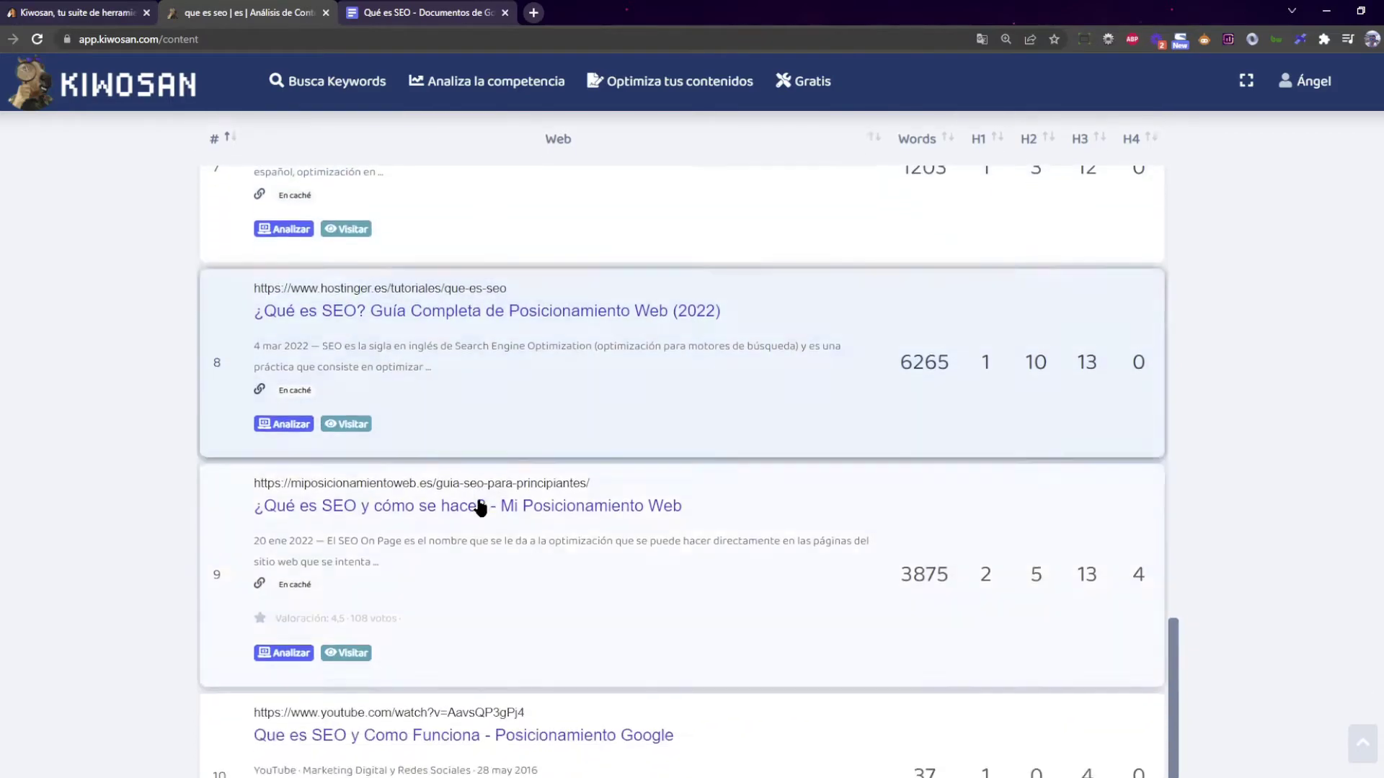
{"action": "scroll", "coordinate": [481, 508], "scroll_direction": "down", "scroll_amount": 4}
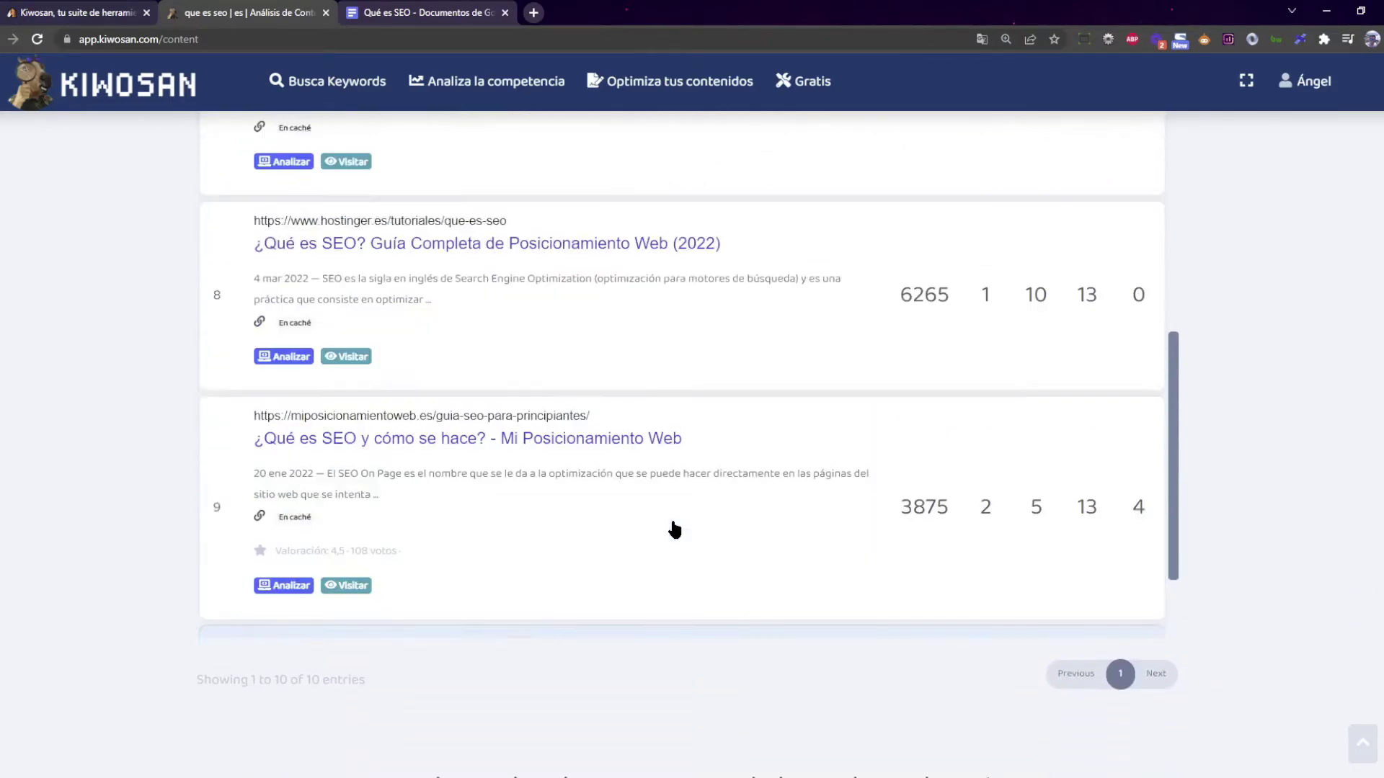
Examine the word and heading counts of the pages ranked 8 to 10 in the SERP results table
{"action": "scroll", "coordinate": [675, 530], "scroll_direction": "up", "scroll_amount": 10}
{"action": "scroll", "coordinate": [680, 494], "scroll_direction": "down", "scroll_amount": 10}
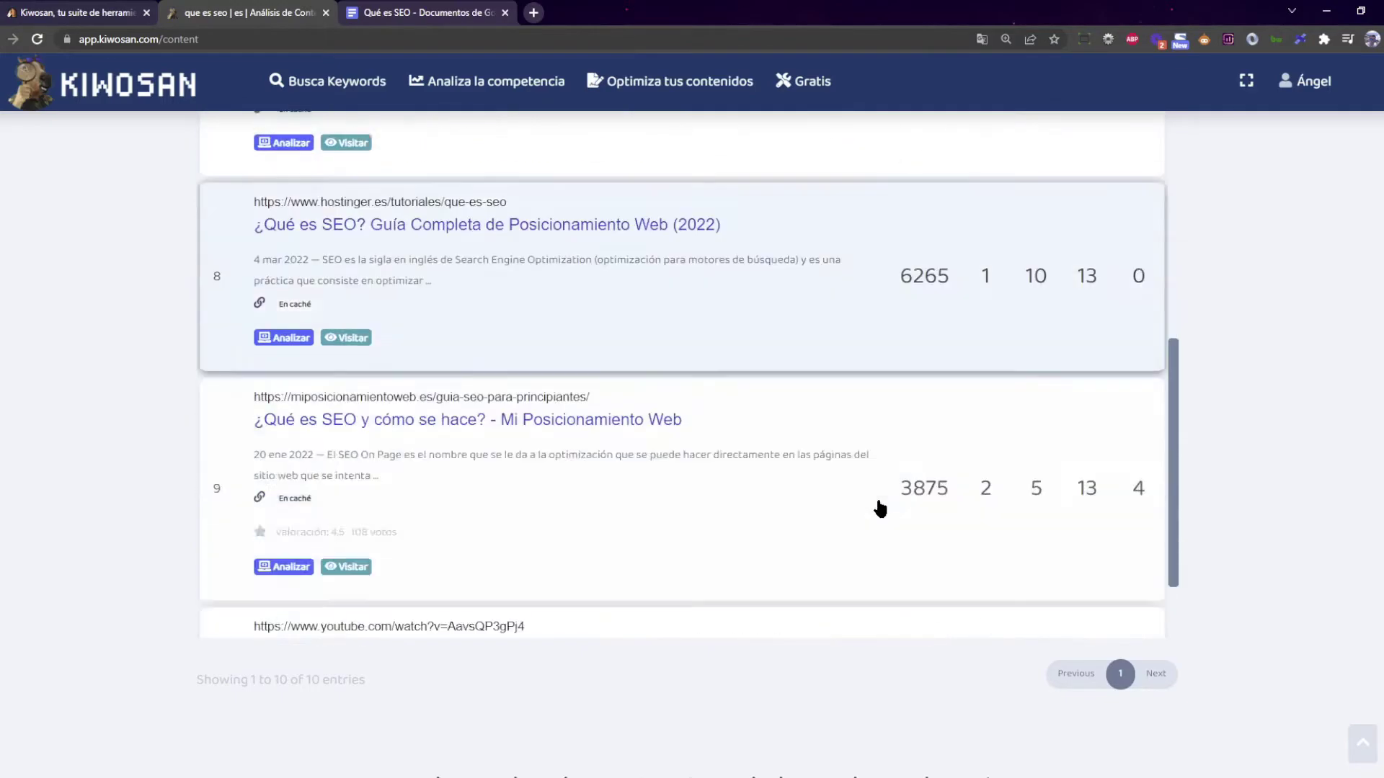
{"action": "scroll", "coordinate": [879, 507], "scroll_direction": "down", "scroll_amount": 2}
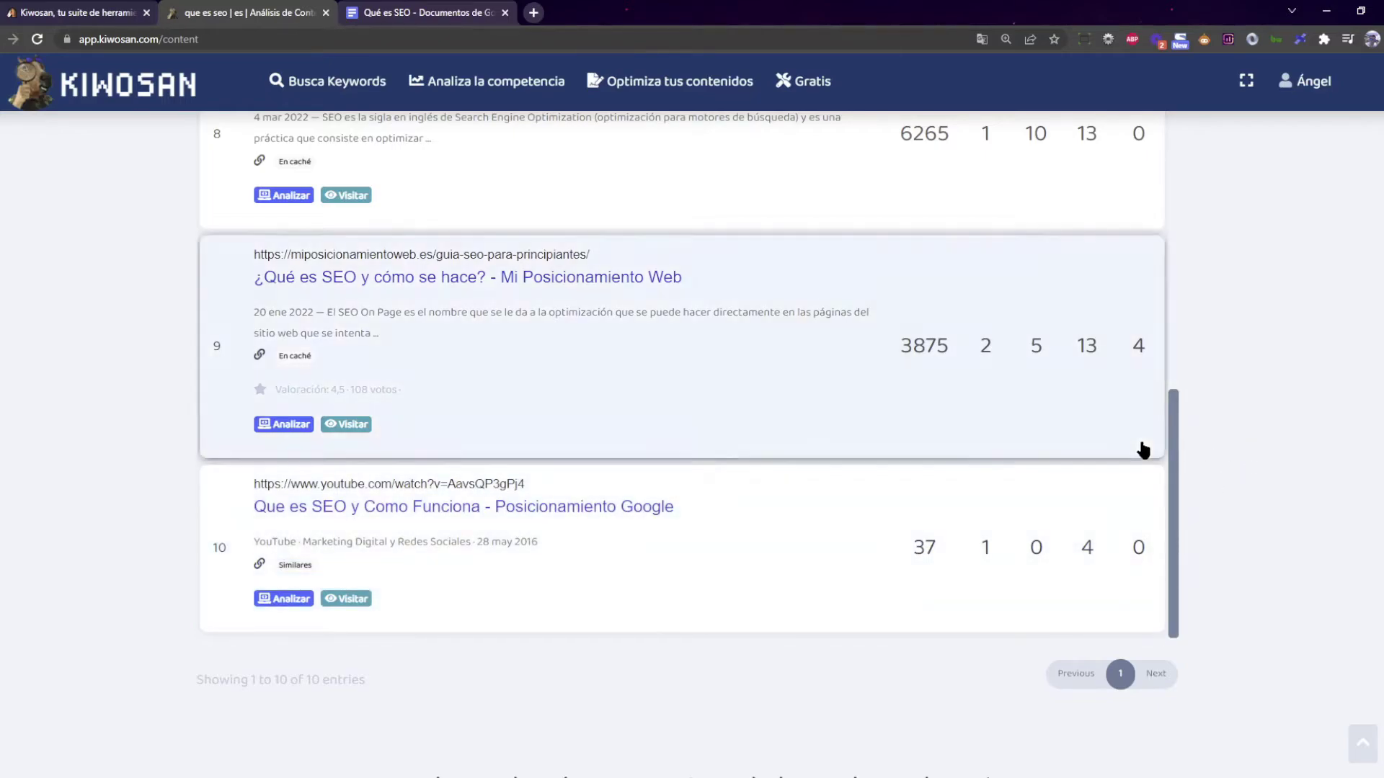
{"action": "scroll", "coordinate": [1093, 503], "scroll_direction": "up", "scroll_amount": 2}
{"action": "scroll", "coordinate": [991, 526], "scroll_direction": "down", "scroll_amount": 2}
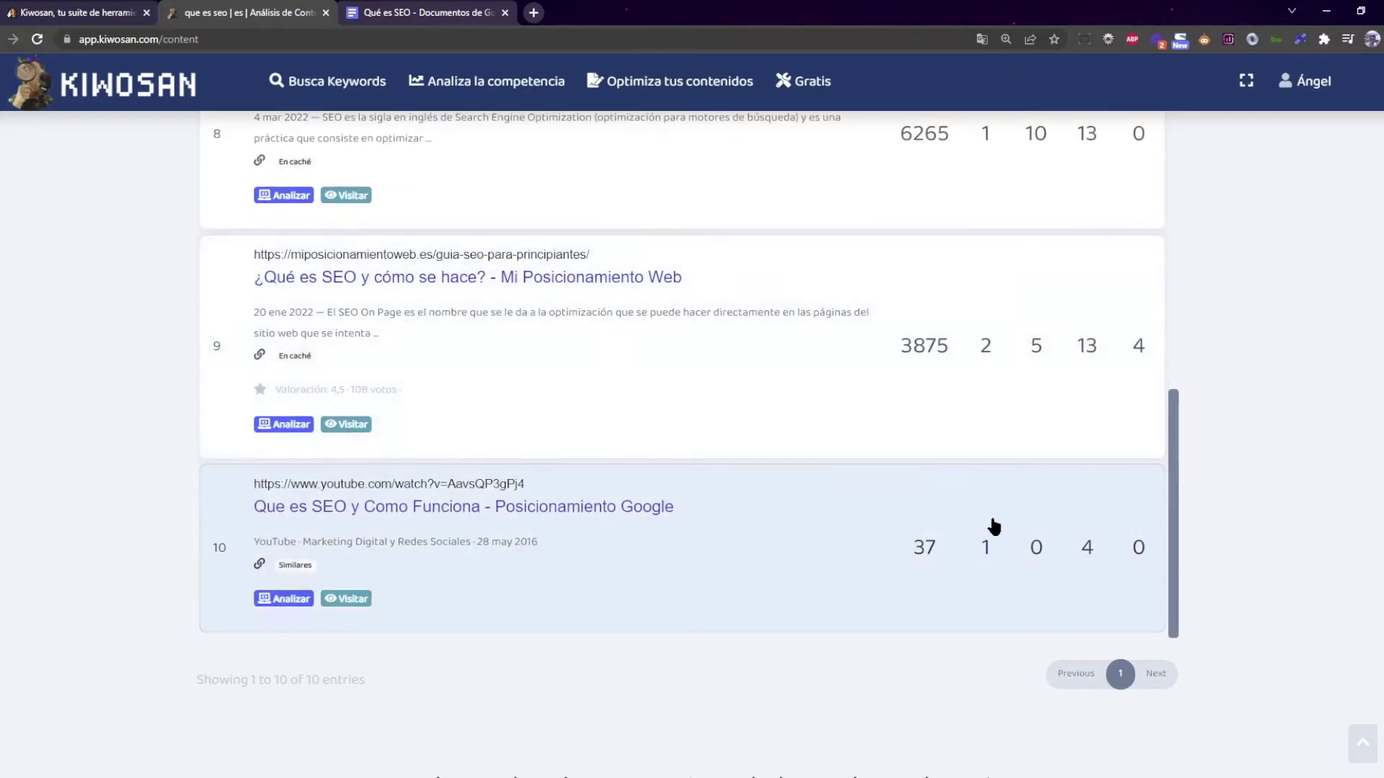
{"action": "scroll", "coordinate": [1013, 516], "scroll_direction": "up", "scroll_amount": 2}
{"action": "scroll", "coordinate": [1080, 468], "scroll_direction": "down", "scroll_amount": 2}
Compare the word counts of the higher-ranked pages with the Media de palabras value in the SERP summary
{"action": "scroll", "coordinate": [997, 454], "scroll_direction": "up", "scroll_amount": 6}
{"action": "scroll", "coordinate": [998, 455], "scroll_direction": "up", "scroll_amount": 13}
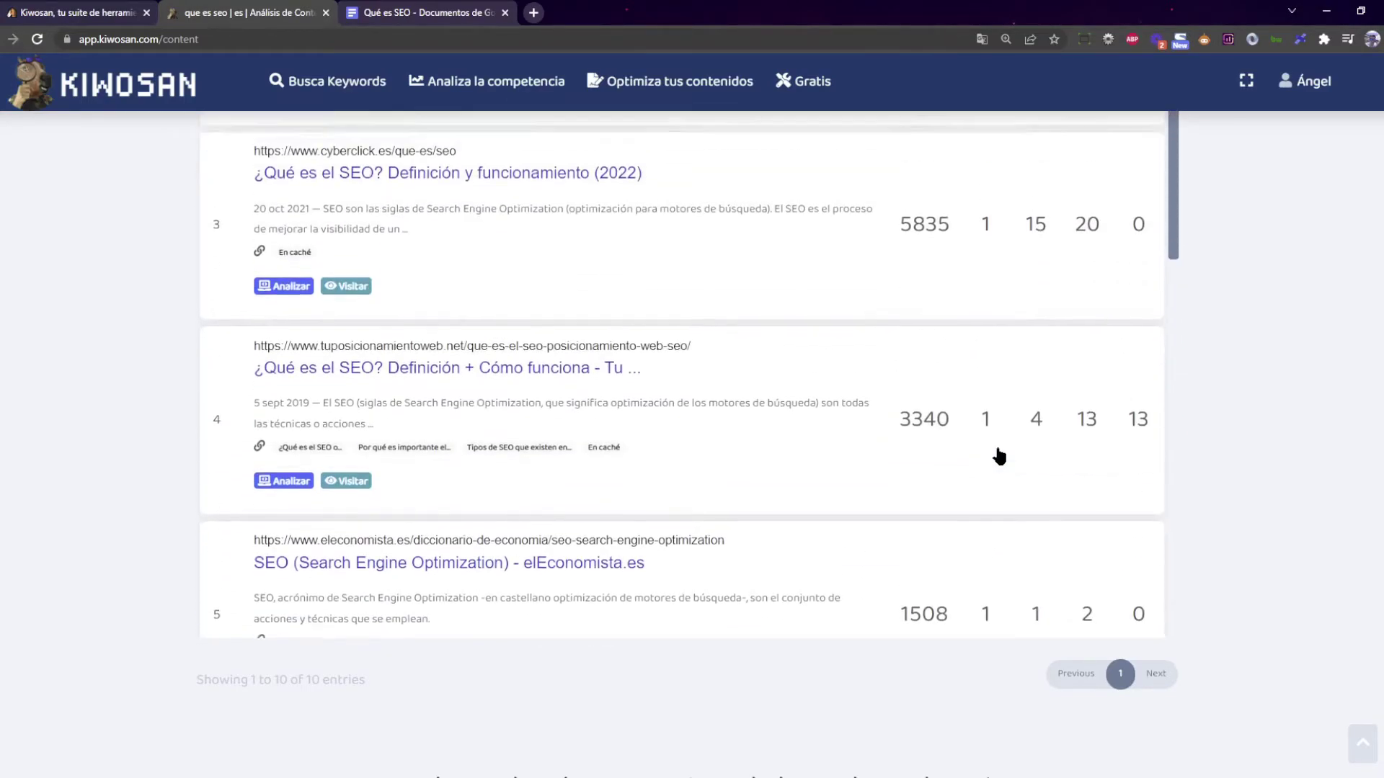
{"action": "scroll", "coordinate": [969, 361], "scroll_direction": "up", "scroll_amount": 1}
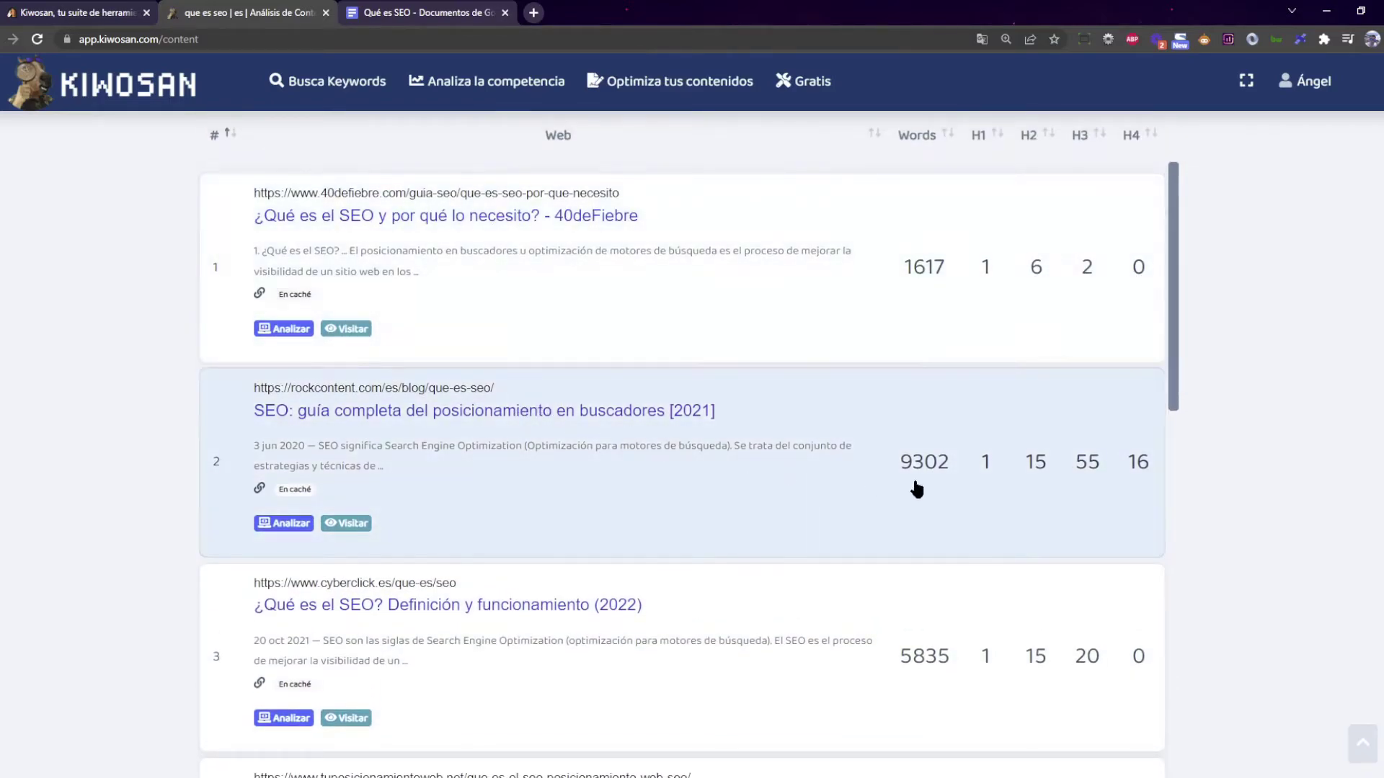
{"action": "scroll", "coordinate": [933, 470], "scroll_direction": "down", "scroll_amount": 10}
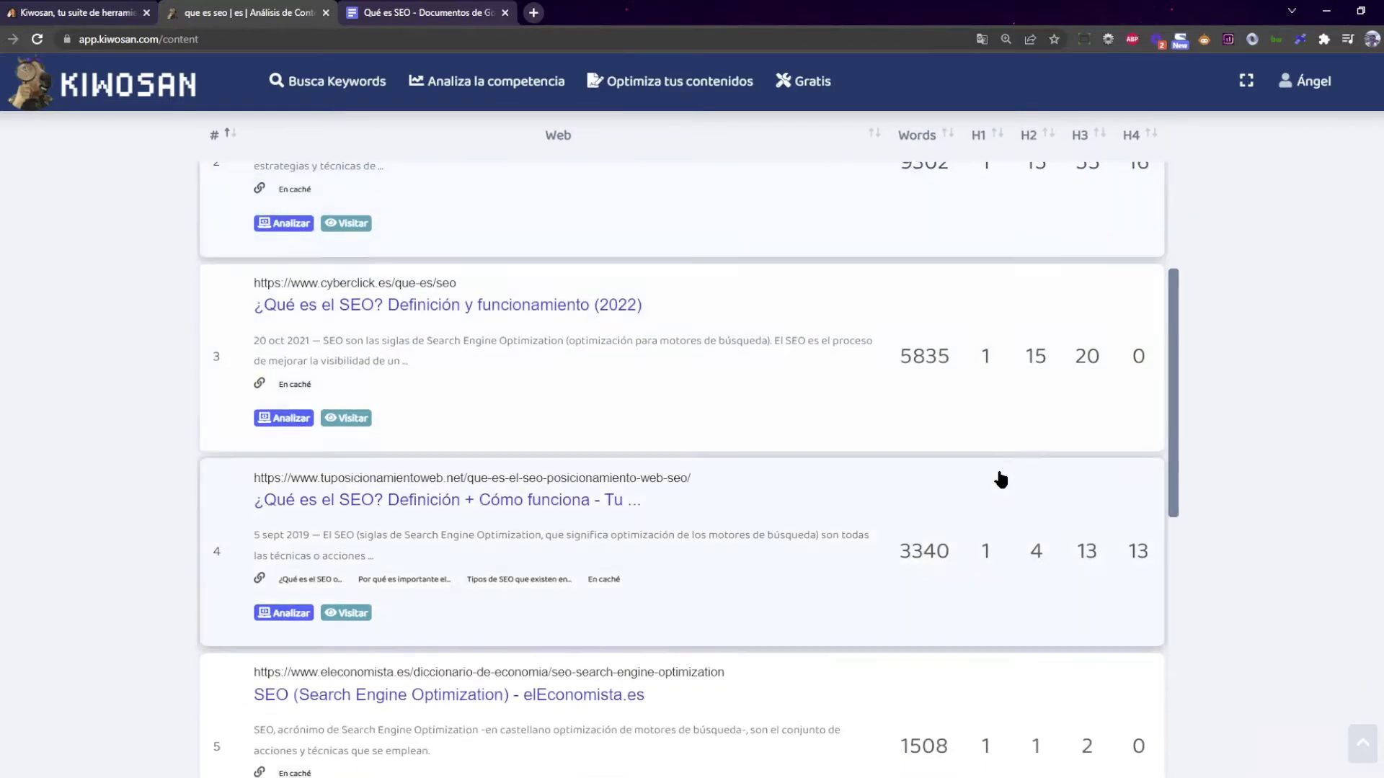
{"action": "scroll", "coordinate": [989, 481], "scroll_direction": "down", "scroll_amount": 3}
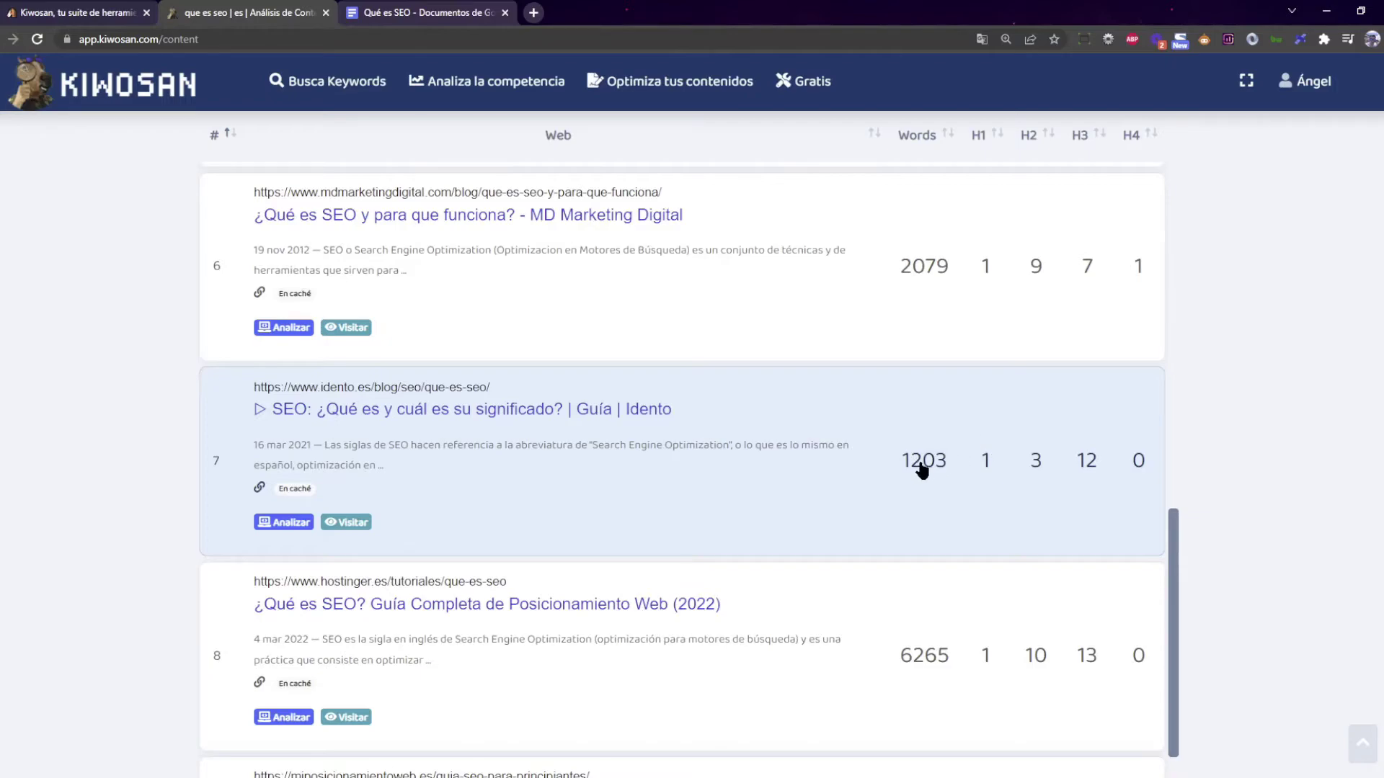
{"action": "scroll", "coordinate": [1017, 463], "scroll_direction": "up", "scroll_amount": 12}
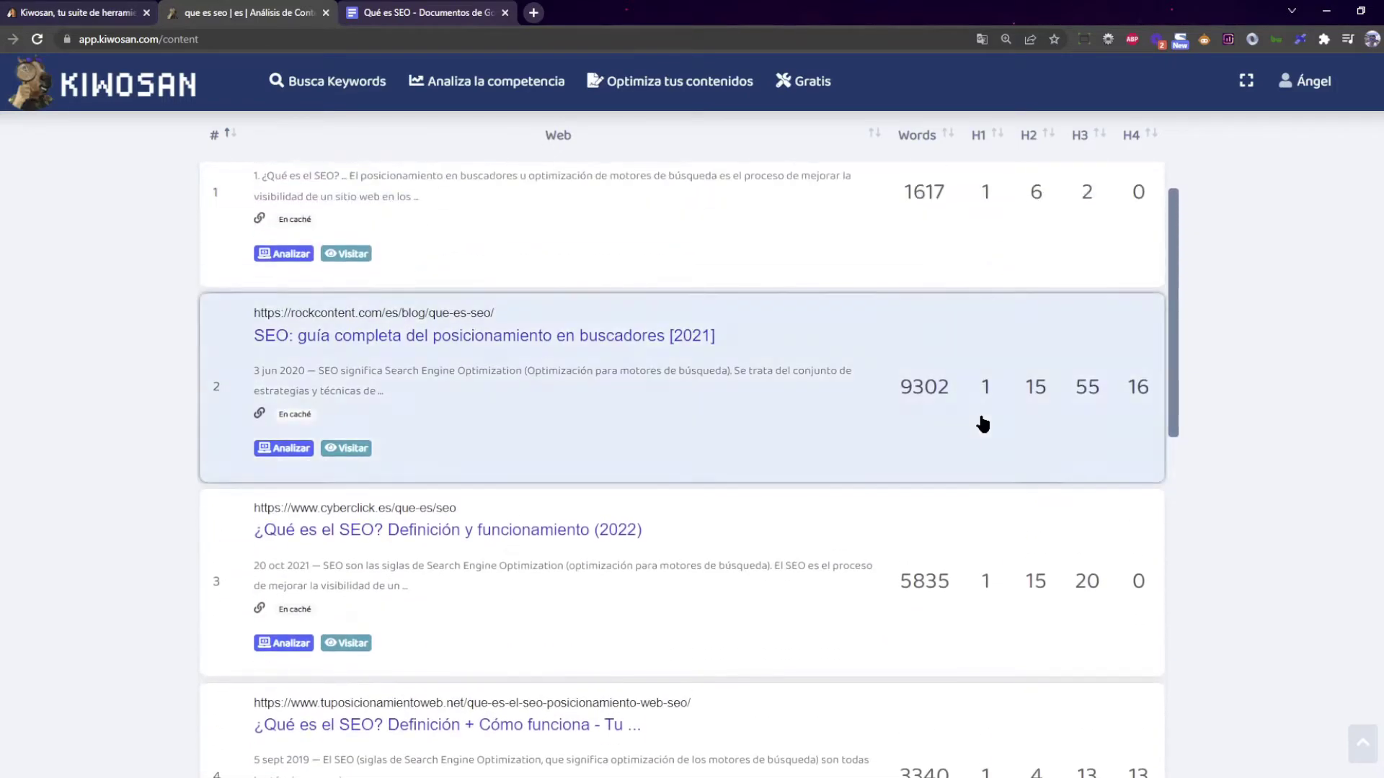
{"action": "scroll", "coordinate": [1051, 408], "scroll_direction": "up", "scroll_amount": 3}
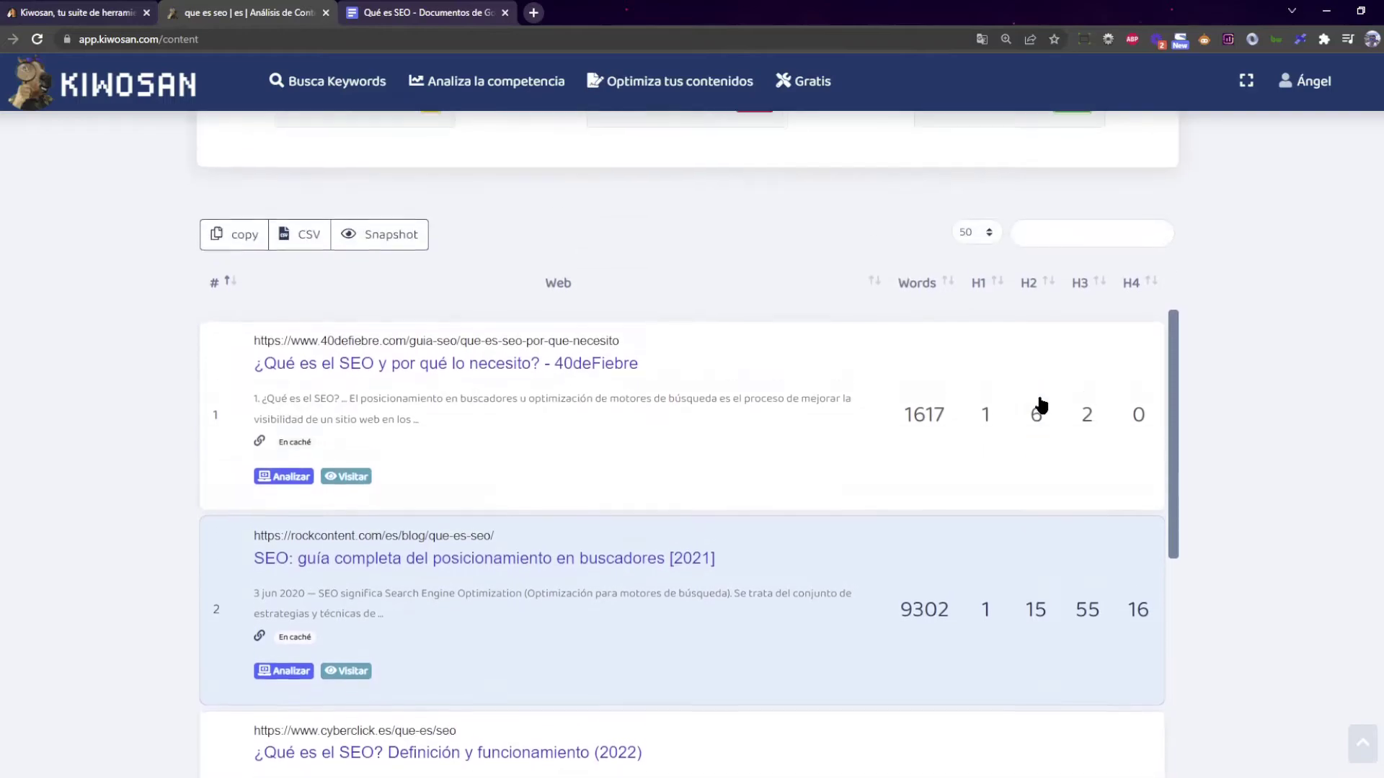
{"action": "scroll", "coordinate": [1073, 370], "scroll_direction": "up", "scroll_amount": 3}
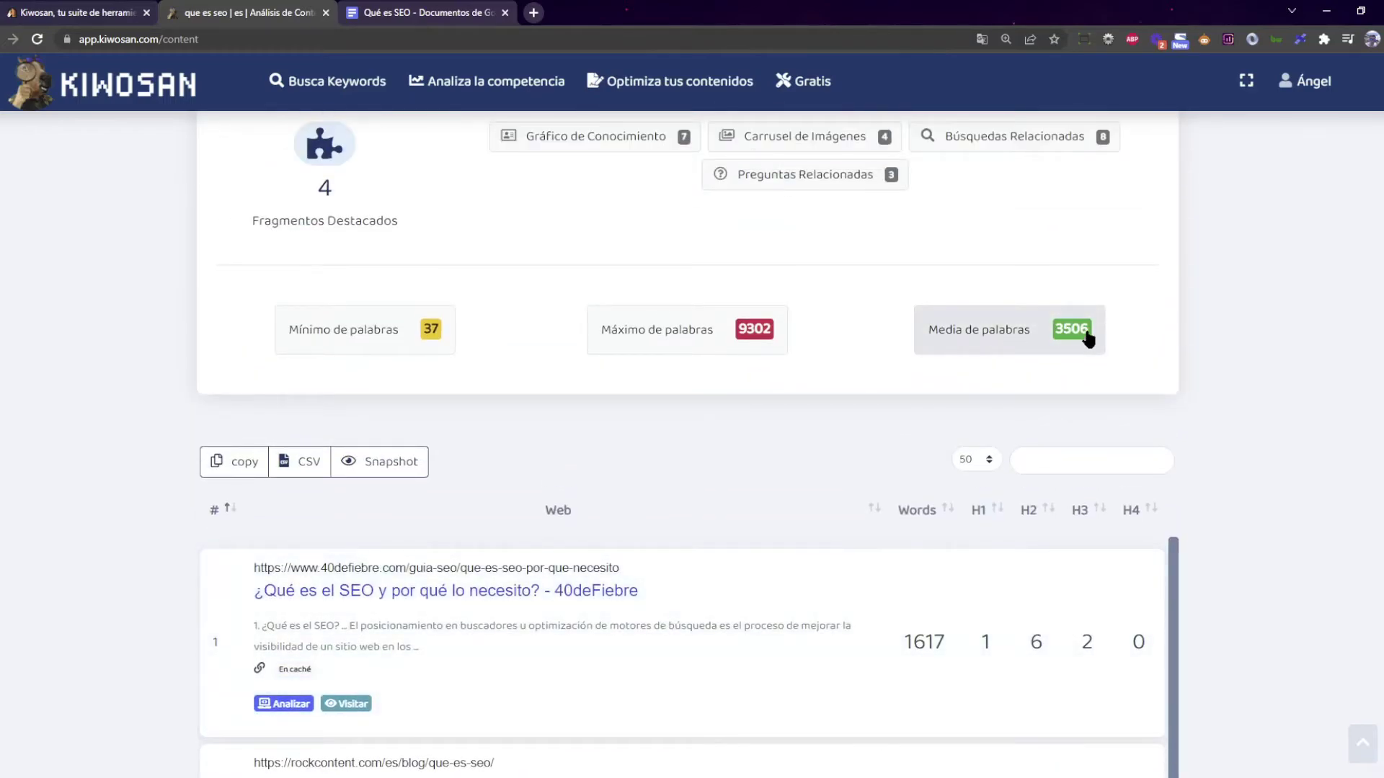
{"action": "scroll", "coordinate": [1087, 333], "scroll_direction": "down", "scroll_amount": 3}
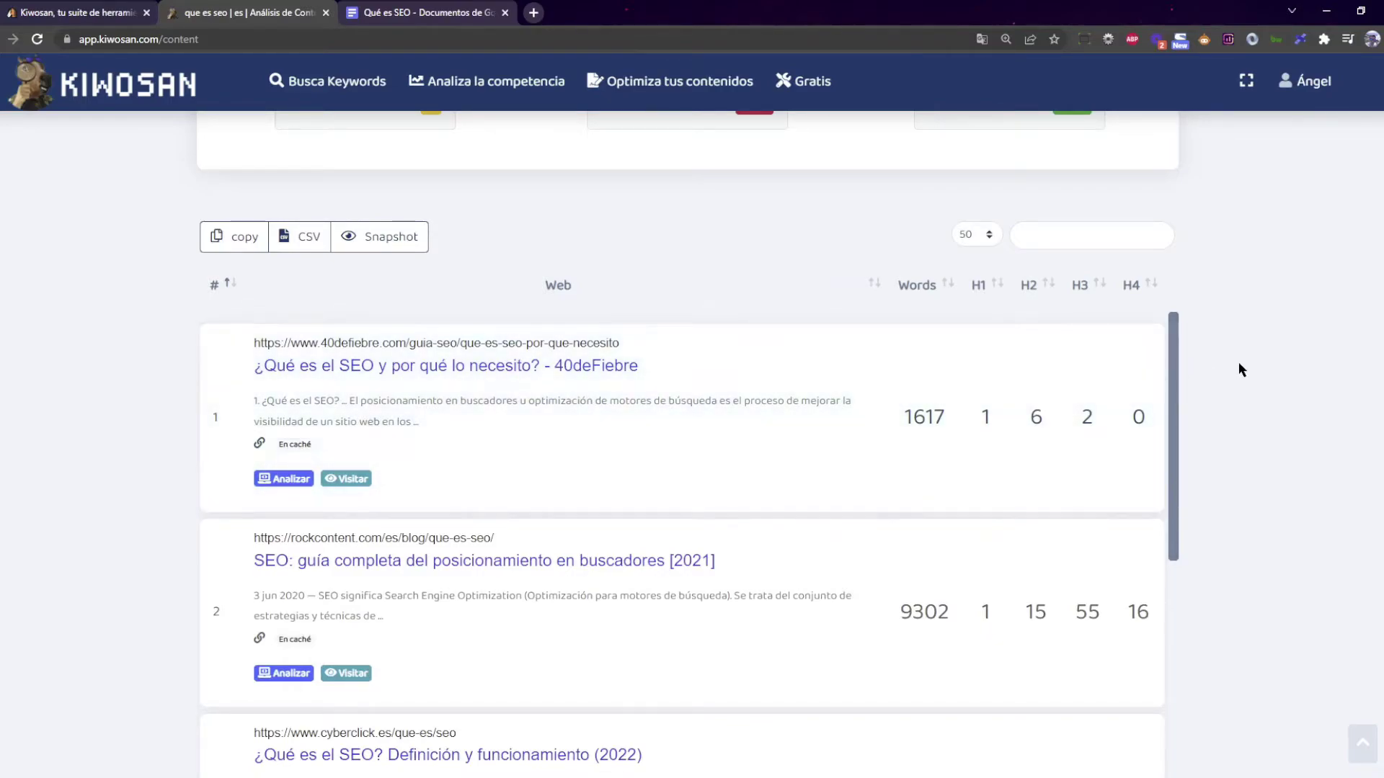
{"action": "scroll", "coordinate": [1238, 361], "scroll_direction": "down", "scroll_amount": 1}
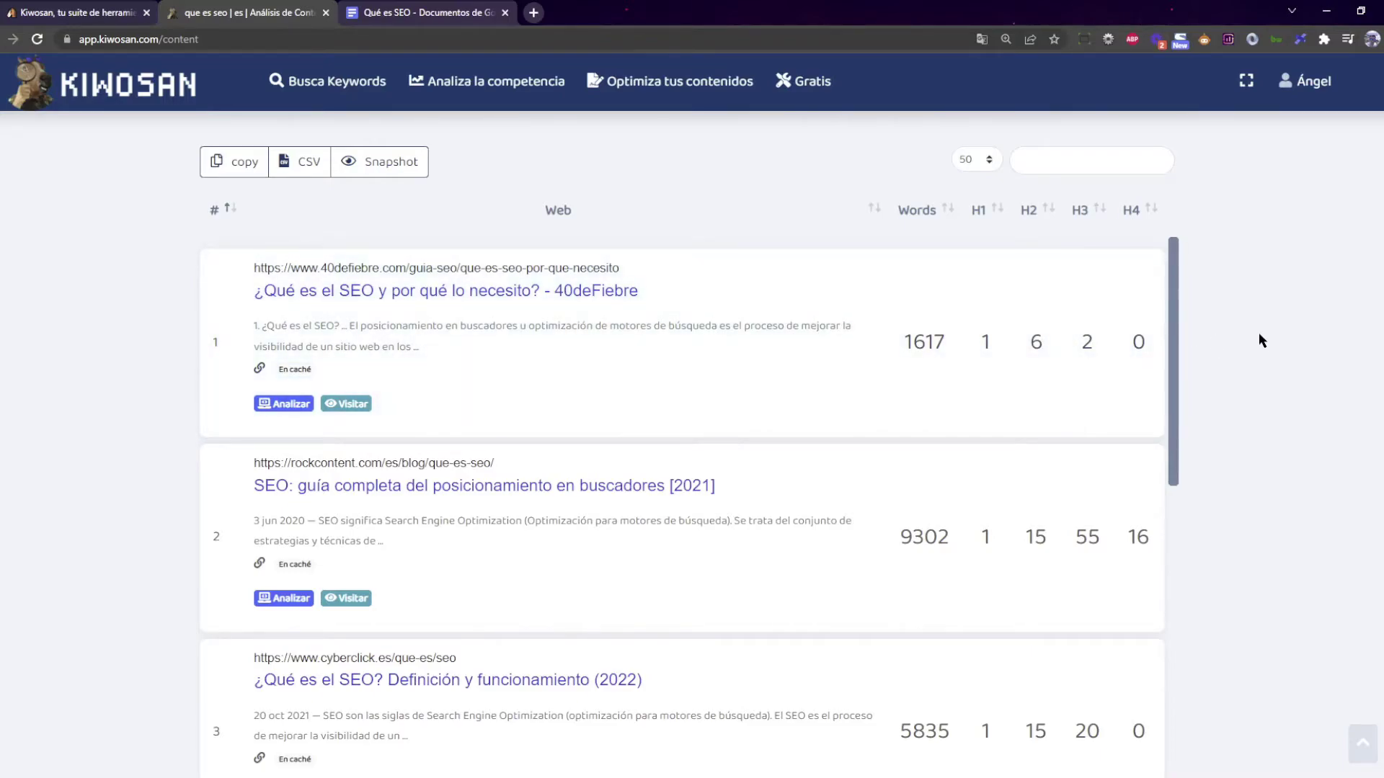
{"action": "scroll", "coordinate": [1258, 331], "scroll_direction": "down", "scroll_amount": 1}
{"action": "scroll", "coordinate": [1259, 332], "scroll_direction": "up", "scroll_amount": 3}
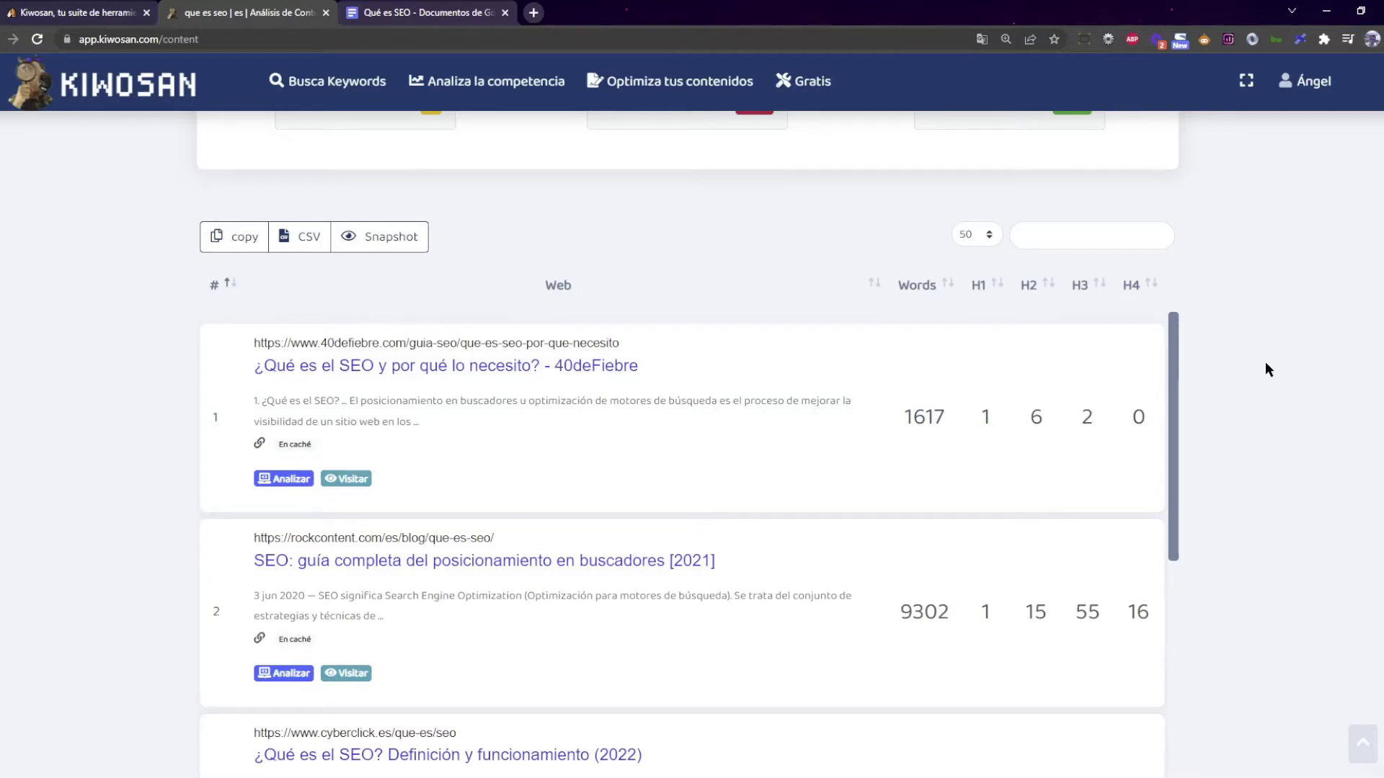
Revisit the keyword table with its KF and frequency columns, along with the Análisis de la SERP summary
{"action": "scroll", "coordinate": [1265, 361], "scroll_direction": "up", "scroll_amount": 15}
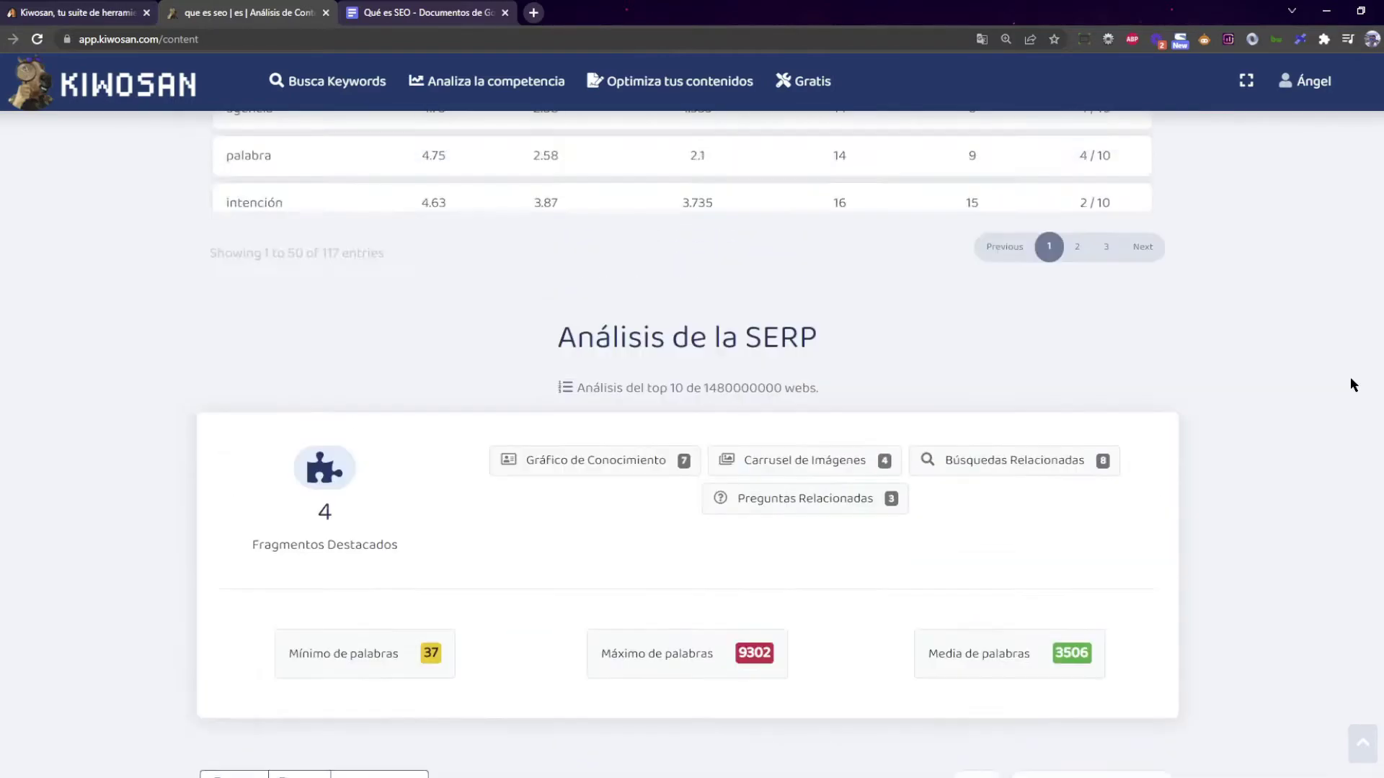
{"action": "scroll", "coordinate": [735, 367], "scroll_direction": "down", "scroll_amount": 5}
{"action": "scroll", "coordinate": [893, 425], "scroll_direction": "up", "scroll_amount": 8}
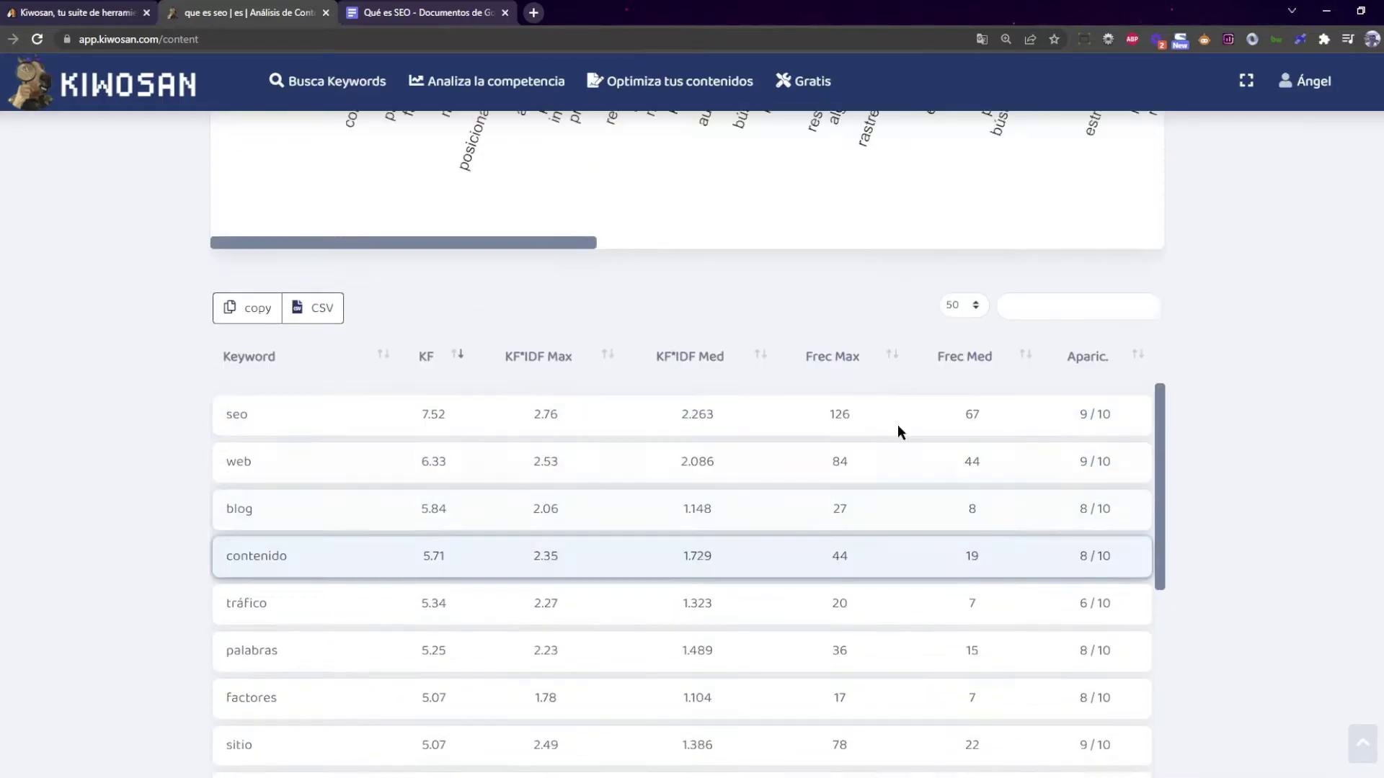
{"action": "scroll", "coordinate": [1265, 539], "scroll_direction": "down", "scroll_amount": 15}
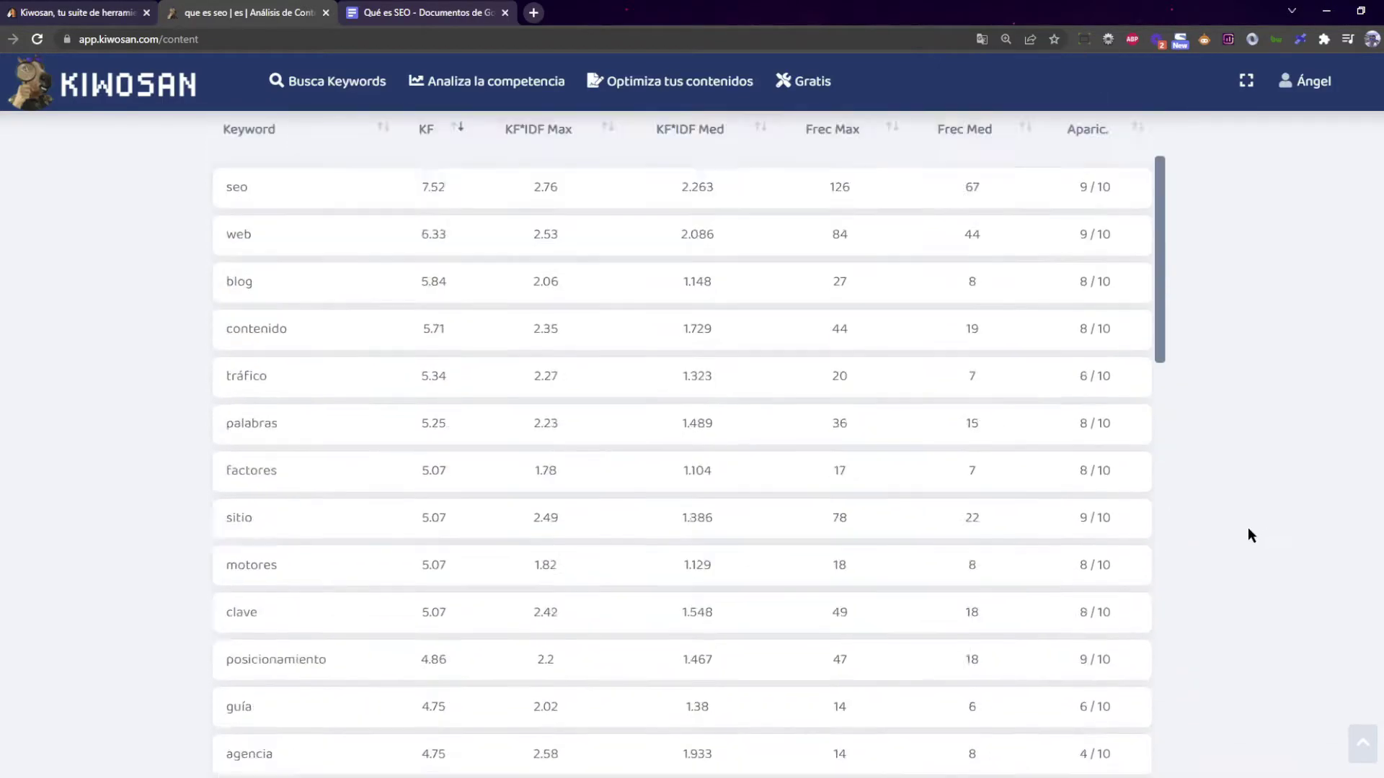
{"action": "scroll", "coordinate": [1250, 523], "scroll_direction": "down", "scroll_amount": 4}
{"action": "scroll", "coordinate": [1246, 501], "scroll_direction": "up", "scroll_amount": 3}
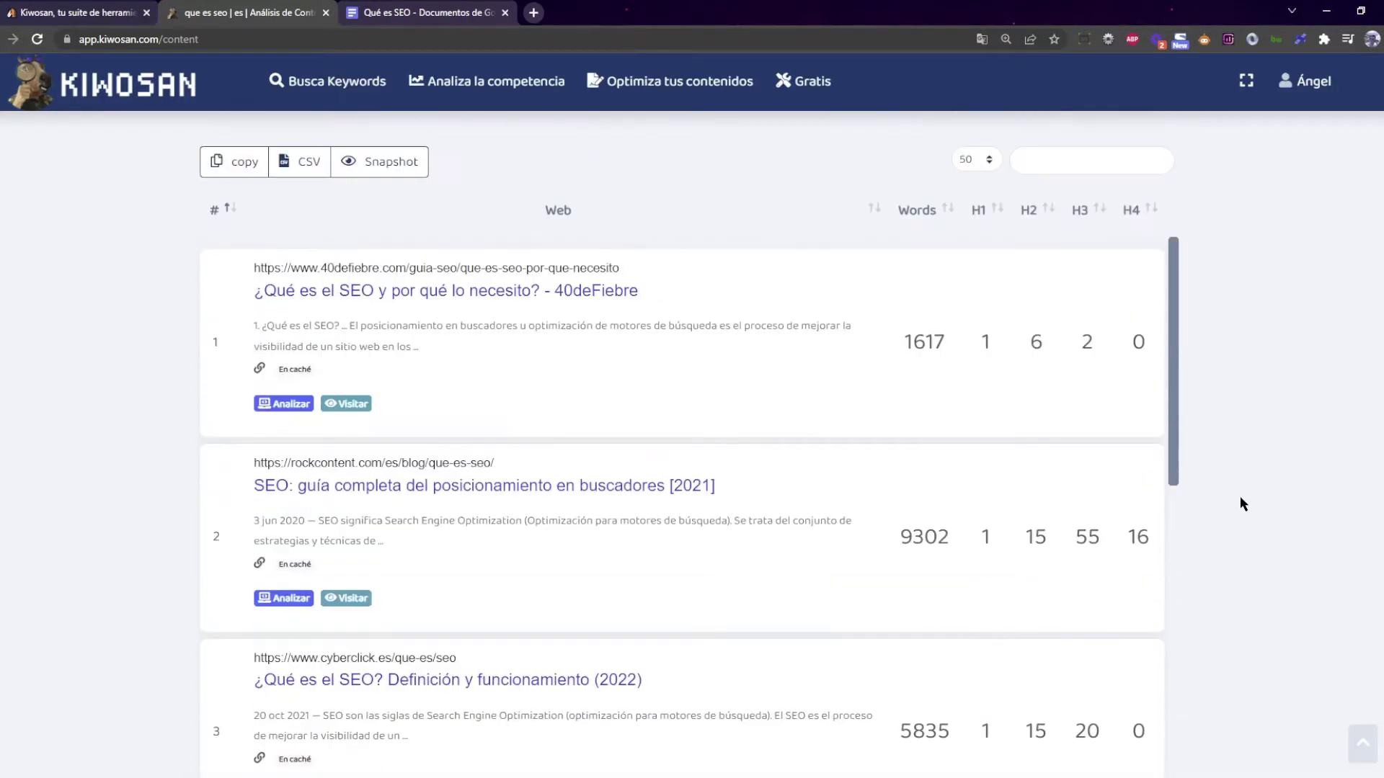
Review the H1, H2, H3 and H4 counts of the ranked pages from the first to the tenth result
{"action": "scroll", "coordinate": [1234, 438], "scroll_direction": "down", "scroll_amount": 1}
{"action": "scroll", "coordinate": [1261, 481], "scroll_direction": "down", "scroll_amount": 1}
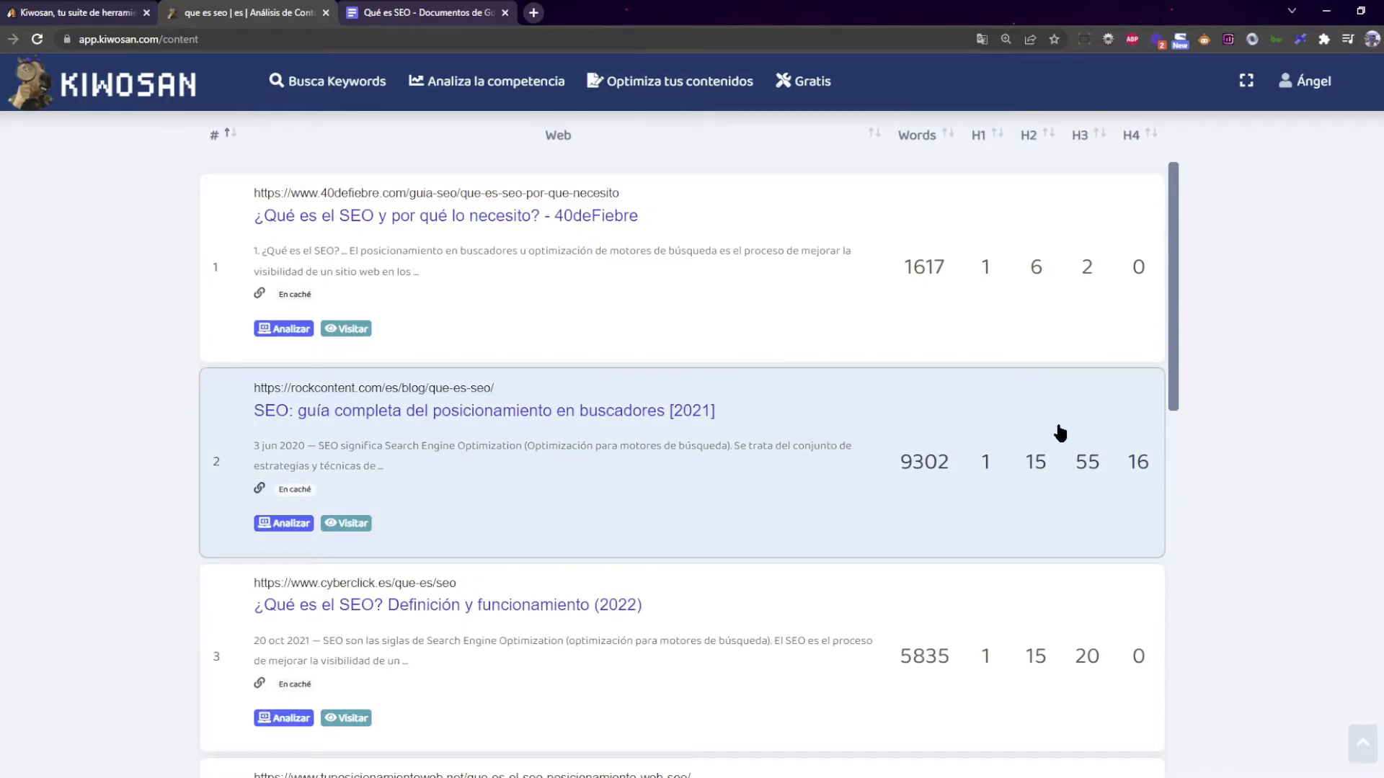
{"action": "scroll", "coordinate": [1059, 433], "scroll_direction": "up", "scroll_amount": 2}
{"action": "scroll", "coordinate": [1088, 410], "scroll_direction": "down", "scroll_amount": 1}
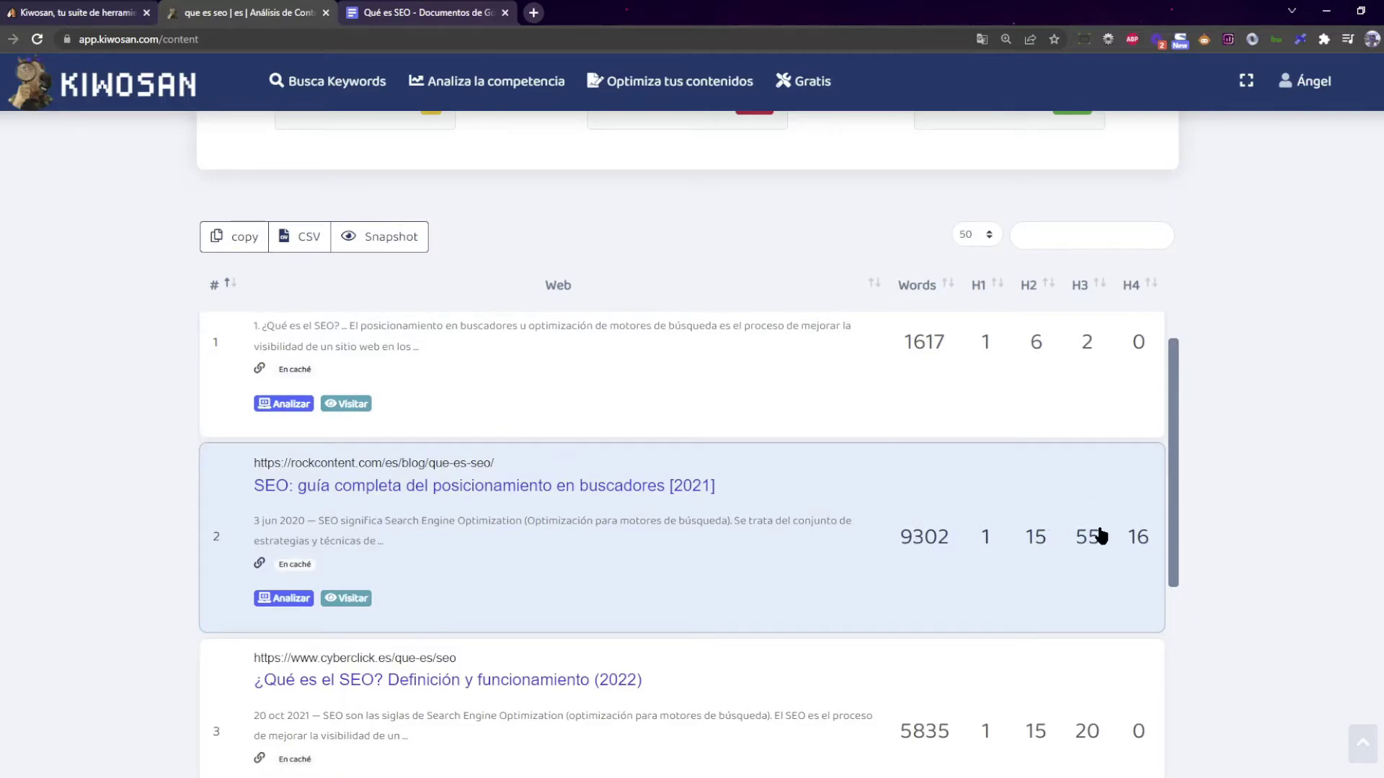
{"action": "scroll", "coordinate": [1081, 518], "scroll_direction": "down", "scroll_amount": 4}
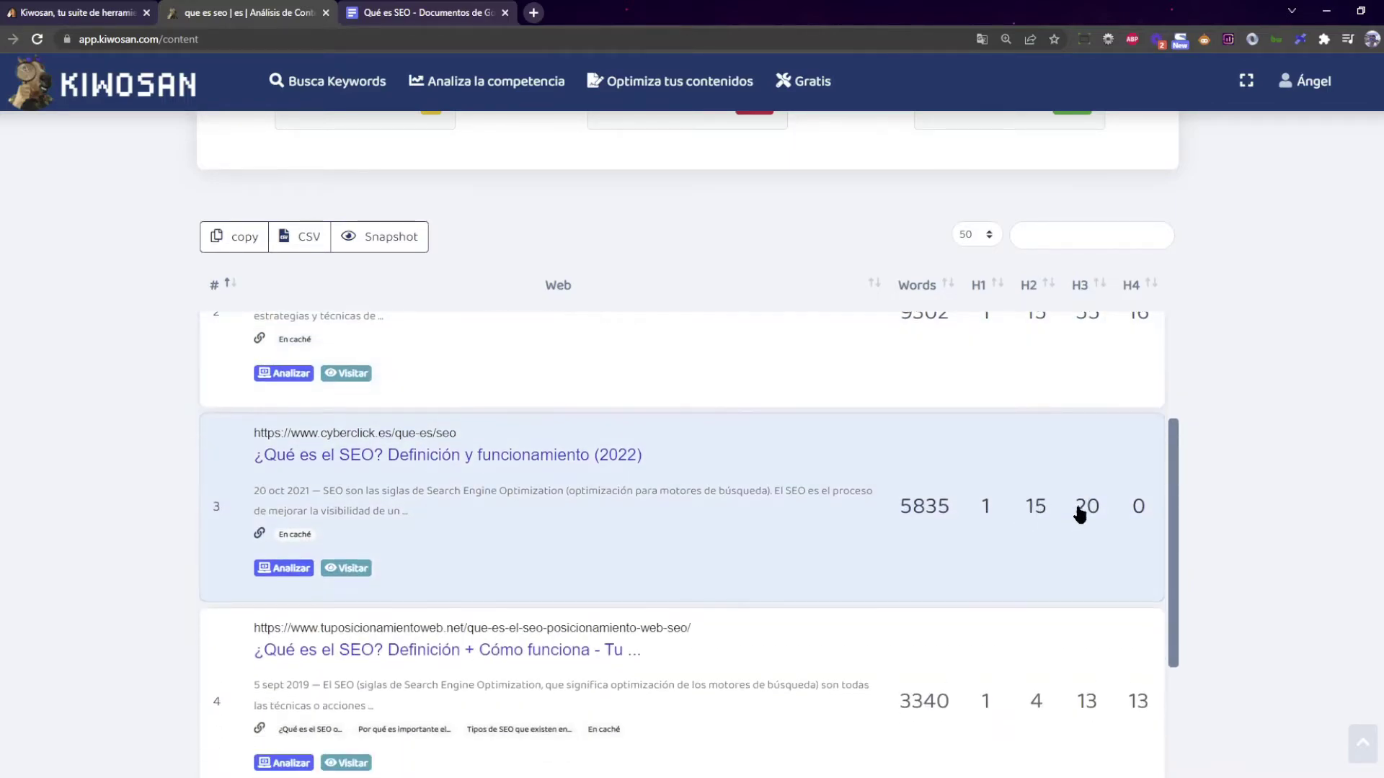
{"action": "scroll", "coordinate": [1095, 447], "scroll_direction": "down", "scroll_amount": 5}
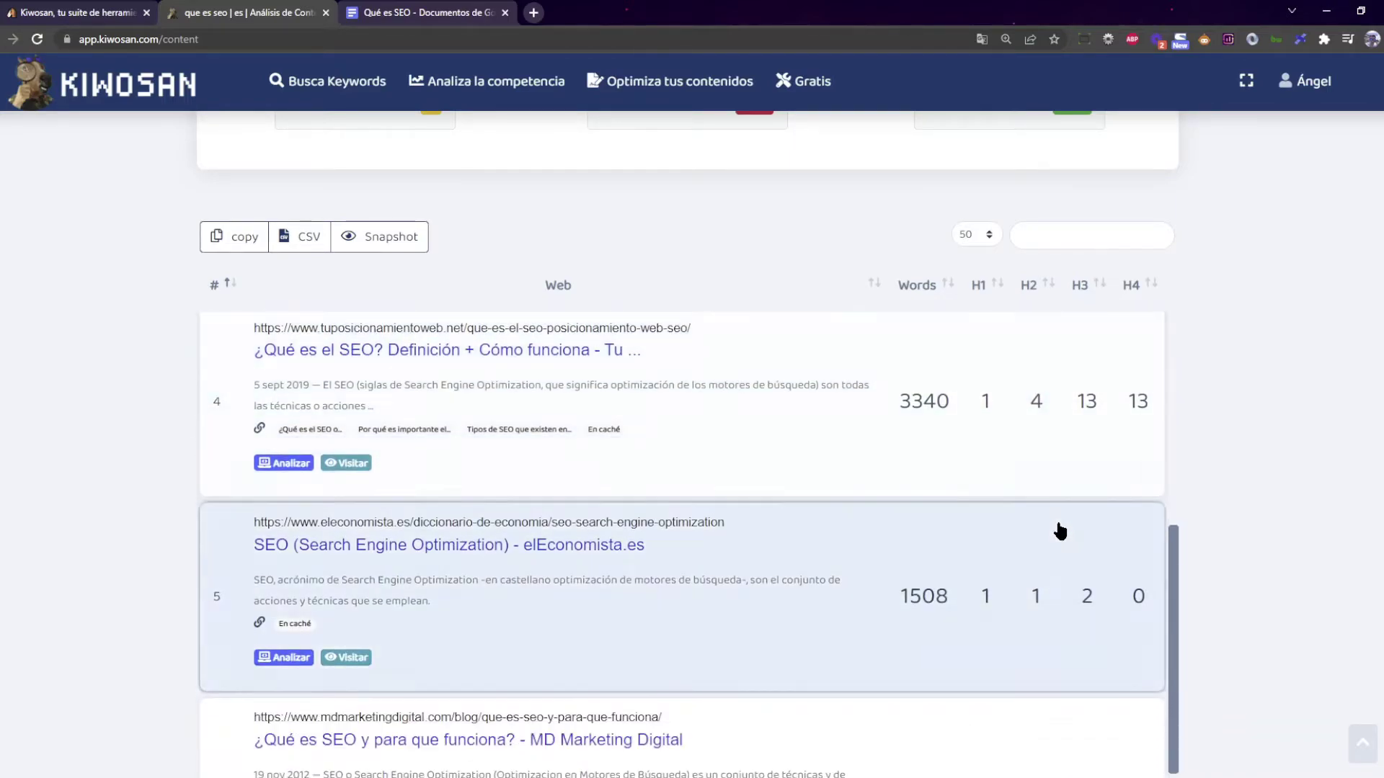
{"action": "scroll", "coordinate": [1004, 504], "scroll_direction": "down", "scroll_amount": 8}
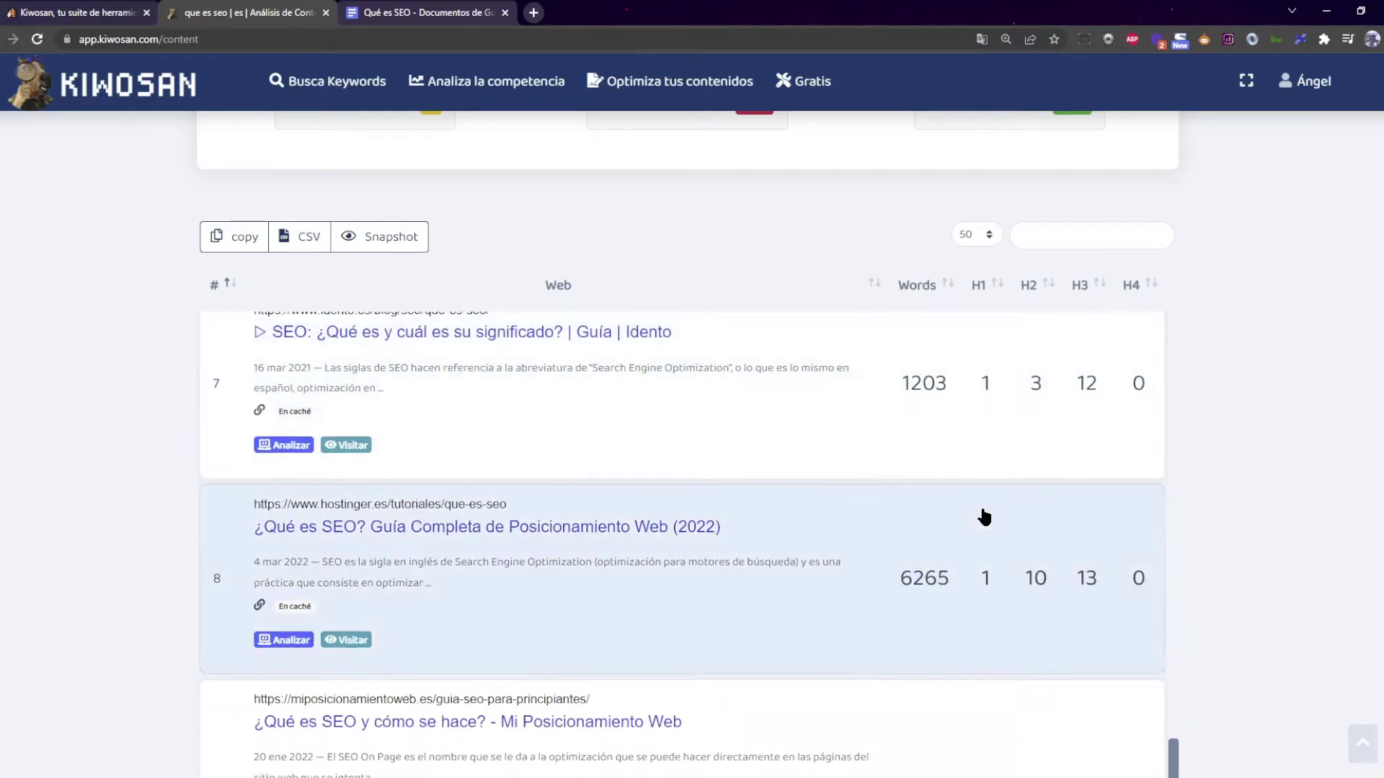
{"action": "scroll", "coordinate": [954, 544], "scroll_direction": "down", "scroll_amount": 1}
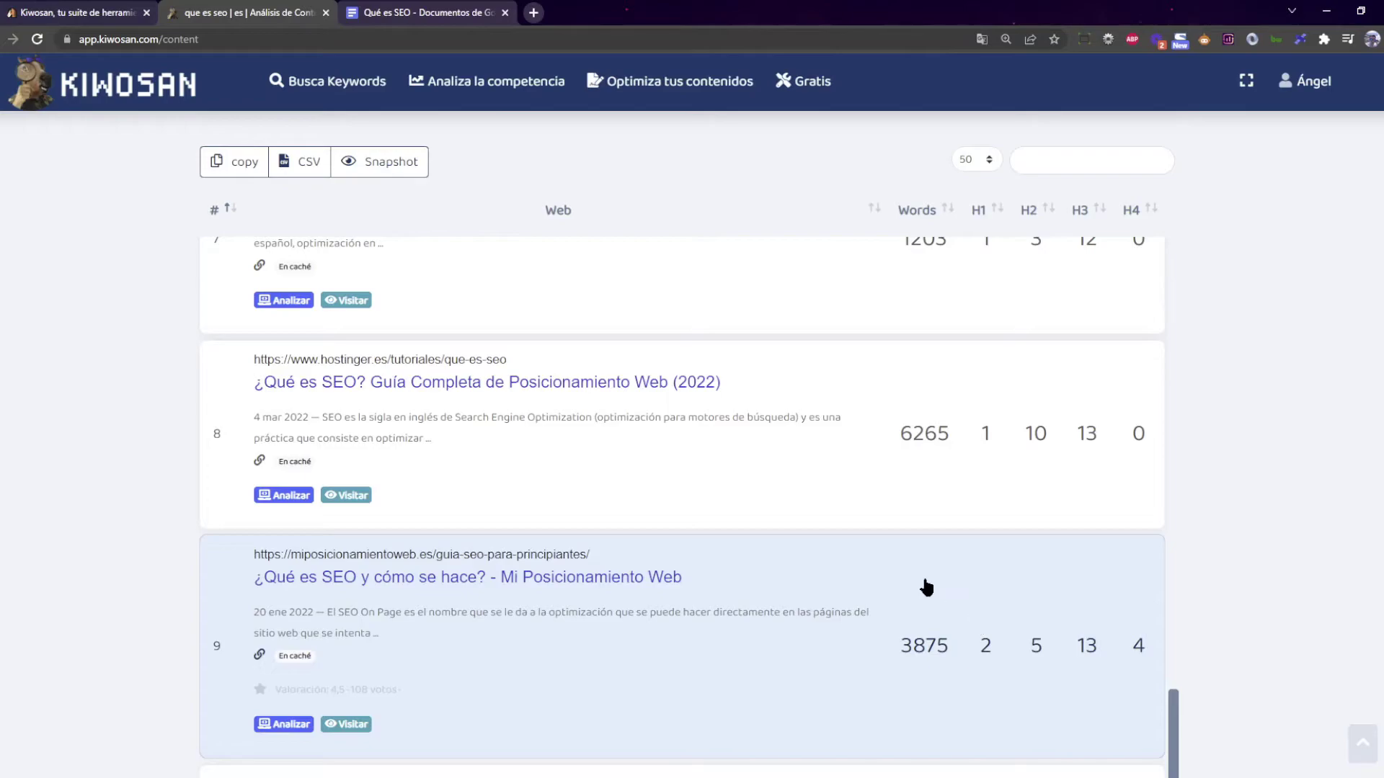
{"action": "scroll", "coordinate": [1001, 591], "scroll_direction": "down", "scroll_amount": 1}
{"action": "scroll", "coordinate": [1018, 519], "scroll_direction": "down", "scroll_amount": 1}
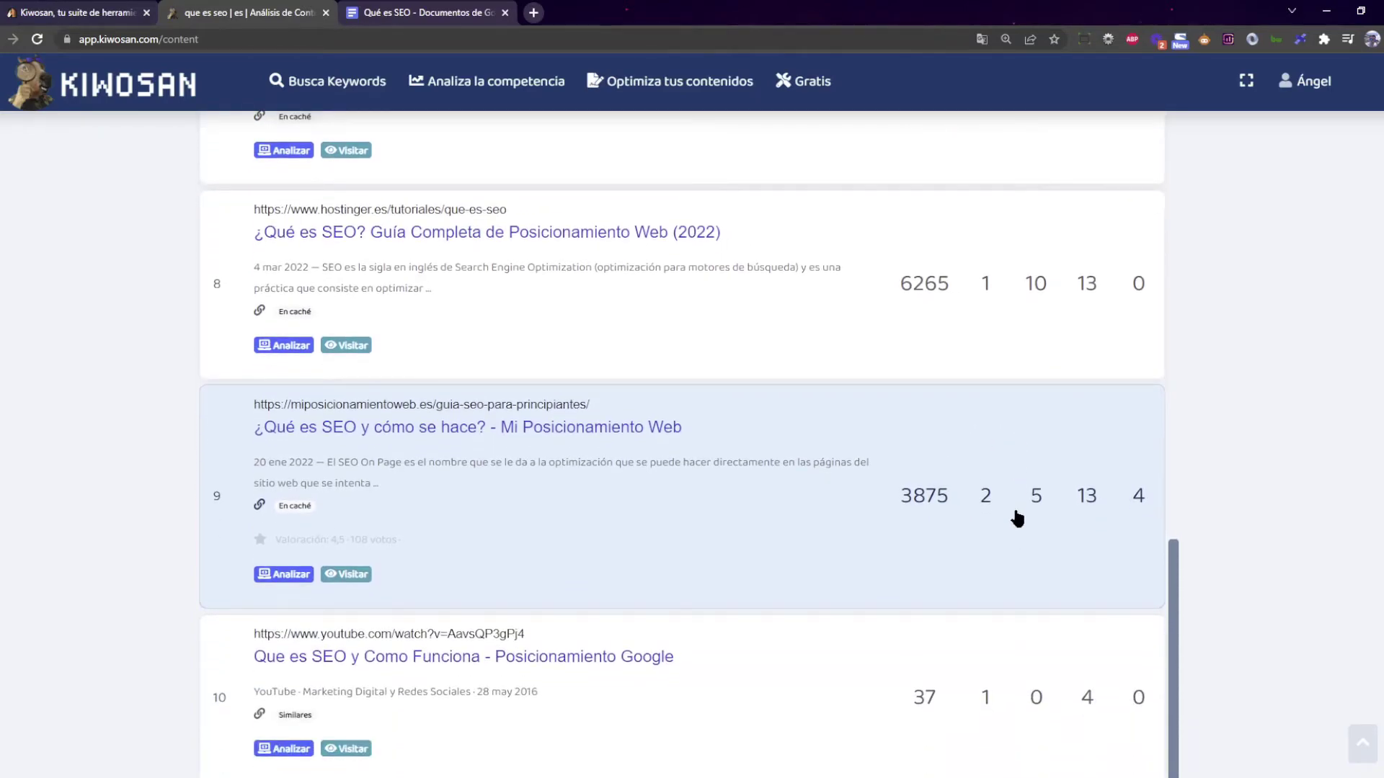
{"action": "scroll", "coordinate": [1041, 512], "scroll_direction": "down", "scroll_amount": 2}
Recheck the heading counts from the lowest-ranked pages back up to the first results
{"action": "scroll", "coordinate": [1056, 504], "scroll_direction": "up", "scroll_amount": 6}
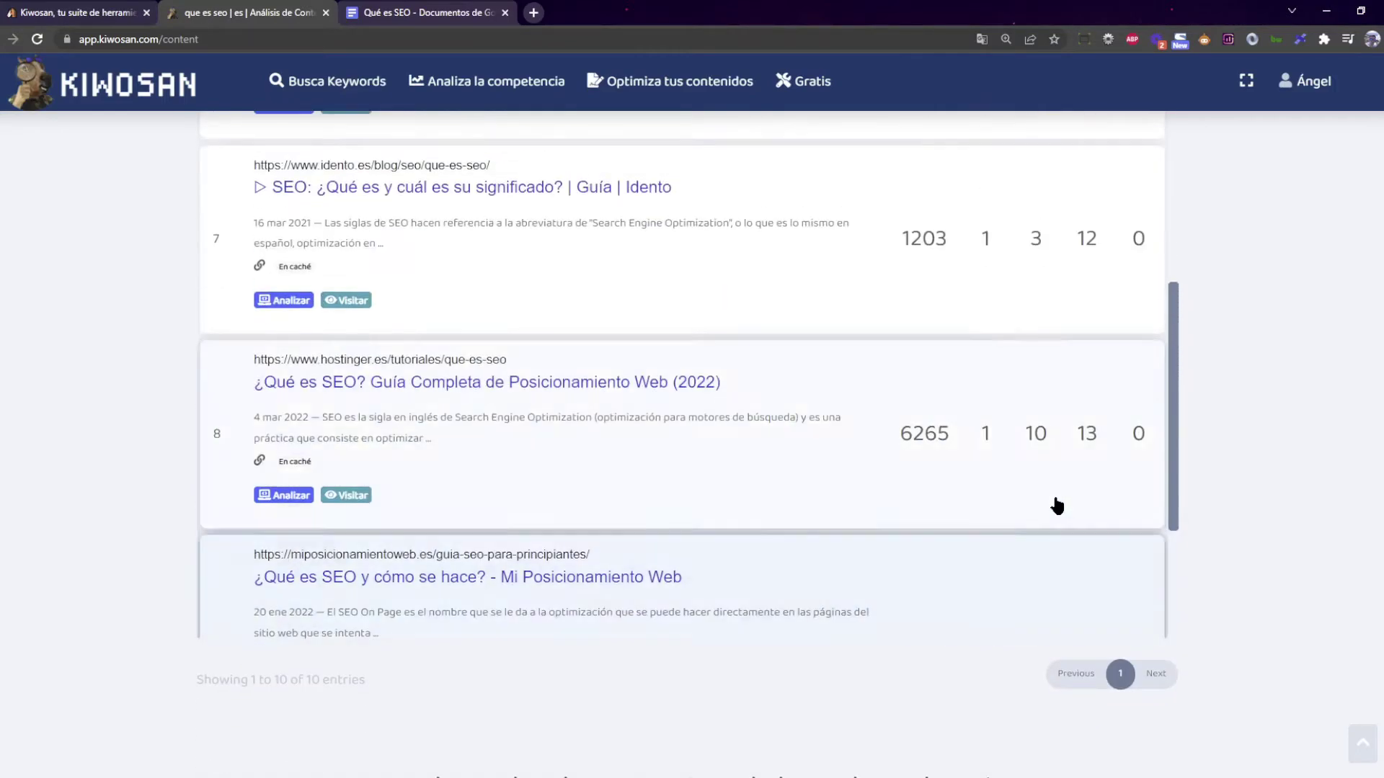
{"action": "scroll", "coordinate": [1081, 505], "scroll_direction": "down", "scroll_amount": 4}
{"action": "scroll", "coordinate": [1146, 476], "scroll_direction": "up", "scroll_amount": 9}
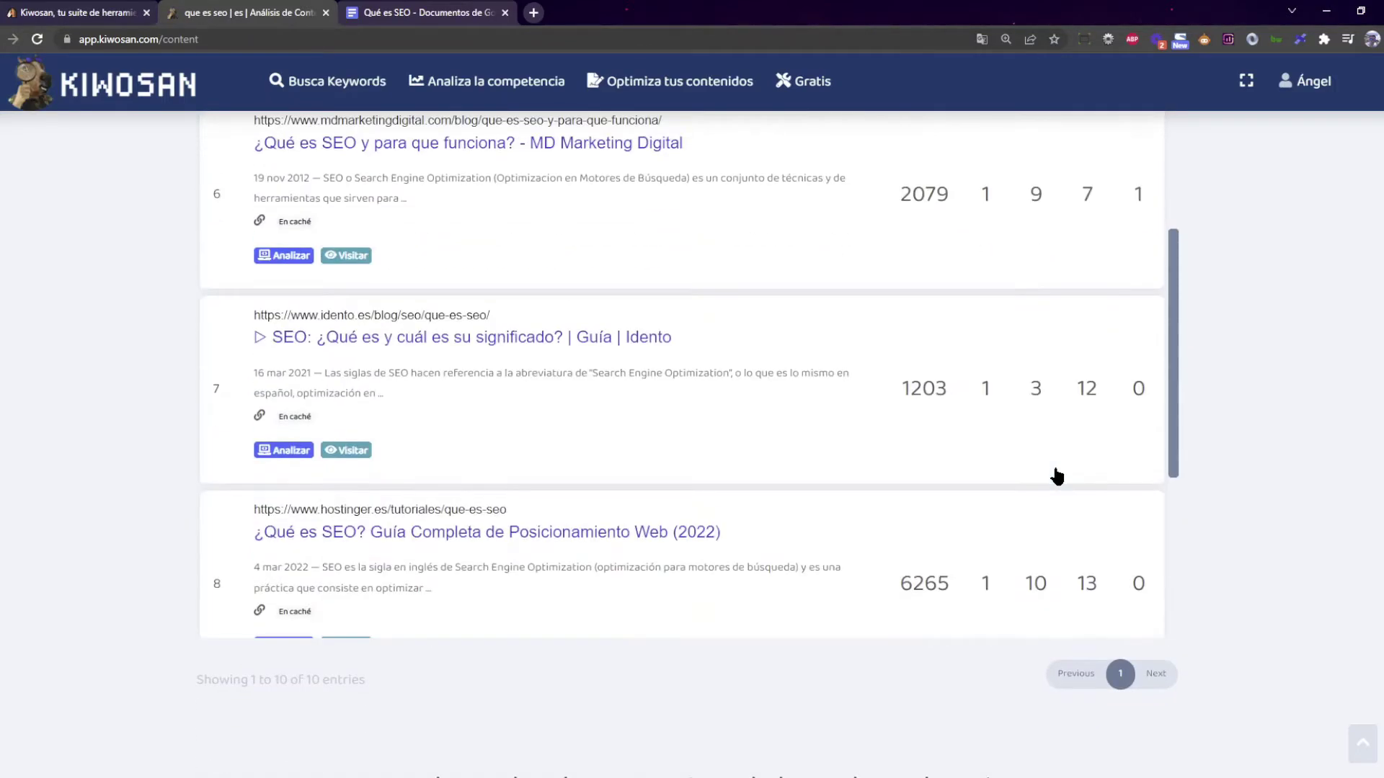
{"action": "scroll", "coordinate": [1085, 438], "scroll_direction": "up", "scroll_amount": 10}
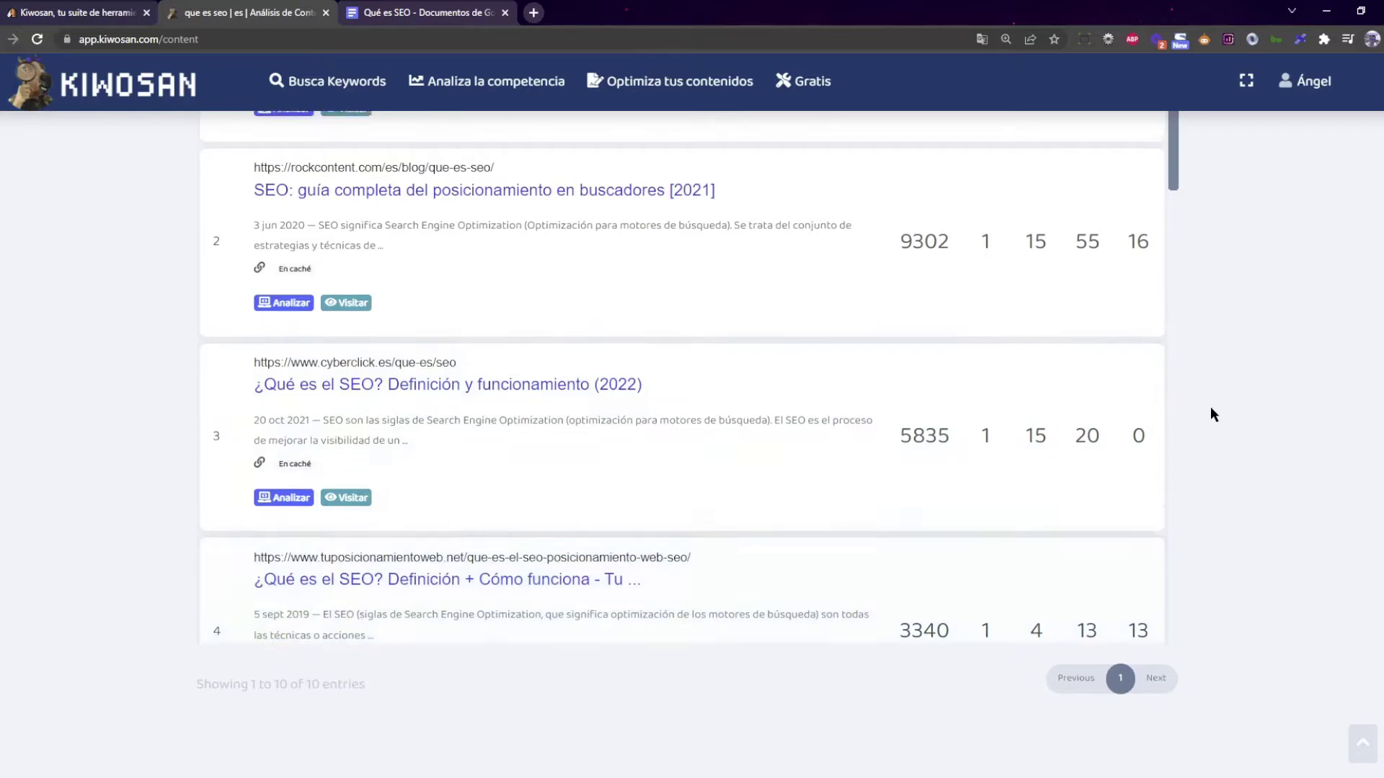
{"action": "scroll", "coordinate": [1182, 375], "scroll_direction": "up", "scroll_amount": 2}
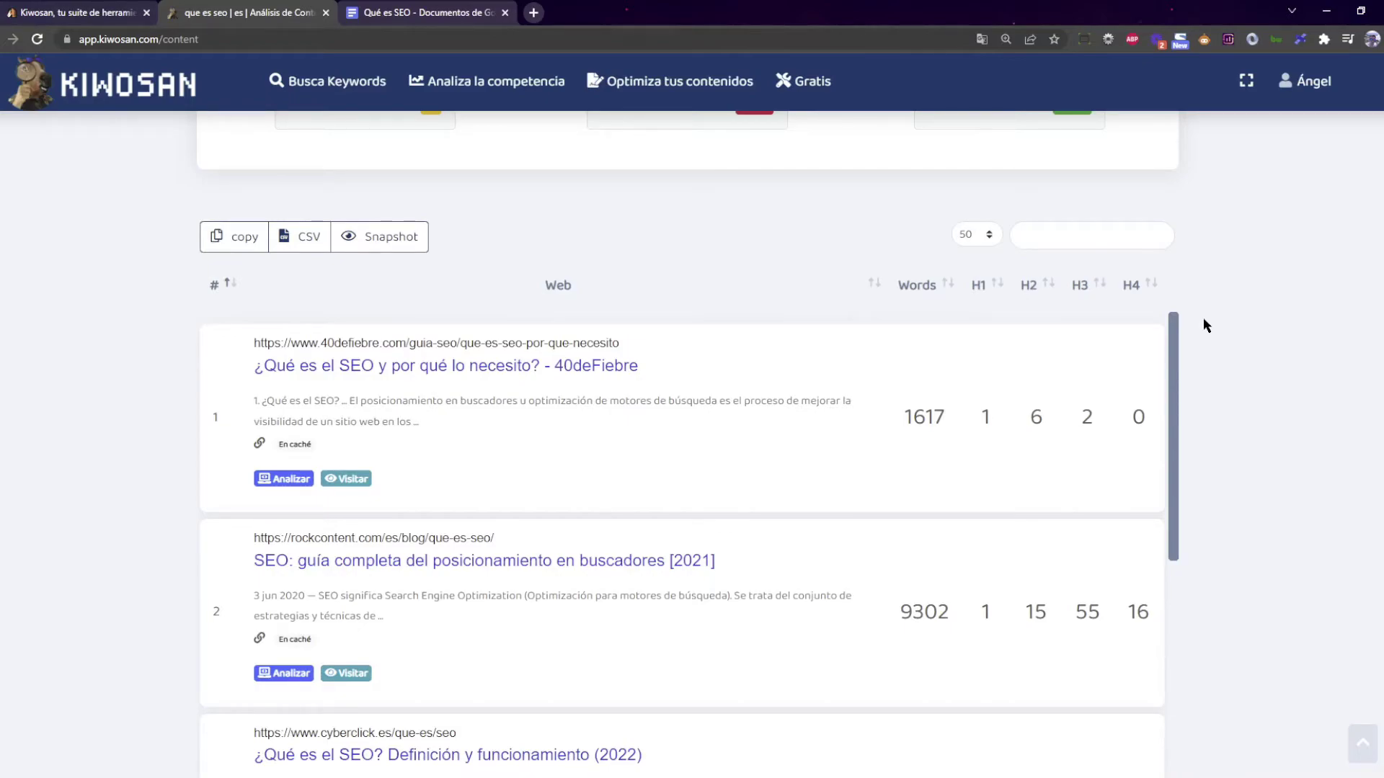
{"action": "scroll", "coordinate": [1205, 342], "scroll_direction": "down", "scroll_amount": 4}
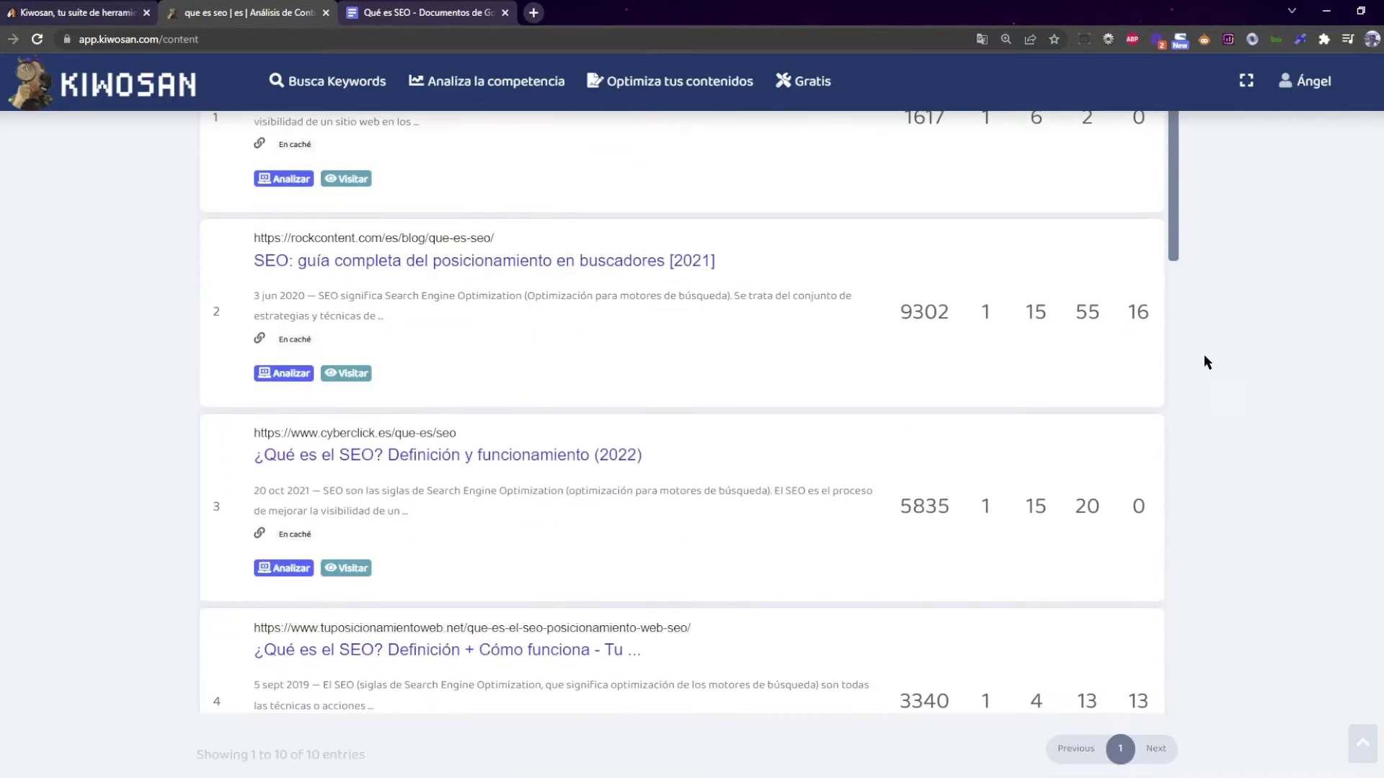
{"action": "scroll", "coordinate": [1205, 364], "scroll_direction": "up", "scroll_amount": 4}
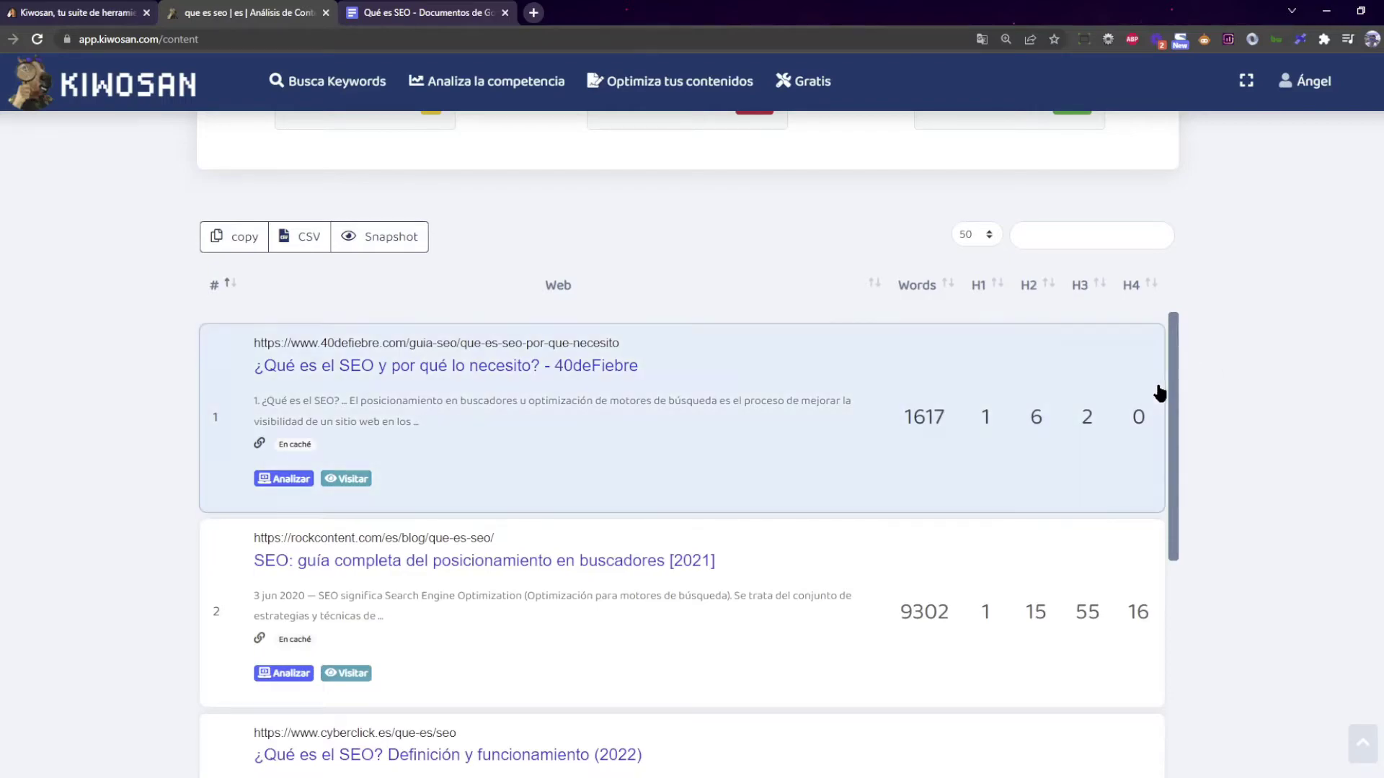
{"action": "scroll", "coordinate": [1156, 419], "scroll_direction": "down", "scroll_amount": 1}
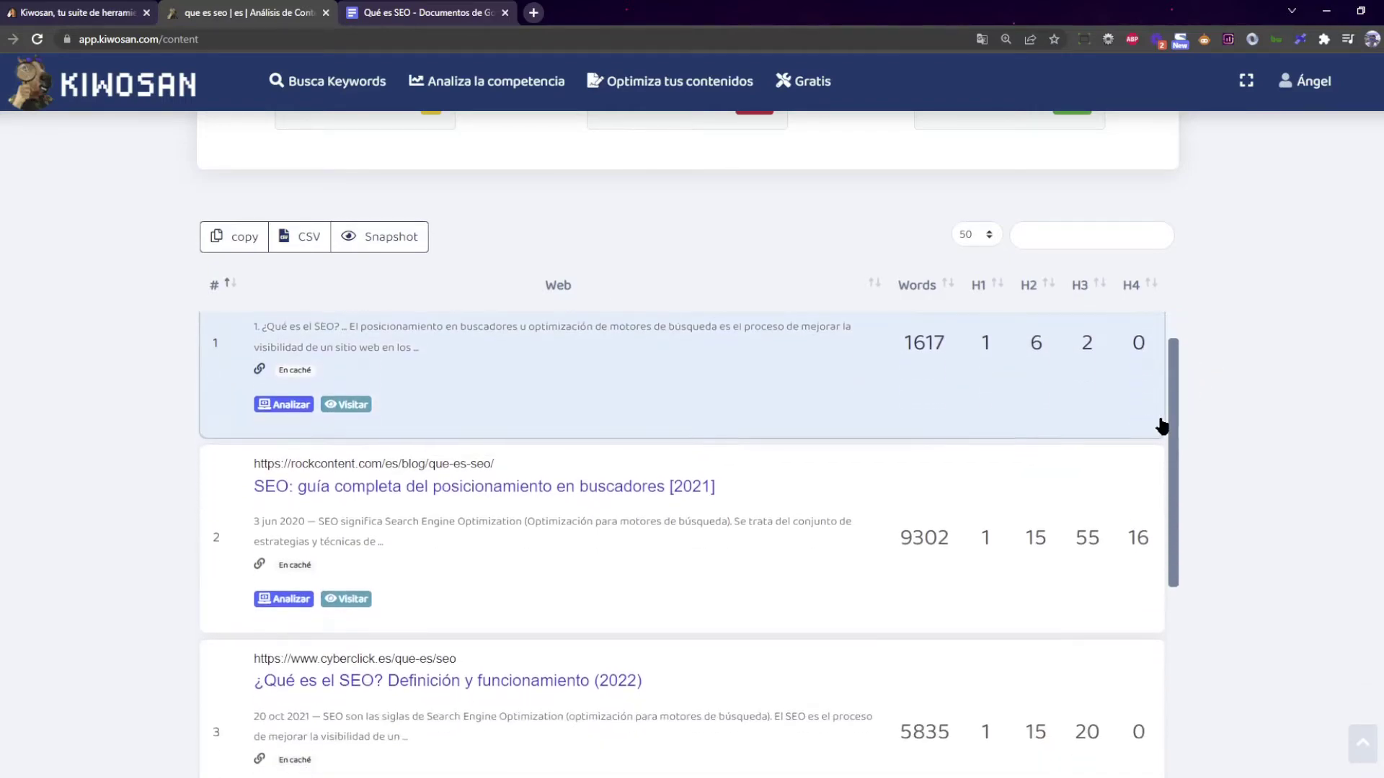
{"action": "scroll", "coordinate": [1192, 430], "scroll_direction": "up", "scroll_amount": 3}
View the Encabezados (H1, H2, H3, H4) de cada web section and relate it to the first result's heading counts
{"action": "scroll", "coordinate": [1290, 491], "scroll_direction": "down", "scroll_amount": 10}
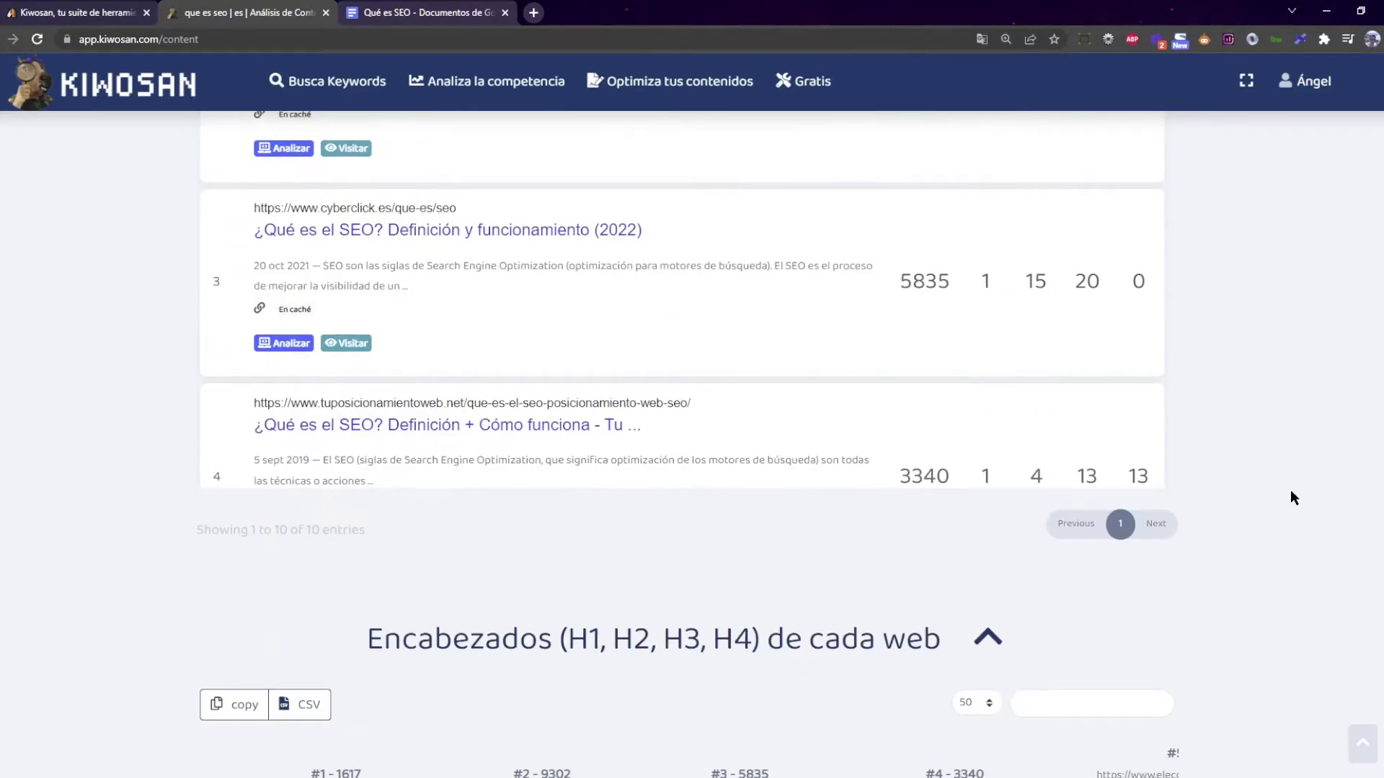
{"action": "scroll", "coordinate": [1290, 490], "scroll_direction": "down", "scroll_amount": 4}
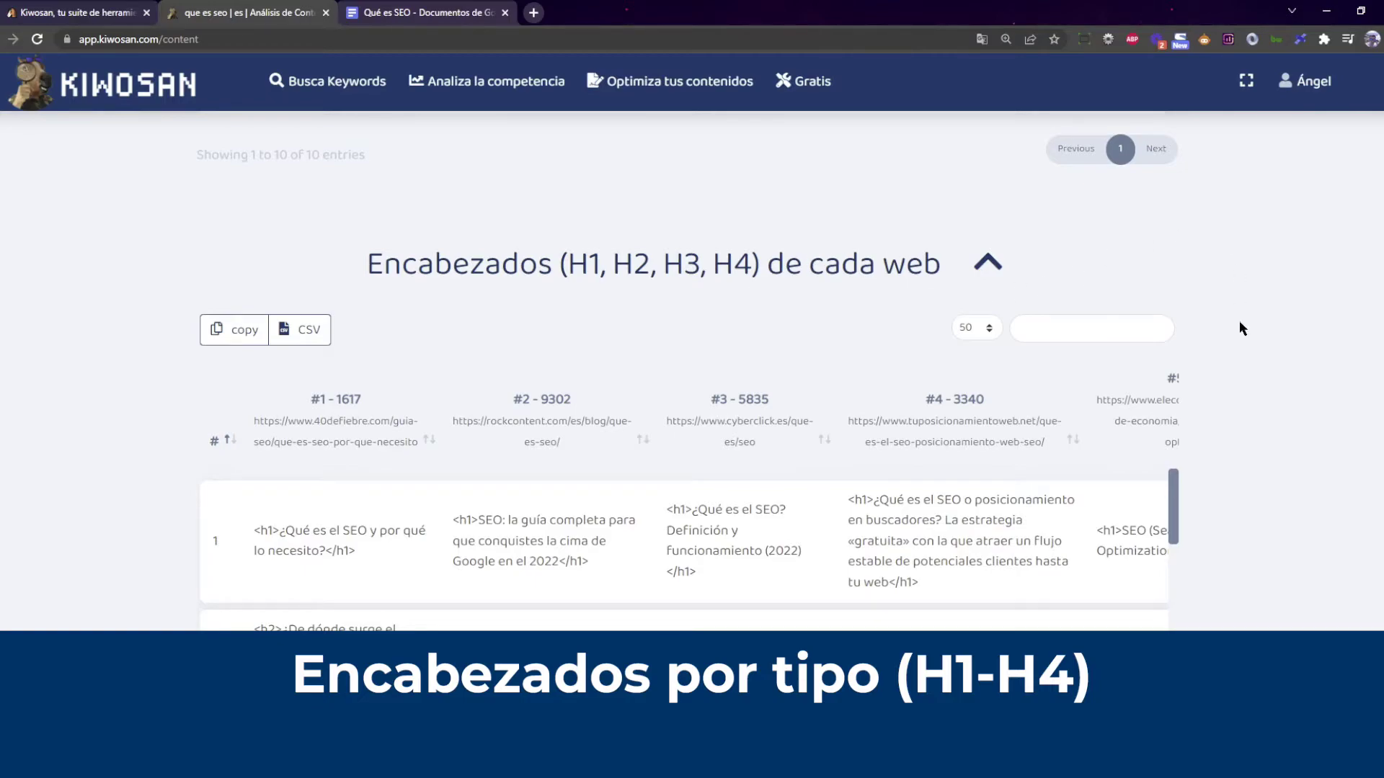
{"action": "scroll", "coordinate": [1256, 345], "scroll_direction": "up", "scroll_amount": 15}
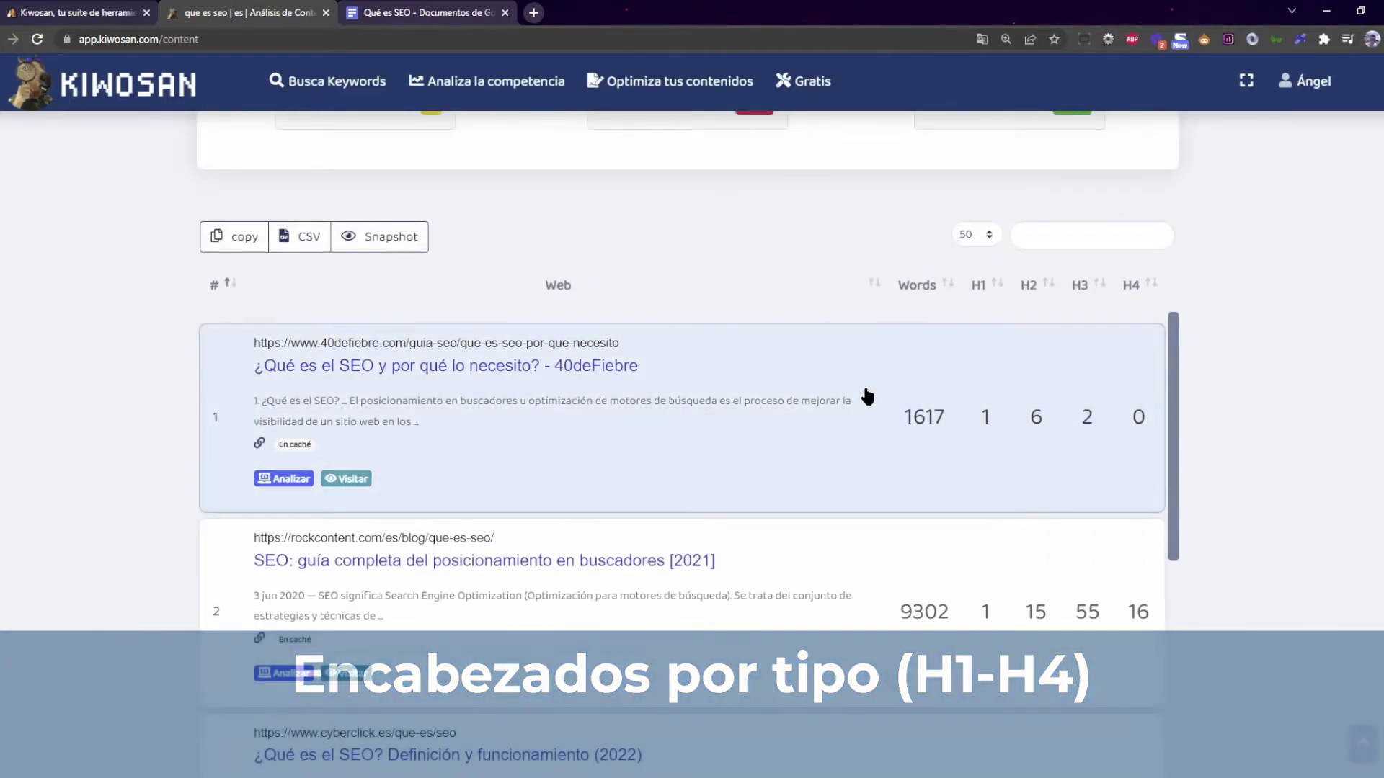
{"action": "scroll", "coordinate": [729, 331], "scroll_direction": "up", "scroll_amount": 1}
{"action": "scroll", "coordinate": [733, 318], "scroll_direction": "down", "scroll_amount": 1}
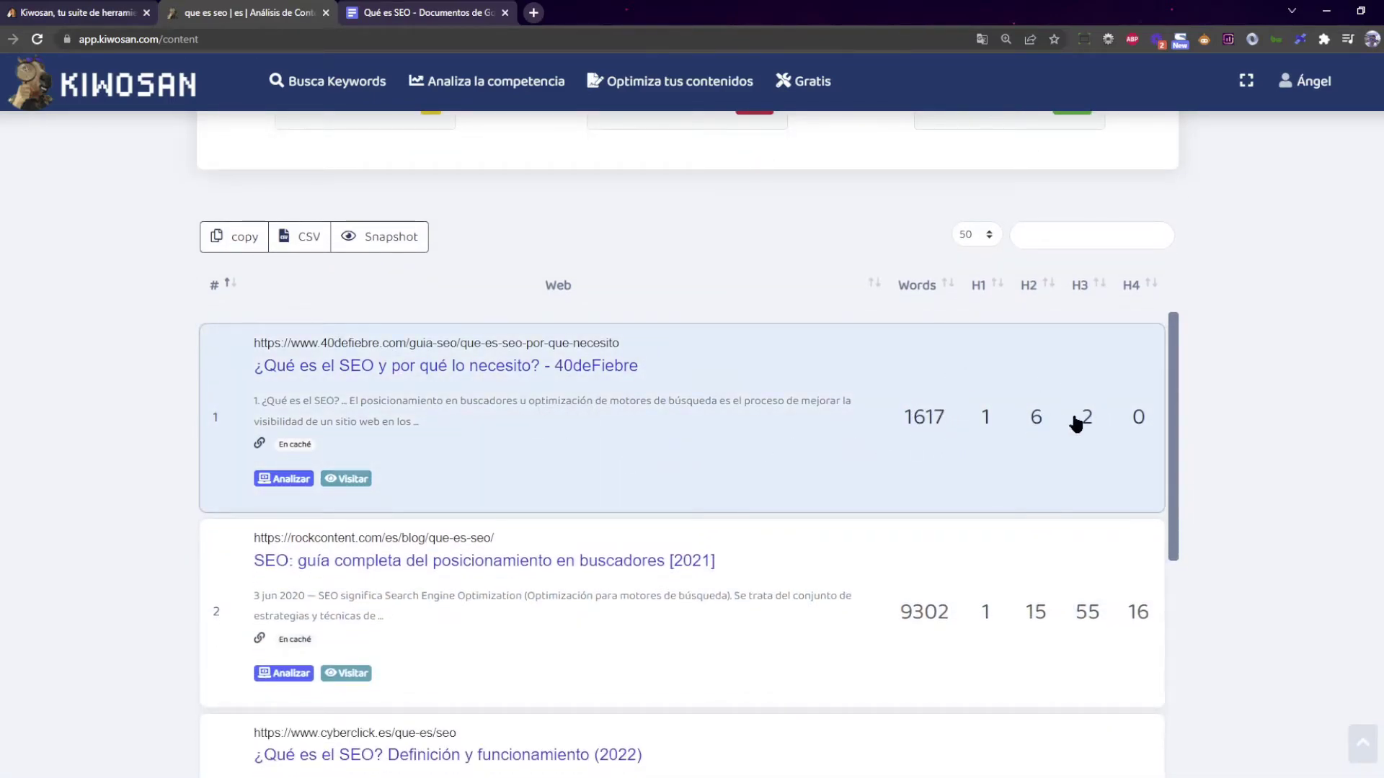
Examine the layout of the Encabezados (H1, H2, H3, H4) de cada web table, with one column per ranked page
{"action": "scroll", "coordinate": [1269, 456], "scroll_direction": "down", "scroll_amount": 9}
{"action": "scroll", "coordinate": [1267, 459], "scroll_direction": "down", "scroll_amount": 3}
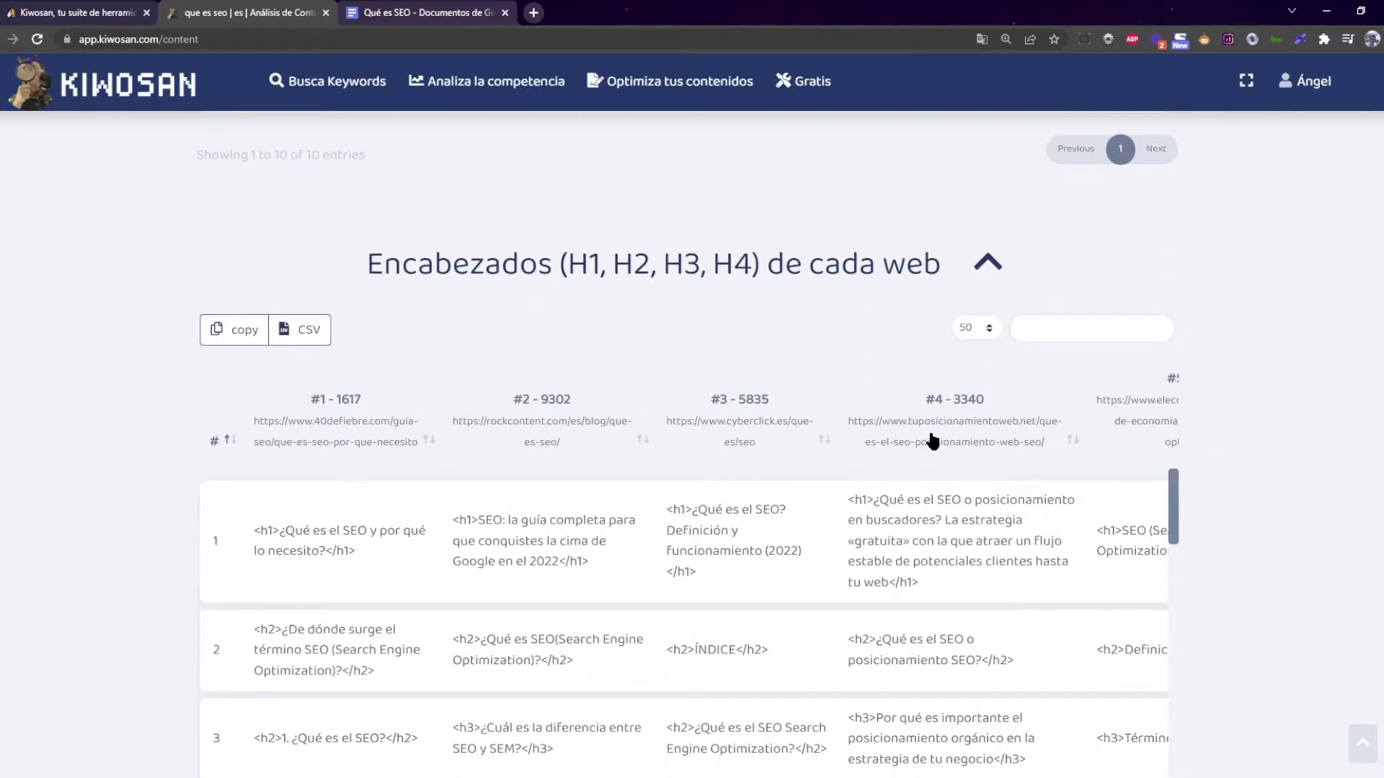
{"action": "scroll", "coordinate": [827, 401], "scroll_direction": "down", "scroll_amount": 2}
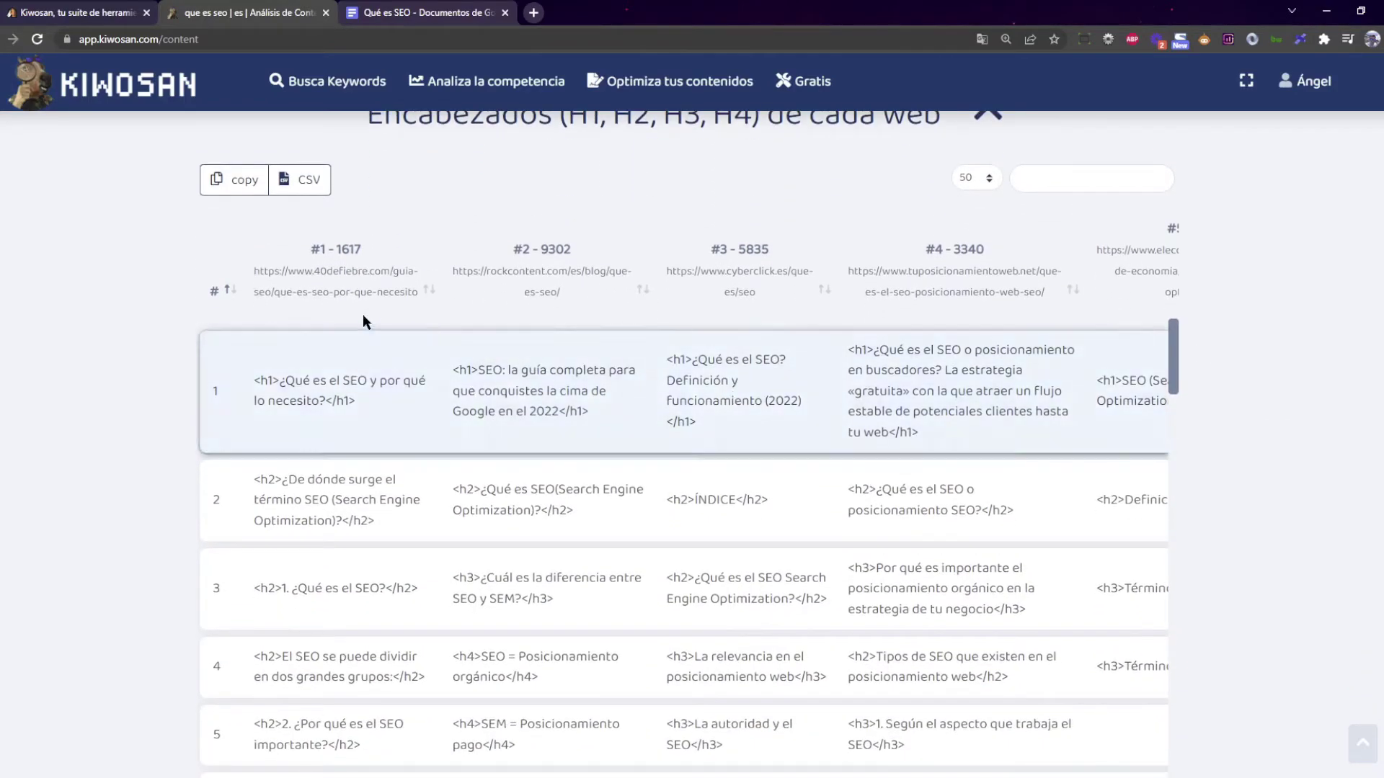
{"action": "scroll", "coordinate": [176, 286], "scroll_direction": "down", "scroll_amount": 1}
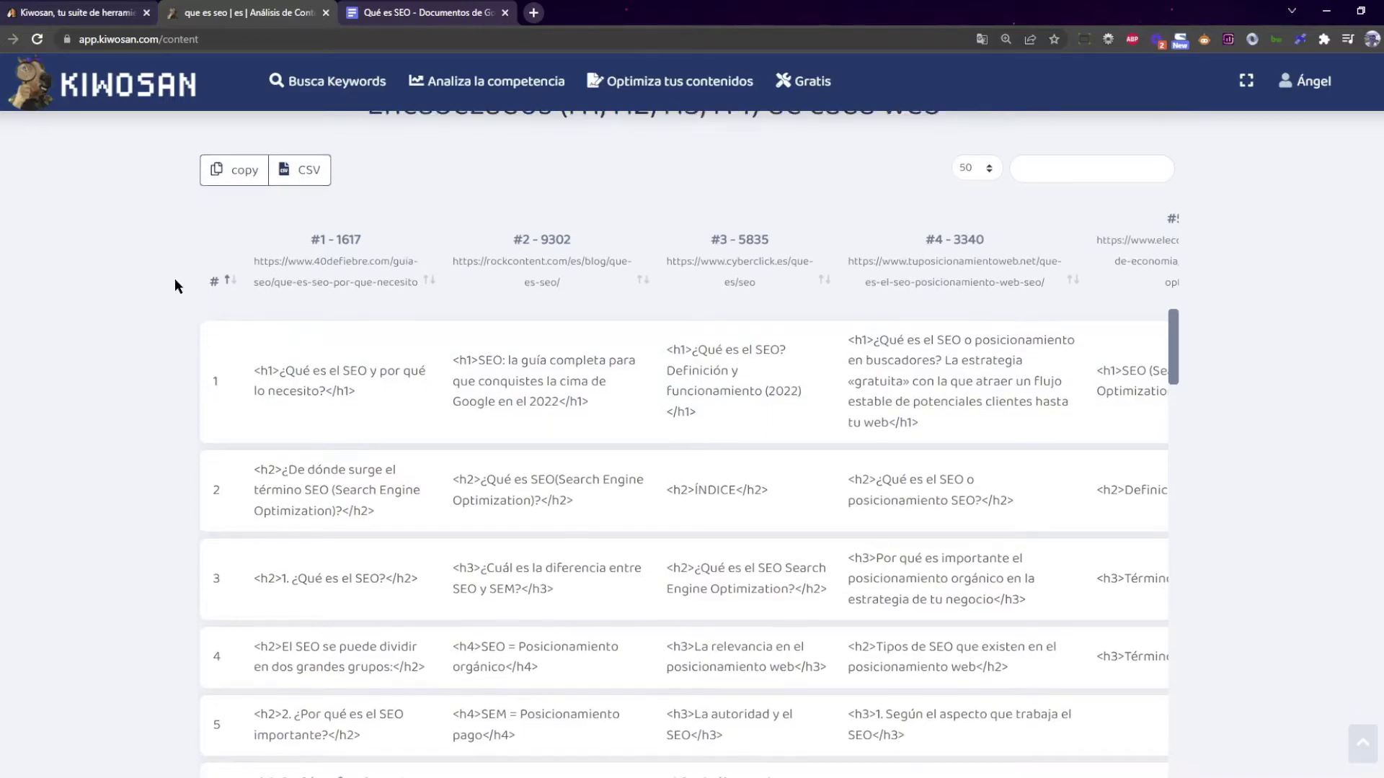
{"action": "scroll", "coordinate": [177, 287], "scroll_direction": "down", "scroll_amount": 4}
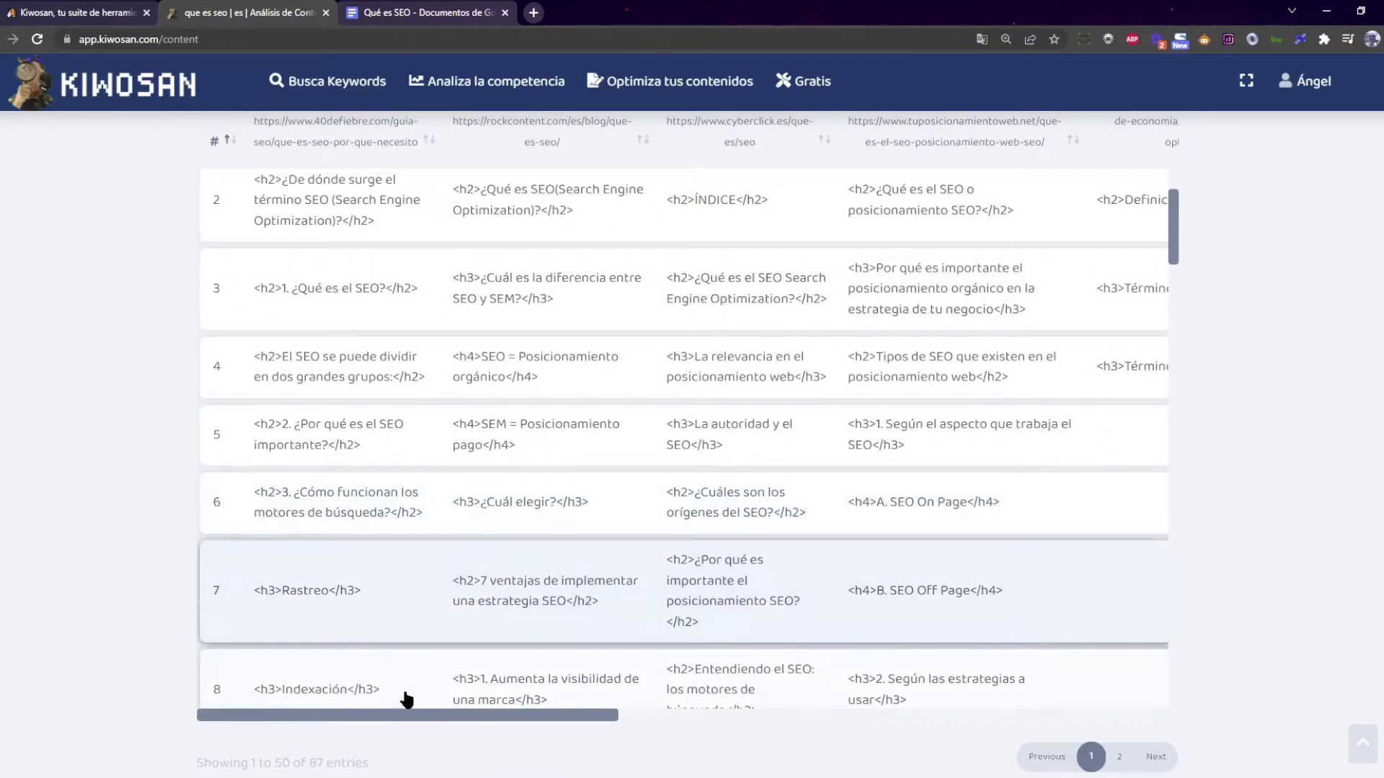
{"action": "left_click_drag", "start_coordinate": [396, 713], "coordinate": [260, 626]}
{"action": "scroll", "coordinate": [114, 587], "scroll_direction": "up", "scroll_amount": 4}
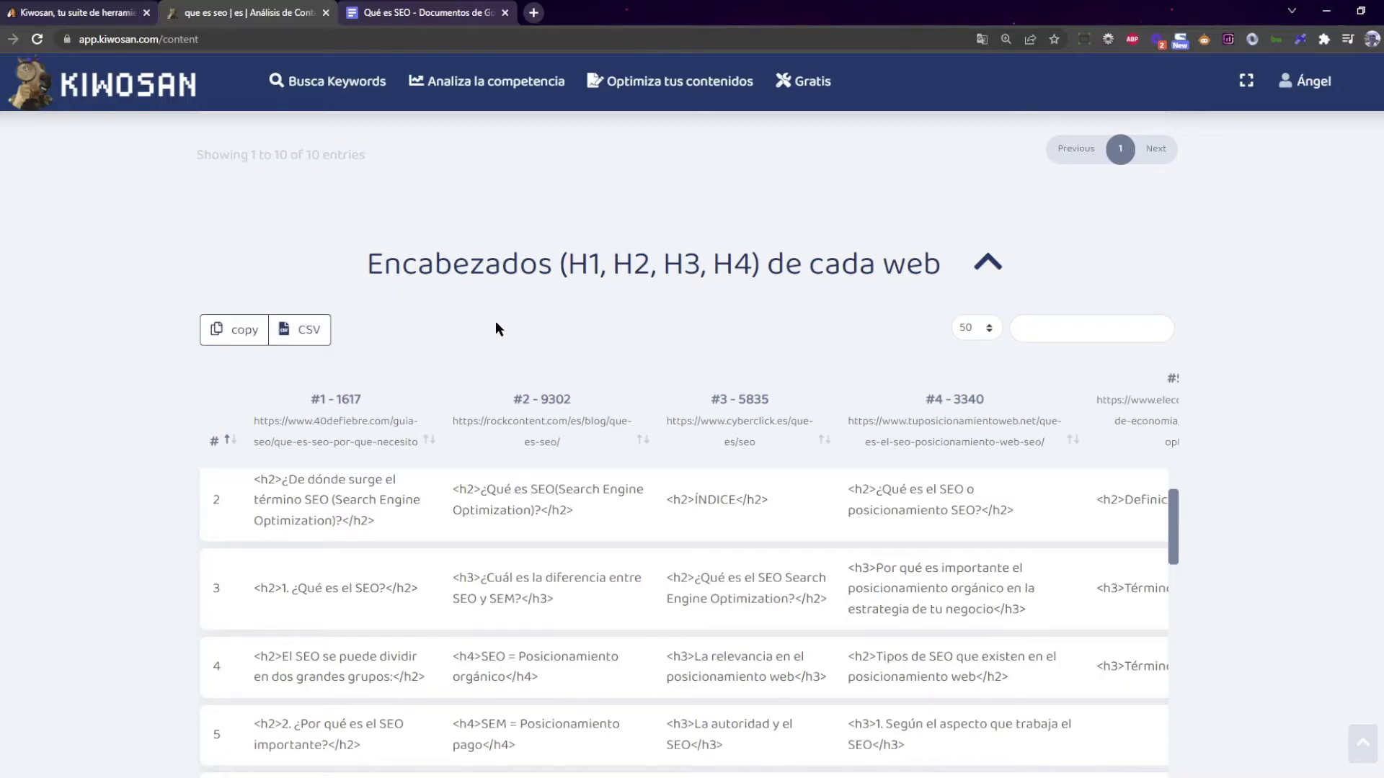
{"action": "scroll", "coordinate": [490, 332], "scroll_direction": "down", "scroll_amount": 1}
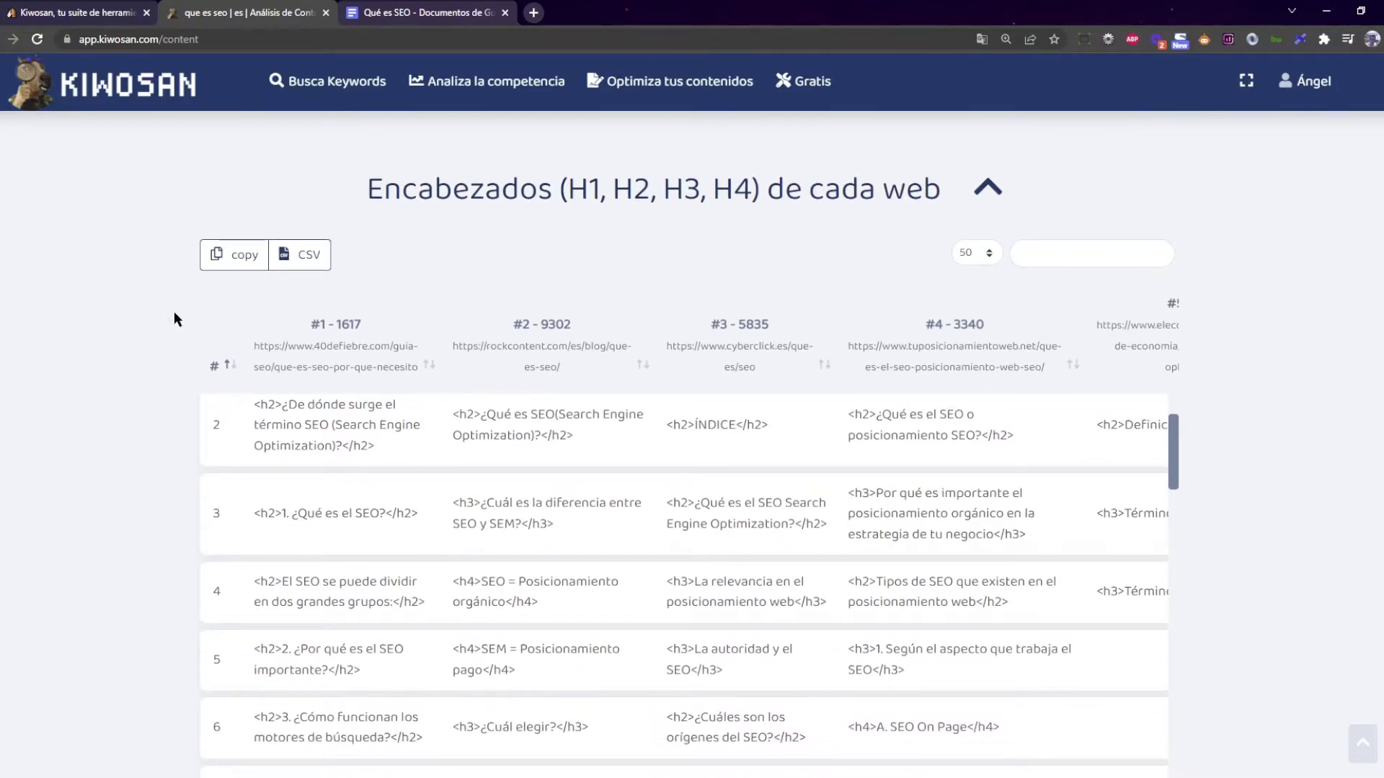
{"action": "scroll", "coordinate": [164, 357], "scroll_direction": "down", "scroll_amount": 1}
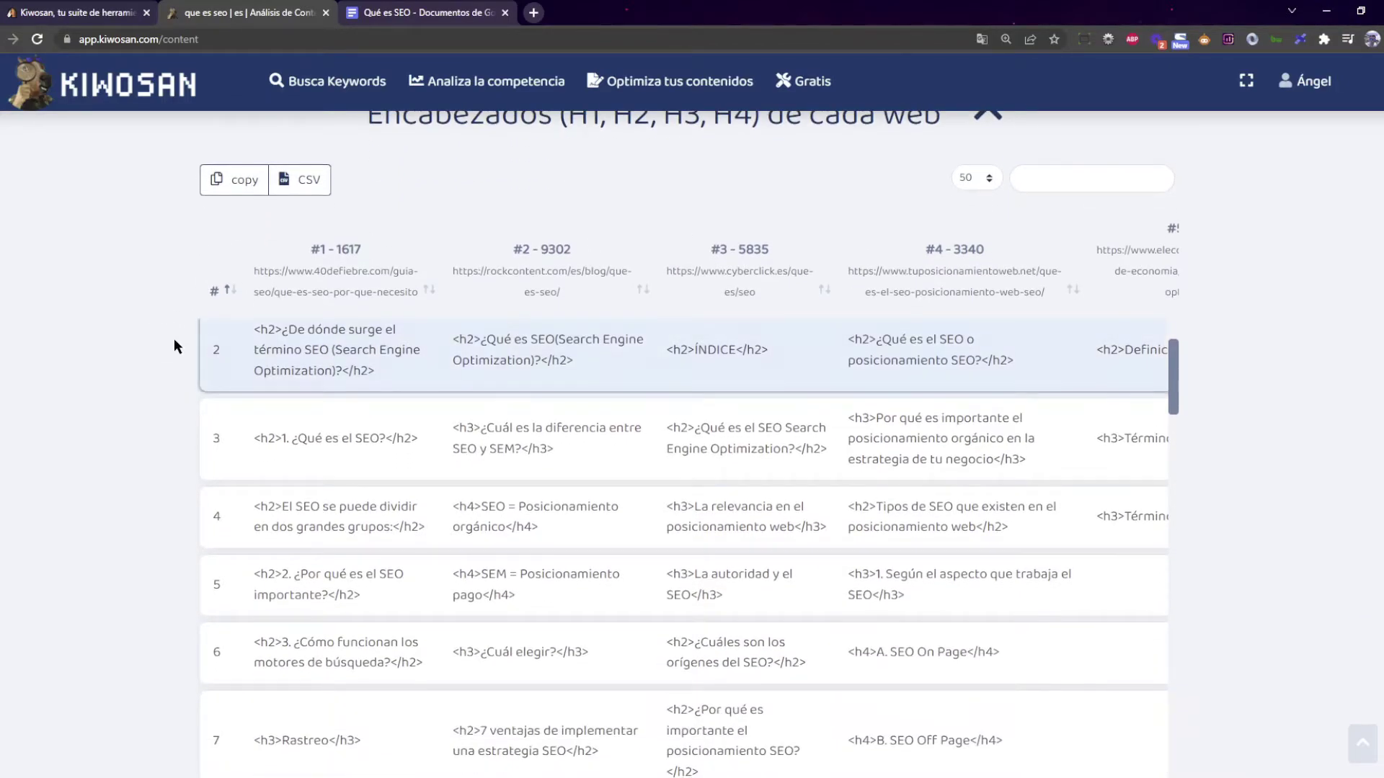
{"action": "scroll", "coordinate": [149, 320], "scroll_direction": "down", "scroll_amount": 1}
{"action": "scroll", "coordinate": [150, 320], "scroll_direction": "up", "scroll_amount": 1}
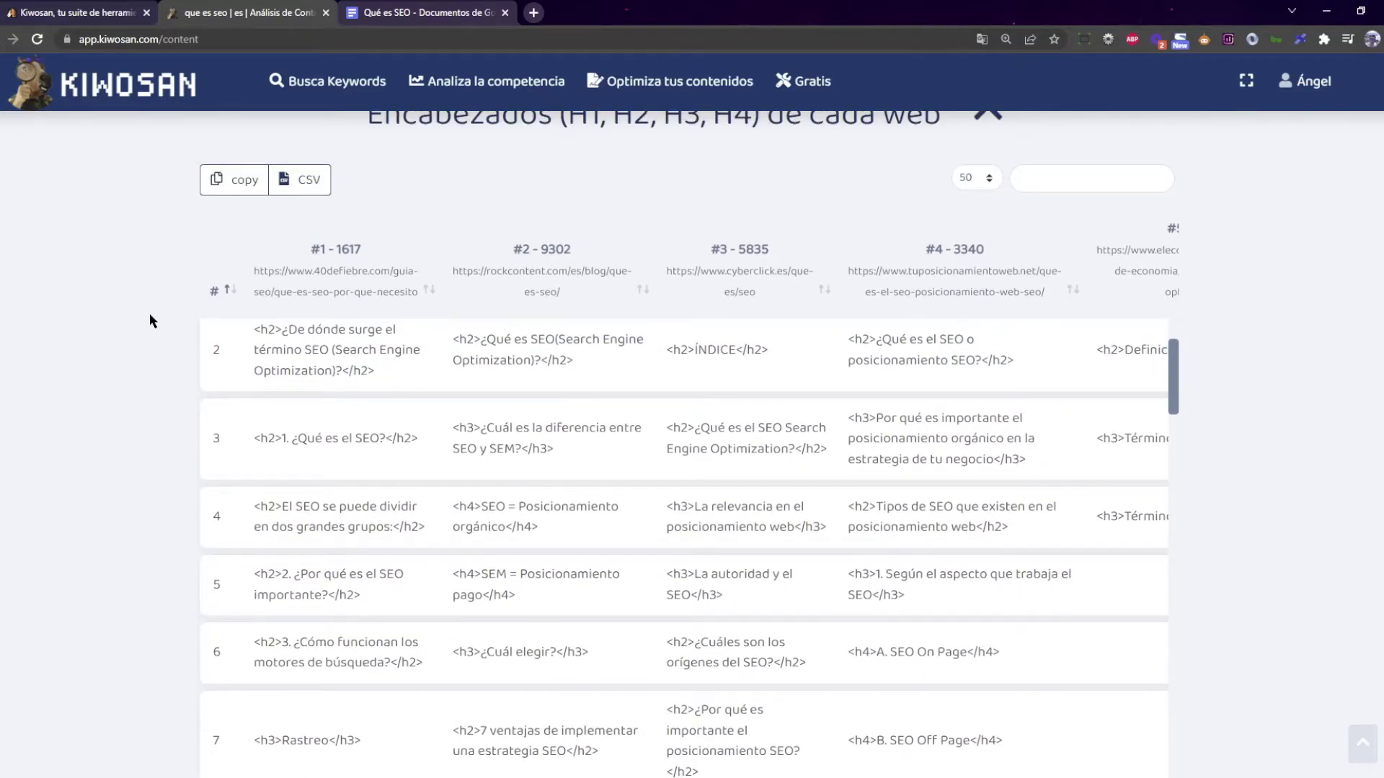
{"action": "scroll", "coordinate": [371, 441], "scroll_direction": "up", "scroll_amount": 2}
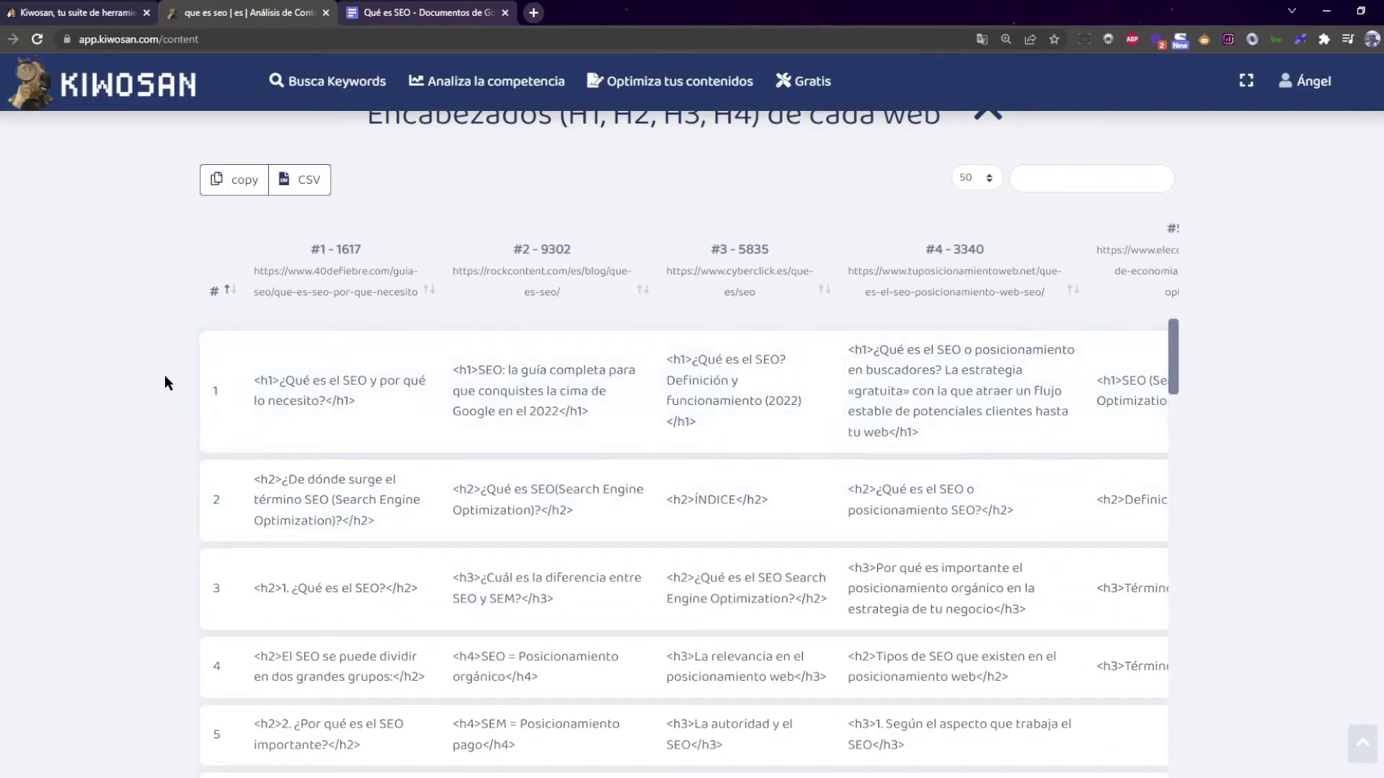
Read the 40defiebre page's headings in order, and the longer outlines of the rockcontent, cyberclick and tuposicionamientoweb pages
{"action": "scroll", "coordinate": [305, 396], "scroll_direction": "down", "scroll_amount": 2}
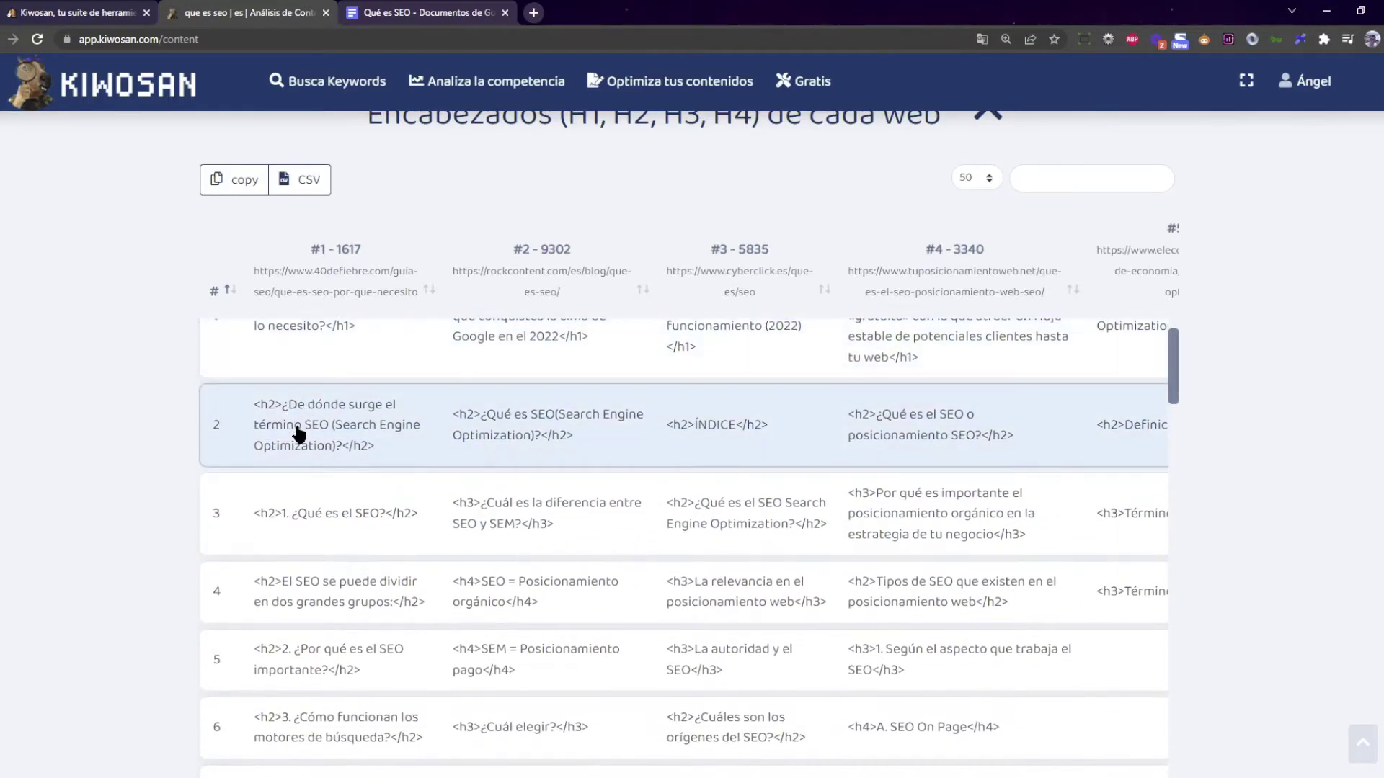
{"action": "scroll", "coordinate": [310, 470], "scroll_direction": "down", "scroll_amount": 5}
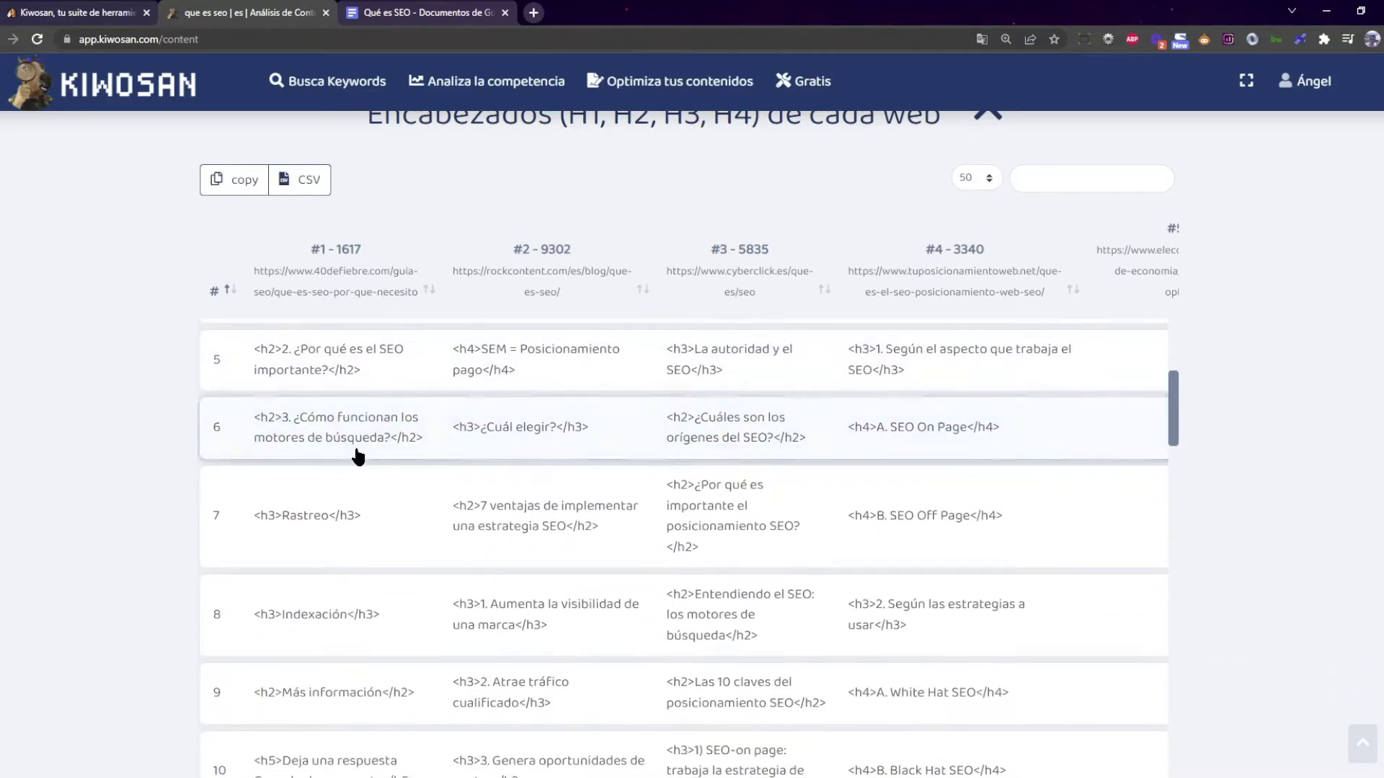
{"action": "scroll", "coordinate": [353, 411], "scroll_direction": "up", "scroll_amount": 1}
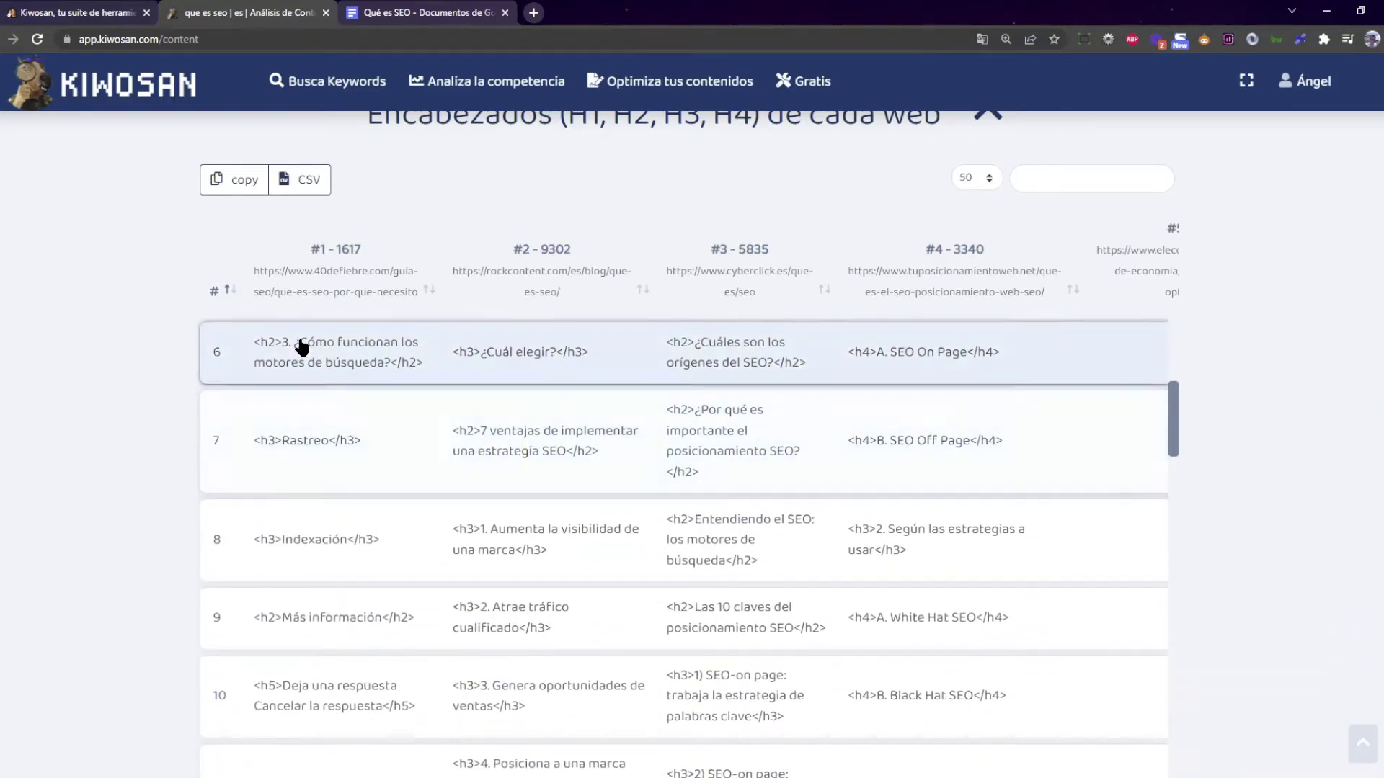
{"action": "scroll", "coordinate": [292, 440], "scroll_direction": "down", "scroll_amount": 2}
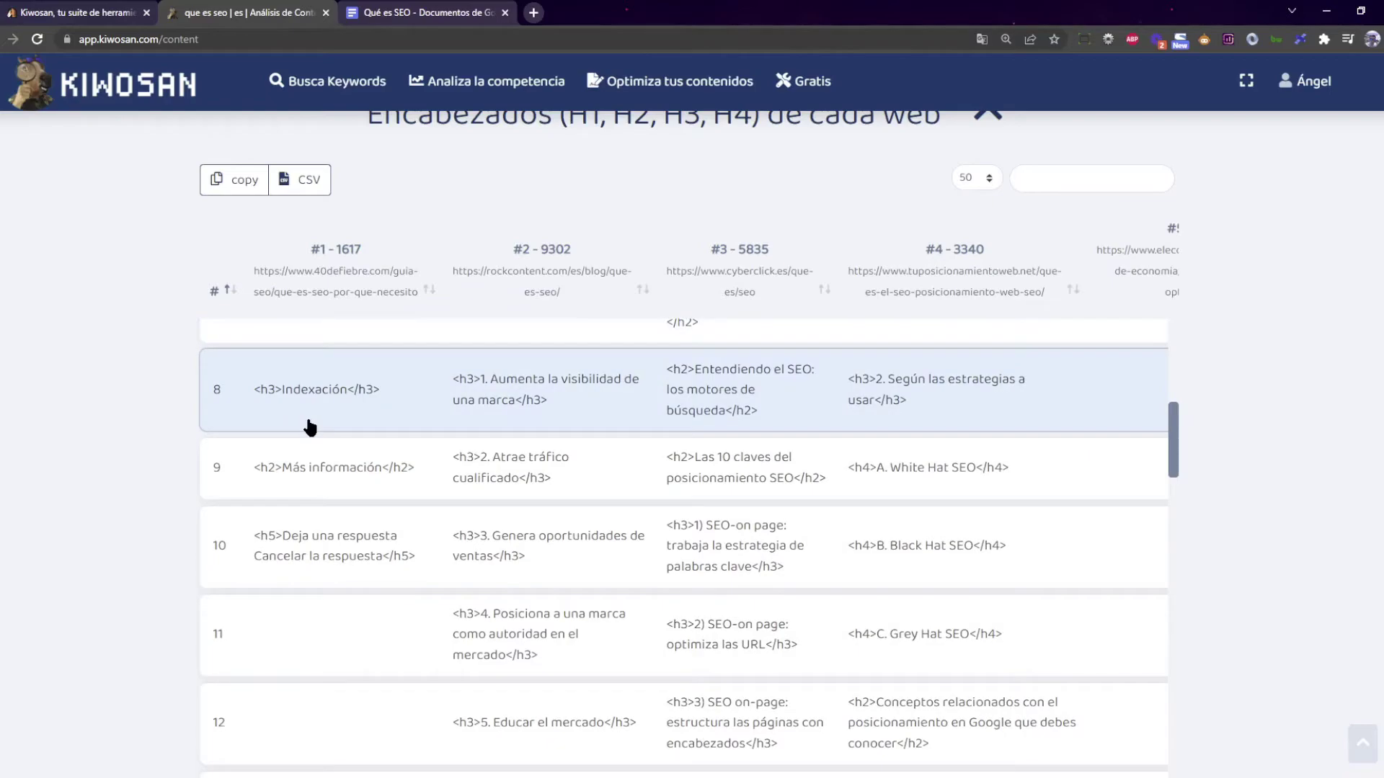
{"action": "scroll", "coordinate": [555, 470], "scroll_direction": "down", "scroll_amount": 7}
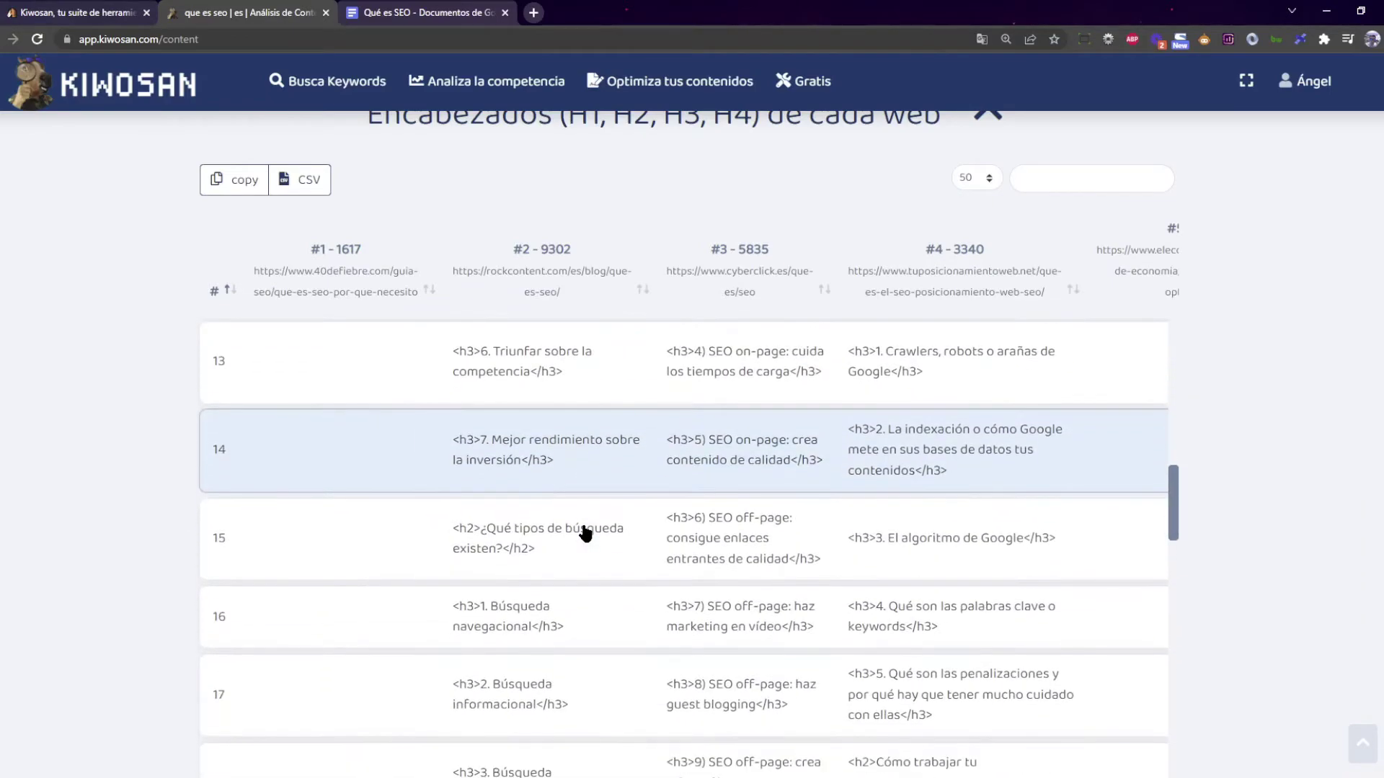
{"action": "scroll", "coordinate": [576, 530], "scroll_direction": "down", "scroll_amount": 3}
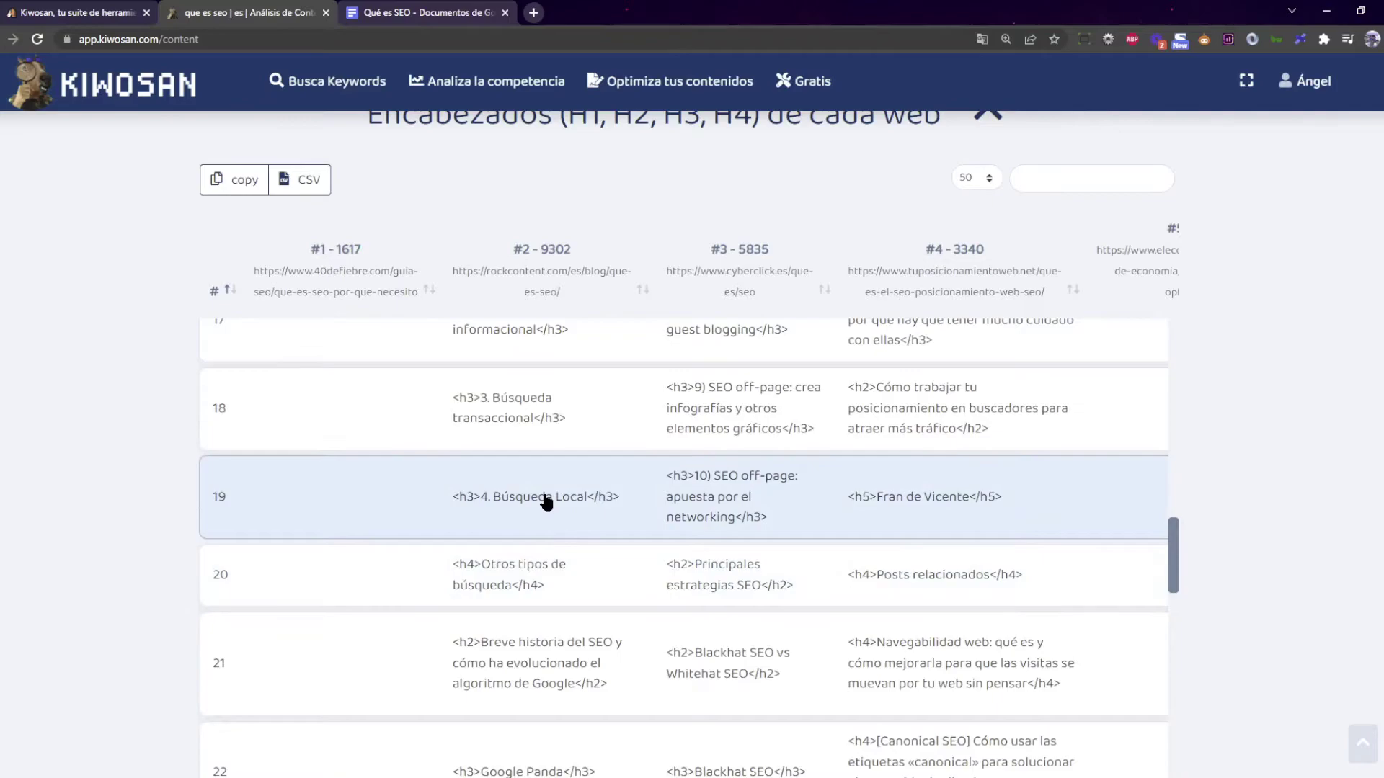
{"action": "scroll", "coordinate": [570, 509], "scroll_direction": "down", "scroll_amount": 1}
{"action": "scroll", "coordinate": [648, 512], "scroll_direction": "down", "scroll_amount": 3}
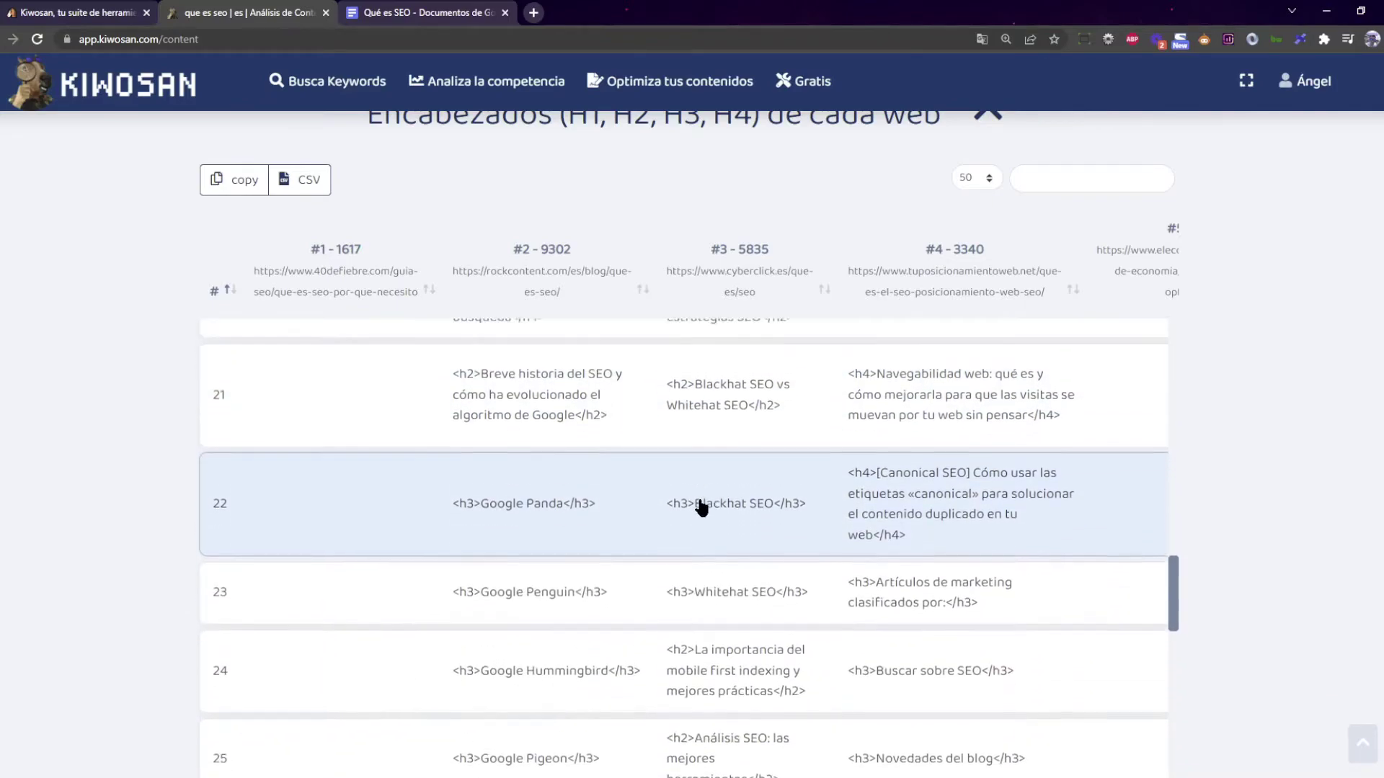
{"action": "scroll", "coordinate": [699, 505], "scroll_direction": "up", "scroll_amount": 15}
{"action": "scroll", "coordinate": [701, 508], "scroll_direction": "up", "scroll_amount": 4}
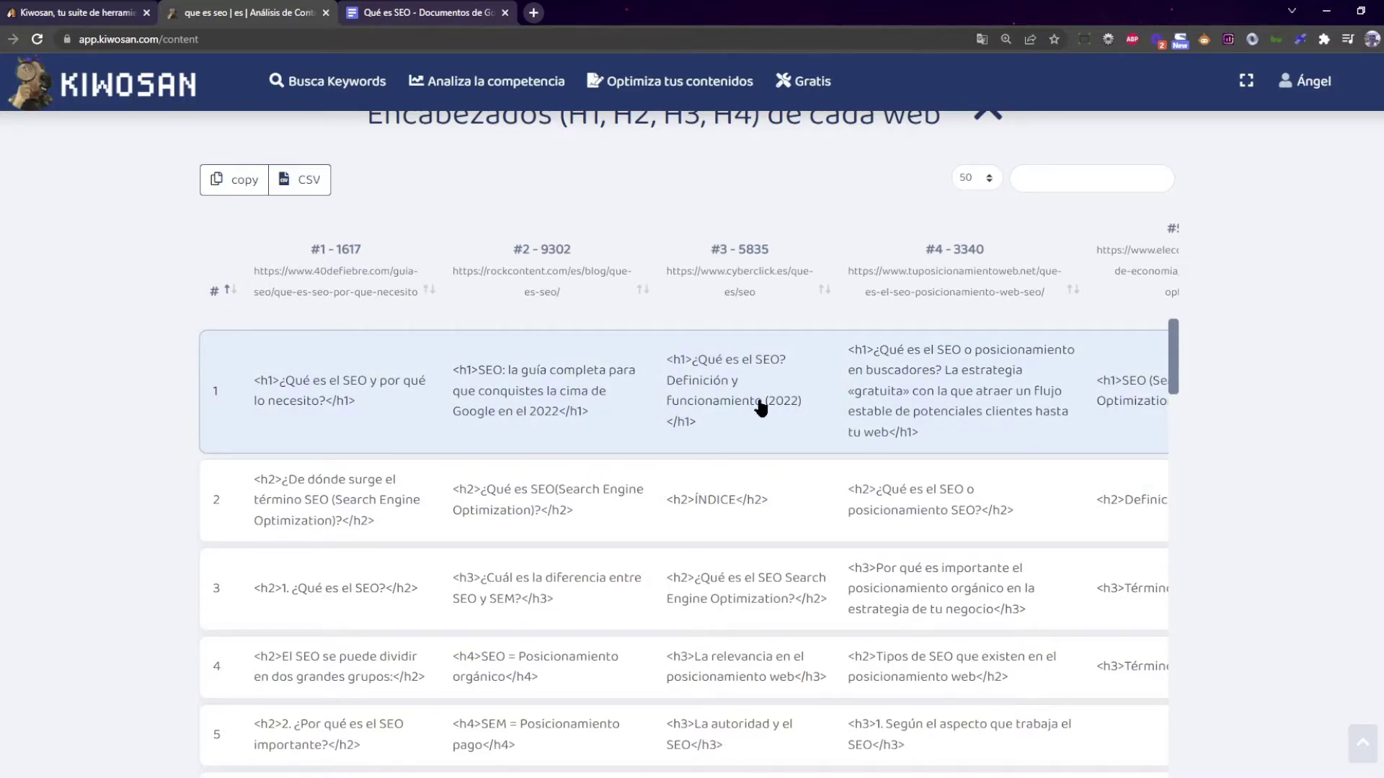
Compare the opening H1, H2 and H3 headings across the first four ranked pages
{"action": "scroll", "coordinate": [649, 447], "scroll_direction": "down", "scroll_amount": 2}
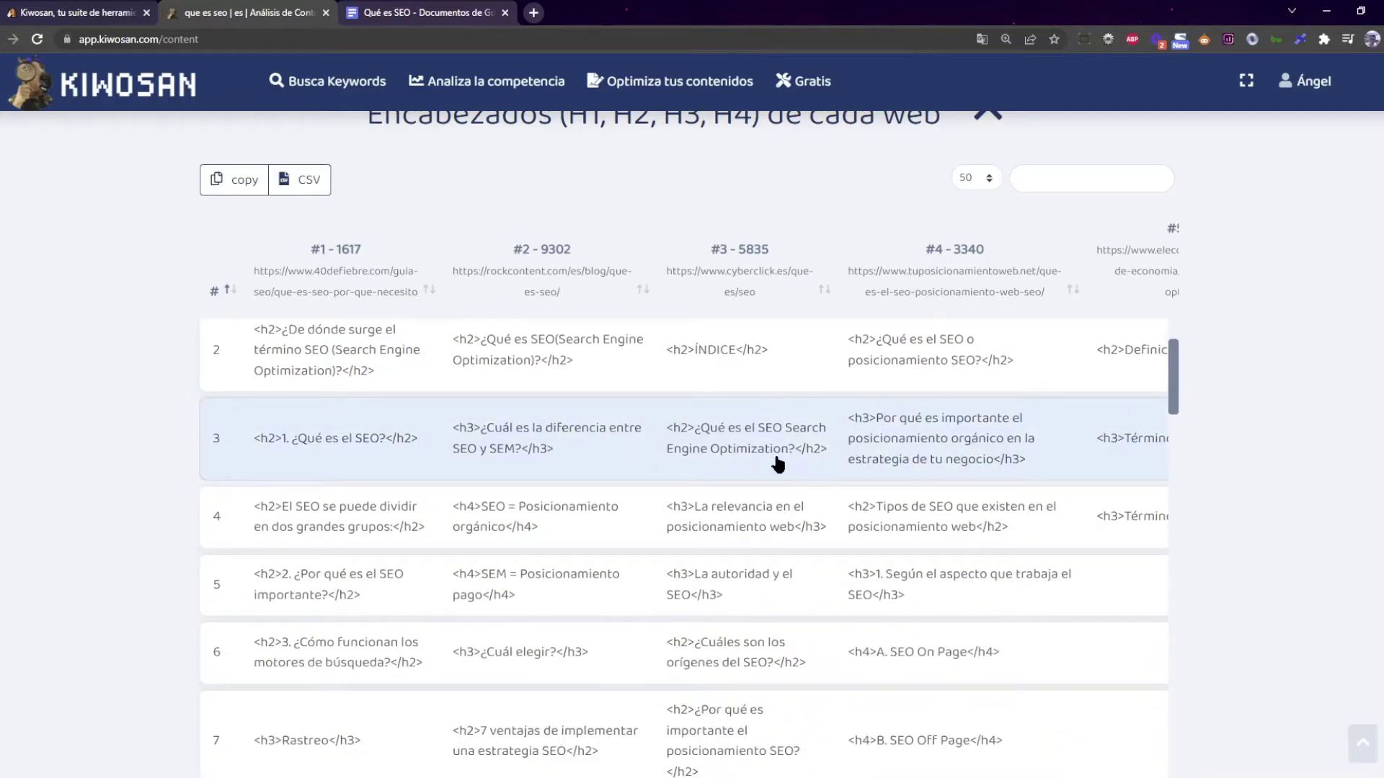
{"action": "scroll", "coordinate": [775, 464], "scroll_direction": "up", "scroll_amount": 5}
{"action": "scroll", "coordinate": [358, 312], "scroll_direction": "down", "scroll_amount": 3}
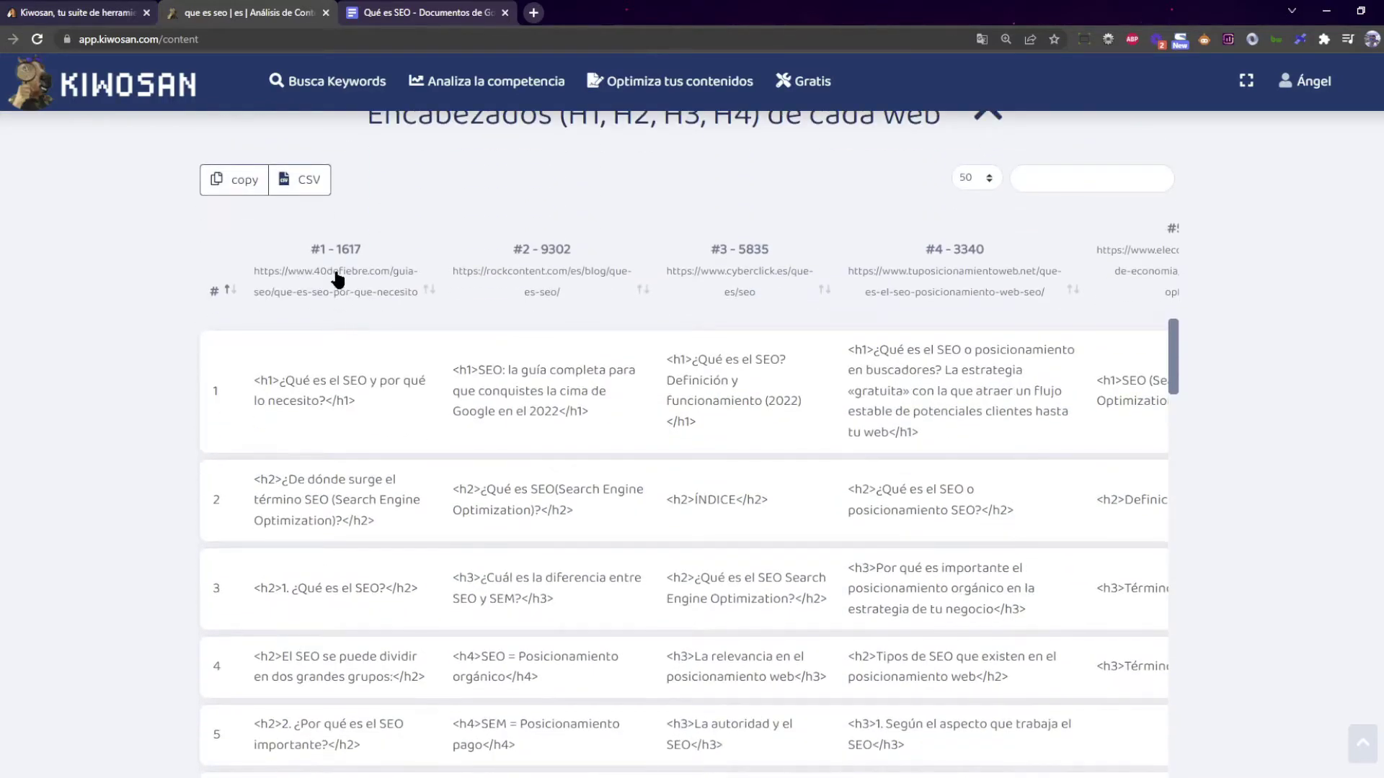
{"action": "scroll", "coordinate": [345, 418], "scroll_direction": "down", "scroll_amount": 2}
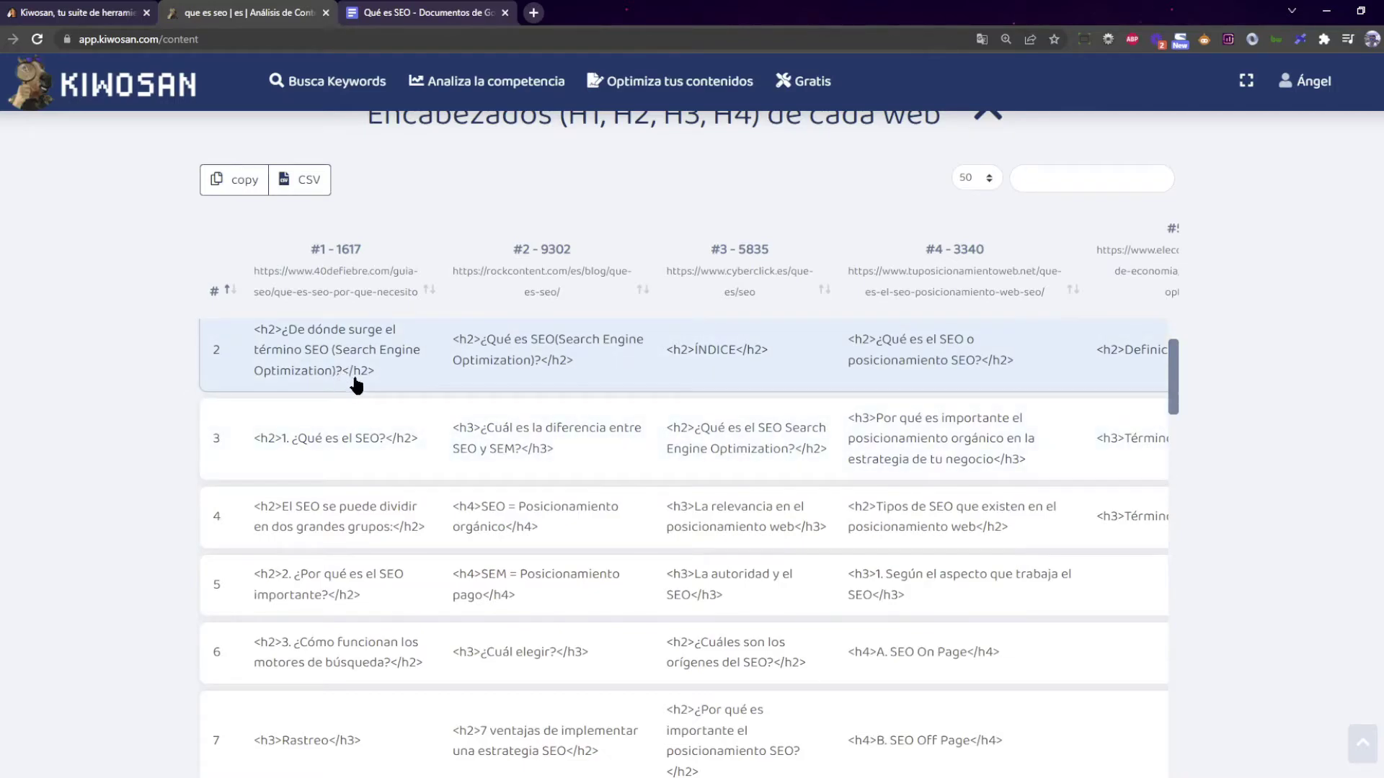
{"action": "scroll", "coordinate": [379, 371], "scroll_direction": "up", "scroll_amount": 4}
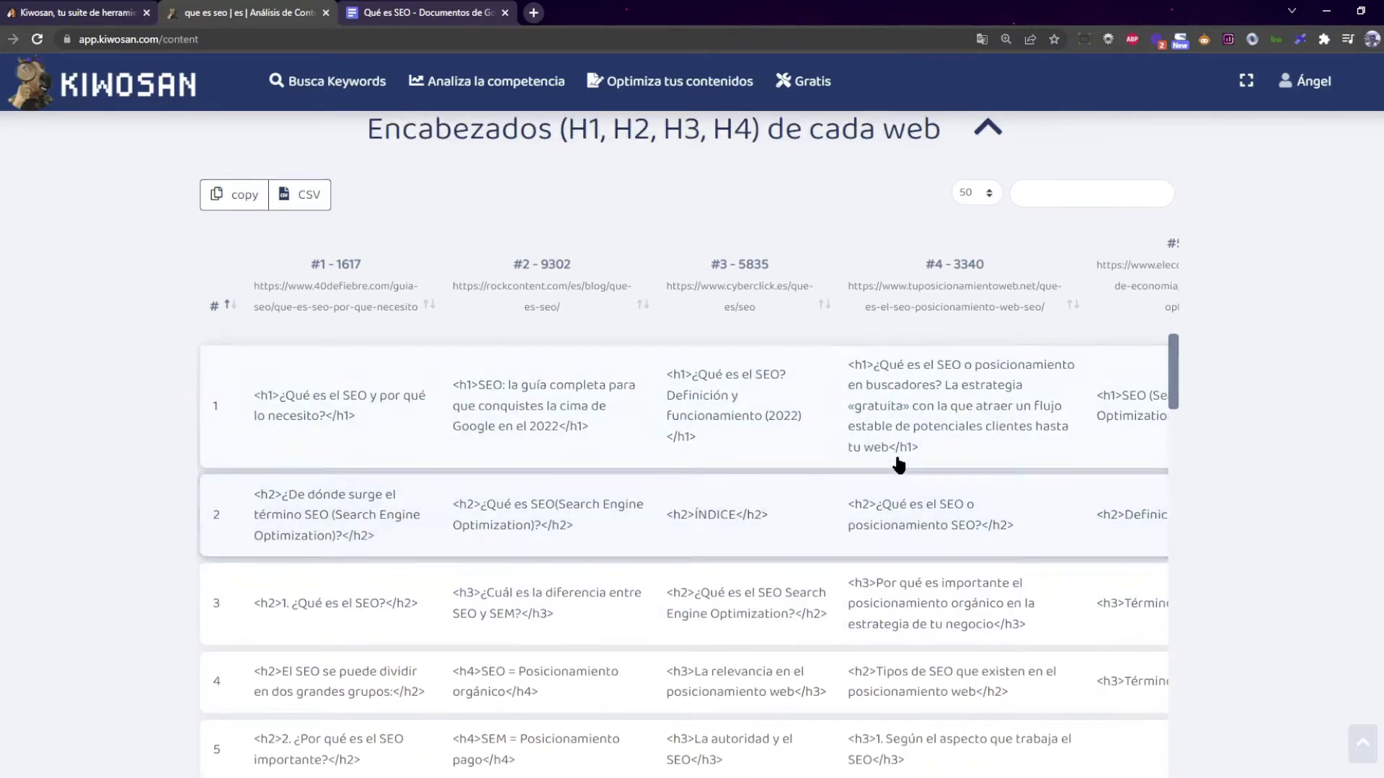
{"action": "scroll", "coordinate": [267, 291], "scroll_direction": "down", "scroll_amount": 3}
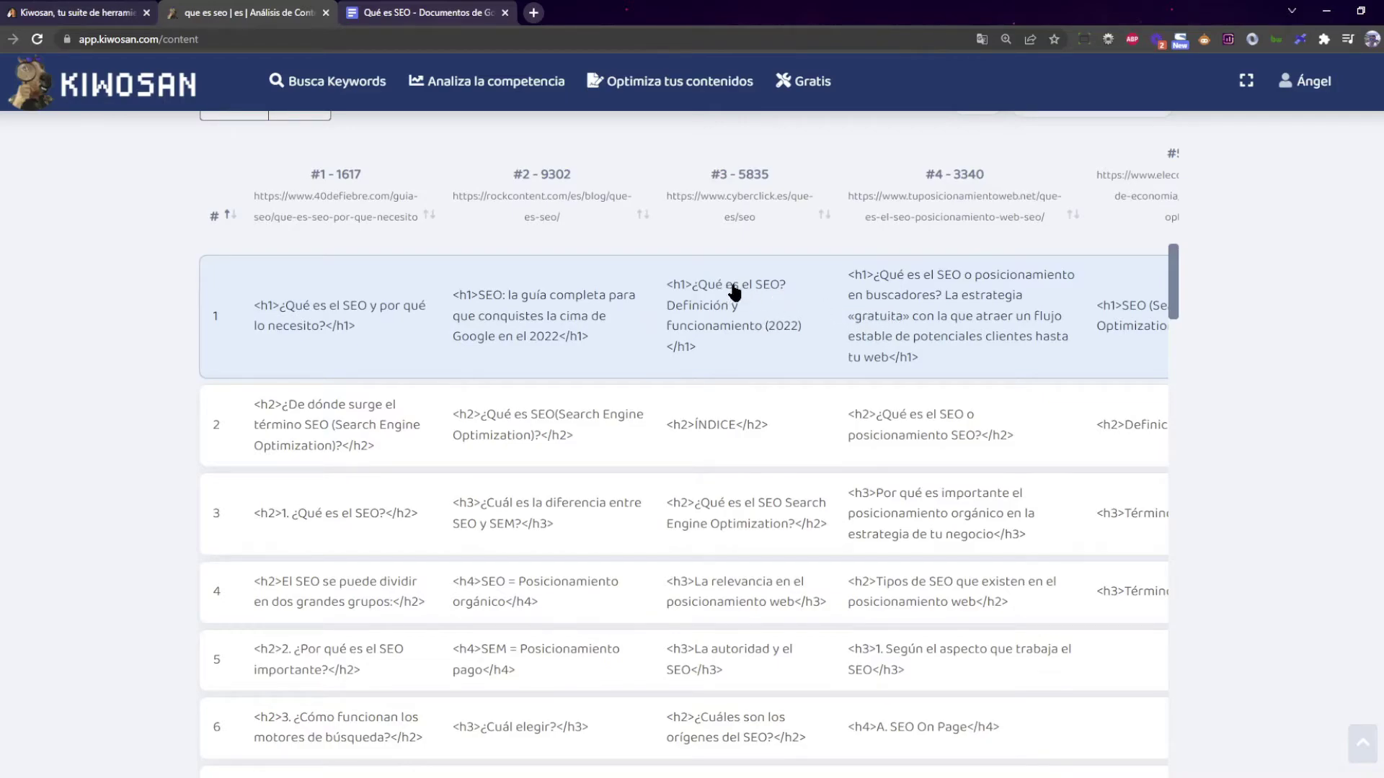
{"action": "scroll", "coordinate": [852, 349], "scroll_direction": "down", "scroll_amount": 3}
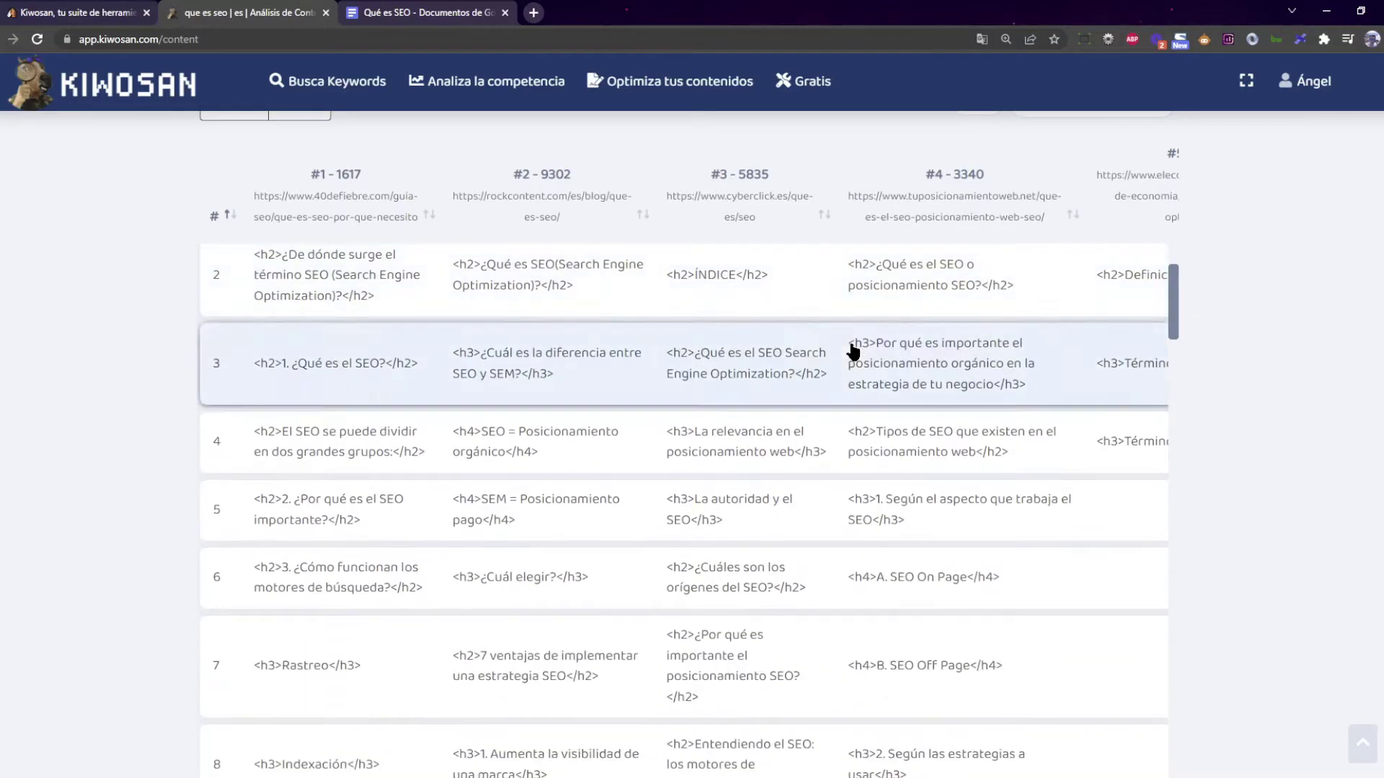
{"action": "scroll", "coordinate": [511, 306], "scroll_direction": "down", "scroll_amount": 2}
{"action": "scroll", "coordinate": [534, 390], "scroll_direction": "up", "scroll_amount": 5}
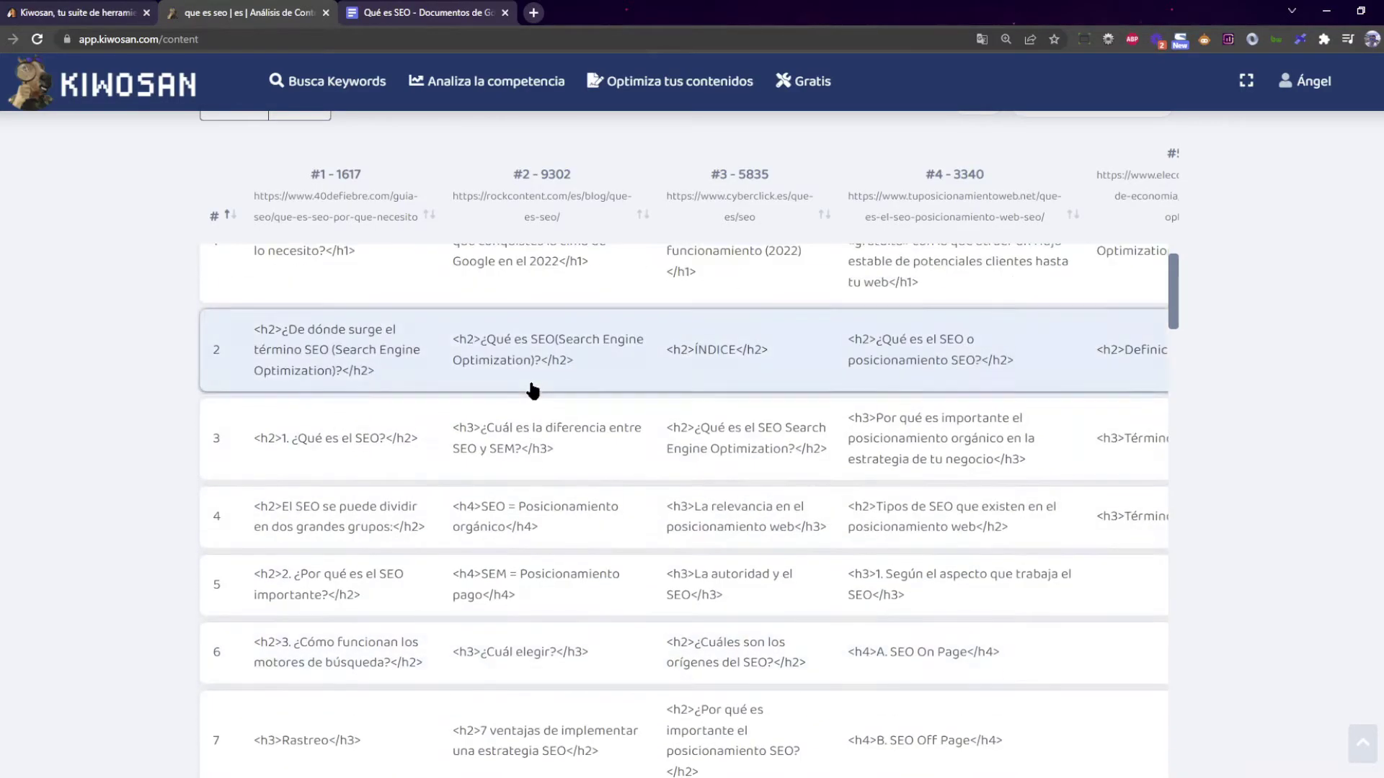
{"action": "scroll", "coordinate": [311, 375], "scroll_direction": "down", "scroll_amount": 1}
{"action": "scroll", "coordinate": [324, 392], "scroll_direction": "up", "scroll_amount": 2}
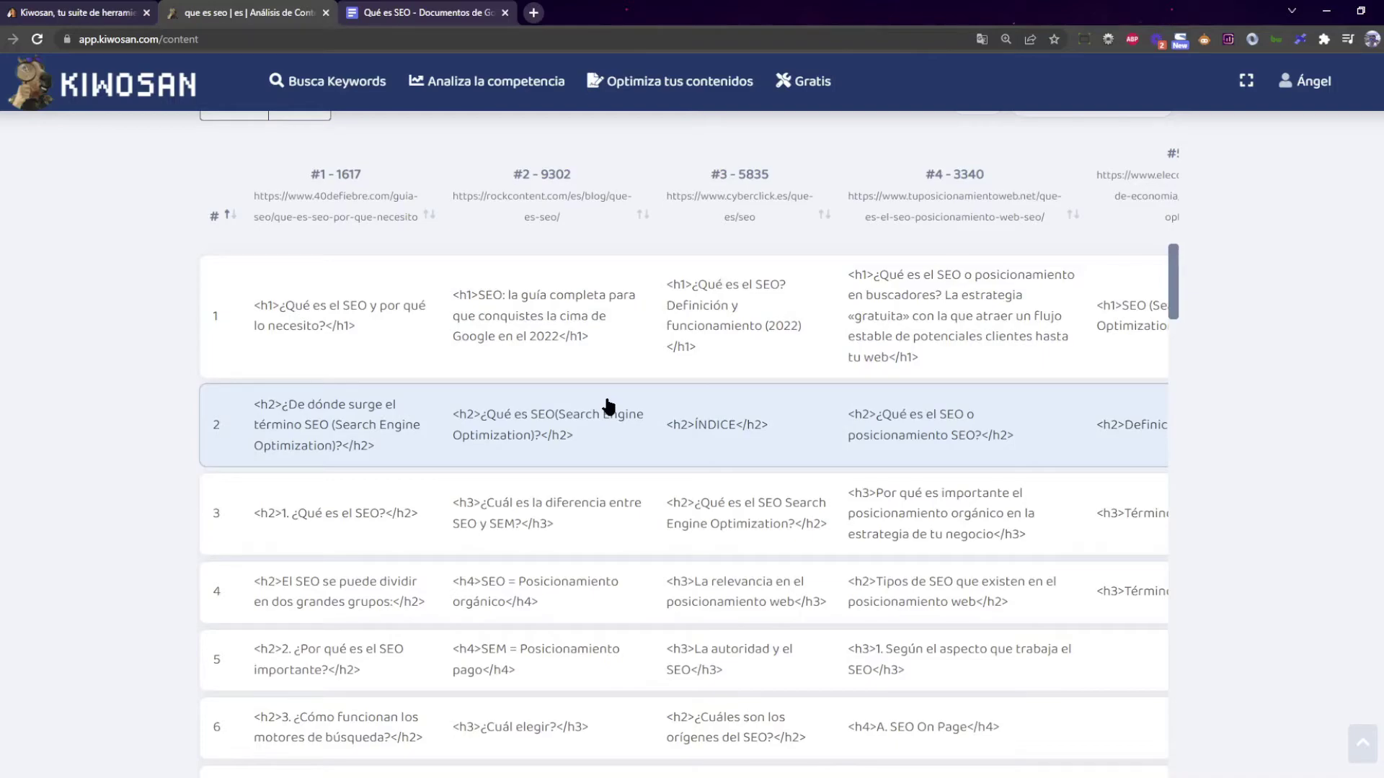
Go past the remaining per-page headings to the Encabezados (H1, H2, H3, H4) por tipo section and examine its columns
{"action": "scroll", "coordinate": [585, 404], "scroll_direction": "down", "scroll_amount": 8}
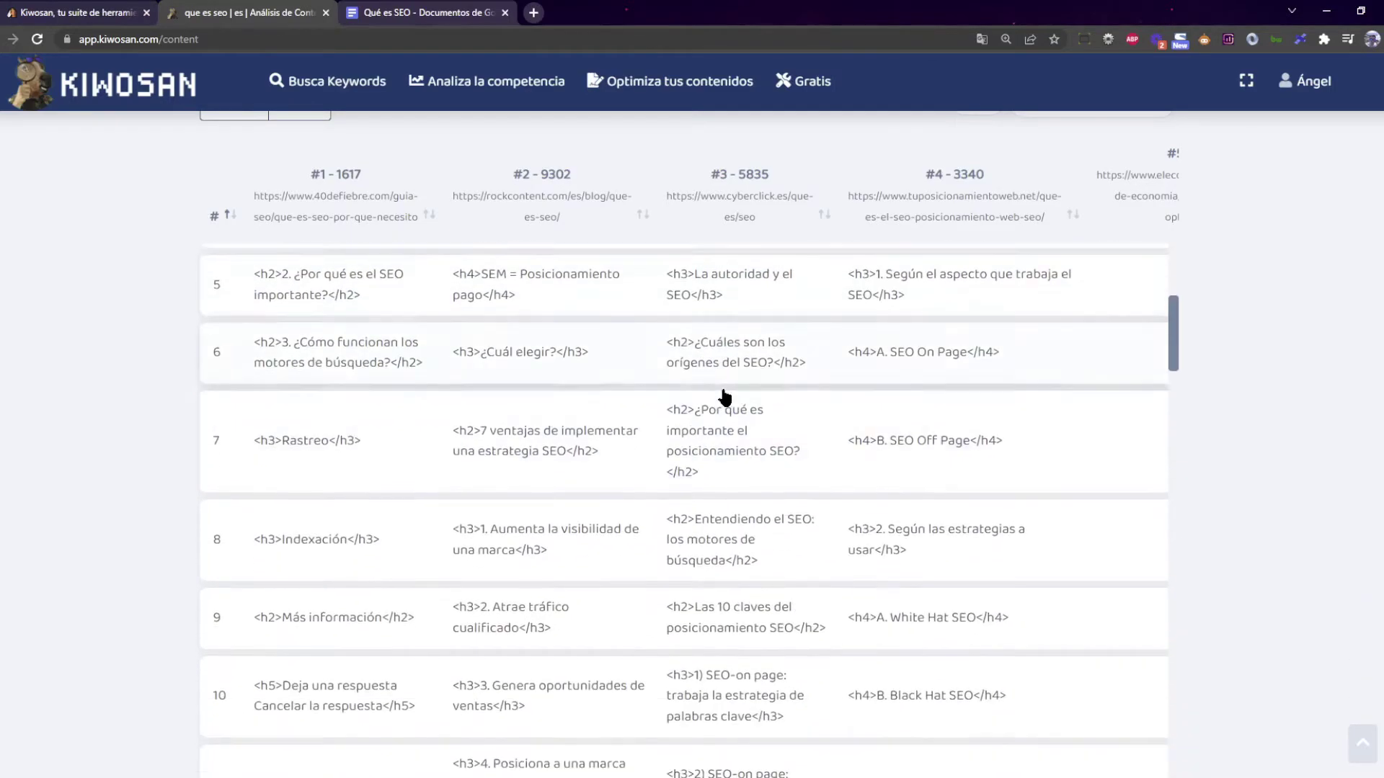
{"action": "scroll", "coordinate": [593, 431], "scroll_direction": "down", "scroll_amount": 12}
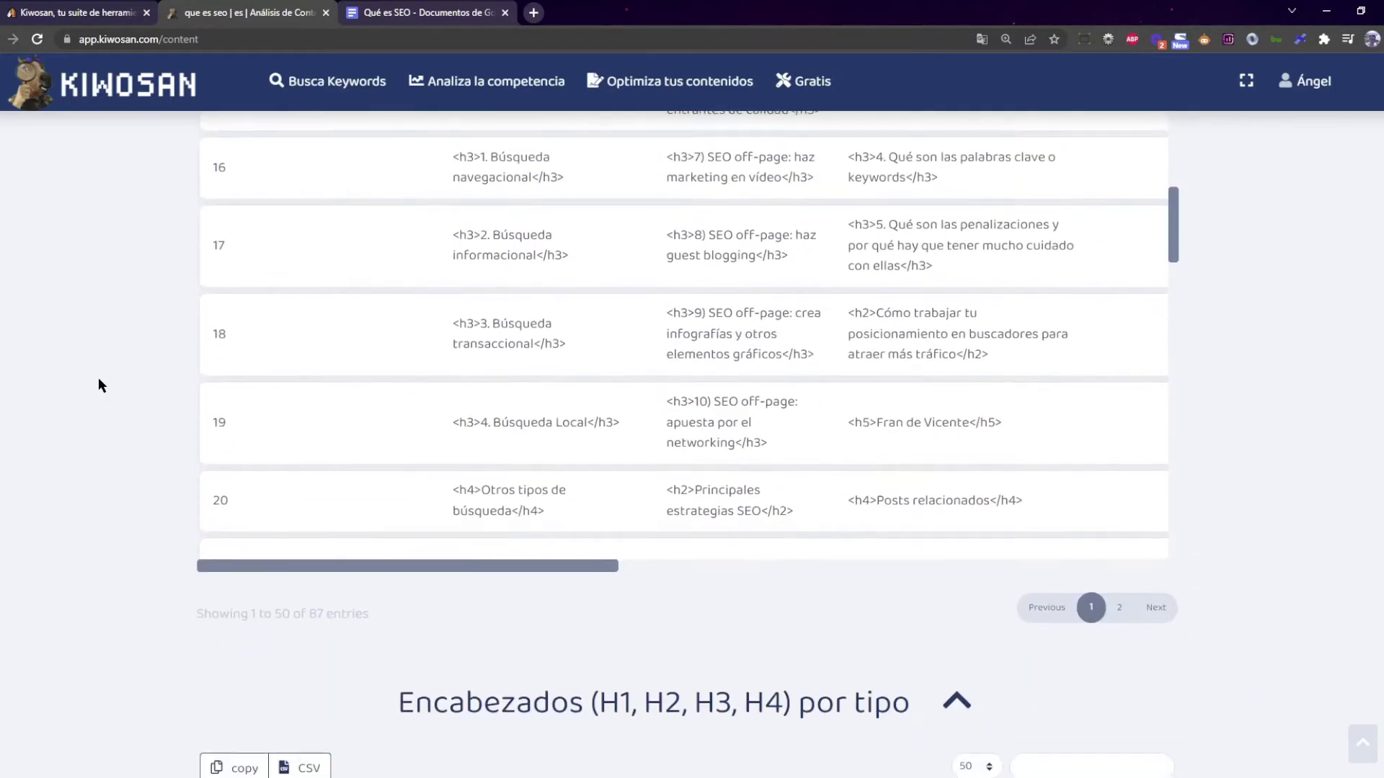
{"action": "scroll", "coordinate": [122, 375], "scroll_direction": "down", "scroll_amount": 2}
{"action": "scroll", "coordinate": [231, 351], "scroll_direction": "up", "scroll_amount": 1}
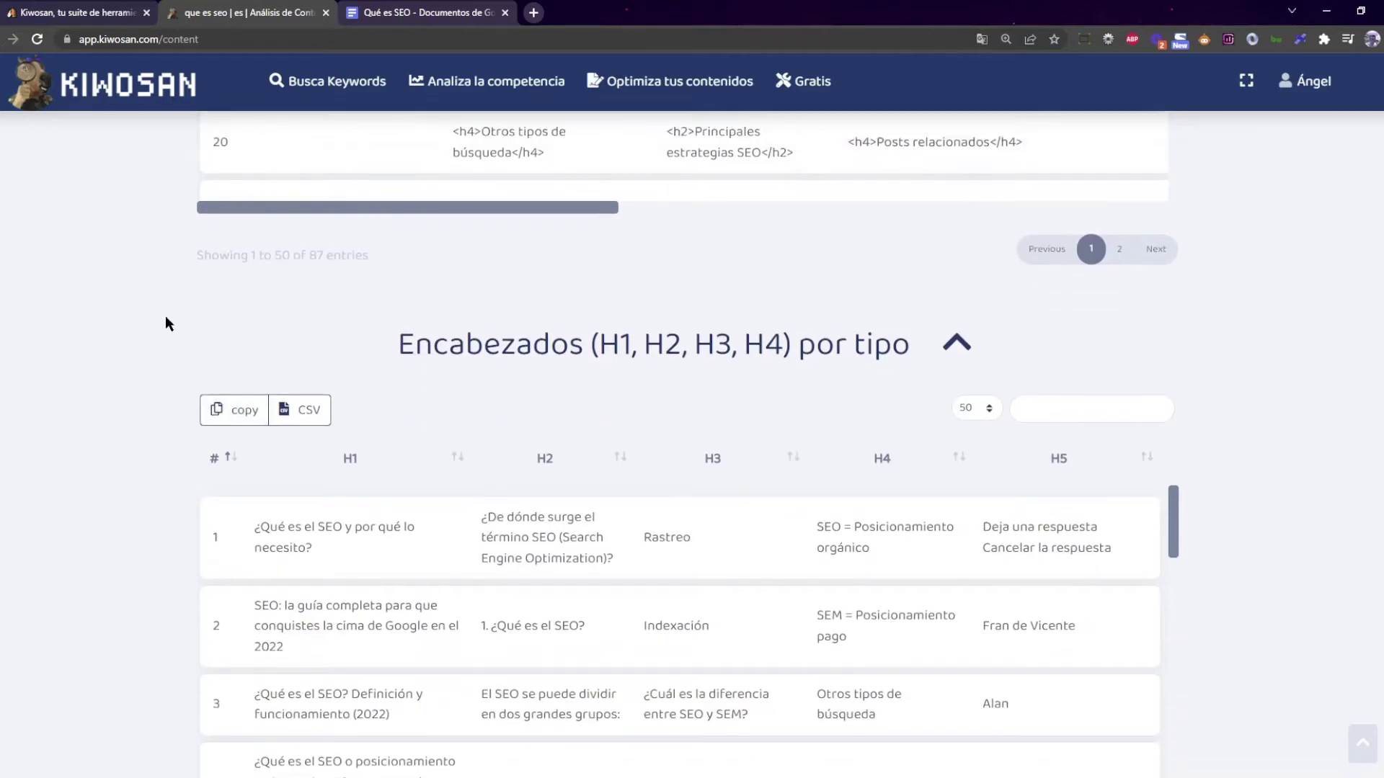
{"action": "scroll", "coordinate": [181, 290], "scroll_direction": "down", "scroll_amount": 3}
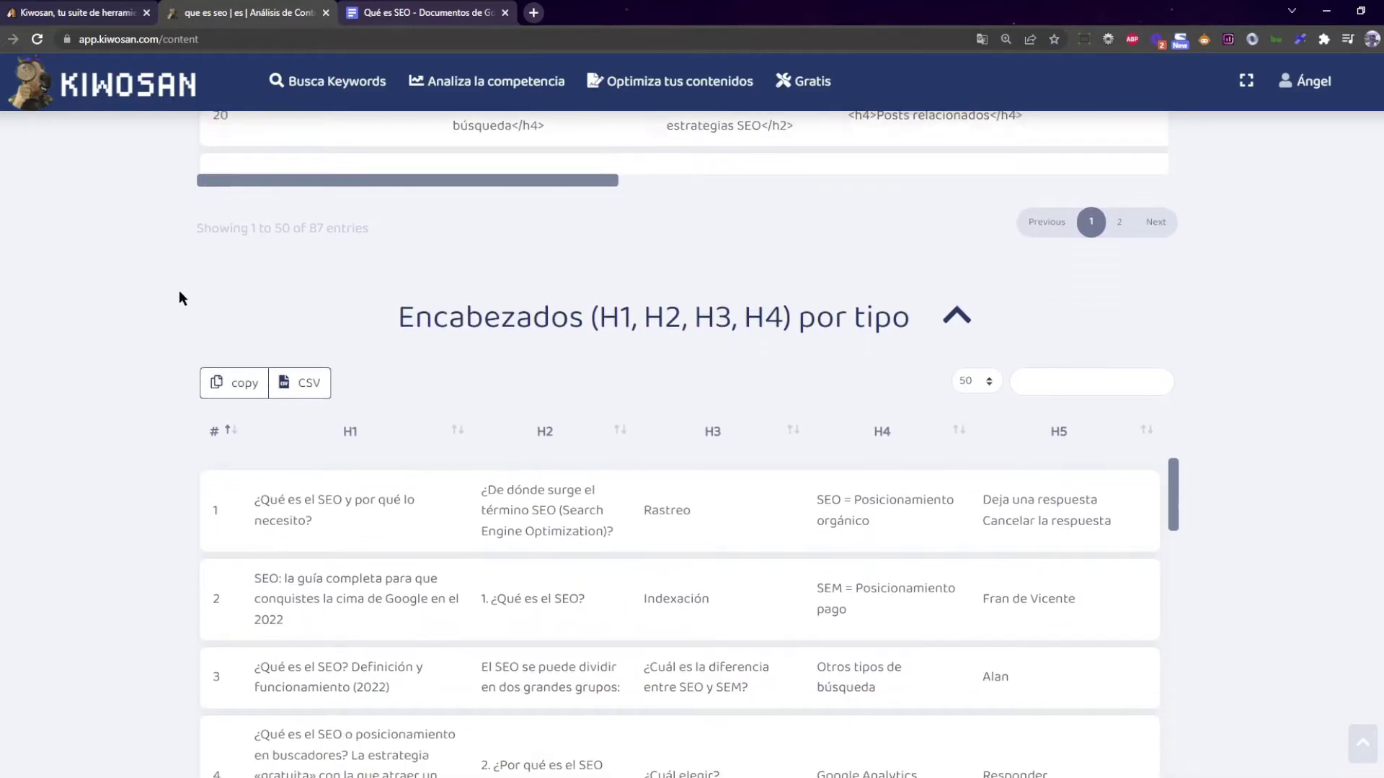
{"action": "scroll", "coordinate": [606, 345], "scroll_direction": "up", "scroll_amount": 1}
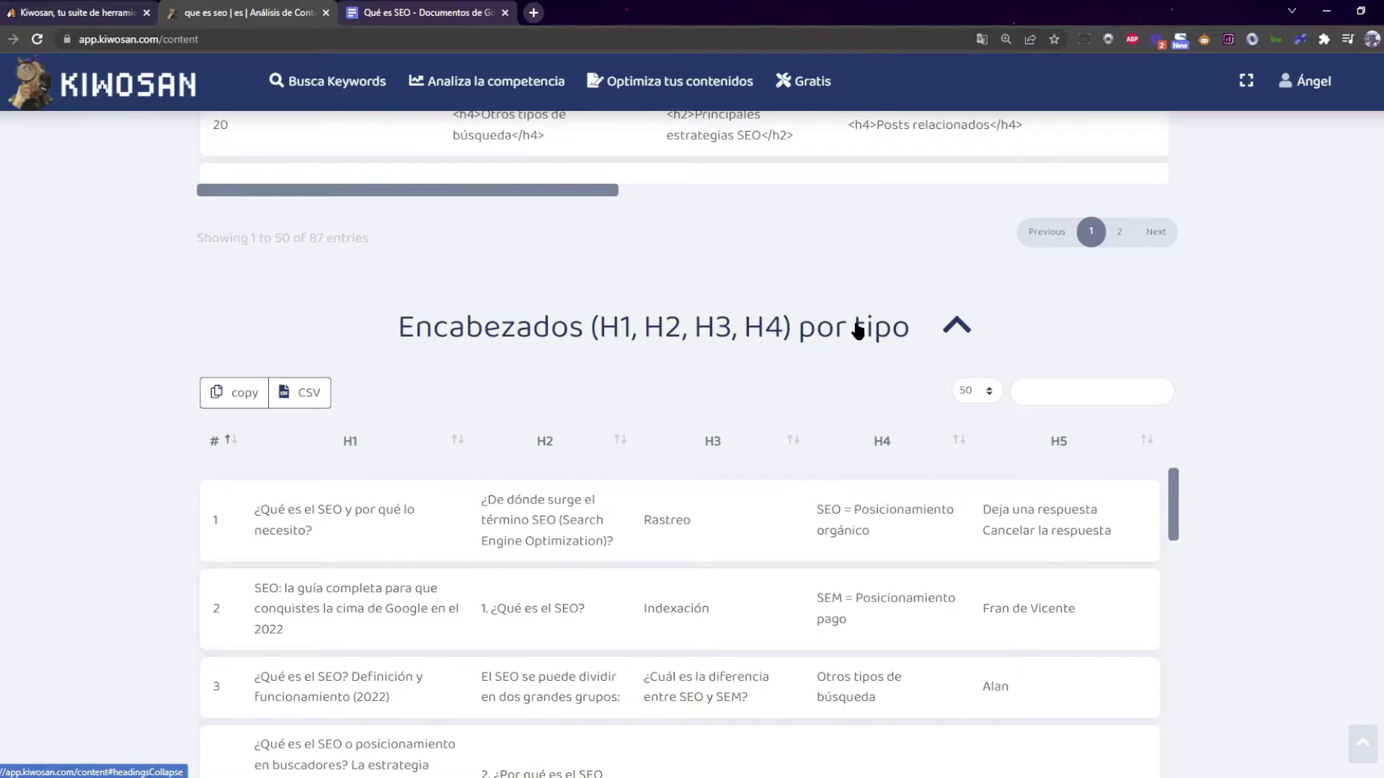
{"action": "scroll", "coordinate": [523, 283], "scroll_direction": "down", "scroll_amount": 1}
{"action": "scroll", "coordinate": [524, 283], "scroll_direction": "down", "scroll_amount": 1}
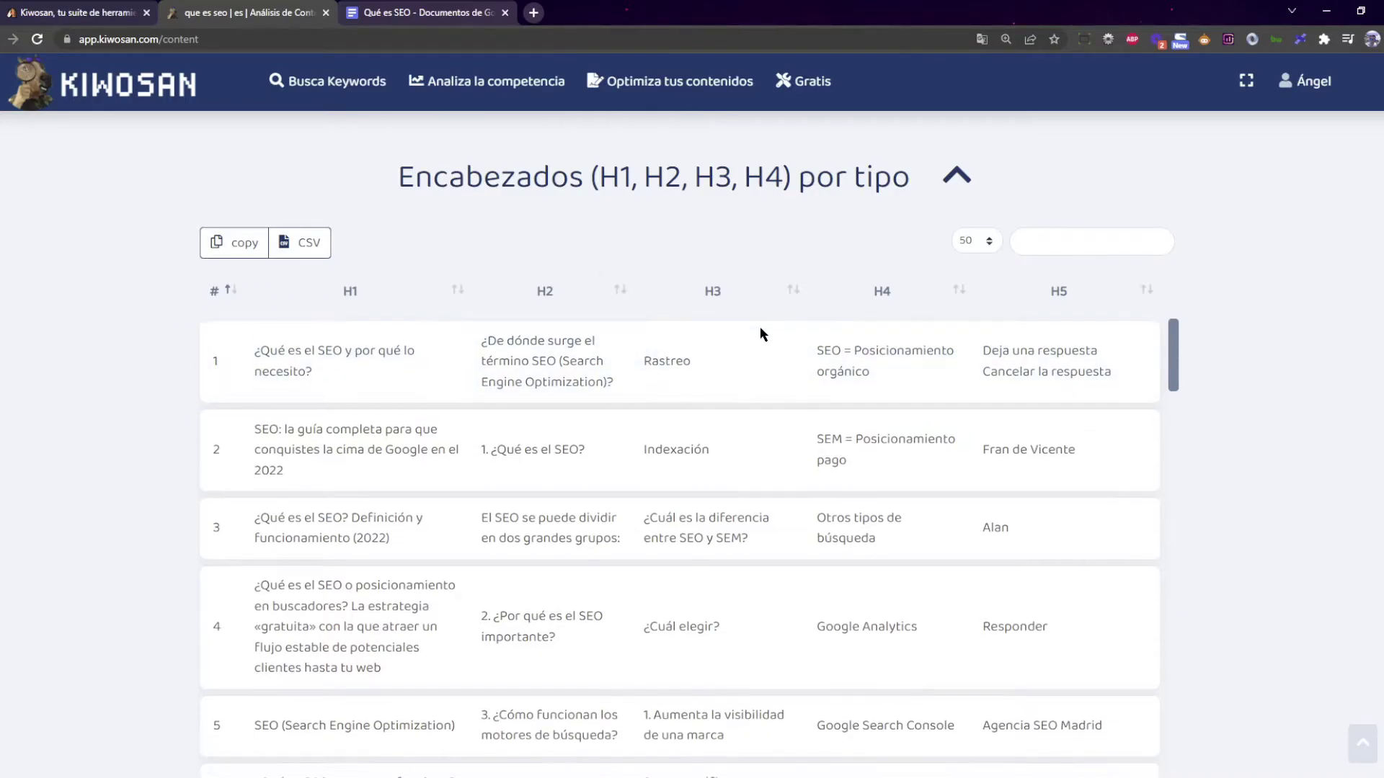
{"action": "scroll", "coordinate": [680, 423], "scroll_direction": "down", "scroll_amount": 1}
{"action": "scroll", "coordinate": [673, 404], "scroll_direction": "up", "scroll_amount": 1}
{"action": "scroll", "coordinate": [655, 386], "scroll_direction": "up", "scroll_amount": 1}
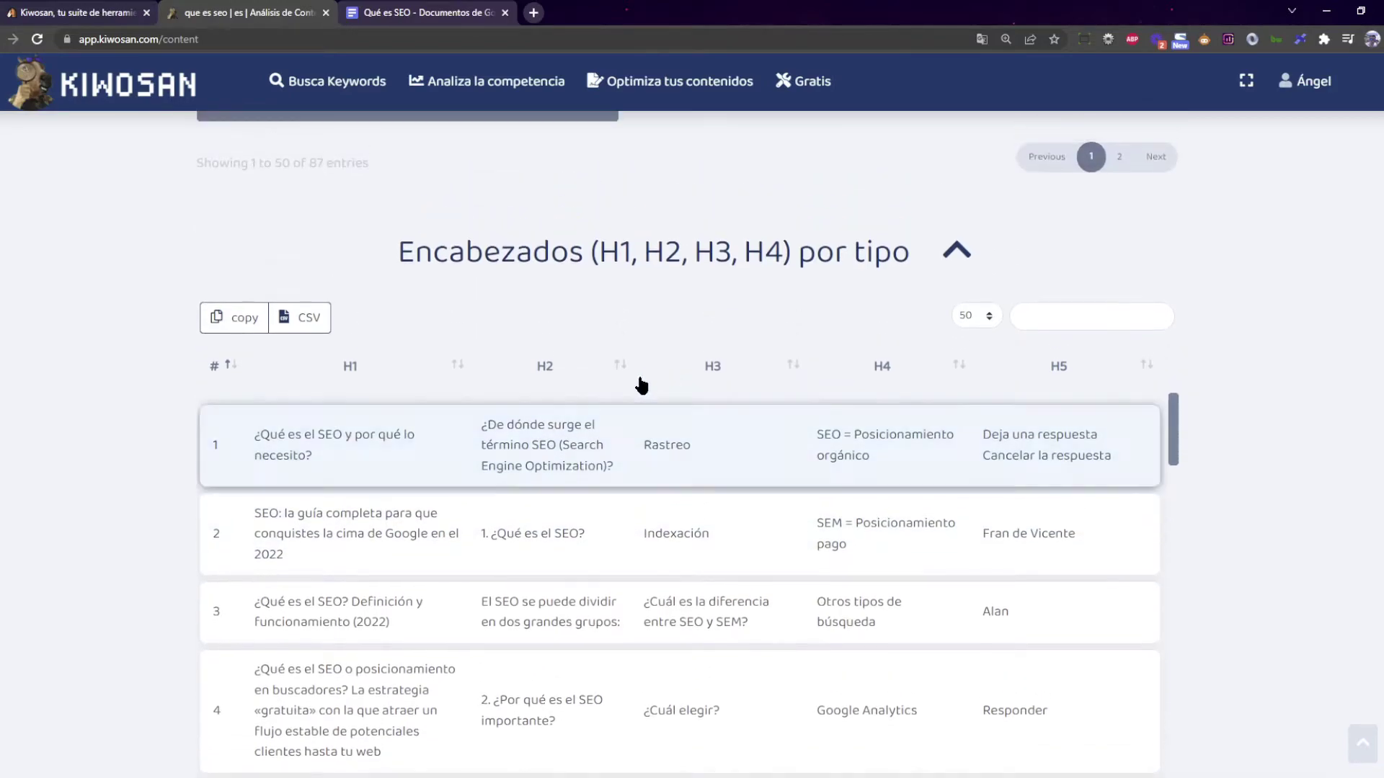
Review the H1 titles grouped in the headings-by-type table, from the first row to about the twelfth
{"action": "scroll", "coordinate": [170, 348], "scroll_direction": "down", "scroll_amount": 2}
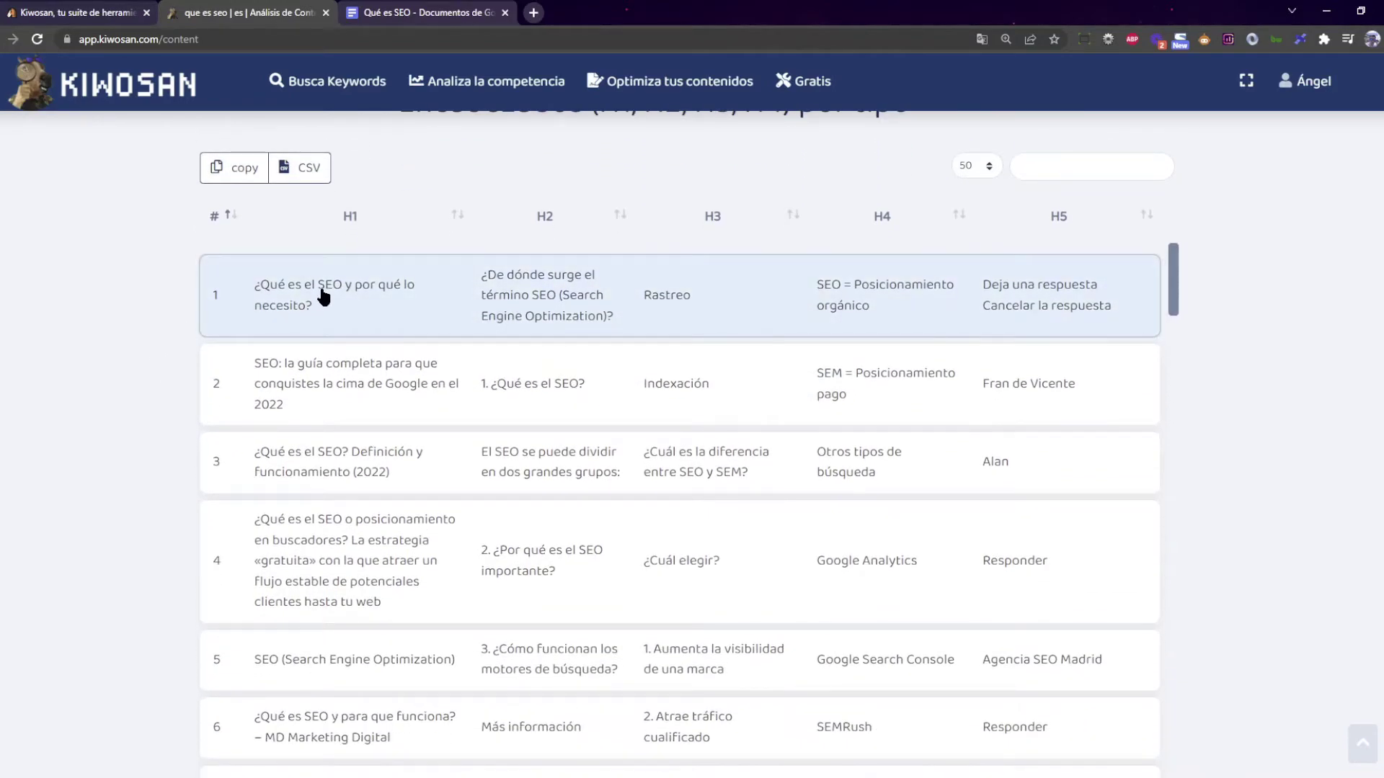
{"action": "scroll", "coordinate": [349, 439], "scroll_direction": "down", "scroll_amount": 1}
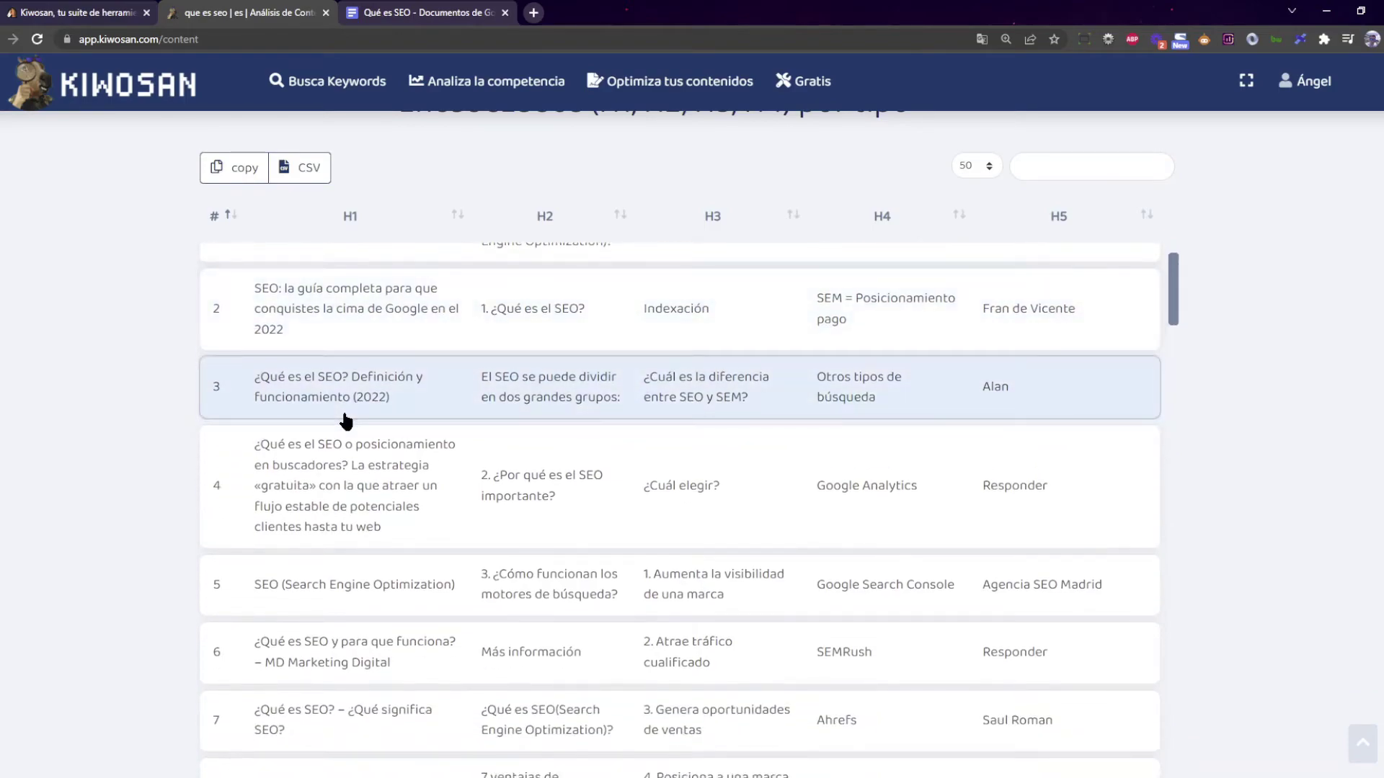
{"action": "scroll", "coordinate": [339, 411], "scroll_direction": "down", "scroll_amount": 3}
{"action": "scroll", "coordinate": [402, 375], "scroll_direction": "down", "scroll_amount": 1}
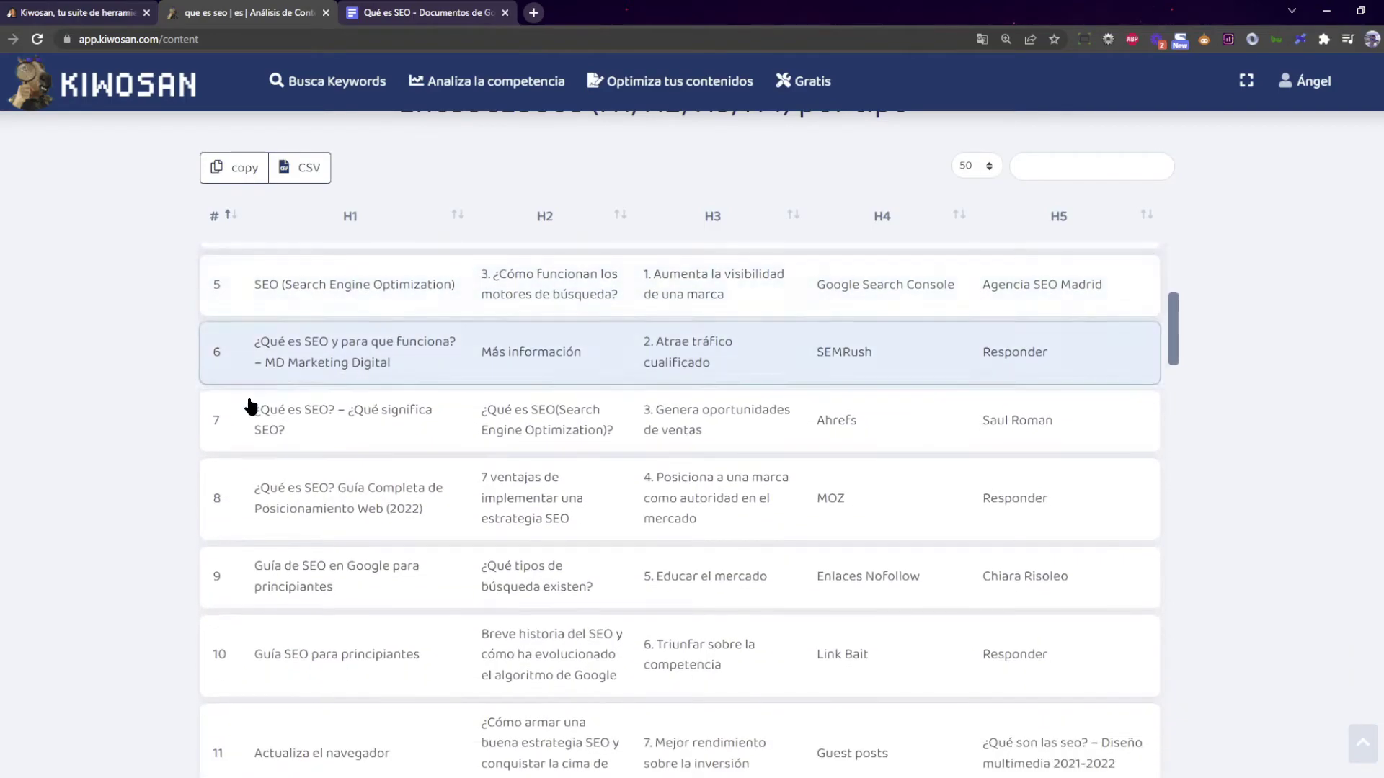
{"action": "scroll", "coordinate": [378, 414], "scroll_direction": "down", "scroll_amount": 1}
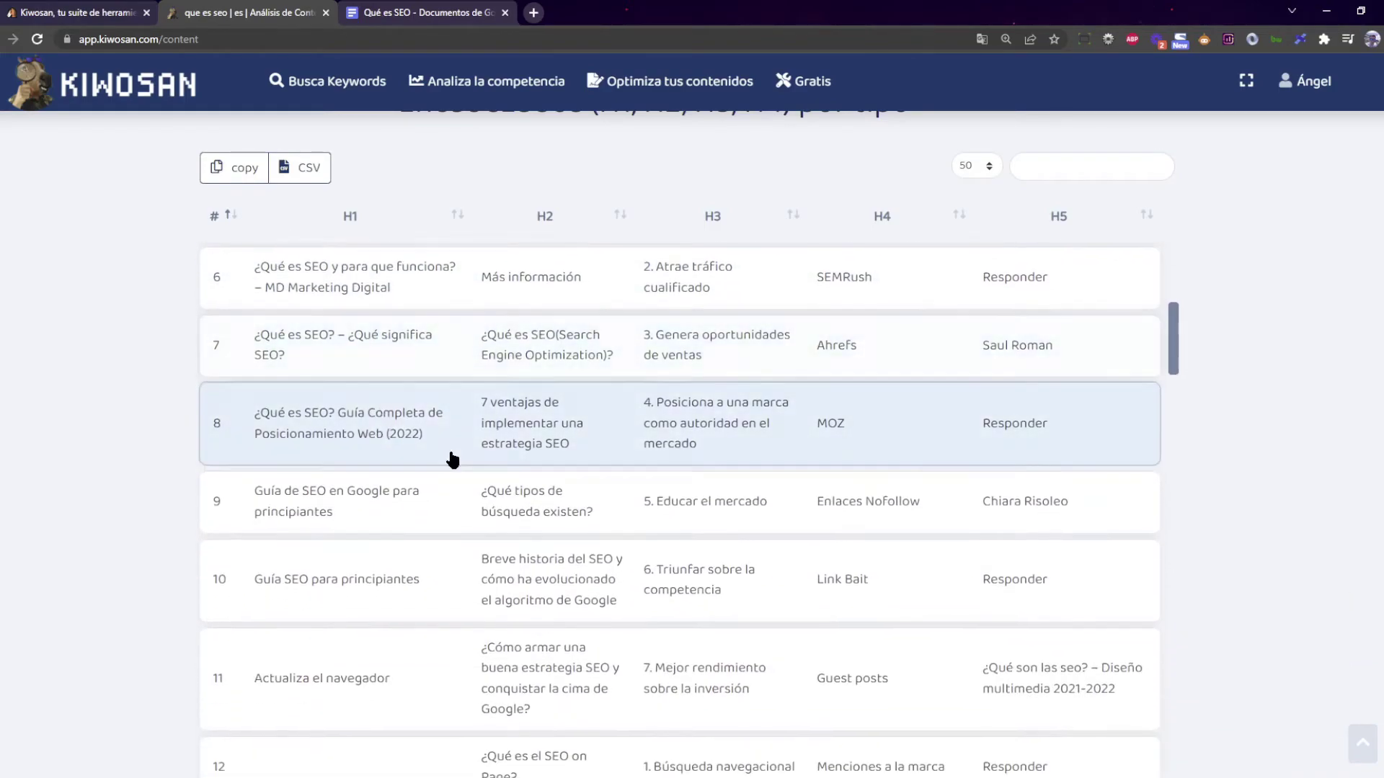
{"action": "scroll", "coordinate": [364, 435], "scroll_direction": "down", "scroll_amount": 1}
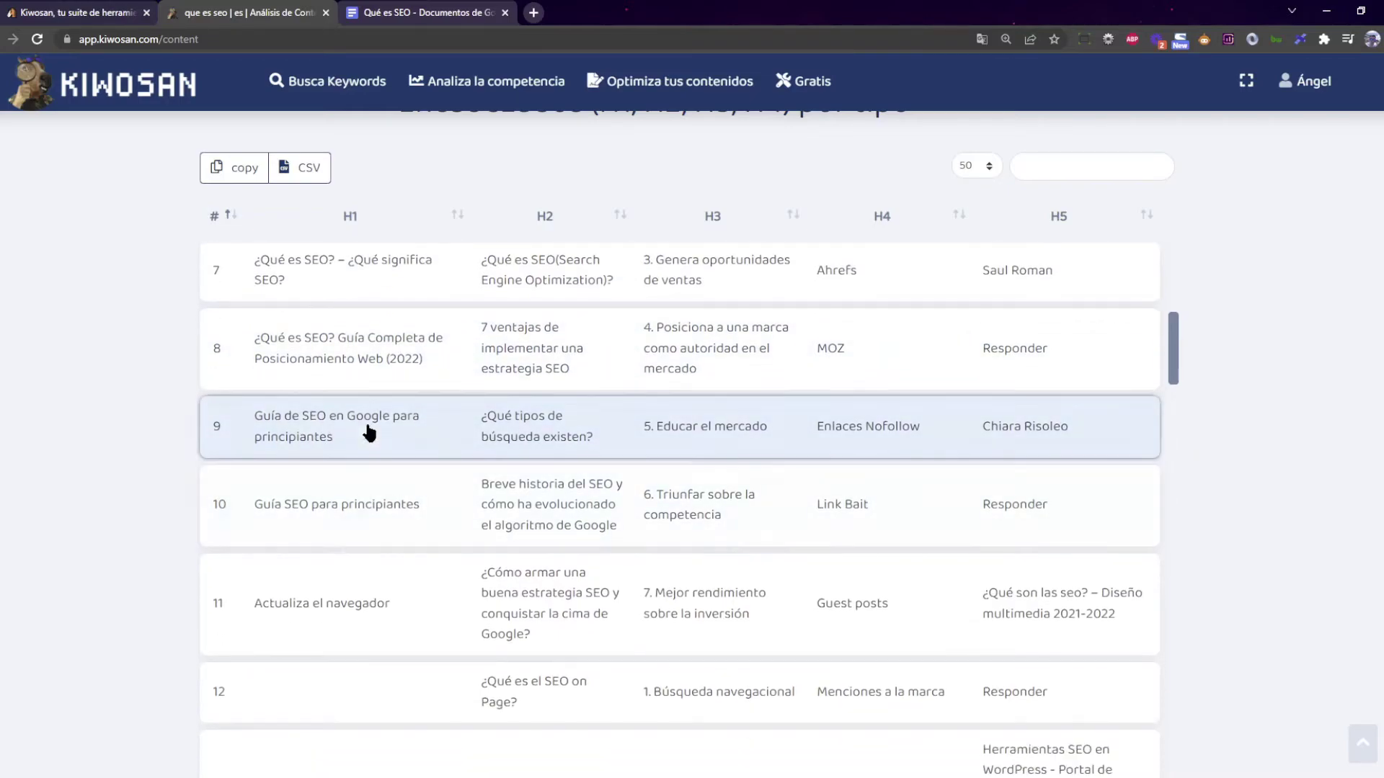
{"action": "scroll", "coordinate": [364, 435], "scroll_direction": "down", "scroll_amount": 1}
{"action": "scroll", "coordinate": [749, 436], "scroll_direction": "up", "scroll_amount": 5}
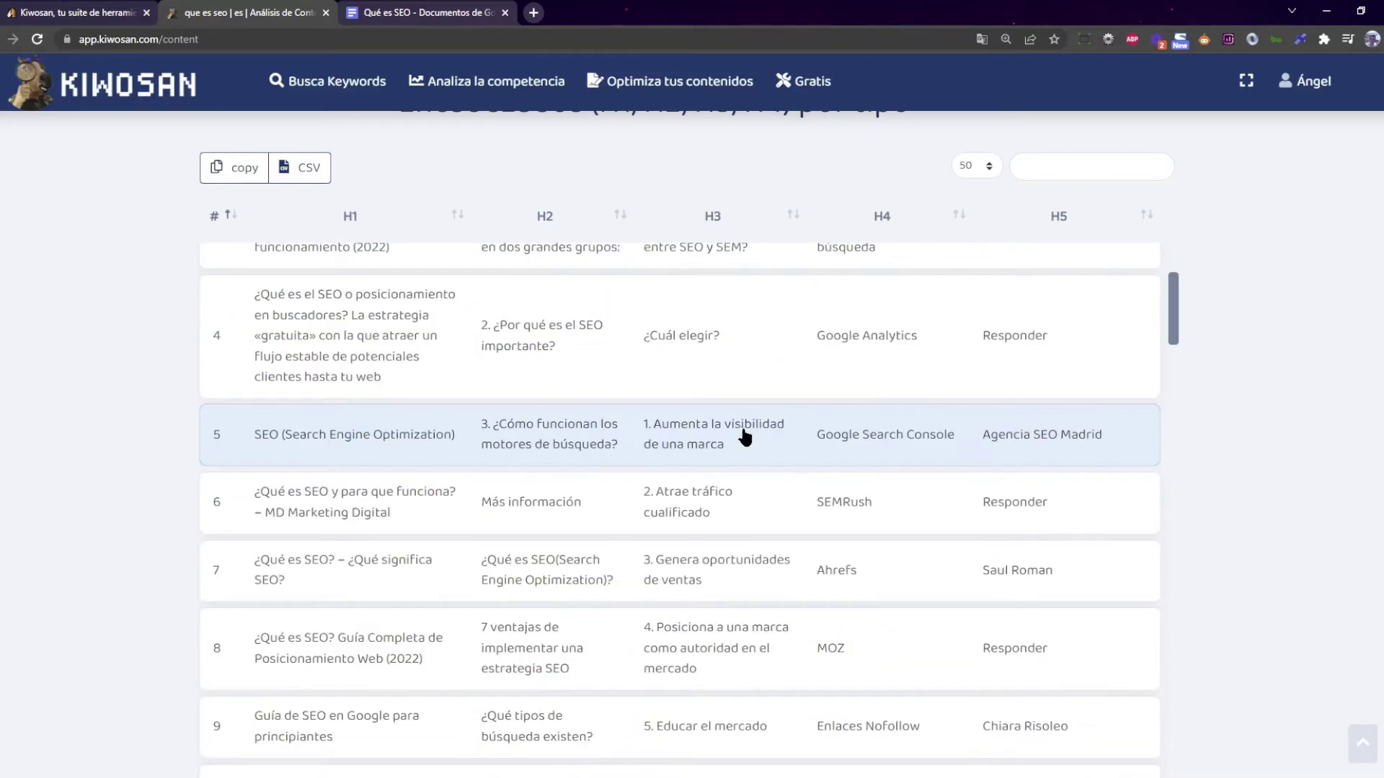
Review the competitors' H2 headings in roughly the first twelve rows of the "Encabezados (H1, H2, H3, H4) por tipo" table
{"action": "scroll", "coordinate": [548, 362], "scroll_direction": "up", "scroll_amount": 3}
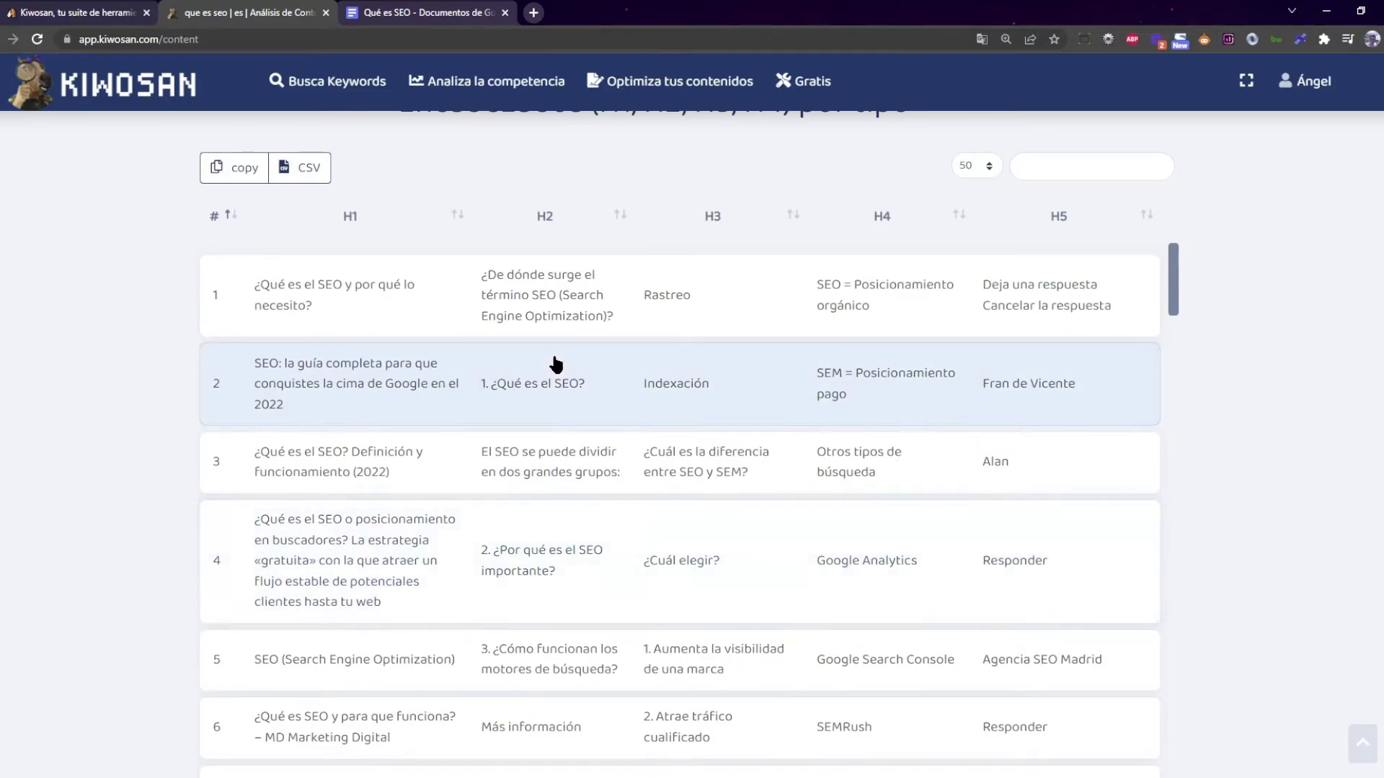
{"action": "scroll", "coordinate": [559, 368], "scroll_direction": "down", "scroll_amount": 4}
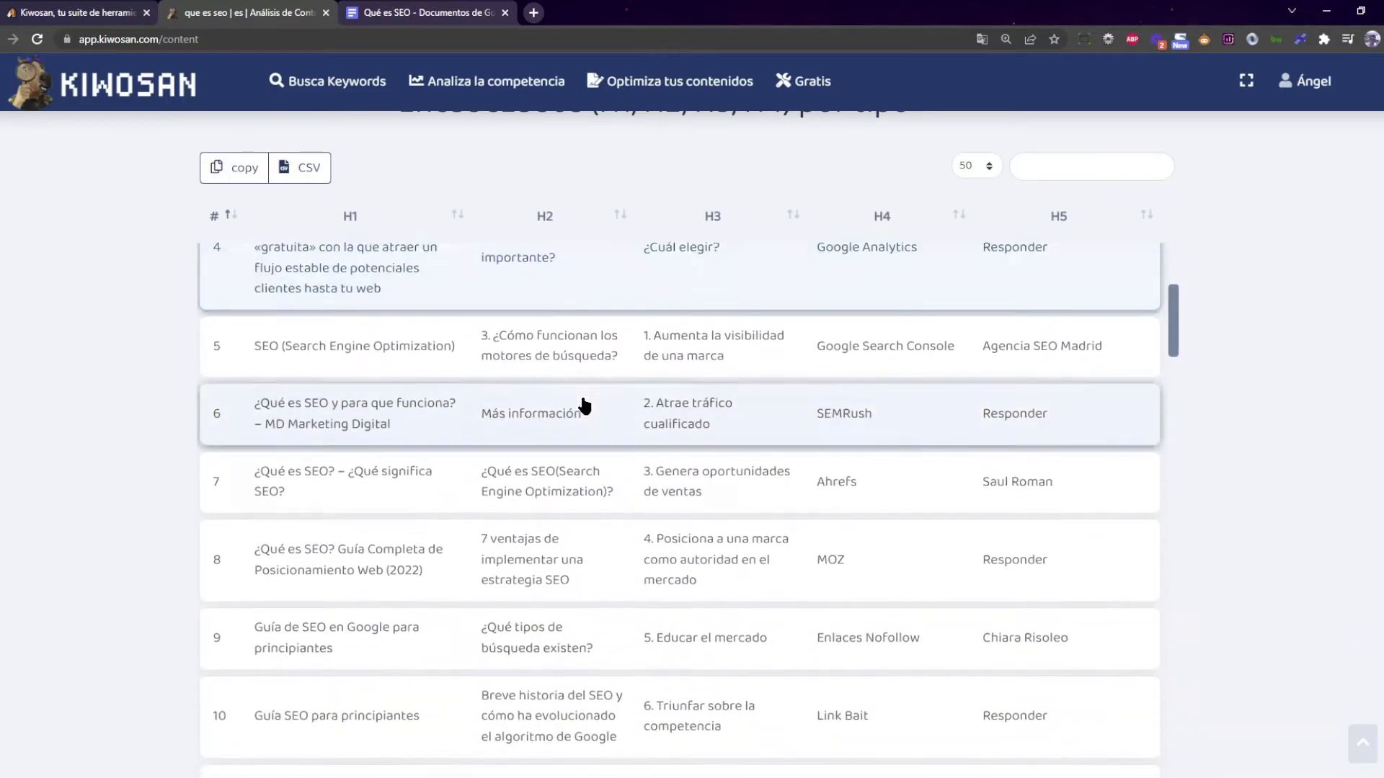
{"action": "scroll", "coordinate": [584, 406], "scroll_direction": "down", "scroll_amount": 2}
{"action": "scroll", "coordinate": [579, 405], "scroll_direction": "down", "scroll_amount": 5}
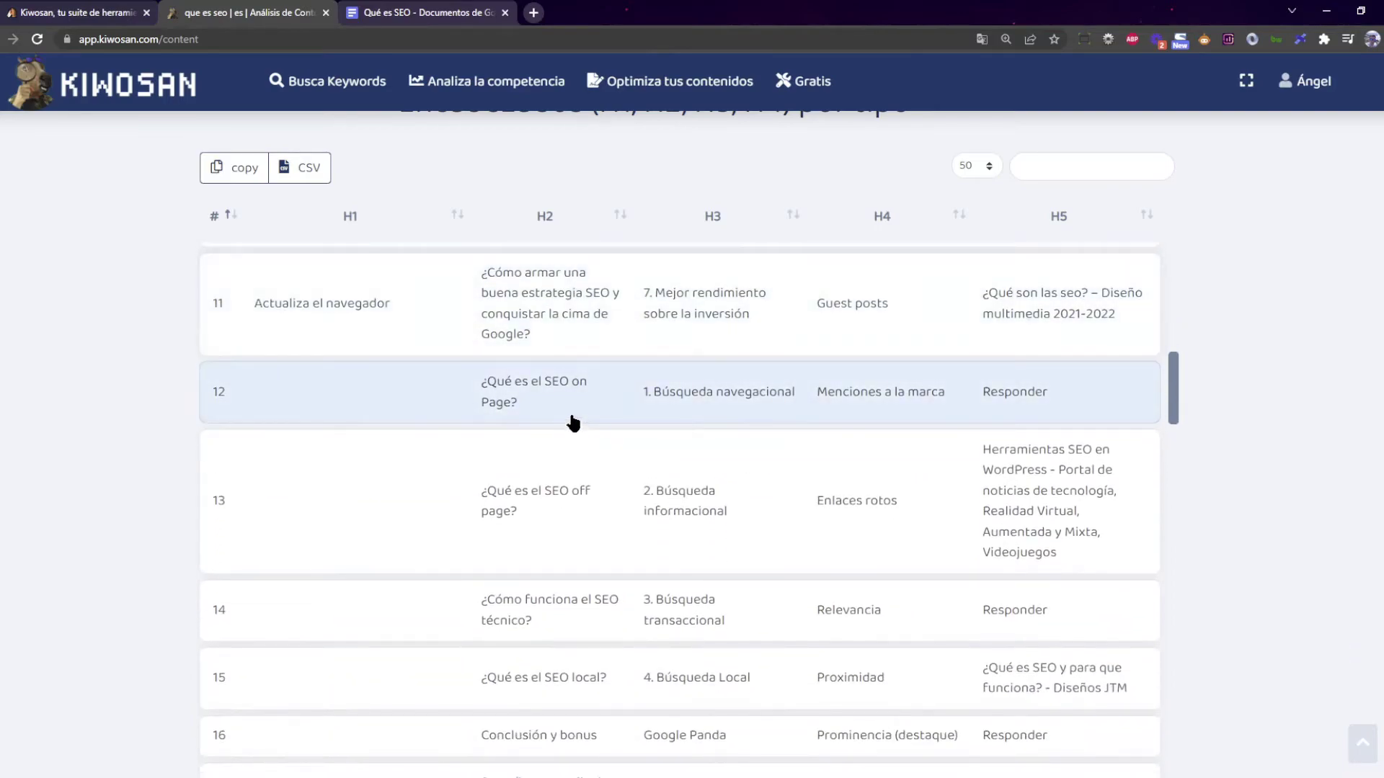
{"action": "scroll", "coordinate": [566, 321], "scroll_direction": "up", "scroll_amount": 2}
{"action": "scroll", "coordinate": [566, 321], "scroll_direction": "up", "scroll_amount": 2}
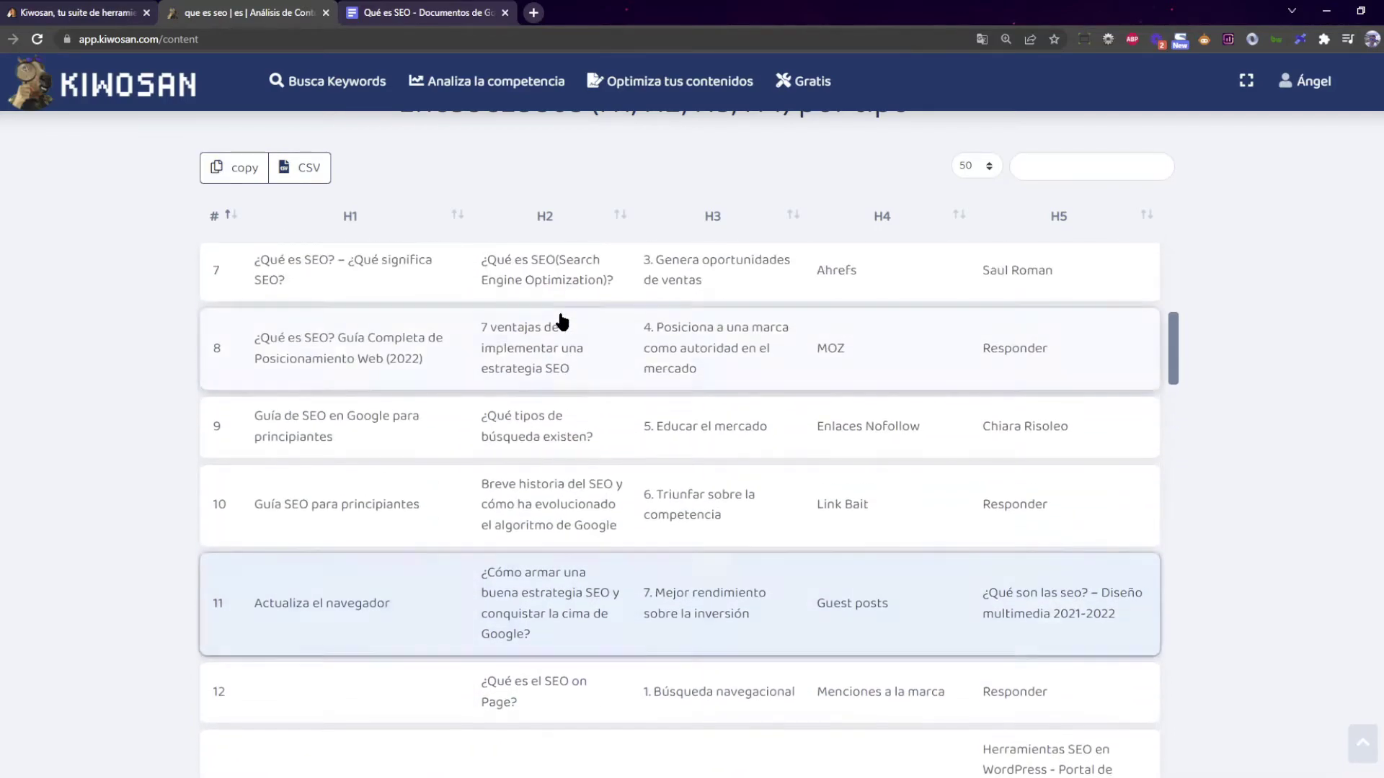
{"action": "scroll", "coordinate": [587, 382], "scroll_direction": "down", "scroll_amount": 1}
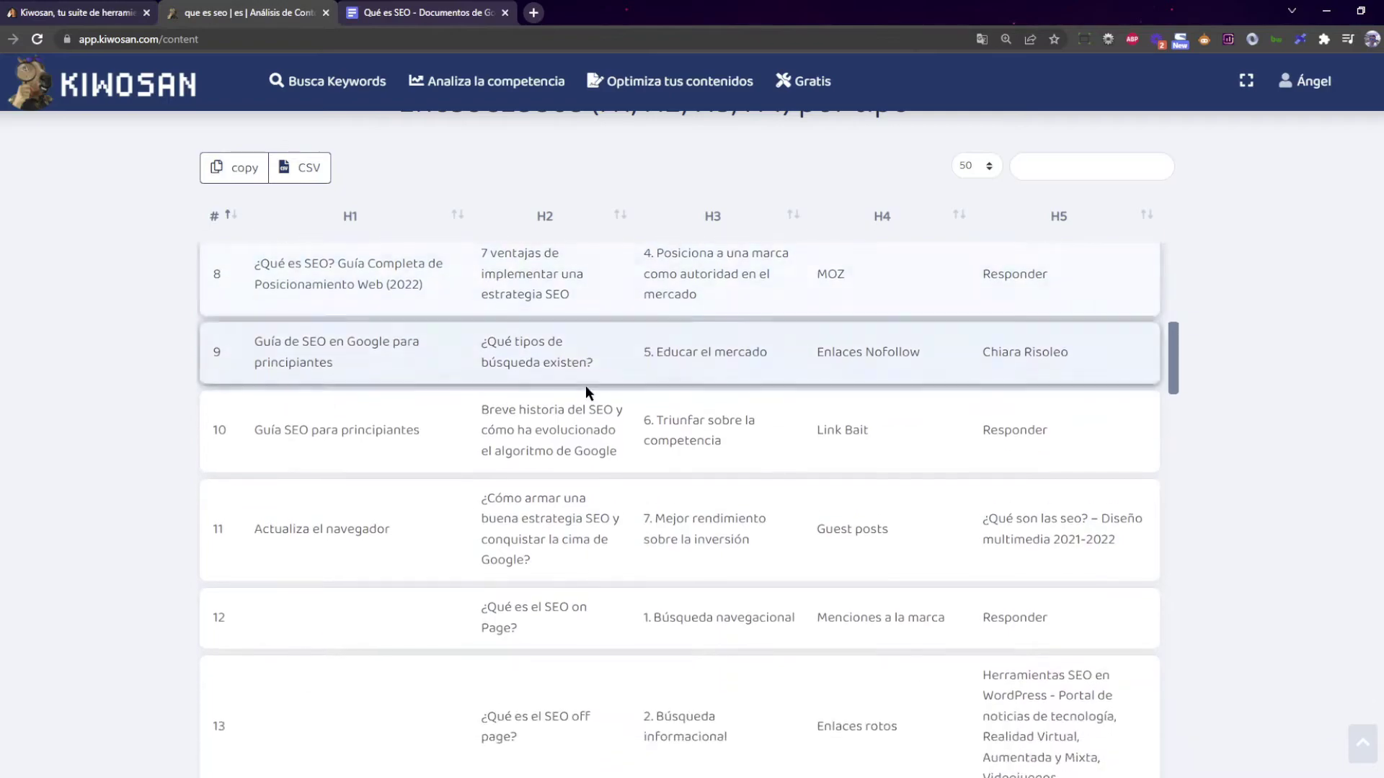
{"action": "scroll", "coordinate": [578, 350], "scroll_direction": "up", "scroll_amount": 1}
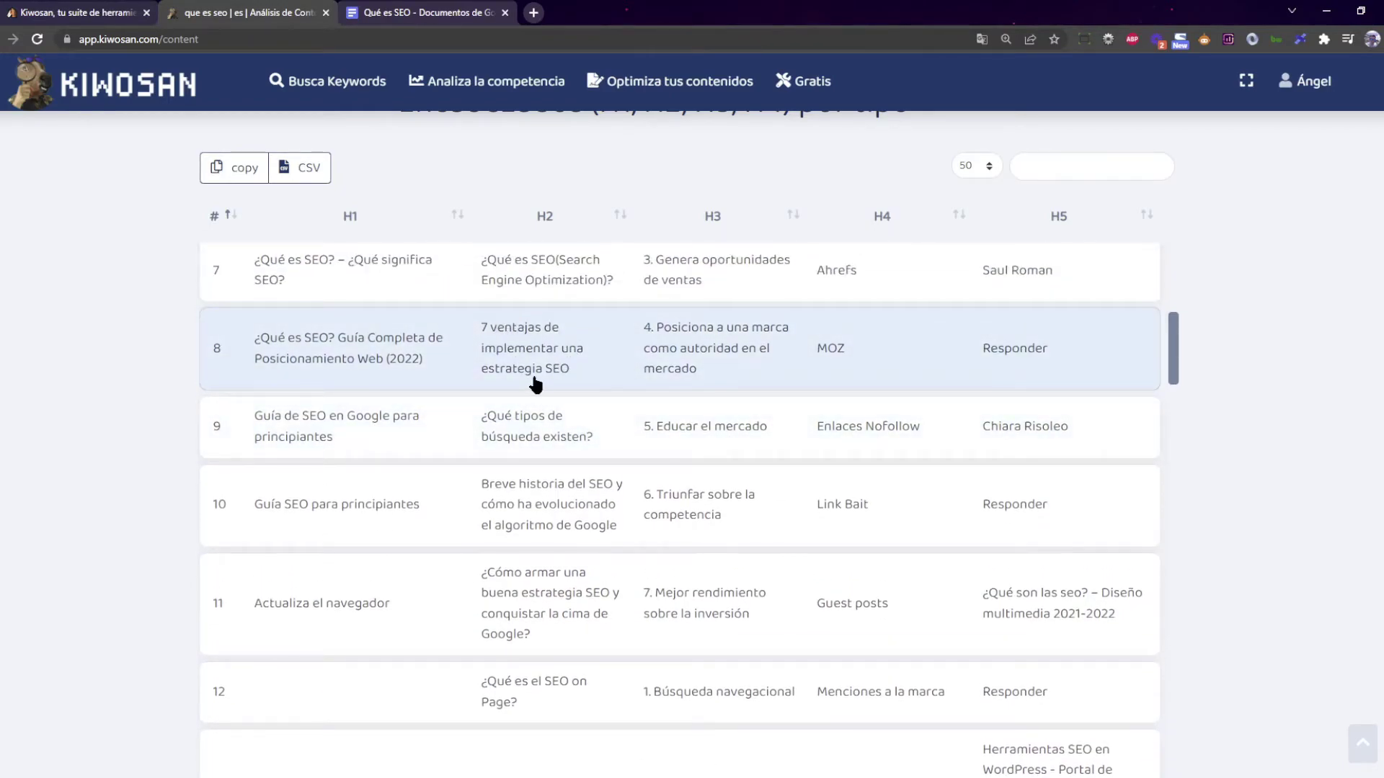
{"action": "scroll", "coordinate": [545, 386], "scroll_direction": "down", "scroll_amount": 1}
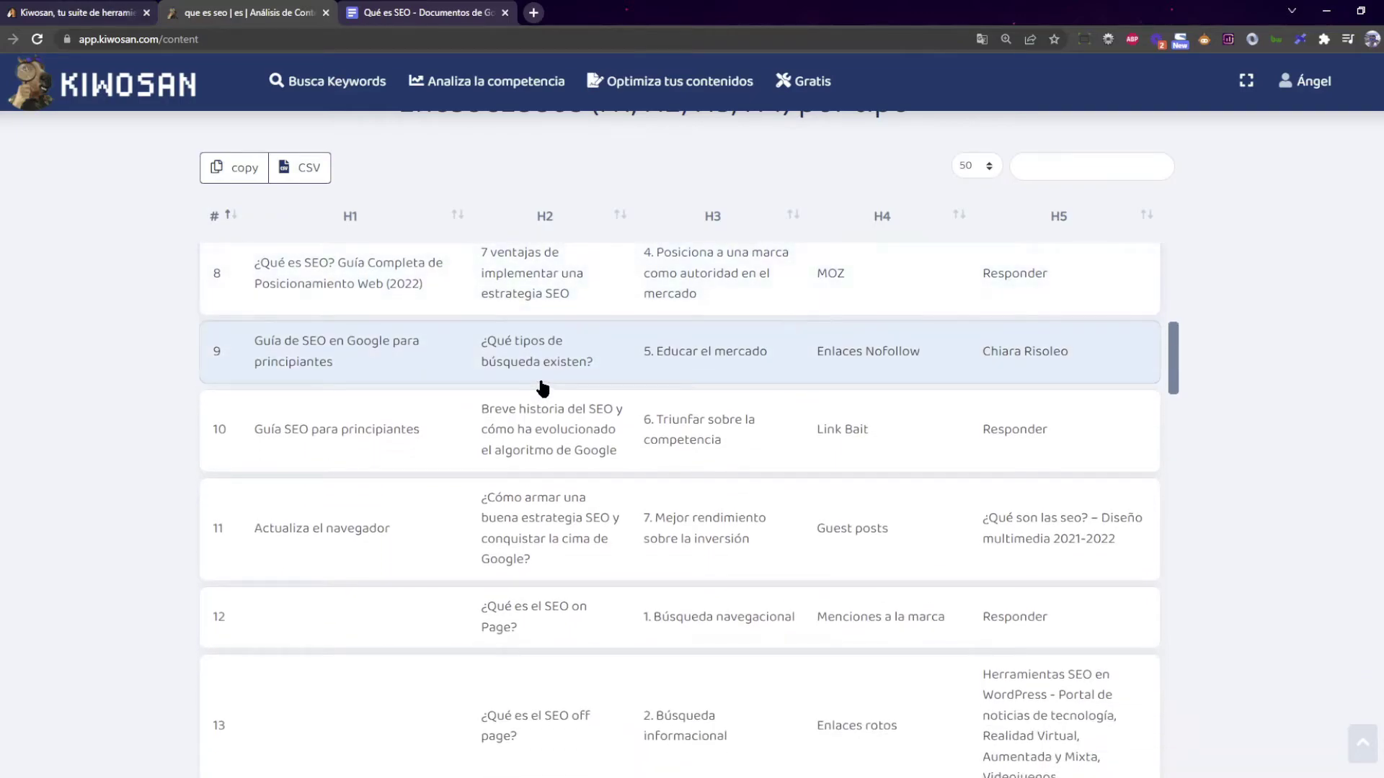
{"action": "scroll", "coordinate": [543, 387], "scroll_direction": "up", "scroll_amount": 1}
{"action": "scroll", "coordinate": [548, 365], "scroll_direction": "down", "scroll_amount": 1}
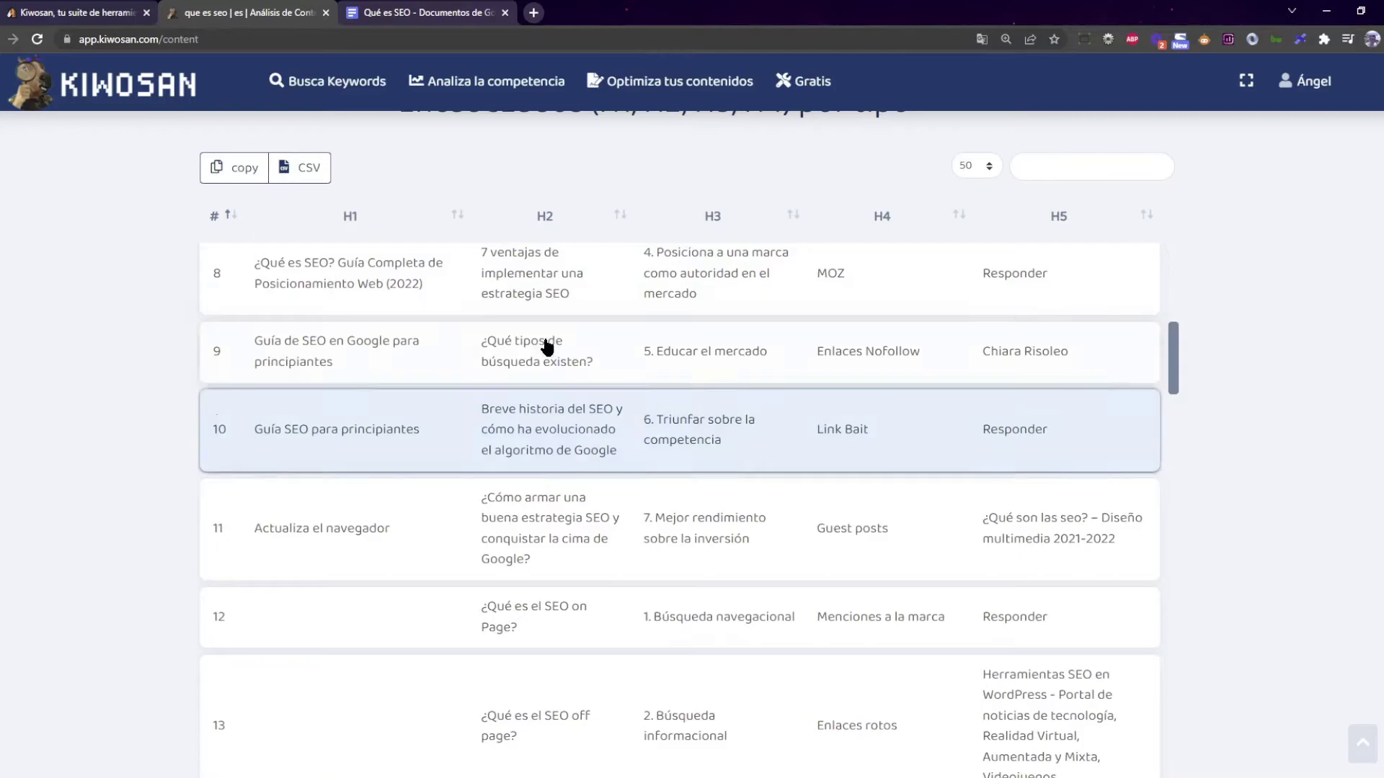
{"action": "scroll", "coordinate": [587, 429], "scroll_direction": "down", "scroll_amount": 1}
{"action": "scroll", "coordinate": [531, 358], "scroll_direction": "up", "scroll_amount": 2}
{"action": "scroll", "coordinate": [576, 439], "scroll_direction": "down", "scroll_amount": 5}
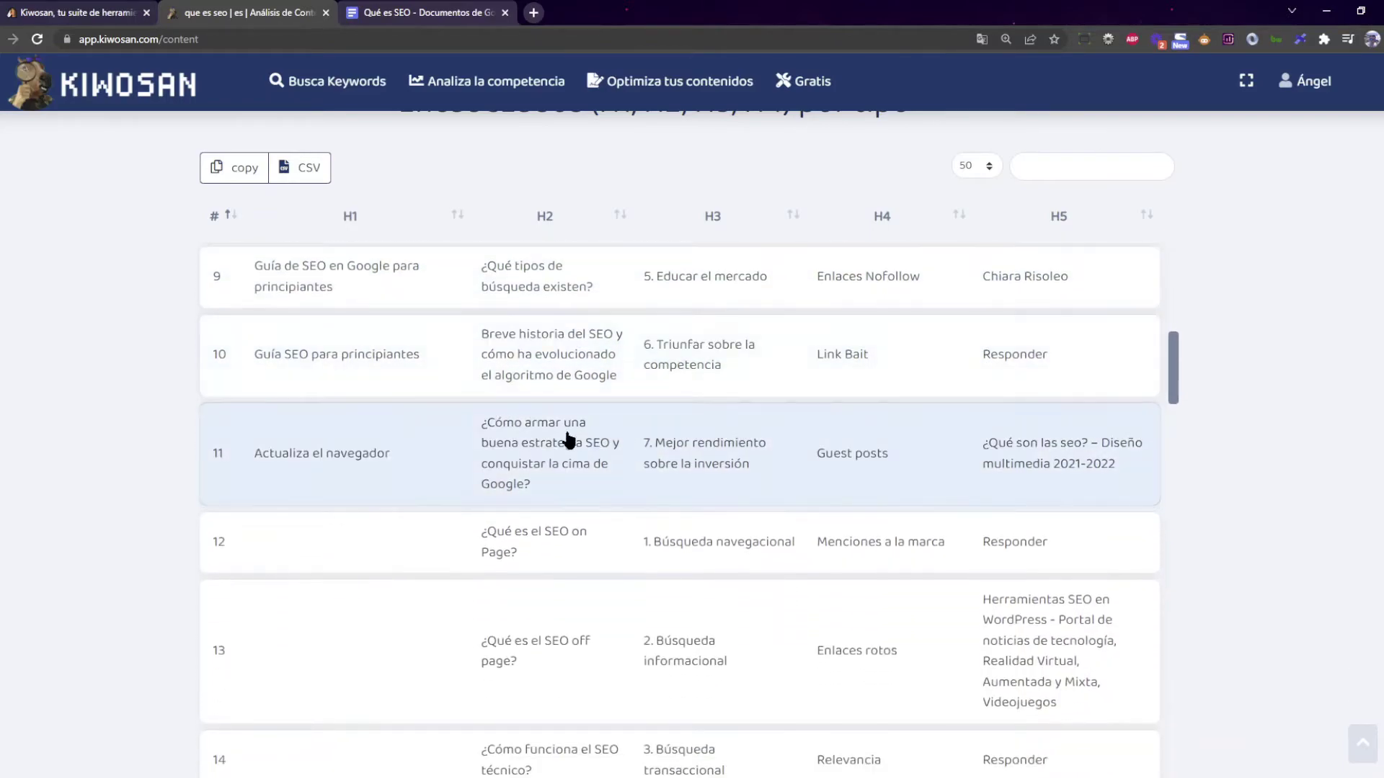
Read the H2 headings from about row 13 to row 26 of the headings-by-type table
{"action": "scroll", "coordinate": [563, 384], "scroll_direction": "down", "scroll_amount": 2}
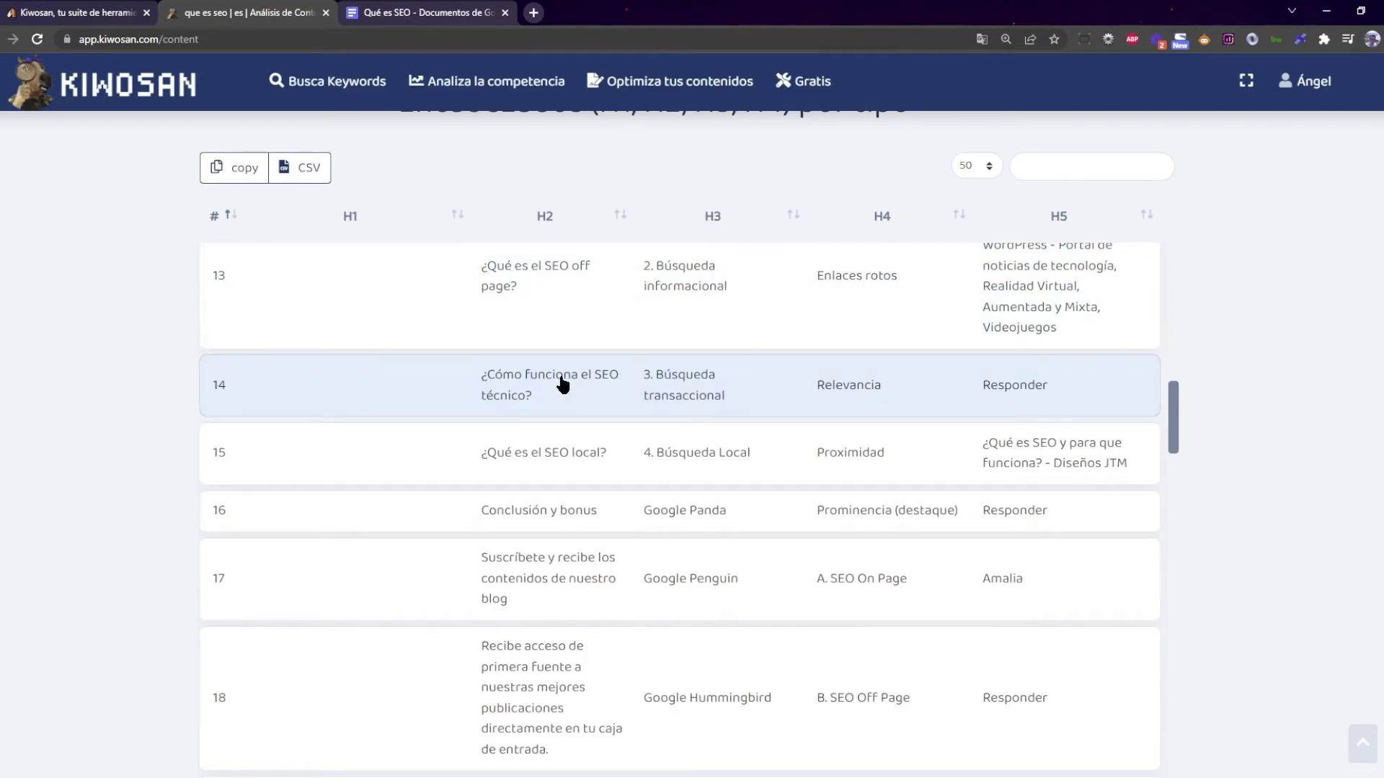
{"action": "scroll", "coordinate": [563, 385], "scroll_direction": "down", "scroll_amount": 2}
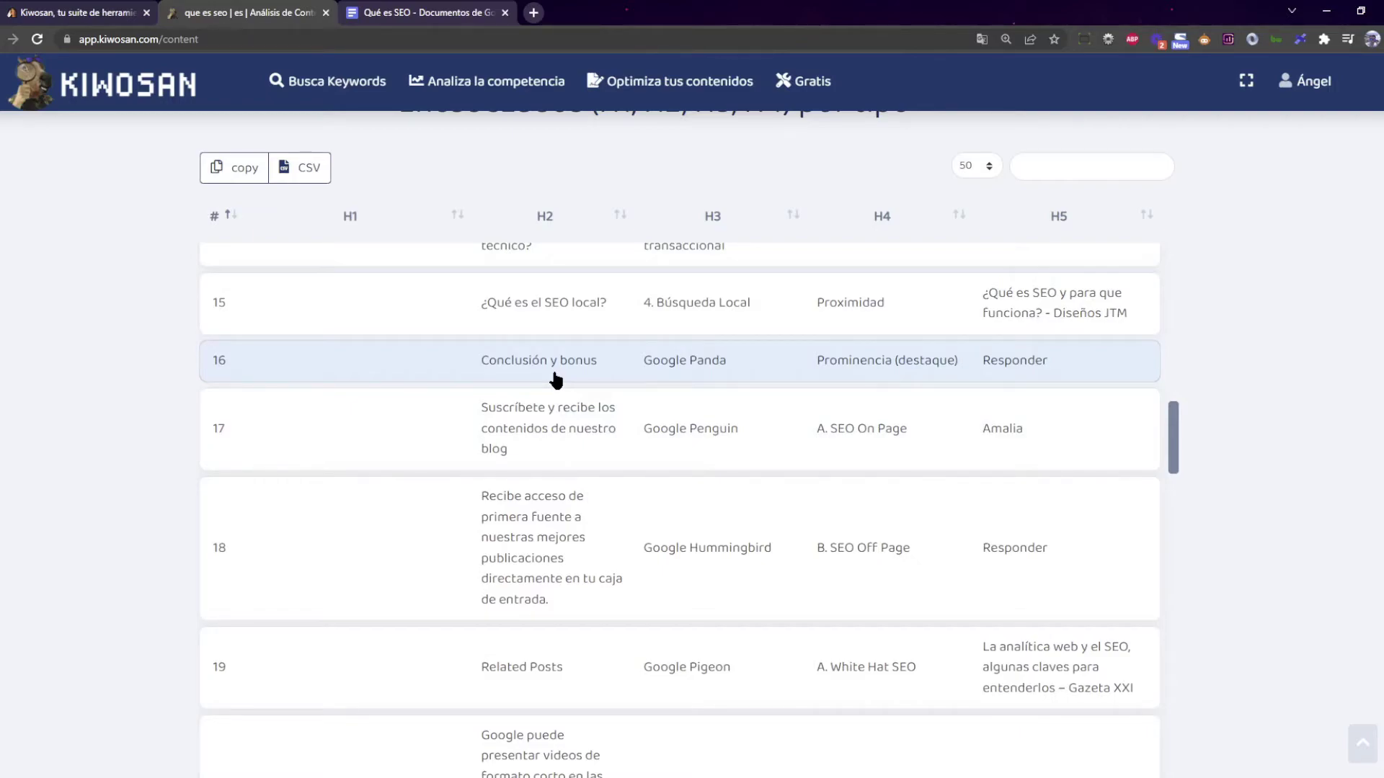
{"action": "scroll", "coordinate": [594, 412], "scroll_direction": "down", "scroll_amount": 2}
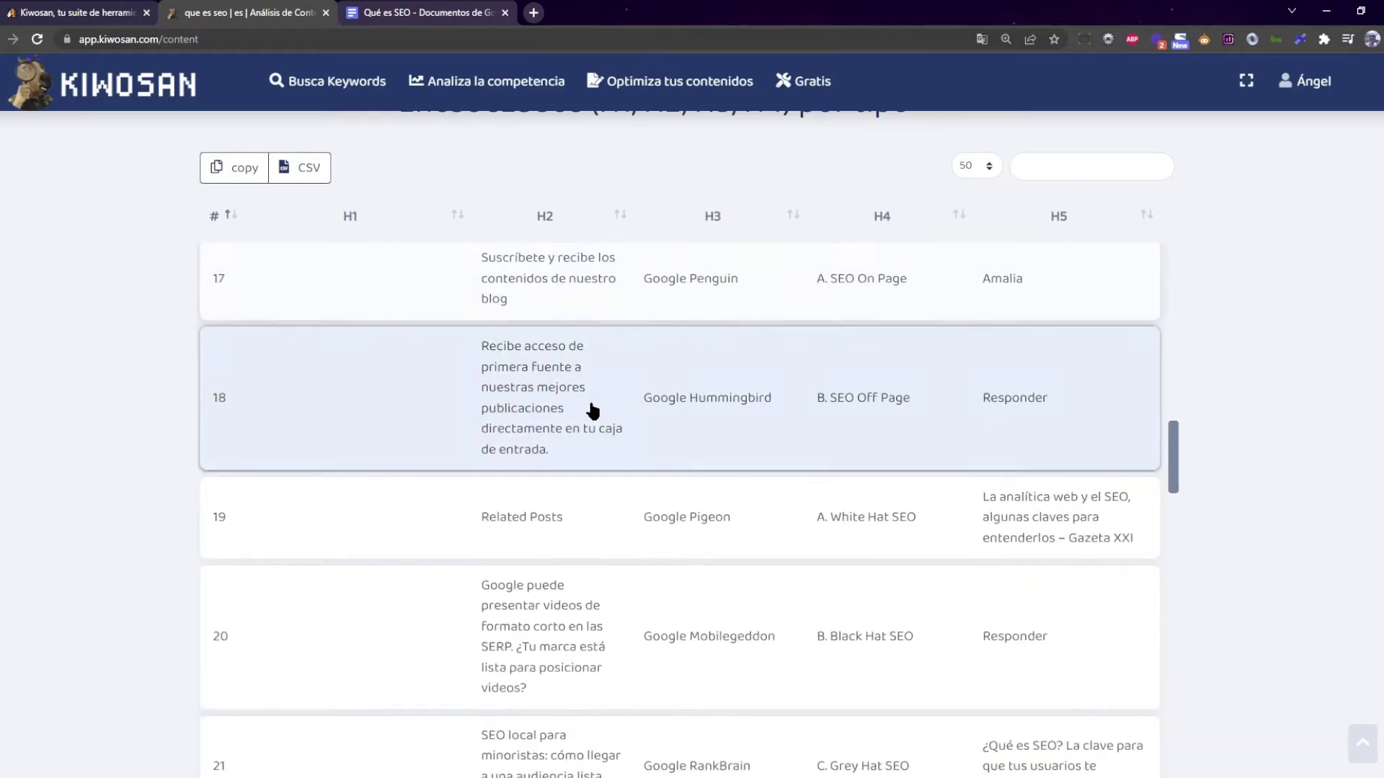
{"action": "scroll", "coordinate": [593, 411], "scroll_direction": "down", "scroll_amount": 3}
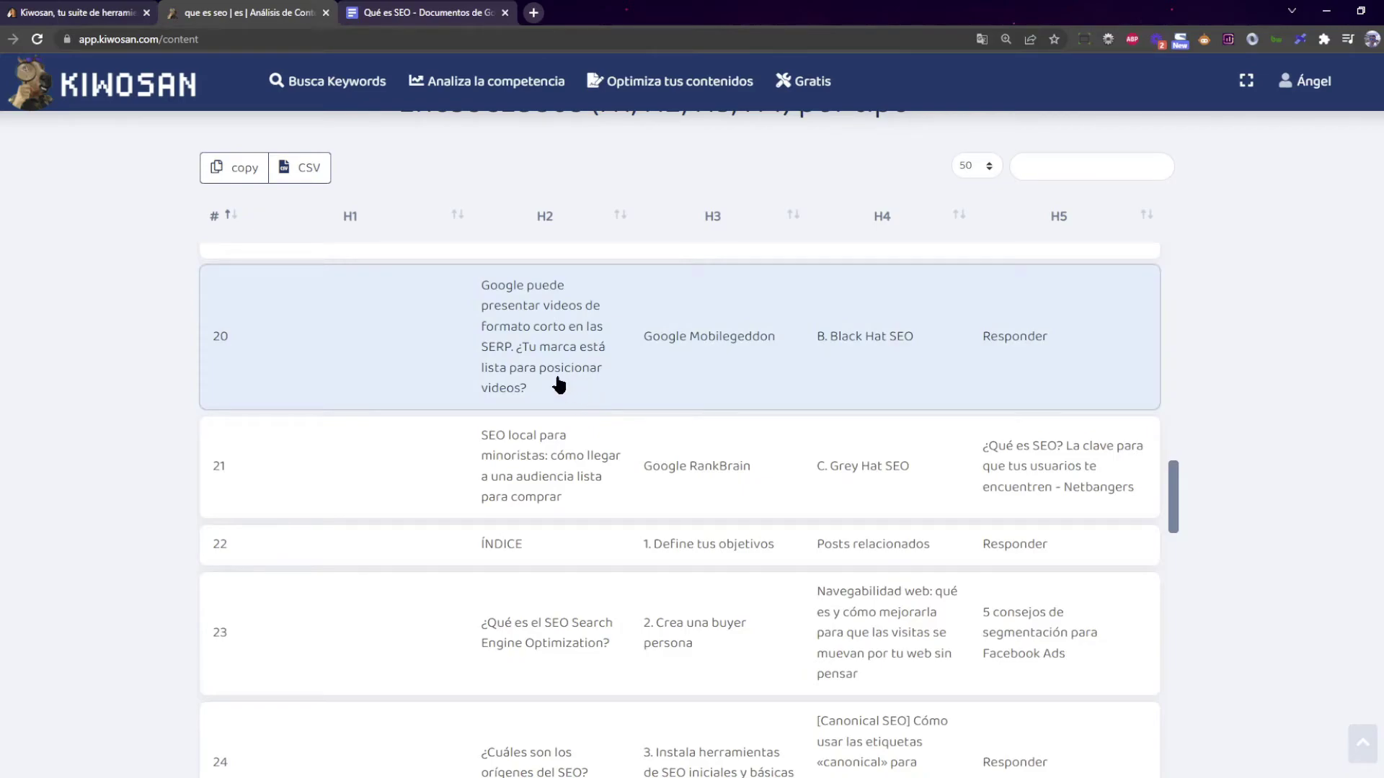
{"action": "scroll", "coordinate": [560, 384], "scroll_direction": "up", "scroll_amount": 3}
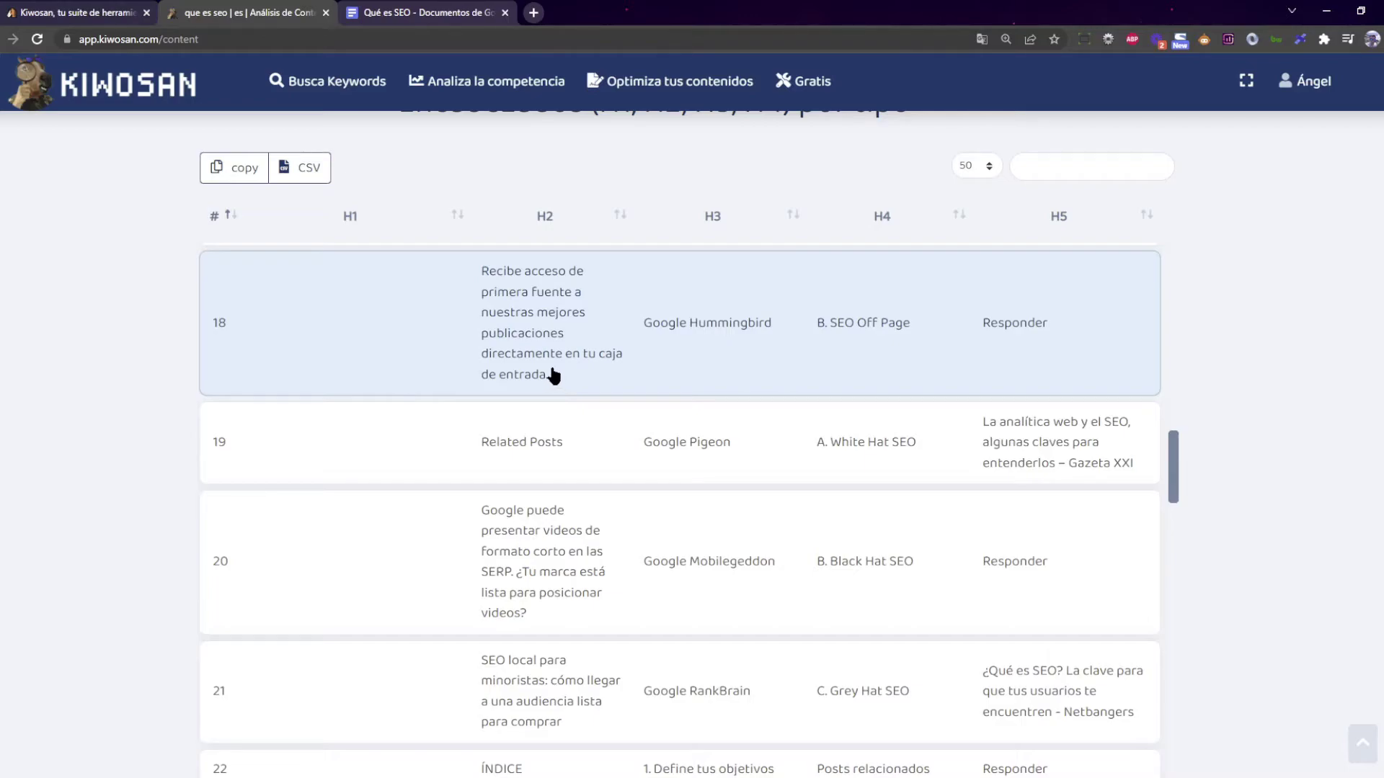
{"action": "scroll", "coordinate": [553, 375], "scroll_direction": "up", "scroll_amount": 1}
{"action": "scroll", "coordinate": [562, 378], "scroll_direction": "down", "scroll_amount": 7}
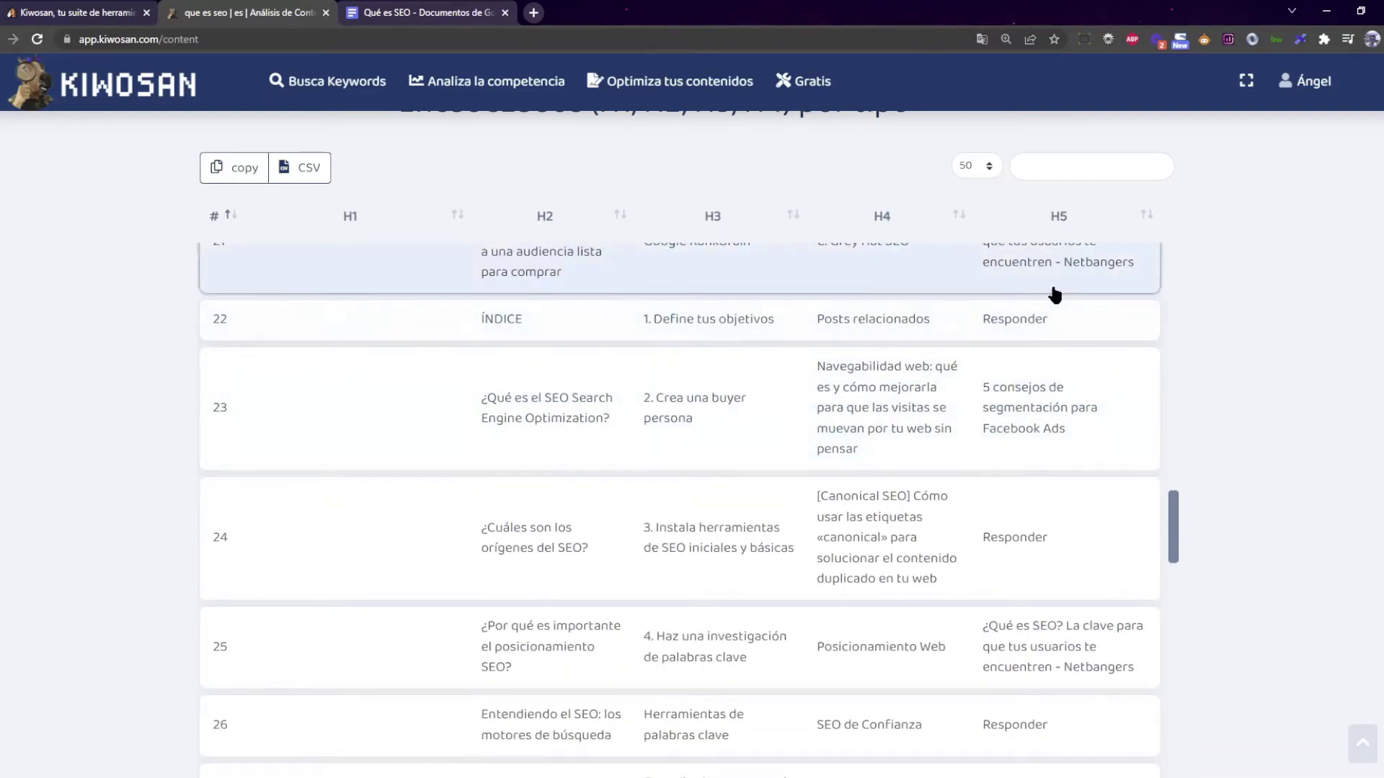
Go back up through the headings-by-type table from about row 22 to row 7, examining the H3 and H4 ideas
{"action": "scroll", "coordinate": [870, 362], "scroll_direction": "up", "scroll_amount": 2}
{"action": "scroll", "coordinate": [793, 357], "scroll_direction": "up", "scroll_amount": 3}
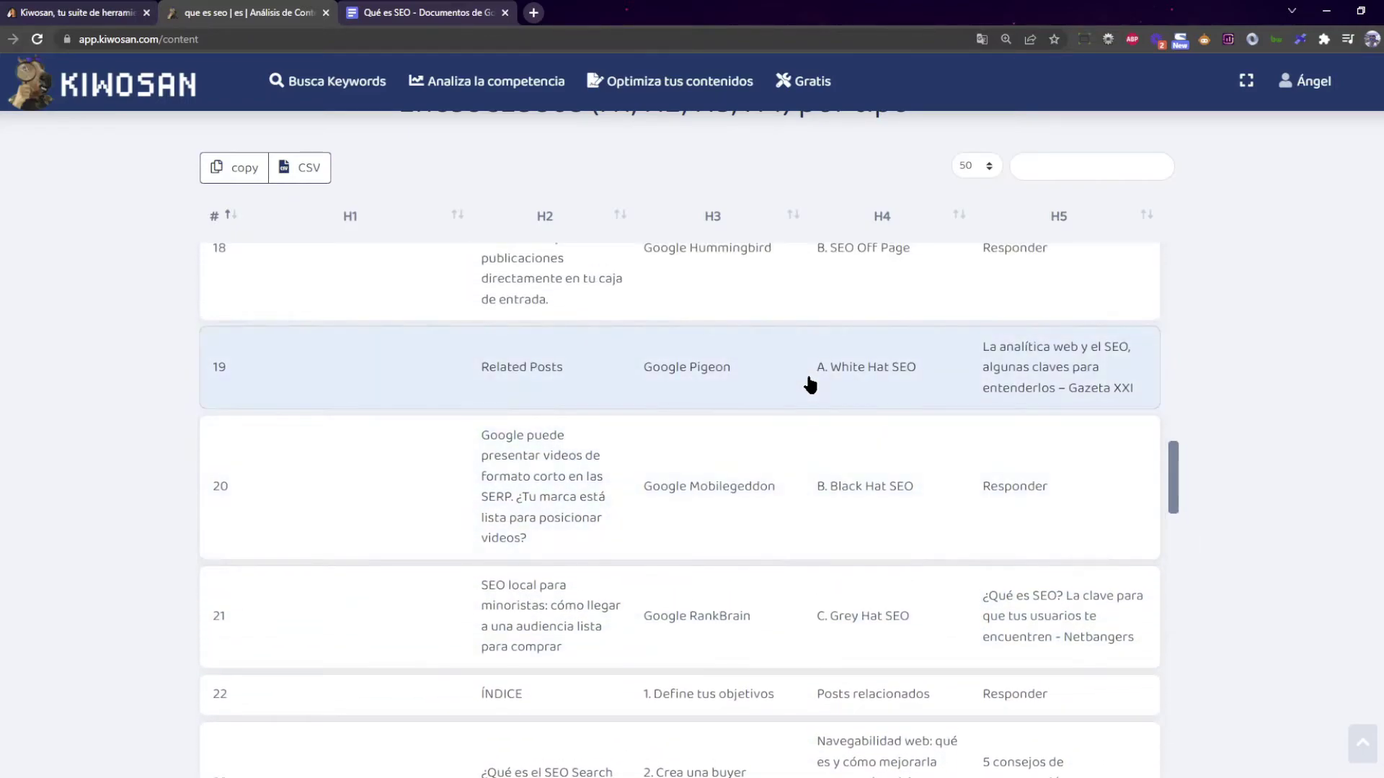
{"action": "scroll", "coordinate": [822, 376], "scroll_direction": "up", "scroll_amount": 3}
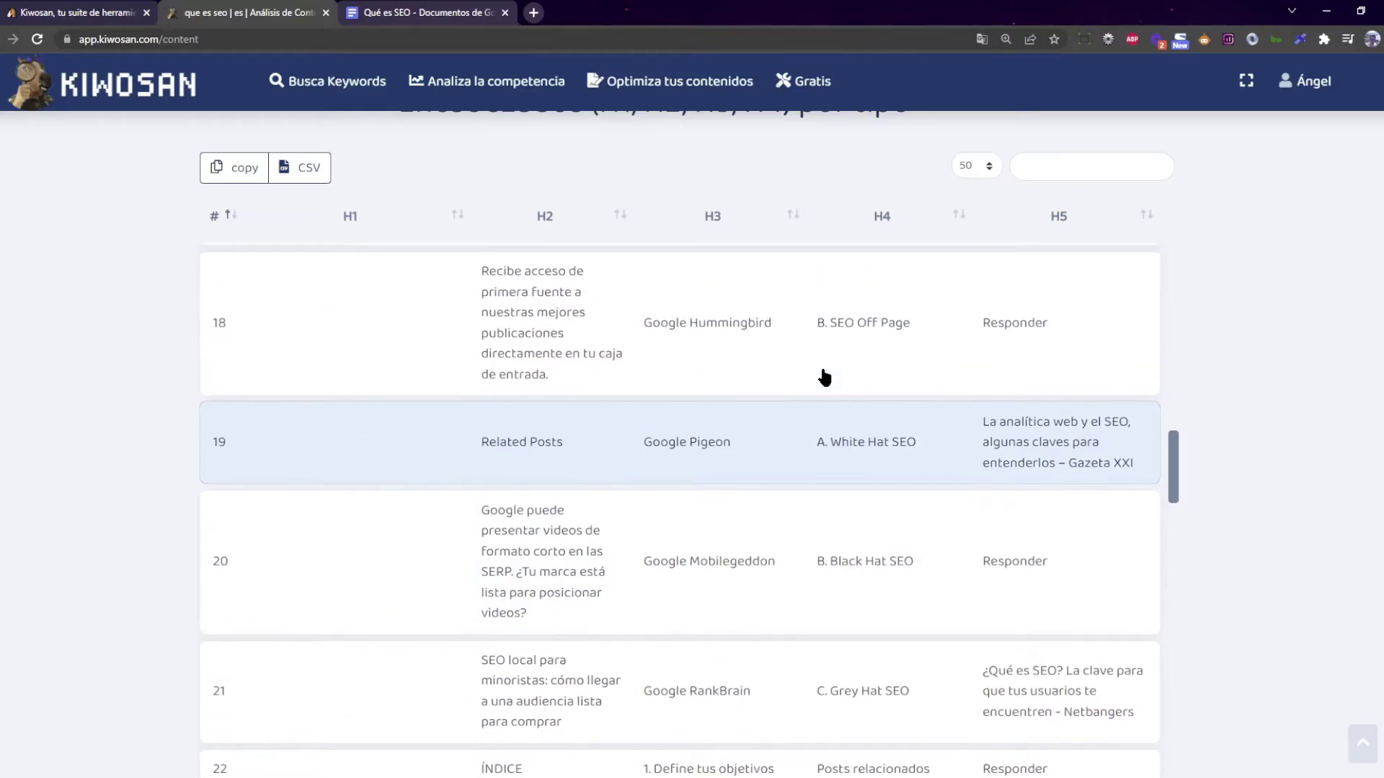
{"action": "scroll", "coordinate": [724, 380], "scroll_direction": "up", "scroll_amount": 2}
{"action": "scroll", "coordinate": [724, 379], "scroll_direction": "up", "scroll_amount": 1}
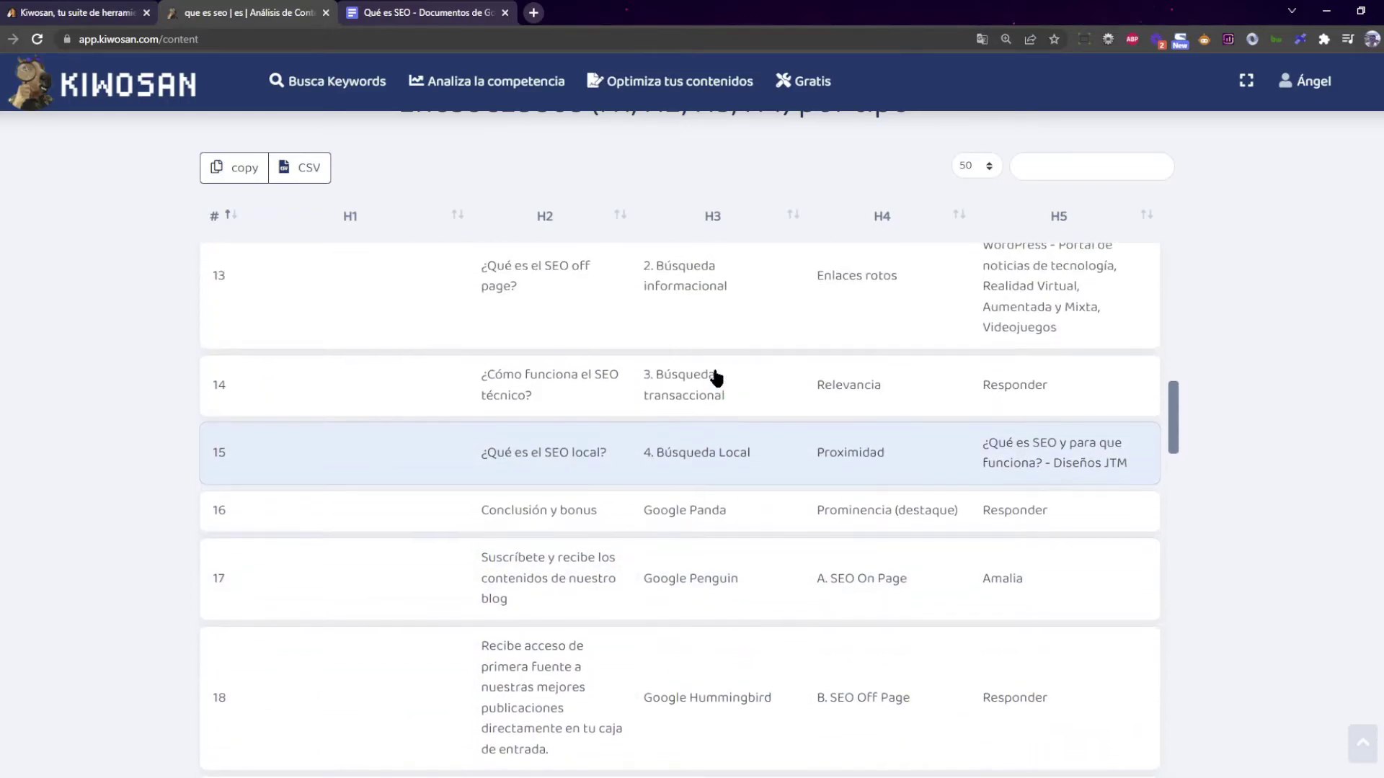
{"action": "scroll", "coordinate": [721, 382], "scroll_direction": "up", "scroll_amount": 2}
{"action": "scroll", "coordinate": [752, 420], "scroll_direction": "down", "scroll_amount": 1}
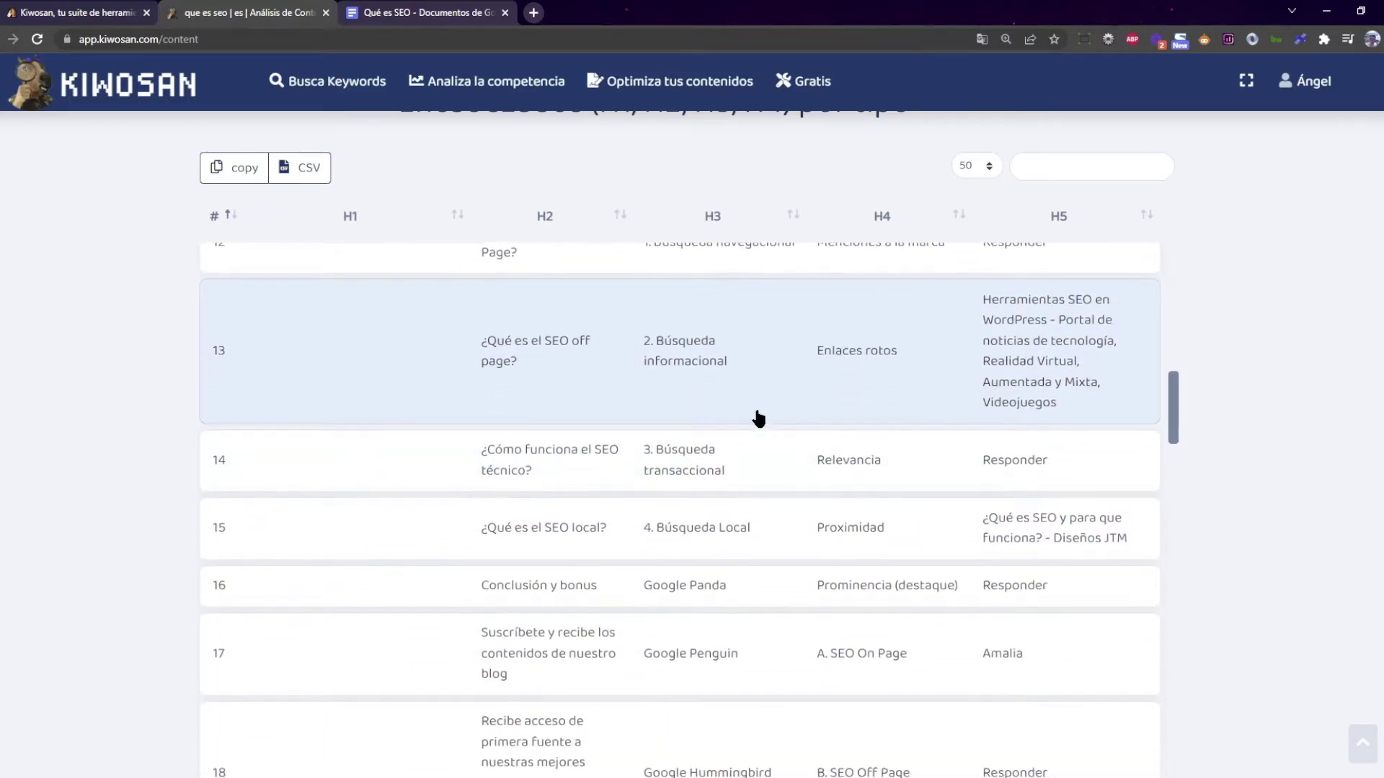
{"action": "scroll", "coordinate": [721, 371], "scroll_direction": "up", "scroll_amount": 2}
{"action": "scroll", "coordinate": [737, 387], "scroll_direction": "down", "scroll_amount": 1}
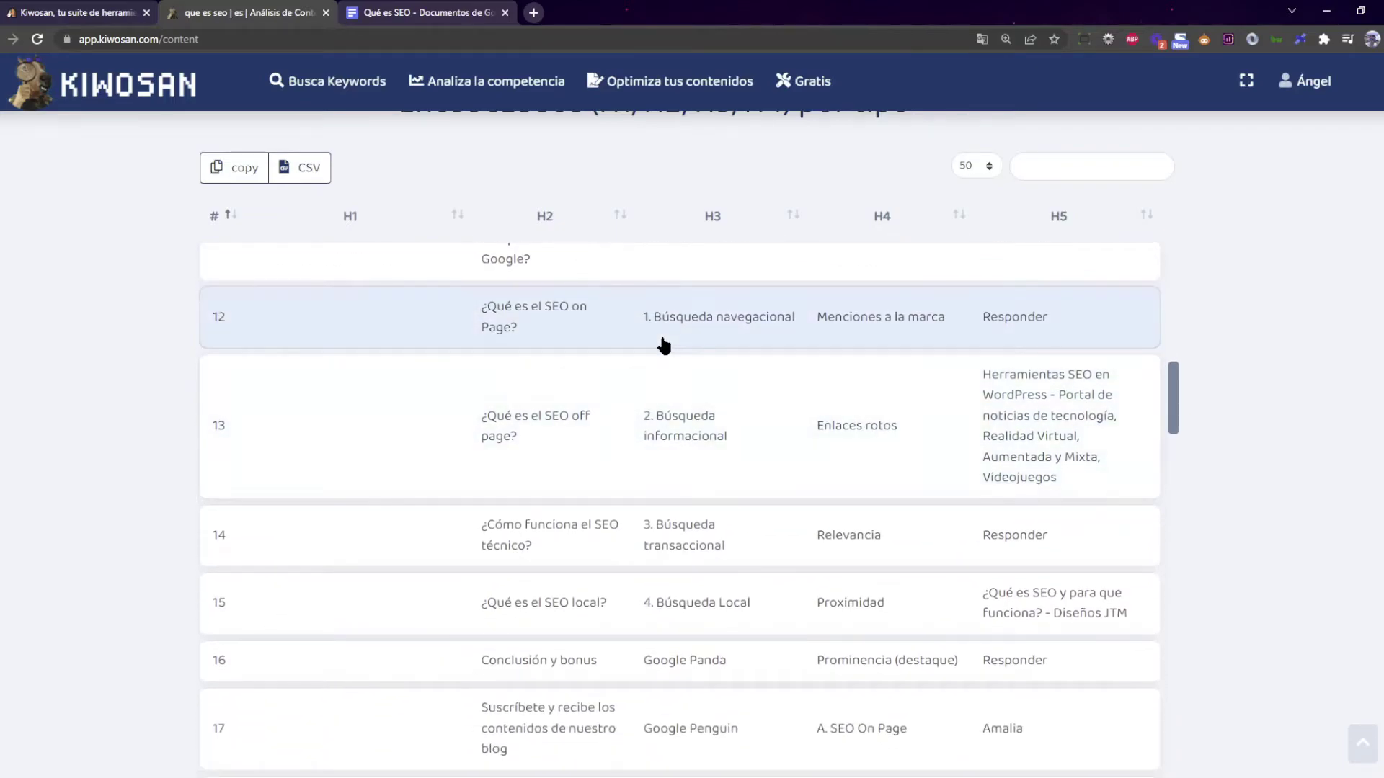
{"action": "scroll", "coordinate": [721, 353], "scroll_direction": "up", "scroll_amount": 2}
{"action": "scroll", "coordinate": [714, 365], "scroll_direction": "up", "scroll_amount": 1}
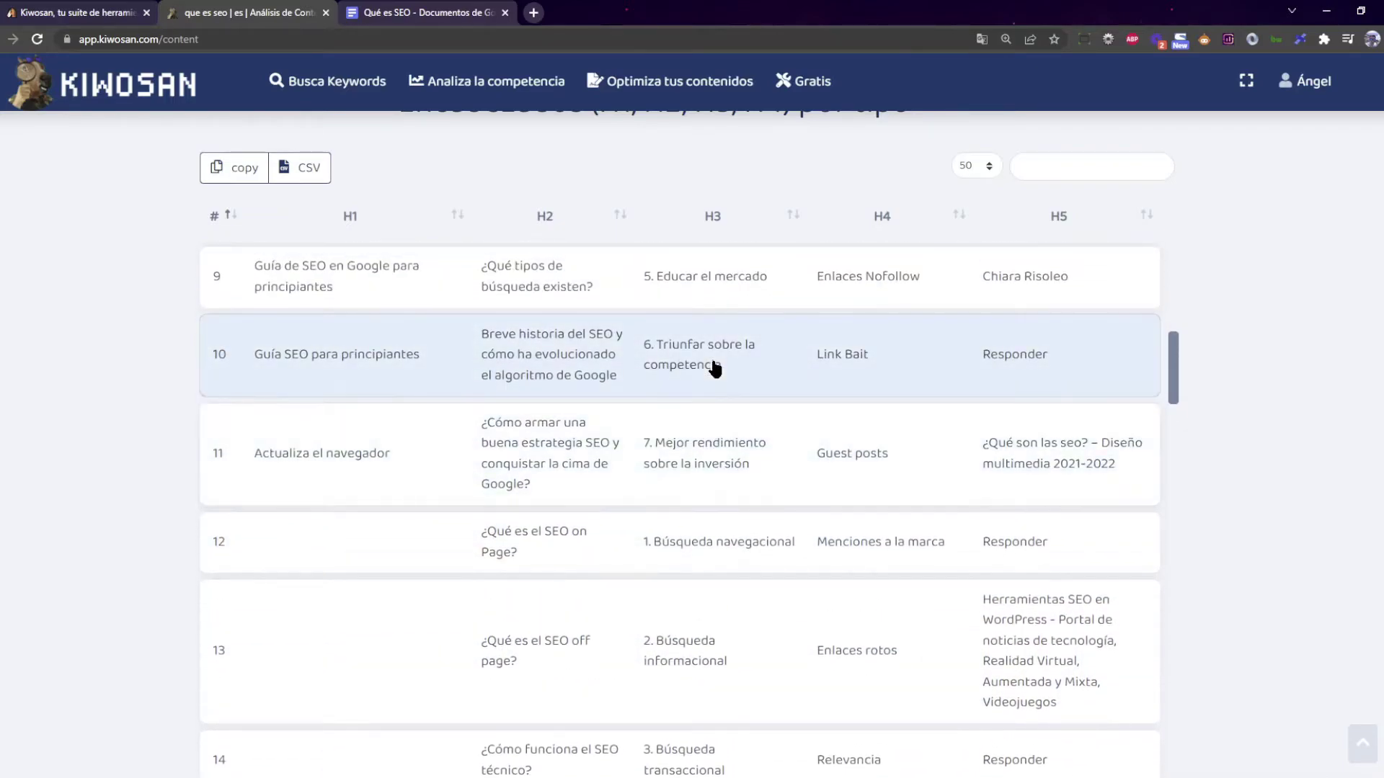
{"action": "scroll", "coordinate": [637, 364], "scroll_direction": "down", "scroll_amount": 1}
{"action": "scroll", "coordinate": [581, 349], "scroll_direction": "up", "scroll_amount": 3}
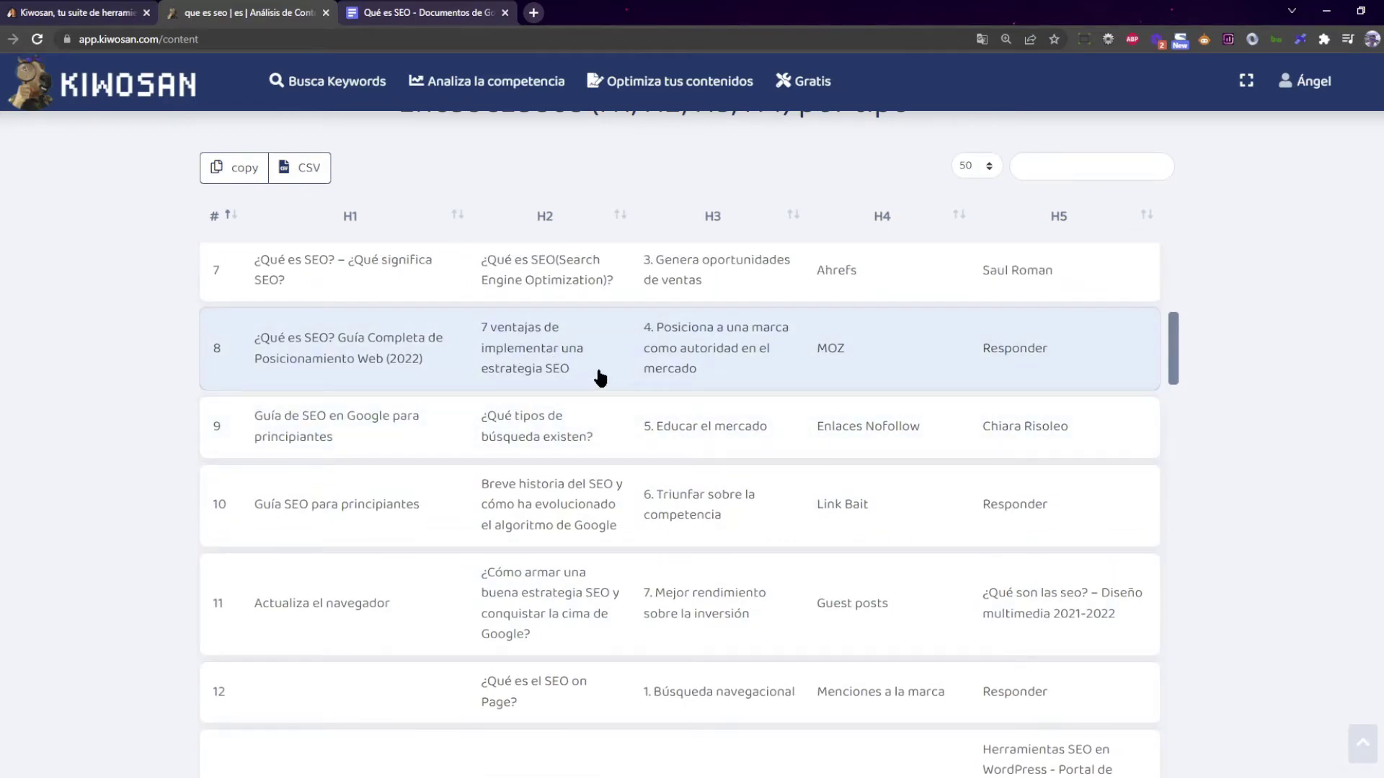
Compare the headings across the H2 to H5 columns in the opening rows of the headings-by-type table
{"action": "scroll", "coordinate": [766, 379], "scroll_direction": "up", "scroll_amount": 3}
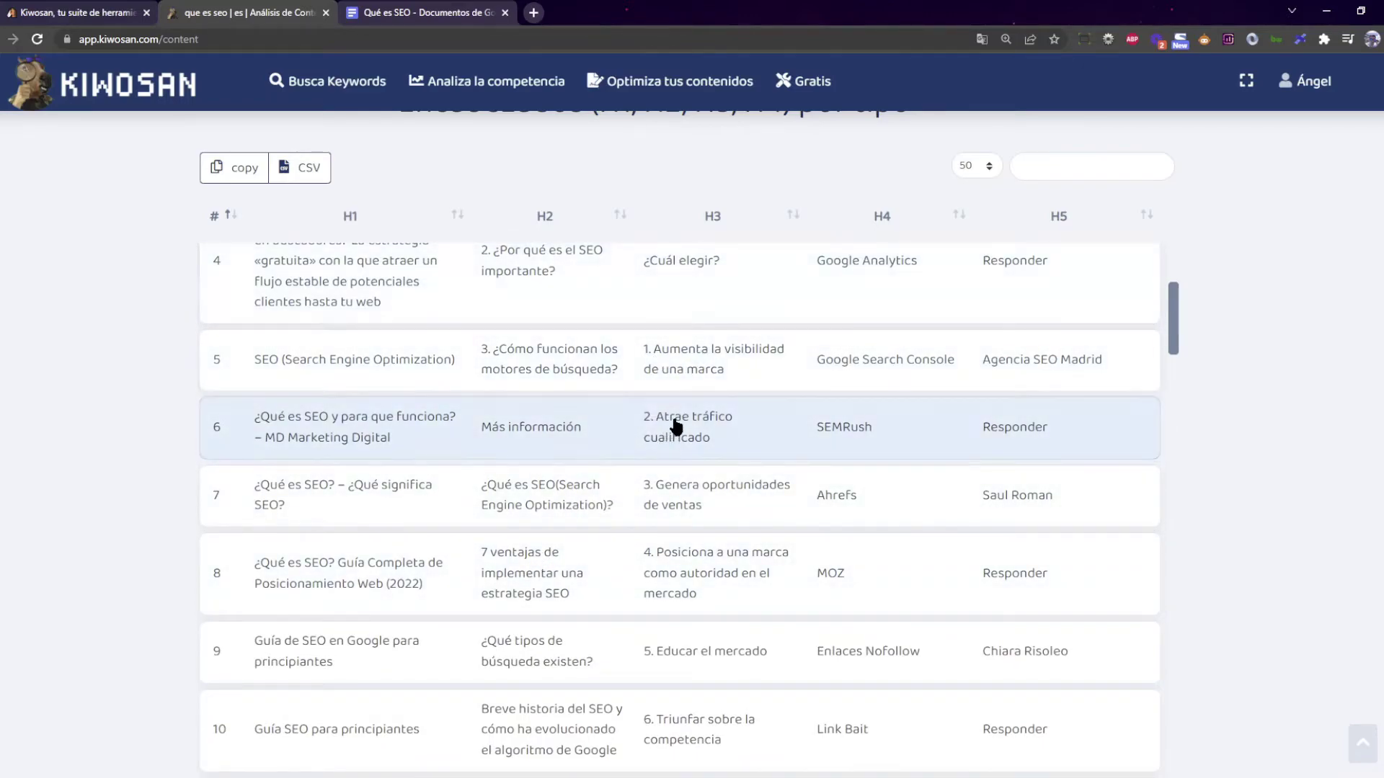
{"action": "scroll", "coordinate": [712, 475], "scroll_direction": "down", "scroll_amount": 5}
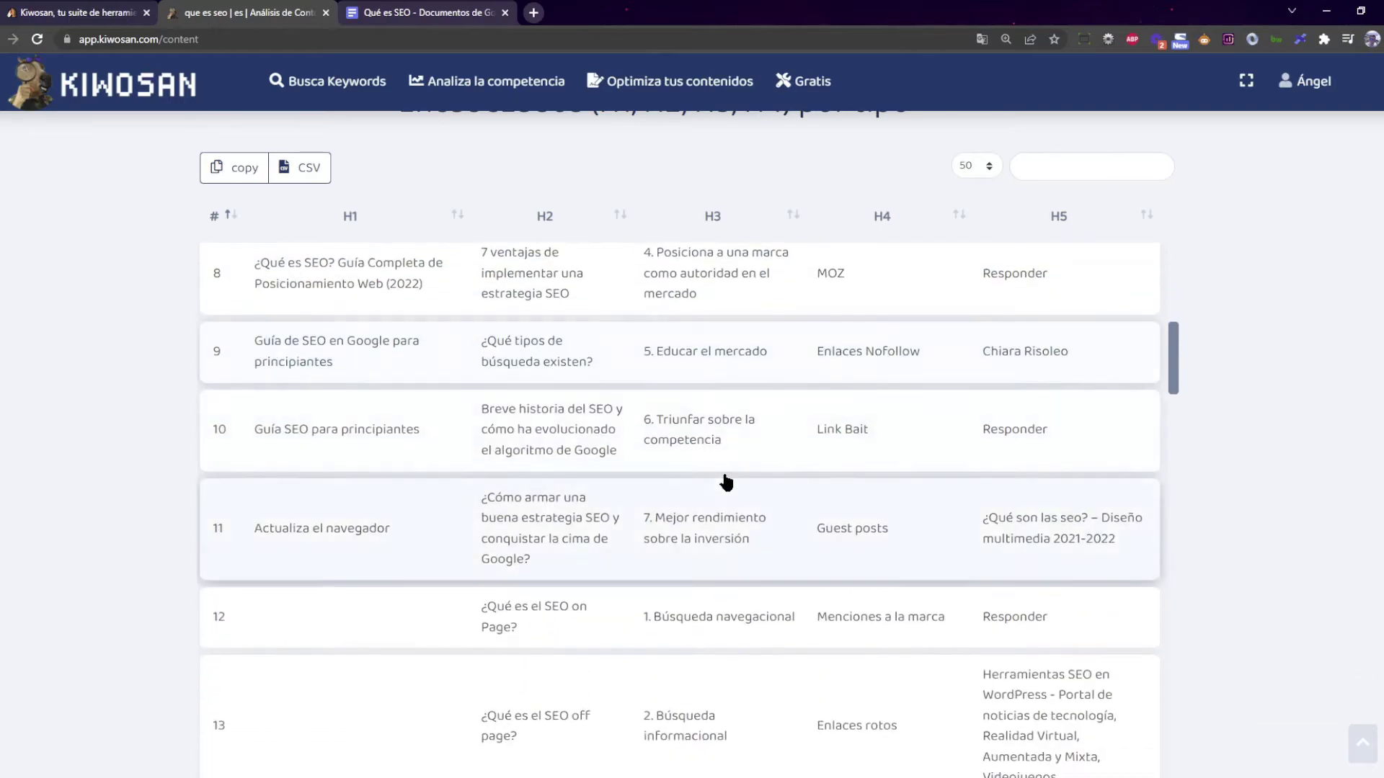
{"action": "scroll", "coordinate": [720, 458], "scroll_direction": "up", "scroll_amount": 4}
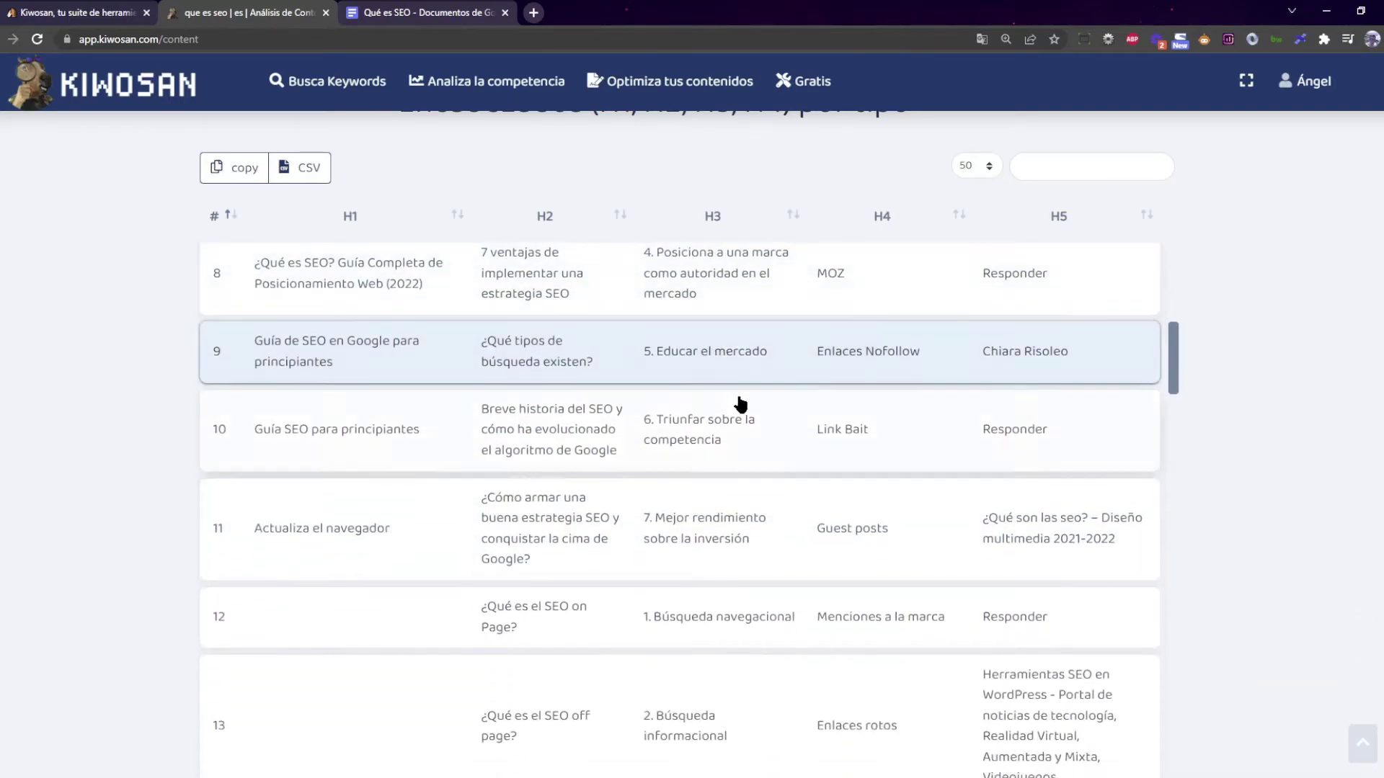
{"action": "scroll", "coordinate": [730, 399], "scroll_direction": "up", "scroll_amount": 3}
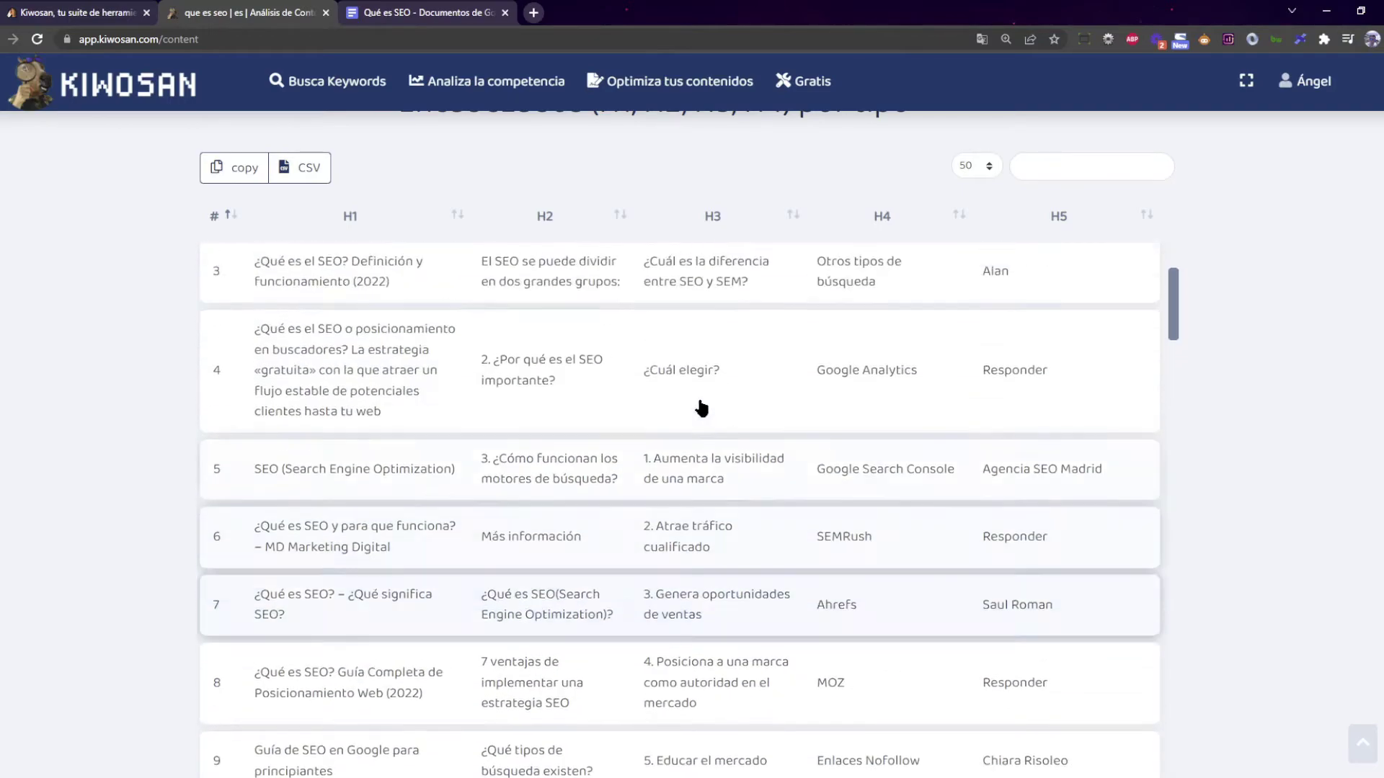
{"action": "scroll", "coordinate": [722, 351], "scroll_direction": "up", "scroll_amount": 2}
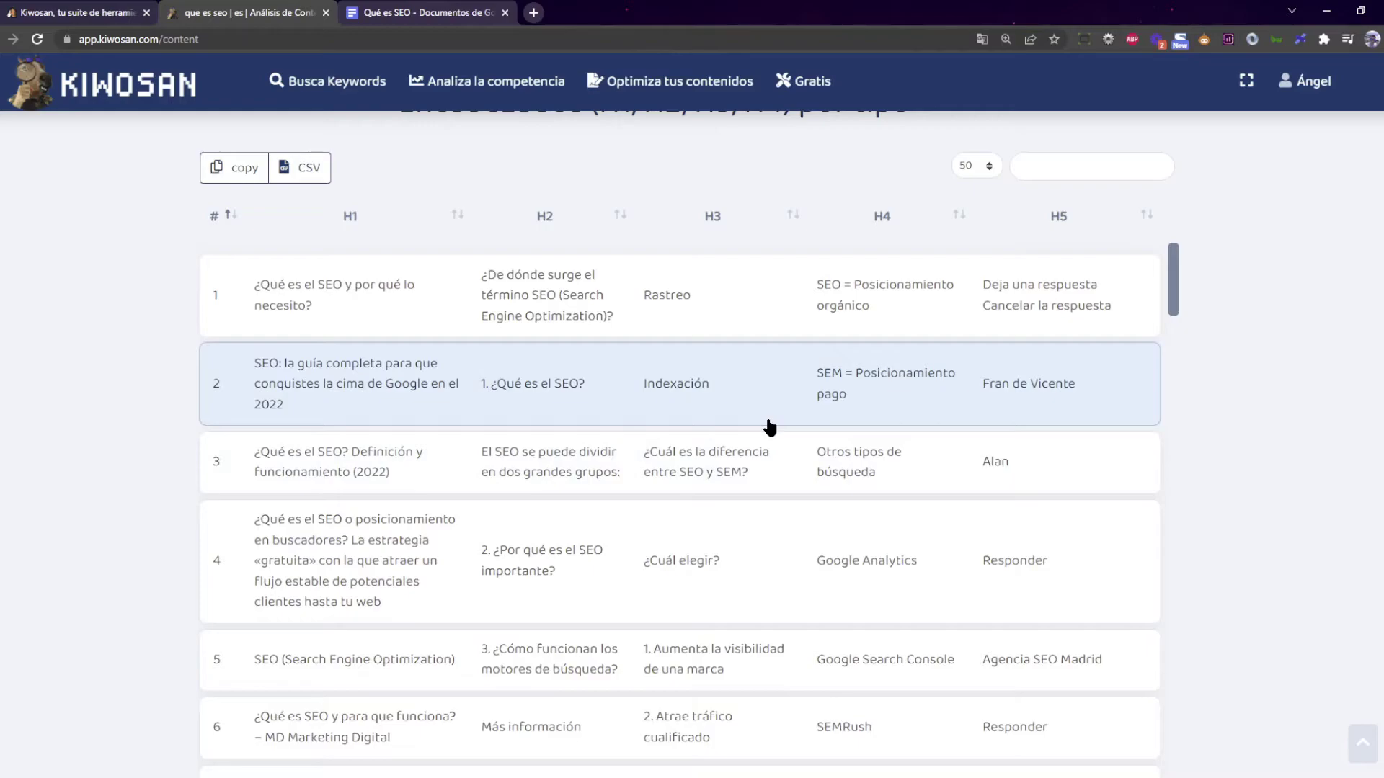
{"action": "scroll", "coordinate": [966, 393], "scroll_direction": "up", "scroll_amount": 1}
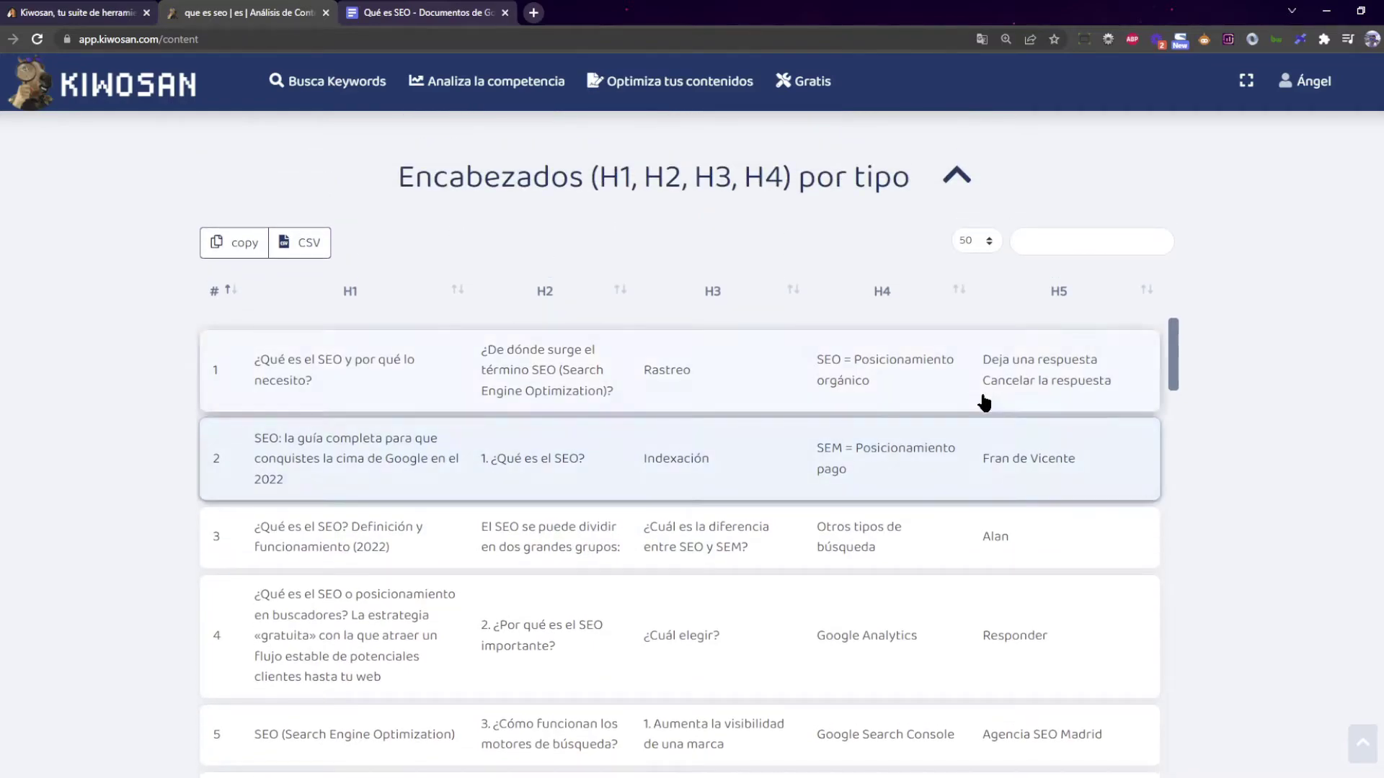
{"action": "scroll", "coordinate": [976, 454], "scroll_direction": "down", "scroll_amount": 1}
{"action": "scroll", "coordinate": [967, 447], "scroll_direction": "up", "scroll_amount": 1}
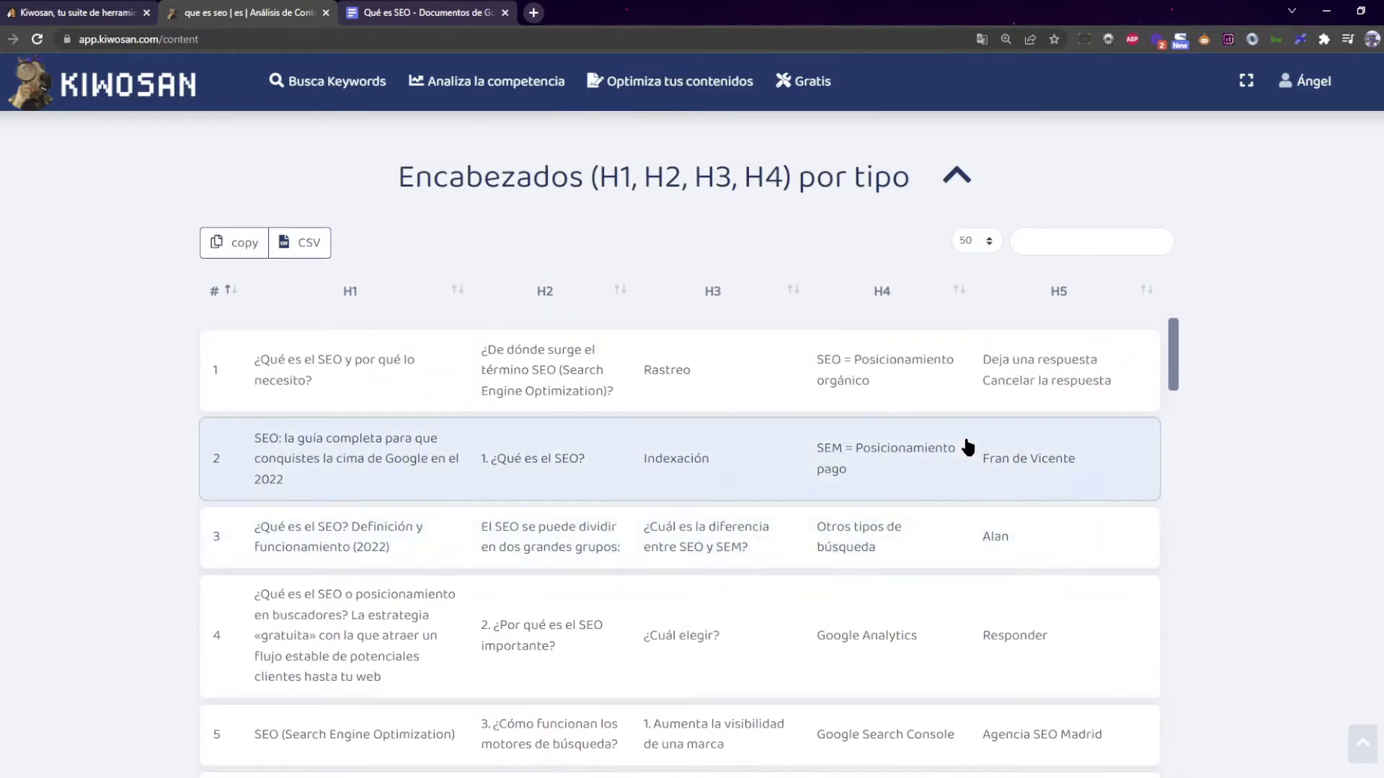
{"action": "scroll", "coordinate": [967, 447], "scroll_direction": "down", "scroll_amount": 1}
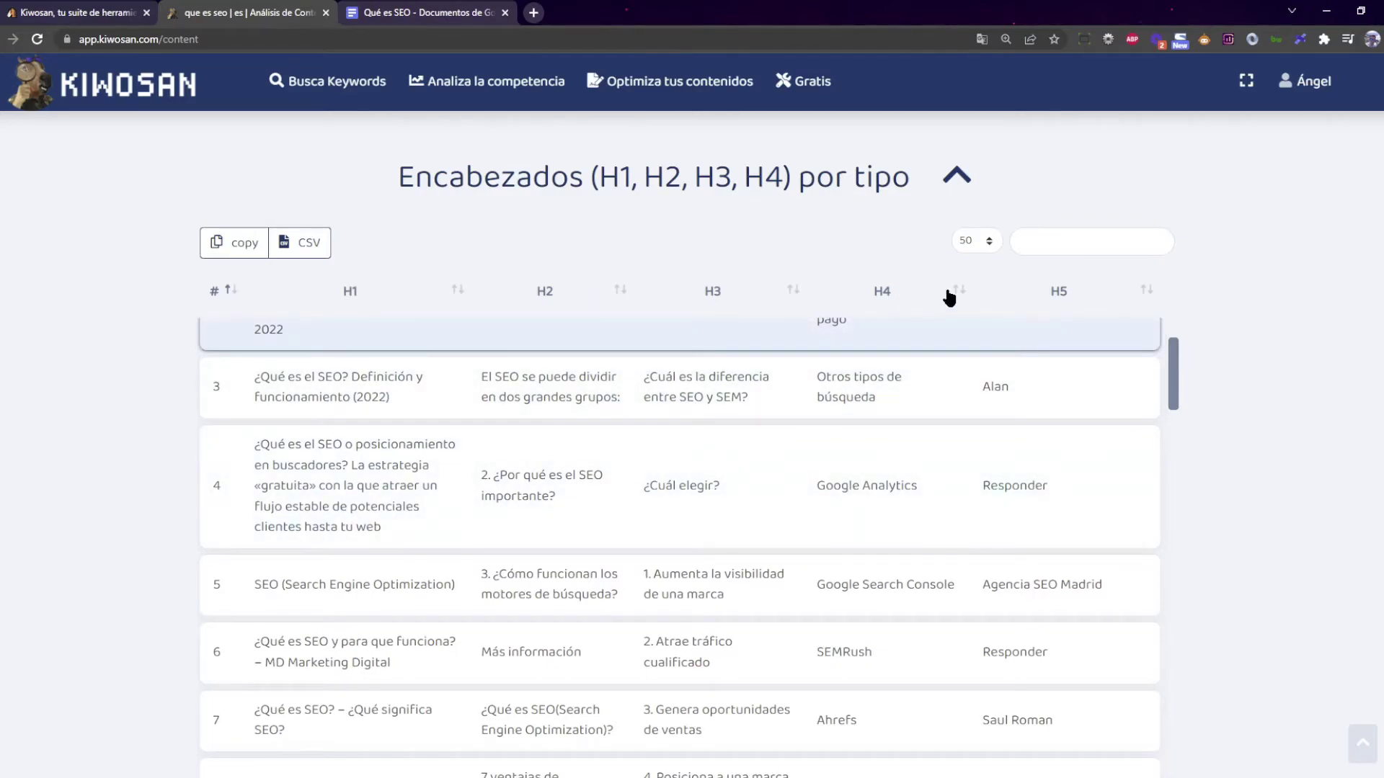
{"action": "scroll", "coordinate": [939, 478], "scroll_direction": "up", "scroll_amount": 4}
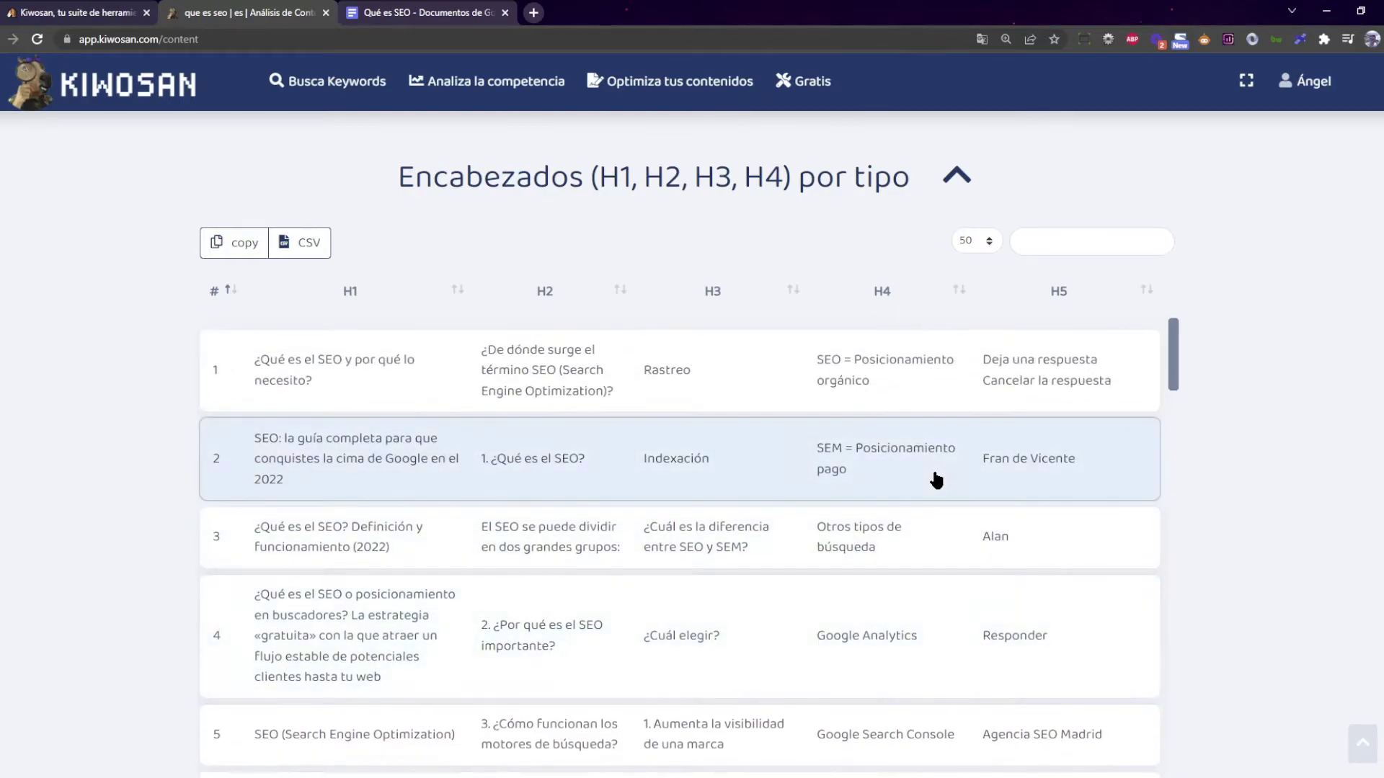
{"action": "scroll", "coordinate": [1290, 411], "scroll_direction": "down", "scroll_amount": 2}
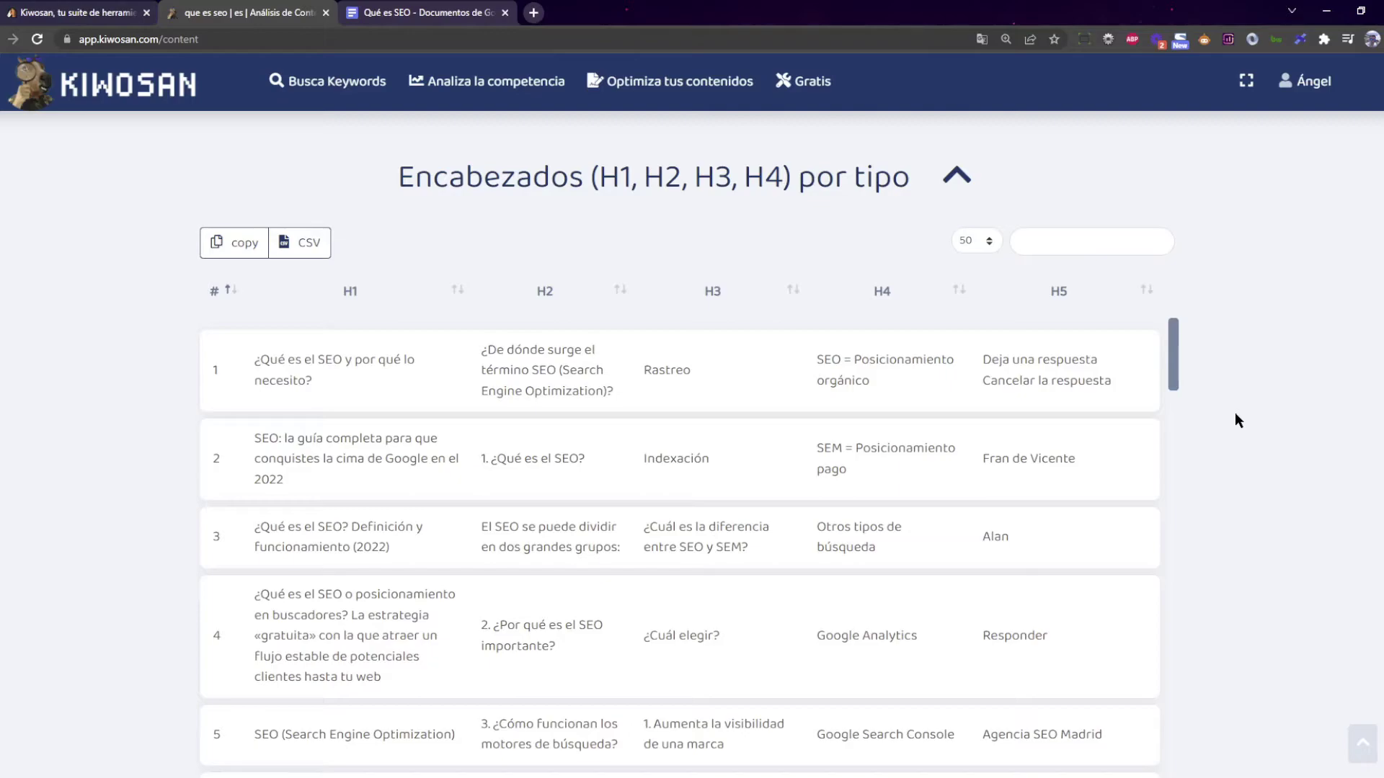
Look through the "Keywords en los Encabezados" table to examine the keywords used at each heading level
{"action": "scroll", "coordinate": [1024, 446], "scroll_direction": "down", "scroll_amount": 3}
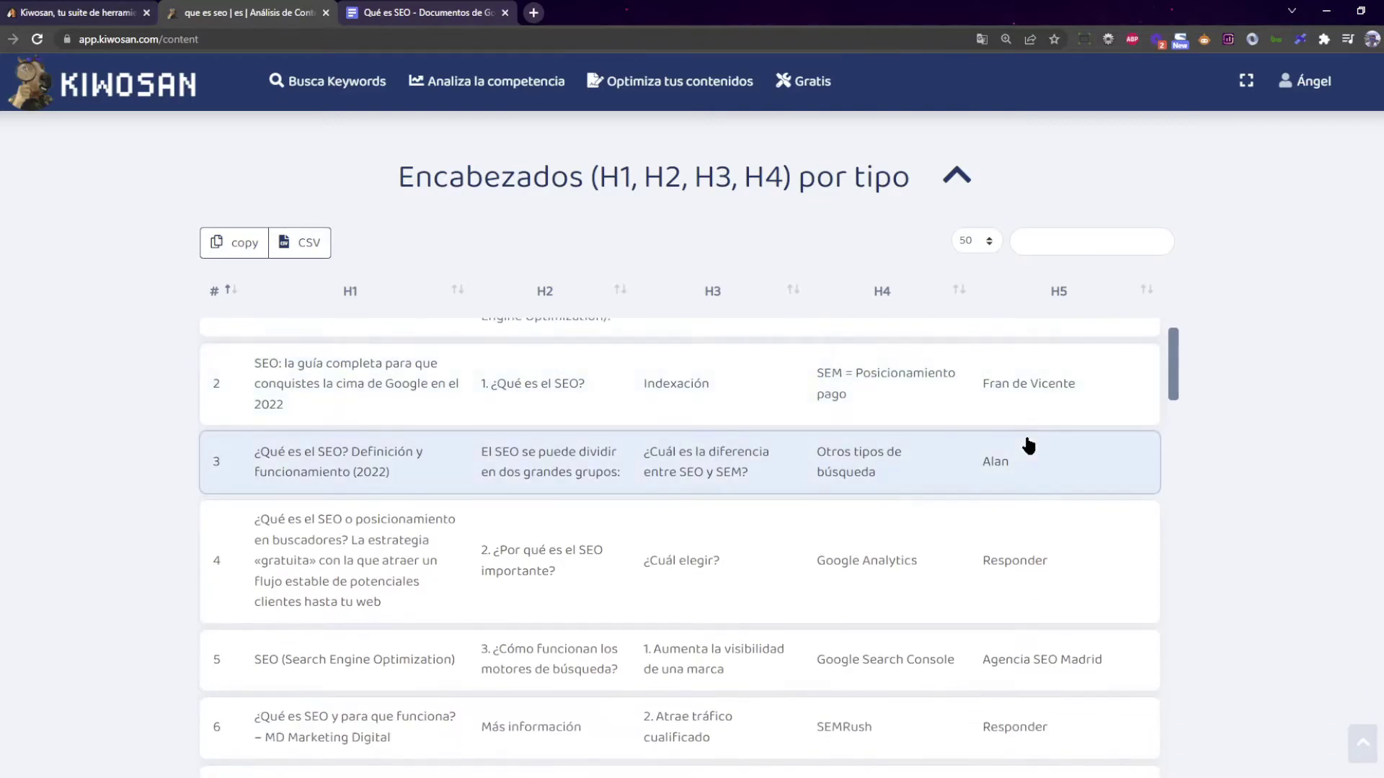
{"action": "scroll", "coordinate": [1070, 432], "scroll_direction": "down", "scroll_amount": 10}
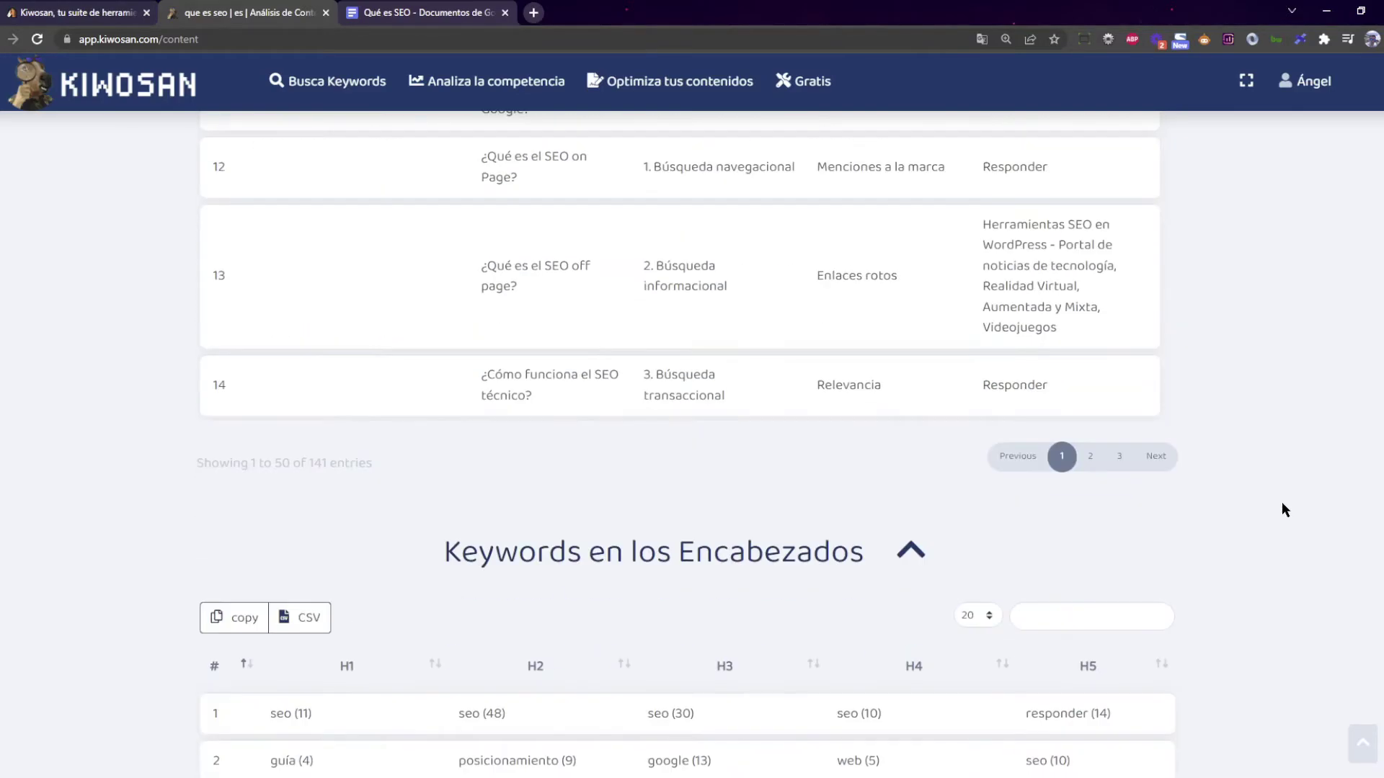
{"action": "scroll", "coordinate": [1282, 510], "scroll_direction": "down", "scroll_amount": 10}
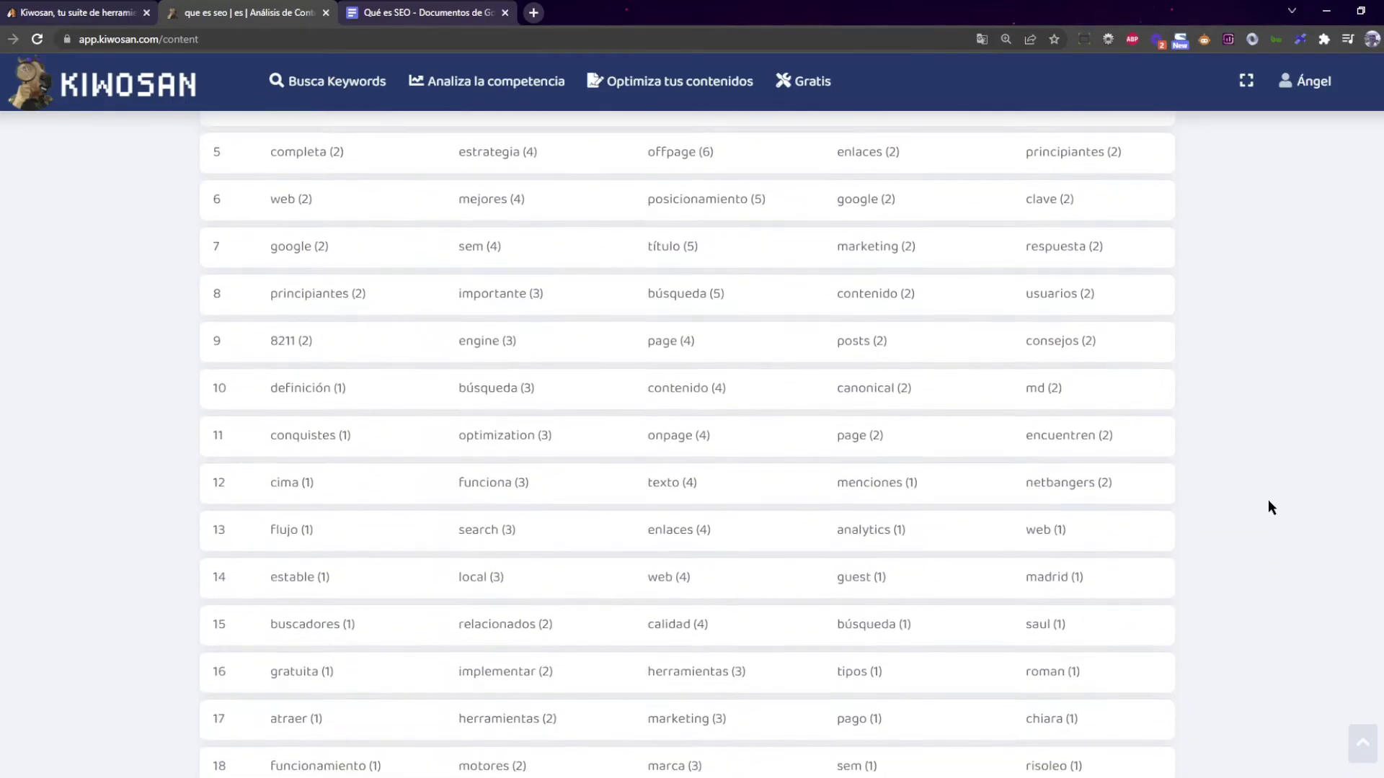
Examine the highest-ranked entries at the start of the "Keywords en los Encabezados" table
{"action": "scroll", "coordinate": [1268, 500], "scroll_direction": "up", "scroll_amount": 10}
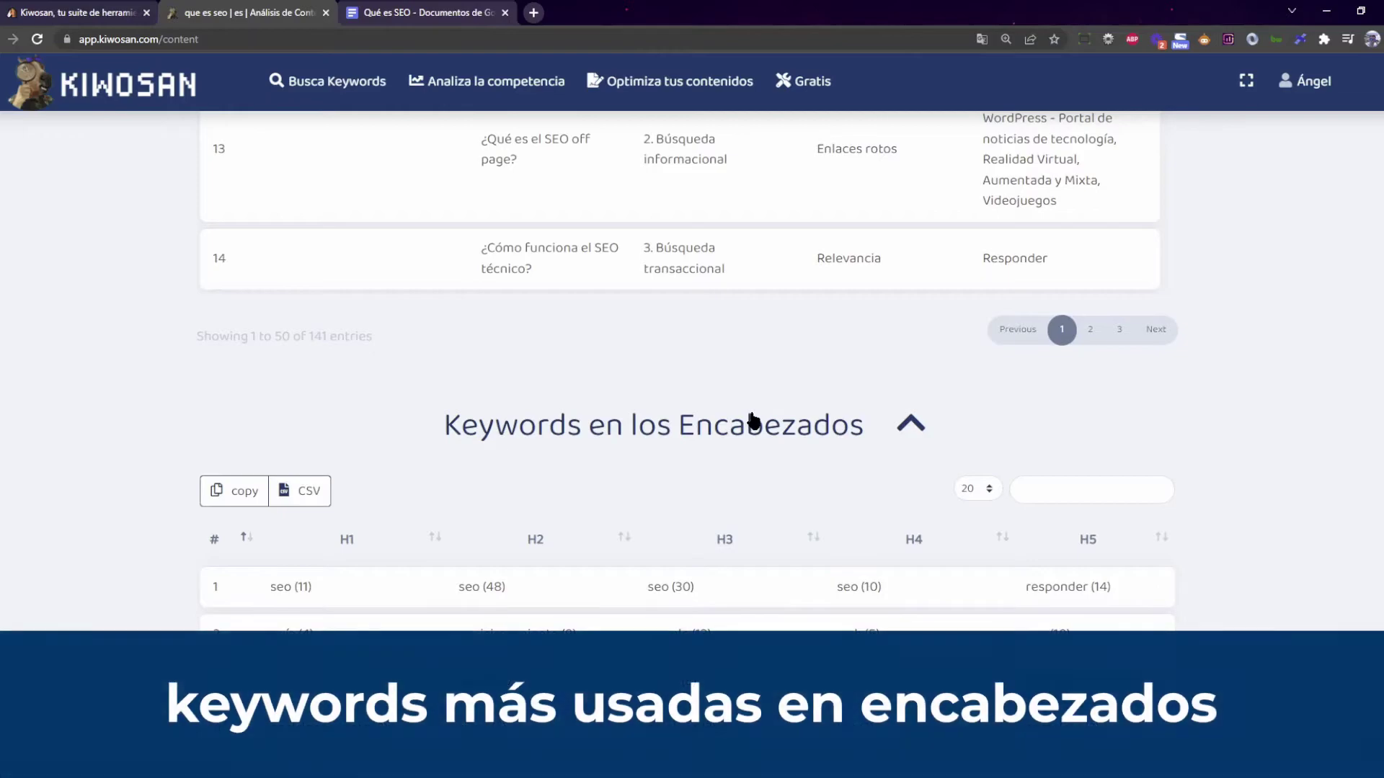
{"action": "scroll", "coordinate": [199, 374], "scroll_direction": "down", "scroll_amount": 2}
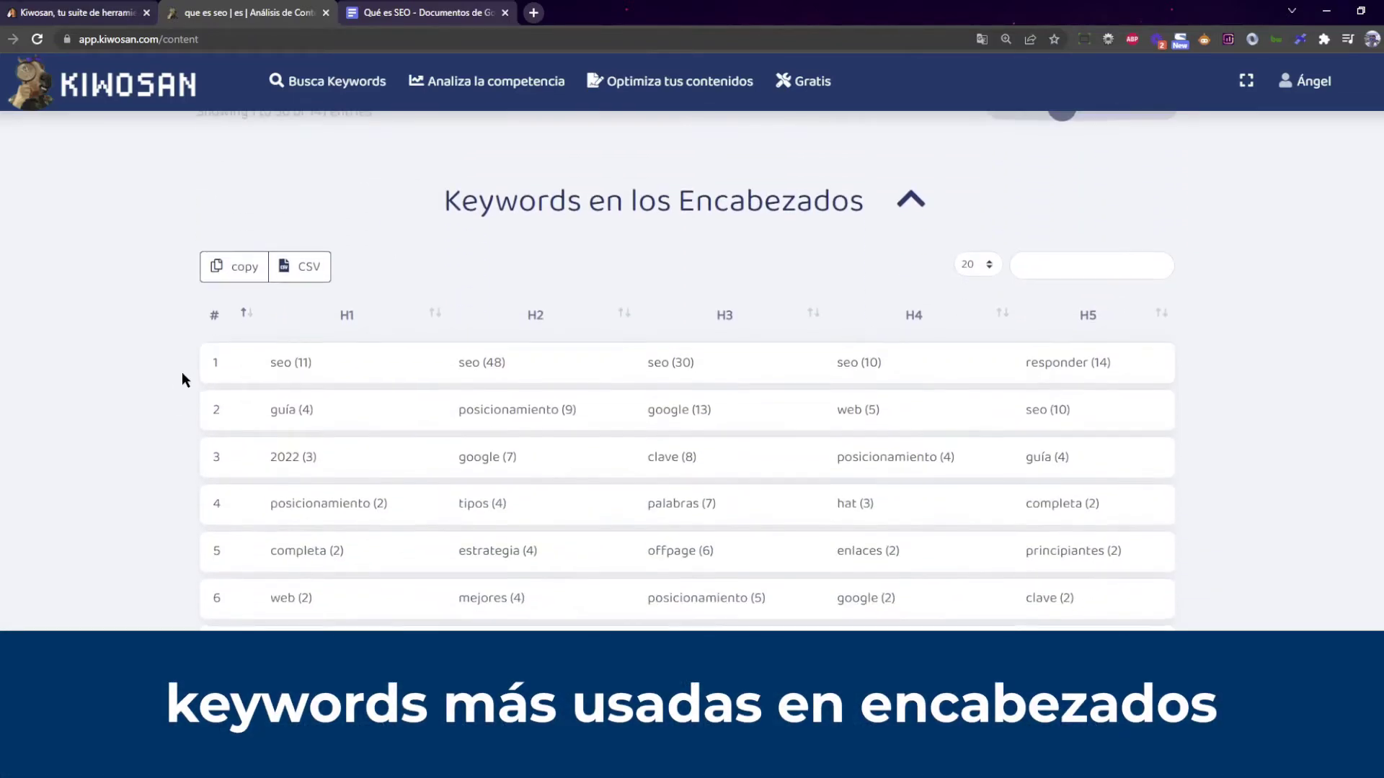
{"action": "scroll", "coordinate": [144, 346], "scroll_direction": "up", "scroll_amount": 2}
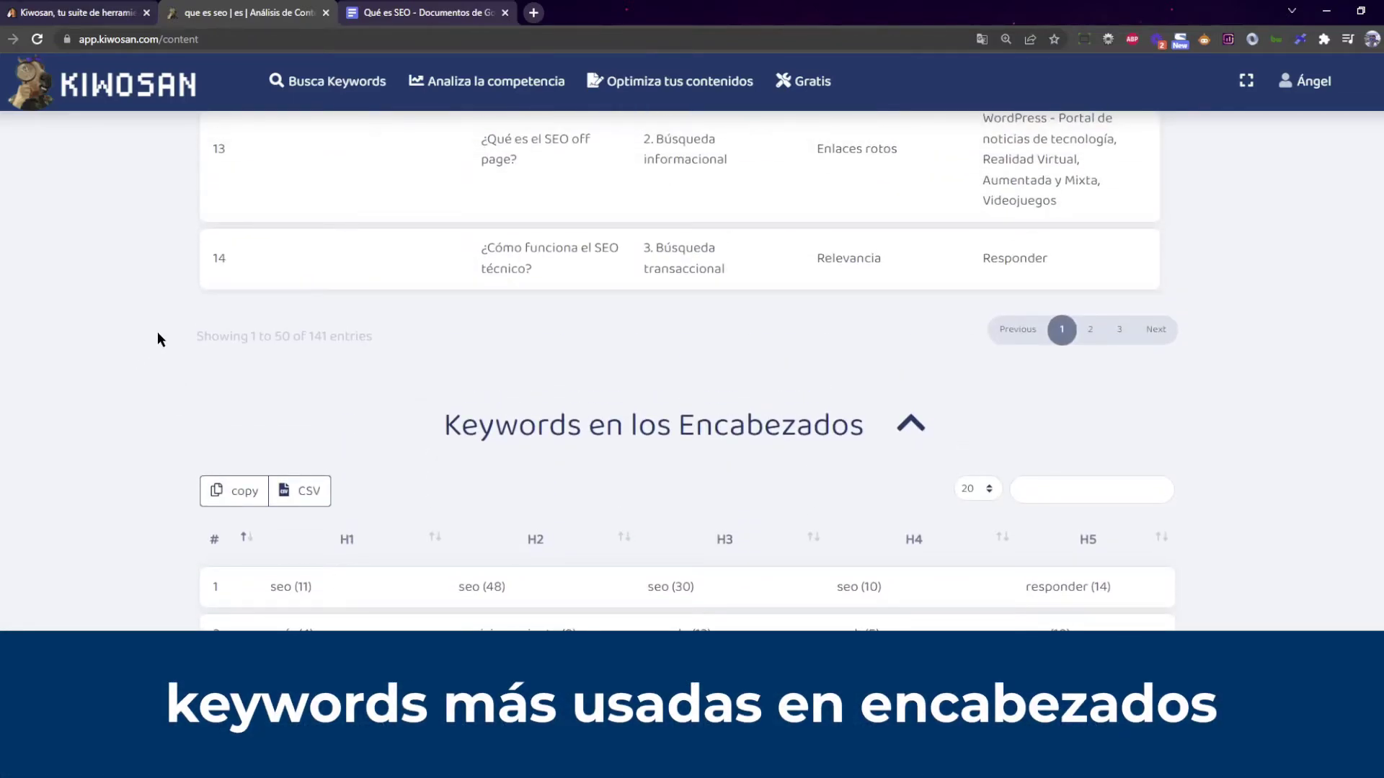
{"action": "scroll", "coordinate": [180, 353], "scroll_direction": "down", "scroll_amount": 4}
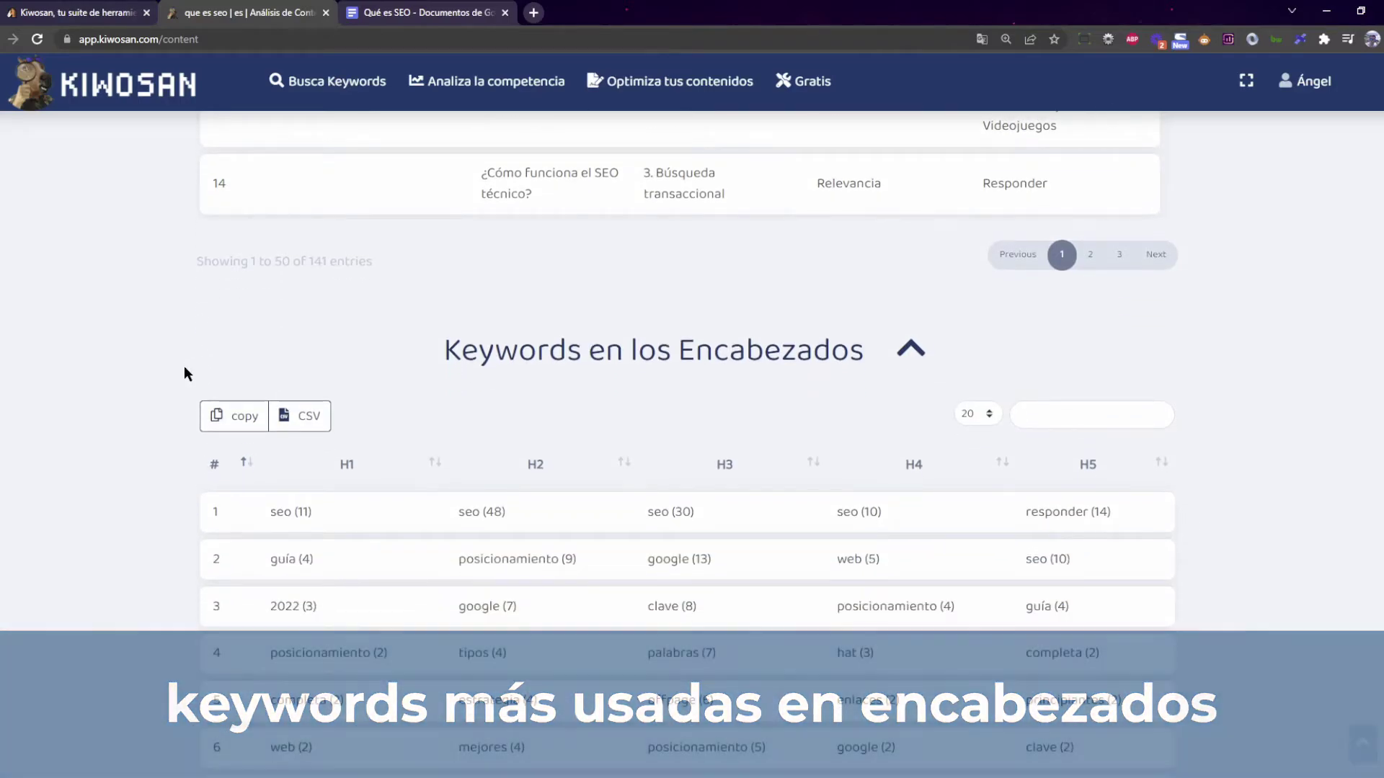
Review the full heading texts in the first rows of the "Encabezados (H1, H2, H3, H4) por tipo" table
{"action": "scroll", "coordinate": [184, 357], "scroll_direction": "up", "scroll_amount": 15}
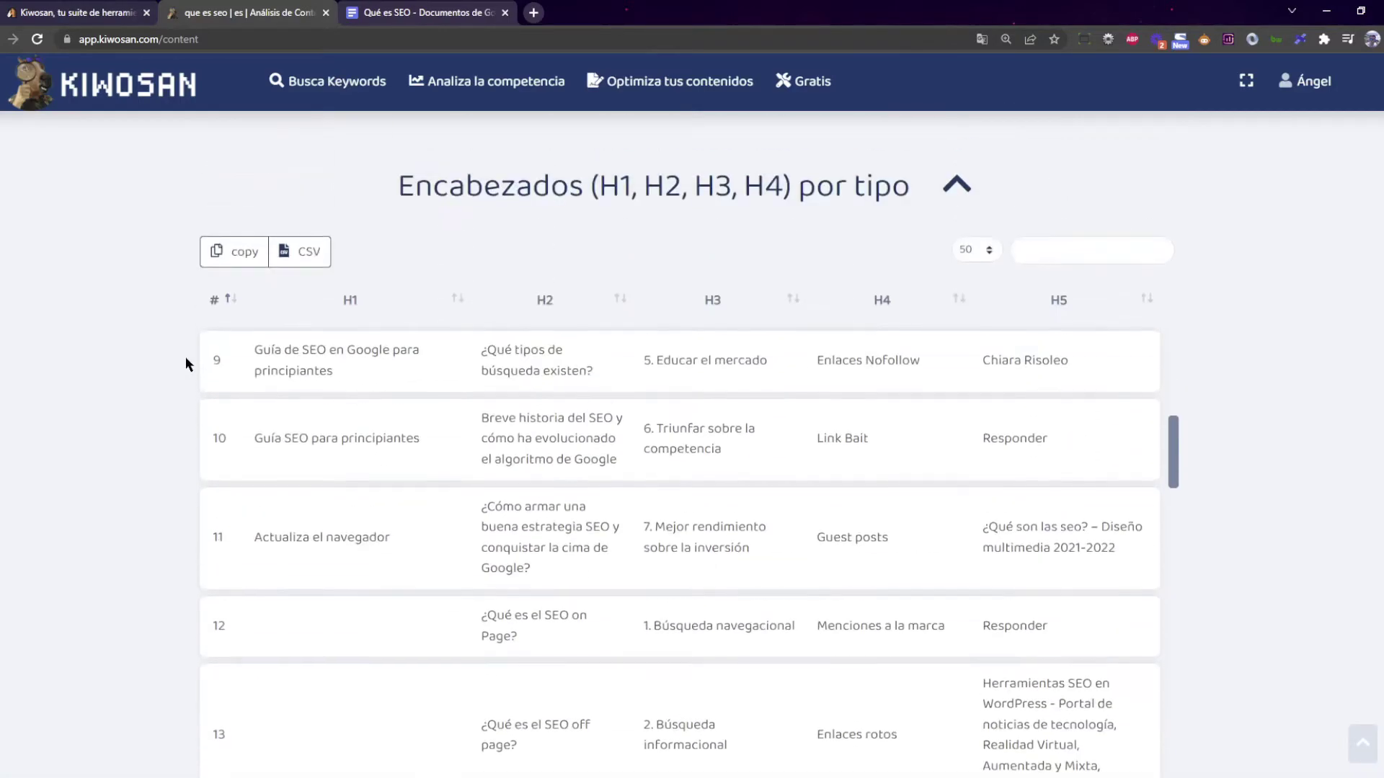
{"action": "scroll", "coordinate": [376, 412], "scroll_direction": "up", "scroll_amount": 7}
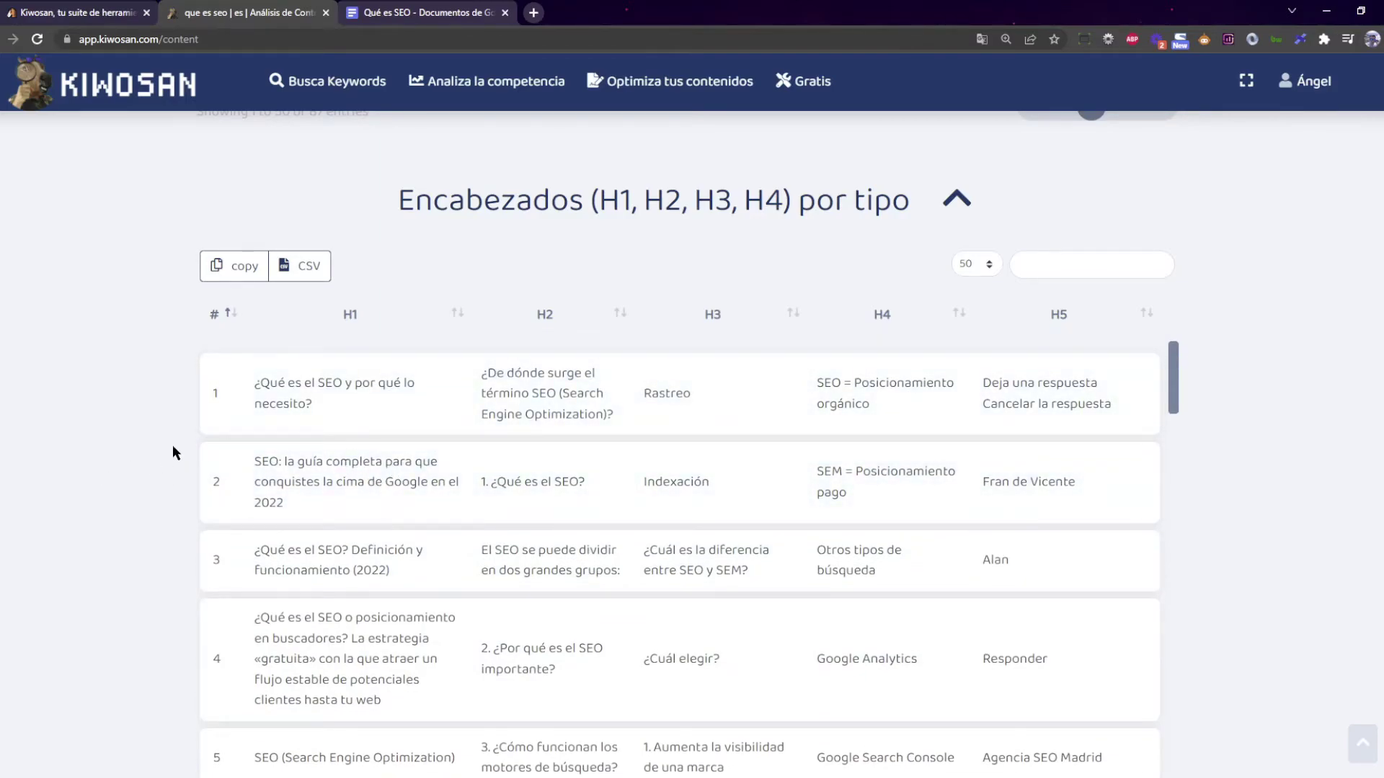
{"action": "scroll", "coordinate": [175, 426], "scroll_direction": "down", "scroll_amount": 1}
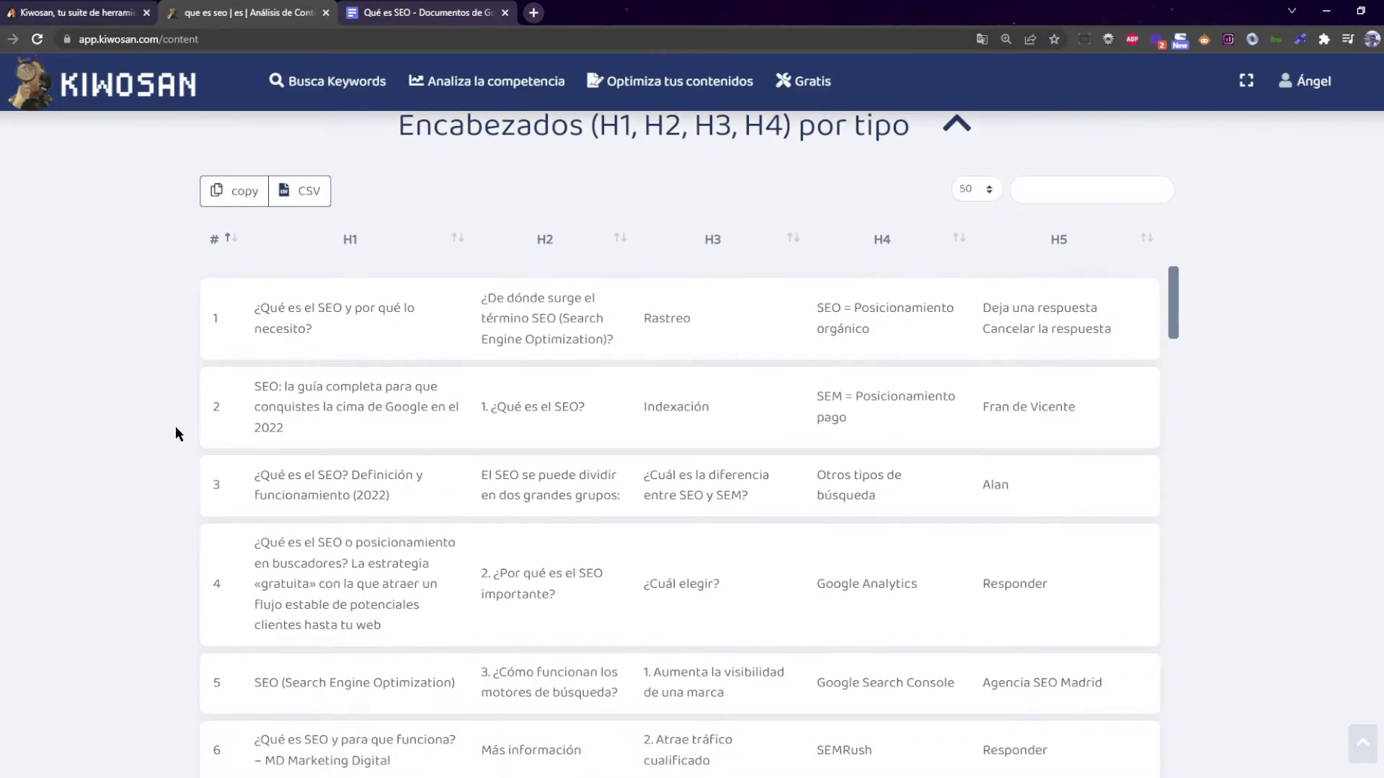
{"action": "scroll", "coordinate": [183, 421], "scroll_direction": "down", "scroll_amount": 2}
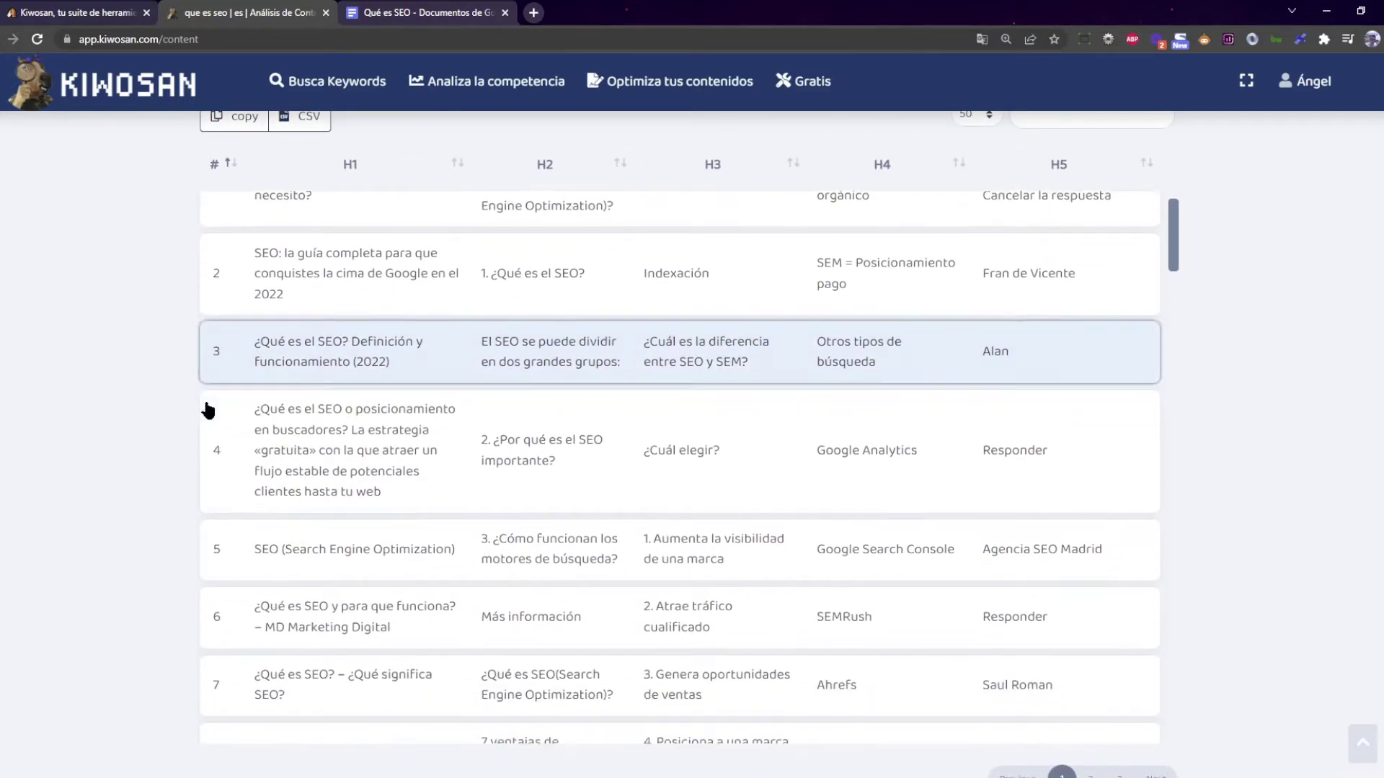
{"action": "scroll", "coordinate": [376, 296], "scroll_direction": "up", "scroll_amount": 1}
{"action": "scroll", "coordinate": [166, 399], "scroll_direction": "down", "scroll_amount": 6}
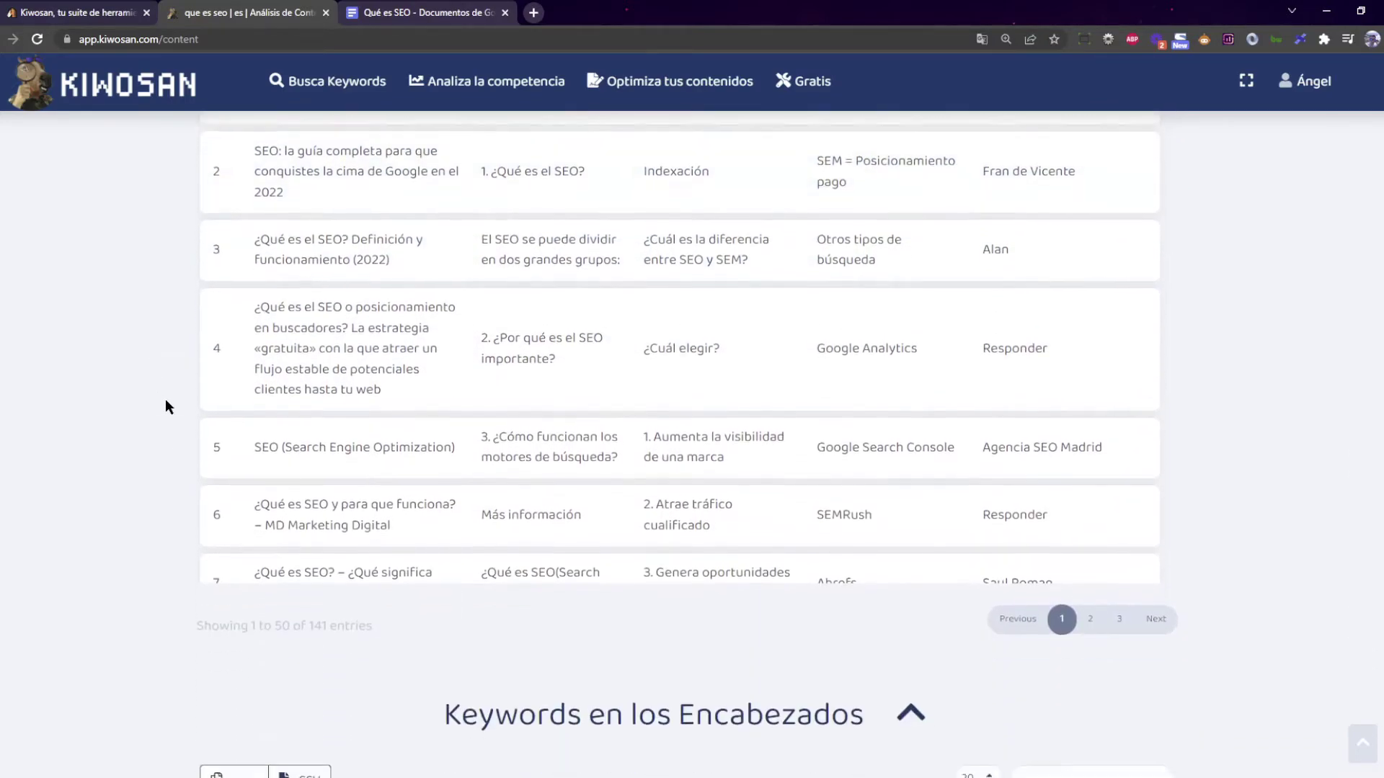
Check the most used H1 keywords against the H1 titles in the headings-by-type table
{"action": "scroll", "coordinate": [166, 407], "scroll_direction": "down", "scroll_amount": 3}
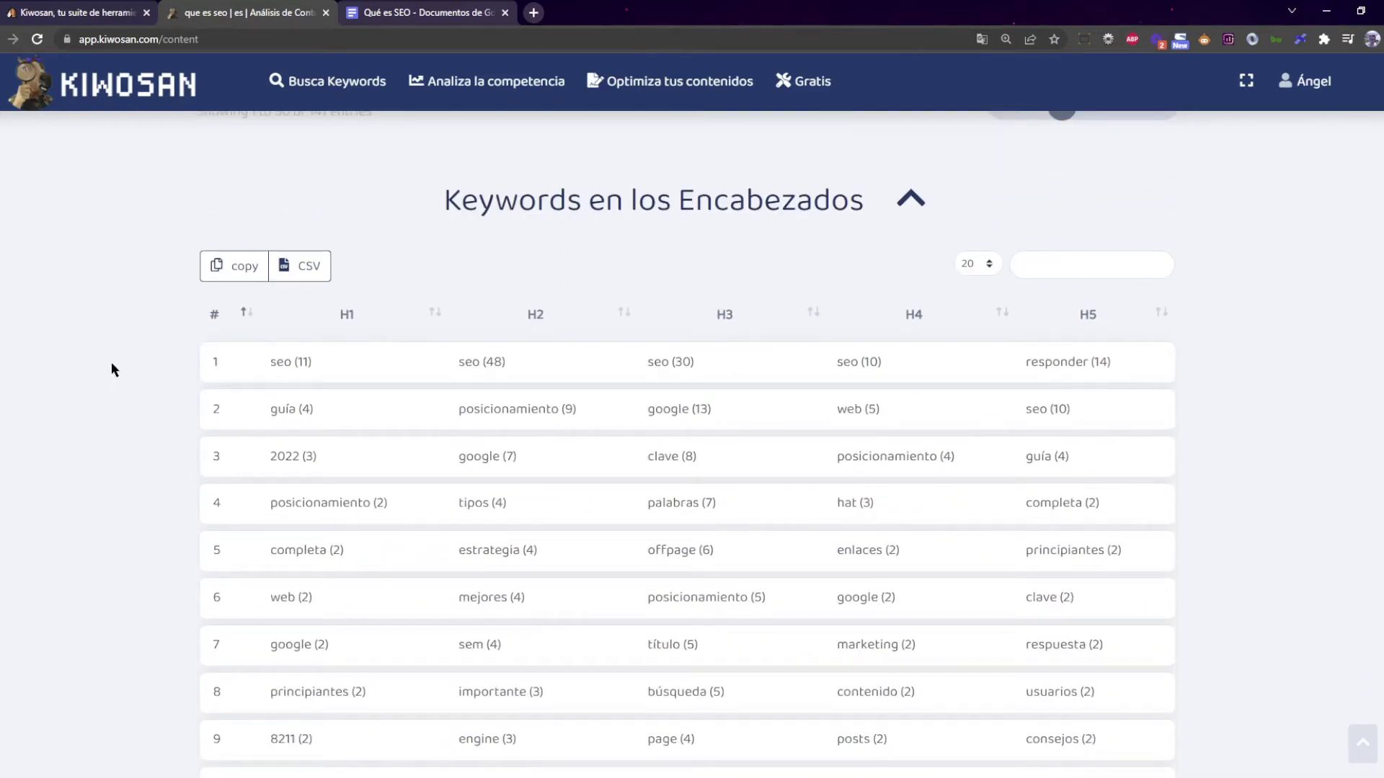
{"action": "scroll", "coordinate": [180, 311], "scroll_direction": "down", "scroll_amount": 1}
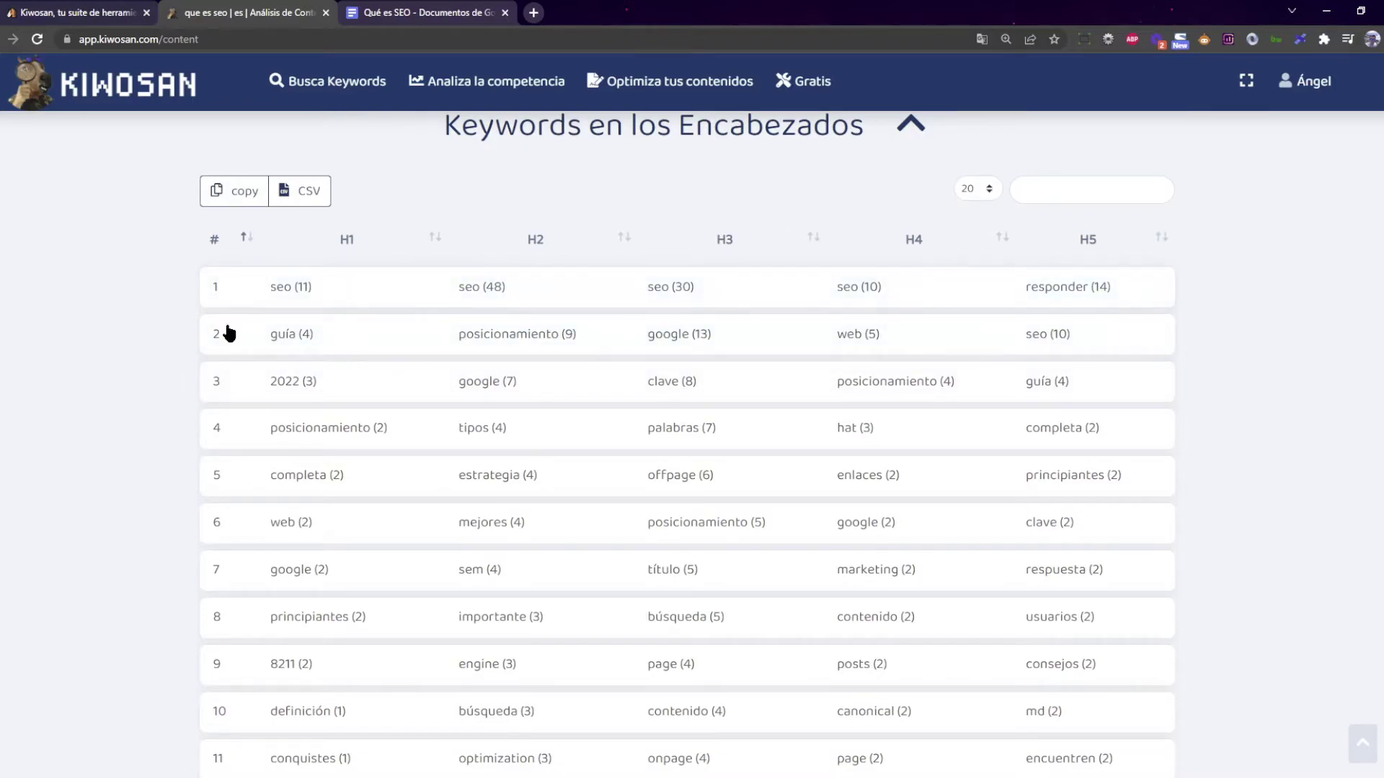
{"action": "scroll", "coordinate": [315, 446], "scroll_direction": "down", "scroll_amount": 1}
{"action": "scroll", "coordinate": [310, 448], "scroll_direction": "up", "scroll_amount": 2}
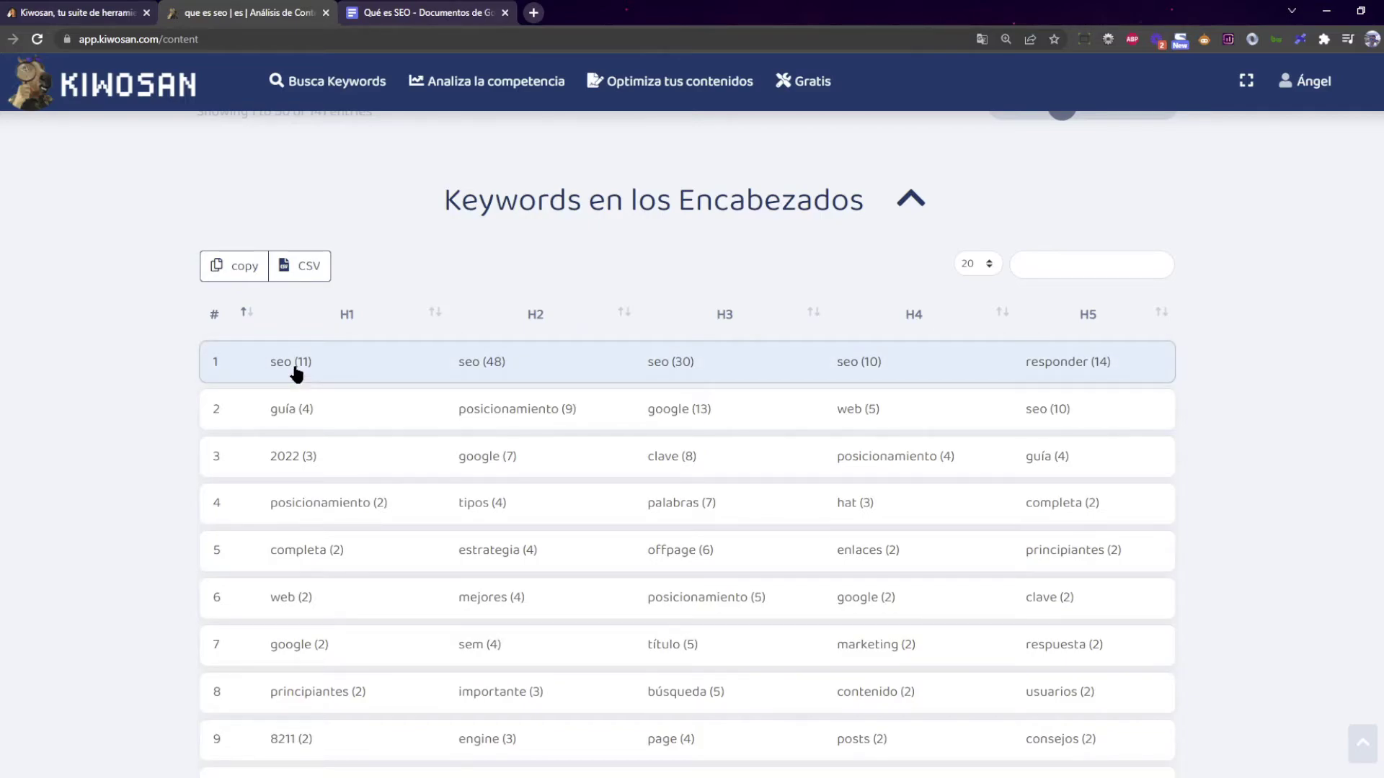
{"action": "scroll", "coordinate": [310, 382], "scroll_direction": "up", "scroll_amount": 5}
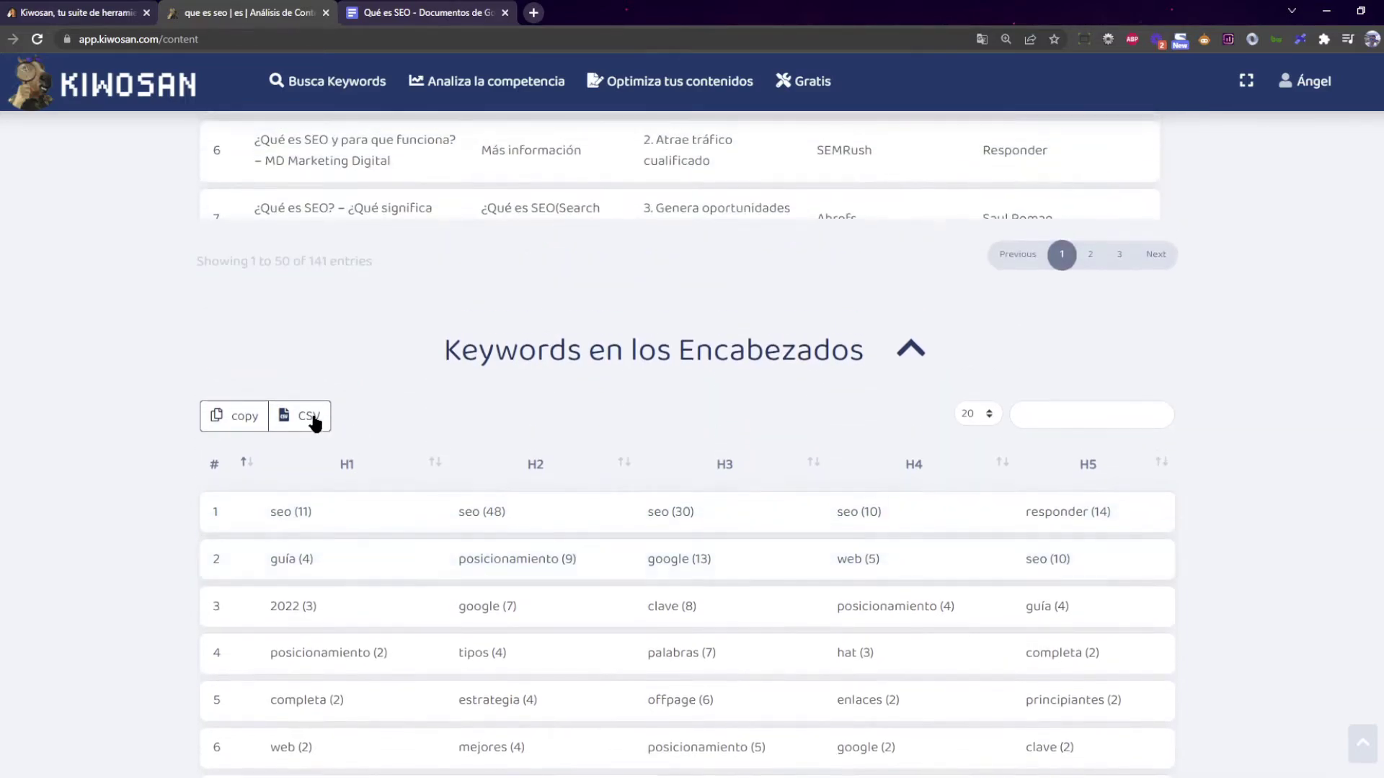
{"action": "scroll", "coordinate": [355, 356], "scroll_direction": "up", "scroll_amount": 5}
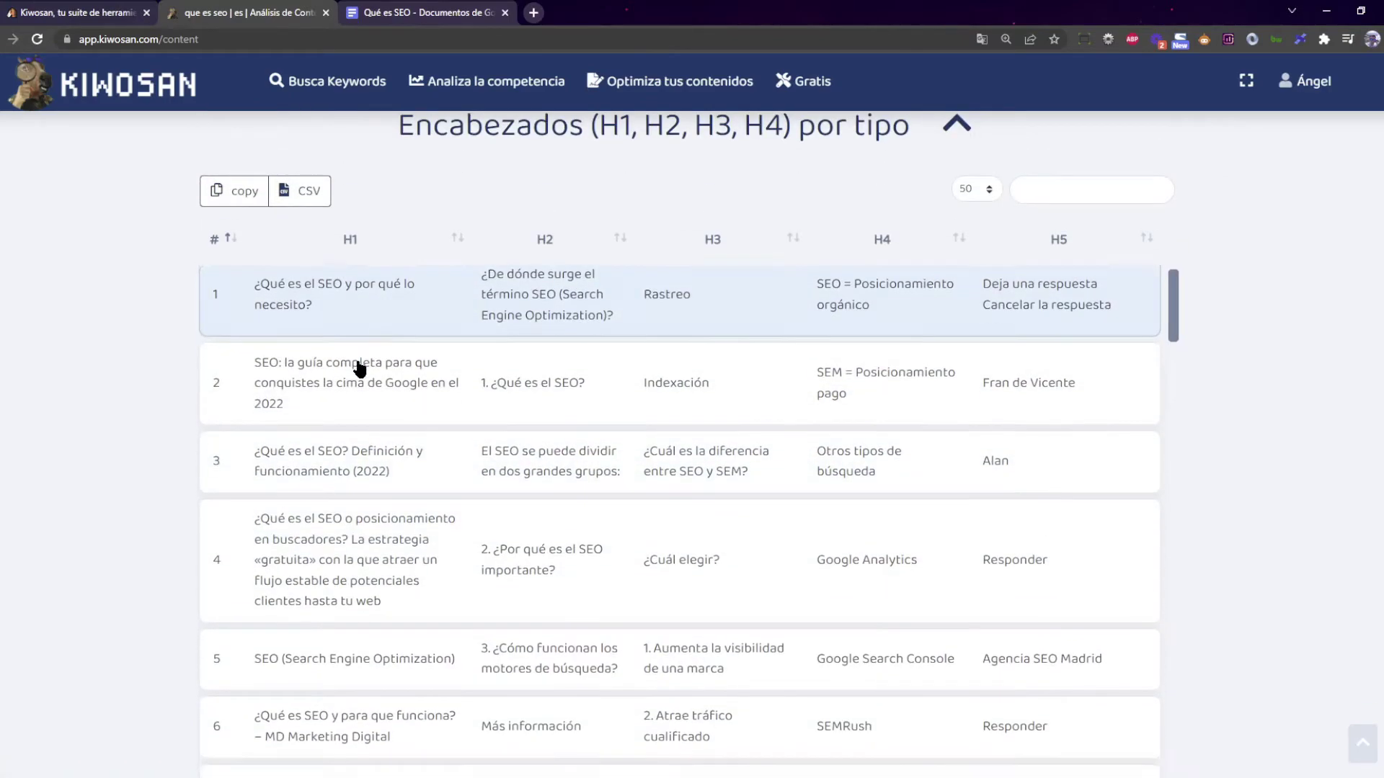
{"action": "scroll", "coordinate": [361, 365], "scroll_direction": "down", "scroll_amount": 5}
Read the H1 column of the "Keywords en los Encabezados" table from row 1 to row 20
{"action": "scroll", "coordinate": [162, 395], "scroll_direction": "down", "scroll_amount": 9}
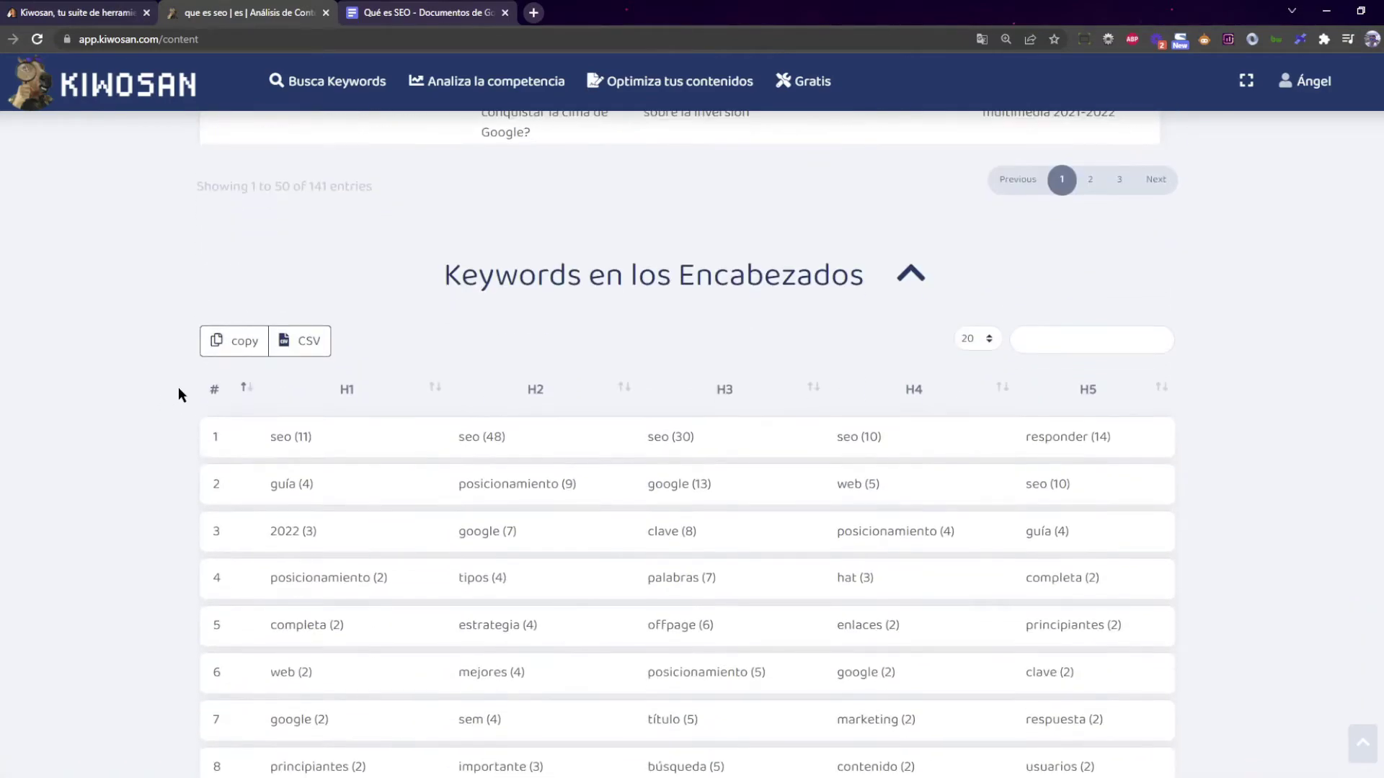
{"action": "scroll", "coordinate": [173, 383], "scroll_direction": "down", "scroll_amount": 2}
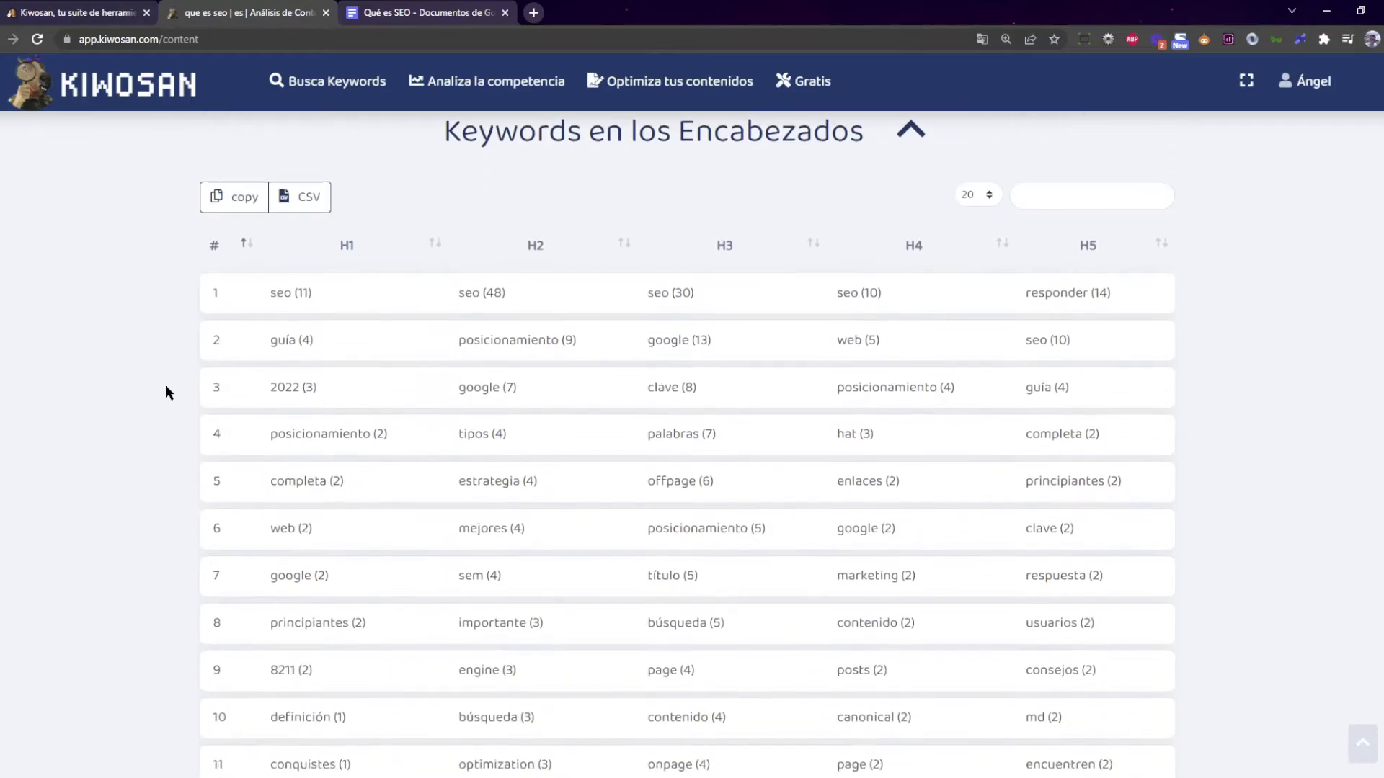
{"action": "scroll", "coordinate": [141, 393], "scroll_direction": "down", "scroll_amount": 1}
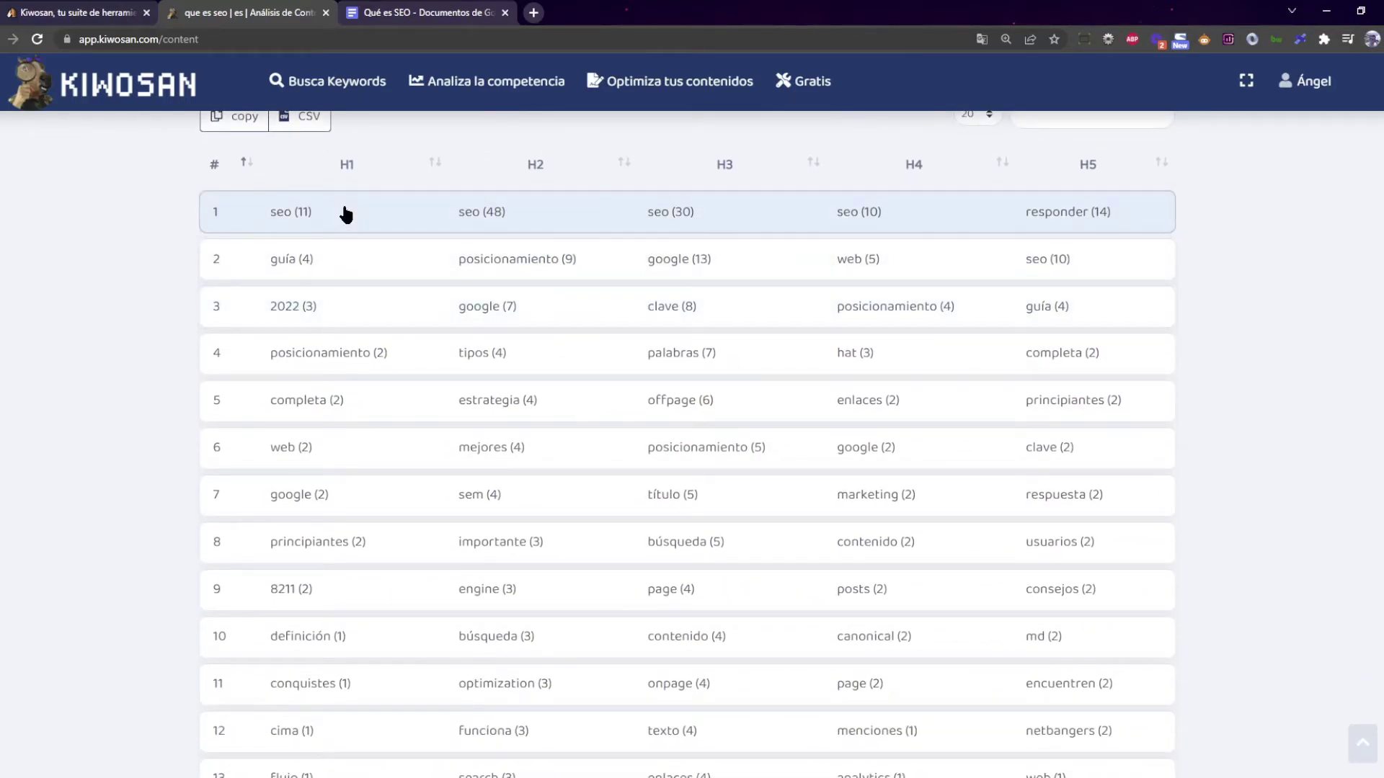
{"action": "scroll", "coordinate": [339, 248], "scroll_direction": "down", "scroll_amount": 1}
{"action": "scroll", "coordinate": [375, 328], "scroll_direction": "down", "scroll_amount": 1}
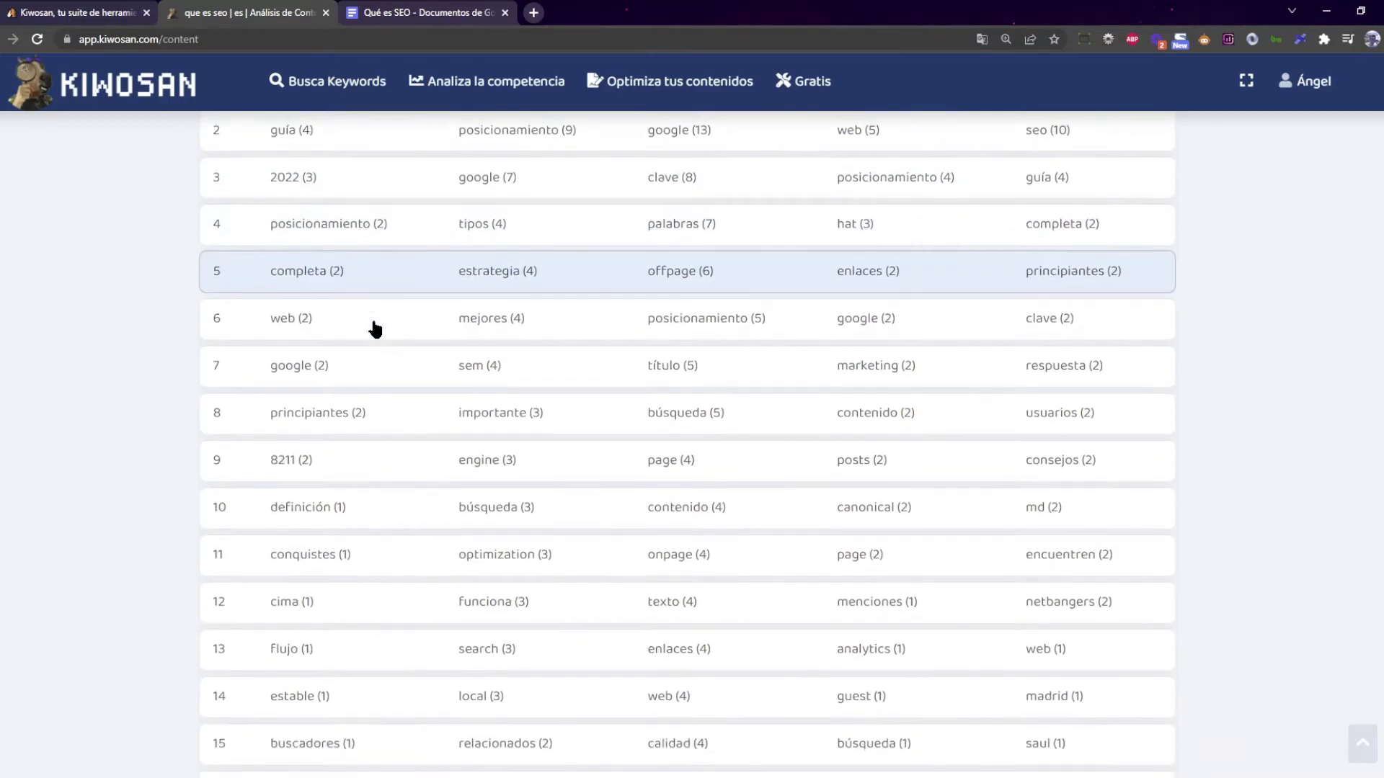
{"action": "scroll", "coordinate": [375, 328], "scroll_direction": "down", "scroll_amount": 1}
{"action": "scroll", "coordinate": [403, 324], "scroll_direction": "down", "scroll_amount": 2}
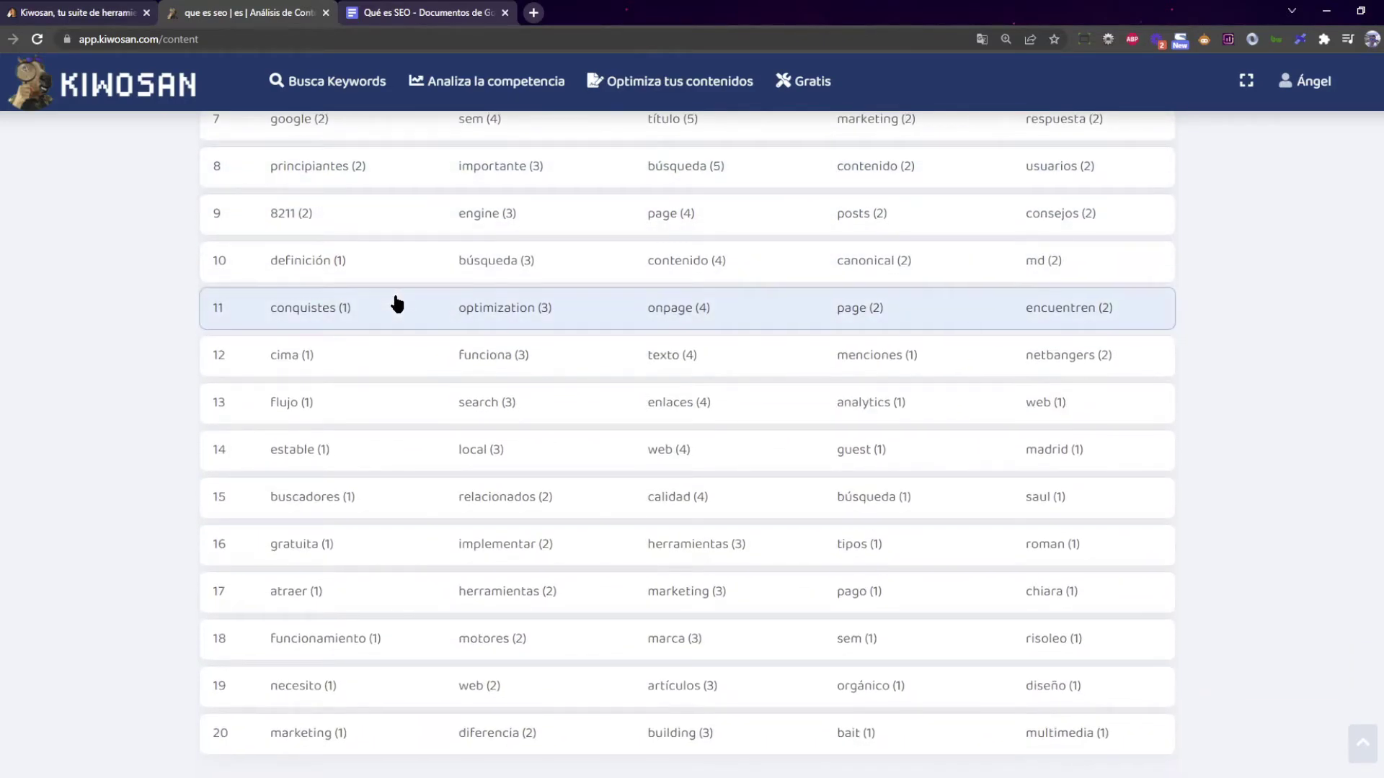
{"action": "scroll", "coordinate": [375, 304], "scroll_direction": "down", "scroll_amount": 1}
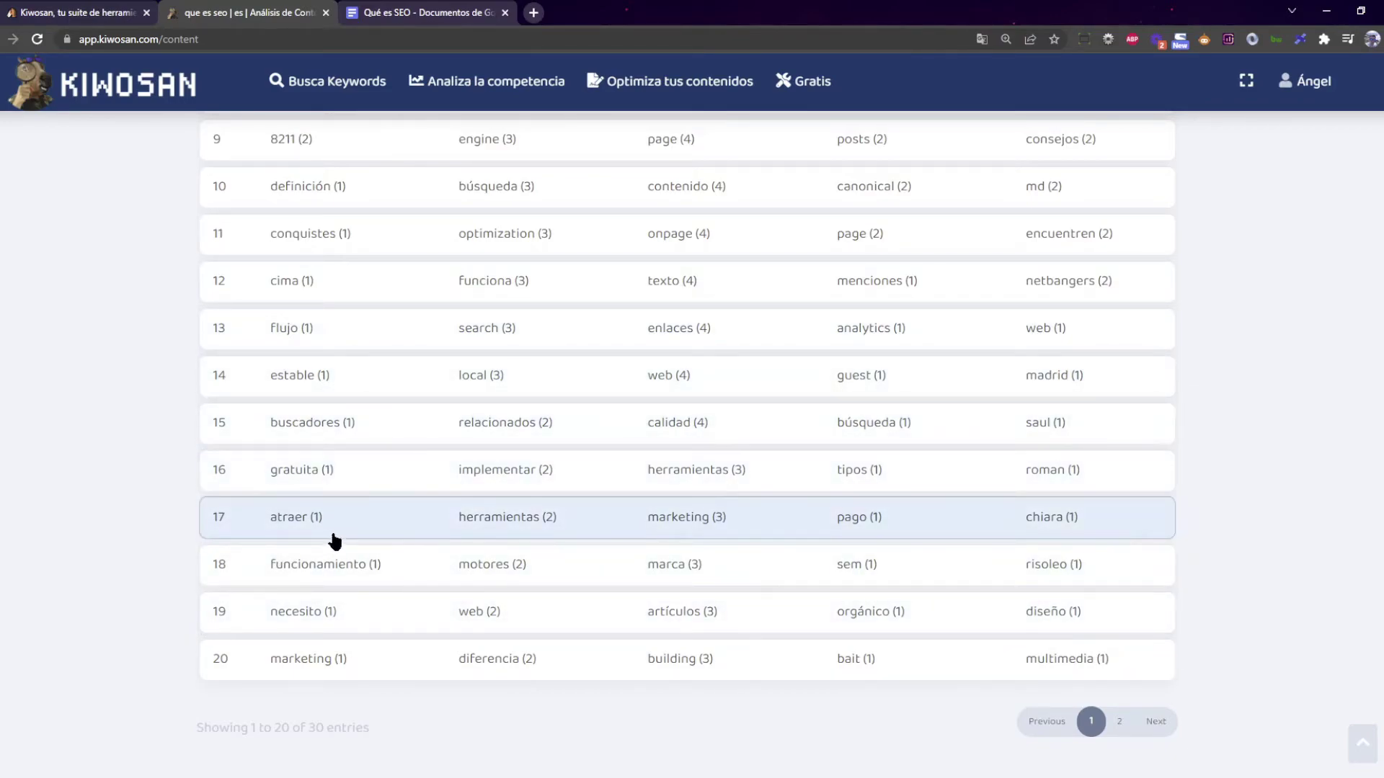
Examine the keywords used in the H2 and H3 columns of the "Keywords en los Encabezados" table
{"action": "scroll", "coordinate": [331, 541], "scroll_direction": "up", "scroll_amount": 6}
{"action": "scroll", "coordinate": [495, 485], "scroll_direction": "up", "scroll_amount": 3}
{"action": "scroll", "coordinate": [547, 522], "scroll_direction": "down", "scroll_amount": 2}
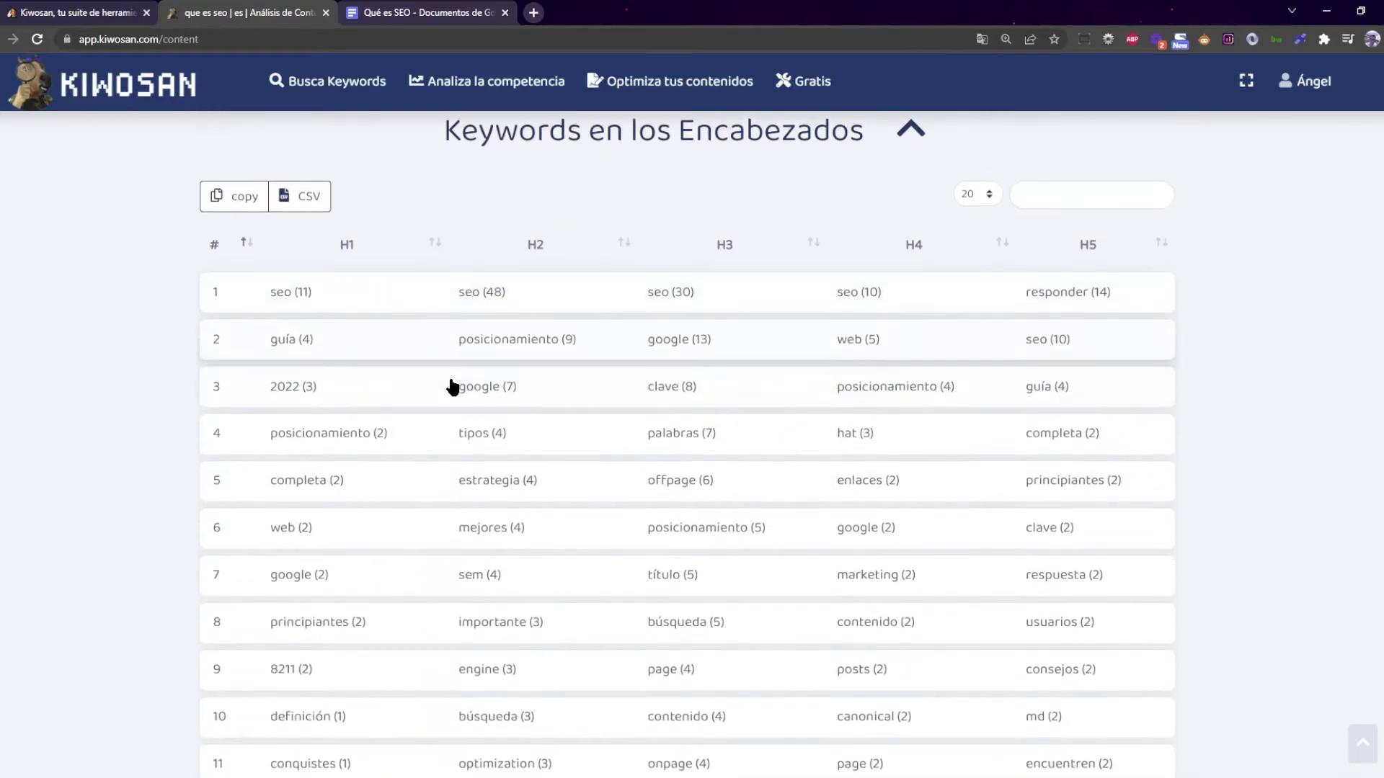
{"action": "scroll", "coordinate": [577, 338], "scroll_direction": "down", "scroll_amount": 7}
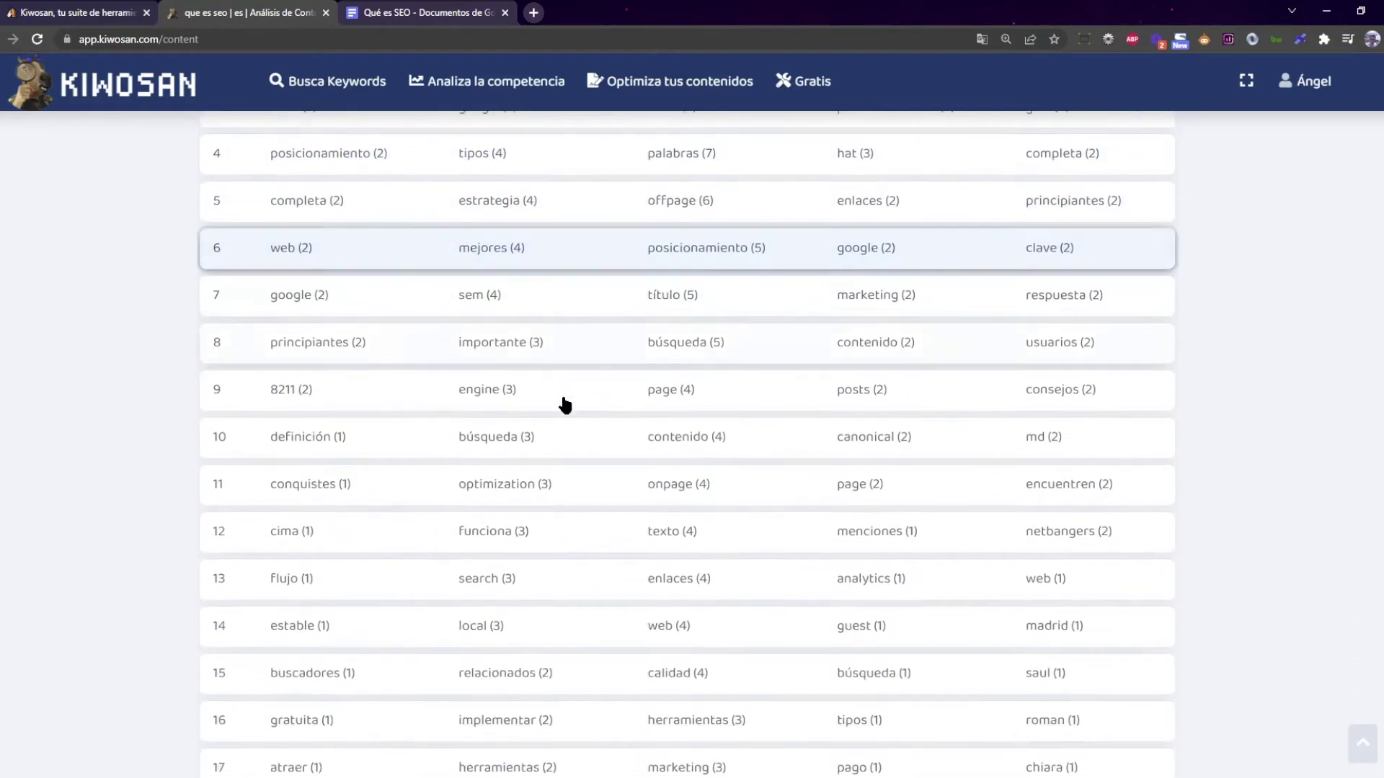
Trace the H5 keyword "responder" back to the H5 entries in the headings-by-type table
{"action": "scroll", "coordinate": [563, 396], "scroll_direction": "up", "scroll_amount": 7}
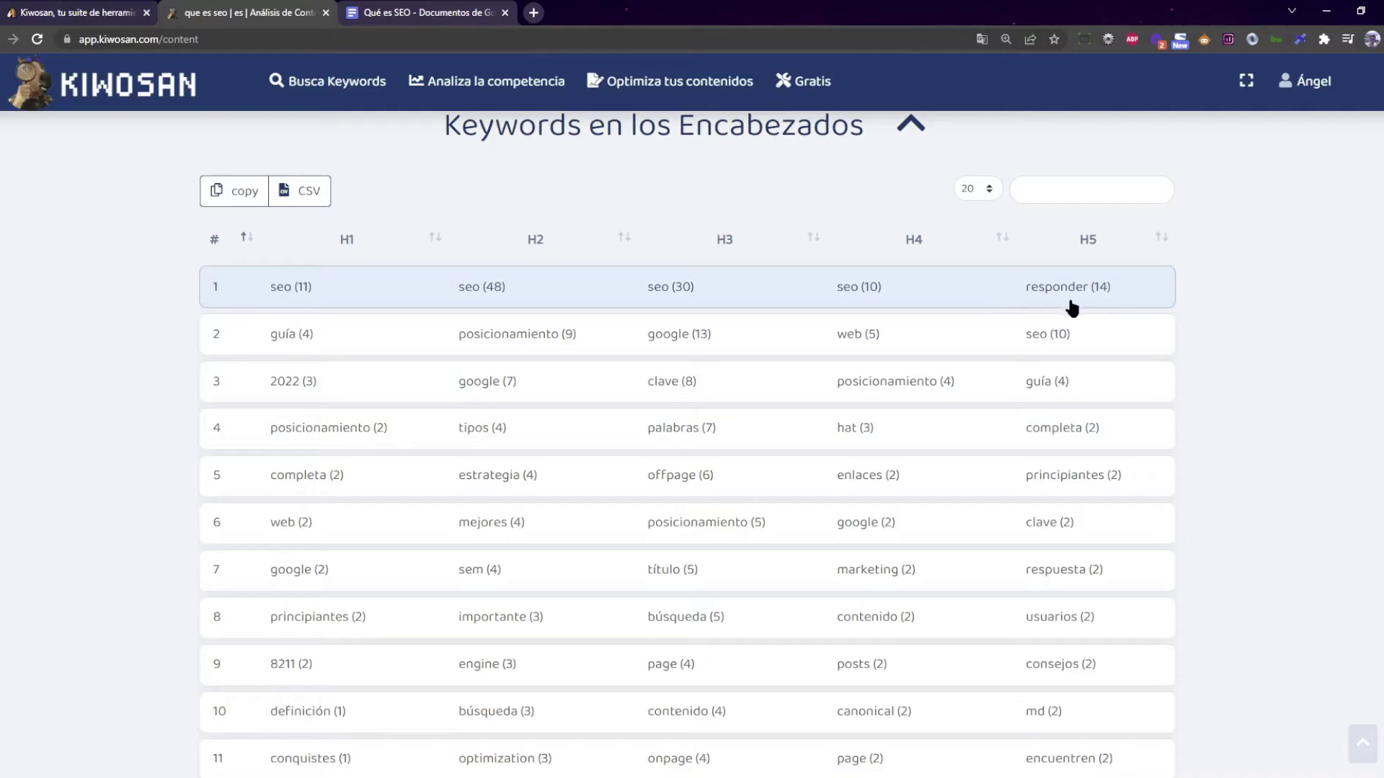
{"action": "scroll", "coordinate": [1037, 361], "scroll_direction": "down", "scroll_amount": 7}
{"action": "scroll", "coordinate": [1153, 443], "scroll_direction": "up", "scroll_amount": 2}
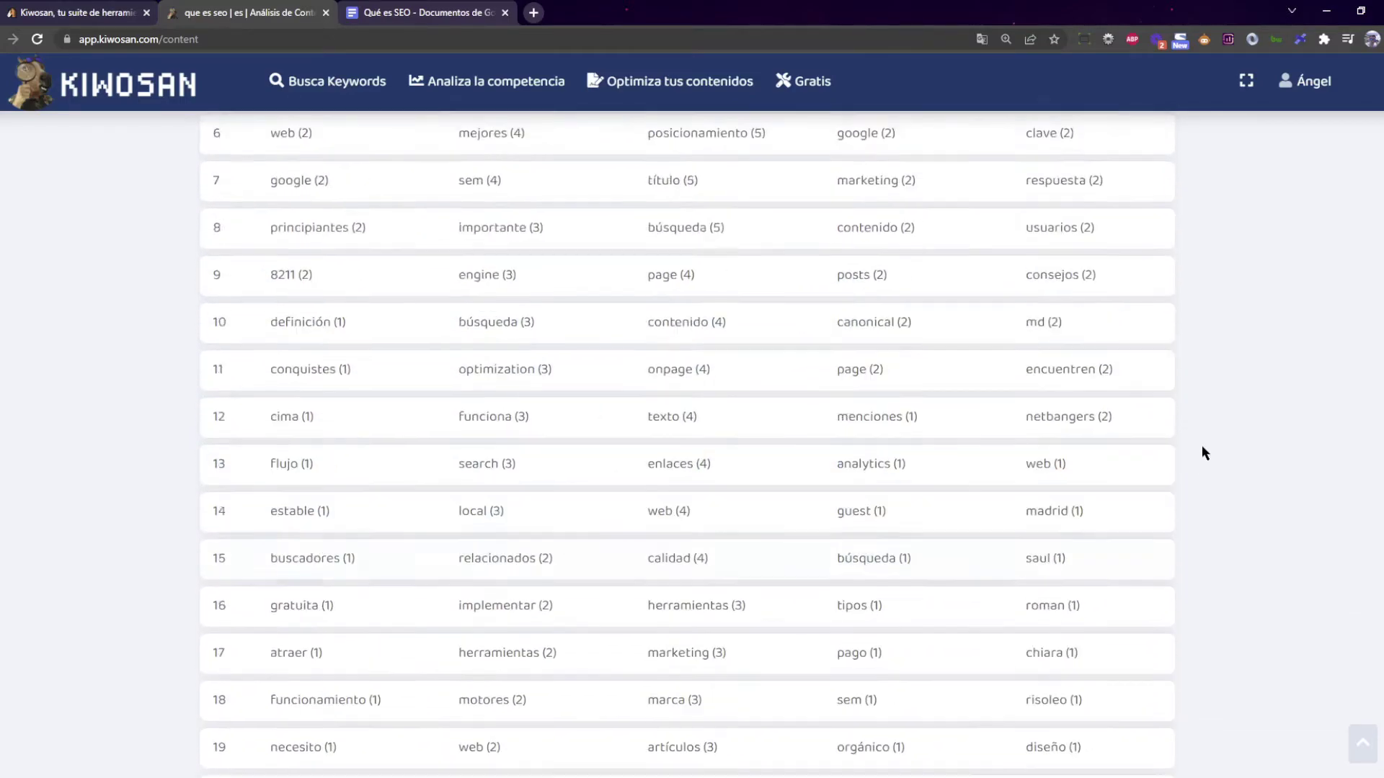
{"action": "scroll", "coordinate": [1201, 451], "scroll_direction": "up", "scroll_amount": 15}
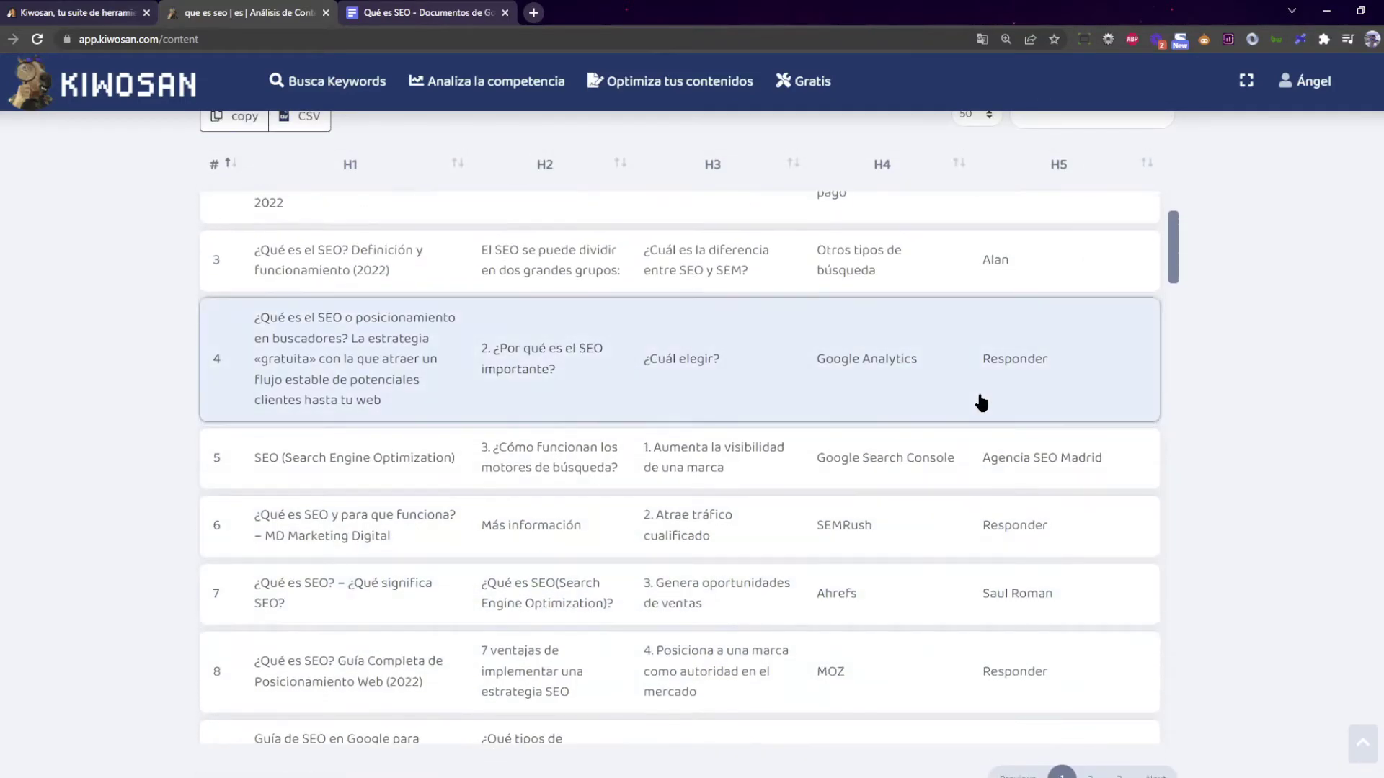
{"action": "scroll", "coordinate": [1097, 457], "scroll_direction": "down", "scroll_amount": 15}
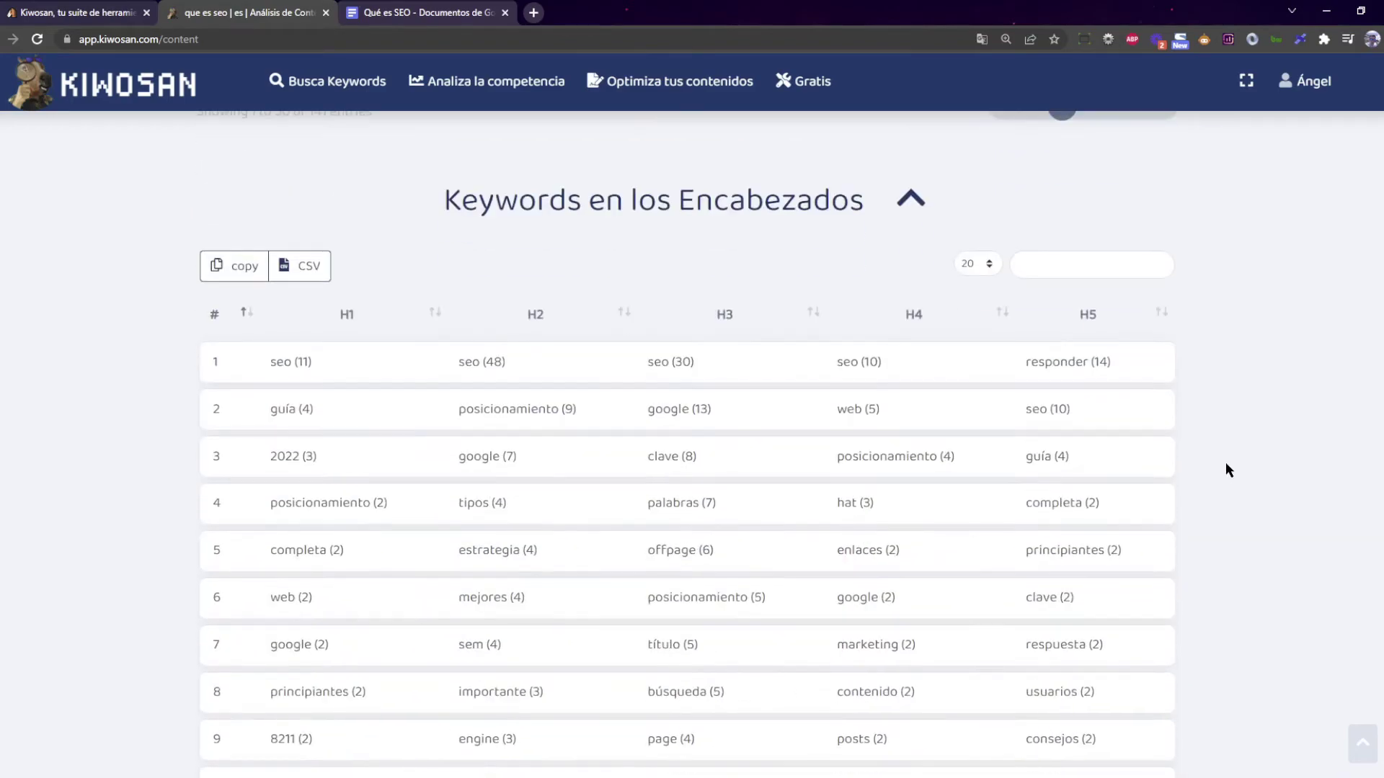
{"action": "scroll", "coordinate": [1228, 461], "scroll_direction": "down", "scroll_amount": 6}
{"action": "scroll", "coordinate": [1218, 479], "scroll_direction": "up", "scroll_amount": 5}
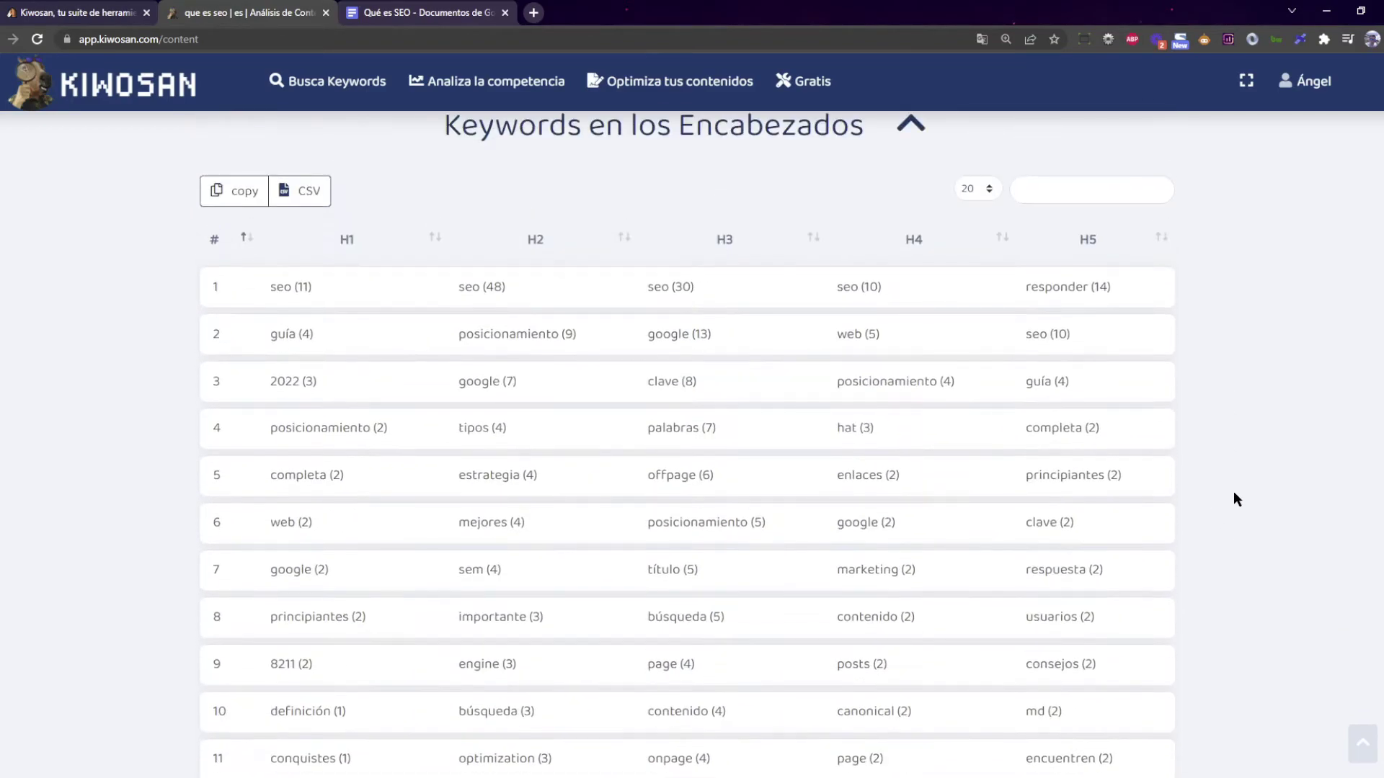
{"action": "scroll", "coordinate": [1234, 491], "scroll_direction": "up", "scroll_amount": 6}
{"action": "scroll", "coordinate": [1248, 429], "scroll_direction": "down", "scroll_amount": 3}
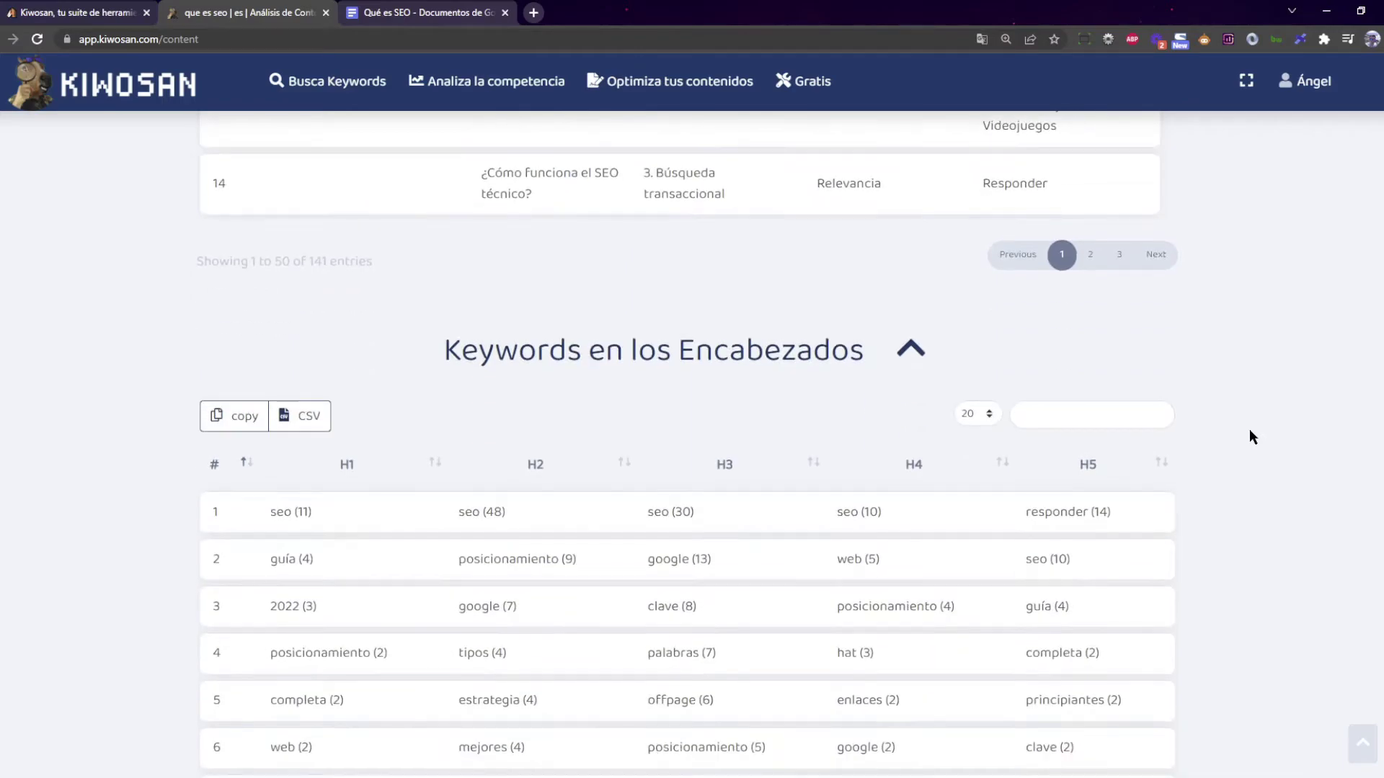
{"action": "scroll", "coordinate": [1248, 430], "scroll_direction": "down", "scroll_amount": 8}
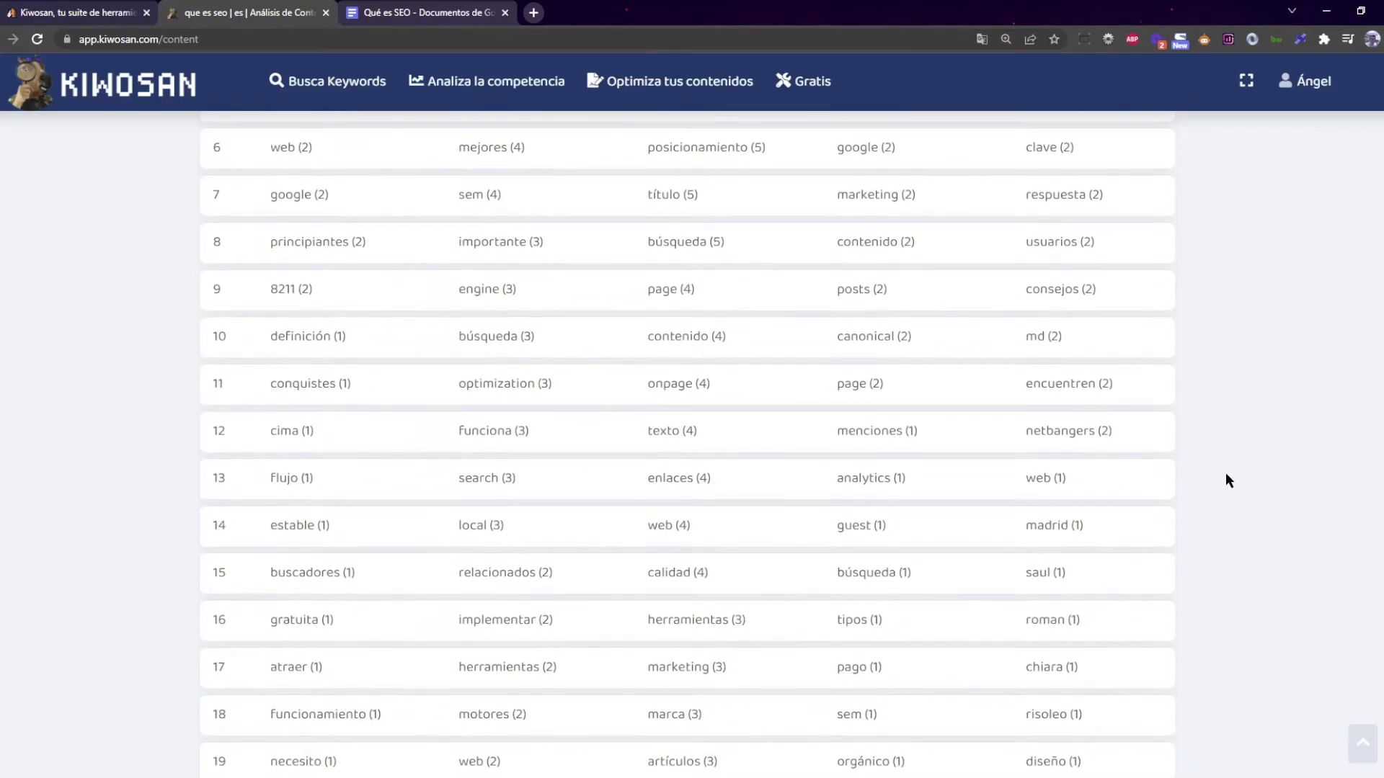
{"action": "scroll", "coordinate": [1226, 468], "scroll_direction": "up", "scroll_amount": 10}
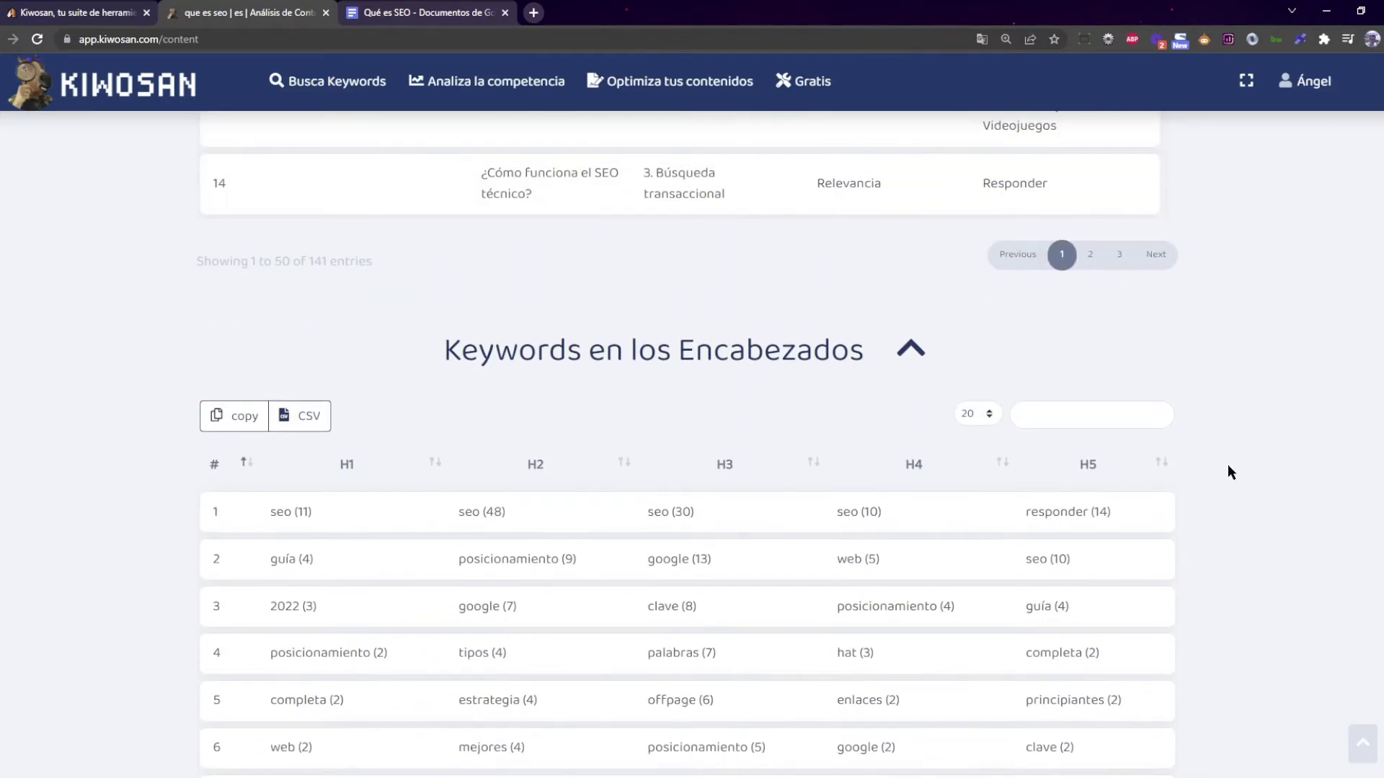
{"action": "scroll", "coordinate": [1227, 469], "scroll_direction": "up", "scroll_amount": 2}
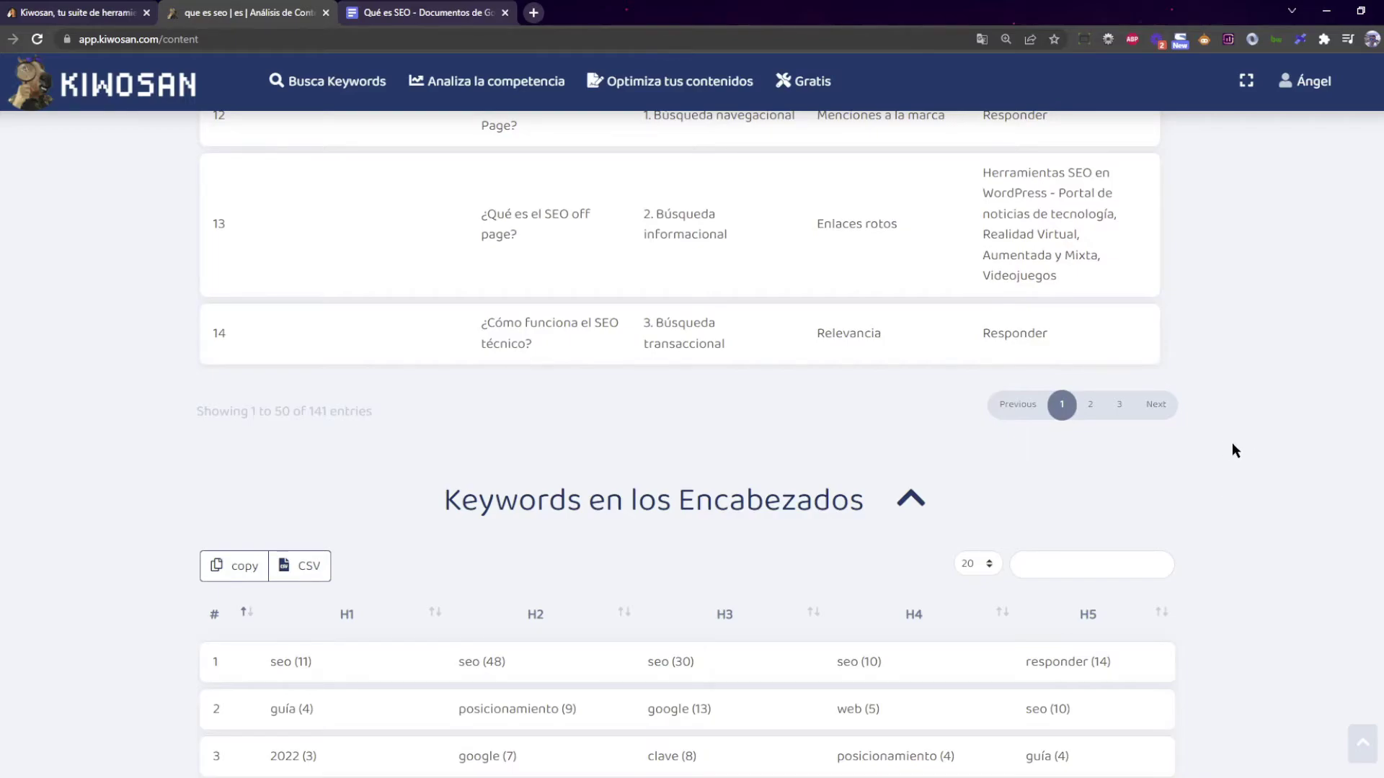
{"action": "scroll", "coordinate": [1231, 444], "scroll_direction": "up", "scroll_amount": 4}
{"action": "scroll", "coordinate": [1199, 461], "scroll_direction": "down", "scroll_amount": 4}
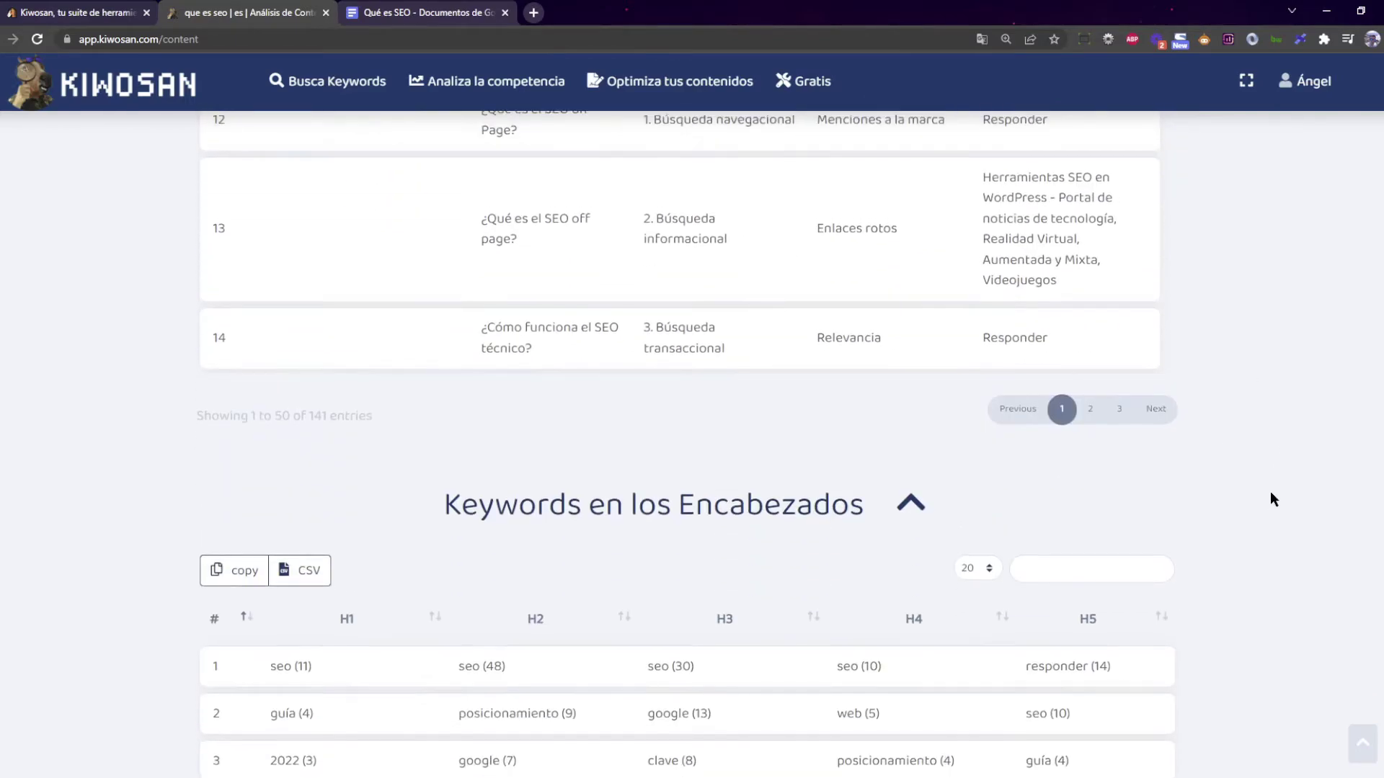
Go back up the report to the "Análisis de contenidos del TOP 10 de las SERPs" section
{"action": "scroll", "coordinate": [1270, 499], "scroll_direction": "up", "scroll_amount": 15}
{"action": "scroll", "coordinate": [1270, 493], "scroll_direction": "up", "scroll_amount": 20}
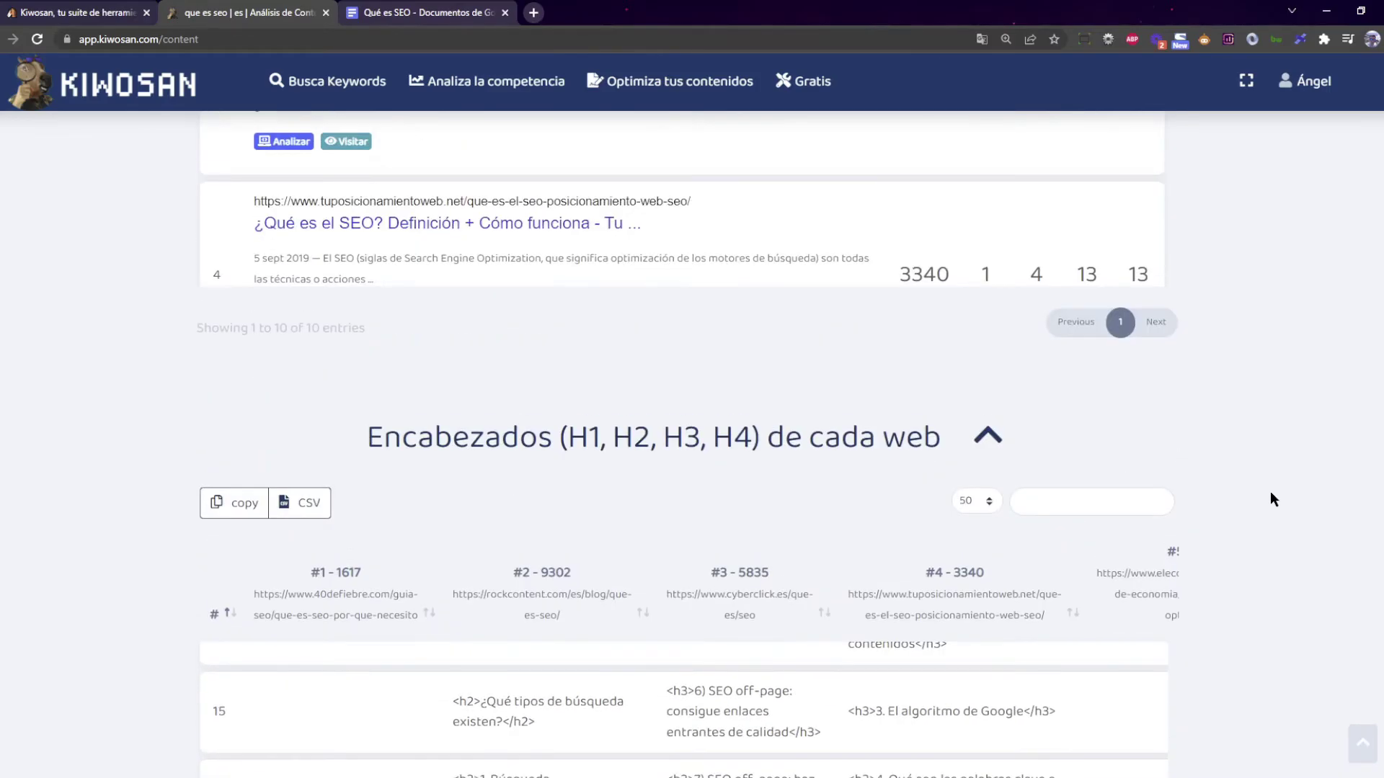
{"action": "scroll", "coordinate": [1271, 499], "scroll_direction": "up", "scroll_amount": 15}
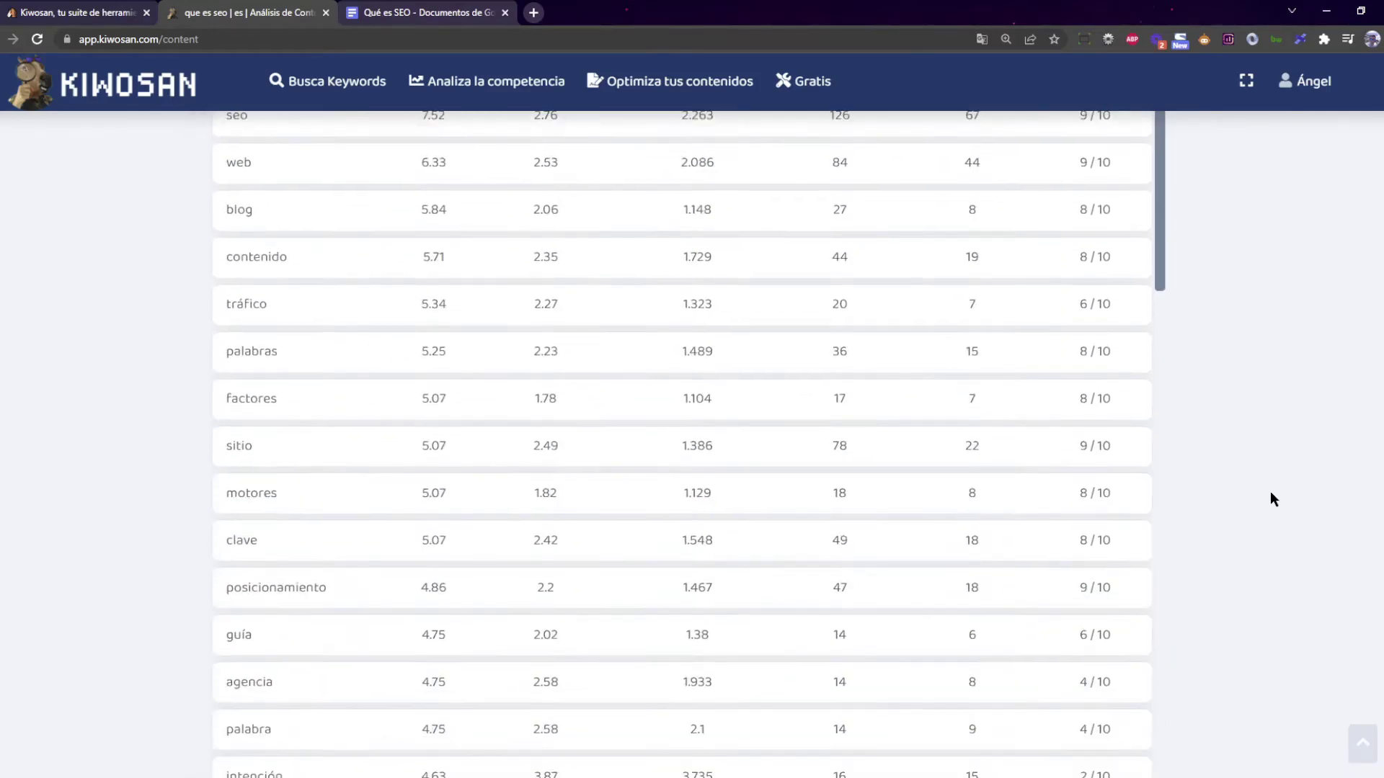
{"action": "scroll", "coordinate": [1271, 499], "scroll_direction": "up", "scroll_amount": 17}
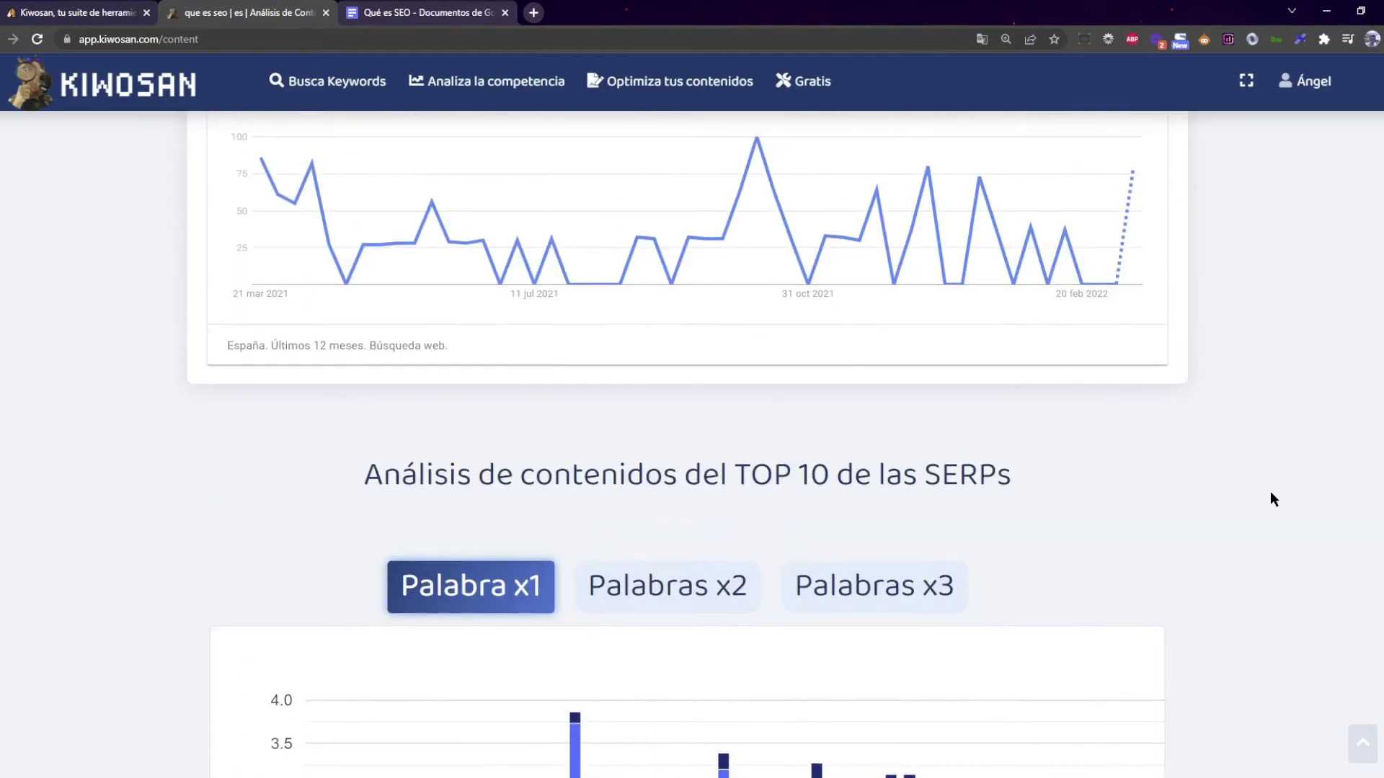
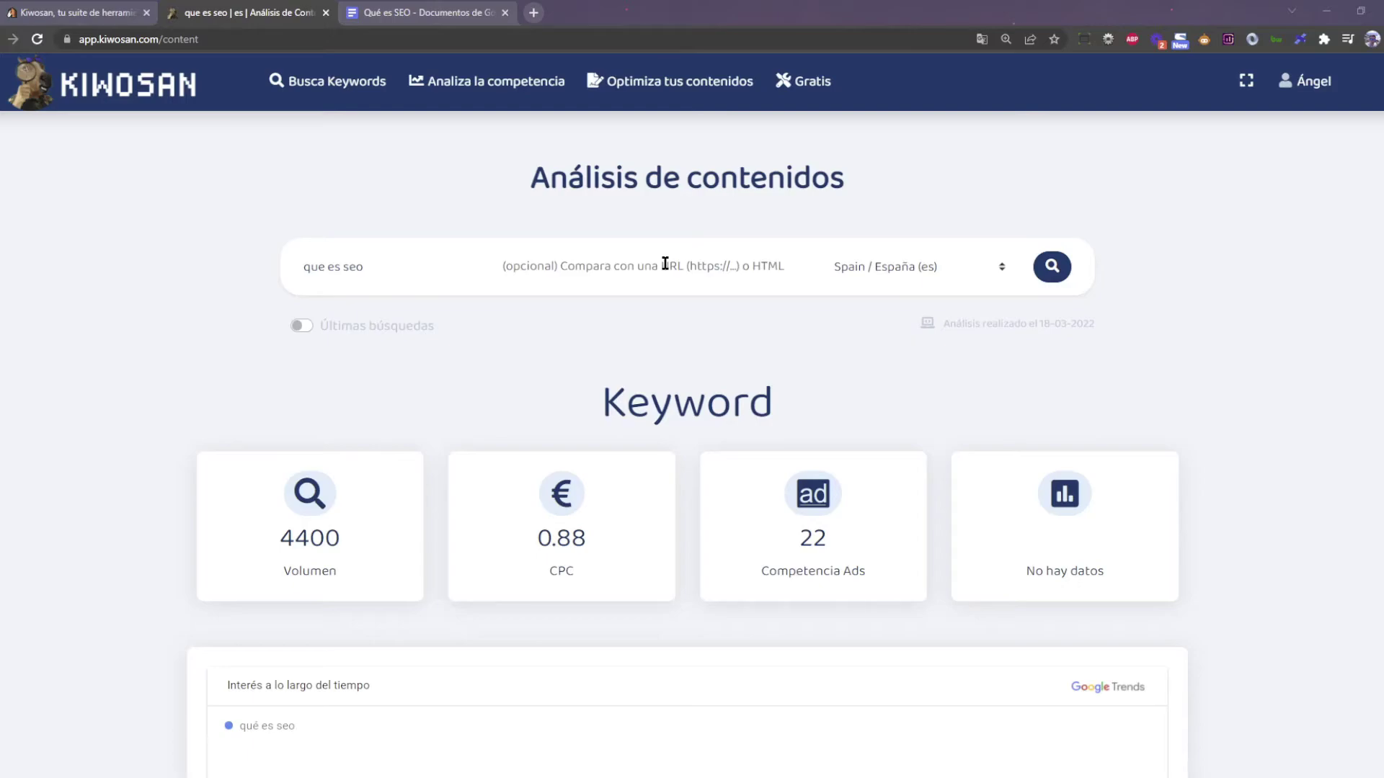
{"action": "left_click", "coordinate": [608, 317]}
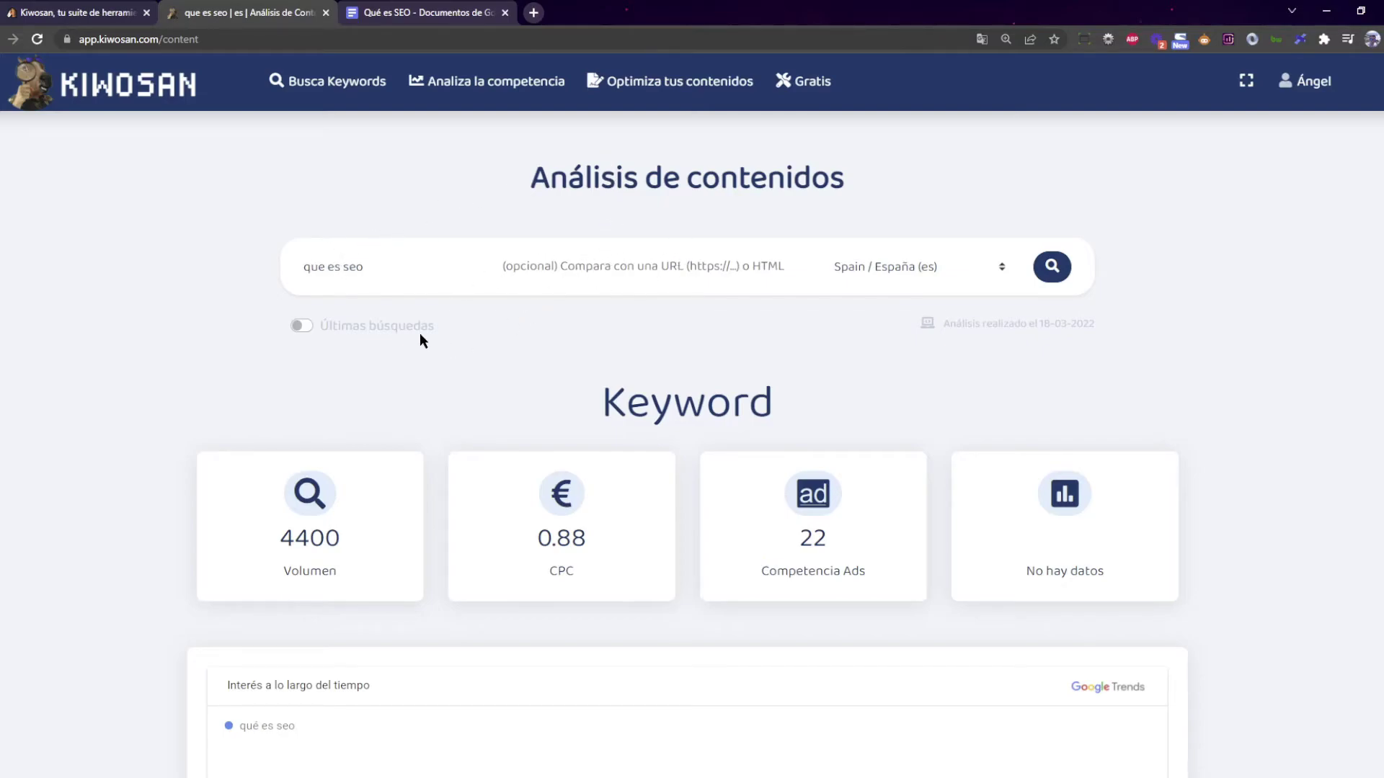
{"action": "left_click", "coordinate": [382, 328]}
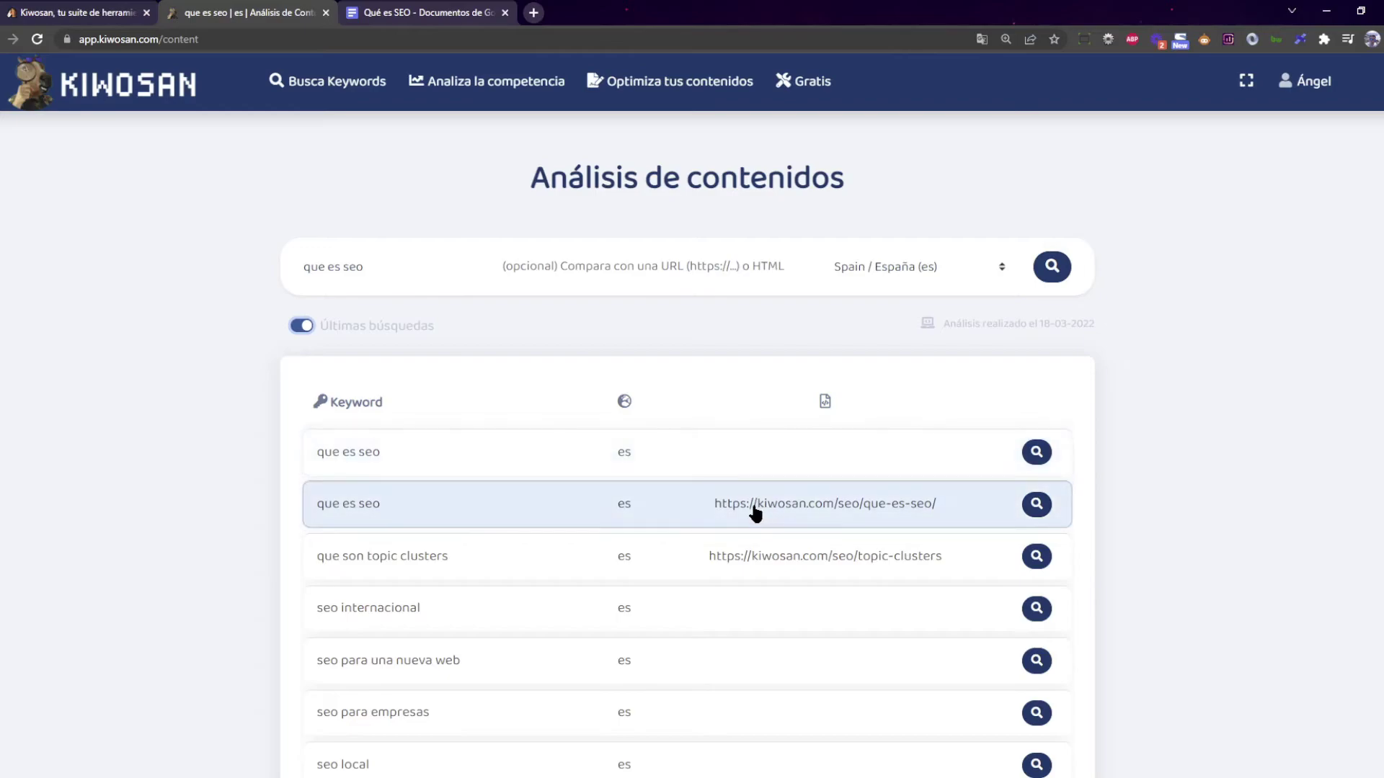
{"action": "left_click_drag", "start_coordinate": [946, 514], "coordinate": [706, 511]}
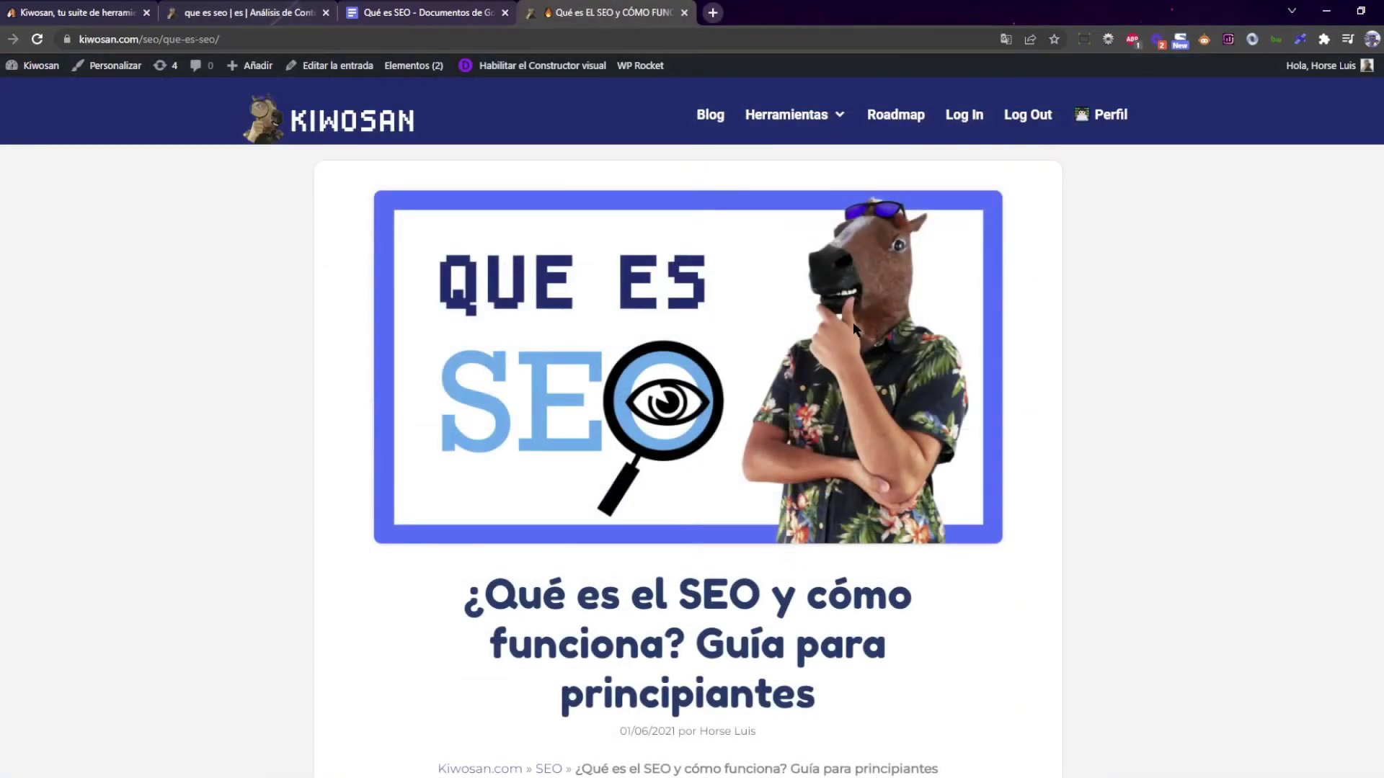
Skim the "¿Qué es el SEO y cómo funciona?" article from its title down to the heading "¿En qué consiste el SEO?"
{"action": "scroll", "coordinate": [853, 329], "scroll_direction": "down", "scroll_amount": 4}
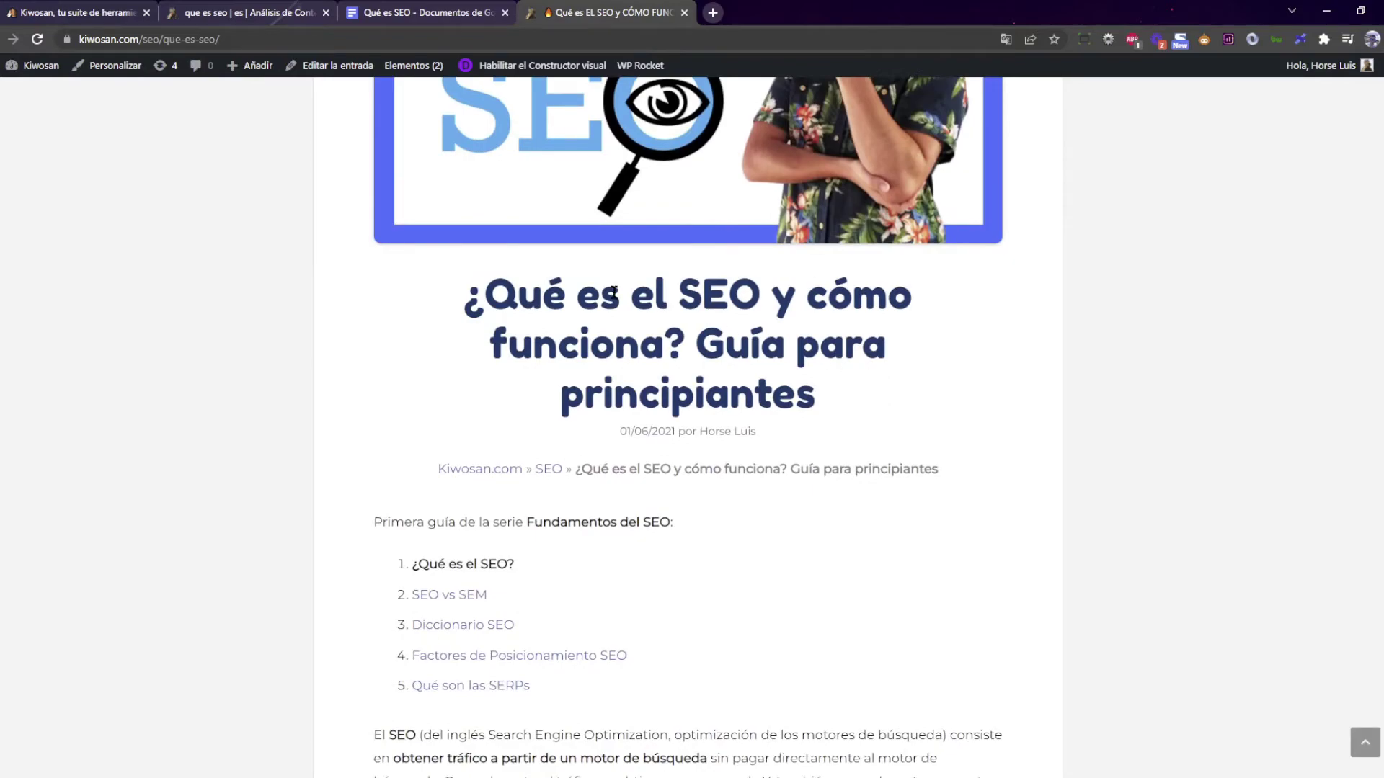
{"action": "scroll", "coordinate": [614, 292], "scroll_direction": "down", "scroll_amount": 4}
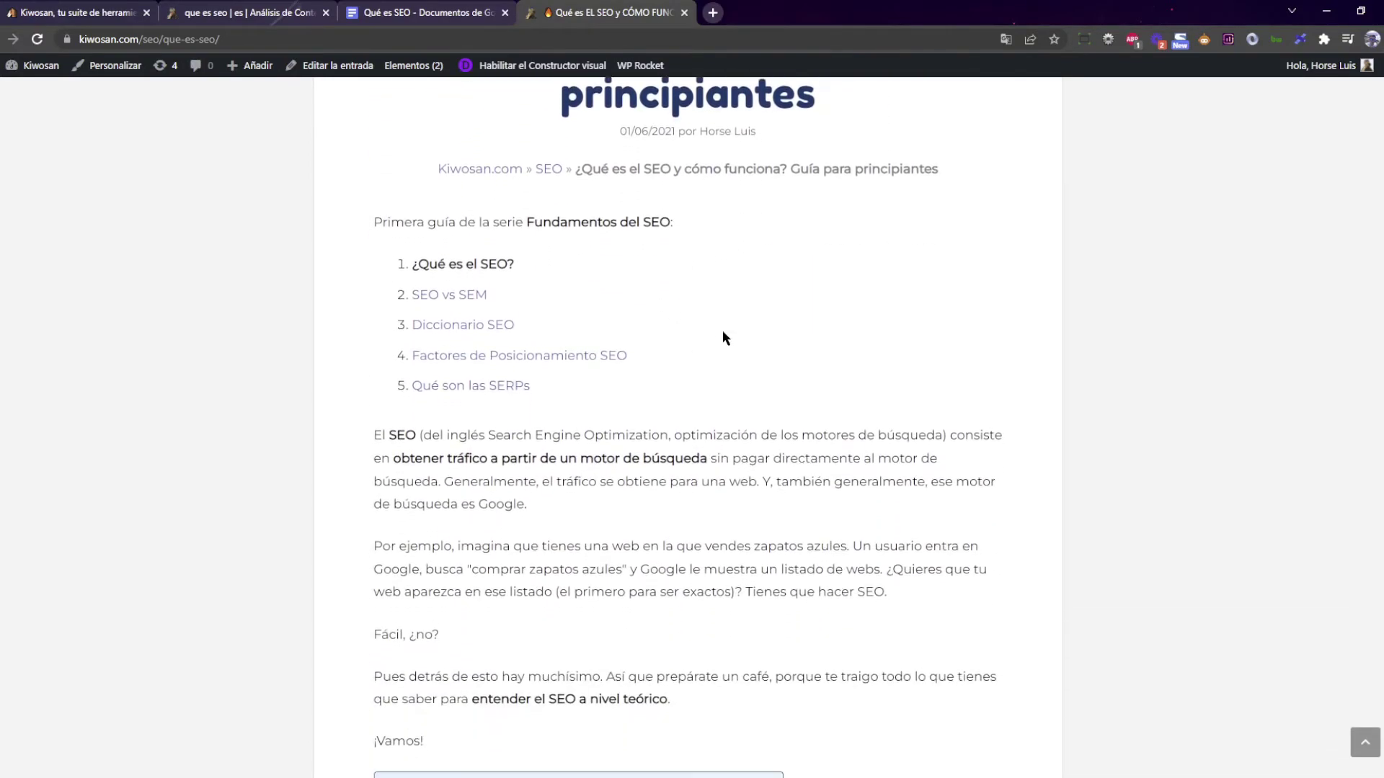
{"action": "scroll", "coordinate": [724, 337], "scroll_direction": "down", "scroll_amount": 14}
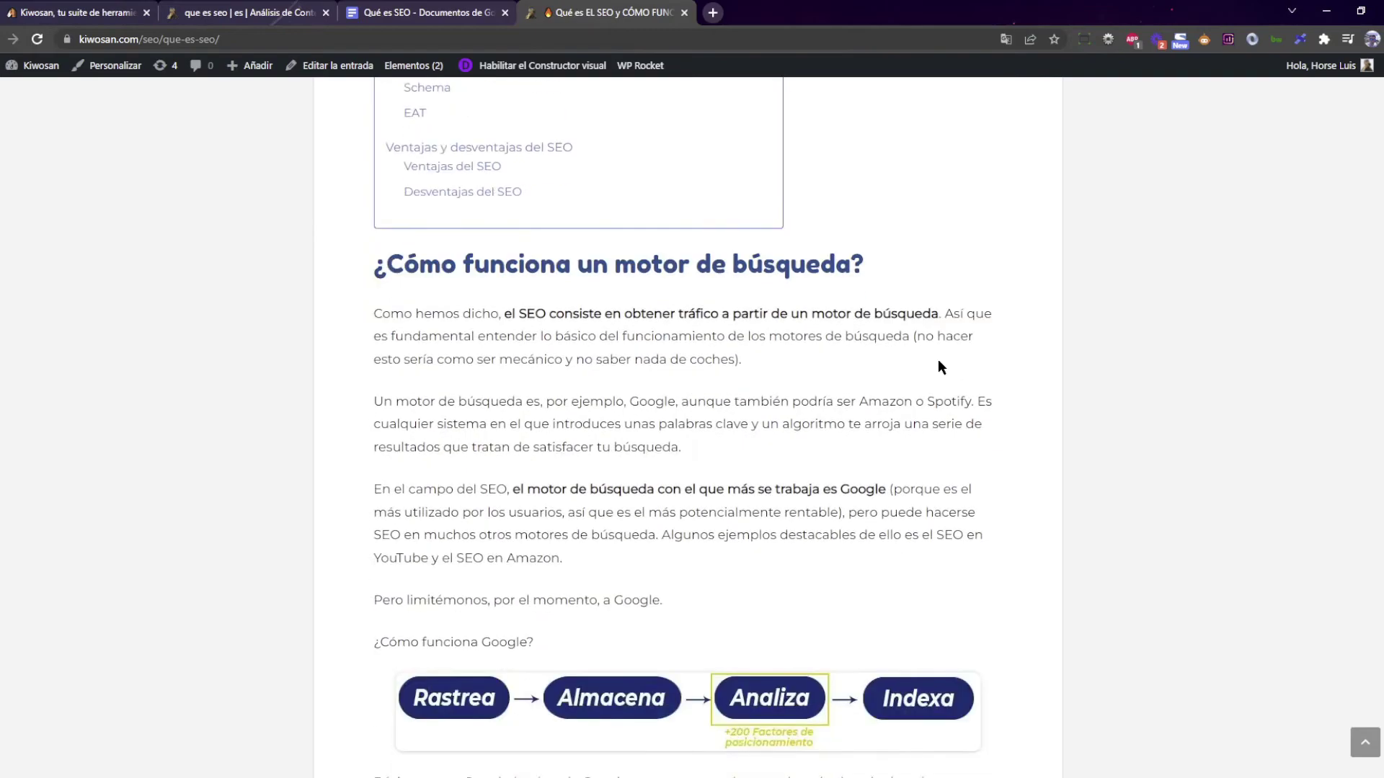
{"action": "scroll", "coordinate": [938, 361], "scroll_direction": "down", "scroll_amount": 13}
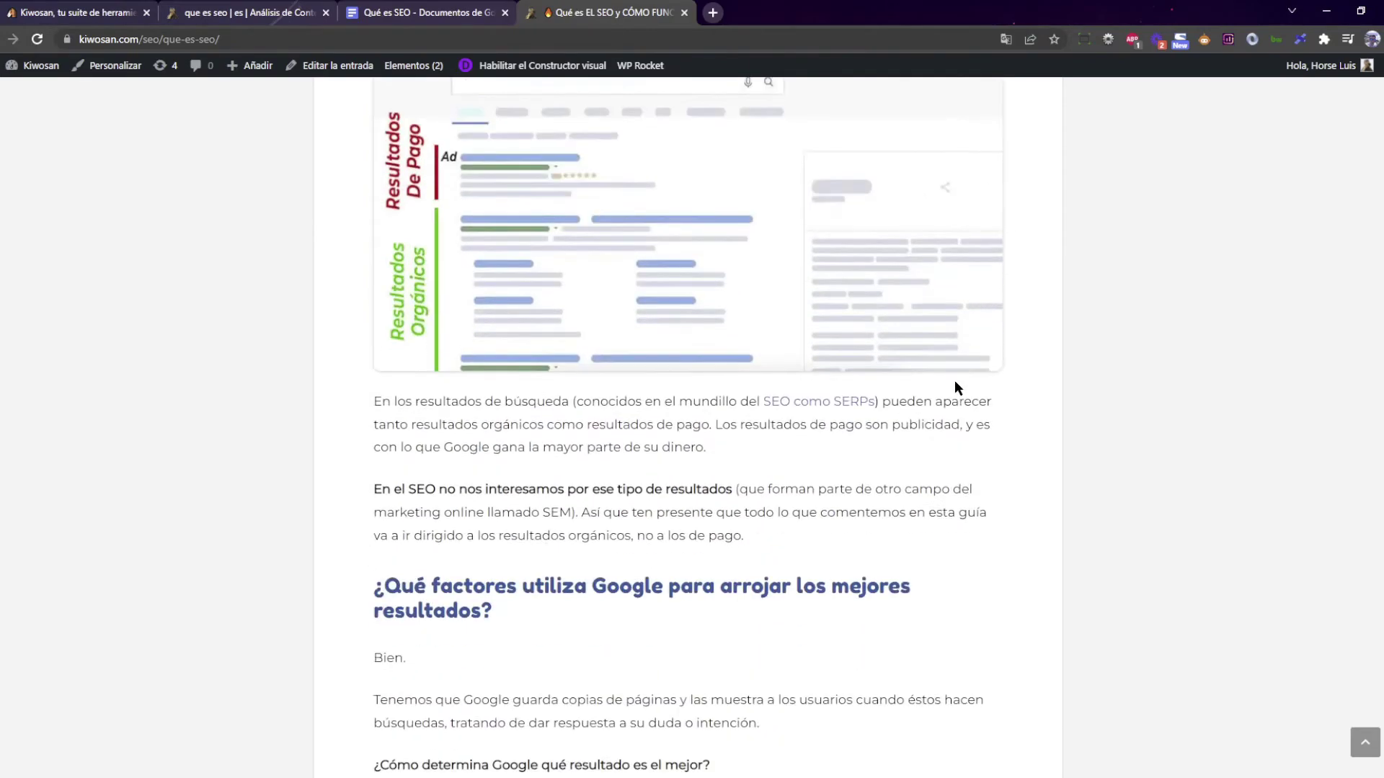
{"action": "scroll", "coordinate": [955, 382], "scroll_direction": "down", "scroll_amount": 3}
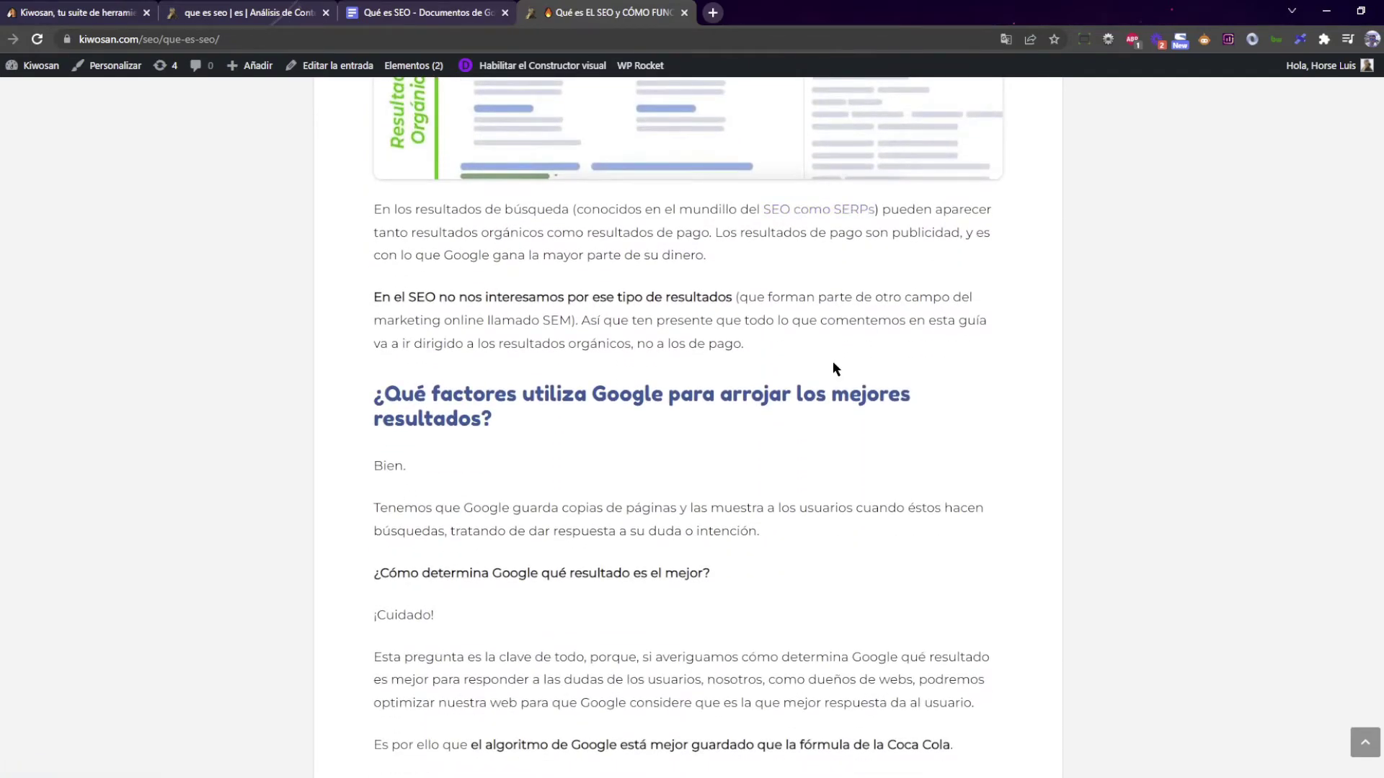
{"action": "scroll", "coordinate": [832, 368], "scroll_direction": "down", "scroll_amount": 4}
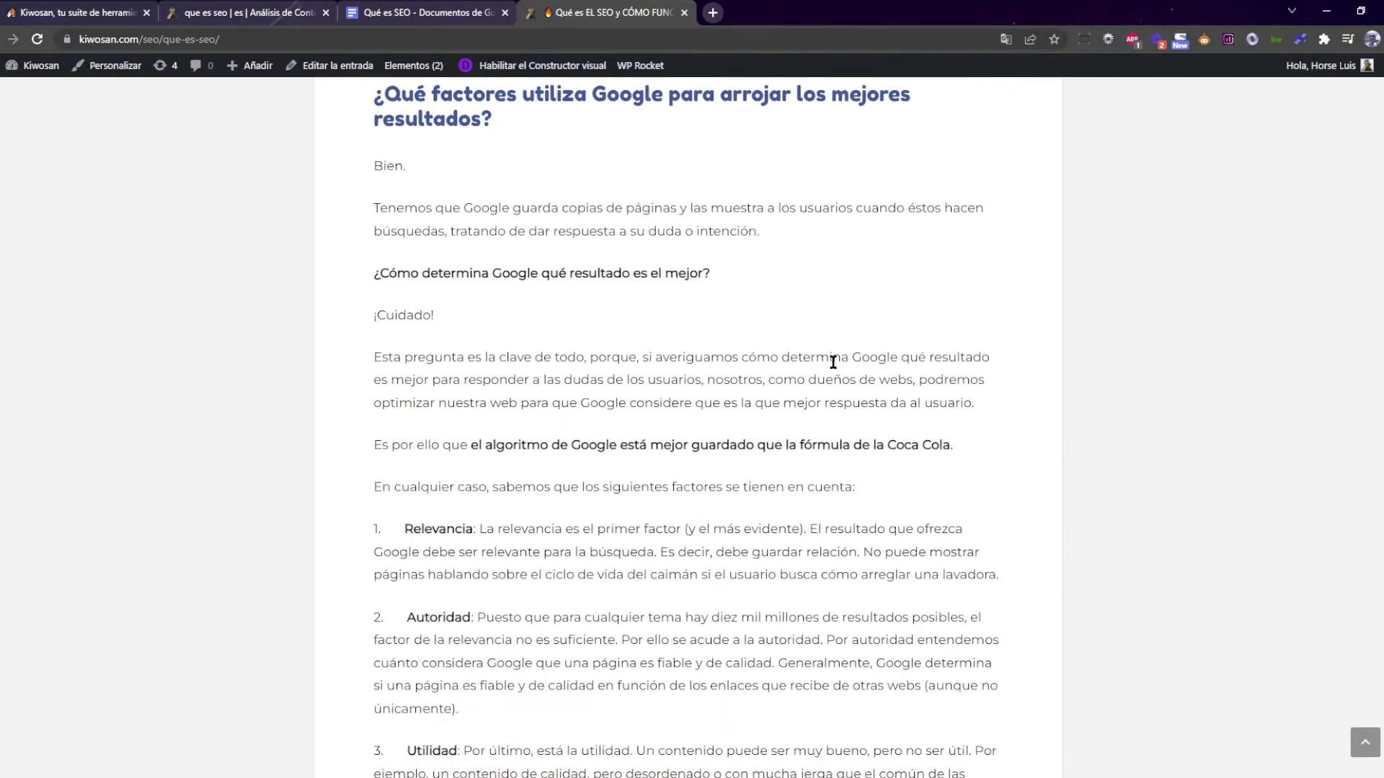
{"action": "scroll", "coordinate": [832, 361], "scroll_direction": "down", "scroll_amount": 3}
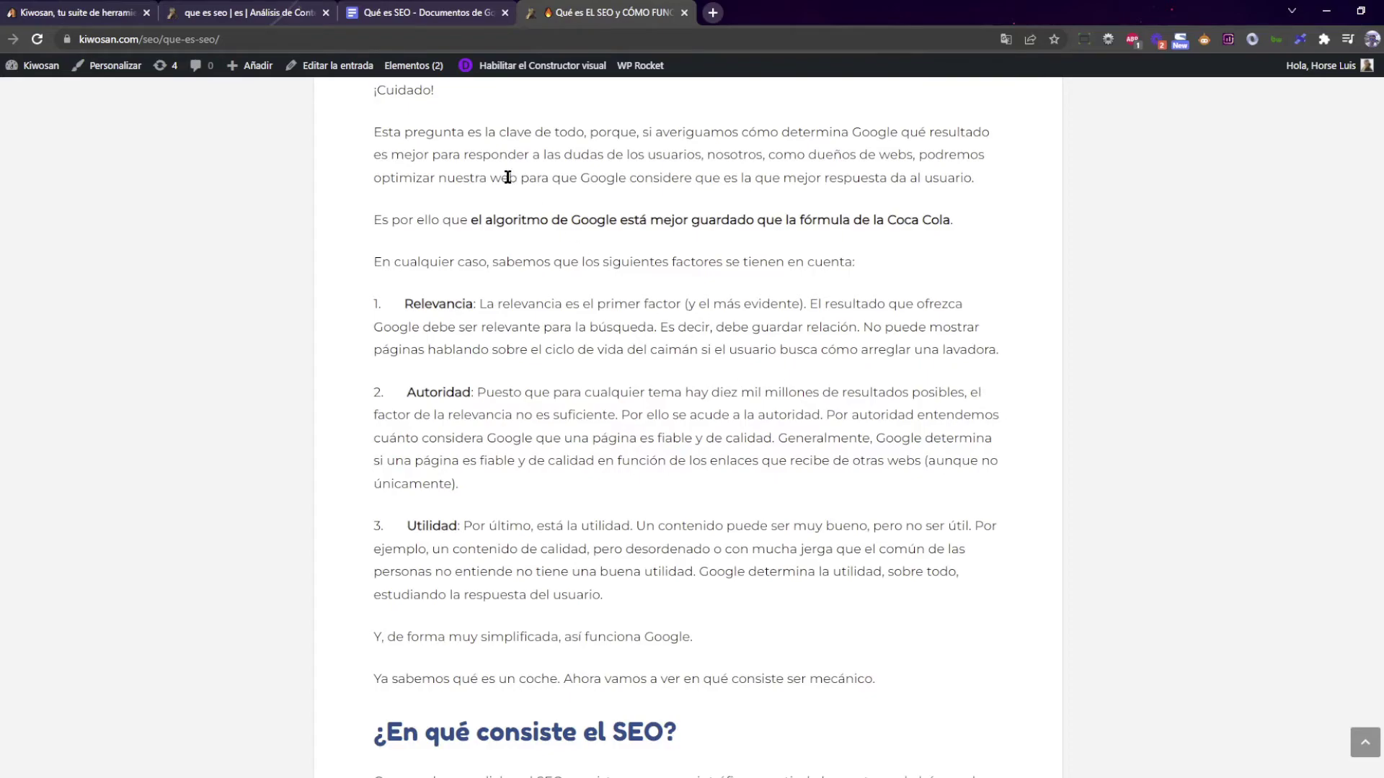
{"action": "left_click", "coordinate": [263, 36]}
{"action": "key", "text": "ctrl+c"}
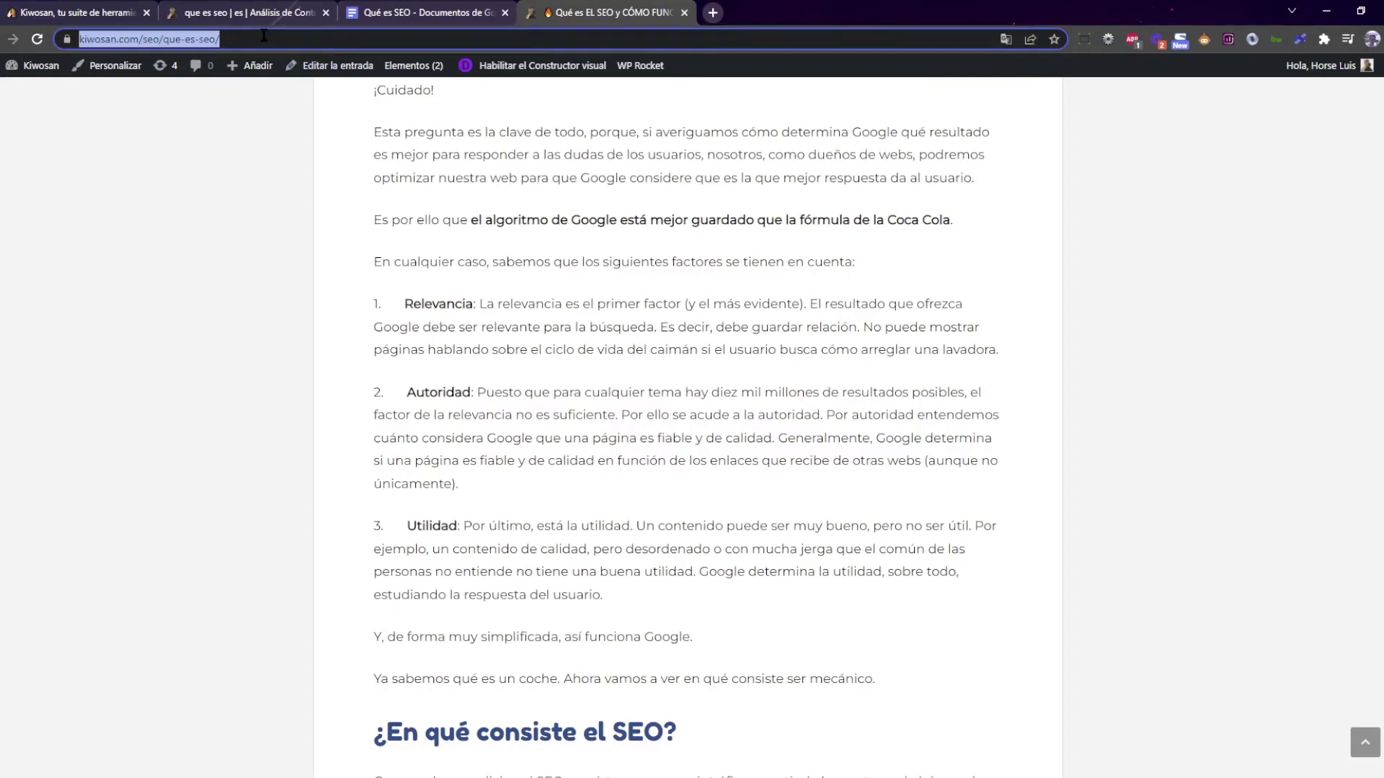
{"action": "left_click", "coordinate": [258, 12]}
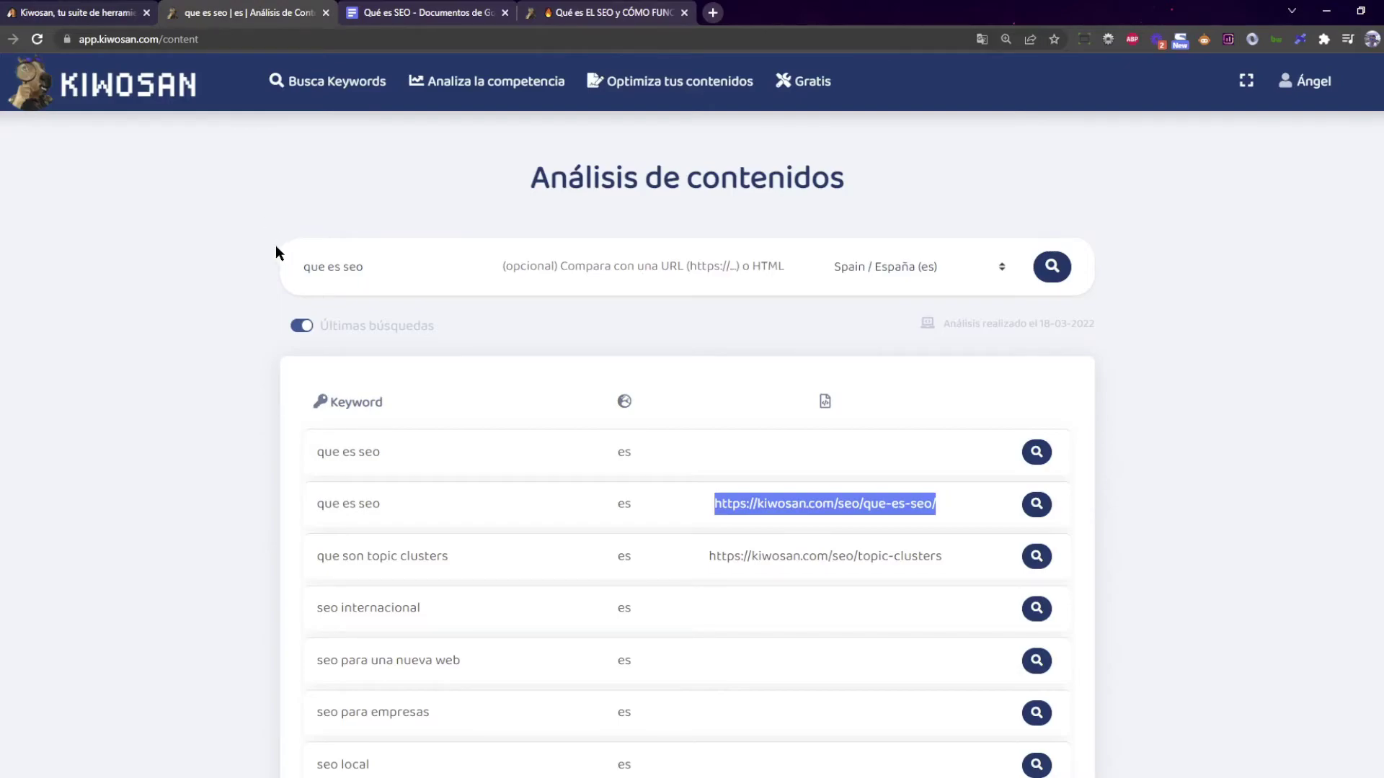
{"action": "left_click", "coordinate": [617, 268]}
{"action": "key", "text": "ctrl+v"}
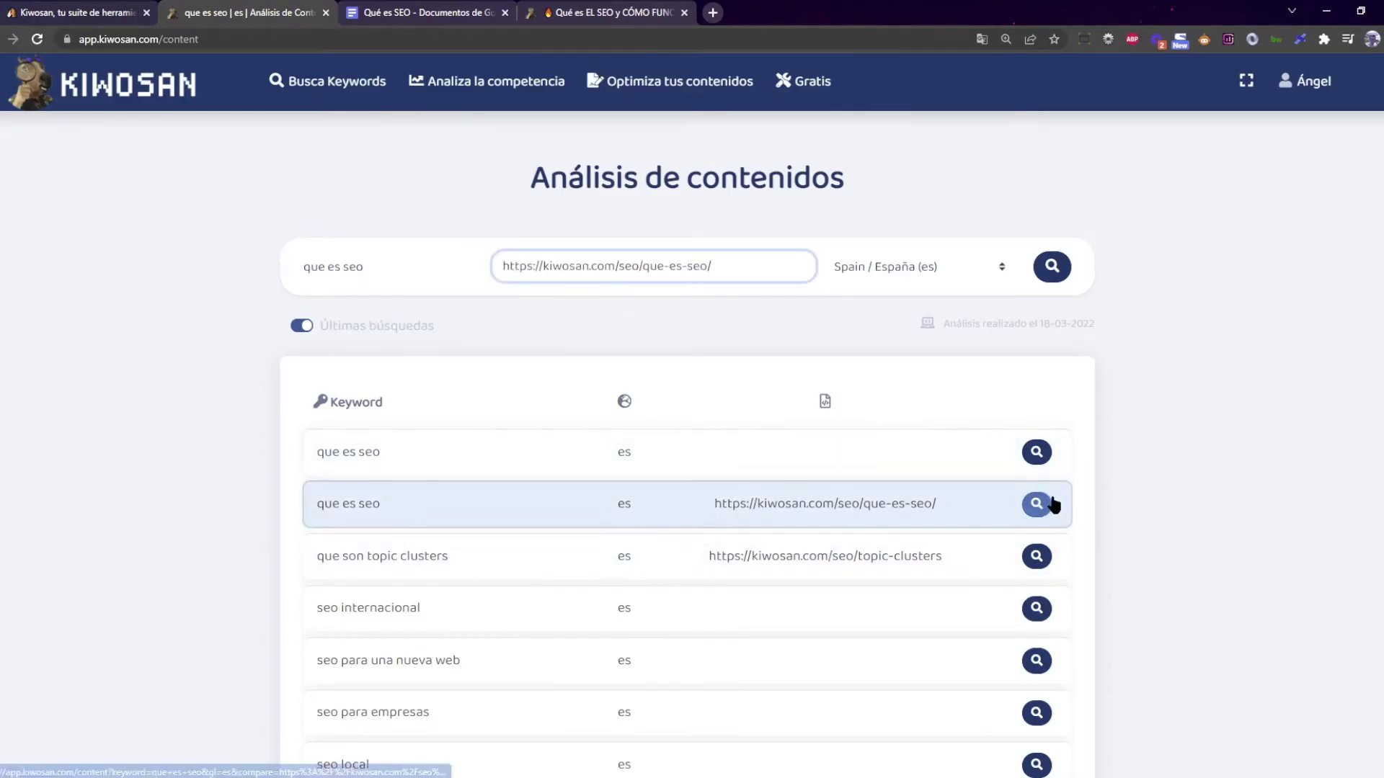
{"action": "left_click", "coordinate": [374, 327]}
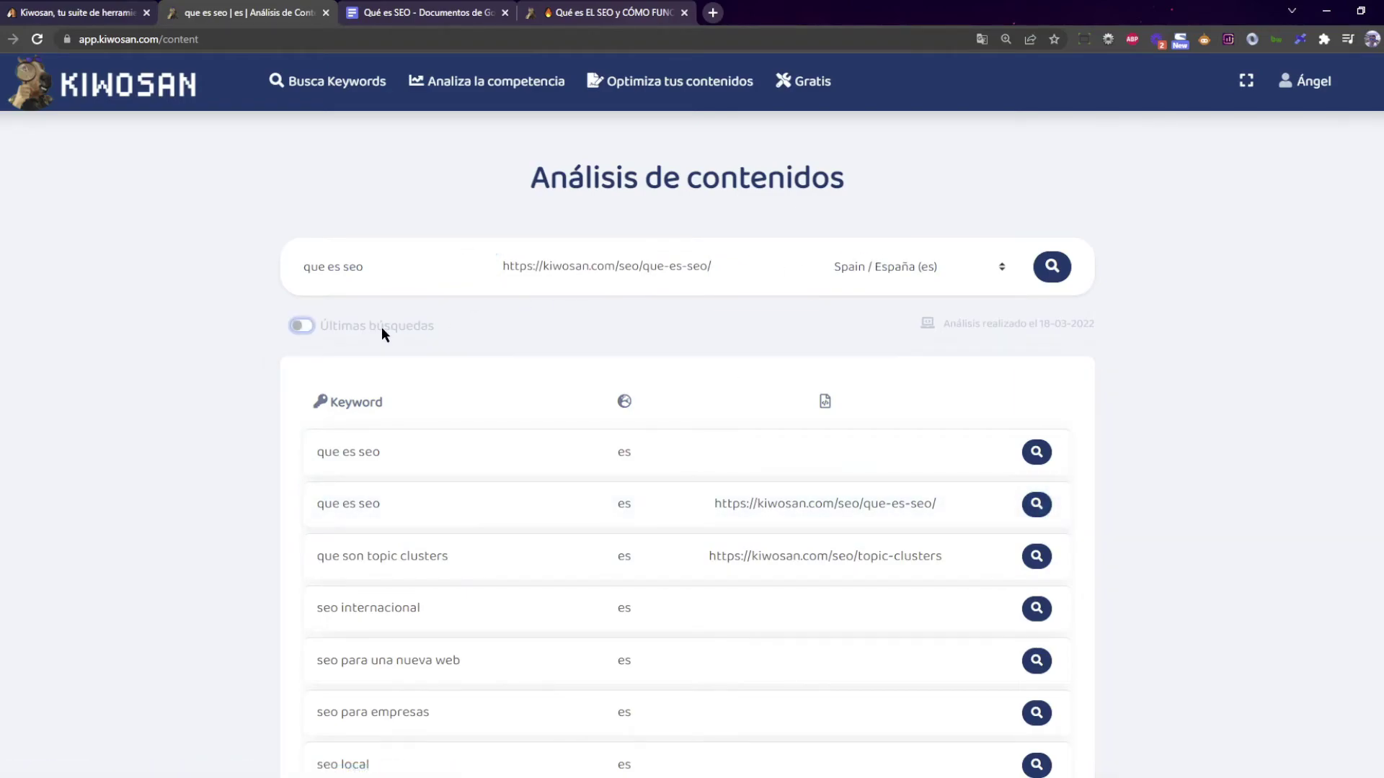
{"action": "left_click", "coordinate": [1051, 269]}
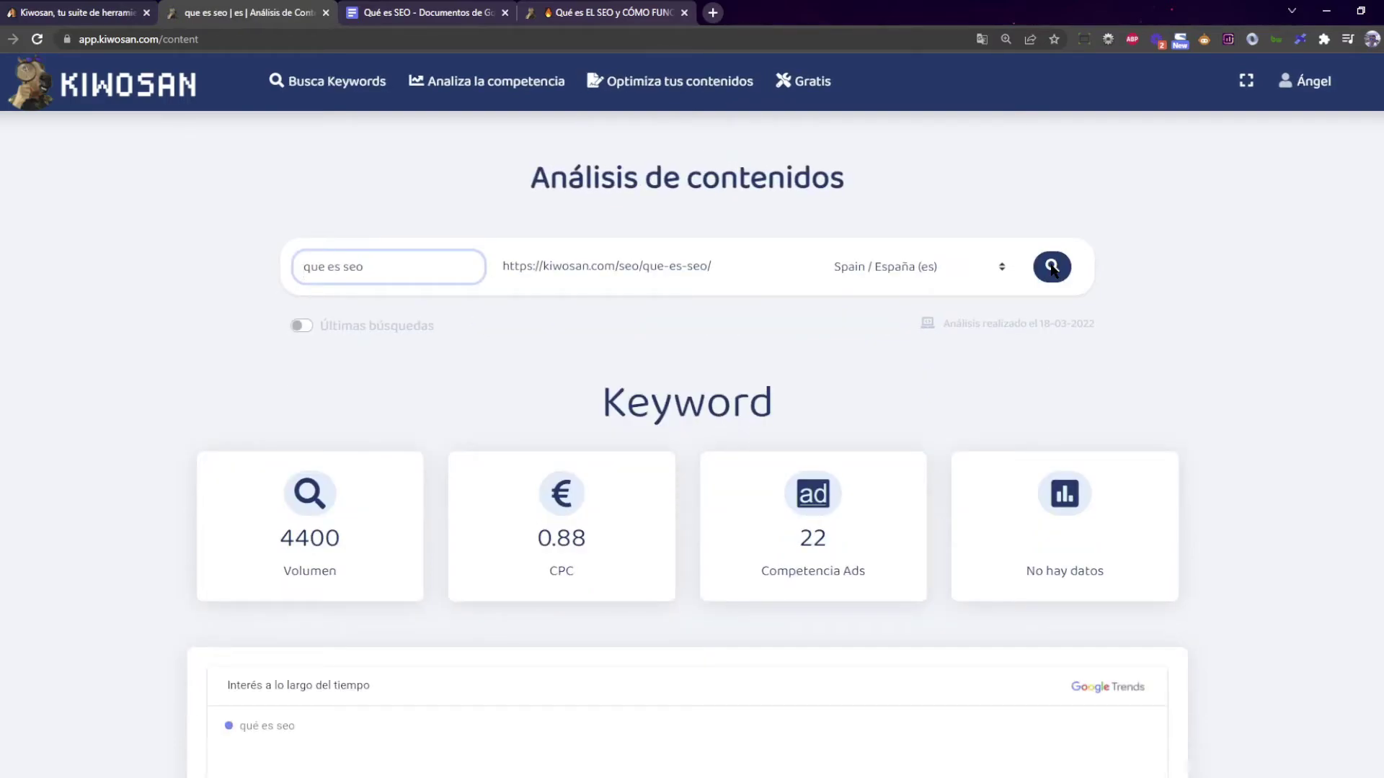
Examine the "Palabra x1" KF*IDF chart of the TOP 10, comparing the URL line with the average and maximum bars of the first keywords
{"action": "scroll", "coordinate": [1229, 349], "scroll_direction": "down", "scroll_amount": 5}
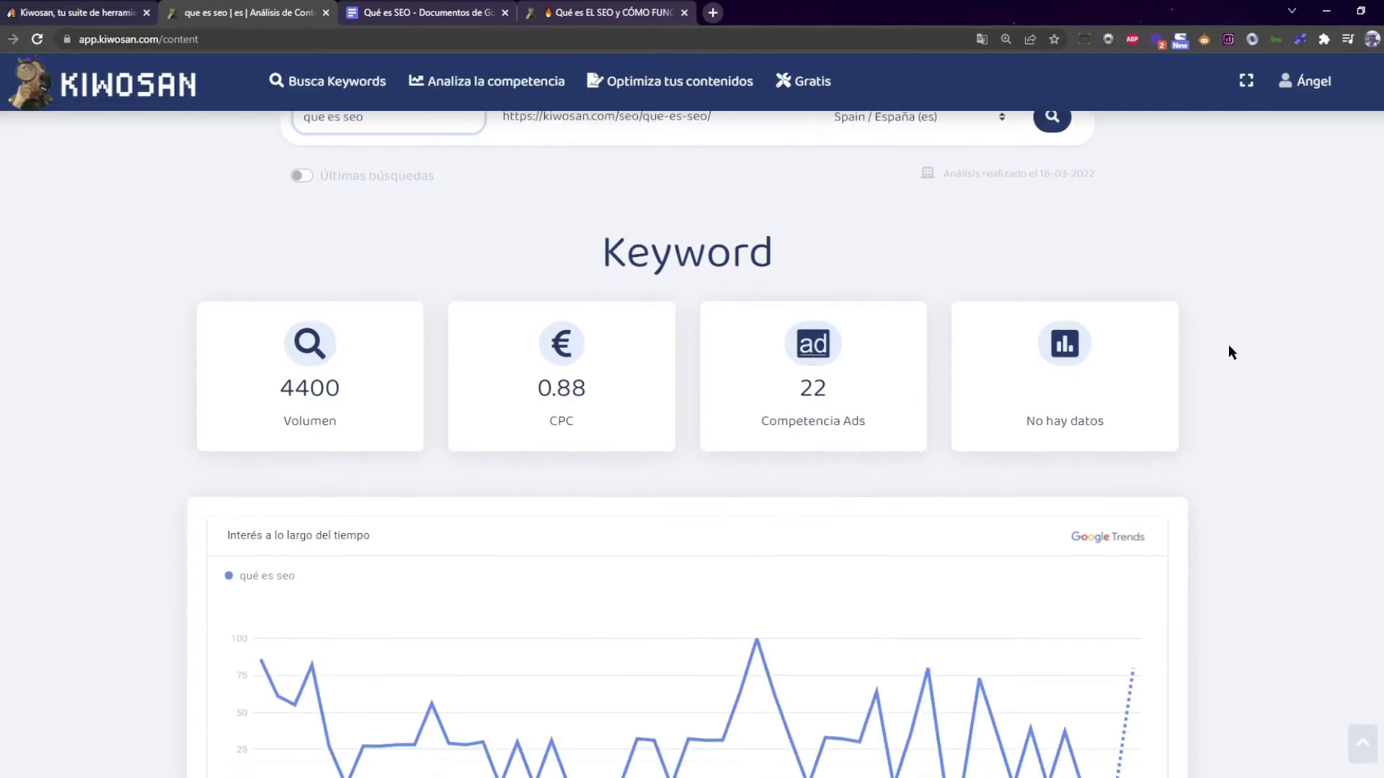
{"action": "scroll", "coordinate": [646, 204], "scroll_direction": "up", "scroll_amount": 2}
{"action": "scroll", "coordinate": [1019, 278], "scroll_direction": "down", "scroll_amount": 1}
{"action": "scroll", "coordinate": [1258, 362], "scroll_direction": "down", "scroll_amount": 10}
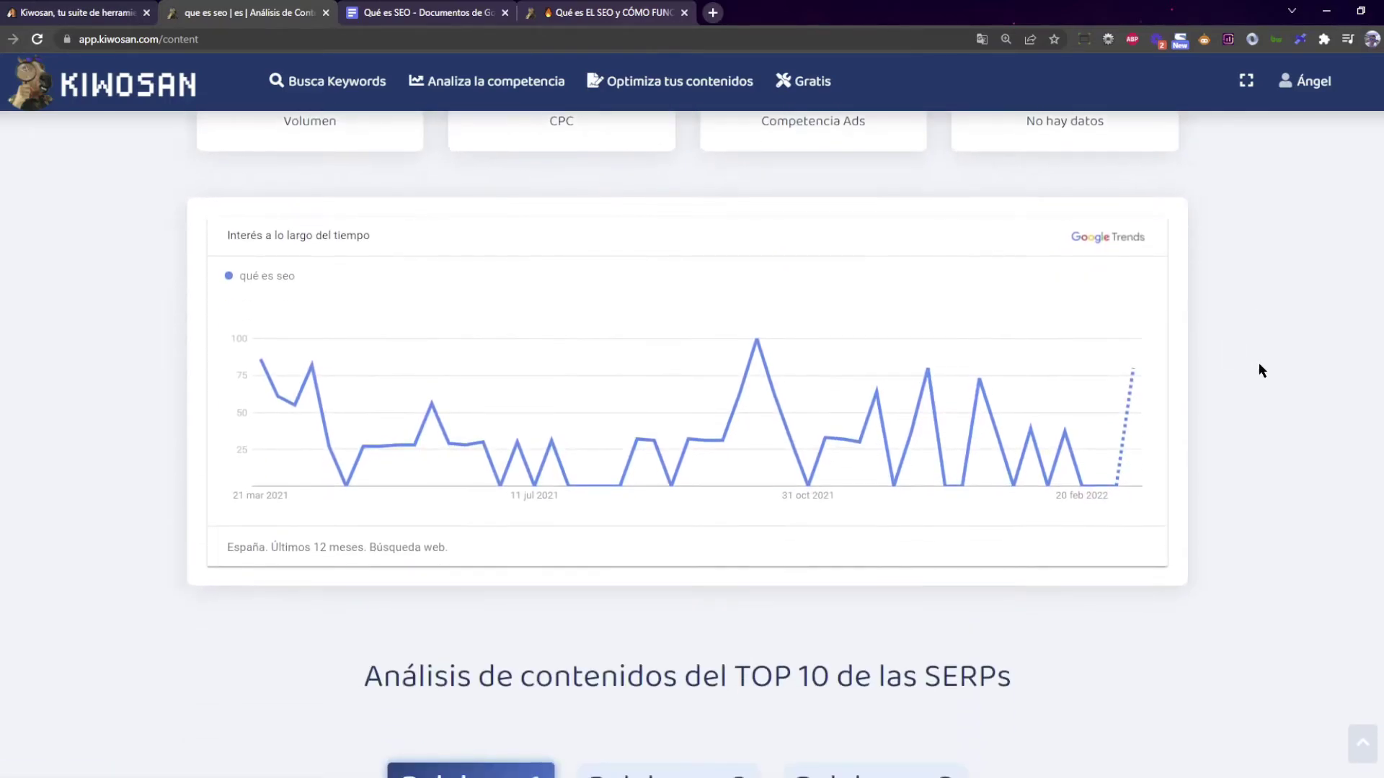
{"action": "scroll", "coordinate": [1268, 336], "scroll_direction": "up", "scroll_amount": 1}
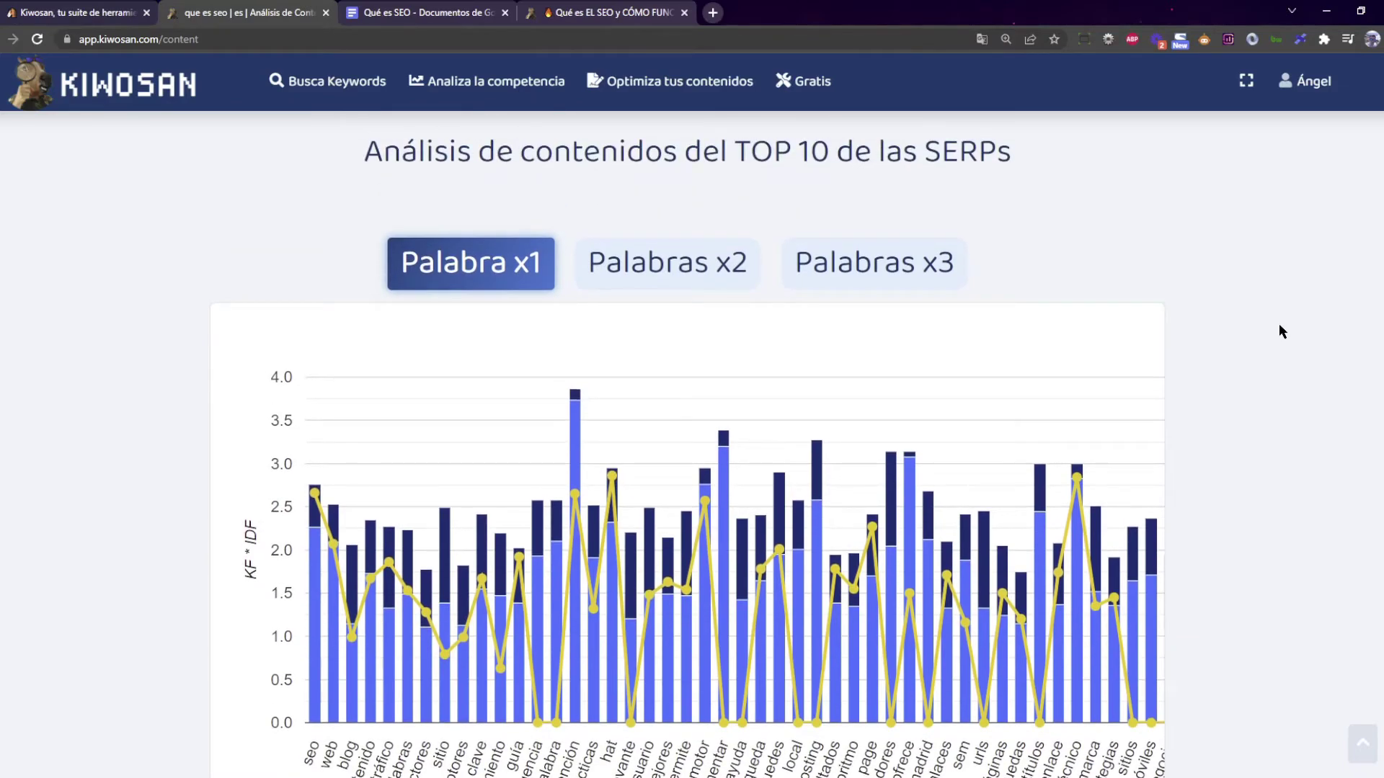
{"action": "scroll", "coordinate": [1276, 332], "scroll_direction": "down", "scroll_amount": 1}
{"action": "scroll", "coordinate": [1252, 314], "scroll_direction": "down", "scroll_amount": 1}
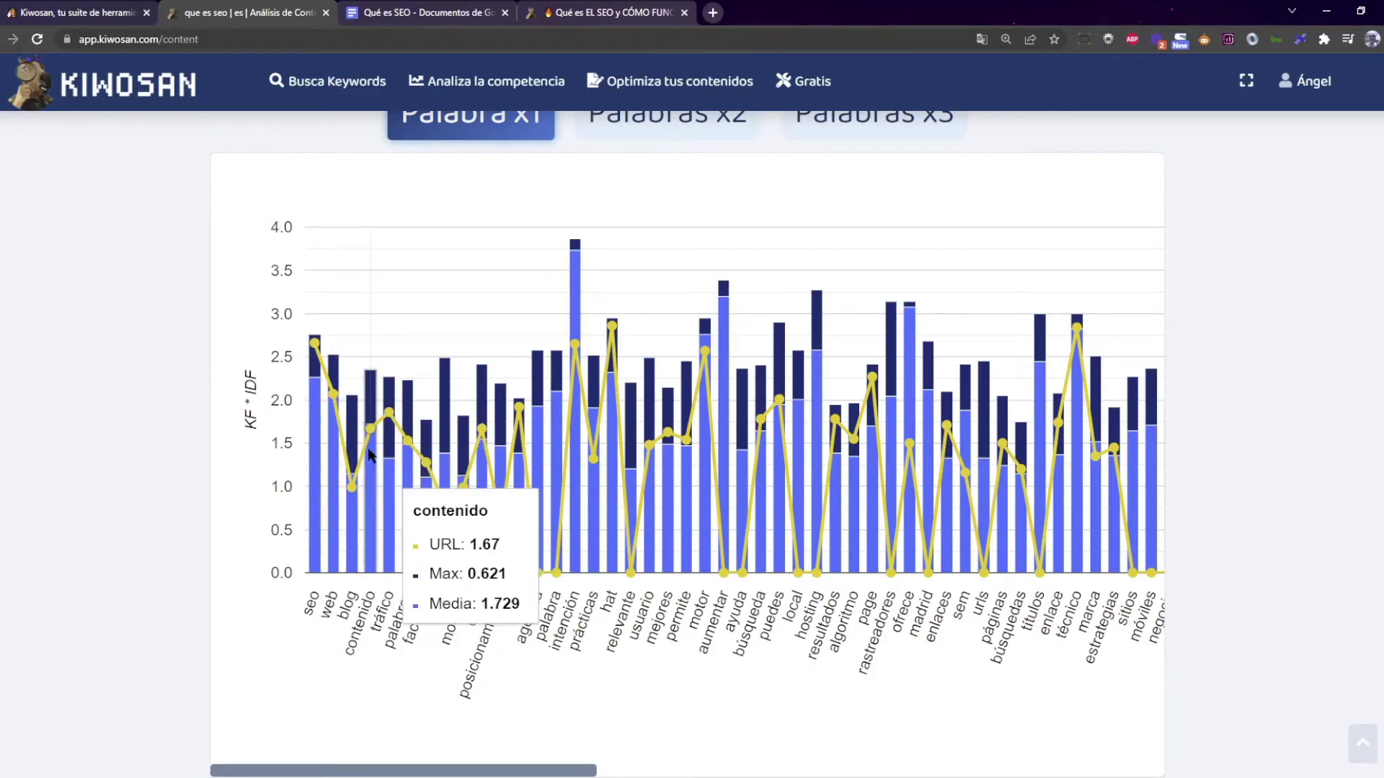
{"action": "mouse_move", "coordinate": [314, 505]}
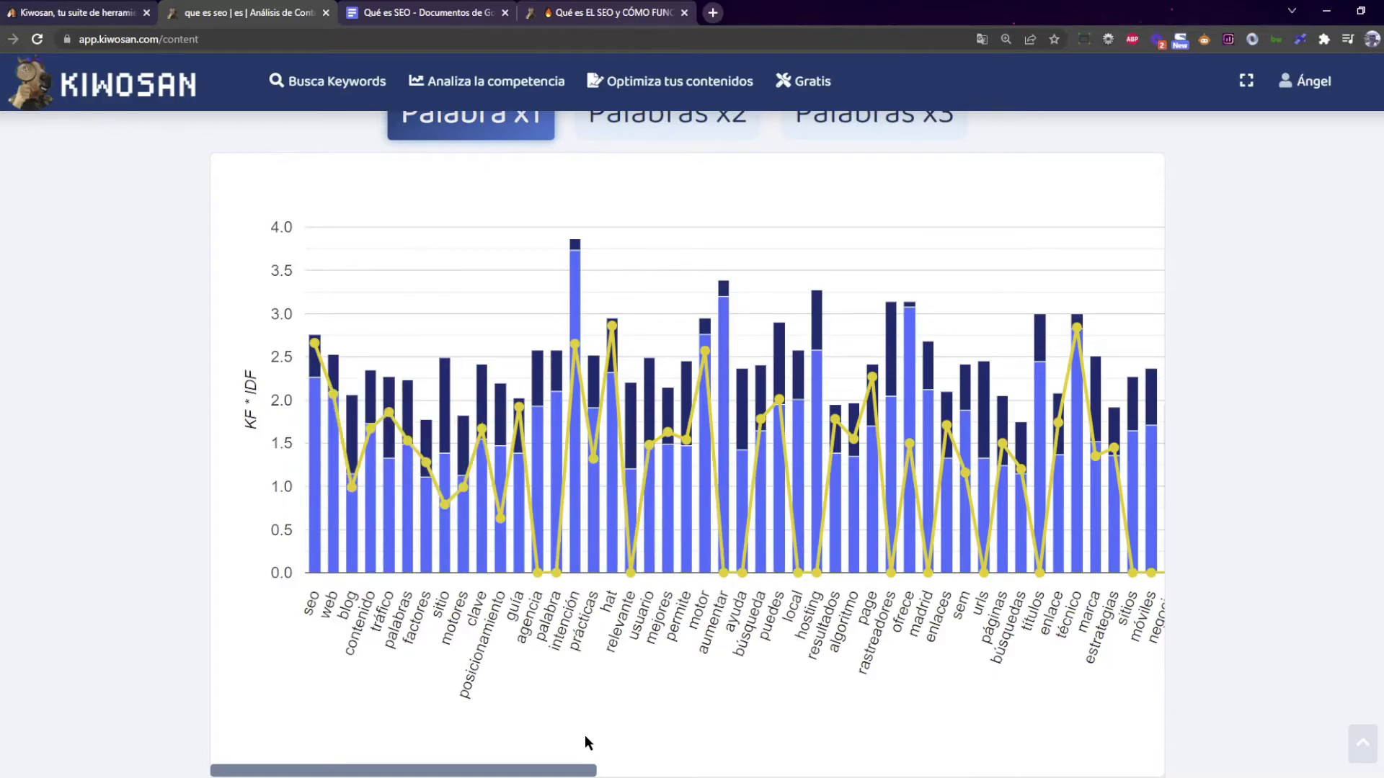
Check the URL line against the bars across the "Palabra x1" chart, continuing along it to the keywords from "permite" to "autoridad"
{"action": "left_click_drag", "start_coordinate": [585, 770], "coordinate": [555, 770]}
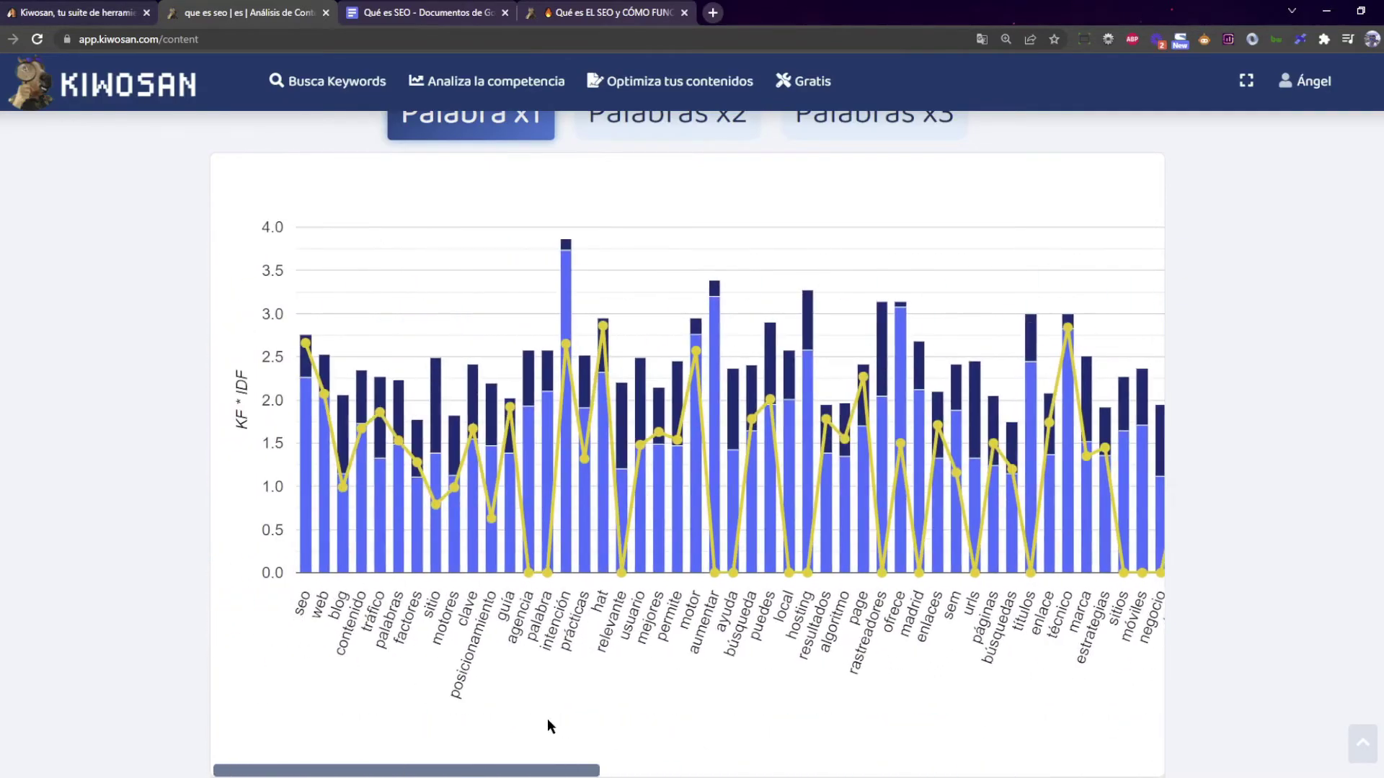
{"action": "scroll", "coordinate": [231, 569], "scroll_direction": "down", "scroll_amount": 7}
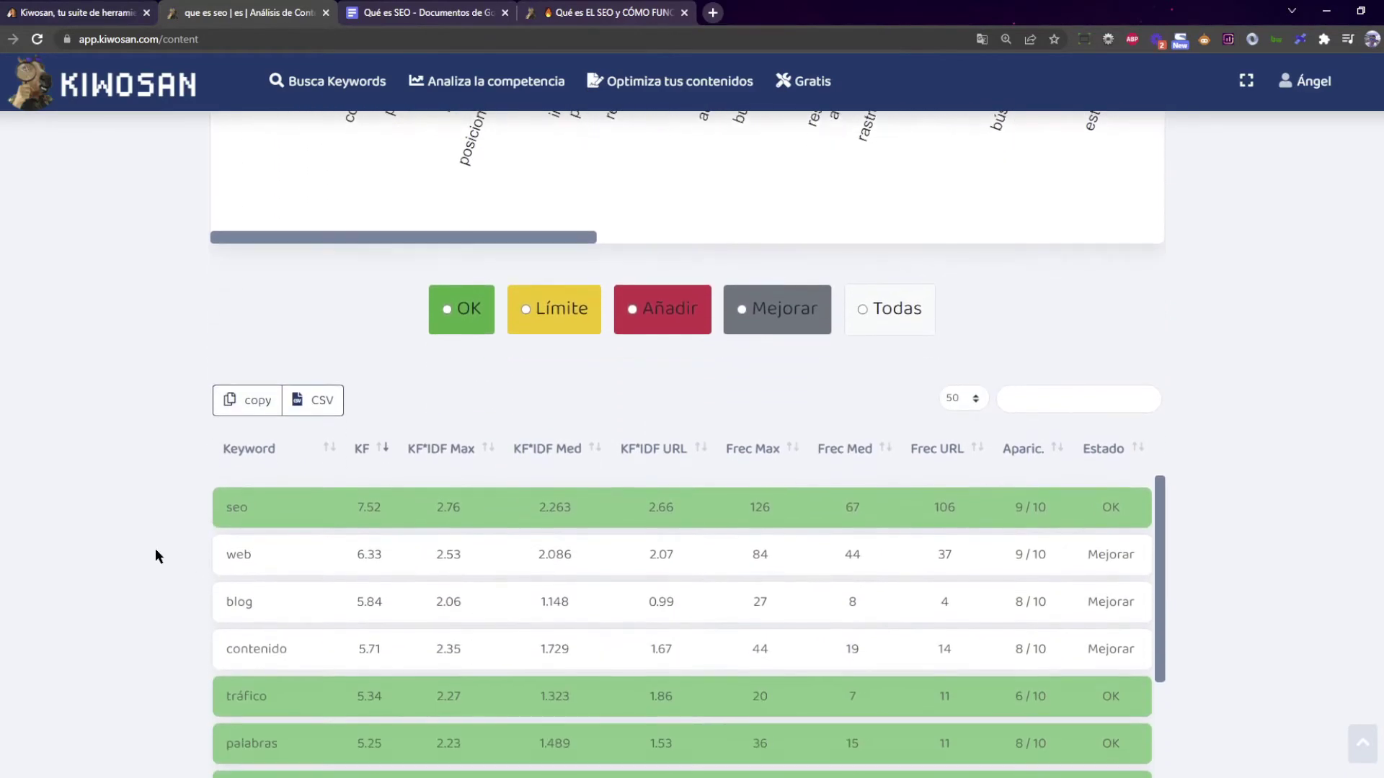
{"action": "scroll", "coordinate": [156, 550], "scroll_direction": "up", "scroll_amount": 7}
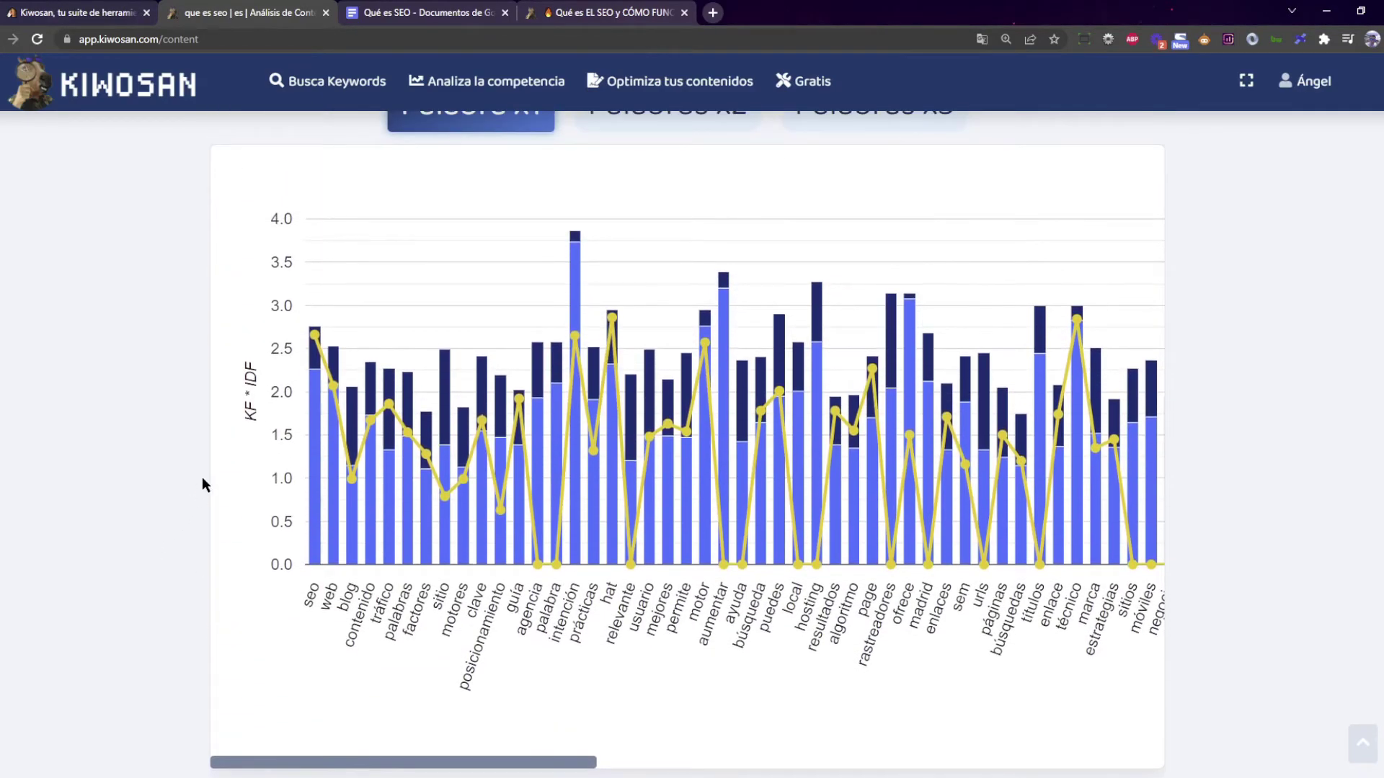
{"action": "scroll", "coordinate": [202, 478], "scroll_direction": "up", "scroll_amount": 1}
{"action": "scroll", "coordinate": [208, 477], "scroll_direction": "down", "scroll_amount": 1}
{"action": "scroll", "coordinate": [259, 460], "scroll_direction": "up", "scroll_amount": 1}
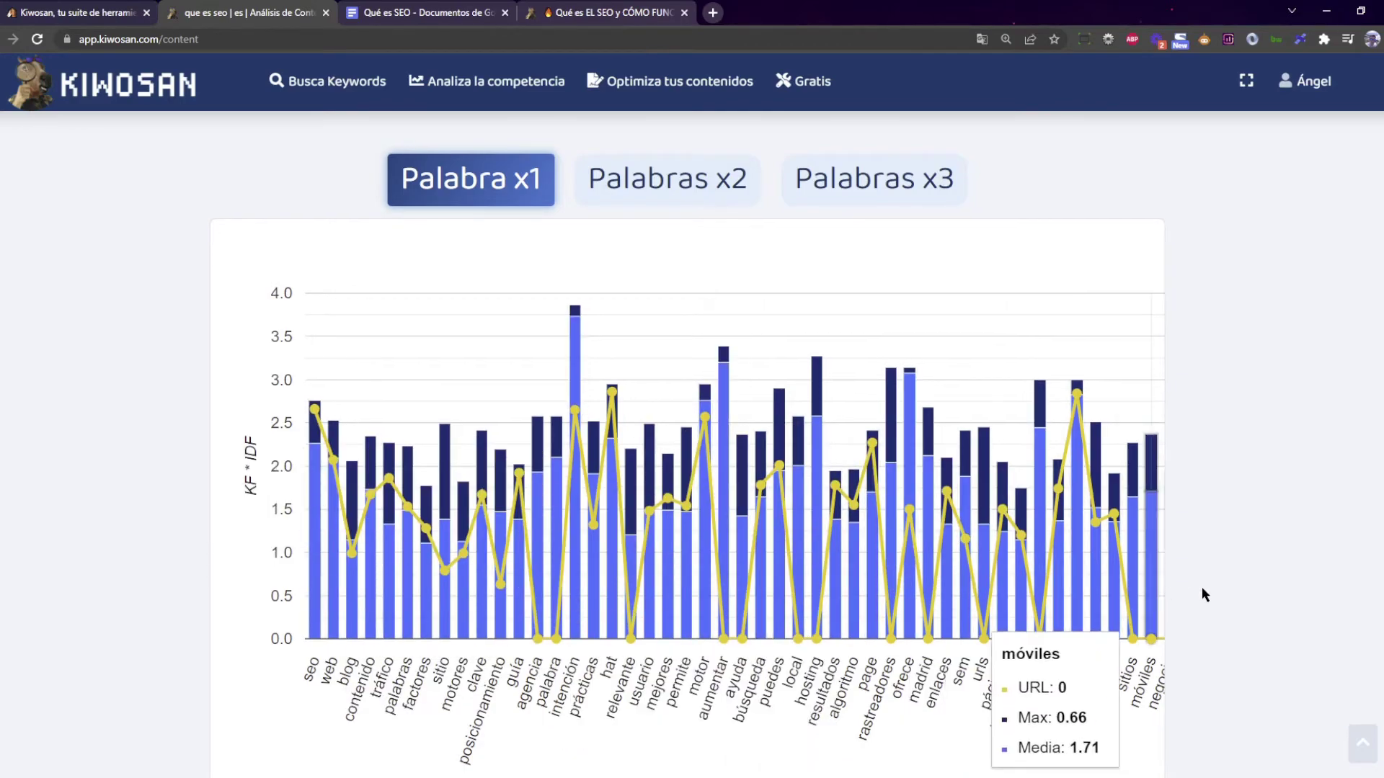
{"action": "scroll", "coordinate": [1199, 593], "scroll_direction": "down", "scroll_amount": 2}
{"action": "scroll", "coordinate": [1175, 572], "scroll_direction": "up", "scroll_amount": 1}
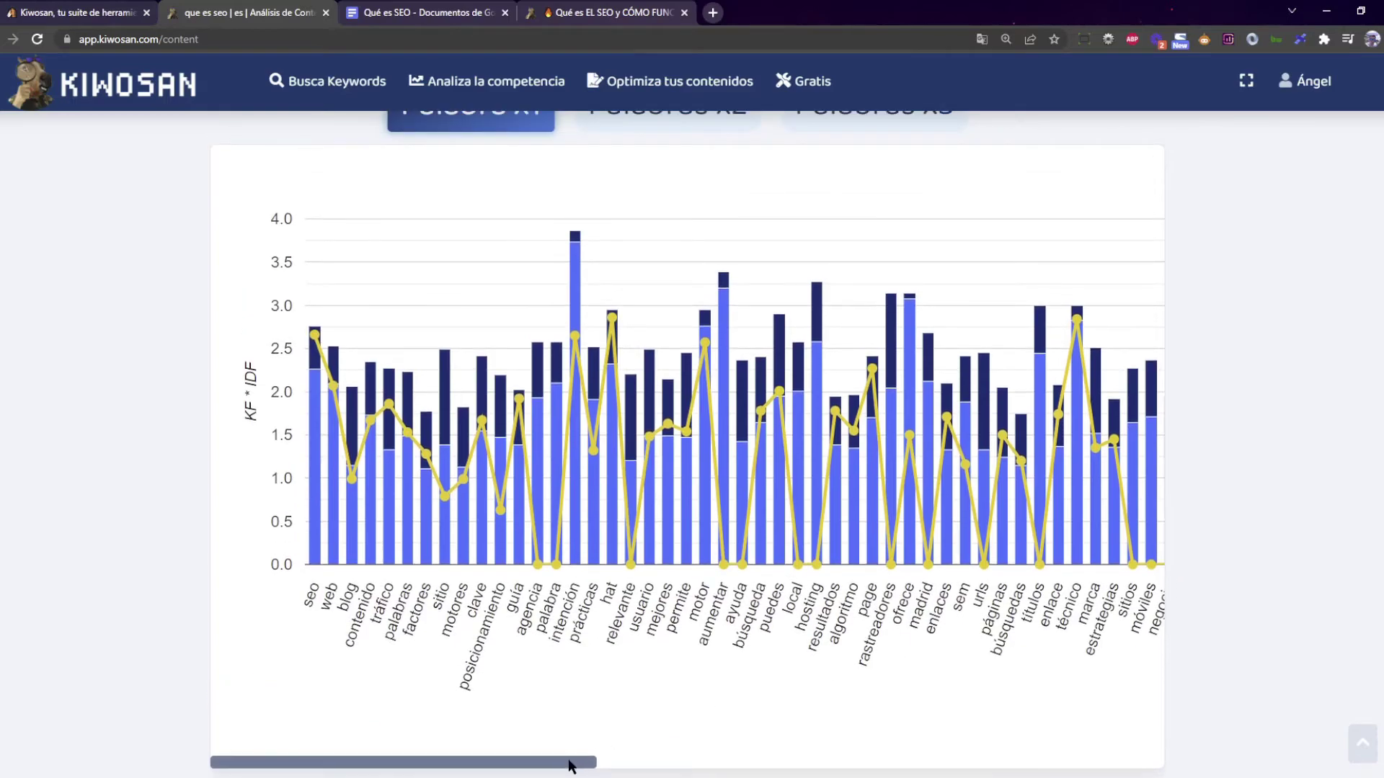
{"action": "left_click_drag", "start_coordinate": [569, 764], "coordinate": [557, 710]}
{"action": "left_click_drag", "start_coordinate": [579, 762], "coordinate": [691, 738]}
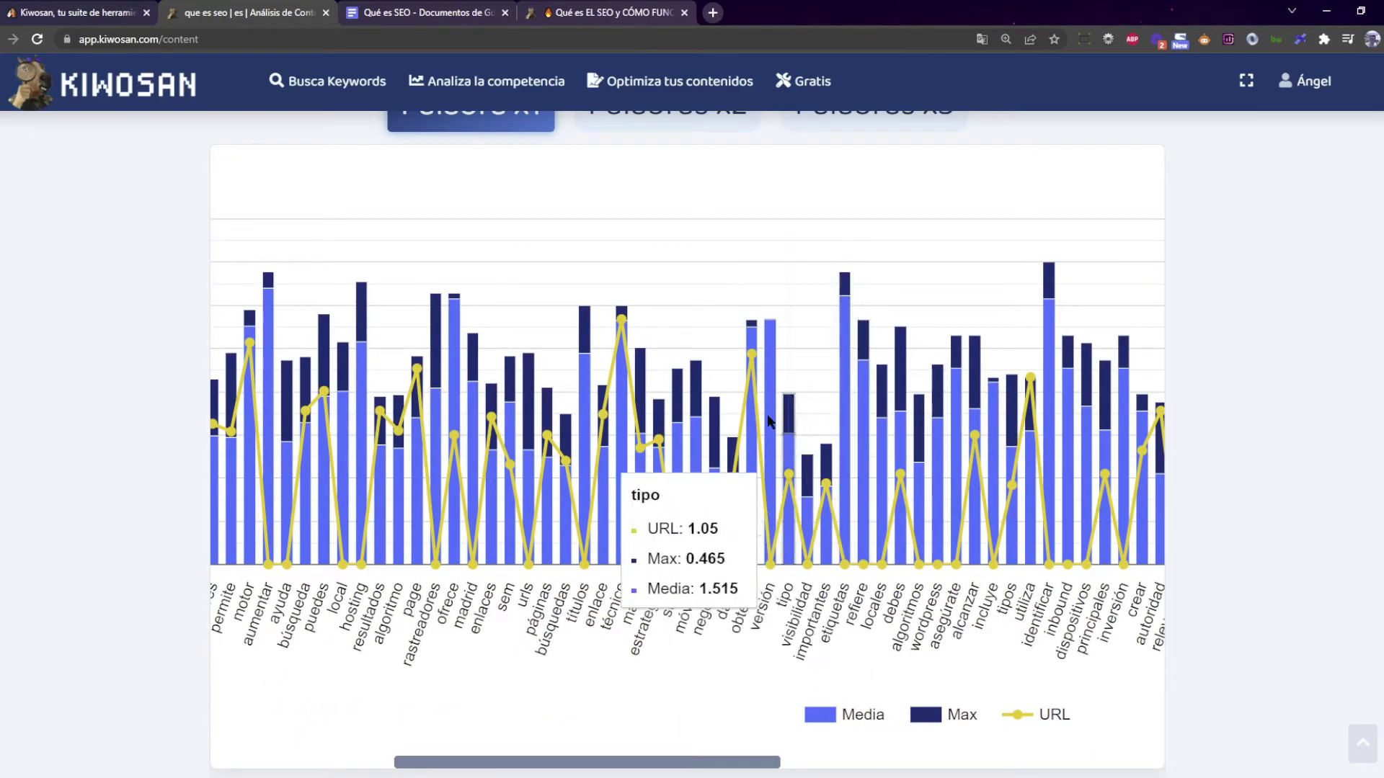
Review the one-word keyword table's KF*IDF, frequency and status columns, and read what the "Mejorar" status filter means
{"action": "scroll", "coordinate": [196, 575], "scroll_direction": "down", "scroll_amount": 5}
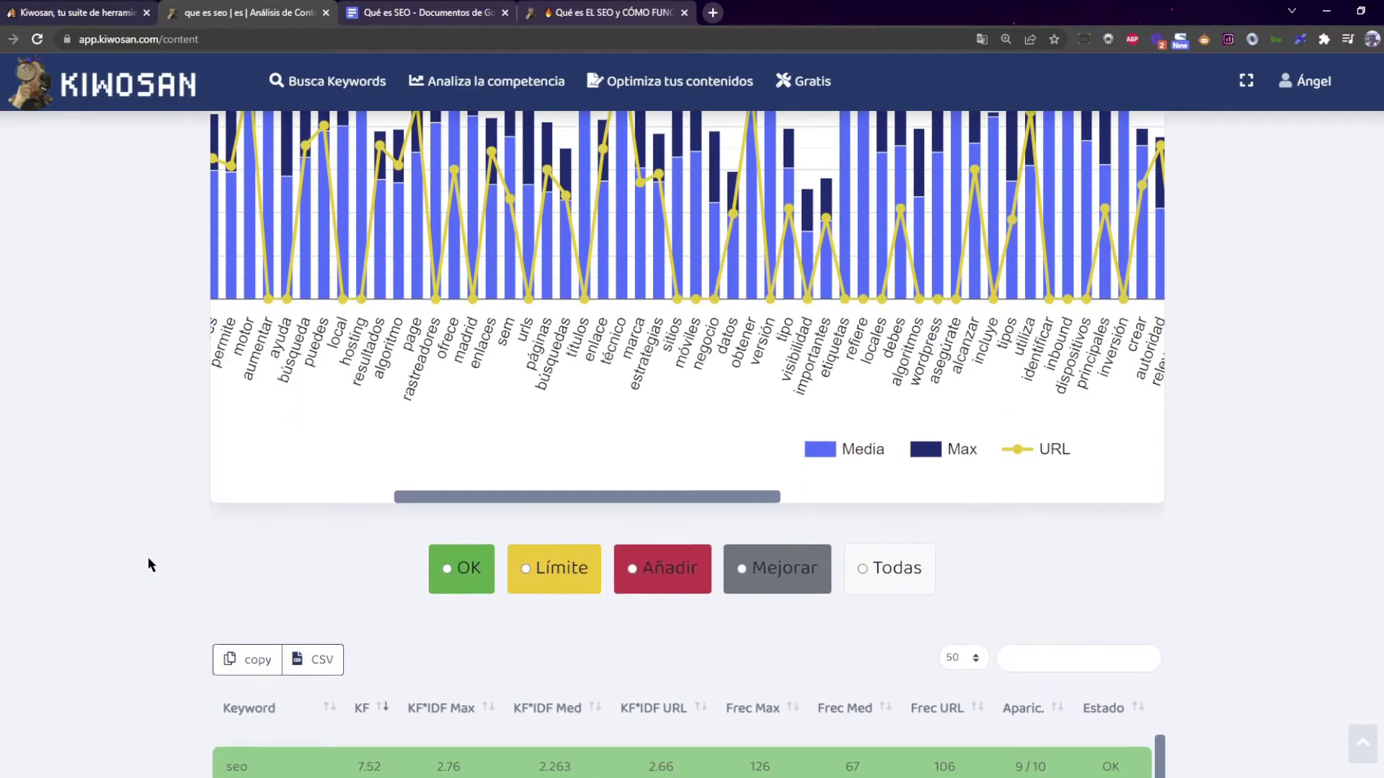
{"action": "scroll", "coordinate": [166, 546], "scroll_direction": "down", "scroll_amount": 4}
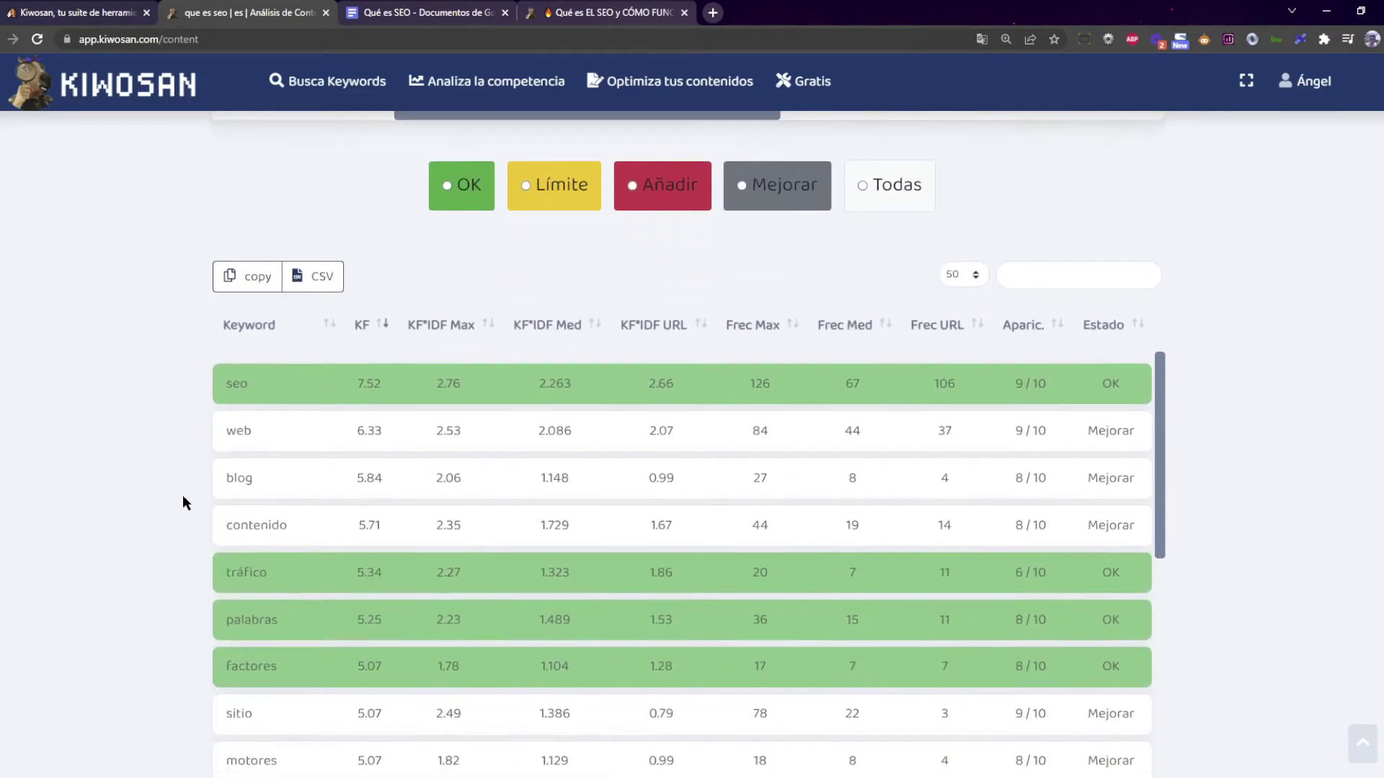
{"action": "scroll", "coordinate": [170, 461], "scroll_direction": "down", "scroll_amount": 1}
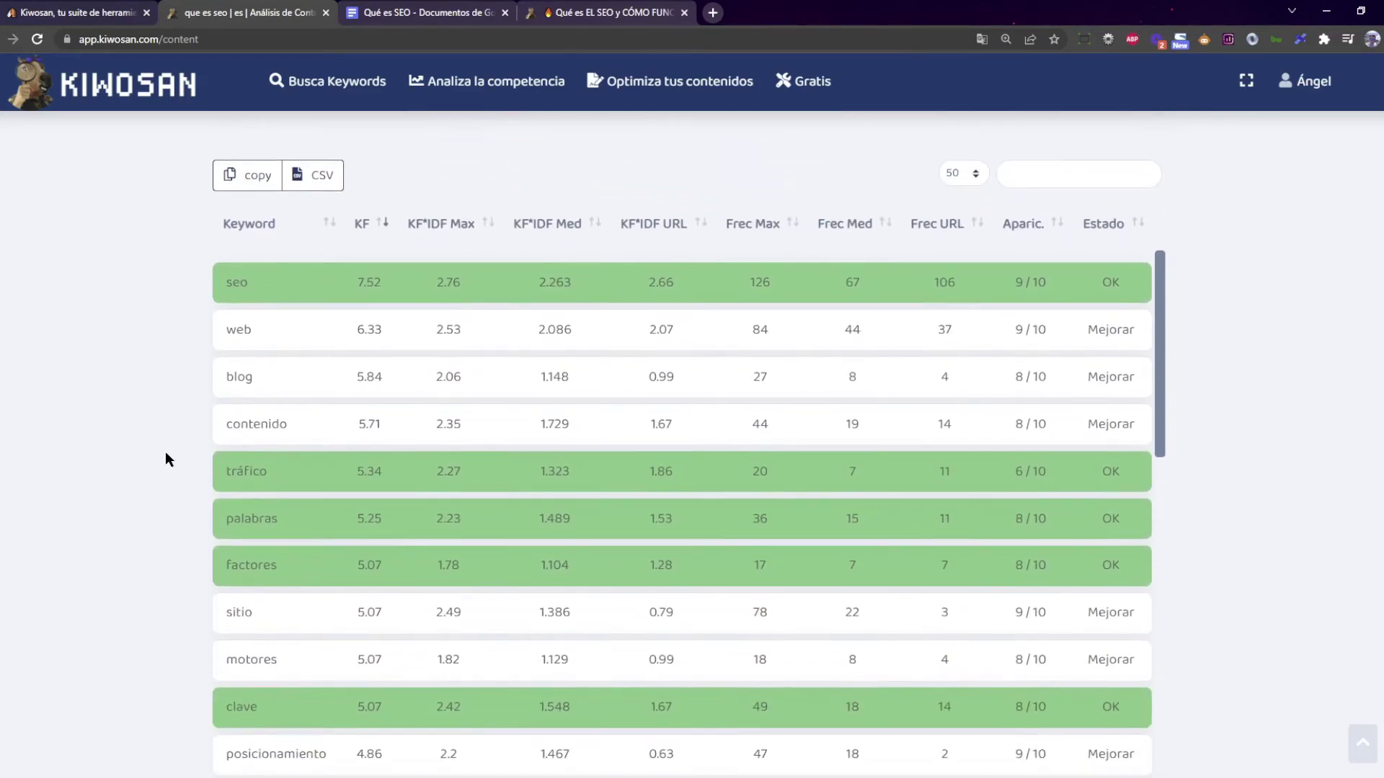
{"action": "scroll", "coordinate": [166, 459], "scroll_direction": "up", "scroll_amount": 2}
{"action": "scroll", "coordinate": [166, 459], "scroll_direction": "down", "scroll_amount": 1}
{"action": "scroll", "coordinate": [166, 451], "scroll_direction": "up", "scroll_amount": 2}
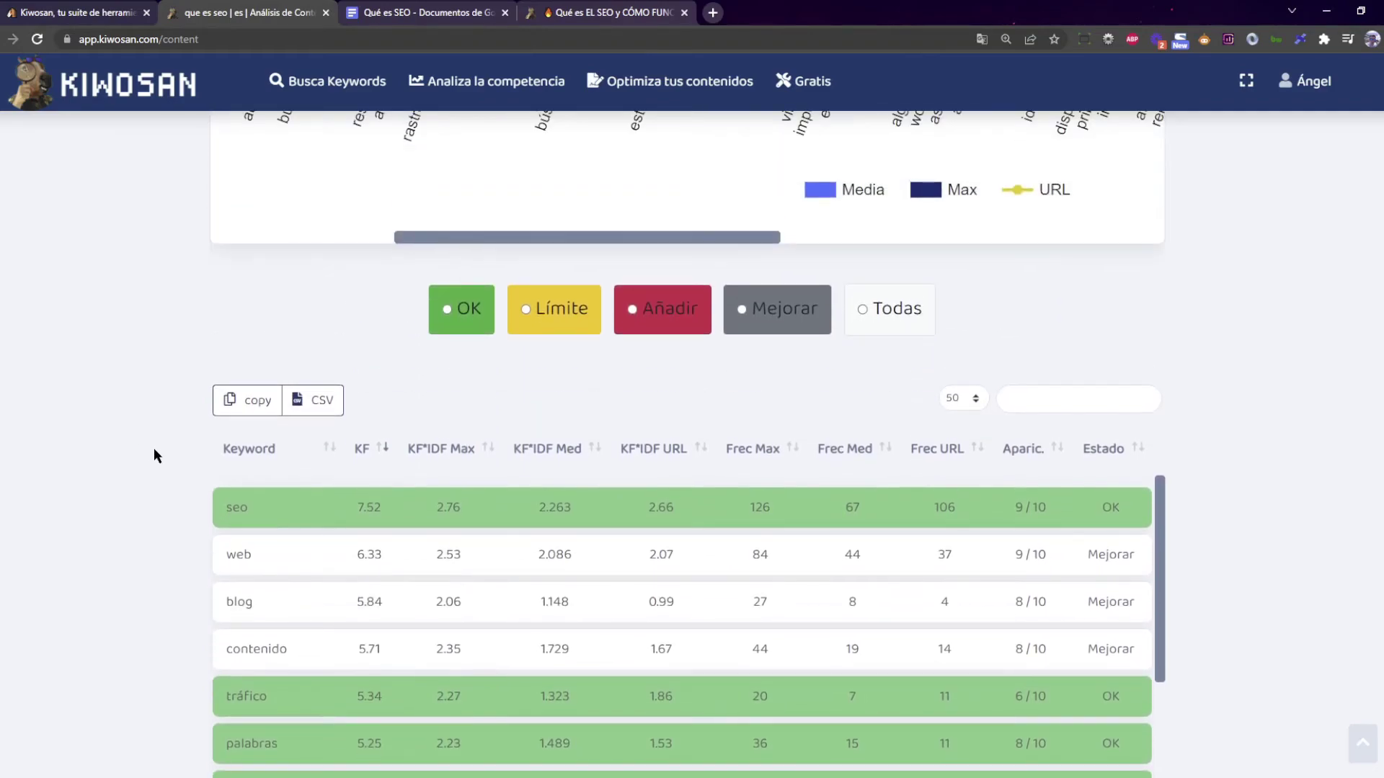
{"action": "scroll", "coordinate": [139, 451], "scroll_direction": "down", "scroll_amount": 3}
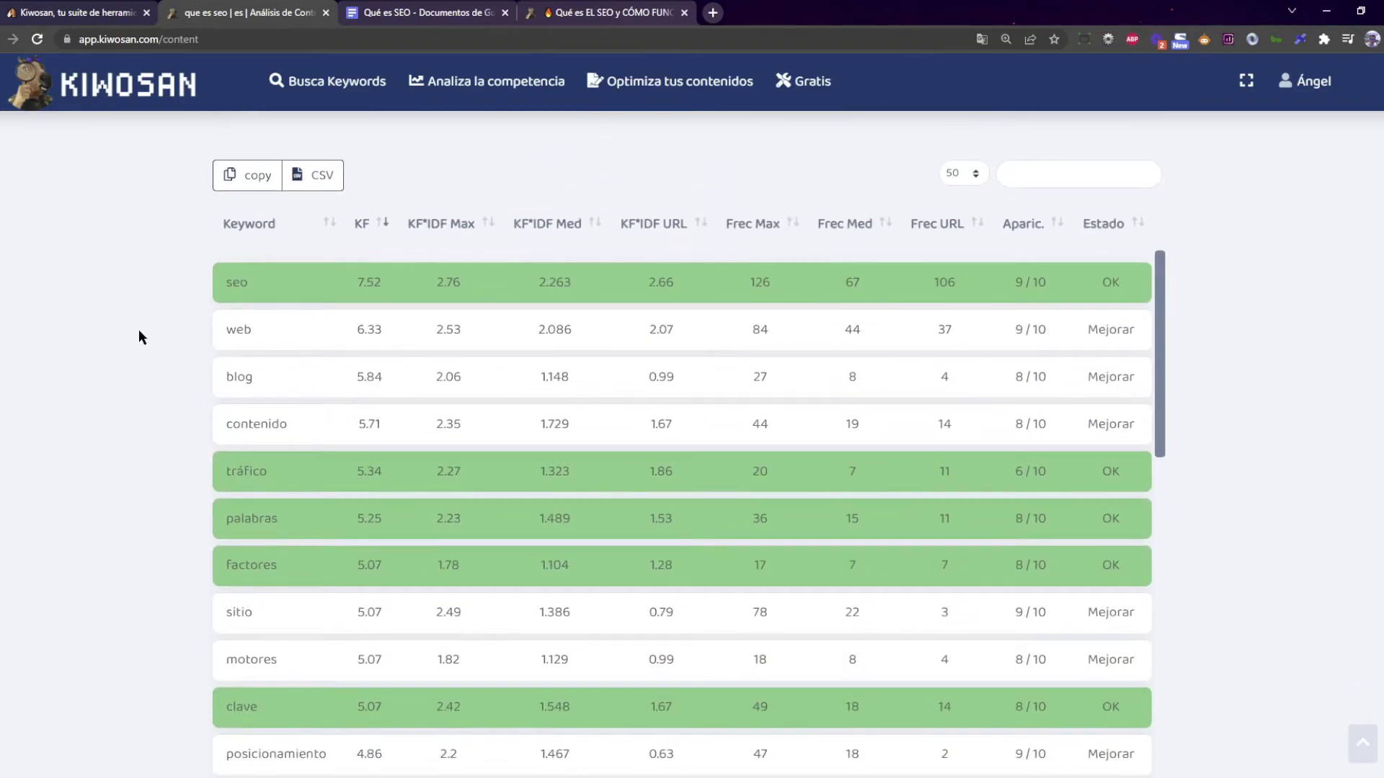
{"action": "scroll", "coordinate": [173, 329], "scroll_direction": "down", "scroll_amount": 2}
{"action": "scroll", "coordinate": [174, 328], "scroll_direction": "up", "scroll_amount": 5}
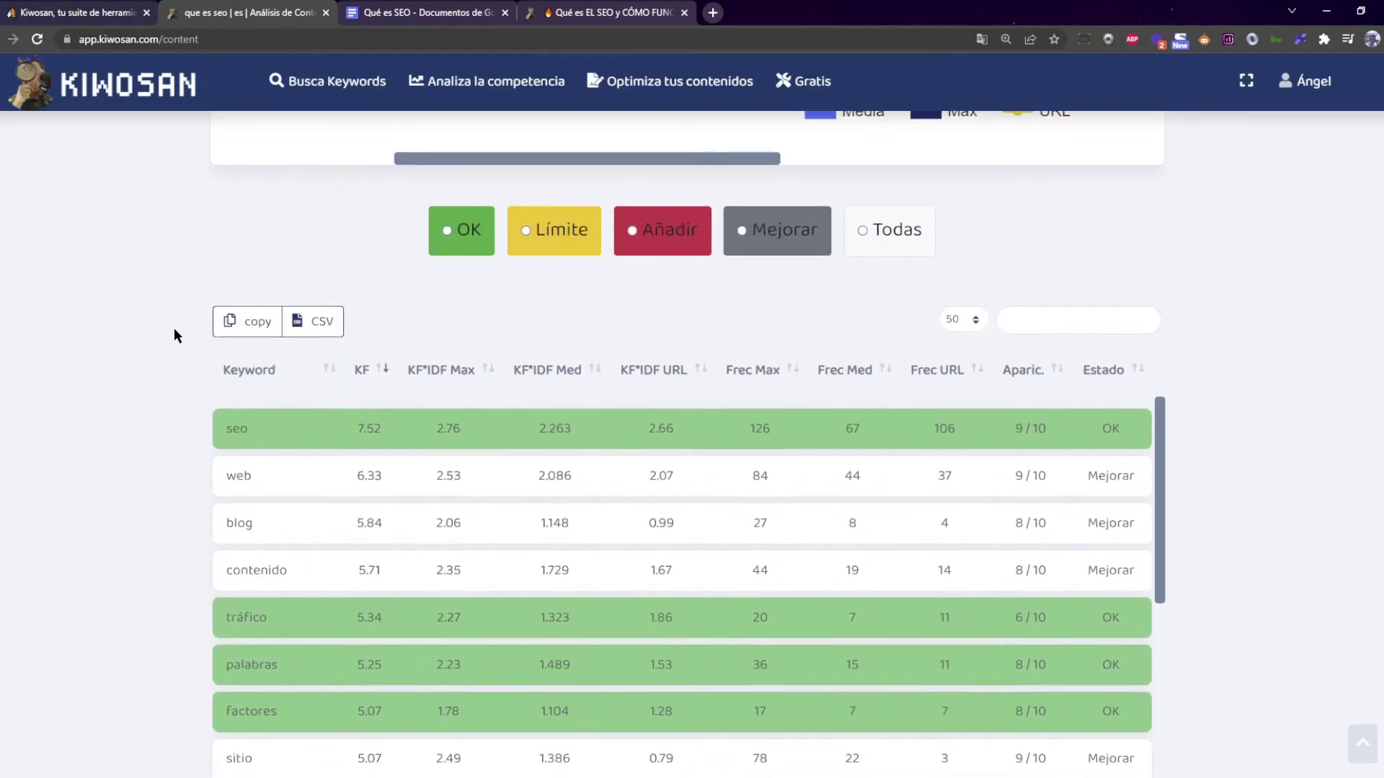
{"action": "scroll", "coordinate": [177, 335], "scroll_direction": "up", "scroll_amount": 2}
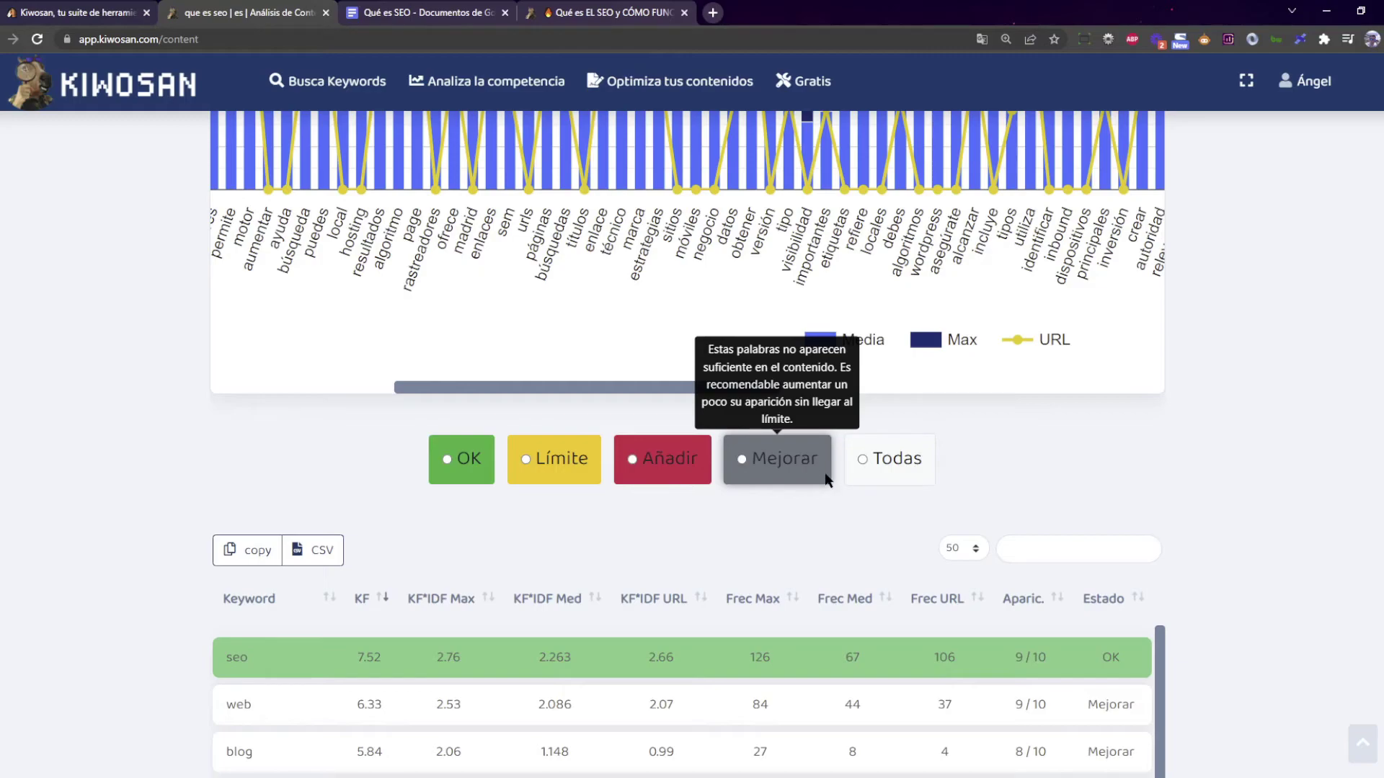
{"action": "scroll", "coordinate": [847, 516], "scroll_direction": "down", "scroll_amount": 3}
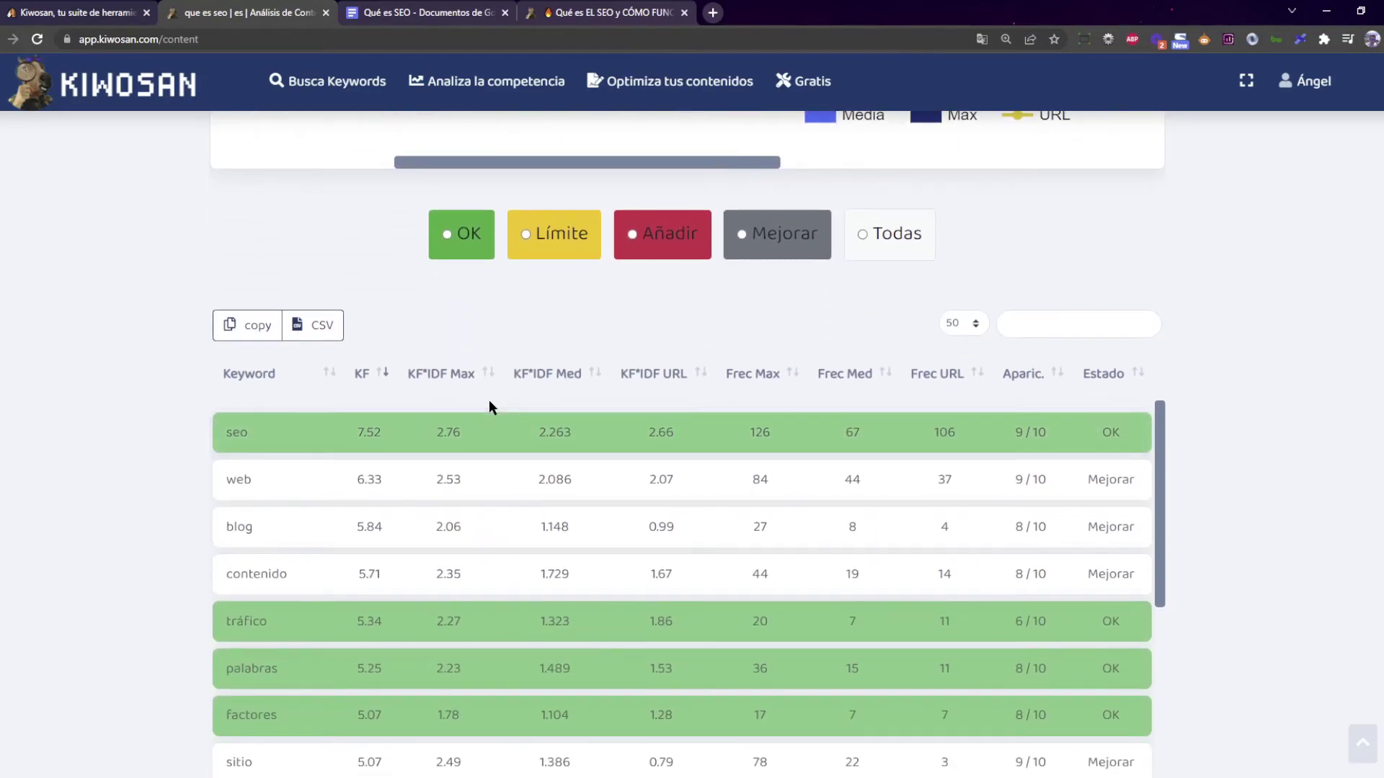
Read through the unfiltered one-word keyword table, comparing the statuses of the terms from "seo" down past "usuario"
{"action": "scroll", "coordinate": [99, 463], "scroll_direction": "down", "scroll_amount": 9}
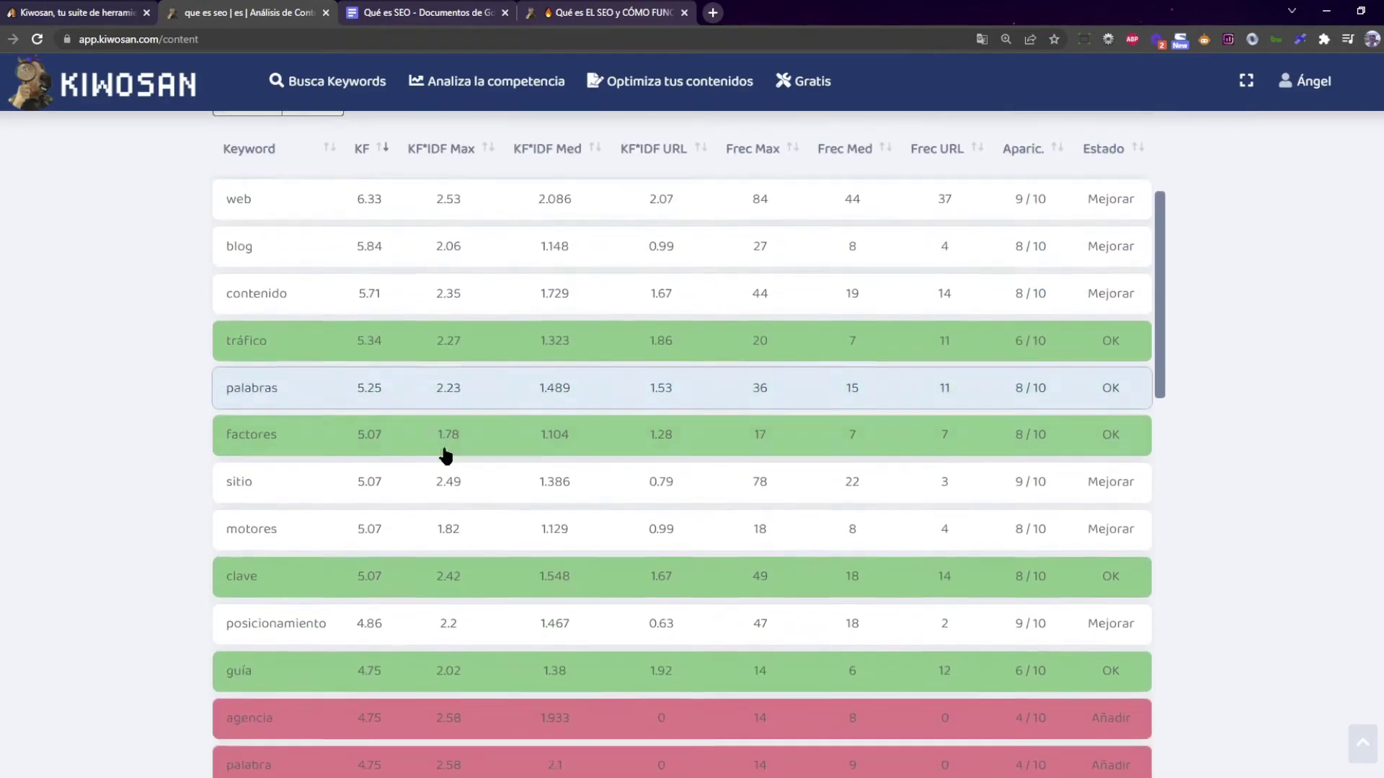
{"action": "scroll", "coordinate": [396, 276], "scroll_direction": "up", "scroll_amount": 4}
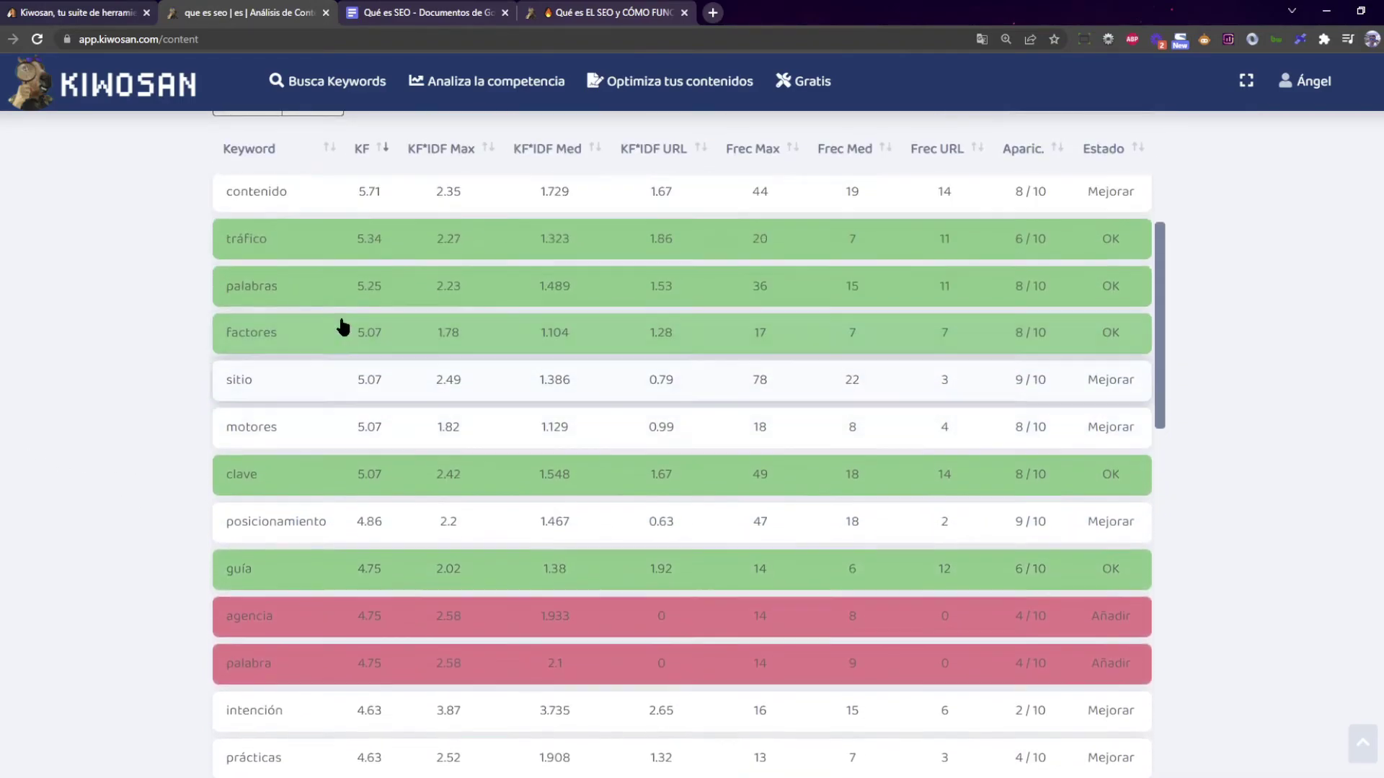
{"action": "scroll", "coordinate": [371, 343], "scroll_direction": "down", "scroll_amount": 2}
{"action": "scroll", "coordinate": [359, 238], "scroll_direction": "up", "scroll_amount": 1}
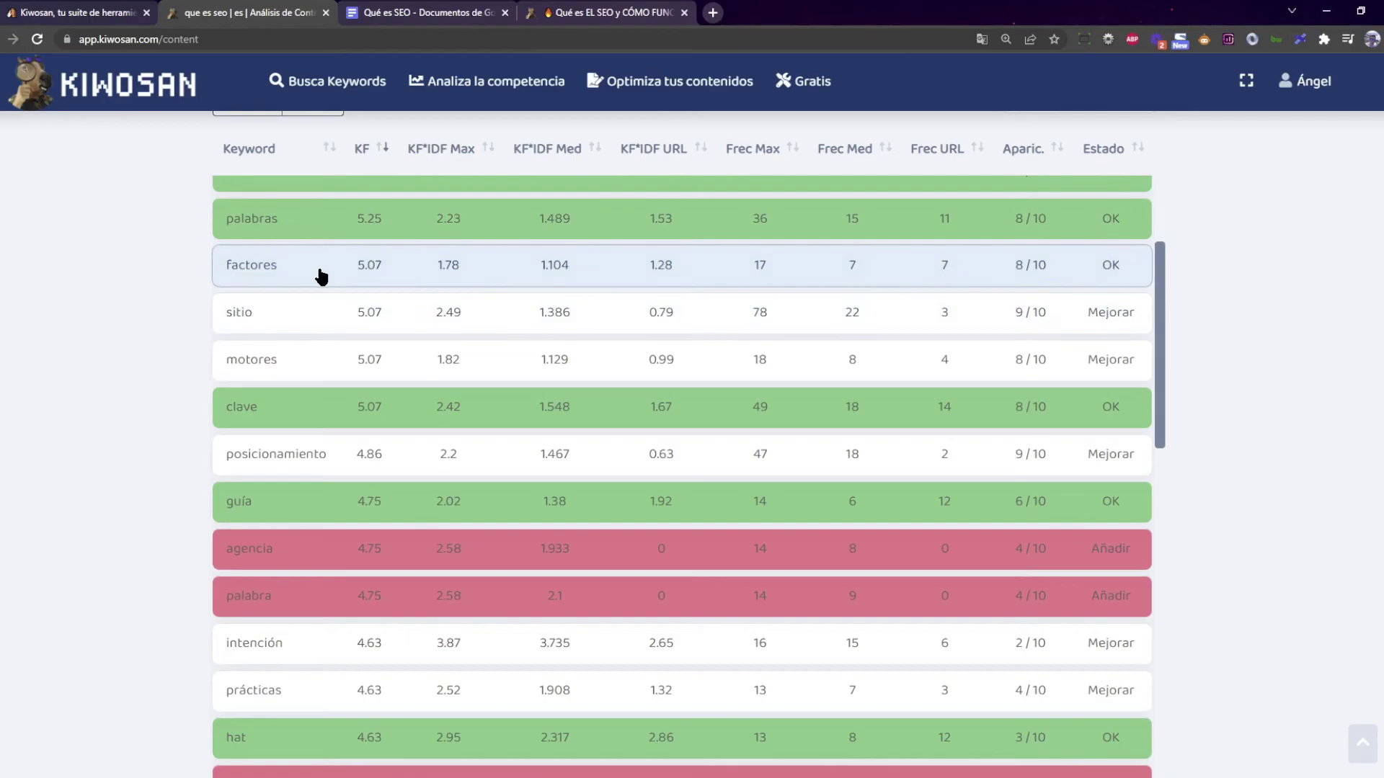
{"action": "scroll", "coordinate": [404, 249], "scroll_direction": "up", "scroll_amount": 5}
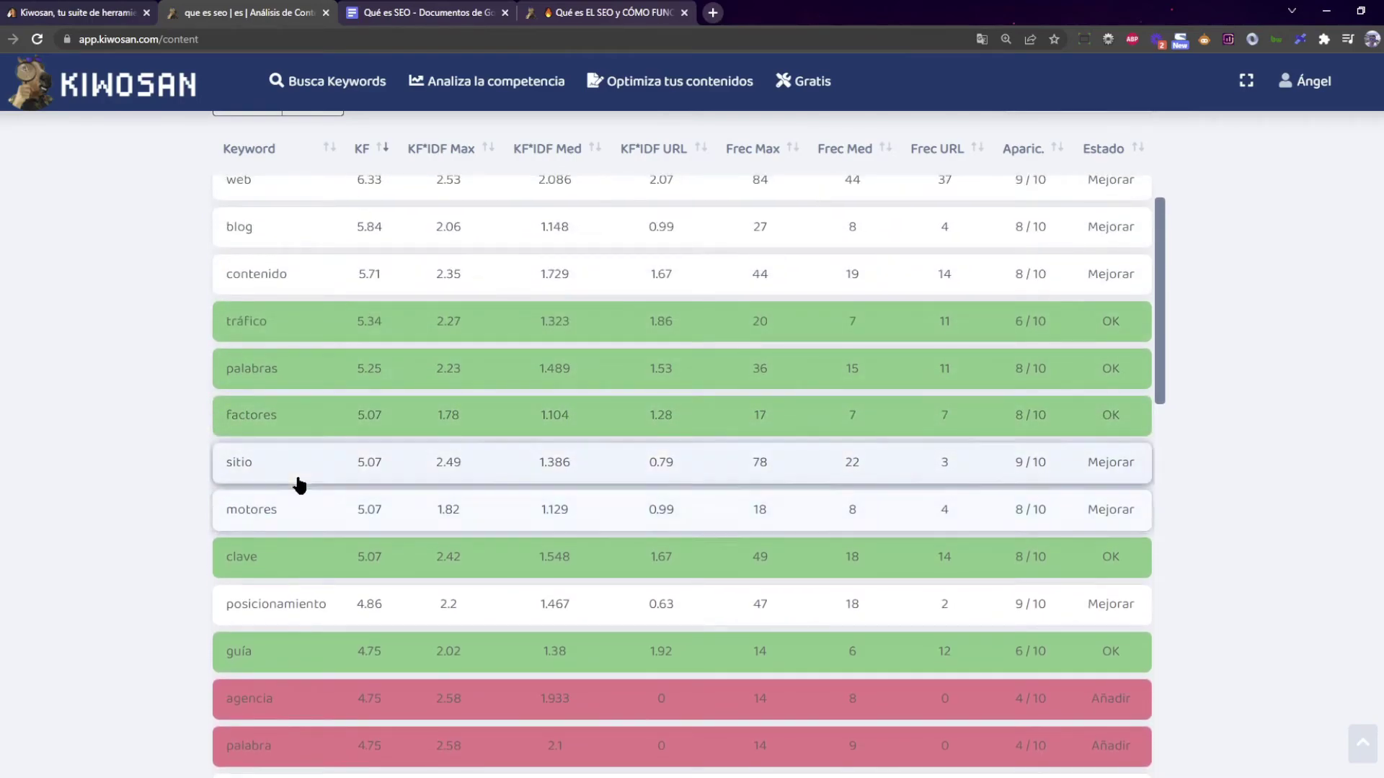
{"action": "scroll", "coordinate": [354, 418], "scroll_direction": "down", "scroll_amount": 2}
{"action": "scroll", "coordinate": [216, 447], "scroll_direction": "up", "scroll_amount": 2}
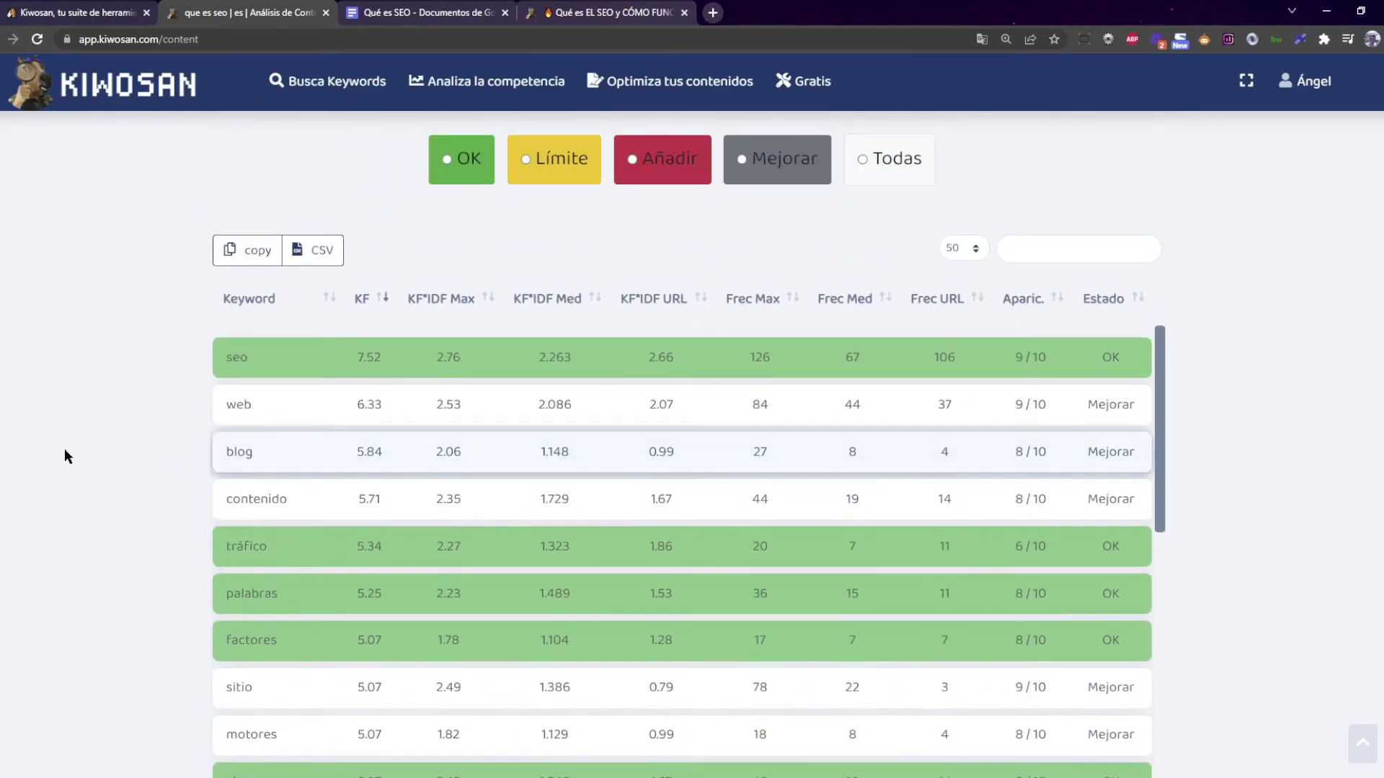
{"action": "scroll", "coordinate": [65, 456], "scroll_direction": "down", "scroll_amount": 1}
{"action": "scroll", "coordinate": [284, 469], "scroll_direction": "down", "scroll_amount": 3}
{"action": "scroll", "coordinate": [279, 463], "scroll_direction": "down", "scroll_amount": 2}
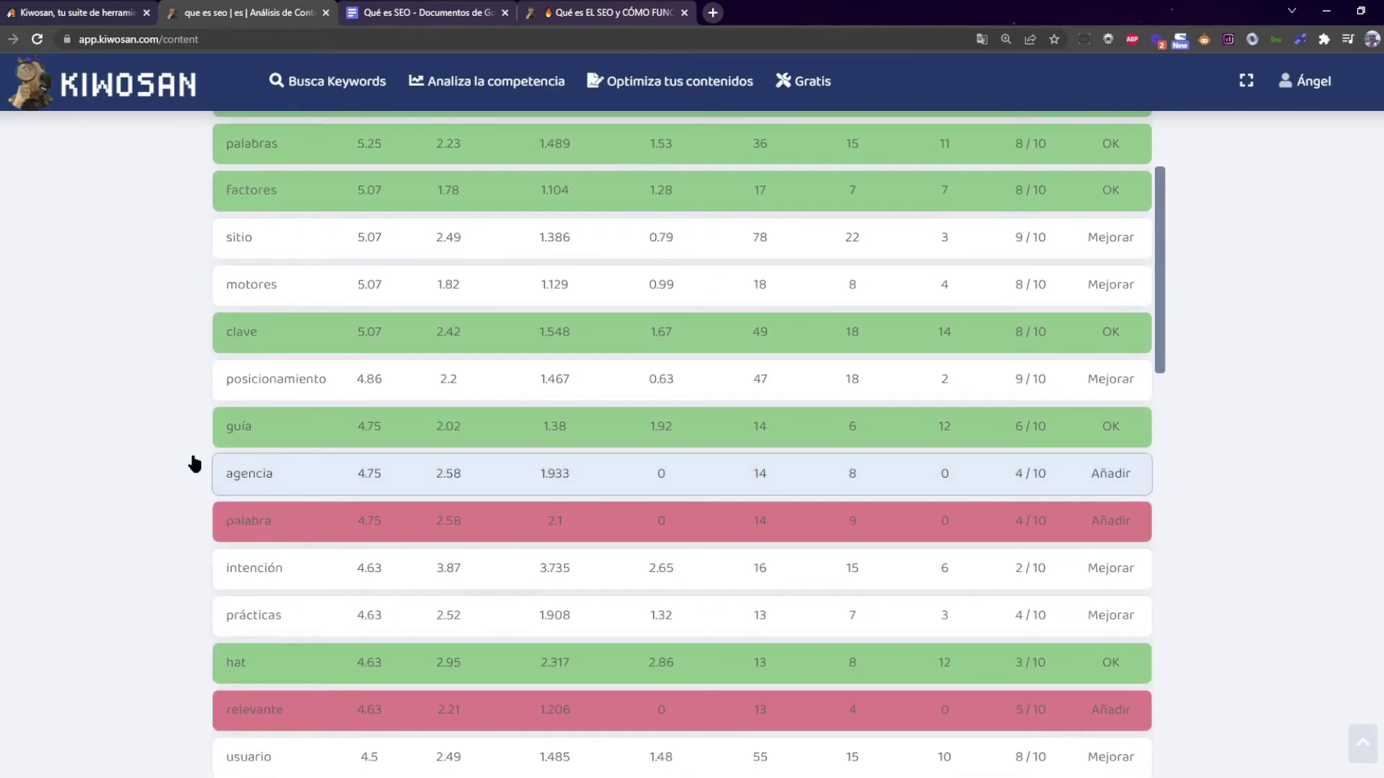
{"action": "scroll", "coordinate": [180, 448], "scroll_direction": "down", "scroll_amount": 5}
{"action": "scroll", "coordinate": [216, 447], "scroll_direction": "up", "scroll_amount": 10}
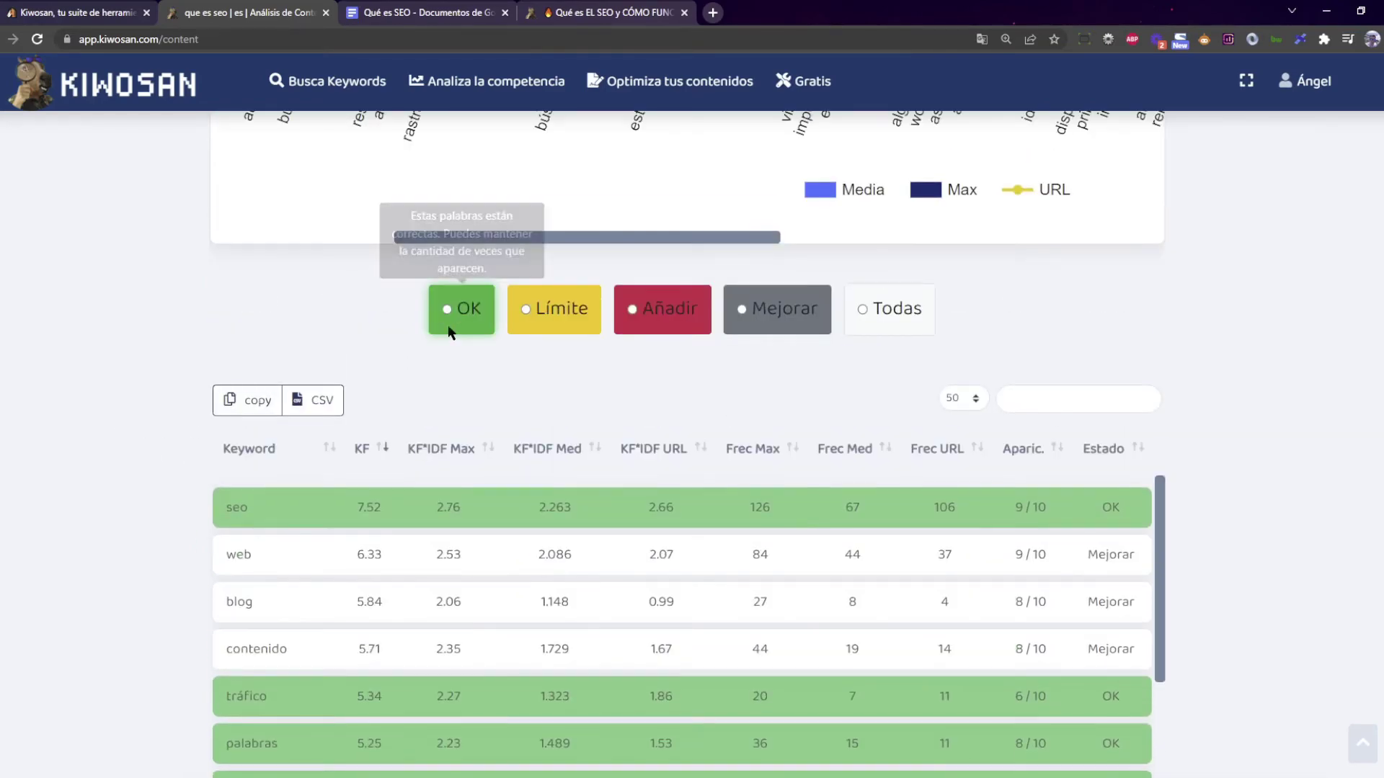
Filter the keyword table by the OK status and look through its terms, and switch the filter to Límite
{"action": "left_click", "coordinate": [448, 330]}
{"action": "scroll", "coordinate": [94, 392], "scroll_direction": "down", "scroll_amount": 4}
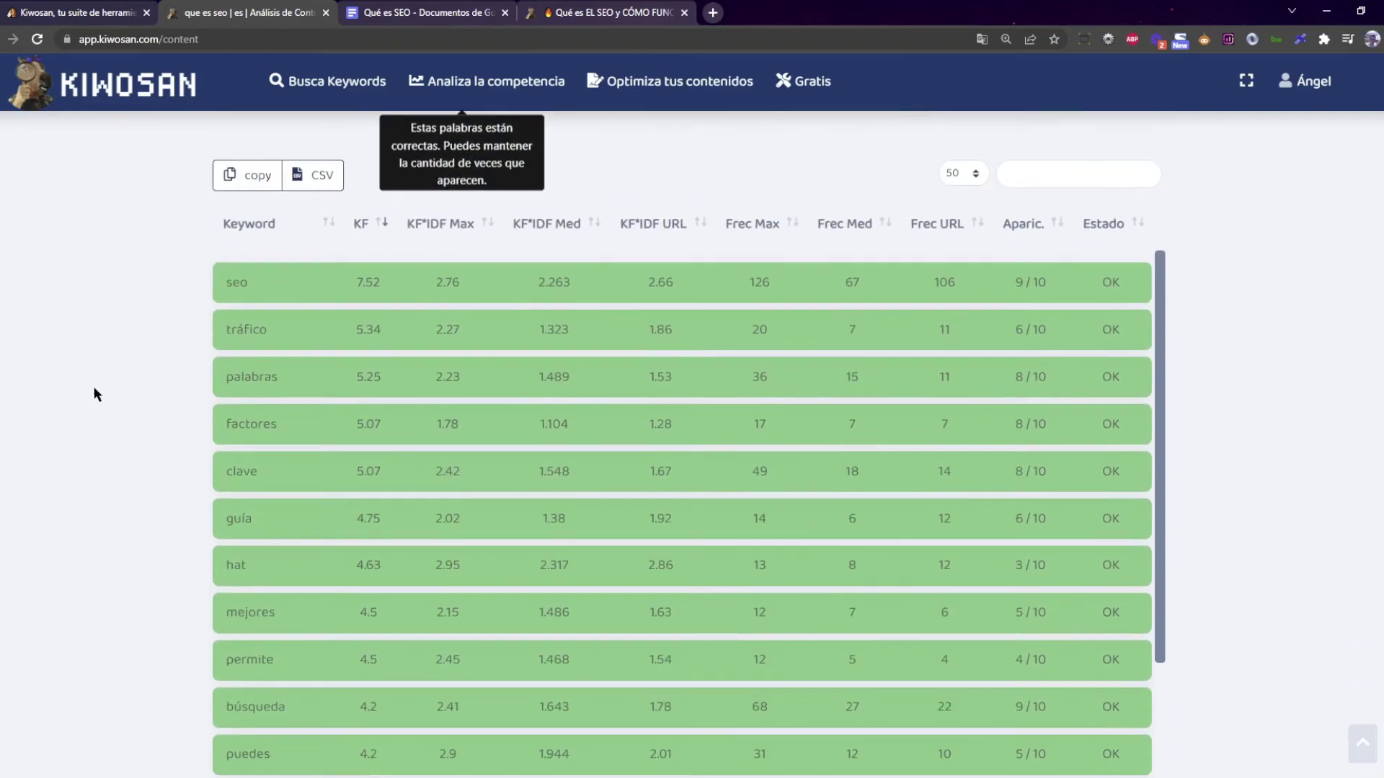
{"action": "scroll", "coordinate": [360, 429], "scroll_direction": "down", "scroll_amount": 6}
{"action": "scroll", "coordinate": [288, 424], "scroll_direction": "down", "scroll_amount": 5}
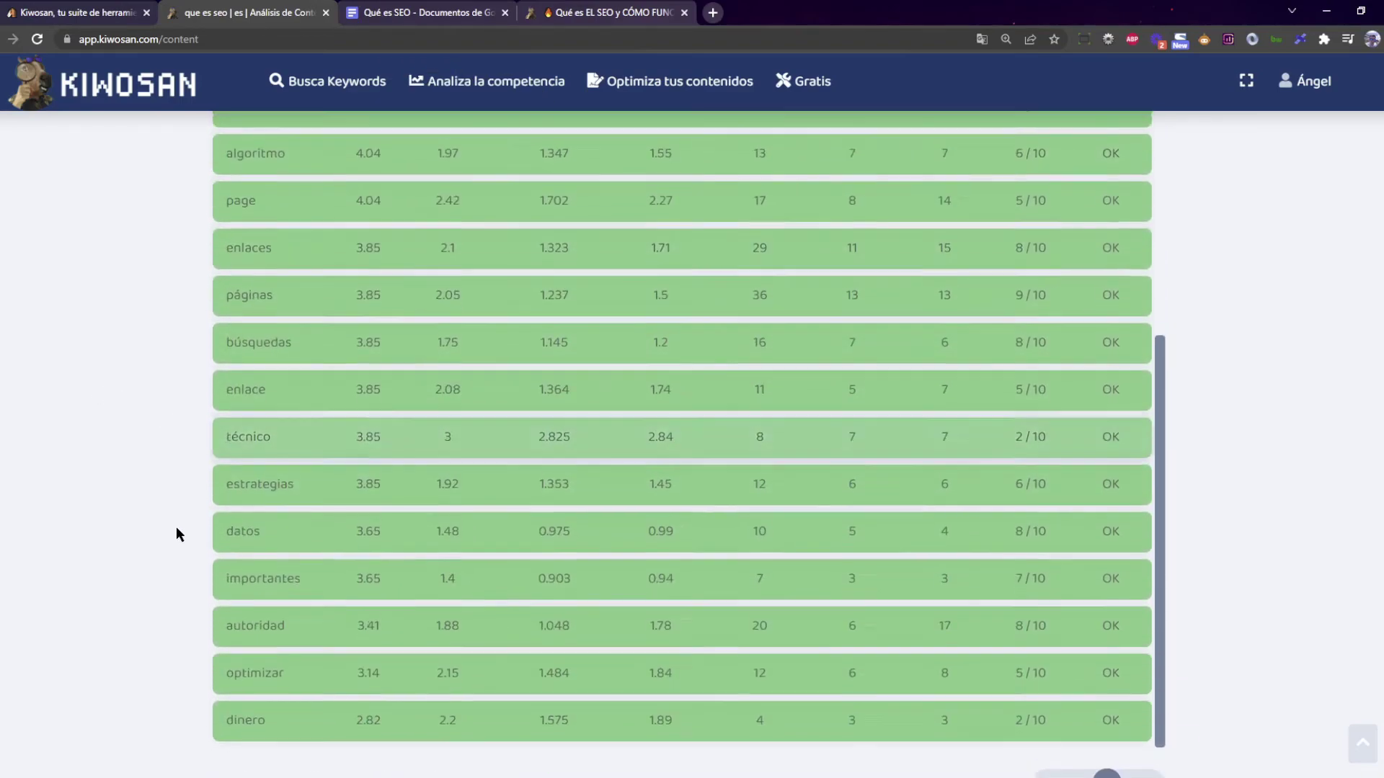
{"action": "scroll", "coordinate": [176, 526], "scroll_direction": "up", "scroll_amount": 6}
{"action": "scroll", "coordinate": [302, 605], "scroll_direction": "up", "scroll_amount": 8}
{"action": "scroll", "coordinate": [331, 644], "scroll_direction": "up", "scroll_amount": 3}
{"action": "scroll", "coordinate": [361, 630], "scroll_direction": "down", "scroll_amount": 2}
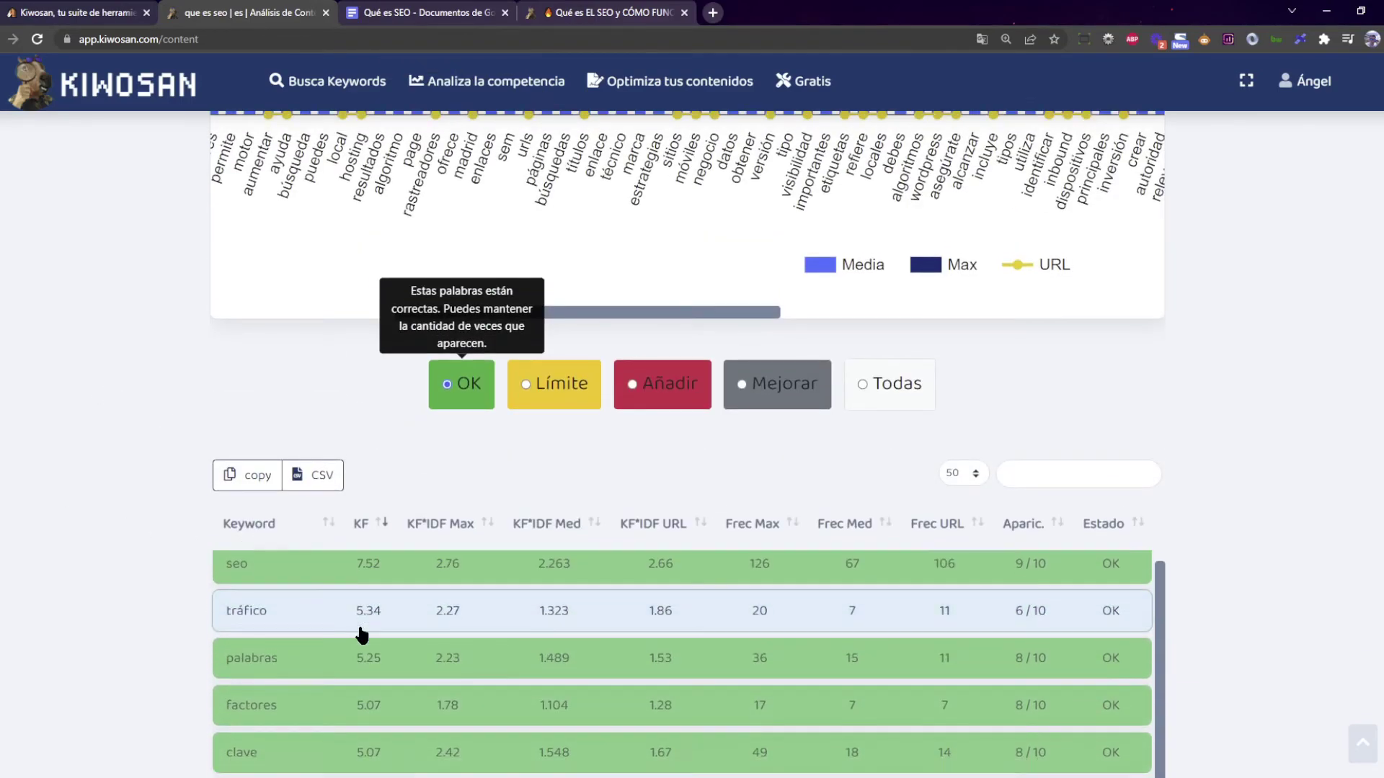
{"action": "scroll", "coordinate": [175, 594], "scroll_direction": "down", "scroll_amount": 1}
{"action": "left_click", "coordinate": [560, 319]}
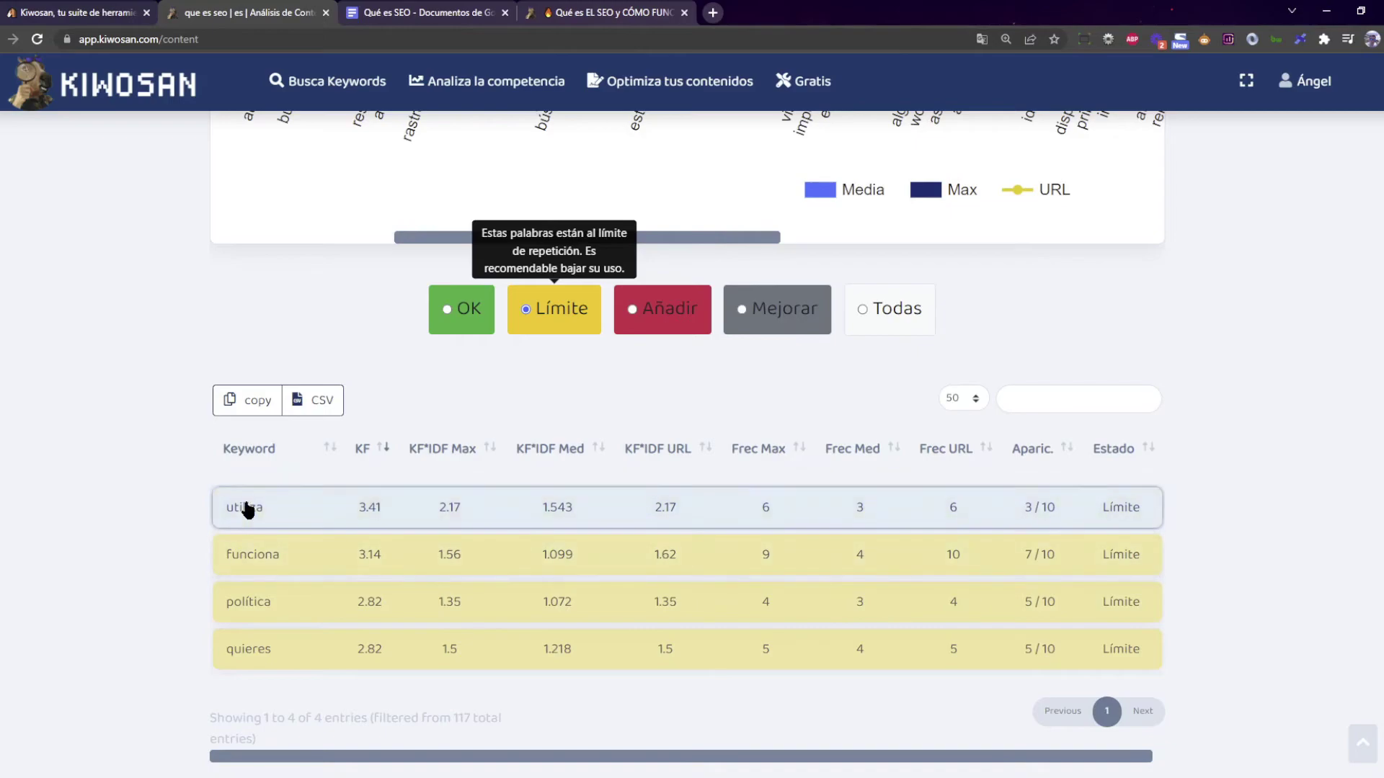
Filter the keyword table by Añadir and check the missing terms from "agencia" down to "visibilidad"
{"action": "left_click", "coordinate": [663, 309]}
{"action": "scroll", "coordinate": [131, 398], "scroll_direction": "down", "scroll_amount": 1}
{"action": "scroll", "coordinate": [132, 404], "scroll_direction": "down", "scroll_amount": 1}
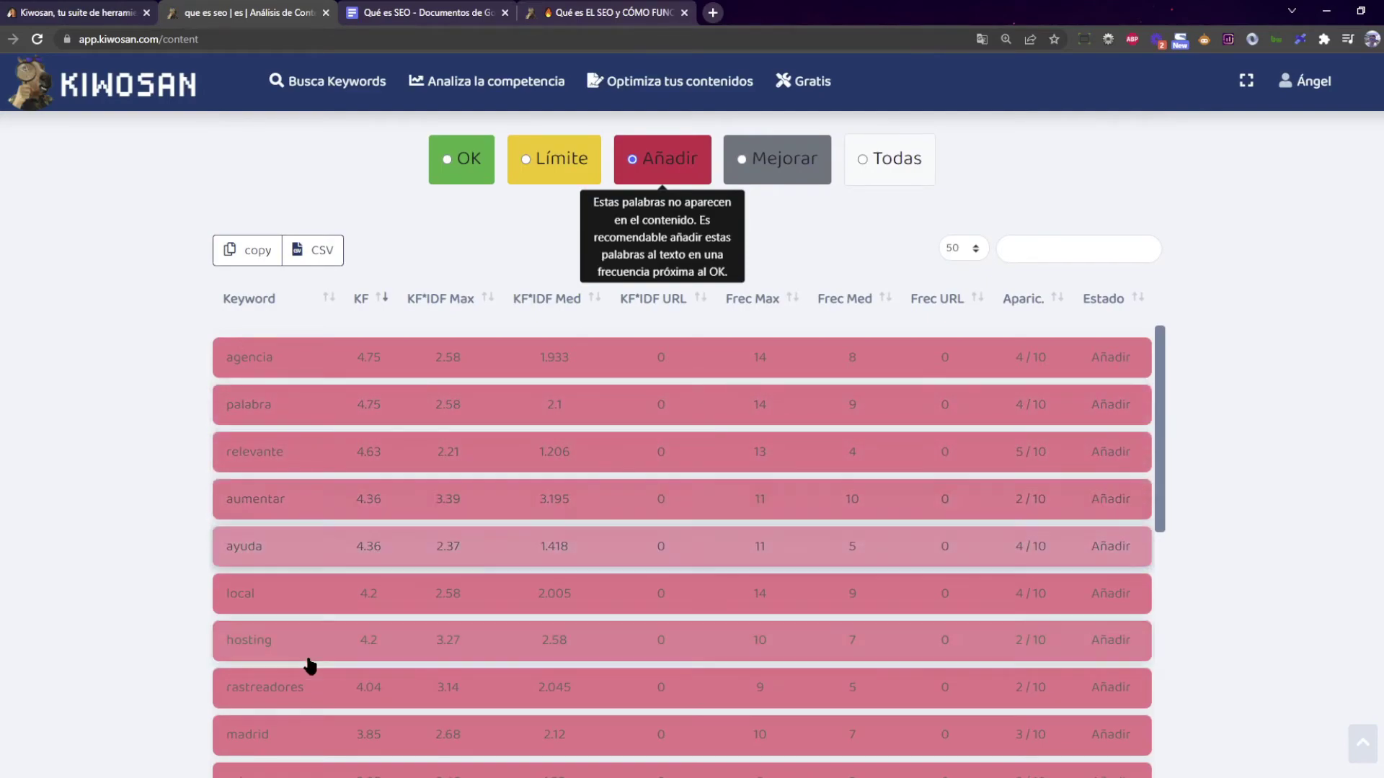
{"action": "scroll", "coordinate": [310, 649], "scroll_direction": "down", "scroll_amount": 2}
{"action": "scroll", "coordinate": [339, 619], "scroll_direction": "down", "scroll_amount": 4}
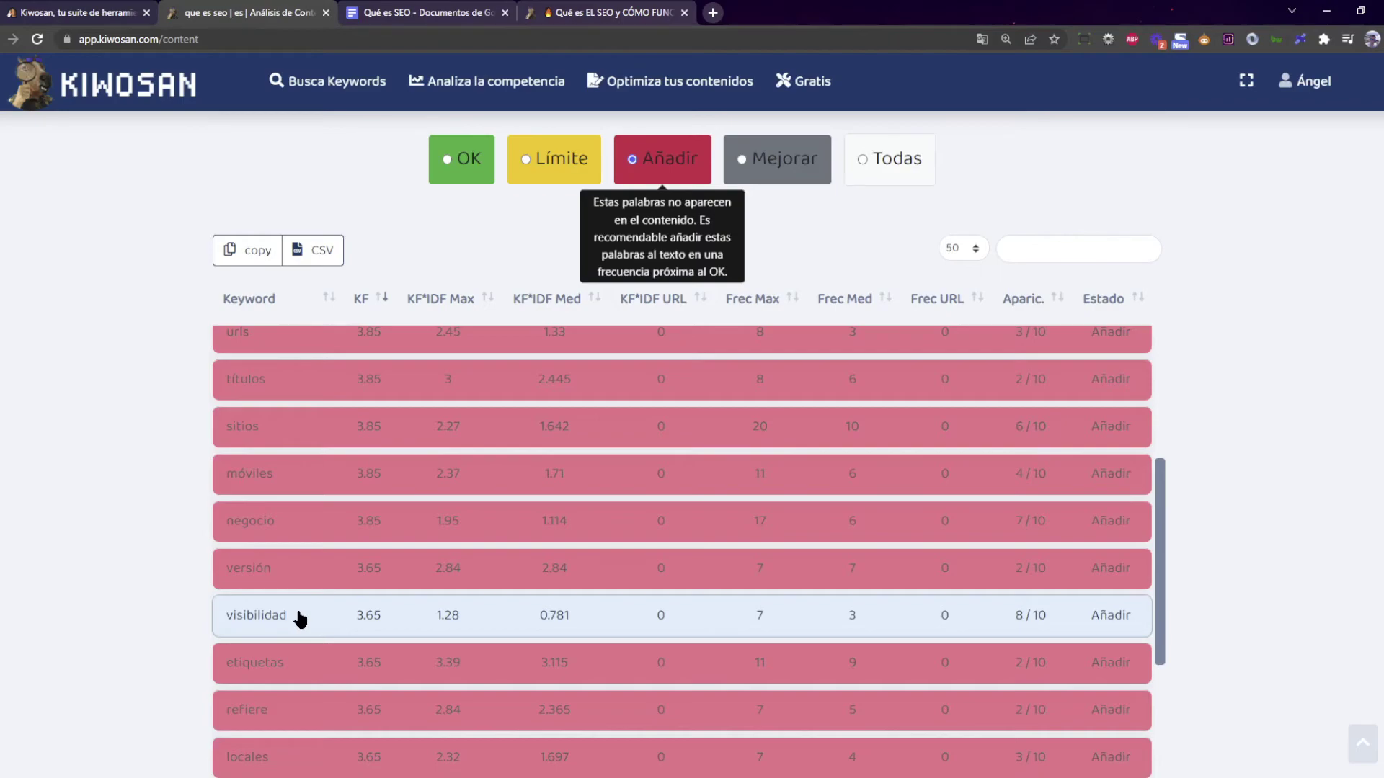
{"action": "scroll", "coordinate": [305, 615], "scroll_direction": "down", "scroll_amount": 1}
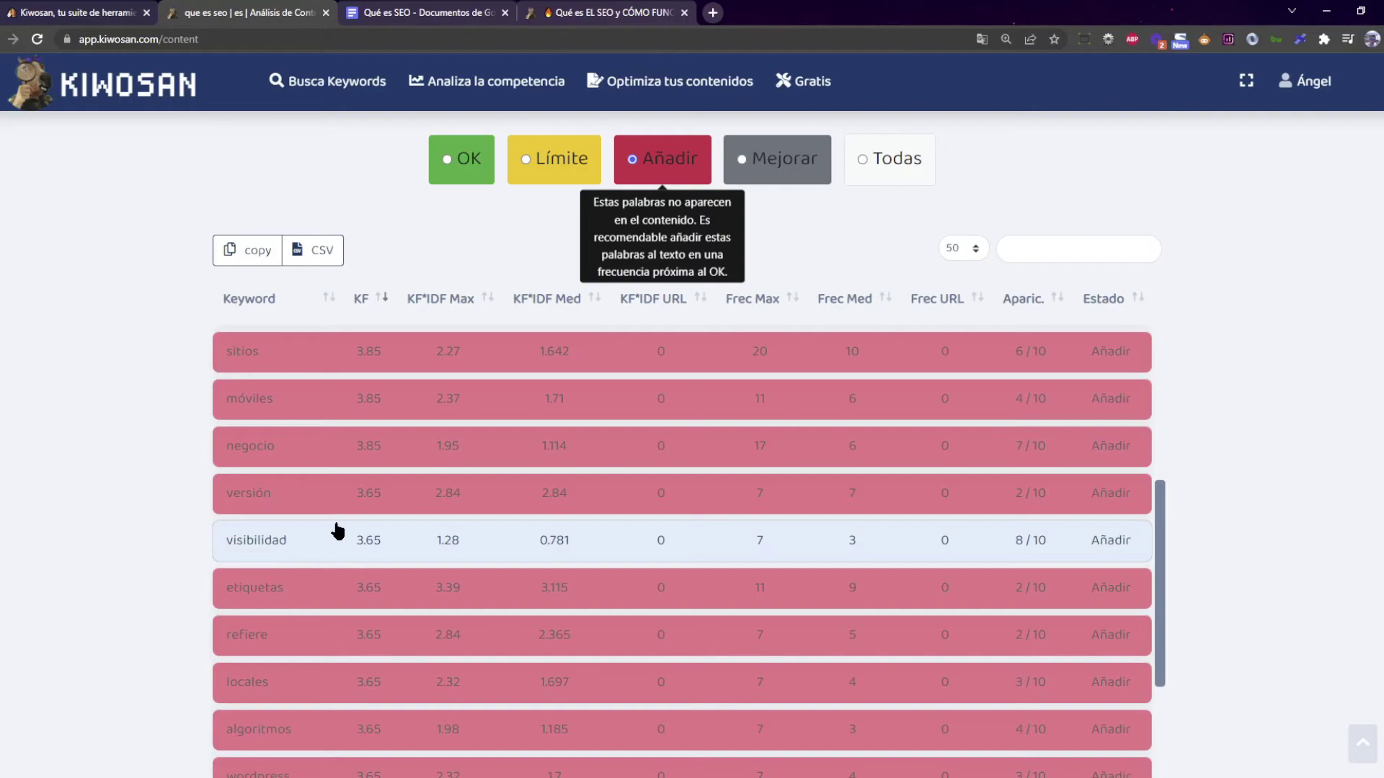
{"action": "left_click", "coordinate": [281, 534]}
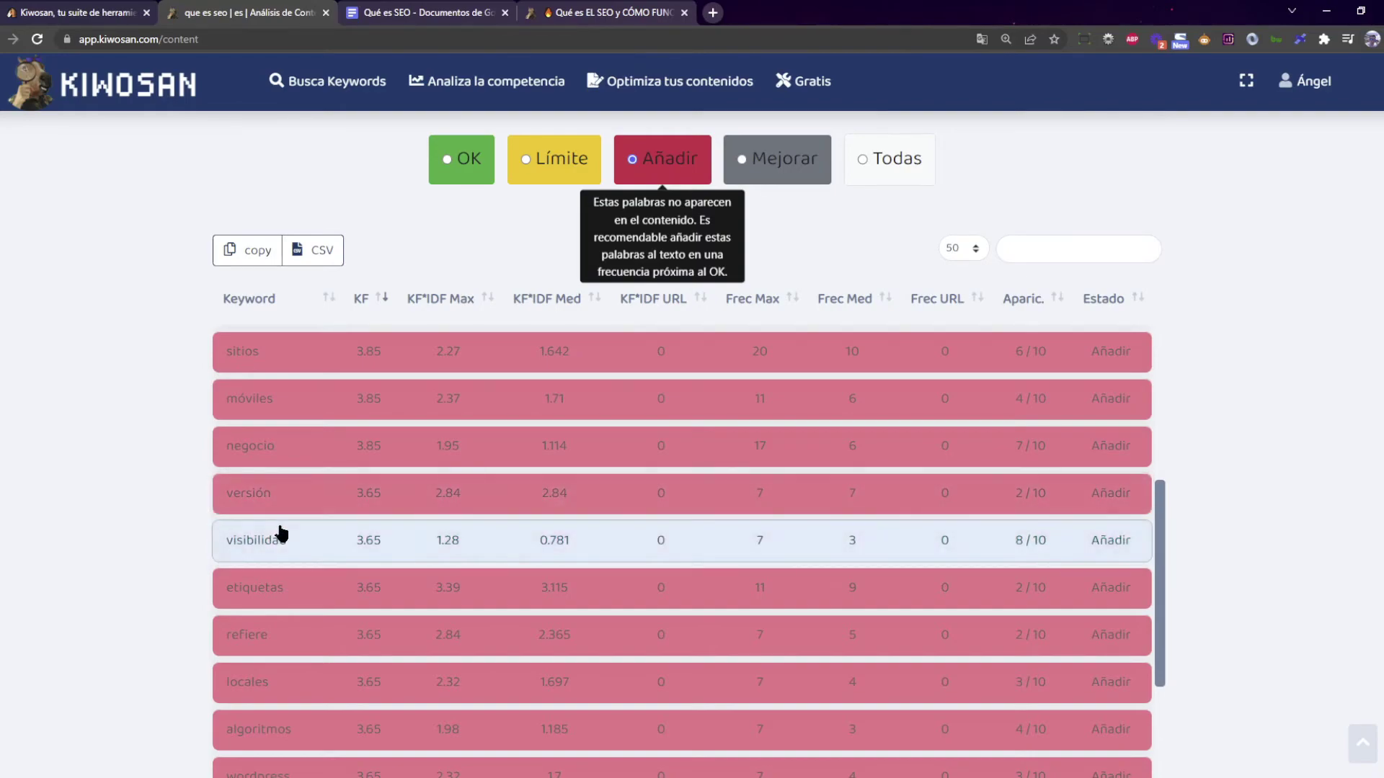
Examine the remaining Añadir keywords, such as "buscadores", "objetivo" and "visitas", for terms relevant to the article
{"action": "scroll", "coordinate": [281, 531], "scroll_direction": "down", "scroll_amount": 4}
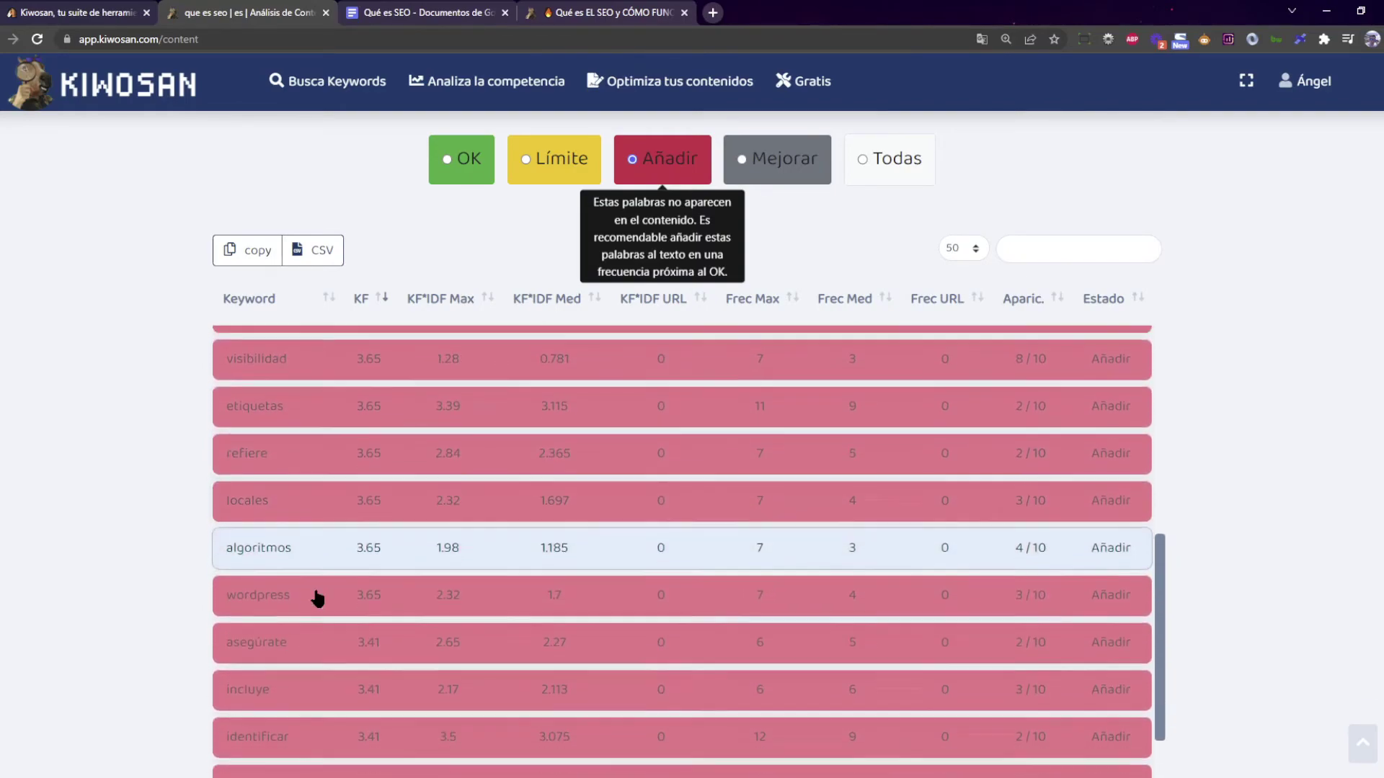
{"action": "scroll", "coordinate": [323, 503], "scroll_direction": "down", "scroll_amount": 2}
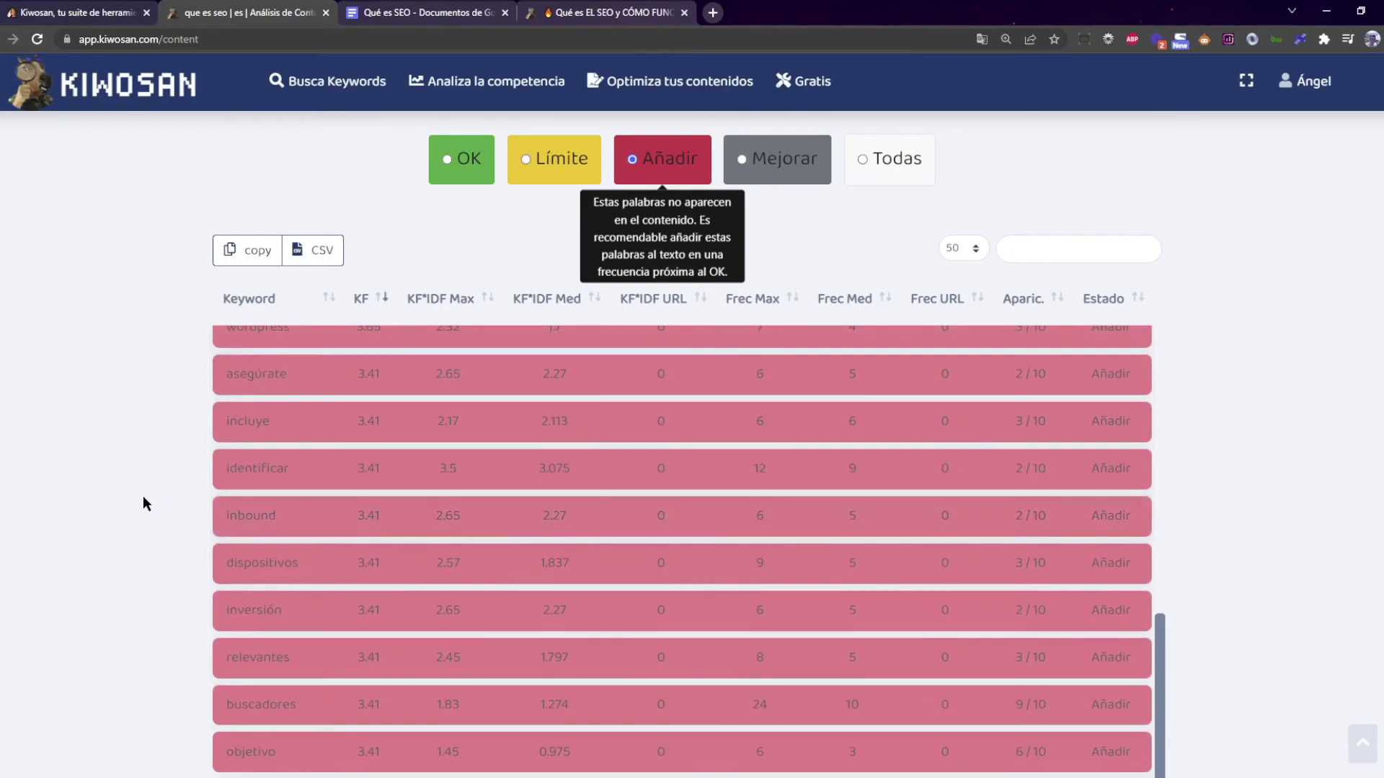
{"action": "scroll", "coordinate": [143, 497], "scroll_direction": "down", "scroll_amount": 2}
{"action": "scroll", "coordinate": [289, 507], "scroll_direction": "down", "scroll_amount": 2}
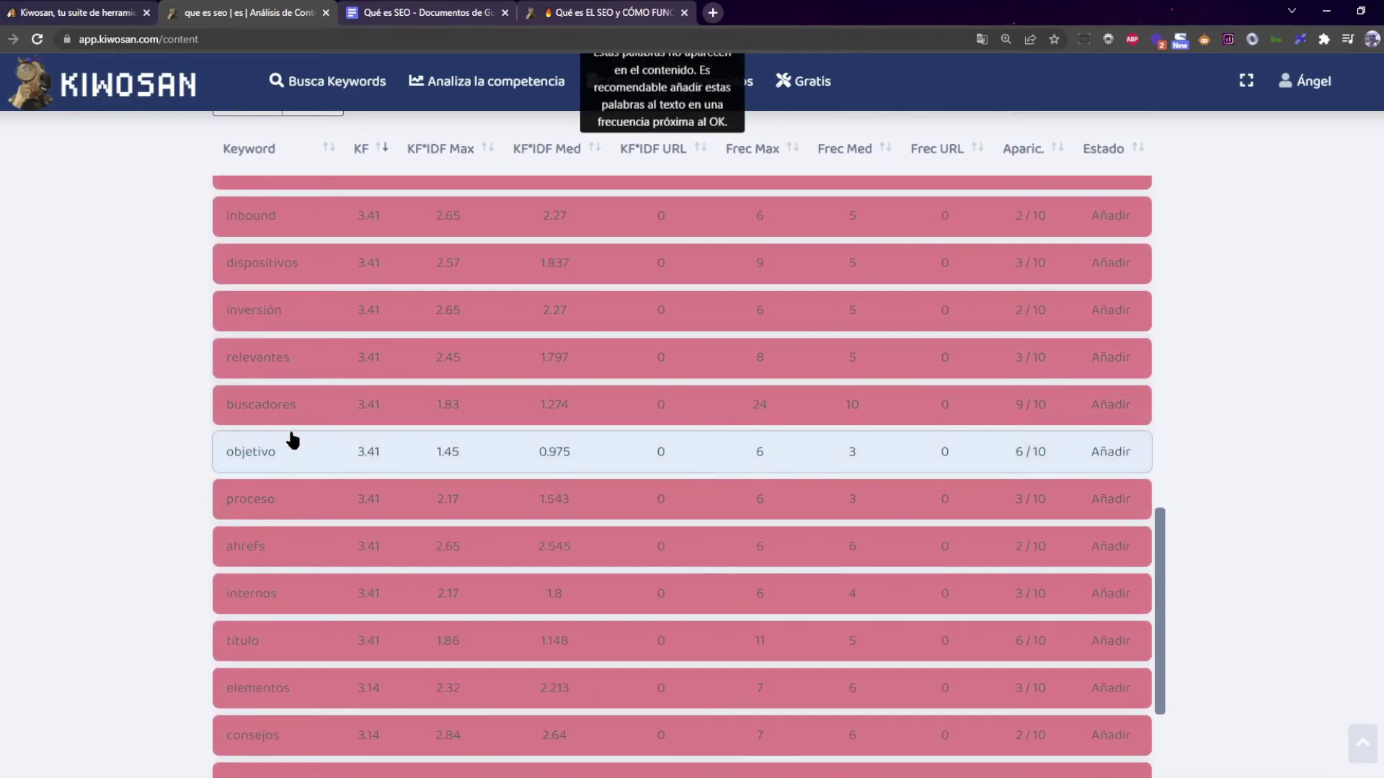
{"action": "scroll", "coordinate": [129, 430], "scroll_direction": "down", "scroll_amount": 2}
{"action": "scroll", "coordinate": [306, 451], "scroll_direction": "down", "scroll_amount": 2}
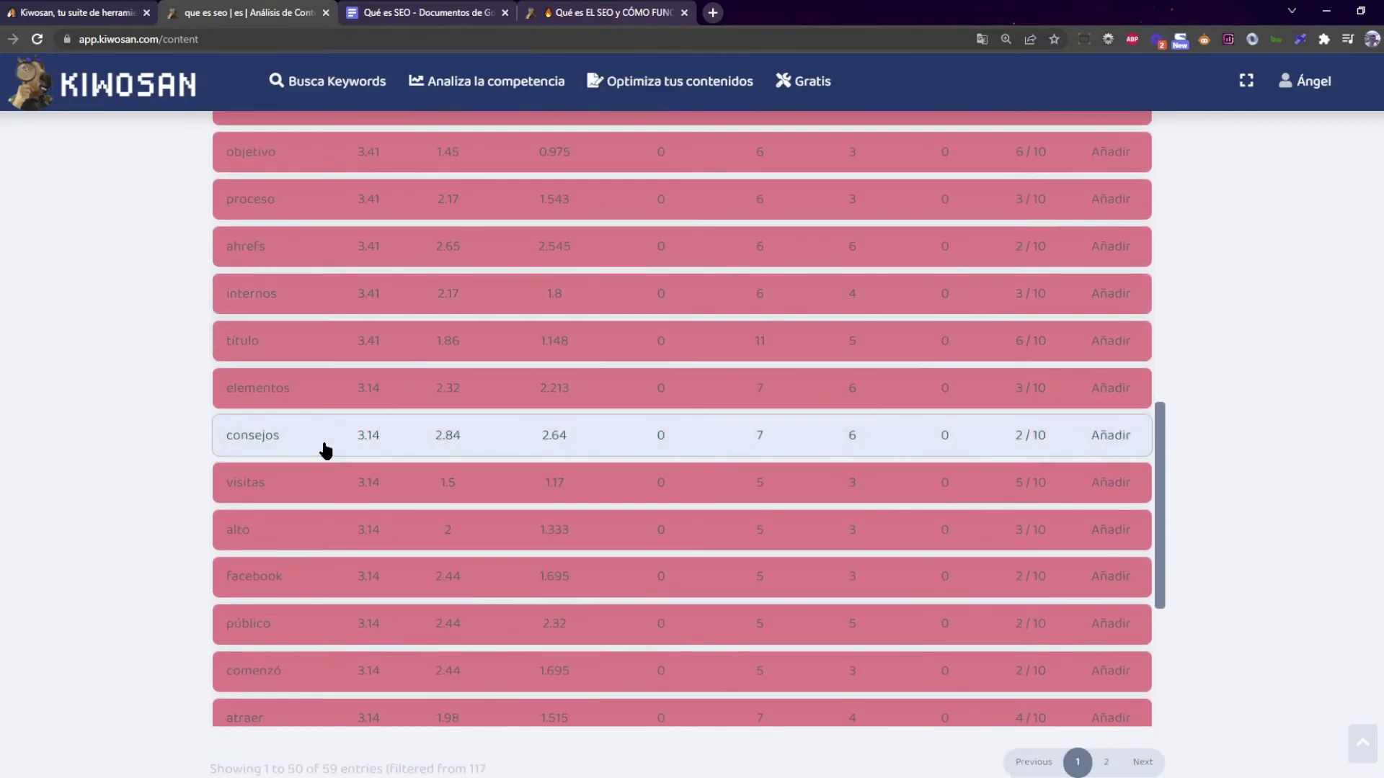
{"action": "scroll", "coordinate": [346, 422], "scroll_direction": "down", "scroll_amount": 1}
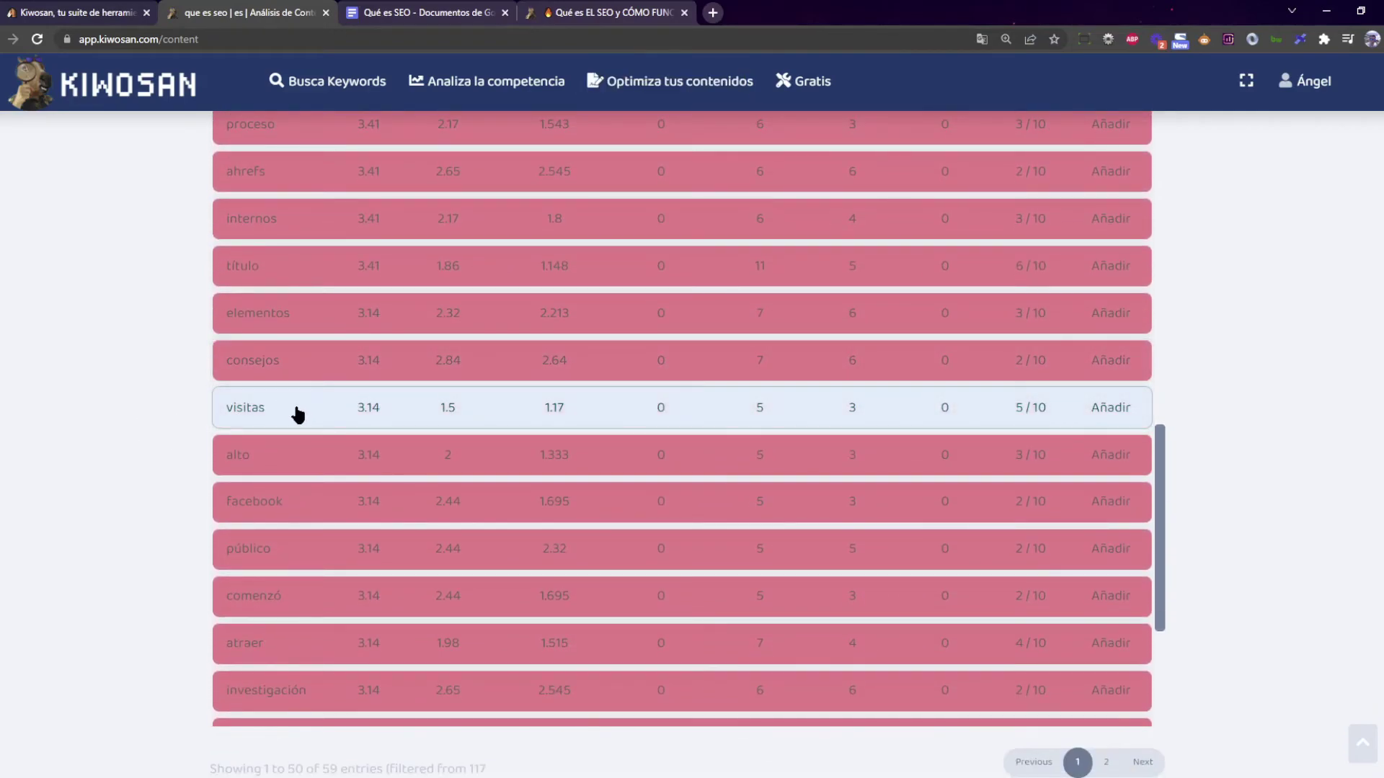
{"action": "scroll", "coordinate": [338, 421], "scroll_direction": "up", "scroll_amount": 3}
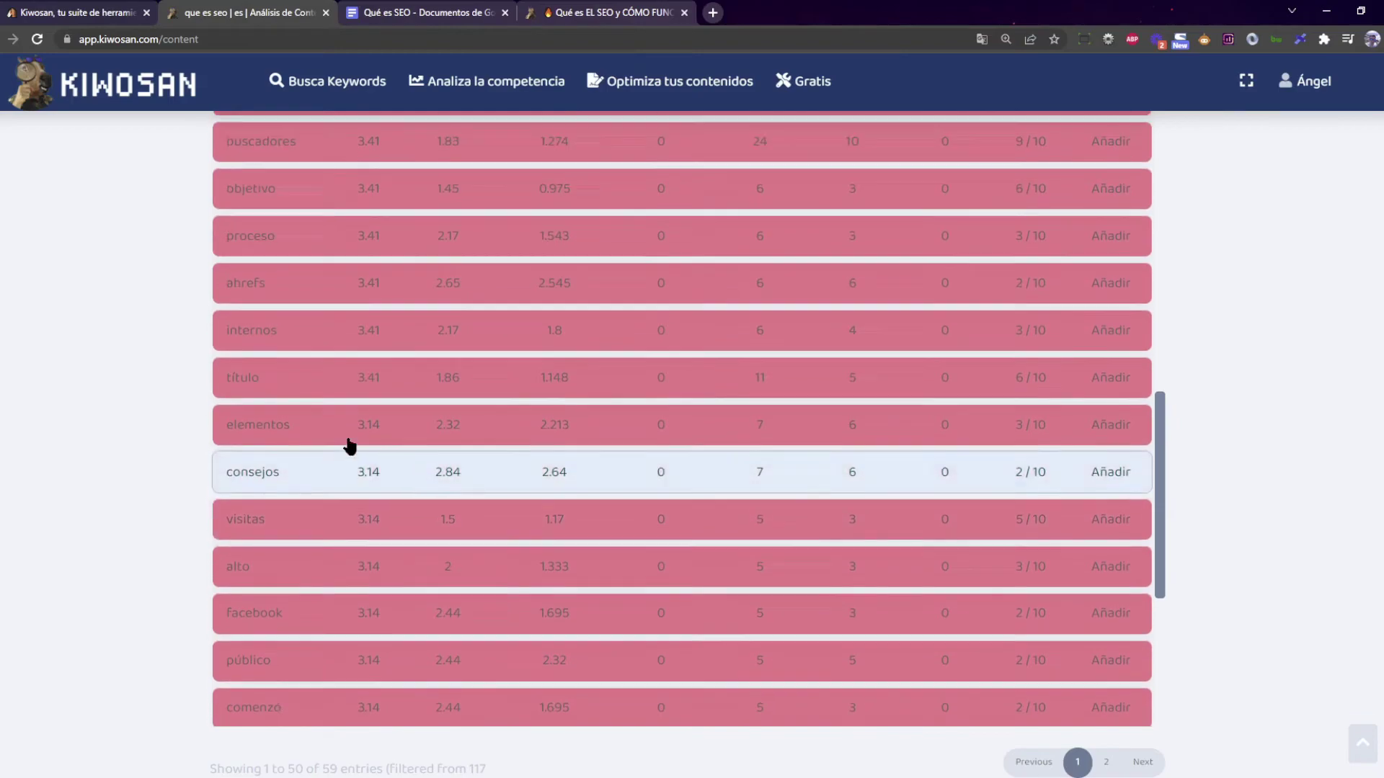
{"action": "scroll", "coordinate": [324, 540], "scroll_direction": "down", "scroll_amount": 1}
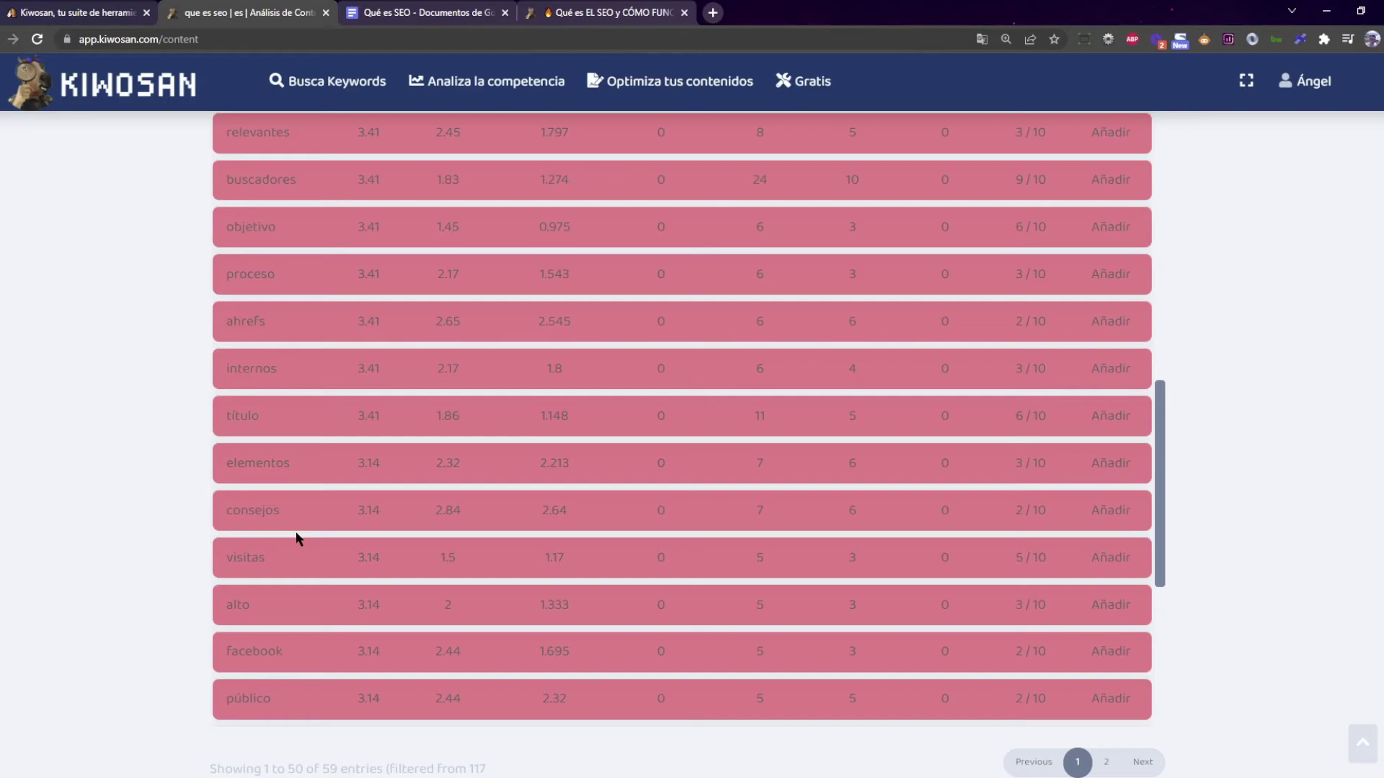
{"action": "scroll", "coordinate": [497, 525], "scroll_direction": "down", "scroll_amount": 3}
{"action": "scroll", "coordinate": [547, 488], "scroll_direction": "up", "scroll_amount": 4}
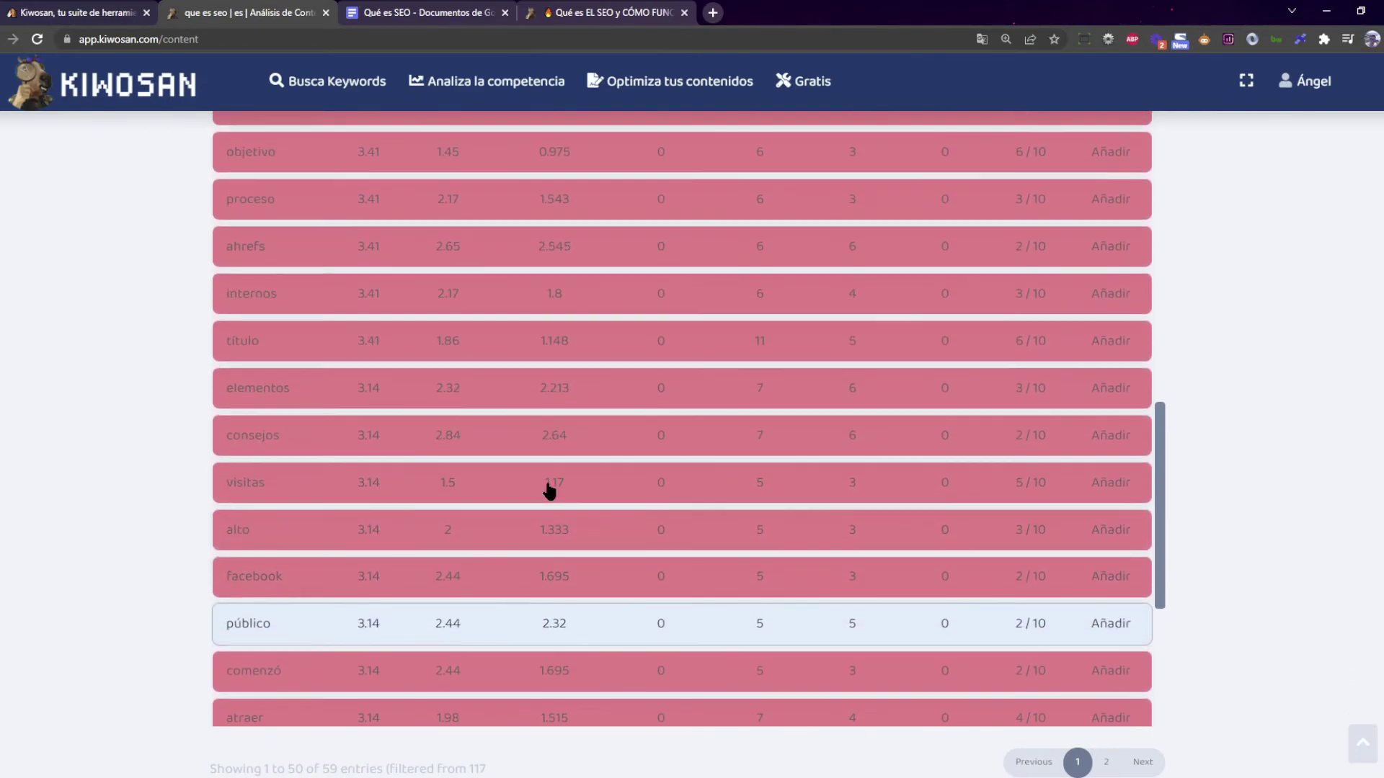
{"action": "scroll", "coordinate": [553, 489], "scroll_direction": "up", "scroll_amount": 8}
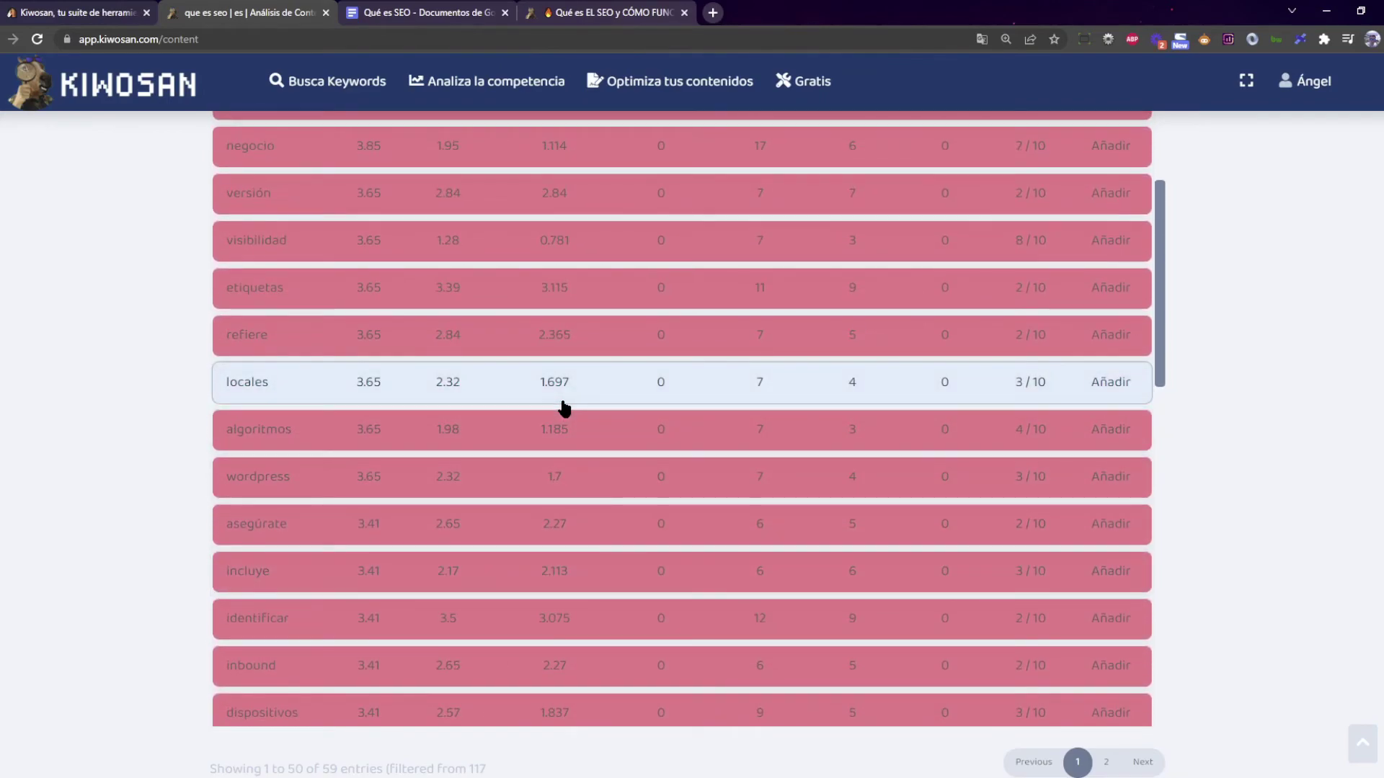
{"action": "scroll", "coordinate": [587, 408], "scroll_direction": "up", "scroll_amount": 15}
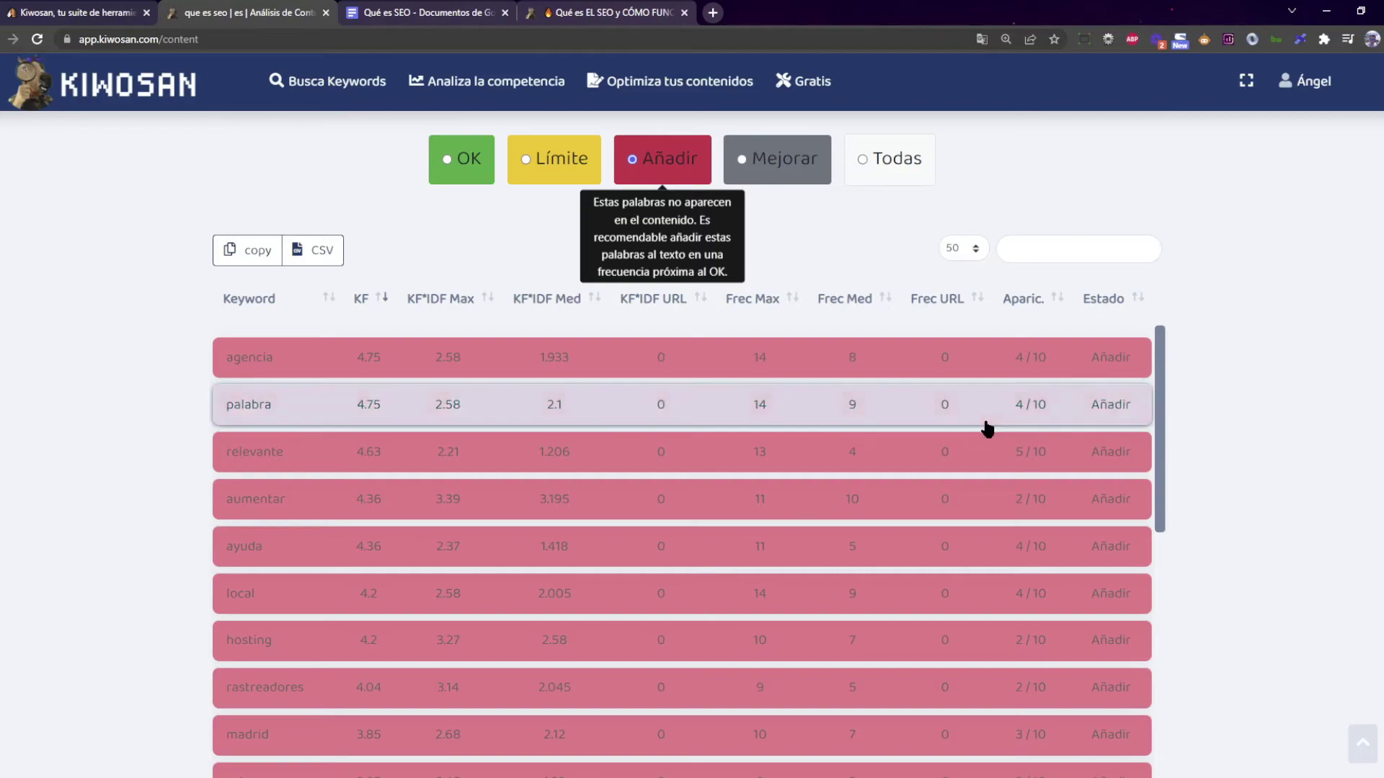
Filter the keyword table by Mejorar and compare the Frec Med and Frec URL columns for the first keywords
{"action": "scroll", "coordinate": [986, 425], "scroll_direction": "up", "scroll_amount": 2}
{"action": "left_click", "coordinate": [800, 312]}
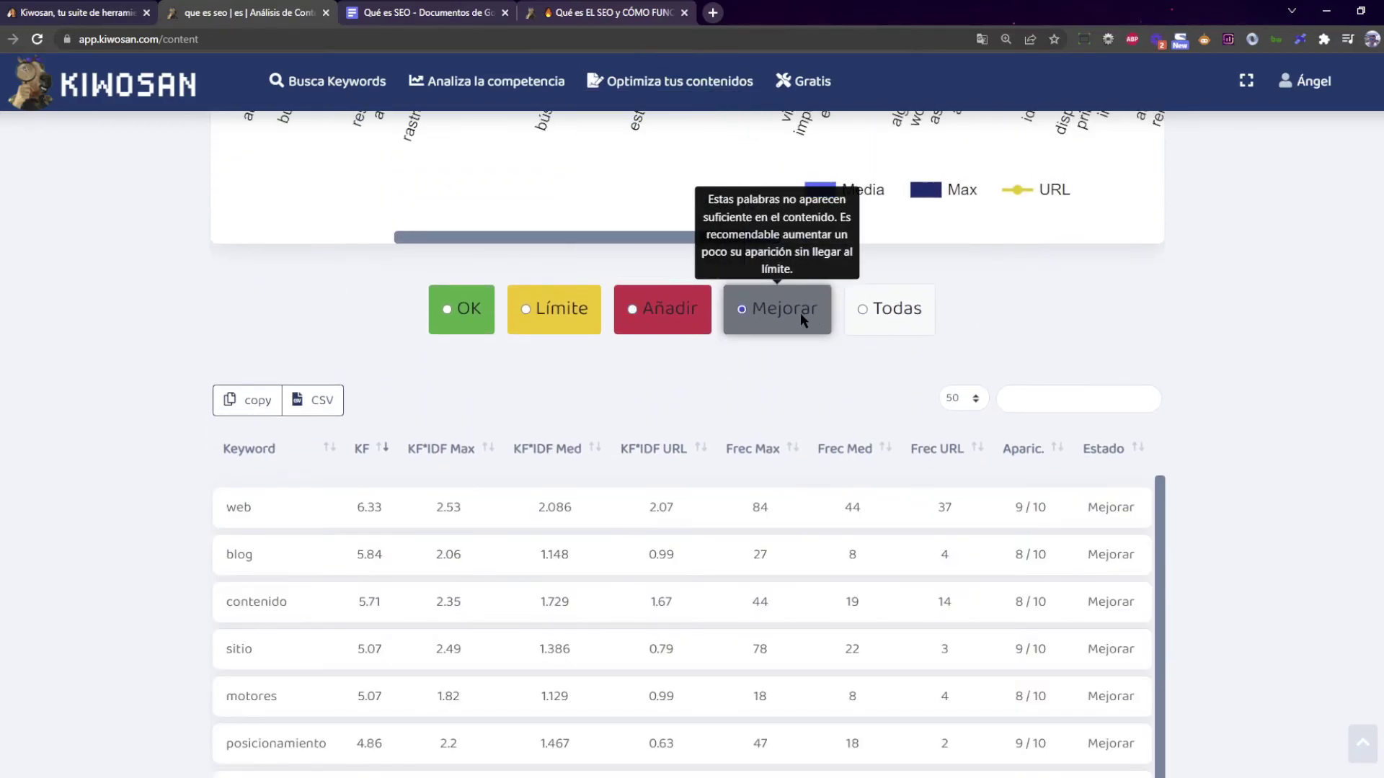
{"action": "scroll", "coordinate": [100, 400], "scroll_direction": "down", "scroll_amount": 2}
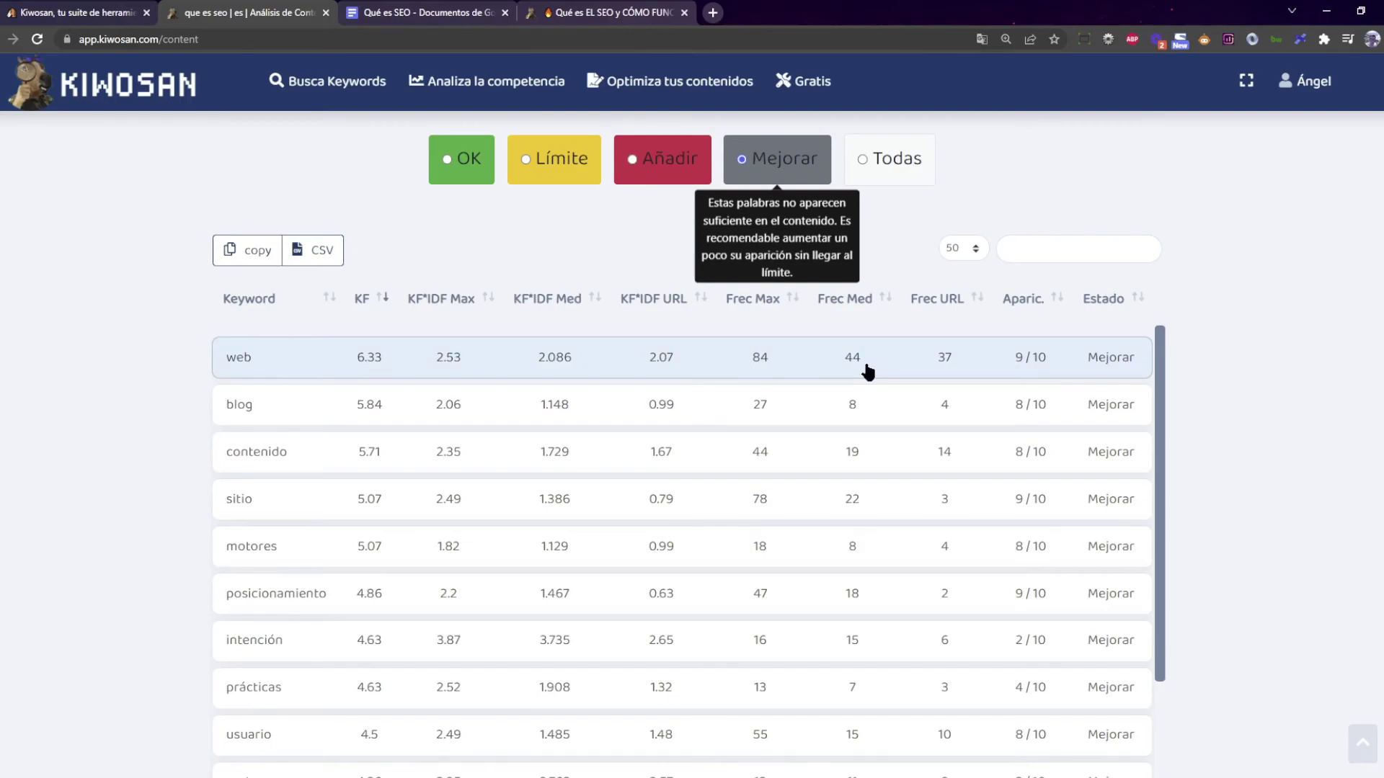
{"action": "mouse_move", "coordinate": [941, 305]}
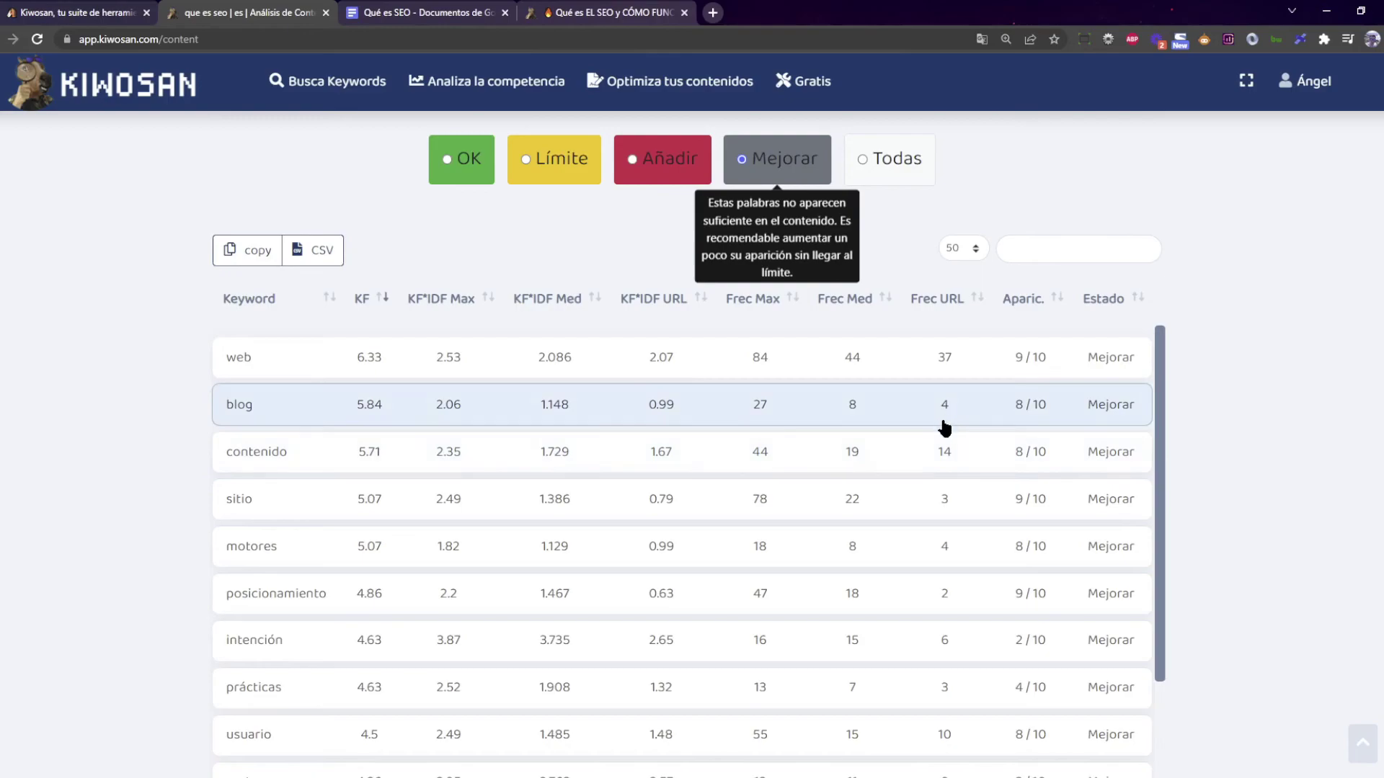
{"action": "scroll", "coordinate": [988, 426], "scroll_direction": "down", "scroll_amount": 1}
{"action": "scroll", "coordinate": [732, 448], "scroll_direction": "up", "scroll_amount": 1}
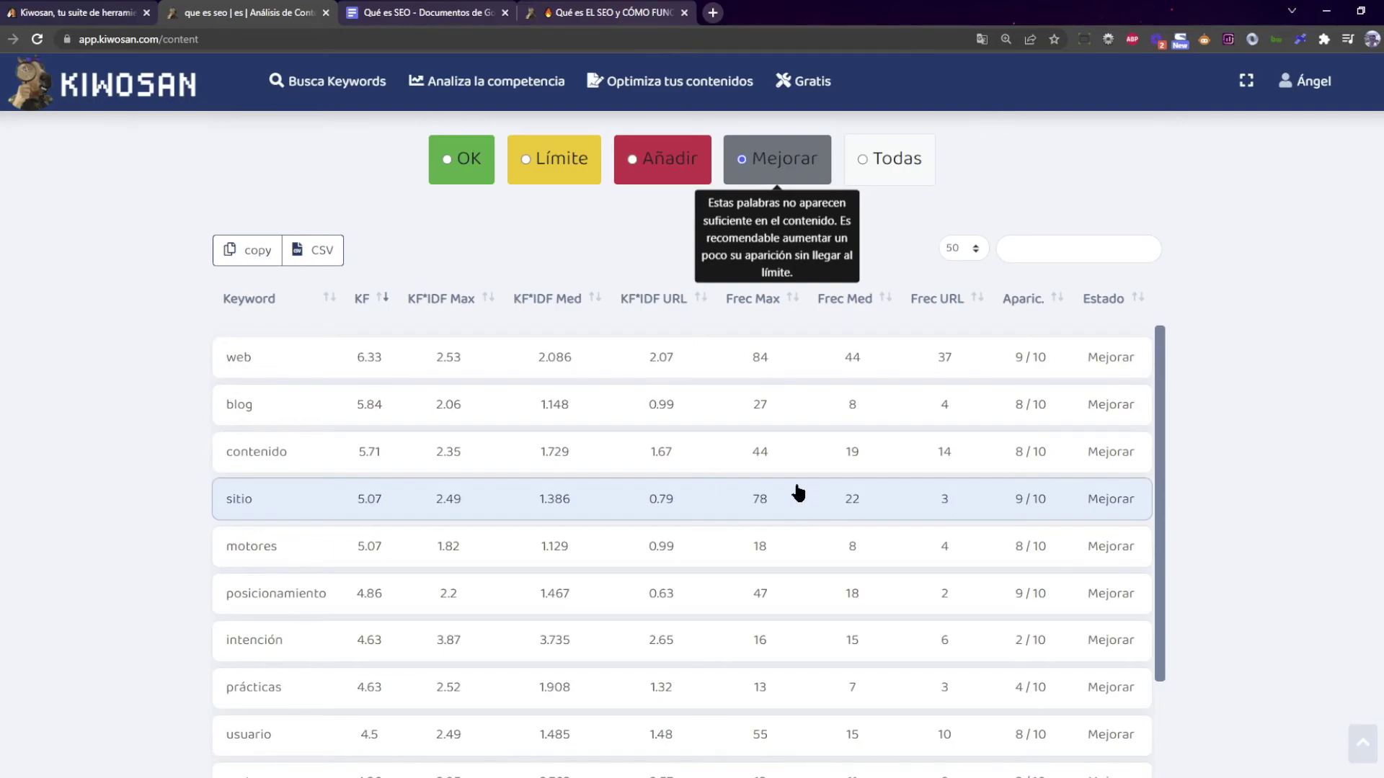
Compare the average and URL frequencies of the further Mejorar keywords, from "sitio" and "posicionamiento" to the end of the list
{"action": "scroll", "coordinate": [878, 498], "scroll_direction": "down", "scroll_amount": 1}
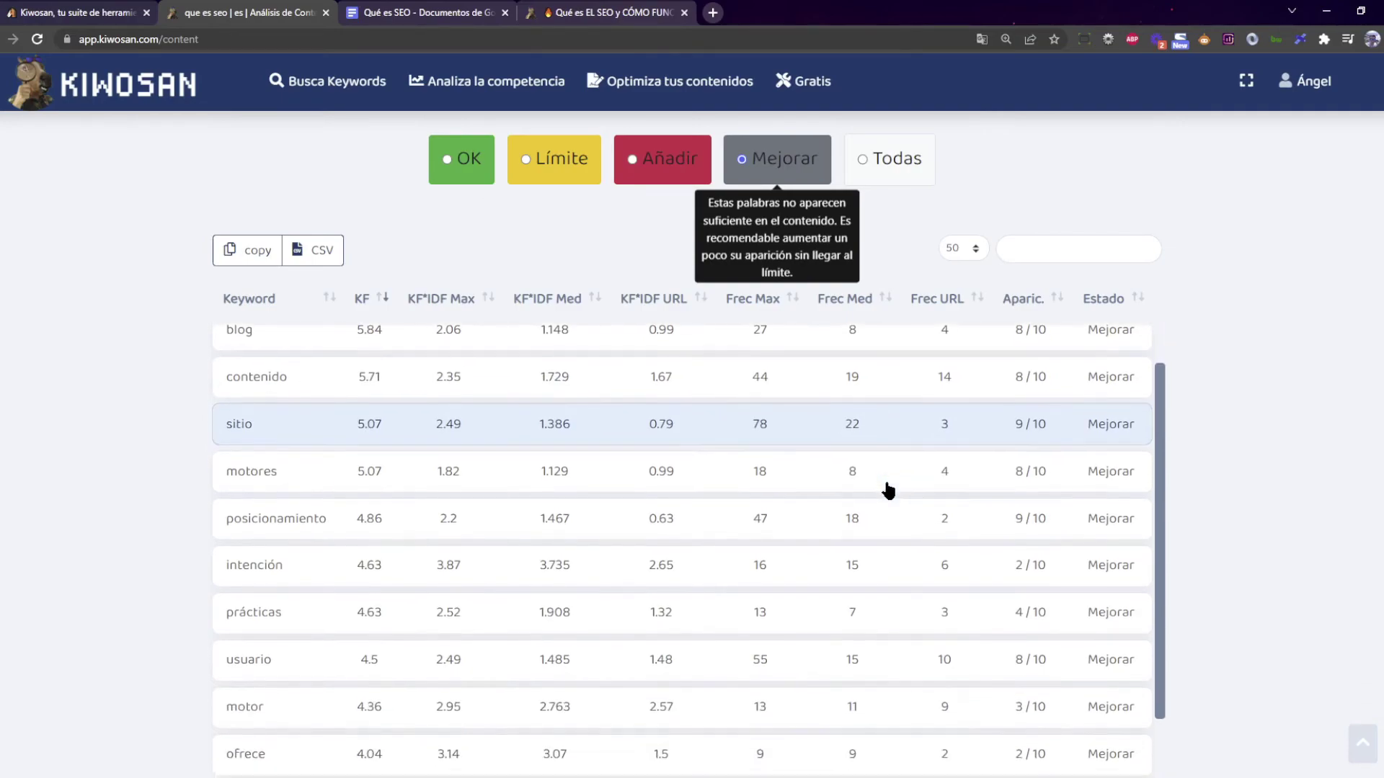
{"action": "scroll", "coordinate": [874, 484], "scroll_direction": "down", "scroll_amount": 1}
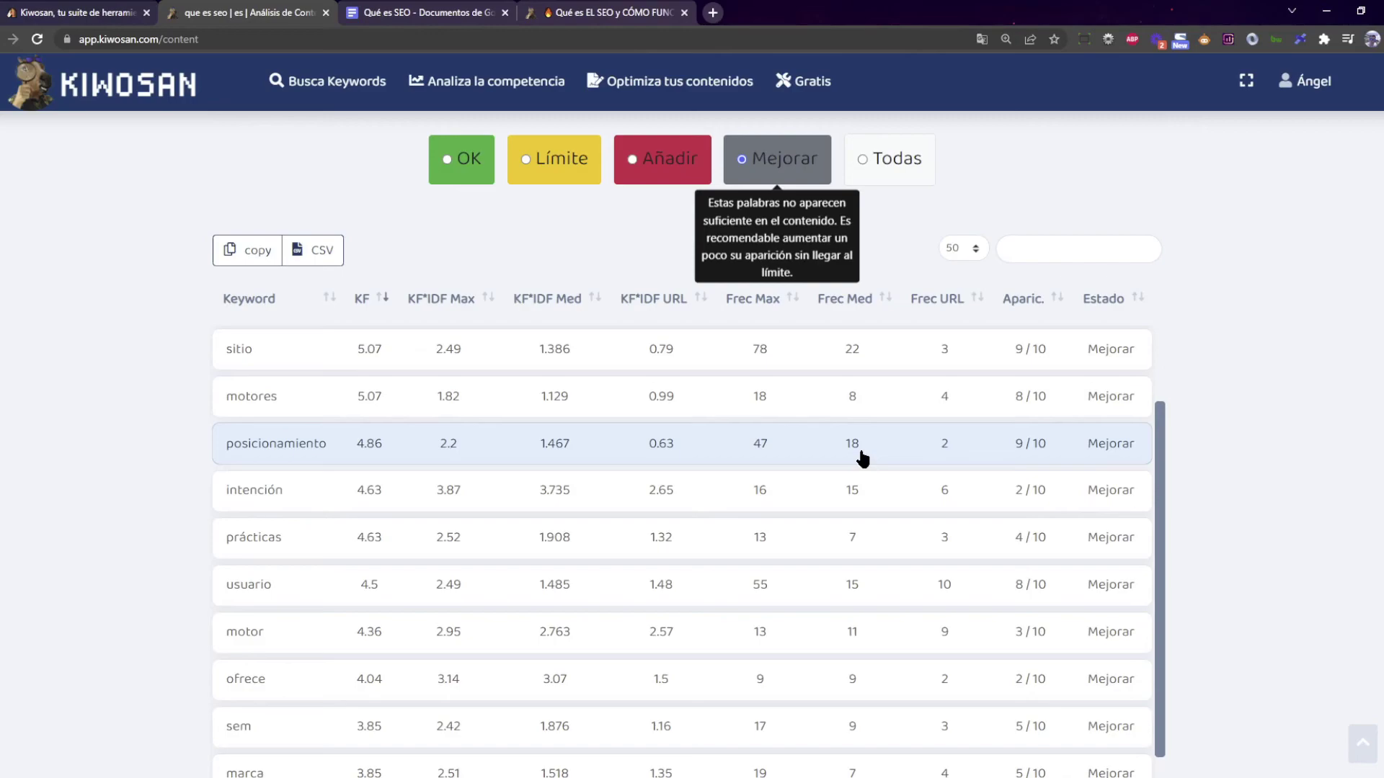
{"action": "scroll", "coordinate": [901, 445], "scroll_direction": "down", "scroll_amount": 3}
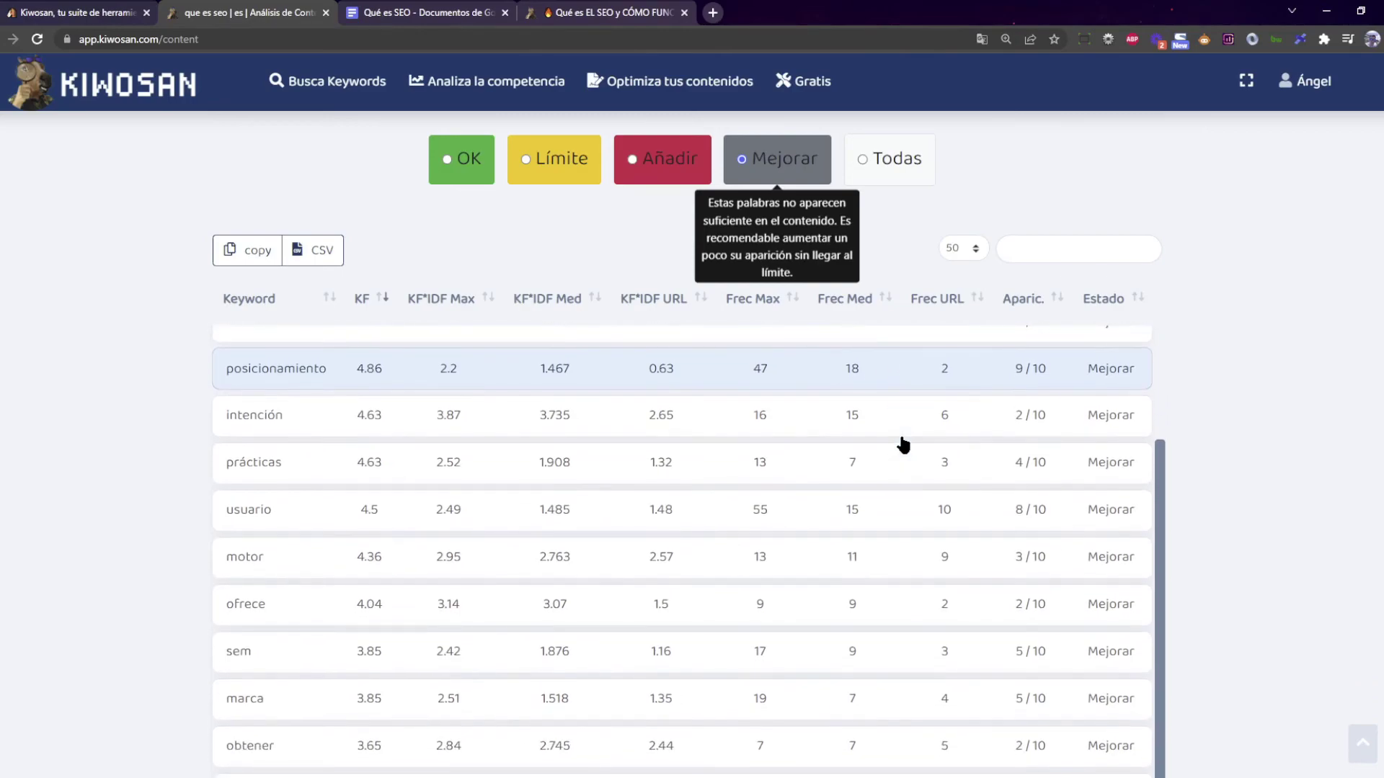
{"action": "scroll", "coordinate": [901, 445], "scroll_direction": "up", "scroll_amount": 3}
{"action": "scroll", "coordinate": [901, 451], "scroll_direction": "down", "scroll_amount": 7}
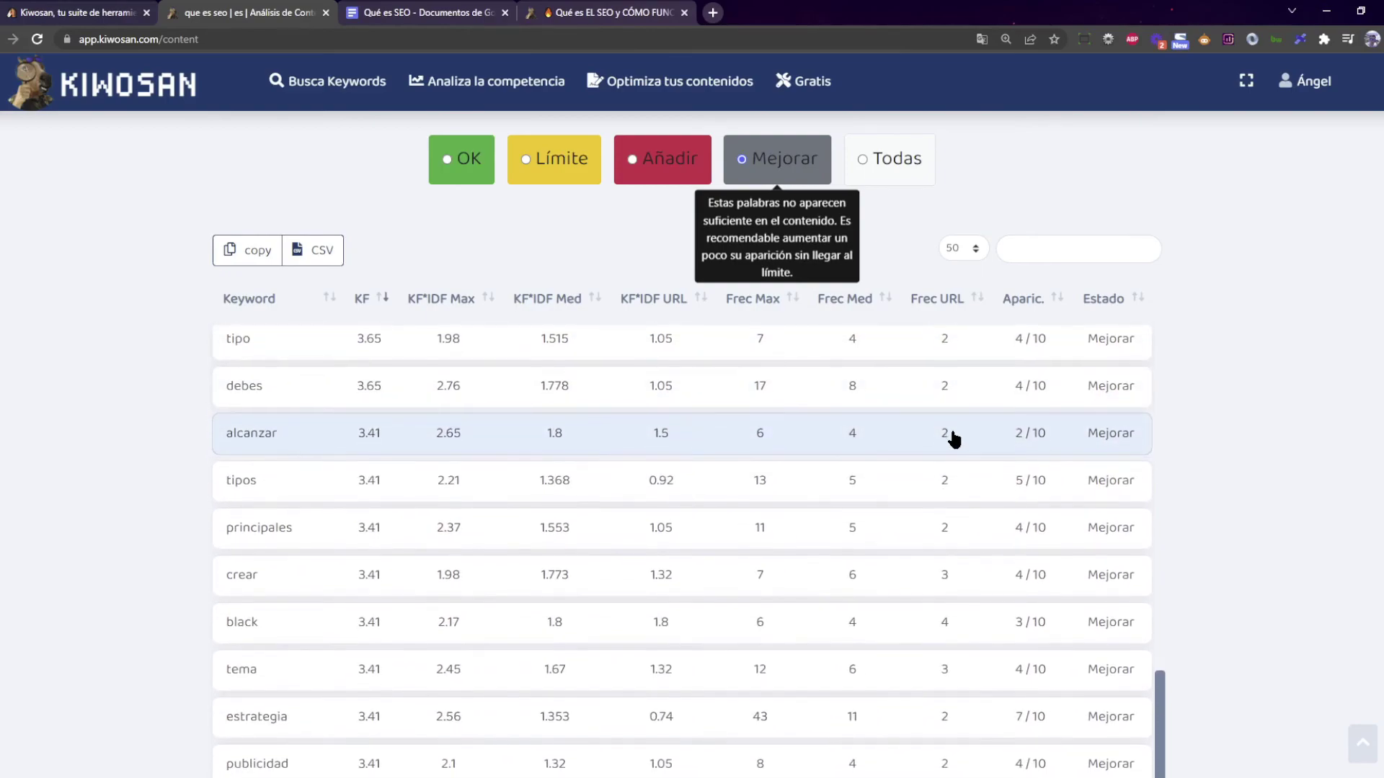
{"action": "scroll", "coordinate": [951, 452], "scroll_direction": "down", "scroll_amount": 3}
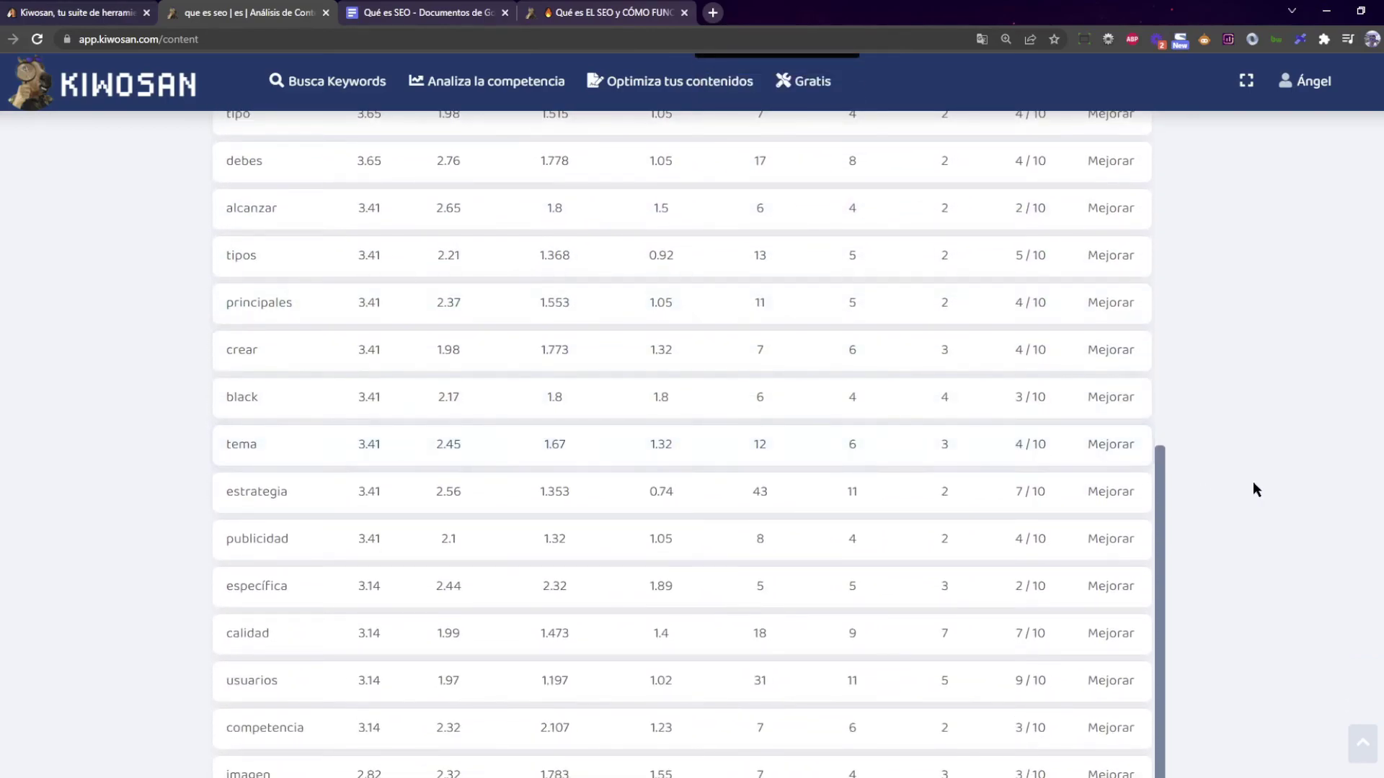
{"action": "scroll", "coordinate": [1252, 483], "scroll_direction": "down", "scroll_amount": 3}
{"action": "scroll", "coordinate": [1208, 476], "scroll_direction": "up", "scroll_amount": 5}
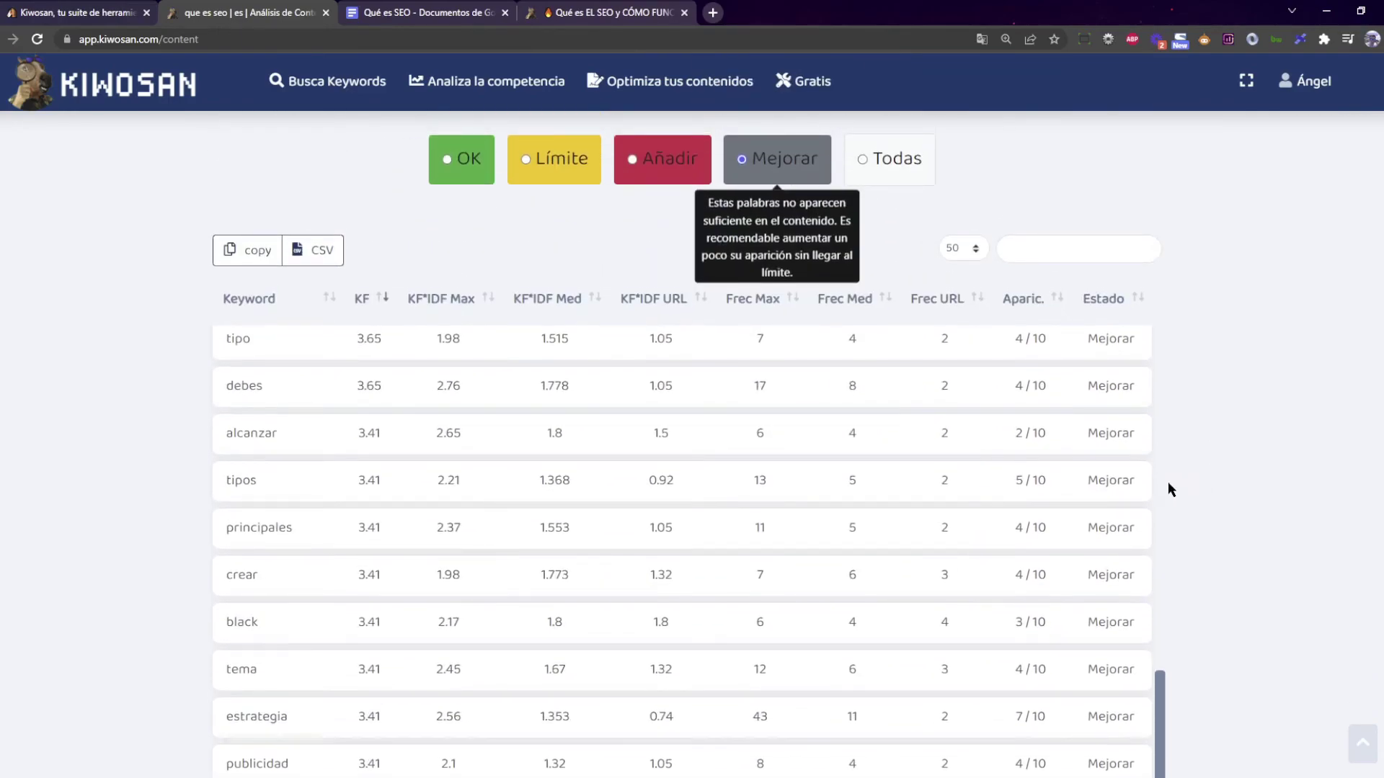
Review the last Mejorar keywords, from "tipo" to "imagen", comparing their average and URL frequencies
{"action": "scroll", "coordinate": [1170, 477], "scroll_direction": "up", "scroll_amount": 2}
{"action": "scroll", "coordinate": [1231, 508], "scroll_direction": "down", "scroll_amount": 2}
{"action": "scroll", "coordinate": [1196, 501], "scroll_direction": "down", "scroll_amount": 7}
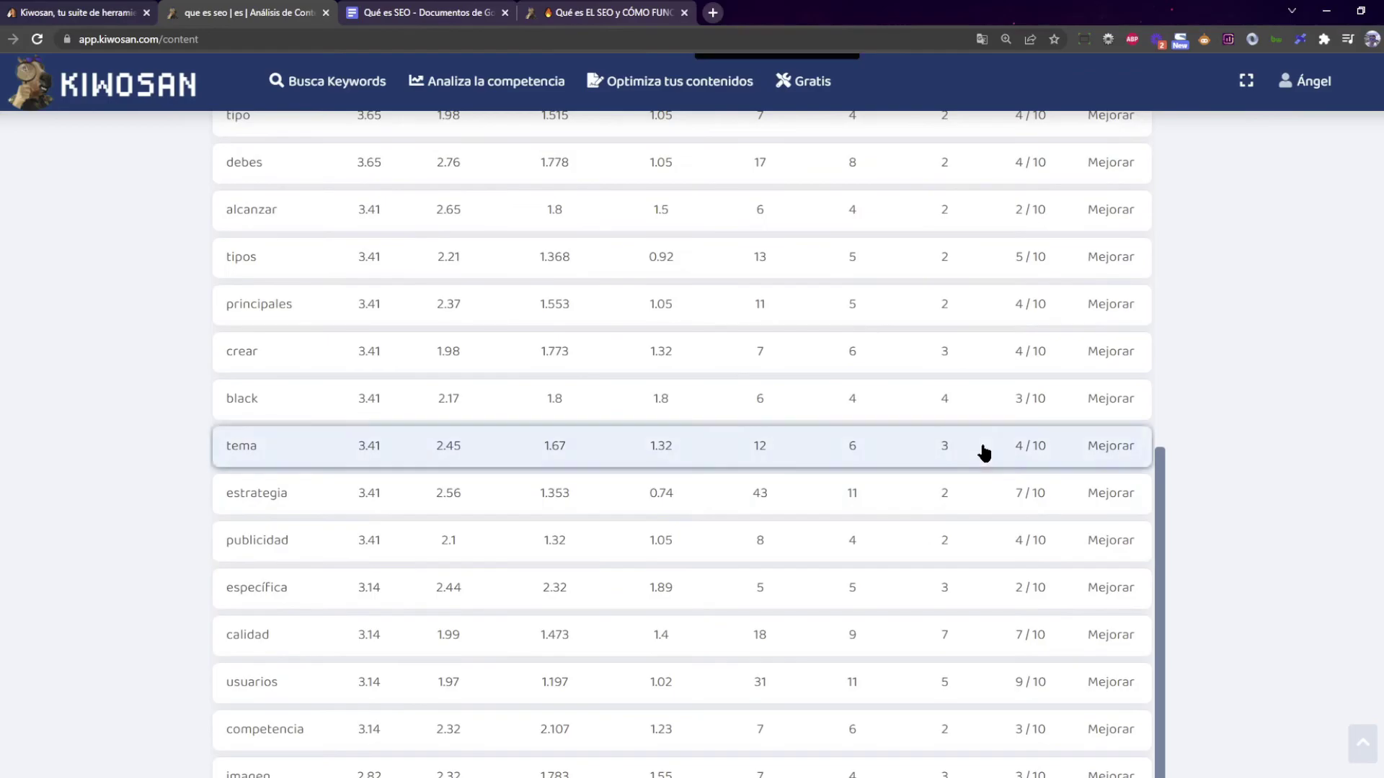
{"action": "scroll", "coordinate": [1232, 494], "scroll_direction": "up", "scroll_amount": 3}
{"action": "scroll", "coordinate": [1232, 494], "scroll_direction": "down", "scroll_amount": 4}
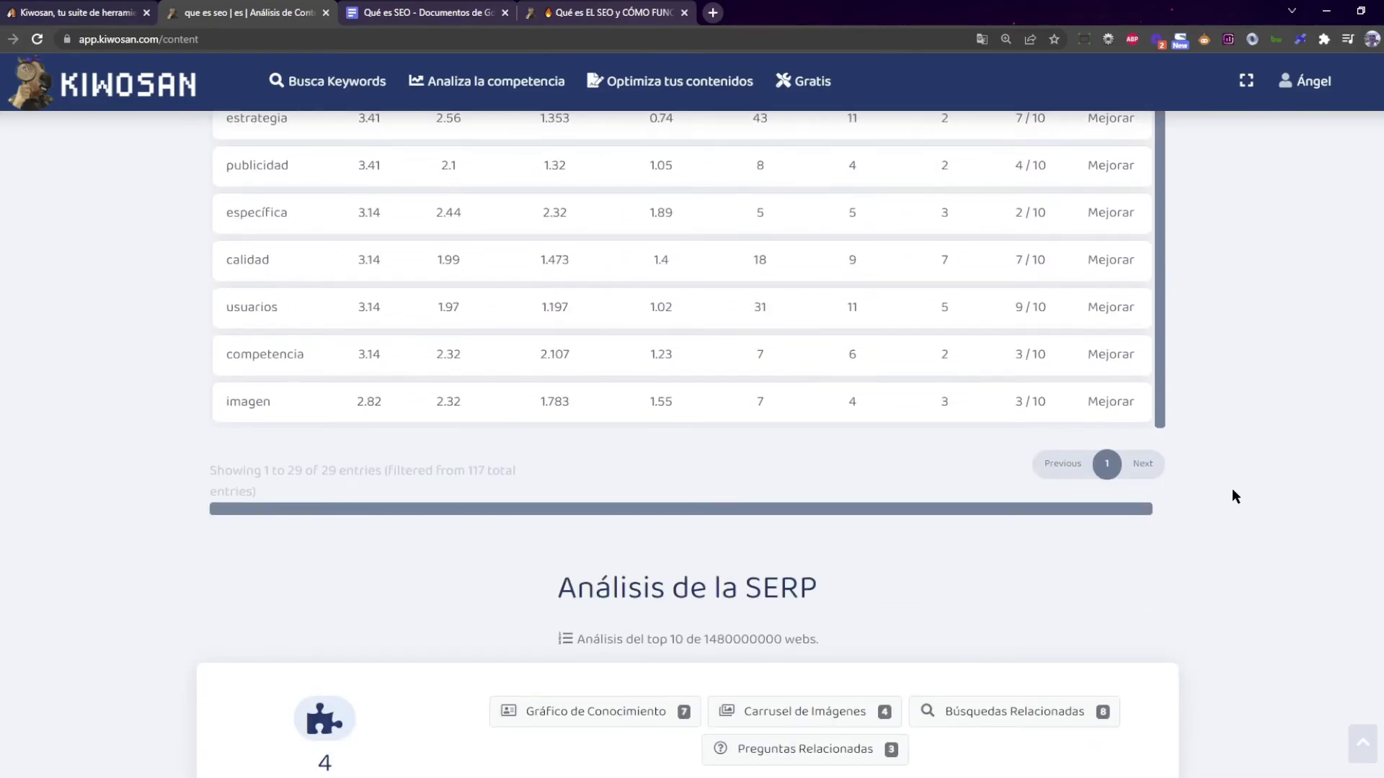
Show the two-word keyword analysis (Palabras x2) and examine its chart and the first rows of its table
{"action": "scroll", "coordinate": [1233, 493], "scroll_direction": "up", "scroll_amount": 10}
{"action": "scroll", "coordinate": [1232, 490], "scroll_direction": "up", "scroll_amount": 10}
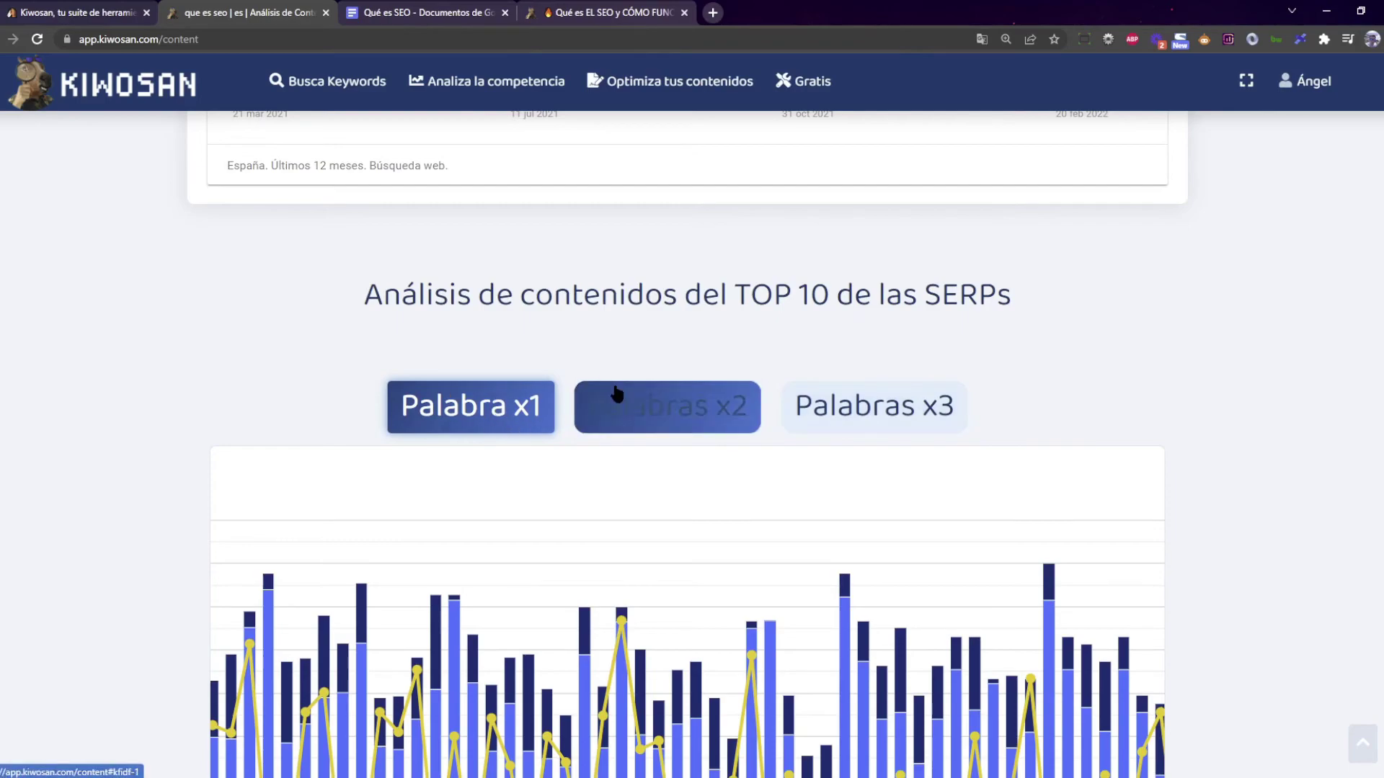
{"action": "left_click", "coordinate": [641, 405]}
{"action": "scroll", "coordinate": [128, 420], "scroll_direction": "down", "scroll_amount": 2}
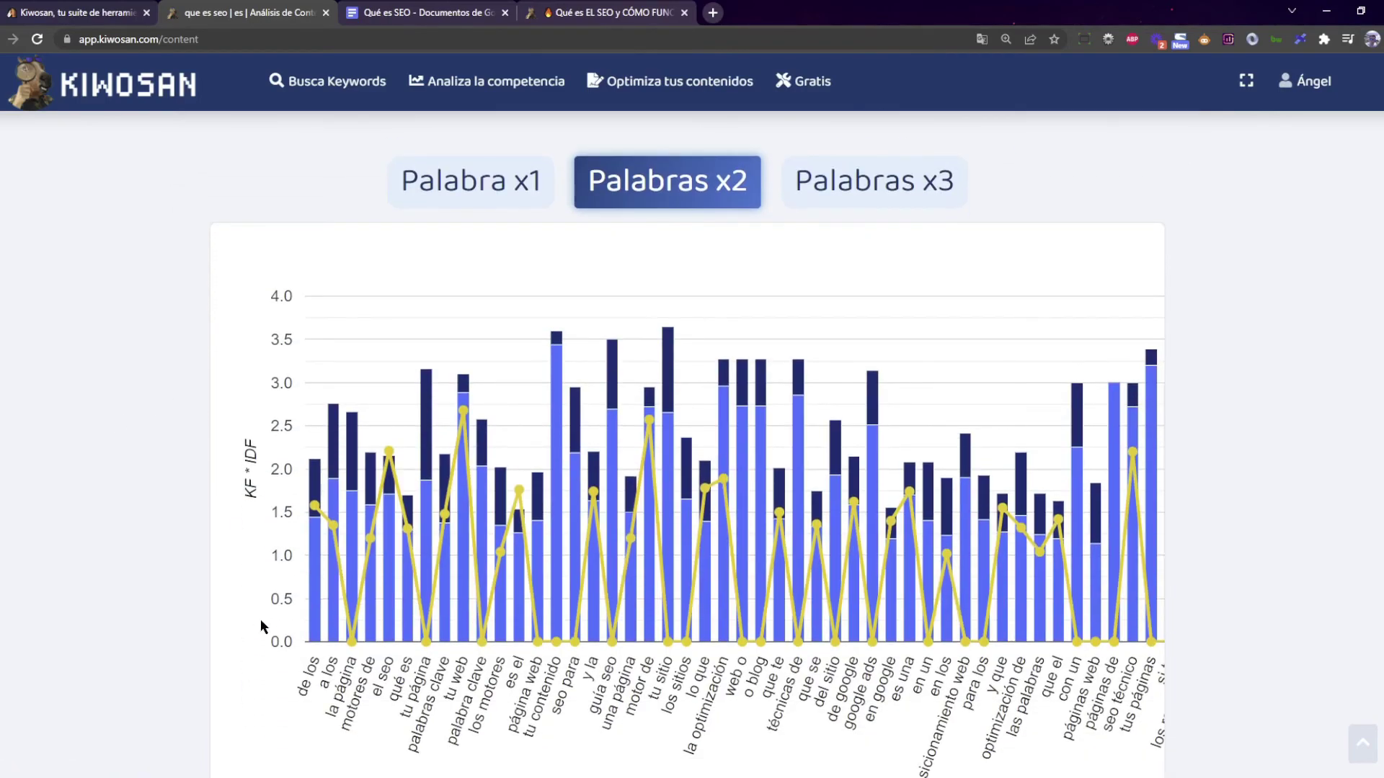
{"action": "scroll", "coordinate": [133, 532], "scroll_direction": "down", "scroll_amount": 9}
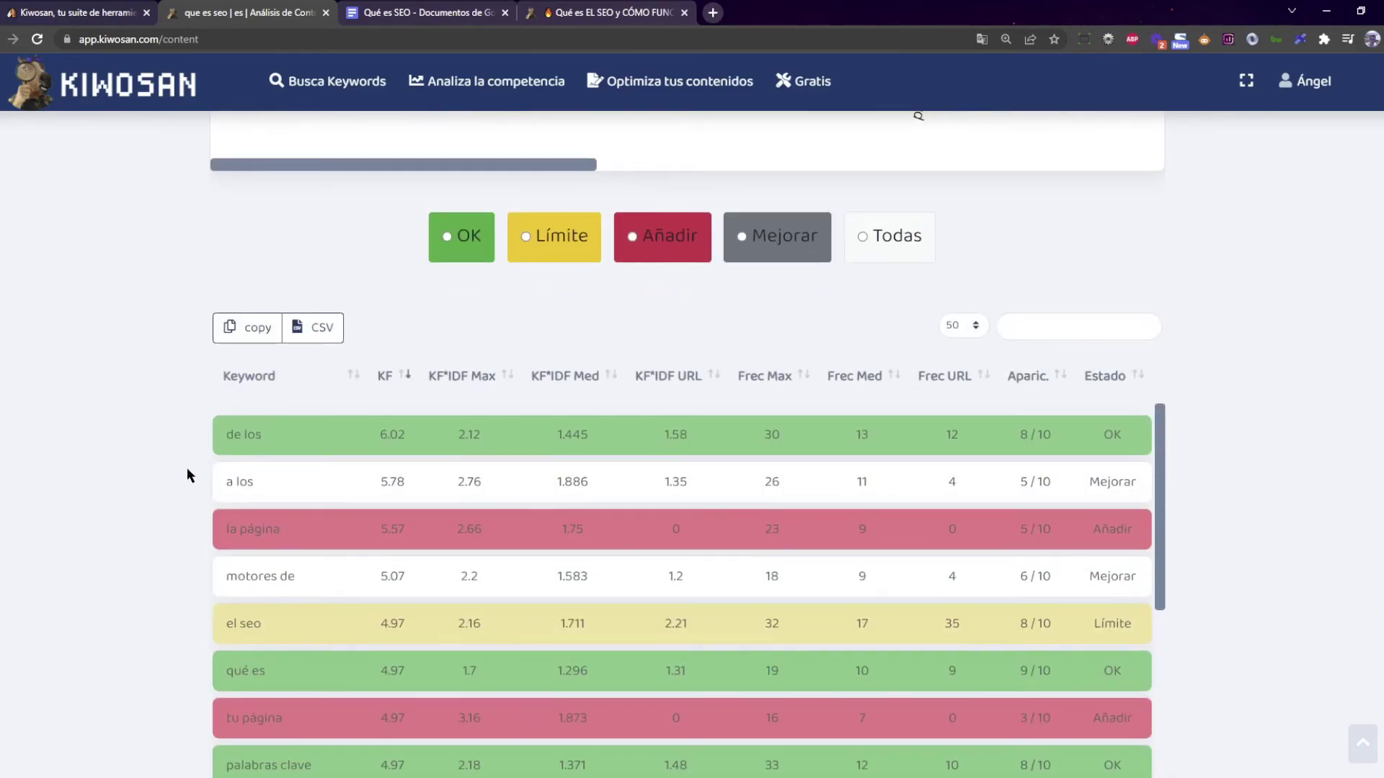
{"action": "scroll", "coordinate": [188, 467], "scroll_direction": "down", "scroll_amount": 6}
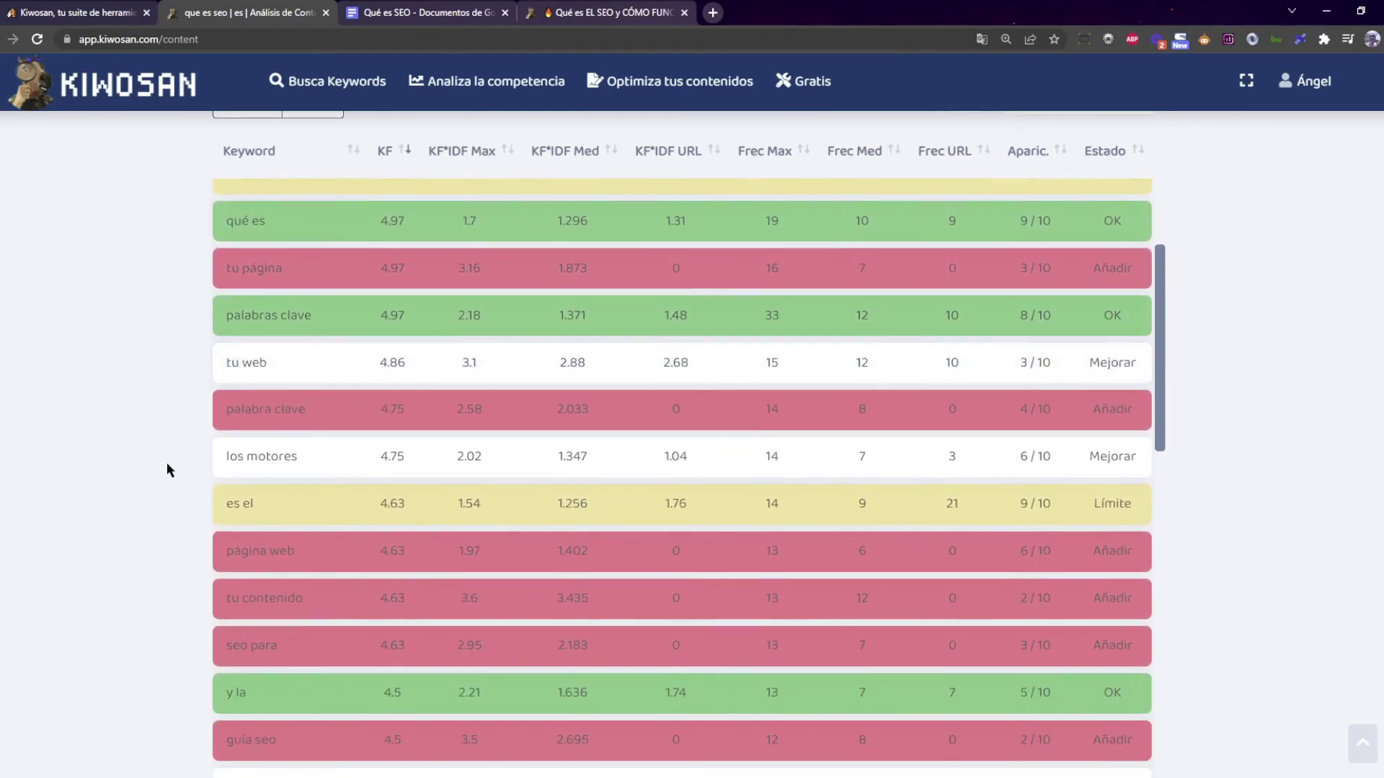
Show the three-word keyword analysis (Palabras x3) and look through the table from "de tu sitio" to "de los motores"
{"action": "scroll", "coordinate": [132, 531], "scroll_direction": "up", "scroll_amount": 10}
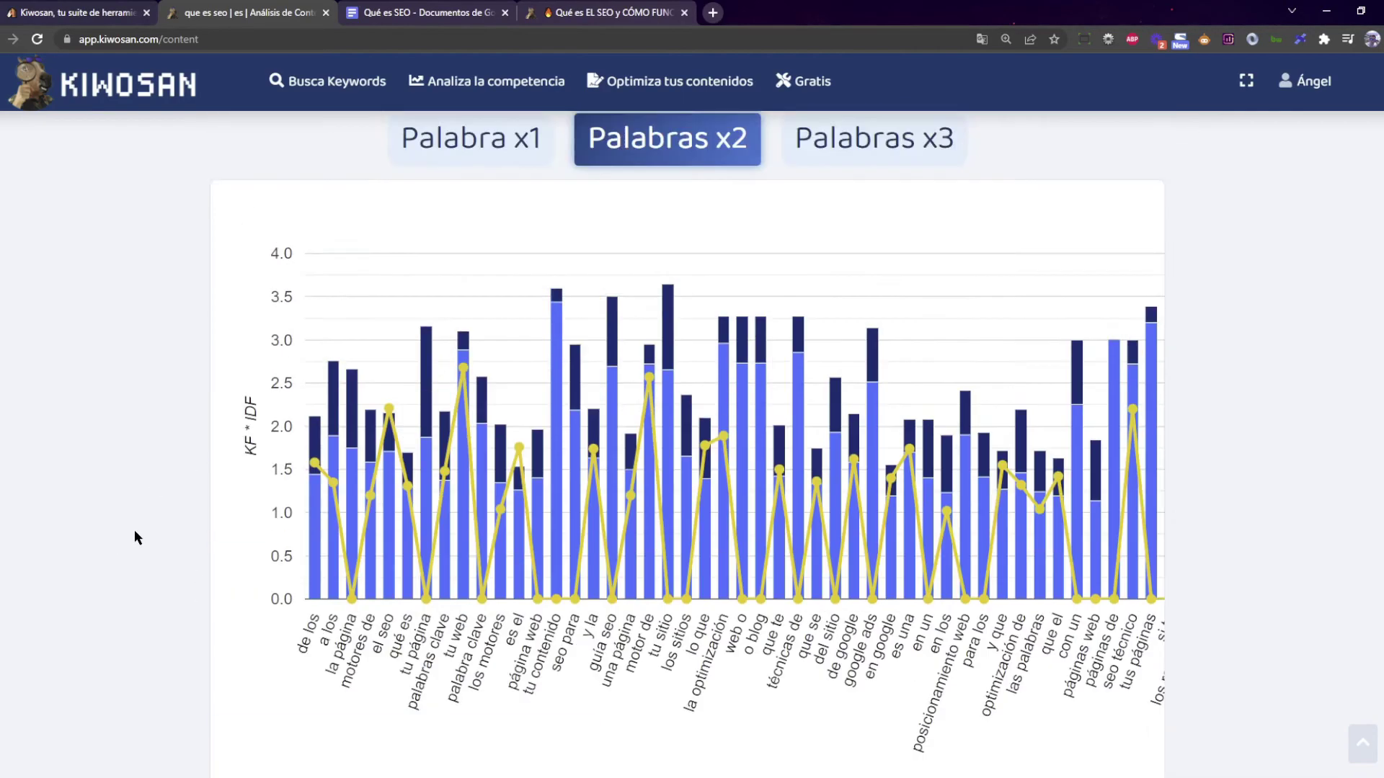
{"action": "left_click", "coordinate": [825, 344]}
{"action": "scroll", "coordinate": [156, 396], "scroll_direction": "down", "scroll_amount": 13}
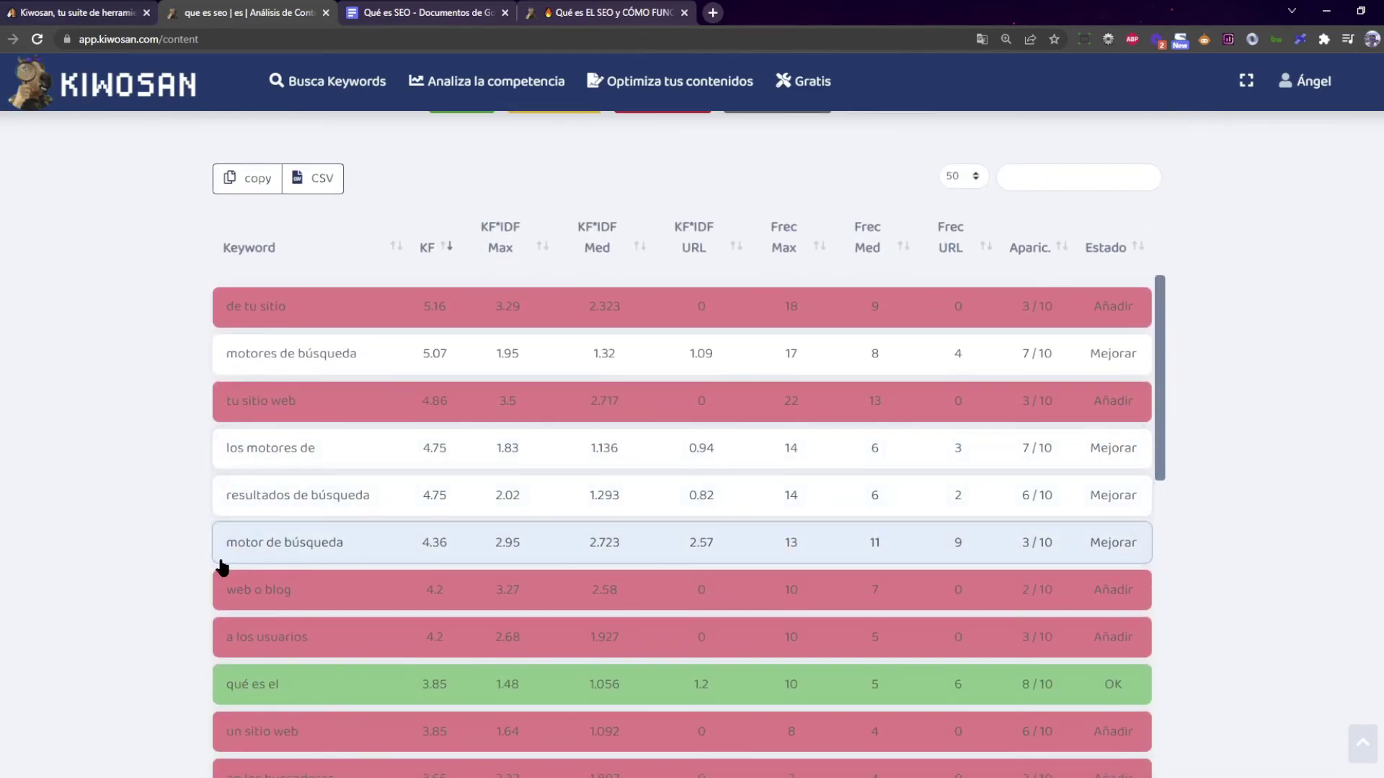
{"action": "scroll", "coordinate": [317, 611], "scroll_direction": "down", "scroll_amount": 3}
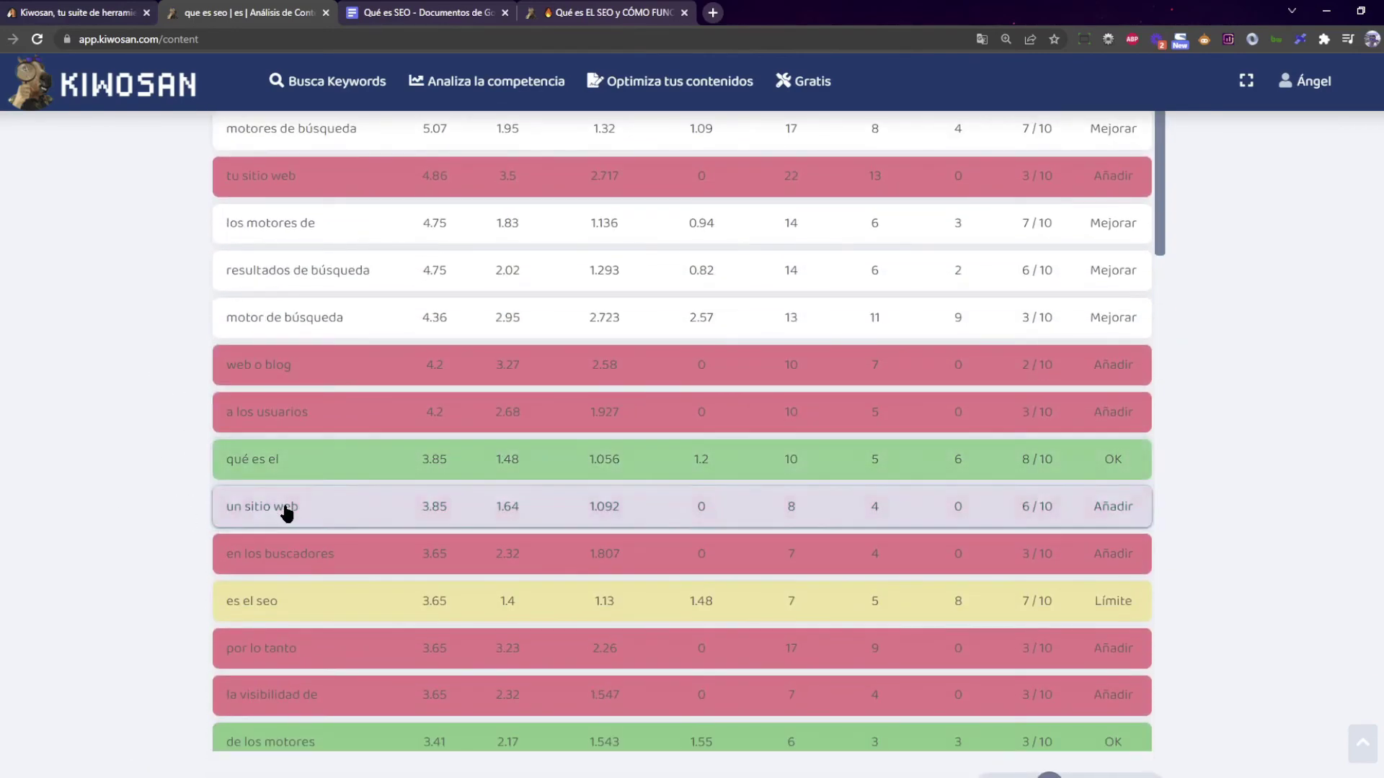
Return to the single-word analysis (Palabra x1) and review its chart and the Mejorar keywords down to "imagen"
{"action": "scroll", "coordinate": [149, 457], "scroll_direction": "up", "scroll_amount": 12}
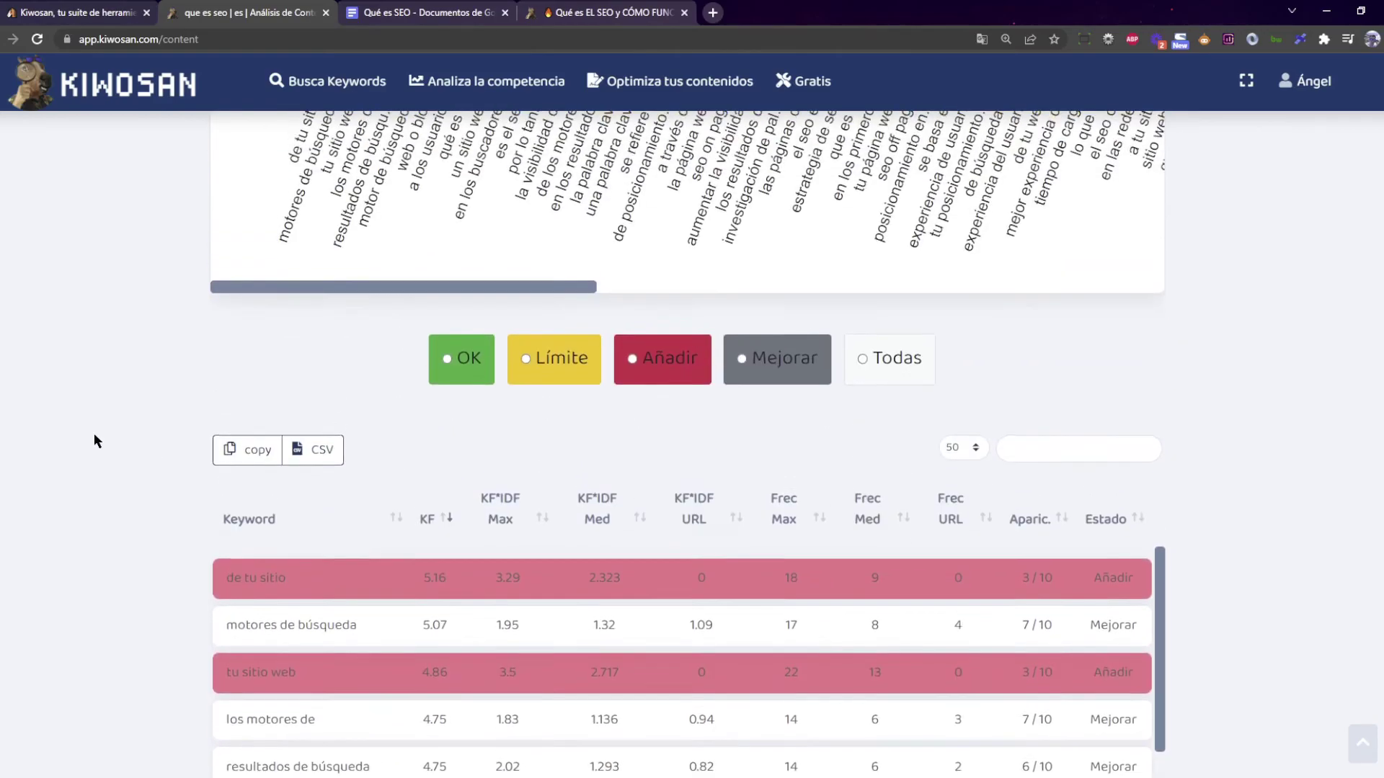
{"action": "scroll", "coordinate": [93, 441], "scroll_direction": "up", "scroll_amount": 5}
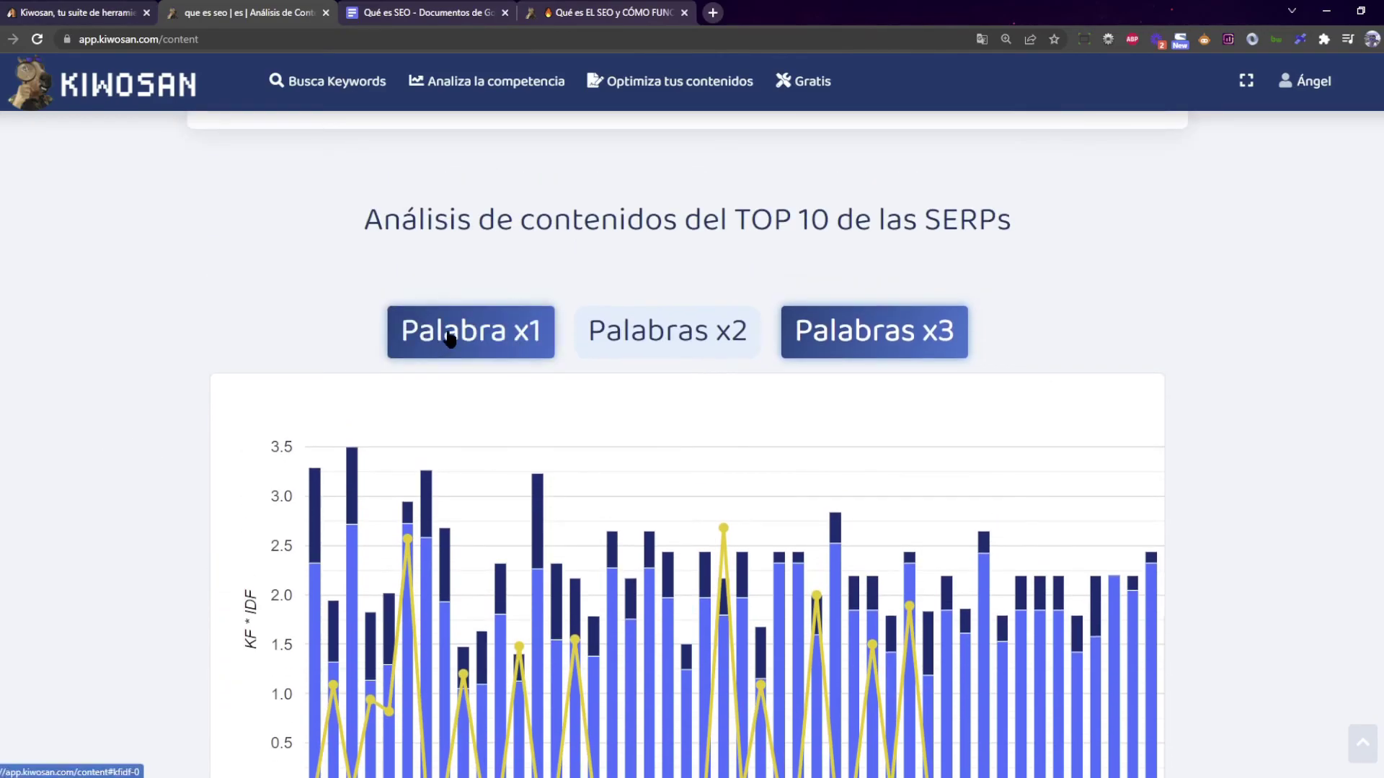
{"action": "left_click", "coordinate": [478, 330]}
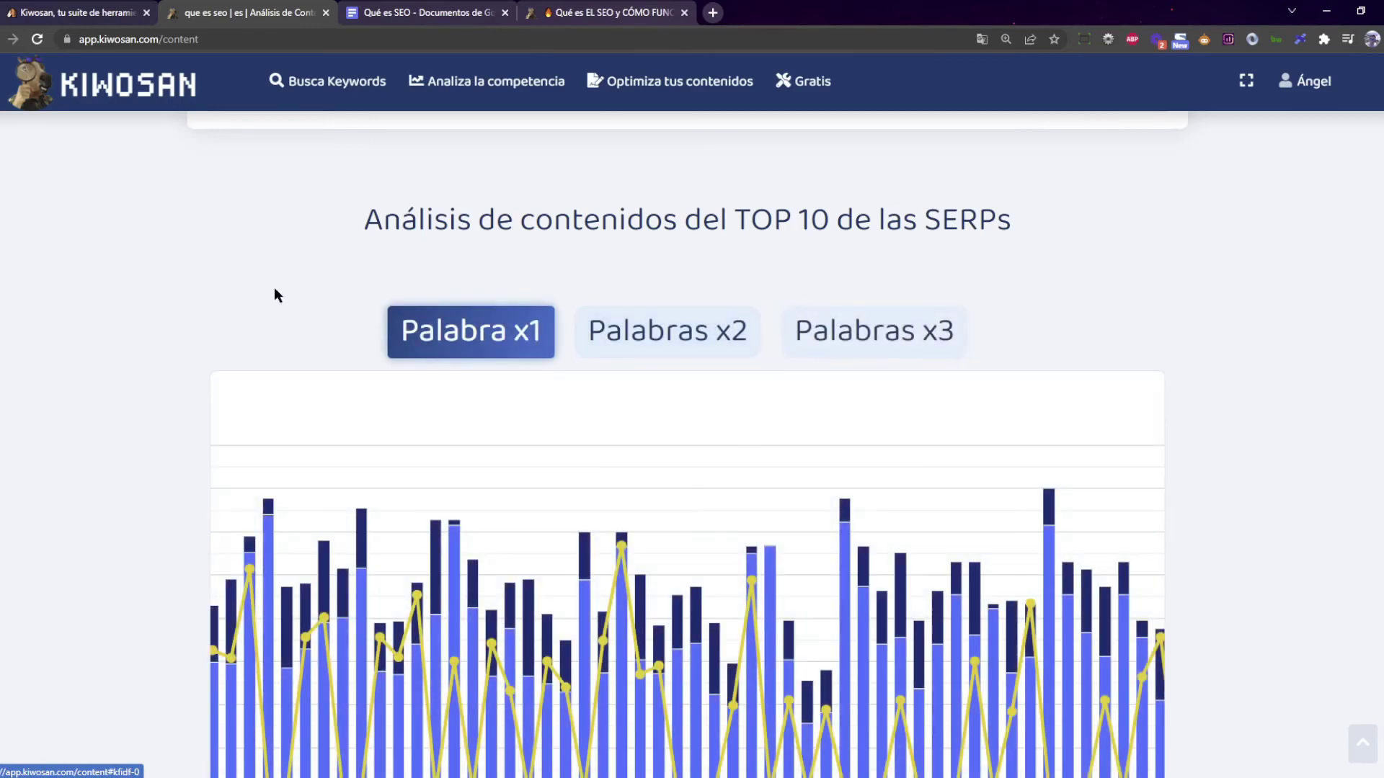
{"action": "scroll", "coordinate": [186, 295], "scroll_direction": "down", "scroll_amount": 1}
{"action": "scroll", "coordinate": [154, 281], "scroll_direction": "down", "scroll_amount": 3}
{"action": "scroll", "coordinate": [171, 287], "scroll_direction": "up", "scroll_amount": 1}
{"action": "scroll", "coordinate": [170, 286], "scroll_direction": "down", "scroll_amount": 3}
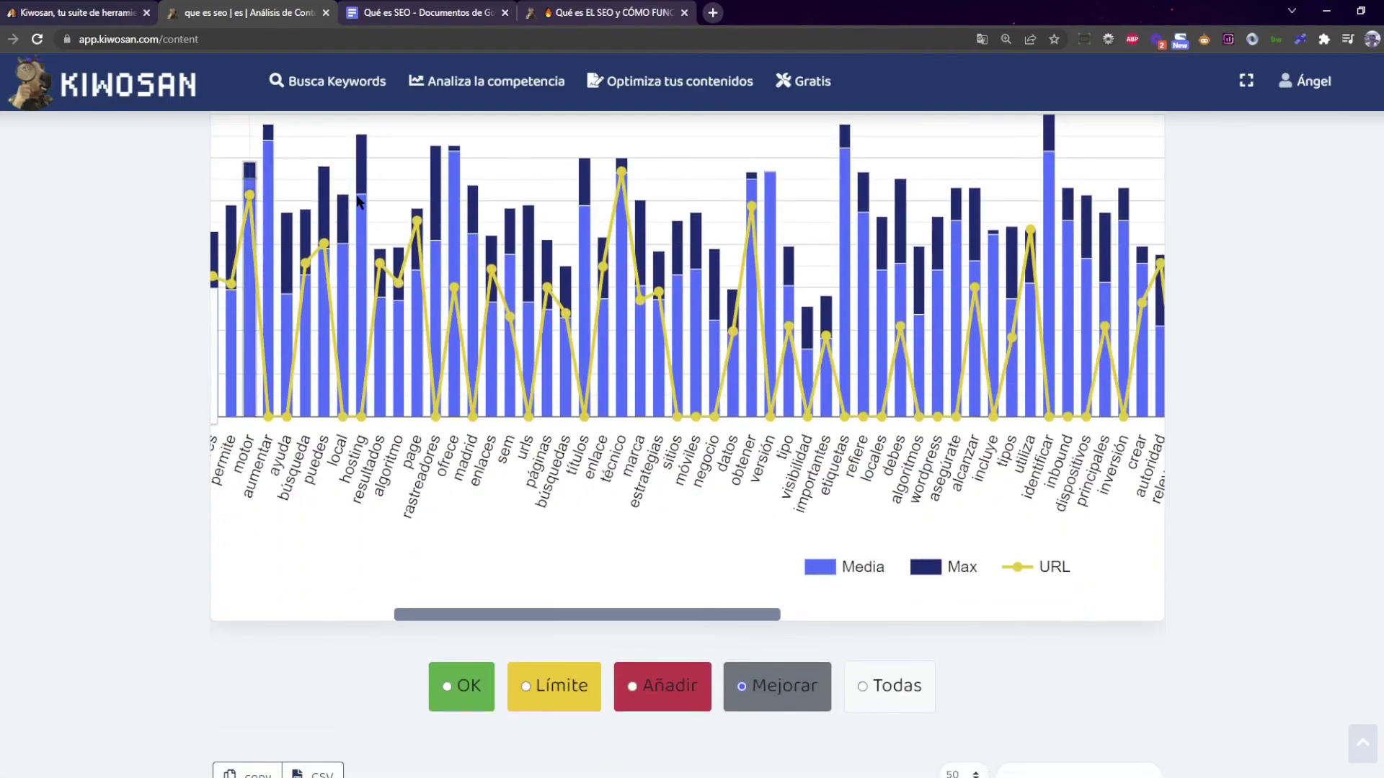
{"action": "scroll", "coordinate": [87, 364], "scroll_direction": "down", "scroll_amount": 7}
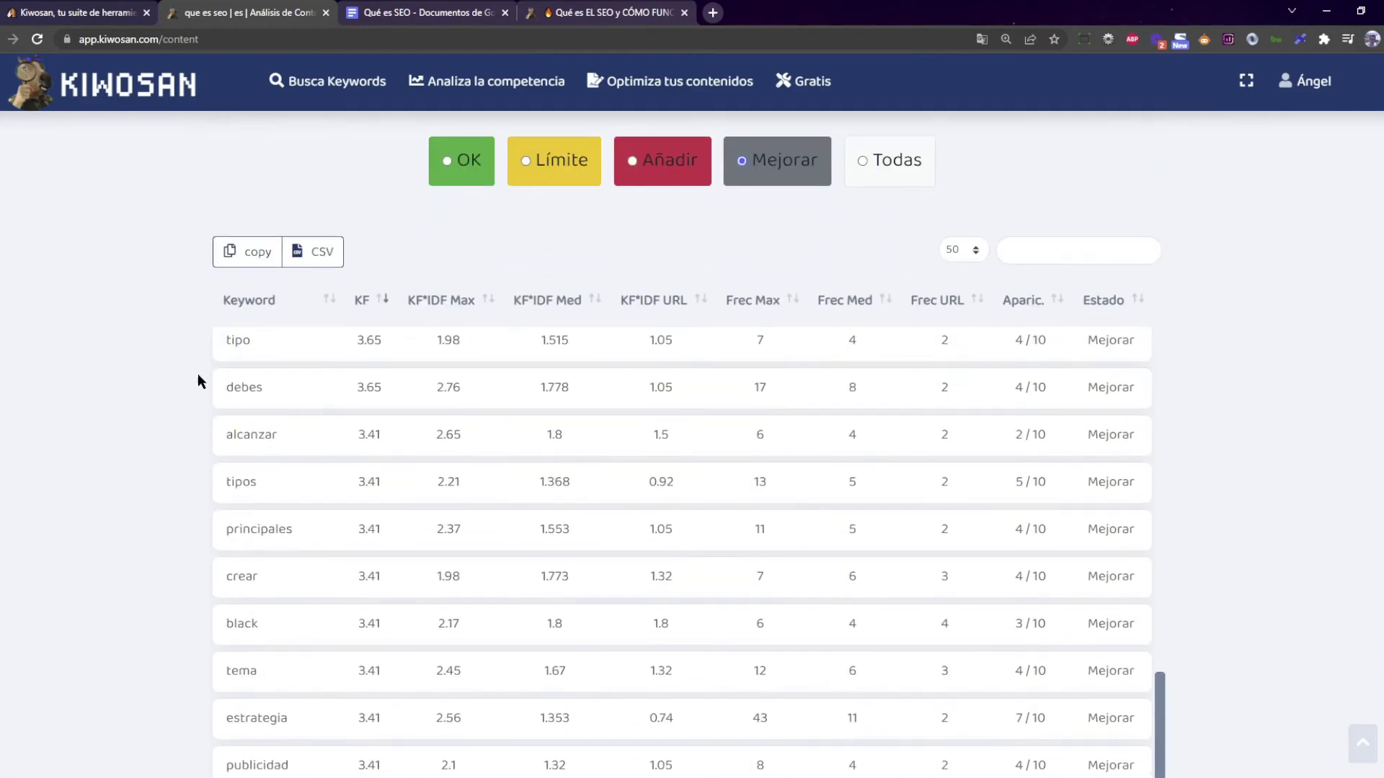
{"action": "scroll", "coordinate": [155, 396], "scroll_direction": "down", "scroll_amount": 3}
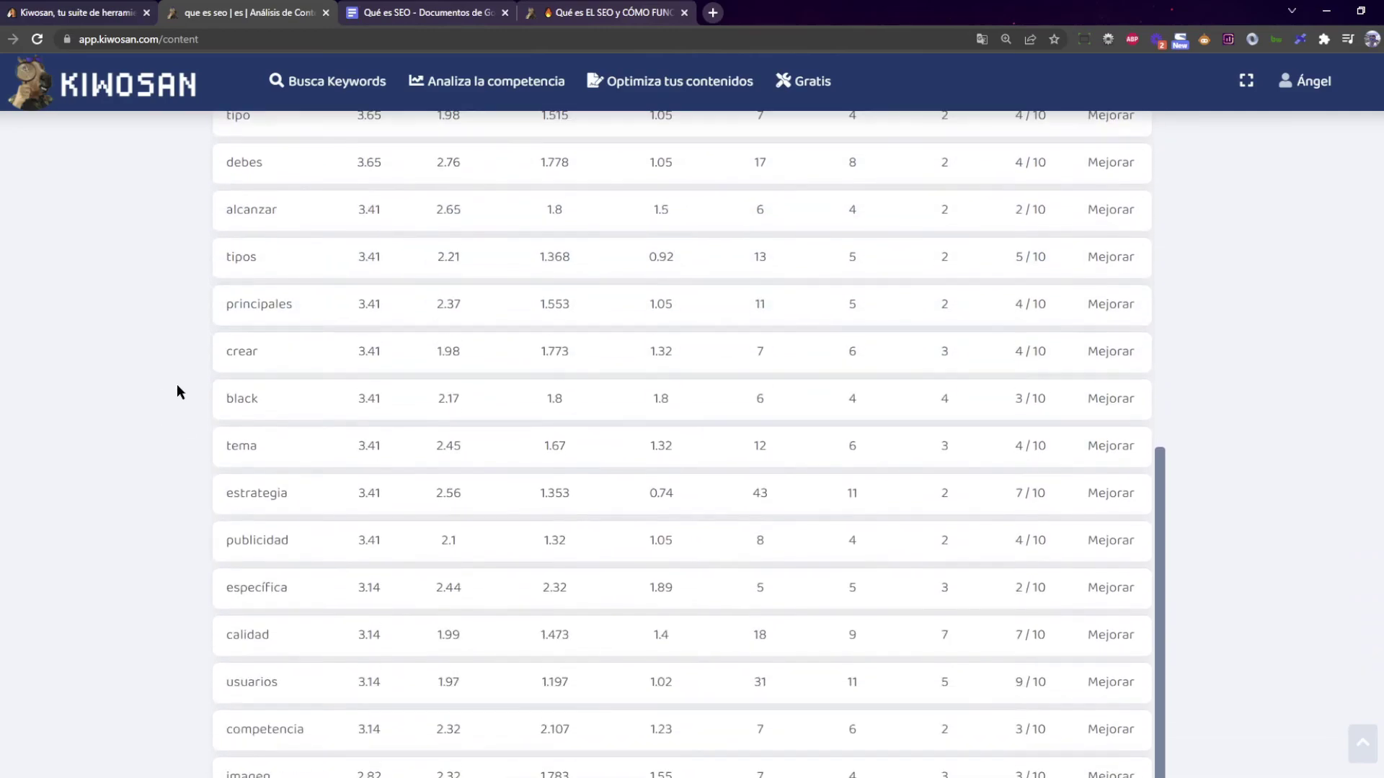
{"action": "scroll", "coordinate": [413, 374], "scroll_direction": "down", "scroll_amount": 3}
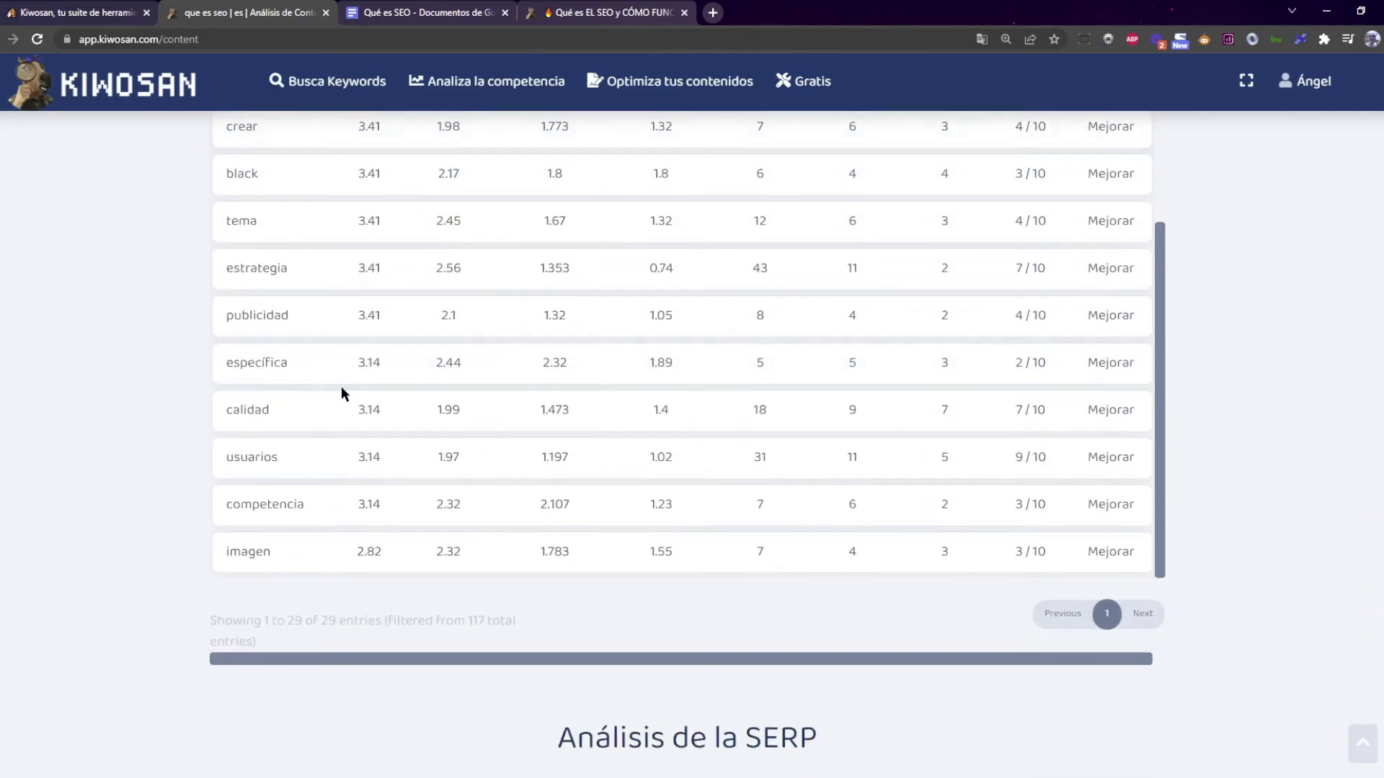
Show all single-word keywords with the Todas filter and review the table and the KF*IDF chart
{"action": "scroll", "coordinate": [289, 397], "scroll_direction": "up", "scroll_amount": 18}
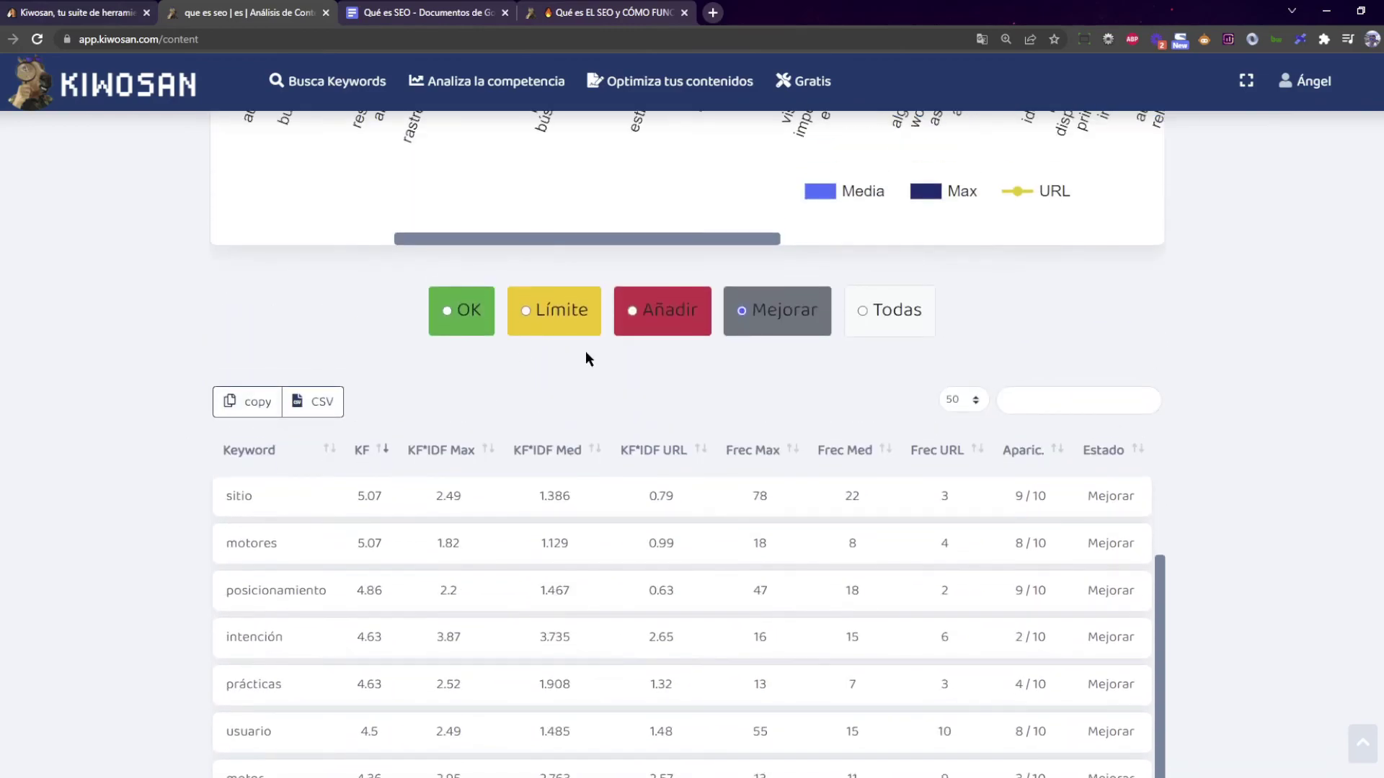
{"action": "left_click", "coordinate": [920, 310]}
{"action": "scroll", "coordinate": [528, 403], "scroll_direction": "down", "scroll_amount": 3}
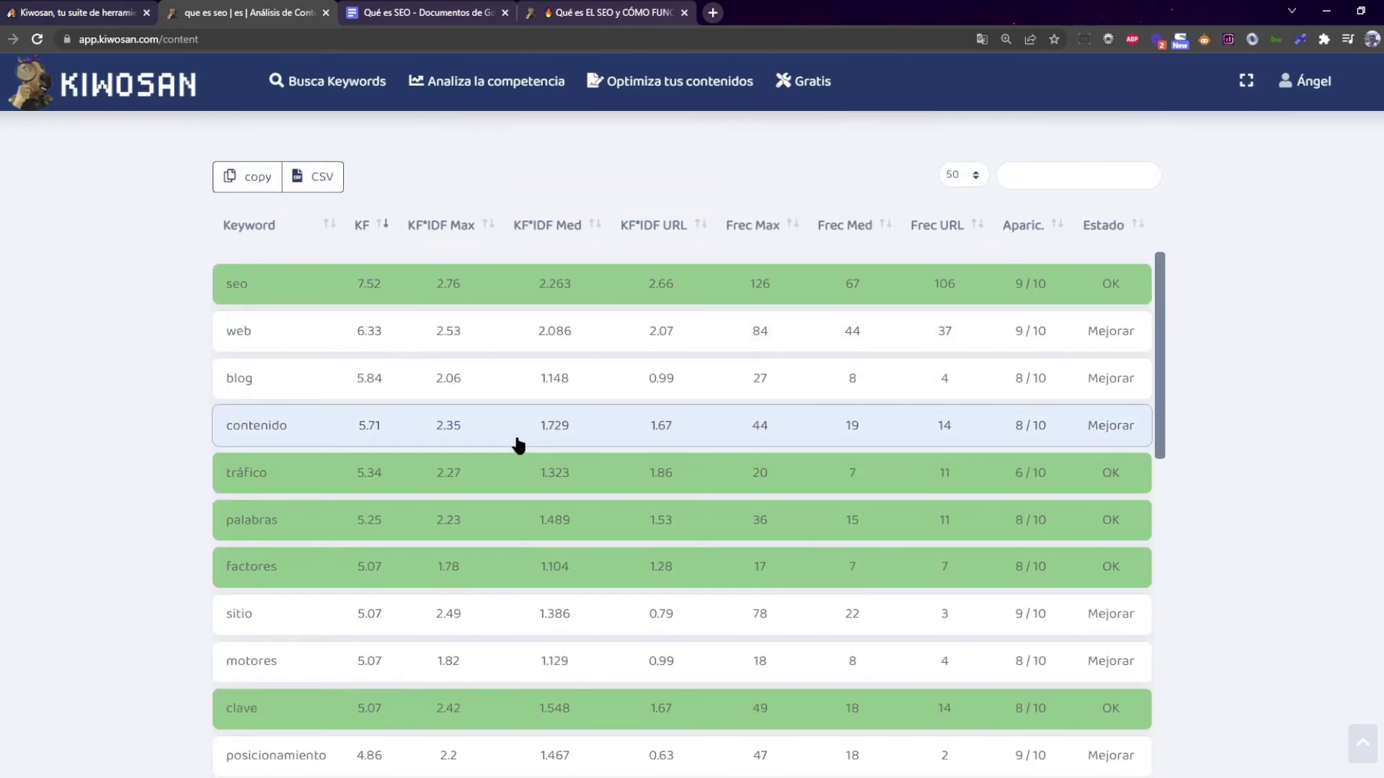
{"action": "scroll", "coordinate": [519, 443], "scroll_direction": "down", "scroll_amount": 7}
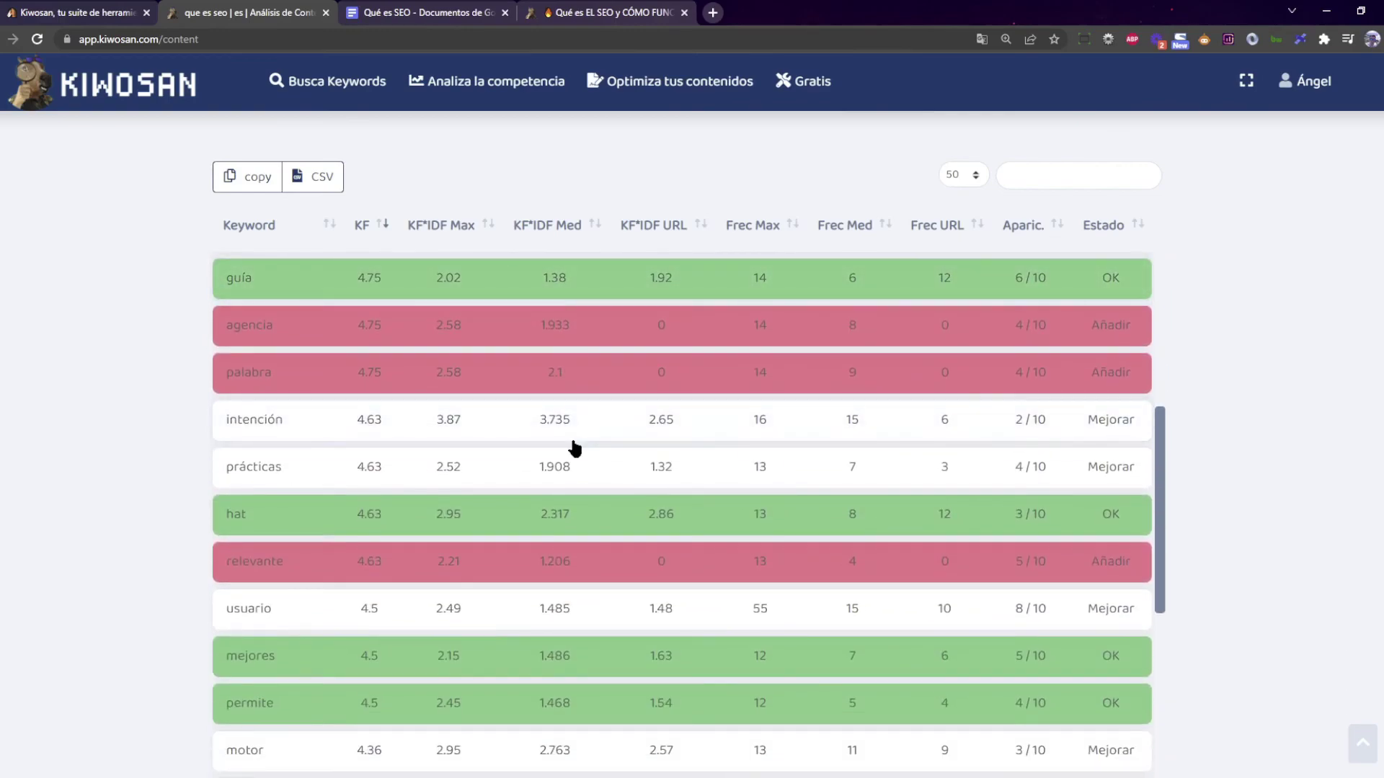
{"action": "scroll", "coordinate": [575, 449], "scroll_direction": "up", "scroll_amount": 10}
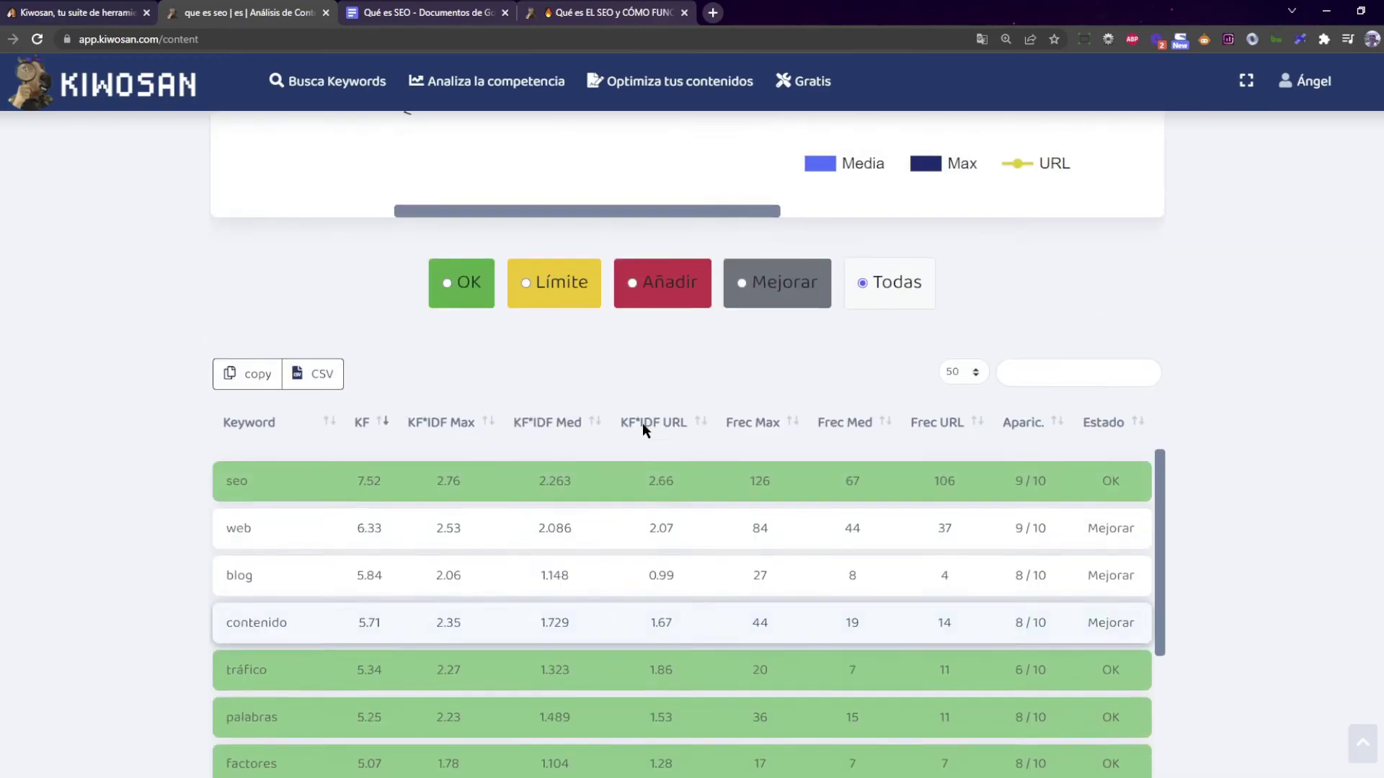
{"action": "scroll", "coordinate": [668, 411], "scroll_direction": "up", "scroll_amount": 6}
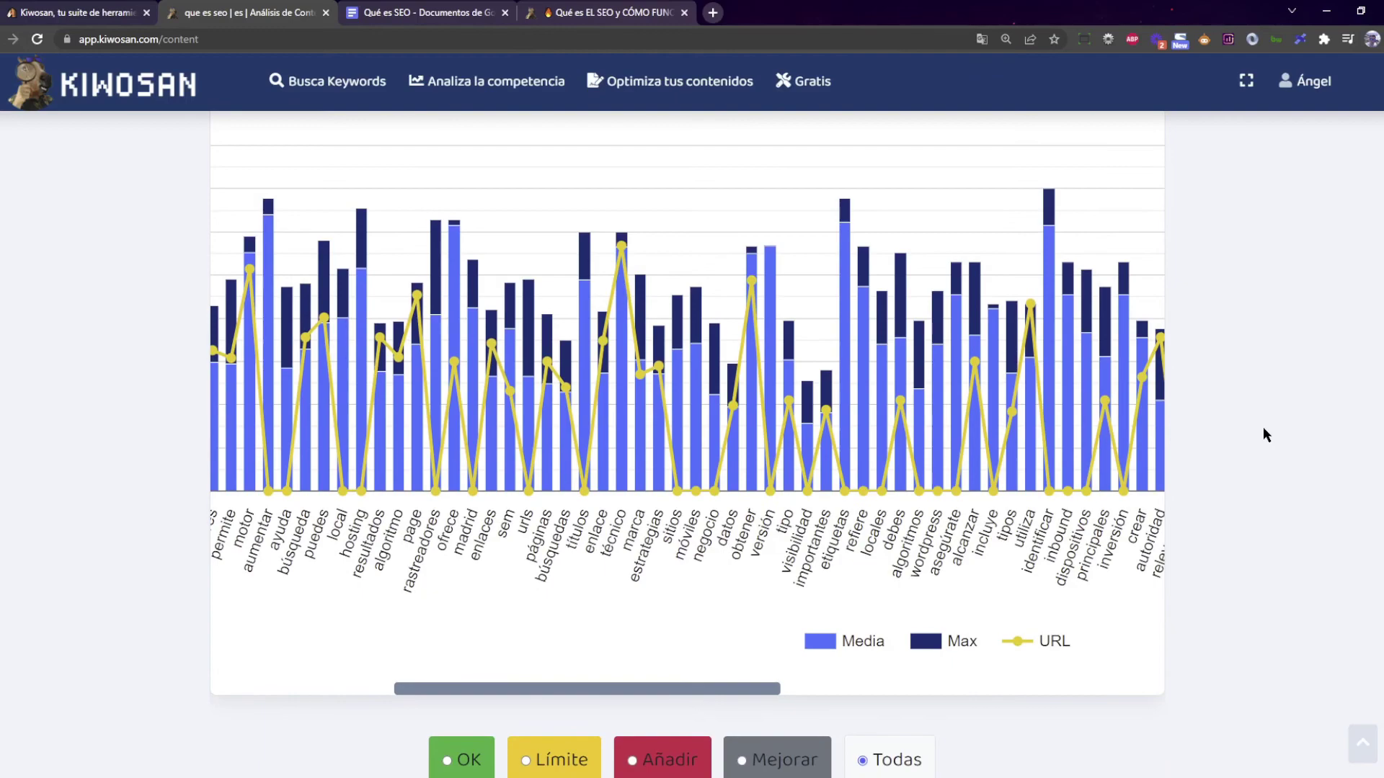
{"action": "scroll", "coordinate": [1265, 435], "scroll_direction": "up", "scroll_amount": 2}
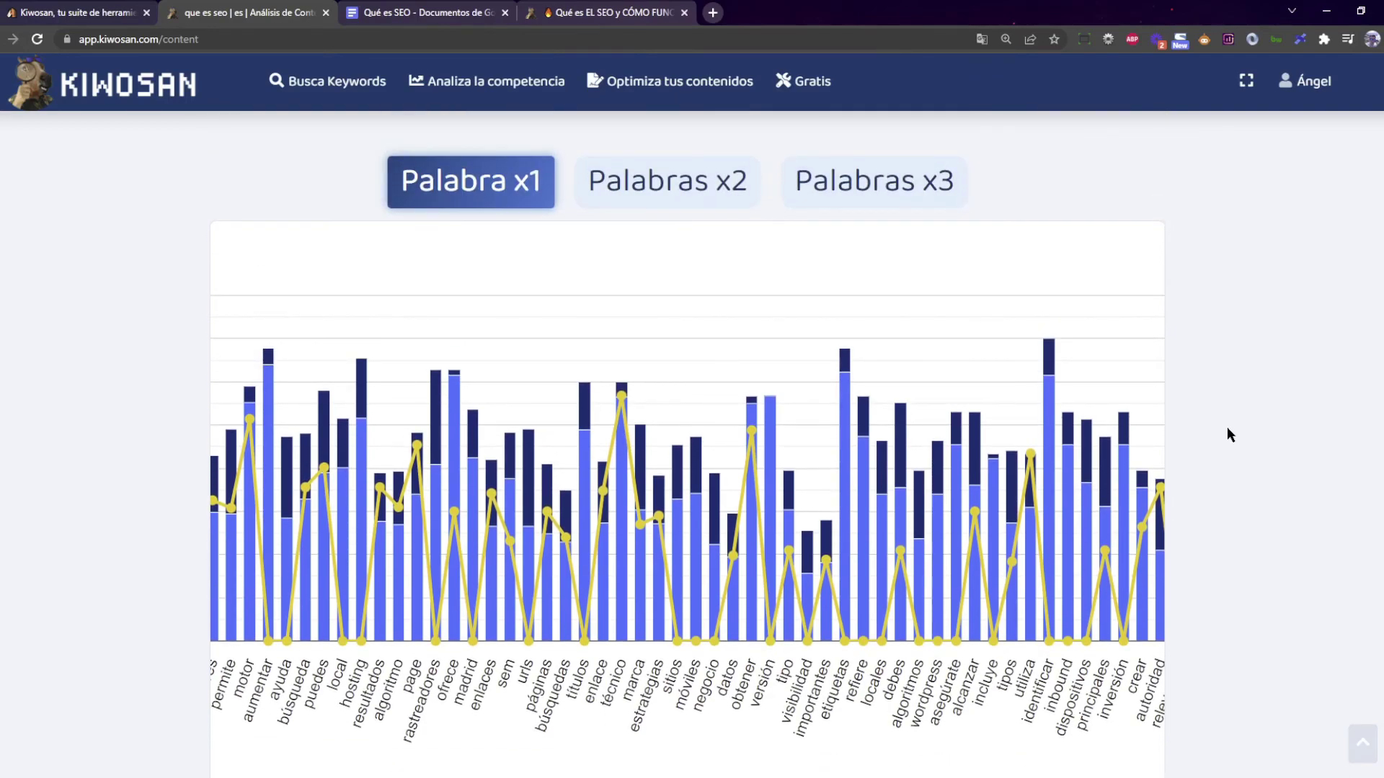
{"action": "scroll", "coordinate": [1228, 428], "scroll_direction": "up", "scroll_amount": 12}
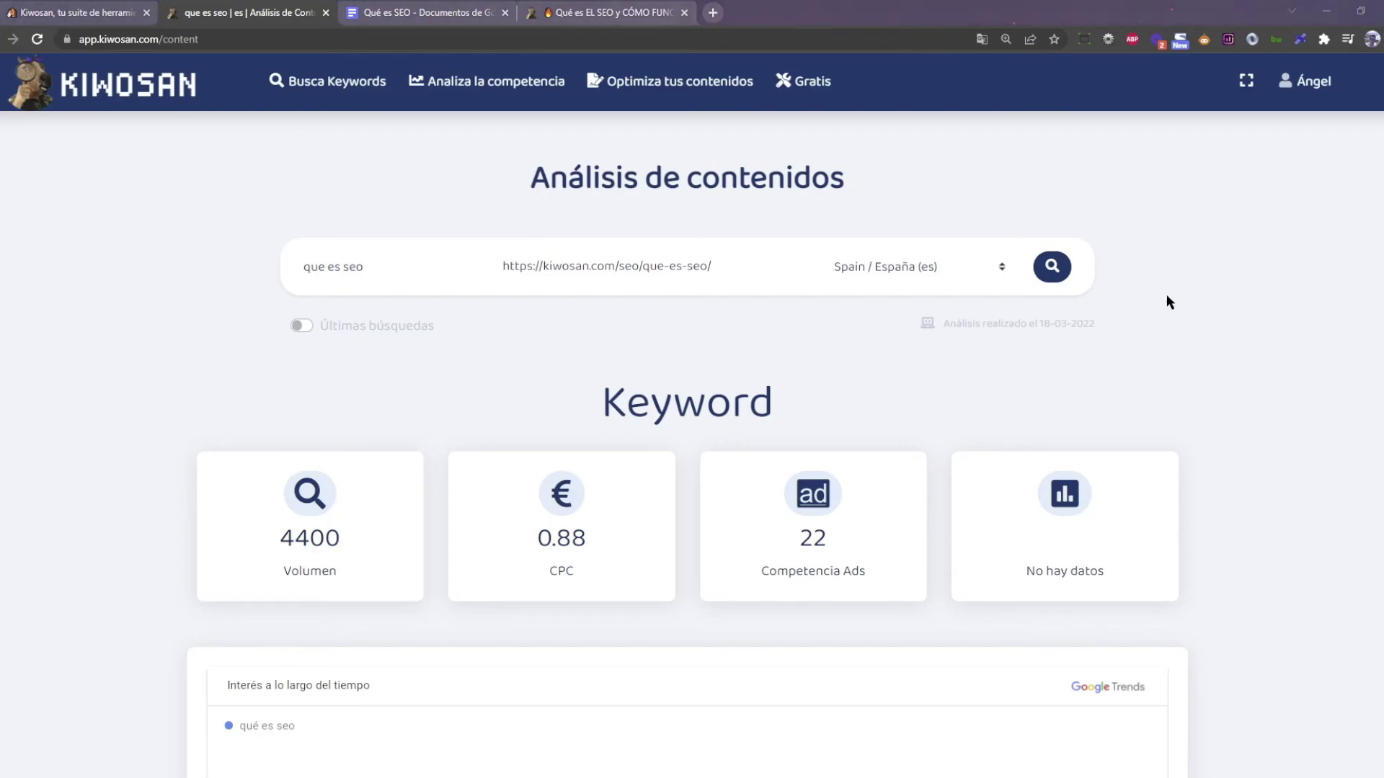
{"action": "left_click", "coordinate": [1134, 278]}
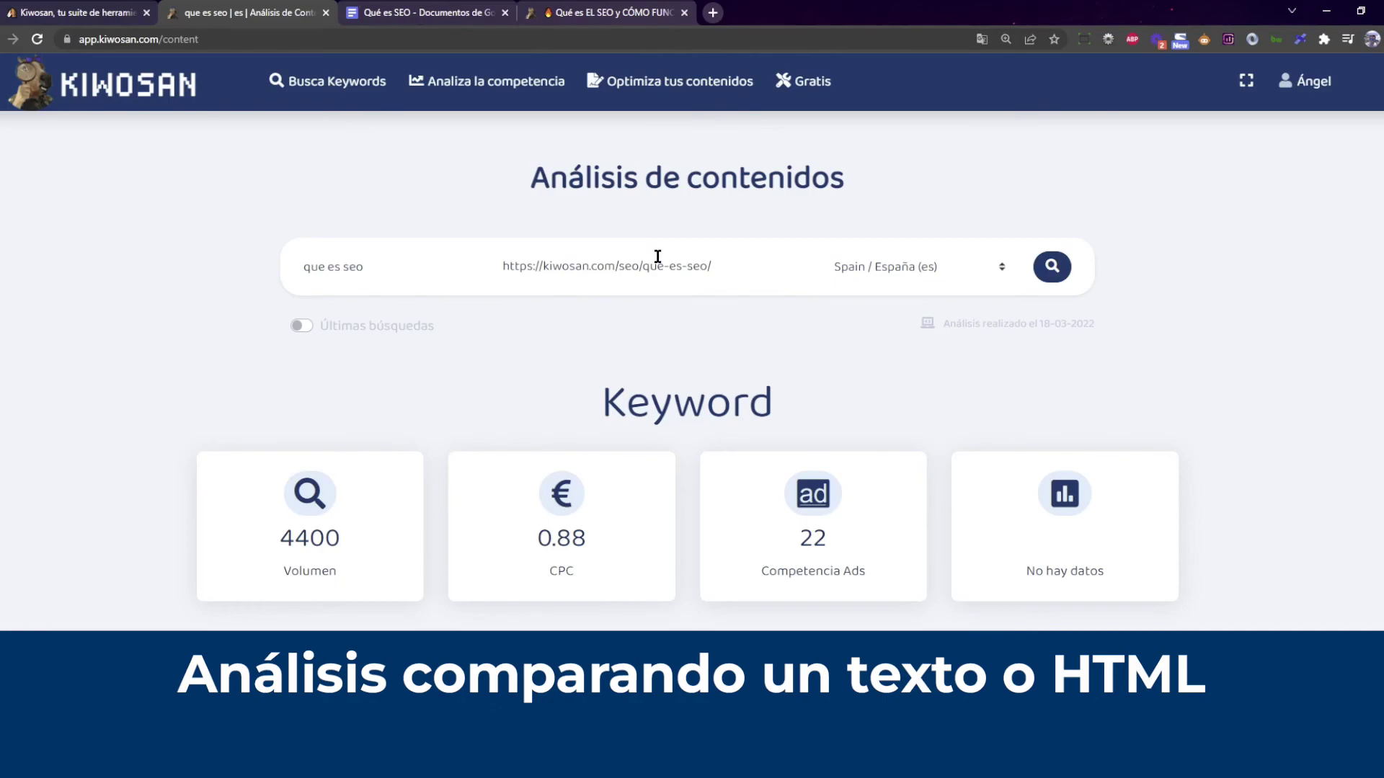
{"action": "left_click", "coordinate": [657, 258]}
{"action": "key", "text": "ctrl+a"}
{"action": "key", "text": "BackSpace"}
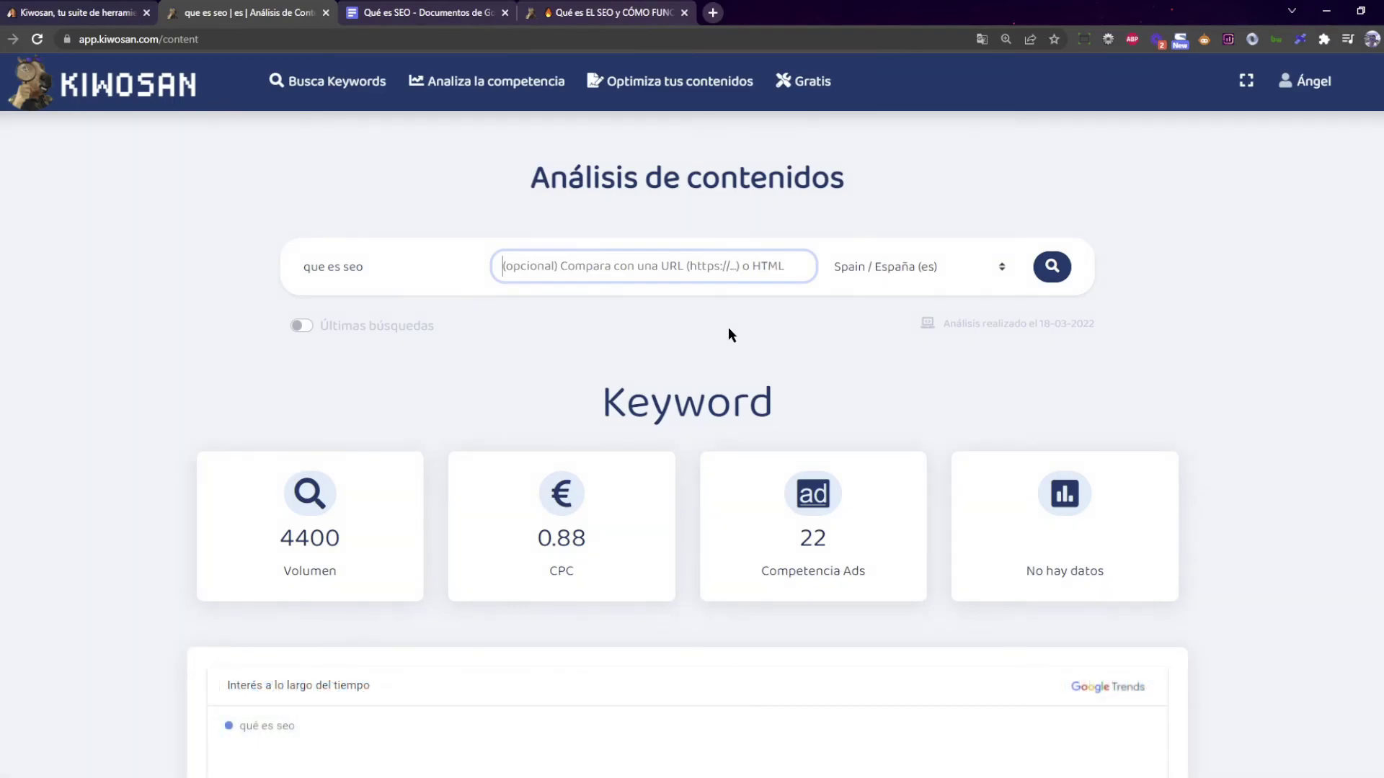
{"action": "key", "text": "ctrl+z"}
{"action": "left_click", "coordinate": [666, 293]}
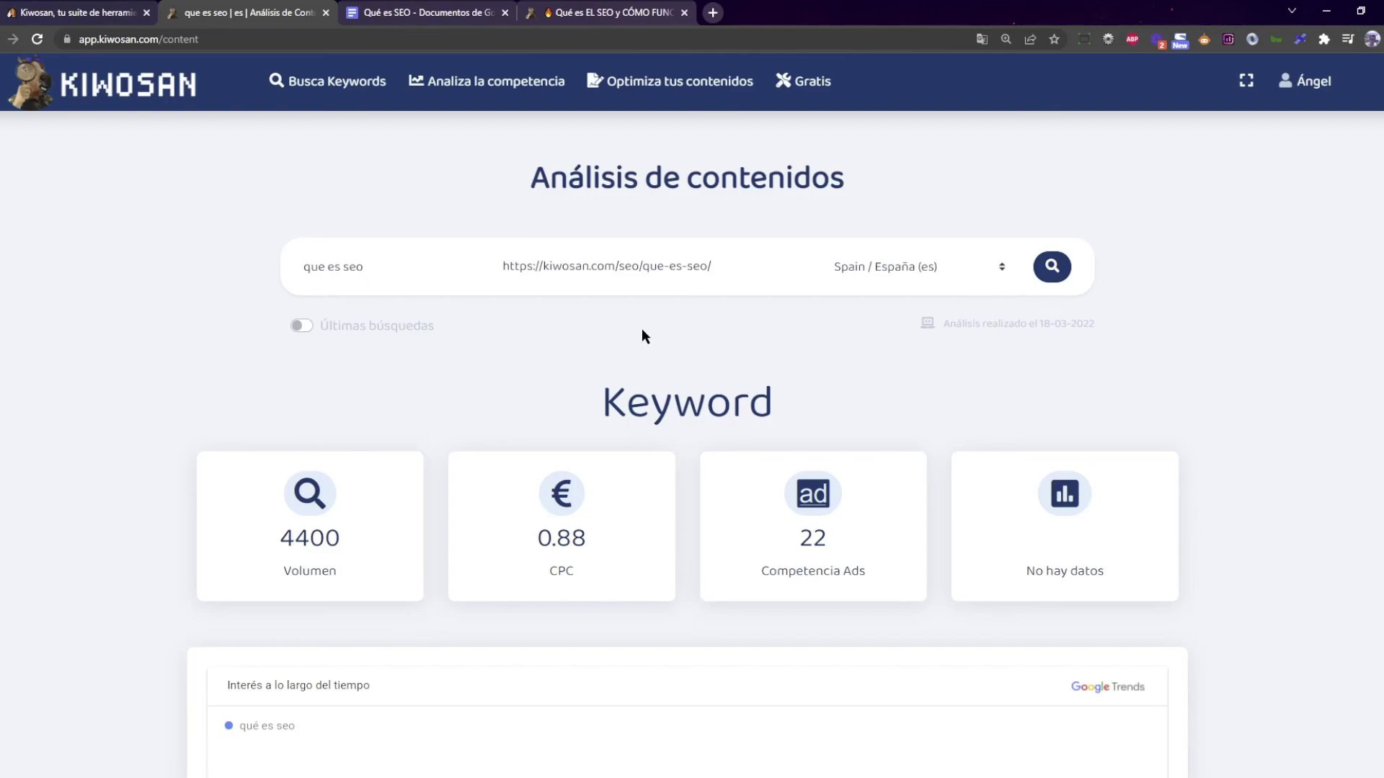
Clear the comparison URL in the content analysis form and copy the full text of the "Qué es SEO" document in Google Docs
{"action": "triple_click", "coordinate": [717, 275]}
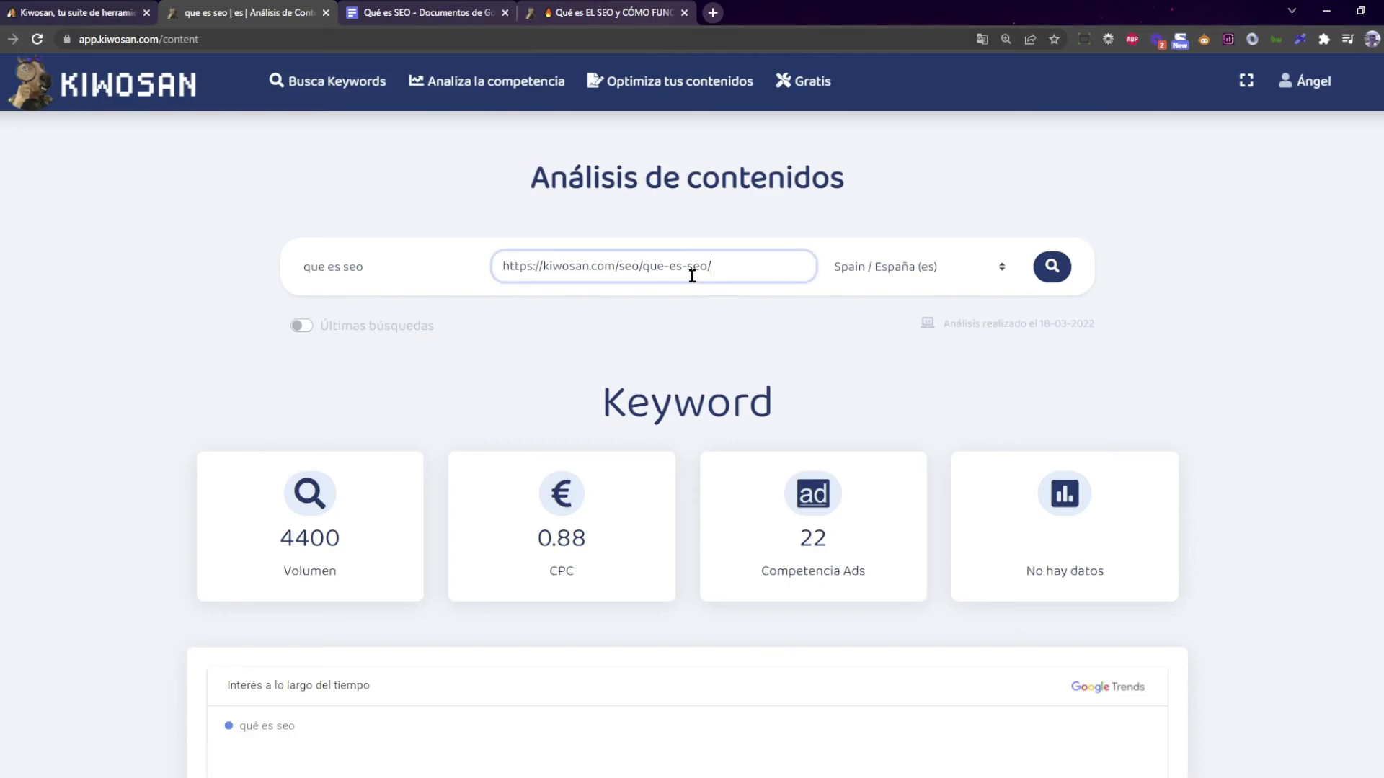
{"action": "key", "text": "BackSpace"}
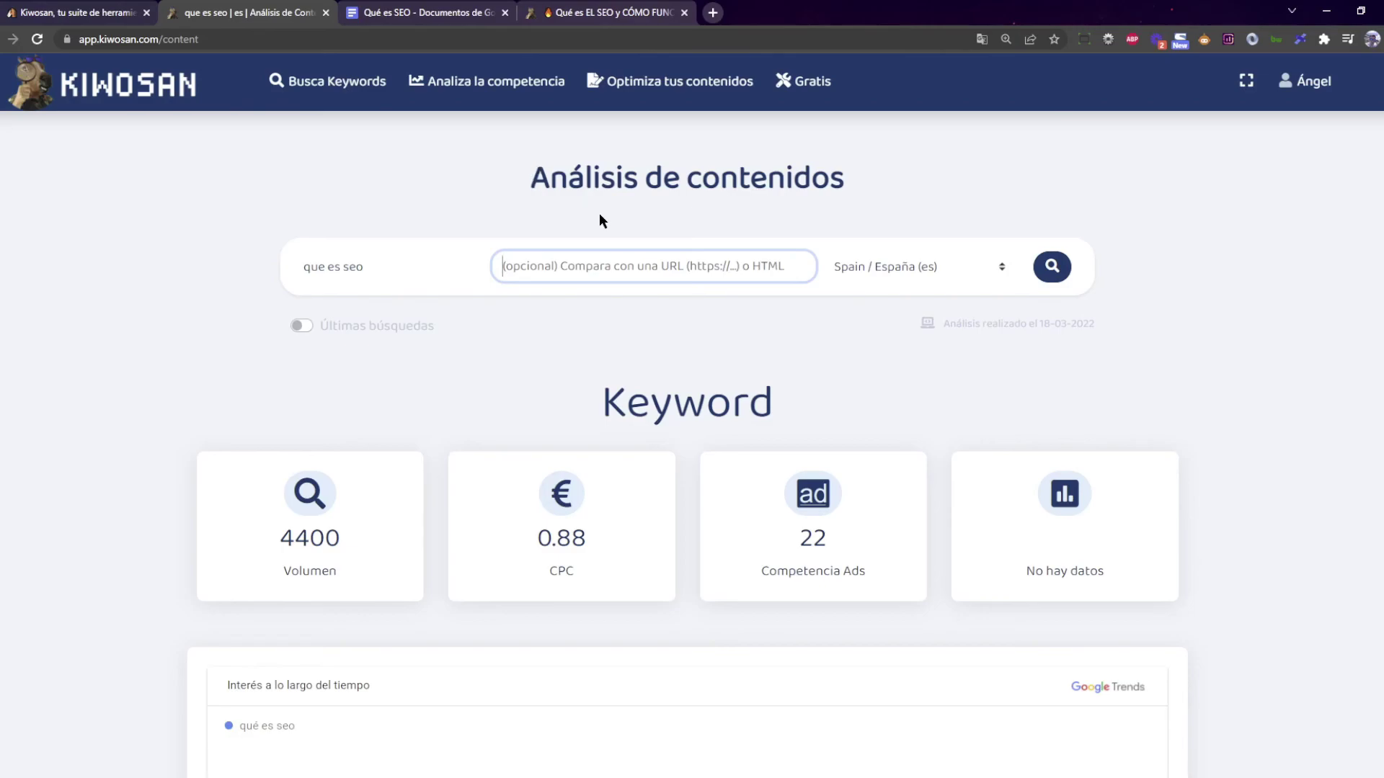
{"action": "left_click", "coordinate": [424, 12]}
{"action": "left_click", "coordinate": [664, 278]}
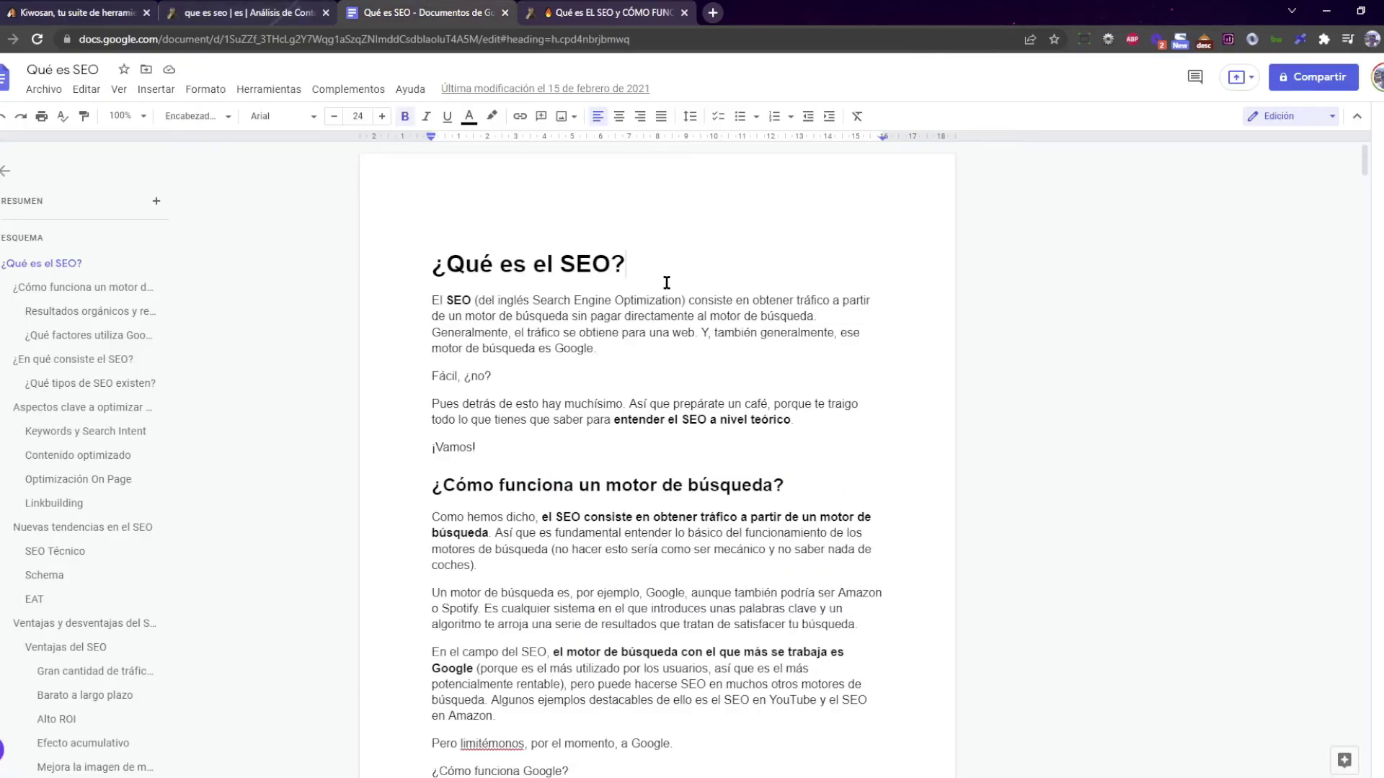
{"action": "key", "text": "ctrl+a"}
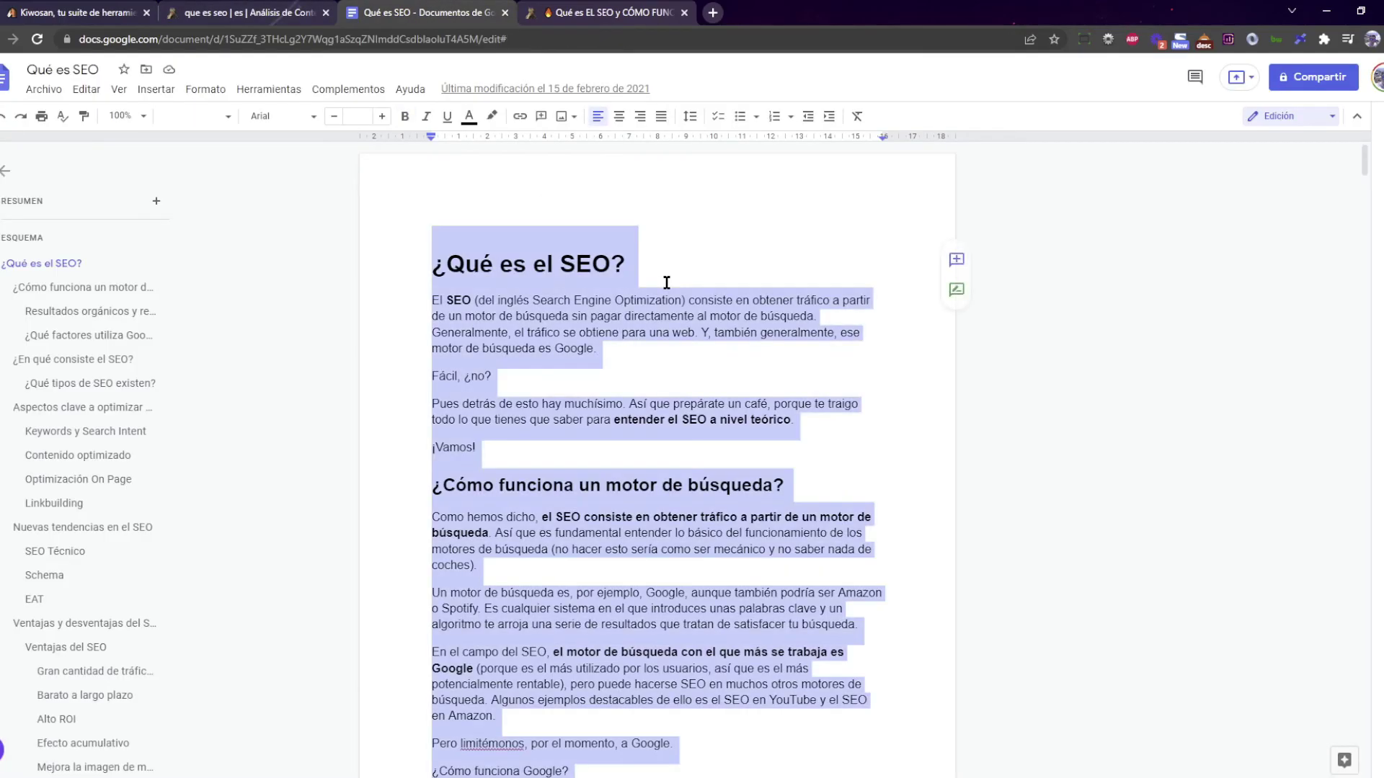
{"action": "scroll", "coordinate": [757, 361], "scroll_direction": "down", "scroll_amount": 15}
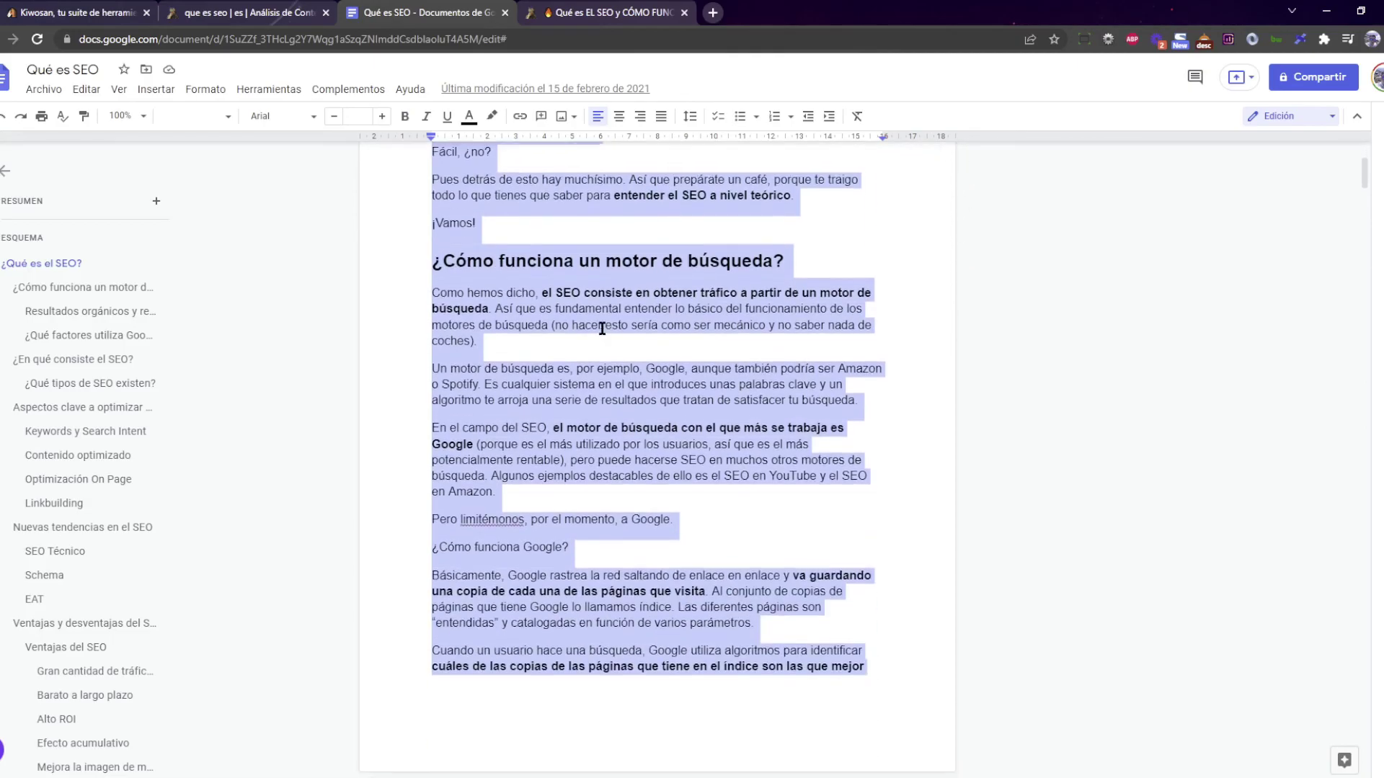
{"action": "left_click", "coordinate": [795, 429]}
{"action": "scroll", "coordinate": [795, 430], "scroll_direction": "down", "scroll_amount": 12}
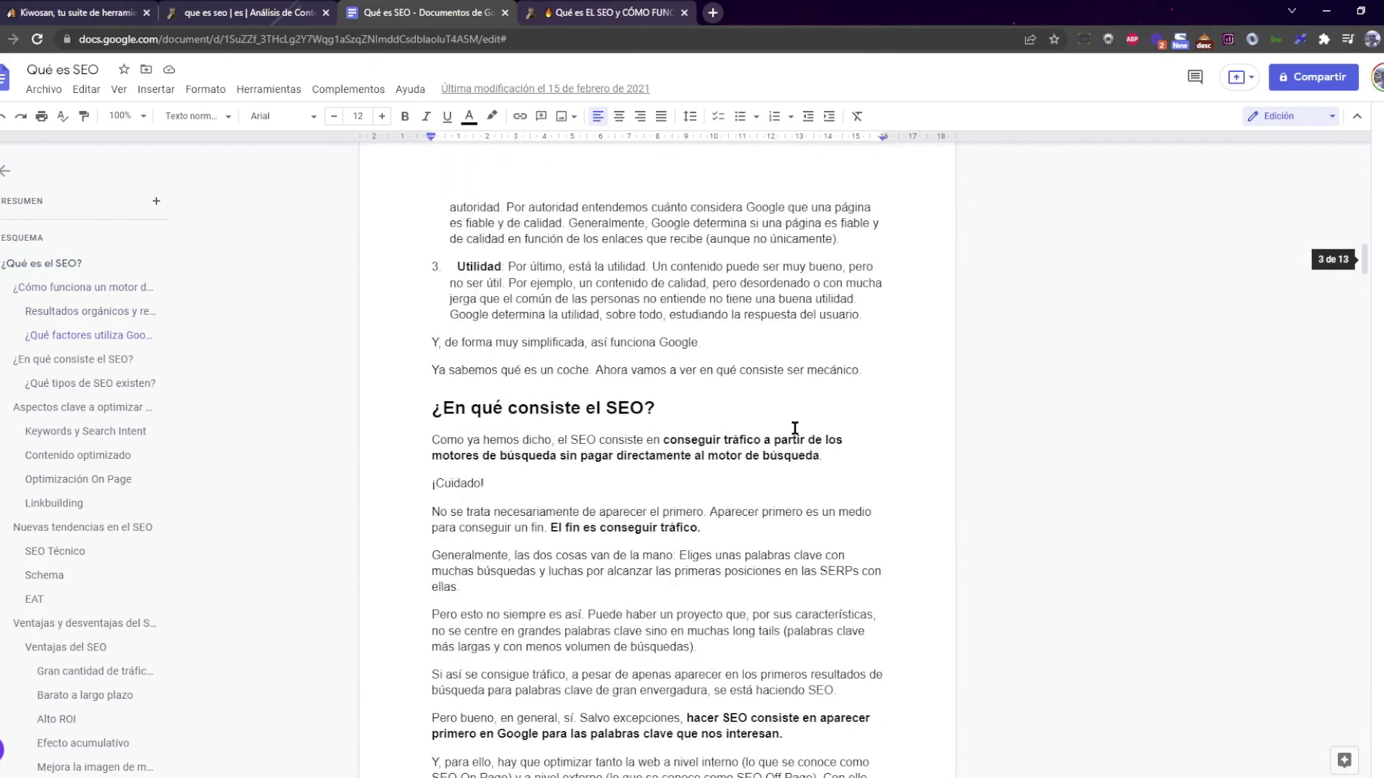
{"action": "scroll", "coordinate": [787, 417], "scroll_direction": "up", "scroll_amount": 18}
{"action": "scroll", "coordinate": [659, 319], "scroll_direction": "up", "scroll_amount": 5}
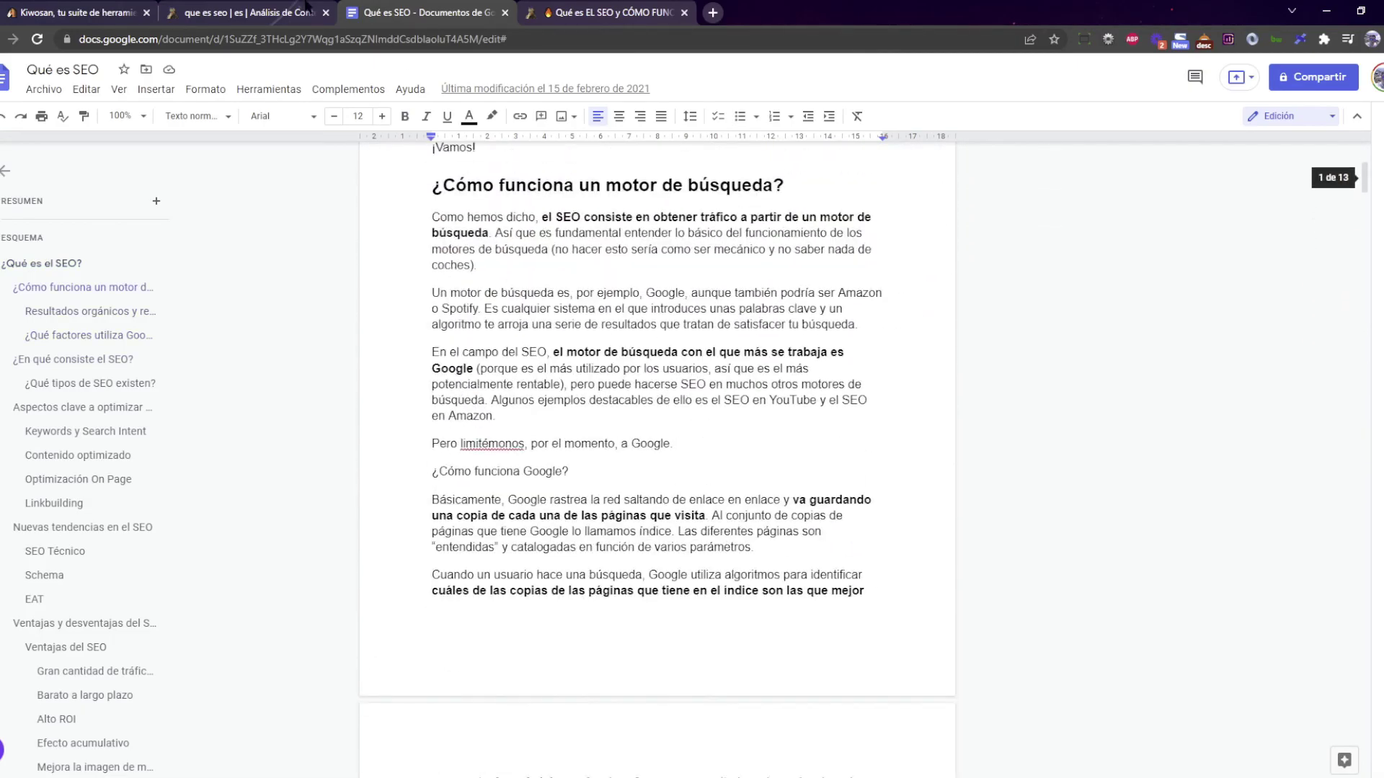
Switch back to Kiwosan and paste the article text as the comparison content for "que es seo"
{"action": "left_click", "coordinate": [245, 12]}
{"action": "key", "text": "ctrl+v"}
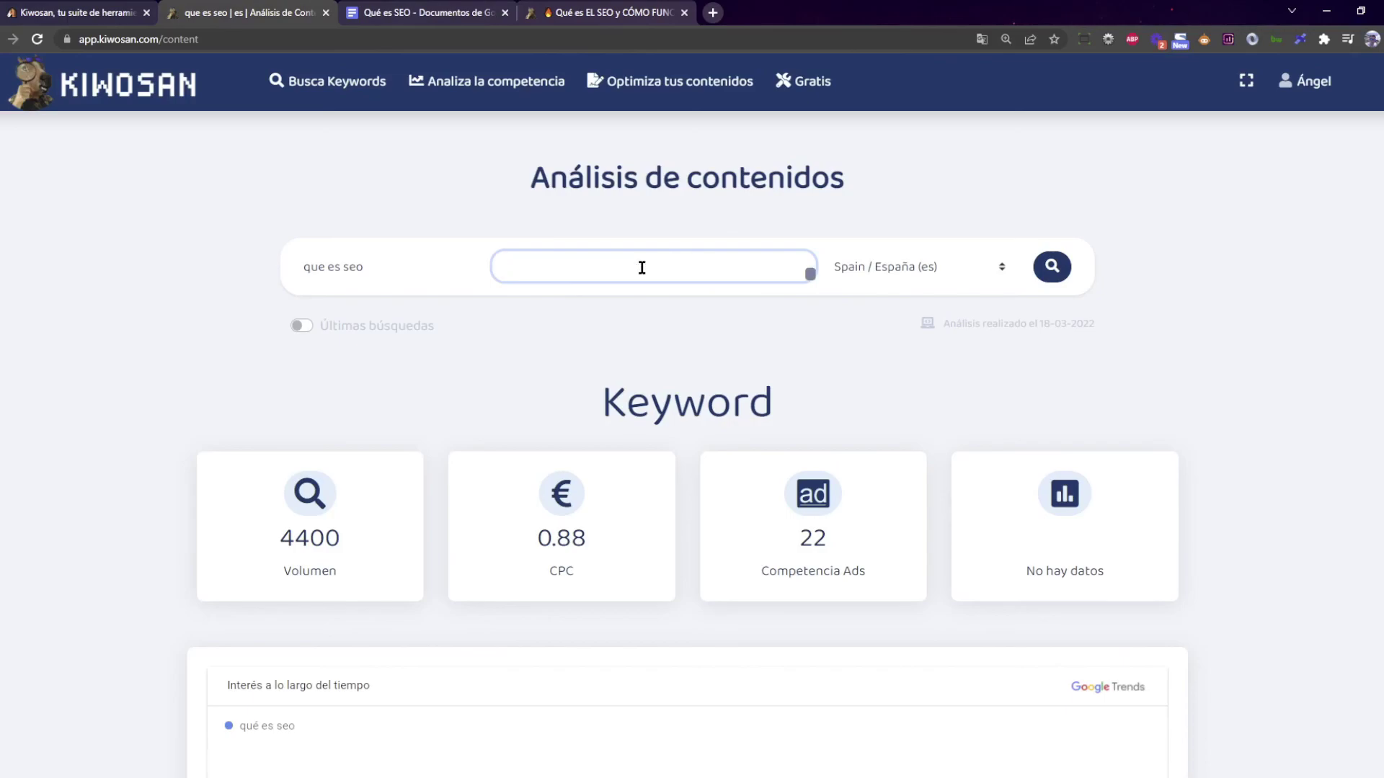
{"action": "scroll", "coordinate": [641, 267], "scroll_direction": "up", "scroll_amount": 10}
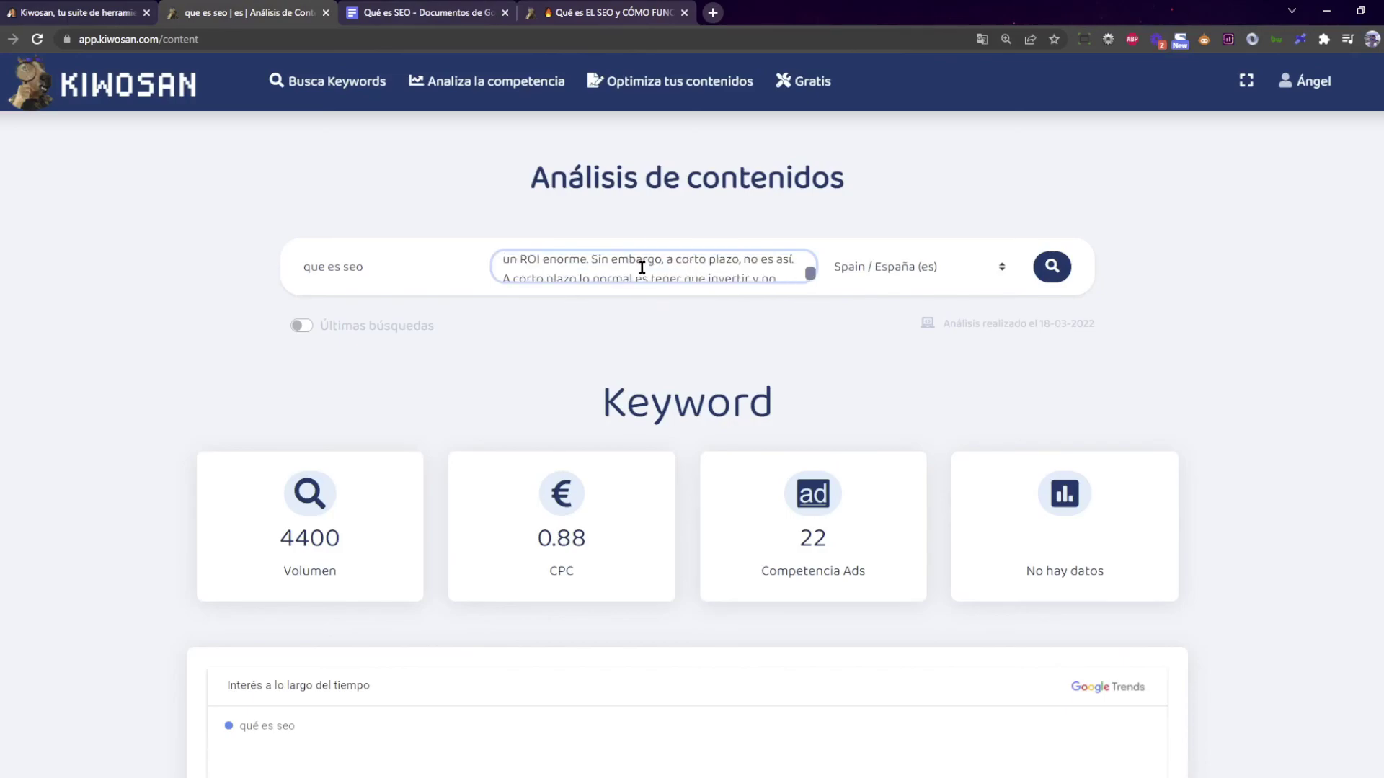
Run the content analysis for "que es seo" in Spain / España (es) against the pasted article text
{"action": "scroll", "coordinate": [641, 267], "scroll_direction": "up", "scroll_amount": 10}
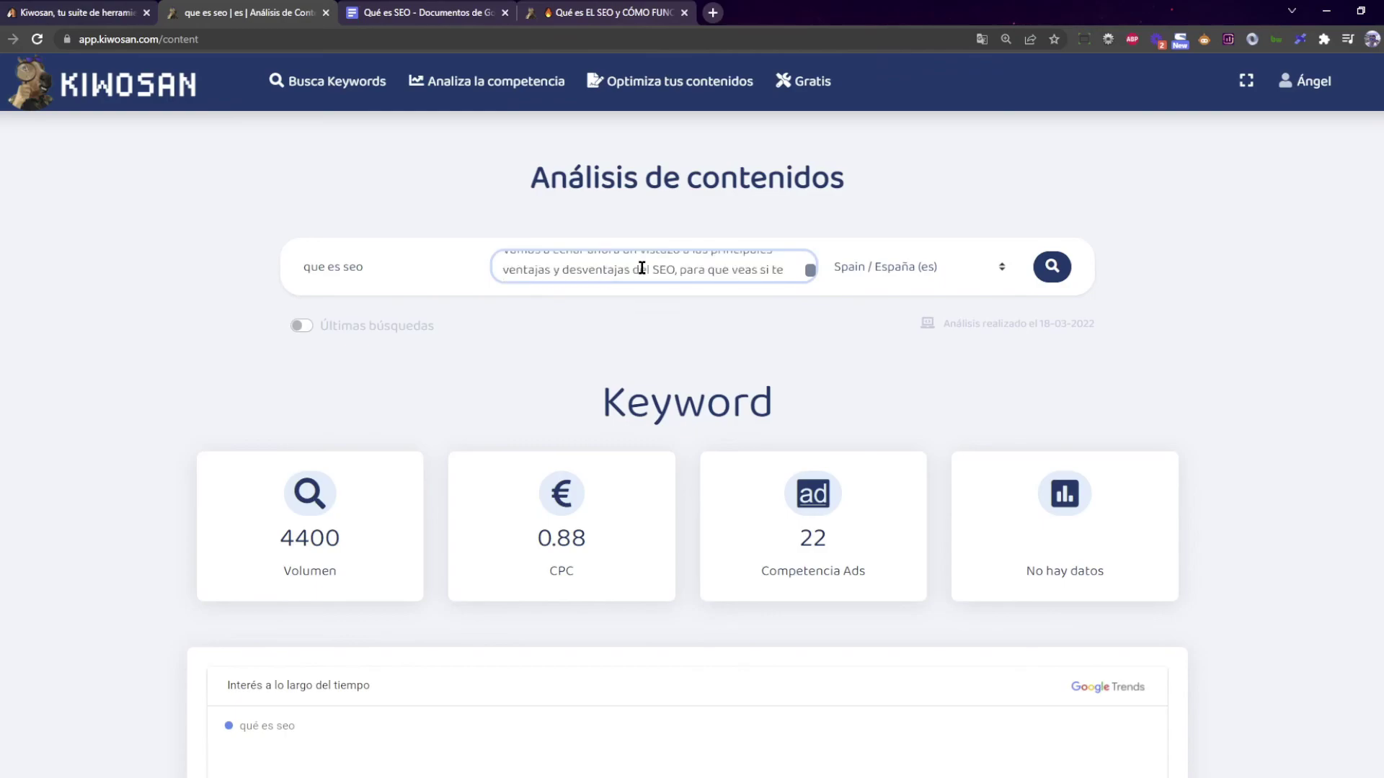
{"action": "scroll", "coordinate": [641, 267], "scroll_direction": "up", "scroll_amount": 3}
{"action": "left_click", "coordinate": [1066, 274]}
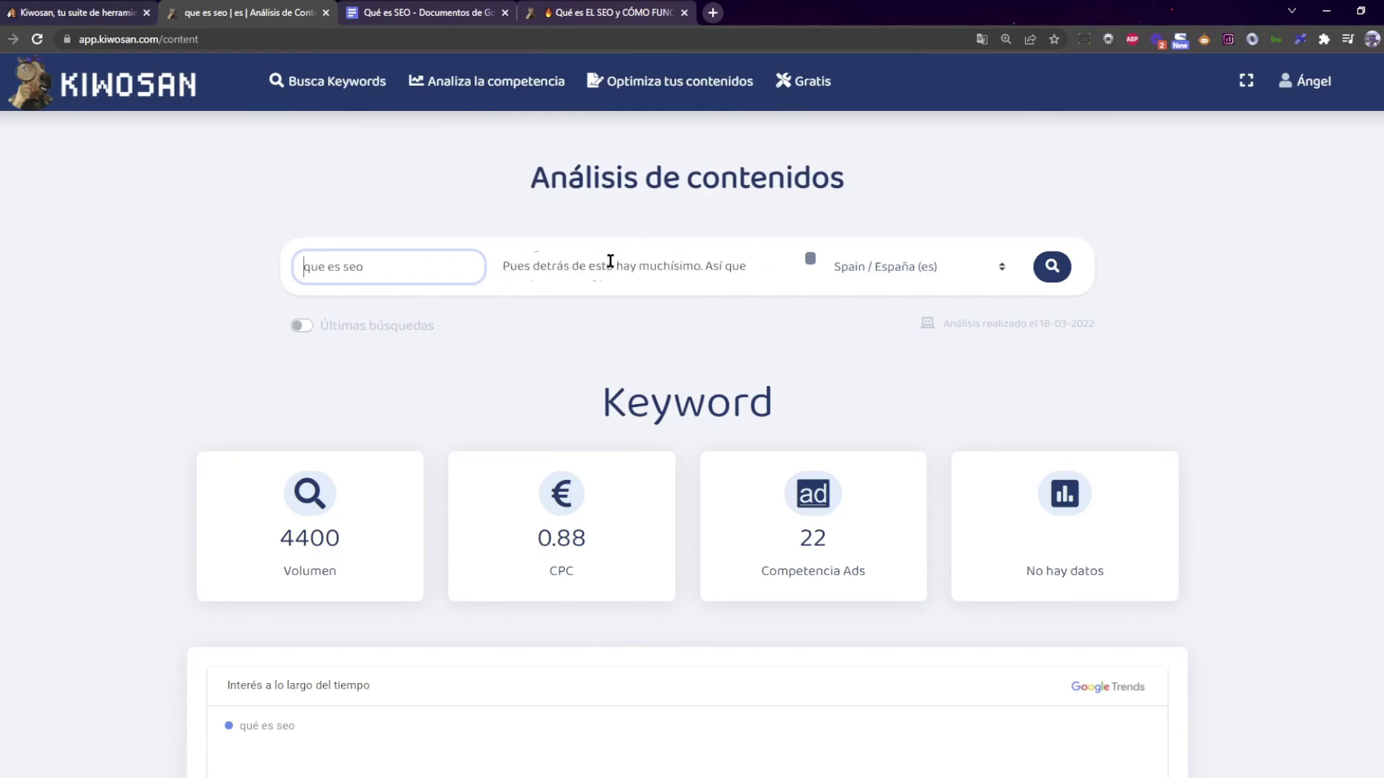
Review the new analysis, from the keyword metrics and Google Trends graph to the single-word KF*IDF chart
{"action": "scroll", "coordinate": [215, 284], "scroll_direction": "down", "scroll_amount": 5}
{"action": "scroll", "coordinate": [203, 295], "scroll_direction": "down", "scroll_amount": 5}
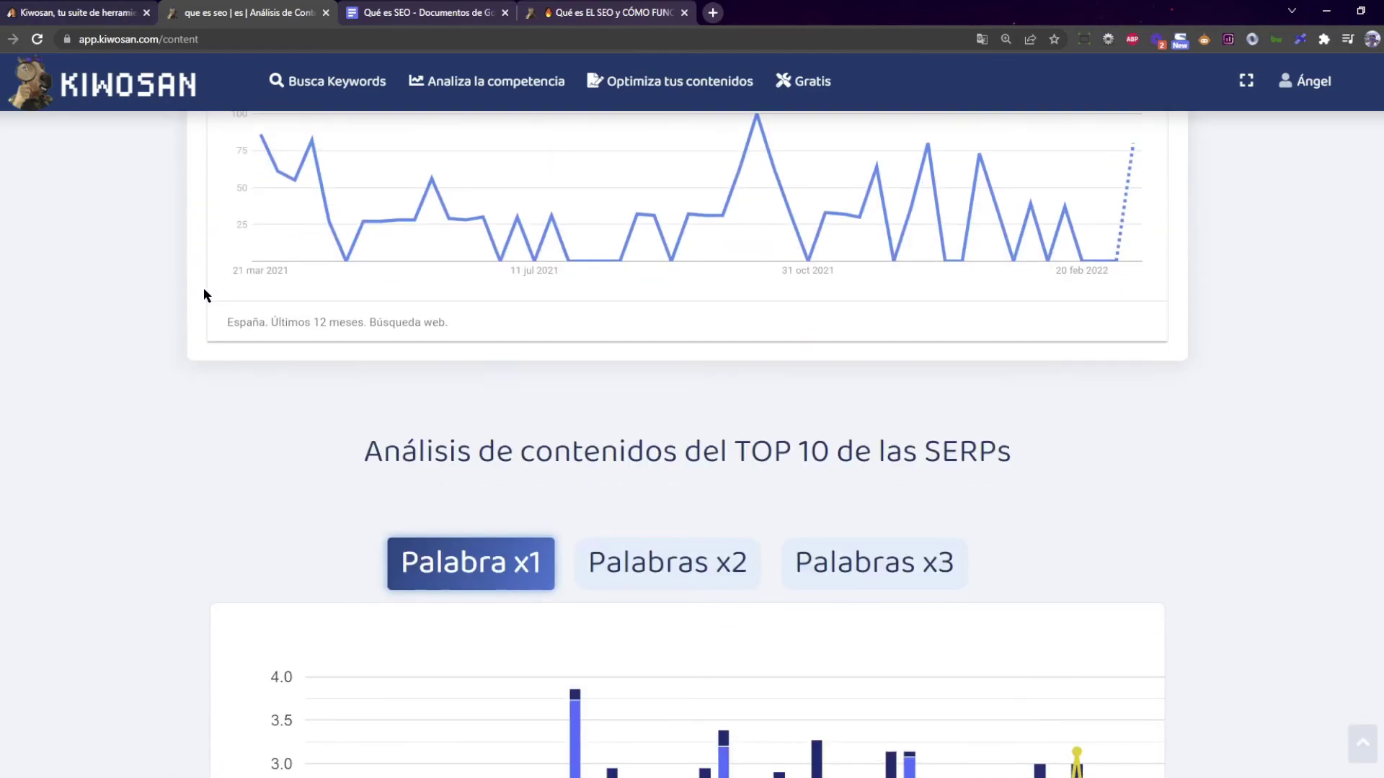
{"action": "scroll", "coordinate": [203, 295], "scroll_direction": "up", "scroll_amount": 8}
{"action": "scroll", "coordinate": [214, 284], "scroll_direction": "up", "scroll_amount": 2}
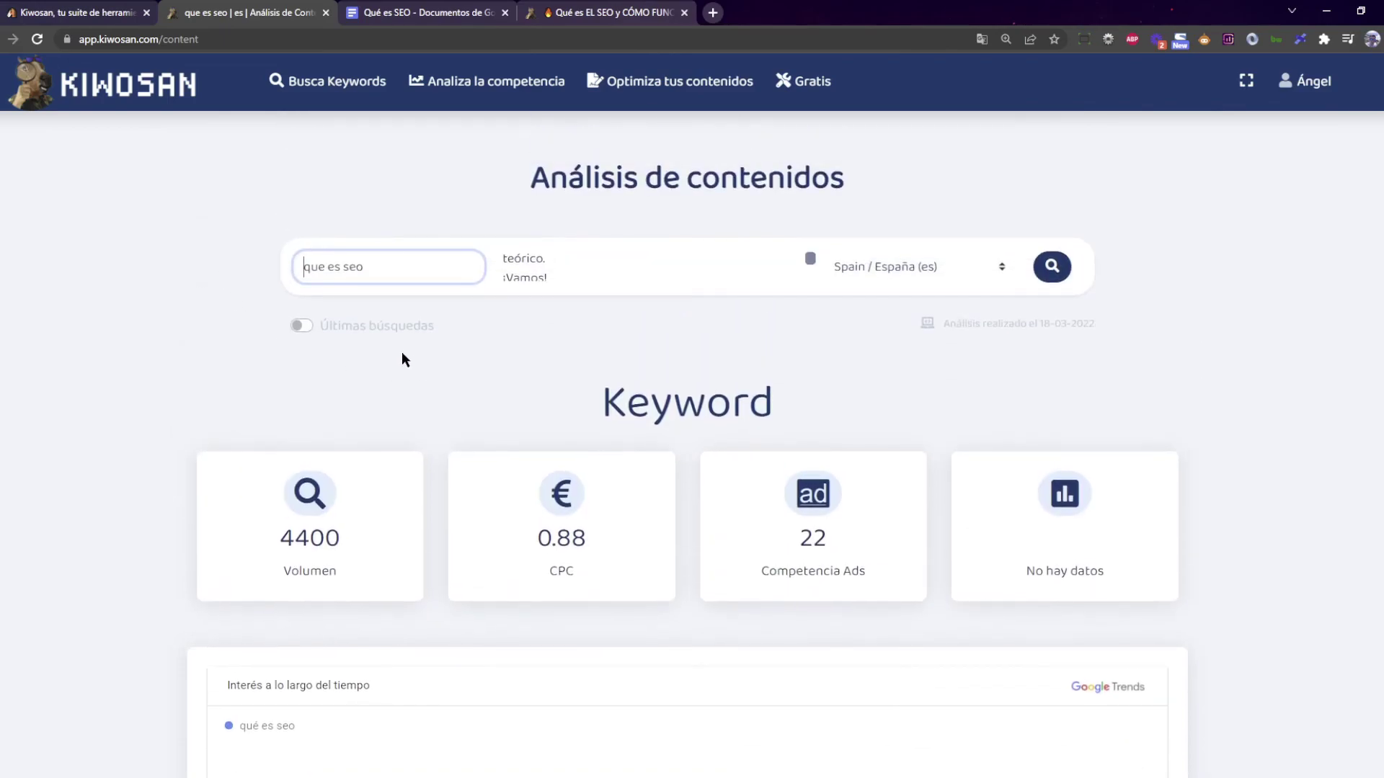
{"action": "left_click_drag", "start_coordinate": [620, 409], "coordinate": [673, 409]}
{"action": "left_click", "coordinate": [762, 414]}
{"action": "scroll", "coordinate": [795, 425], "scroll_direction": "down", "scroll_amount": 7}
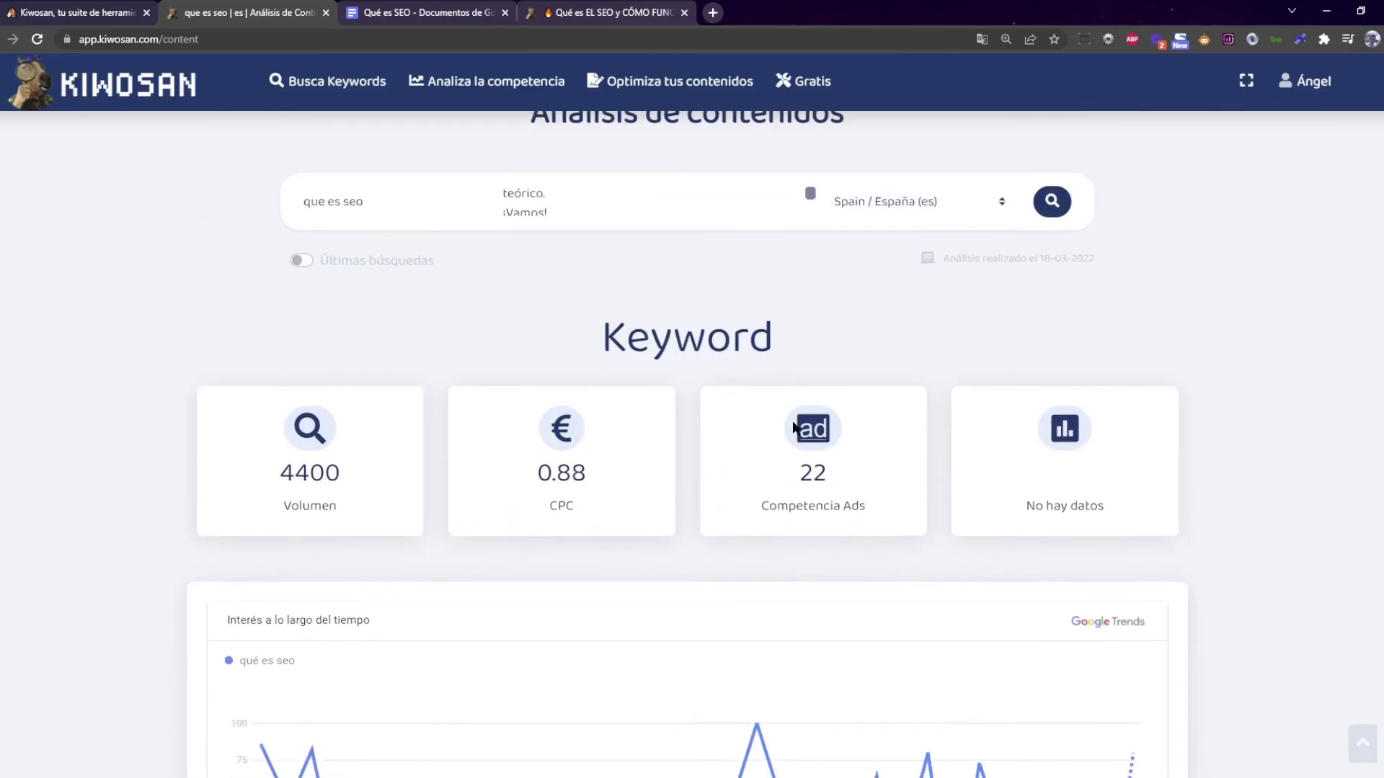
{"action": "scroll", "coordinate": [874, 325], "scroll_direction": "down", "scroll_amount": 8}
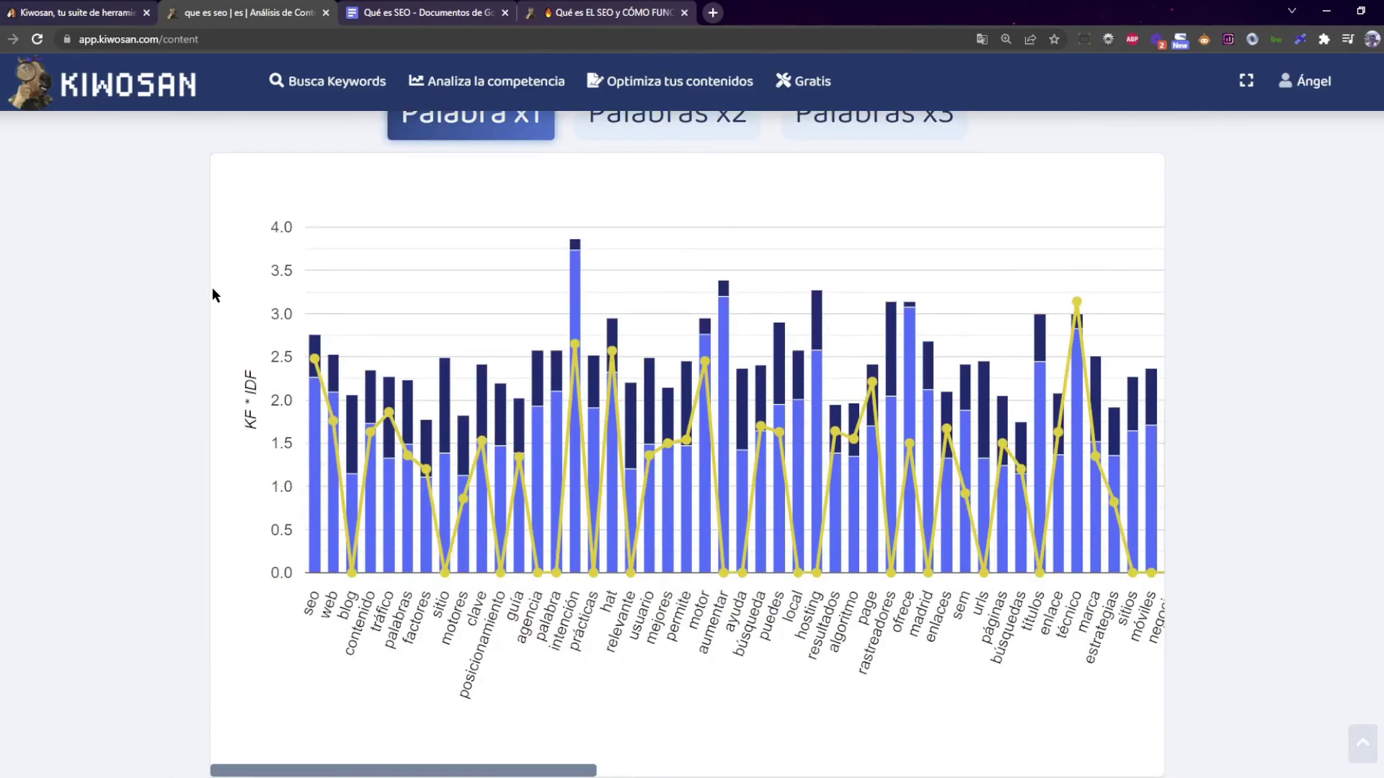
{"action": "scroll", "coordinate": [1292, 405], "scroll_direction": "up", "scroll_amount": 1}
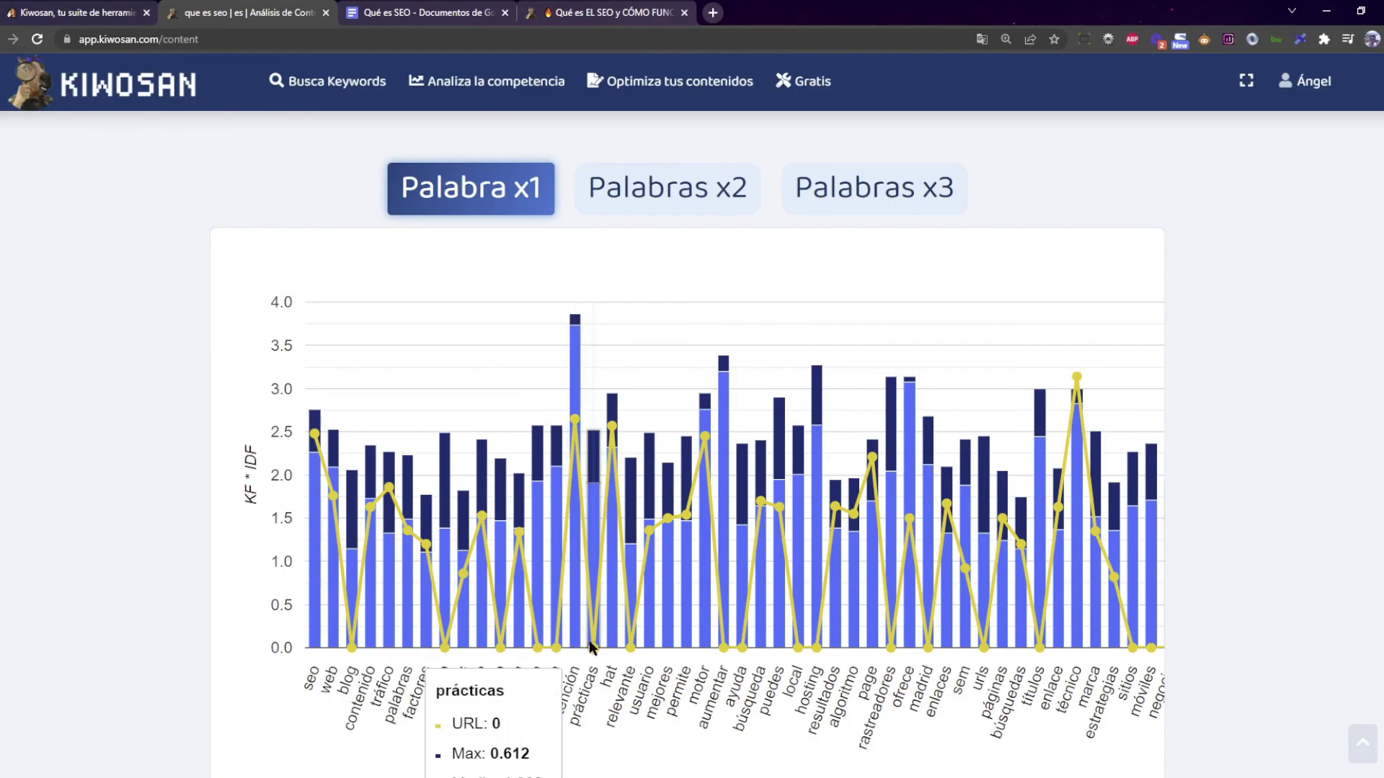
{"action": "scroll", "coordinate": [1236, 490], "scroll_direction": "down", "scroll_amount": 2}
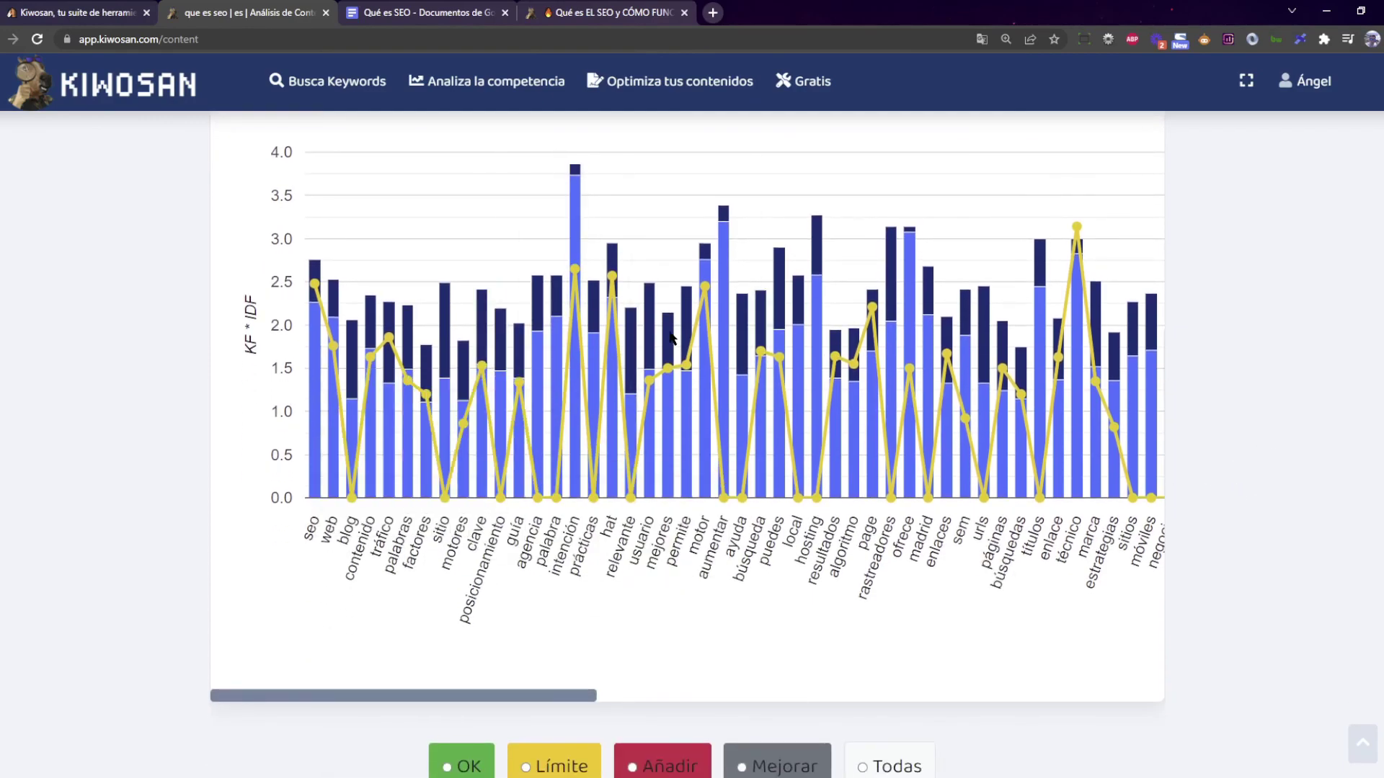
Filter the single-word keyword table by OK, Límite and Añadir in turn to compare the lists, ending on Límite
{"action": "scroll", "coordinate": [1261, 443], "scroll_direction": "down", "scroll_amount": 2}
{"action": "scroll", "coordinate": [1258, 475], "scroll_direction": "down", "scroll_amount": 7}
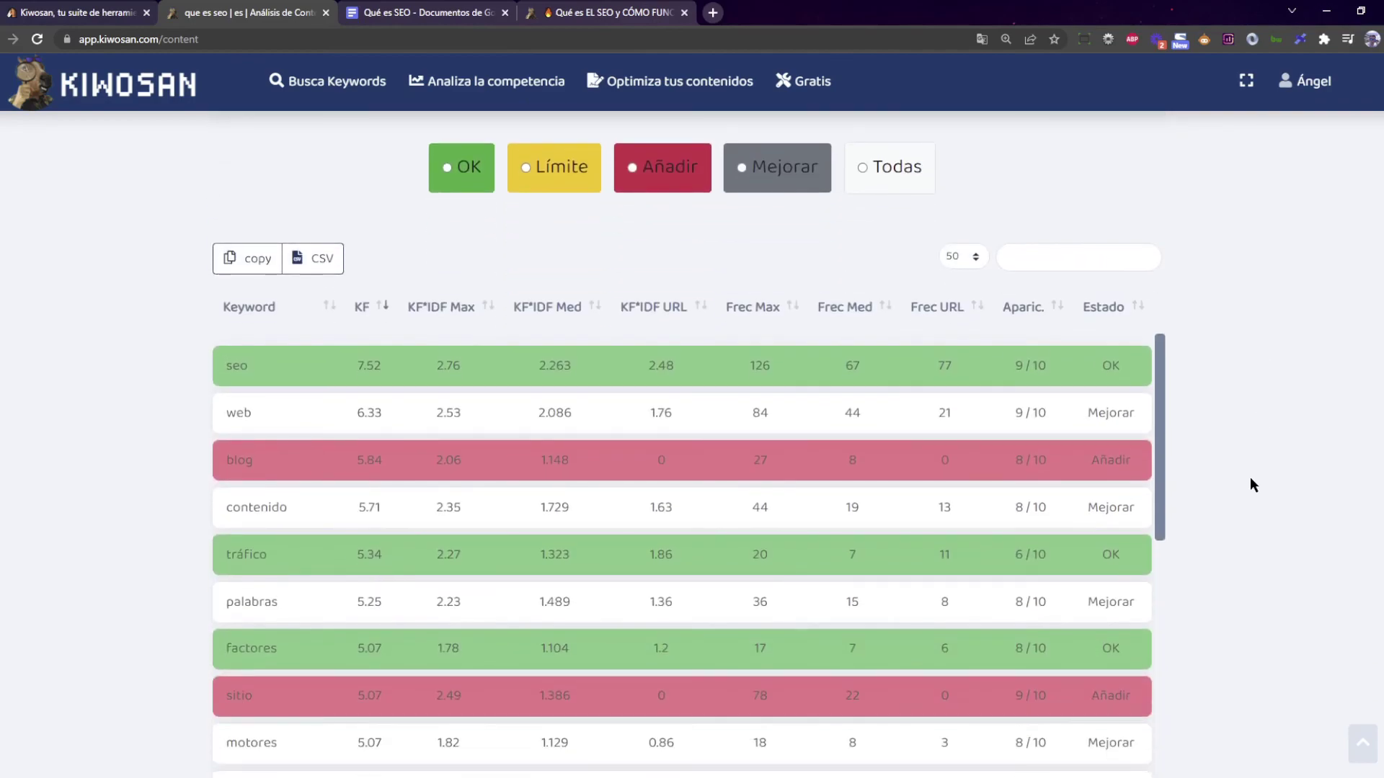
{"action": "left_click", "coordinate": [466, 175]}
{"action": "left_click", "coordinate": [562, 168]}
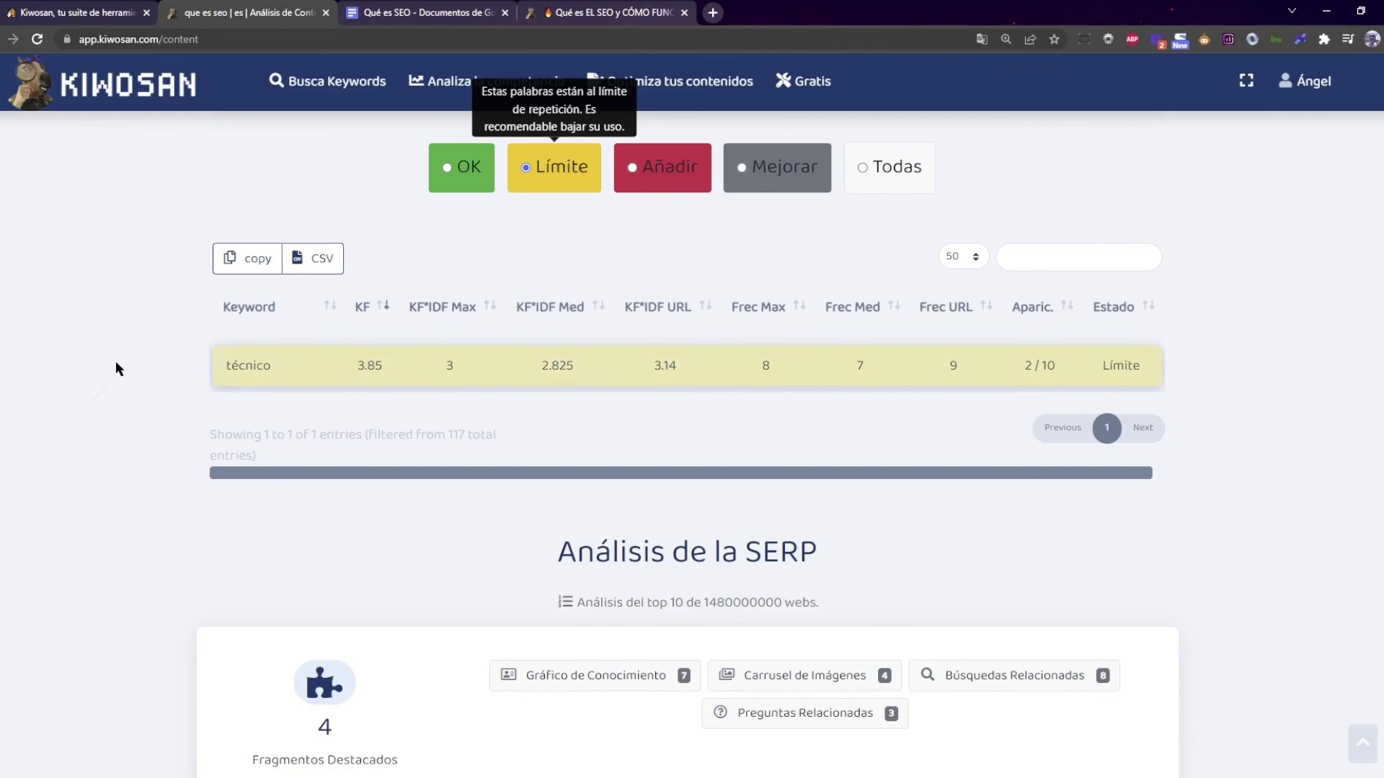
{"action": "left_click", "coordinate": [655, 174]}
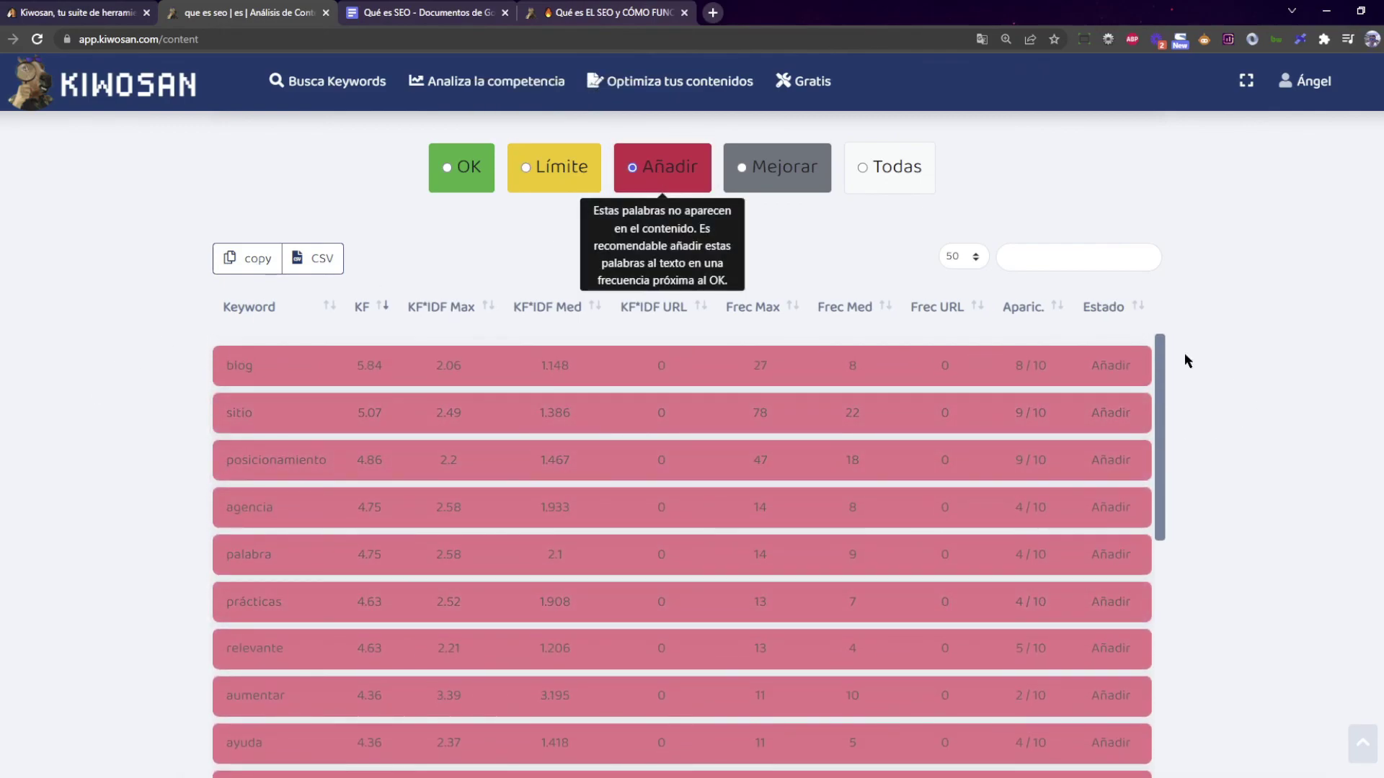
{"action": "left_click", "coordinate": [569, 175]}
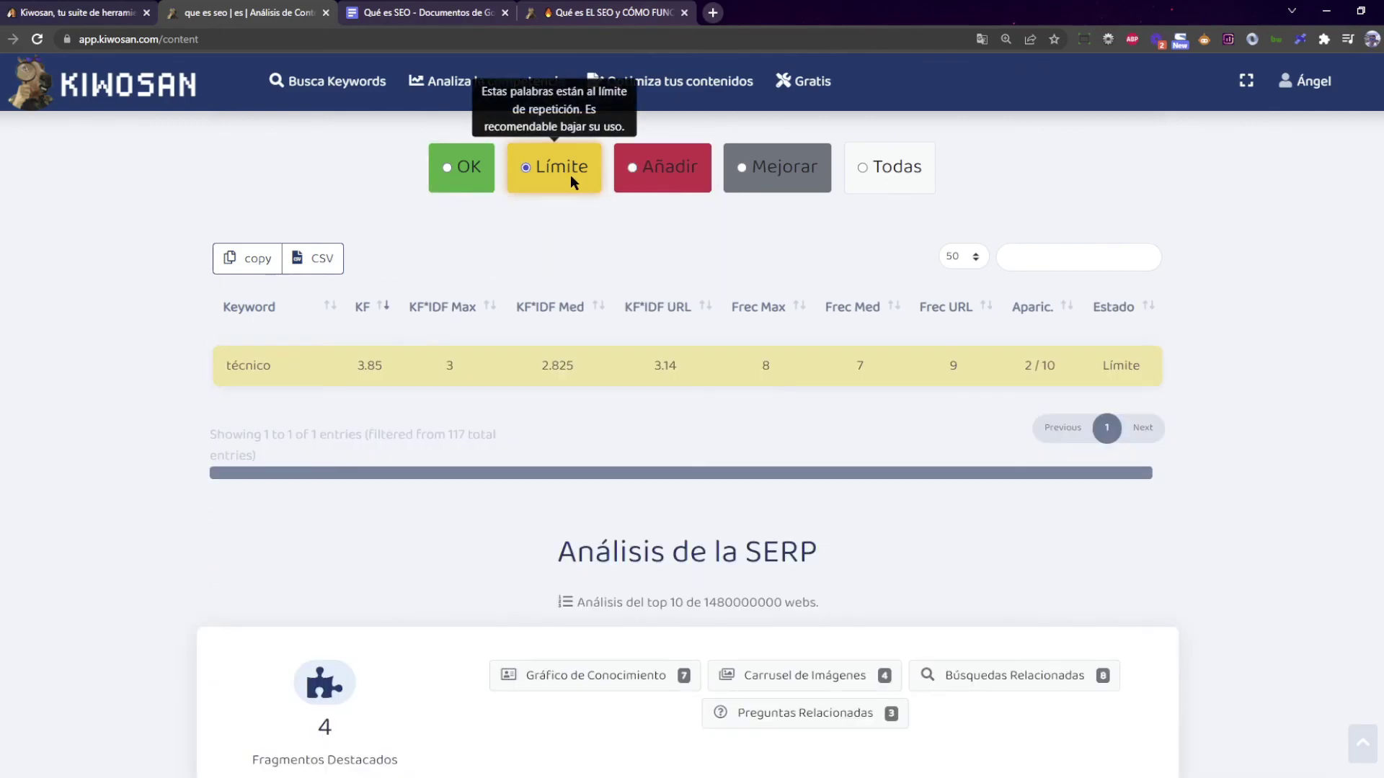
{"action": "left_click", "coordinate": [470, 176]}
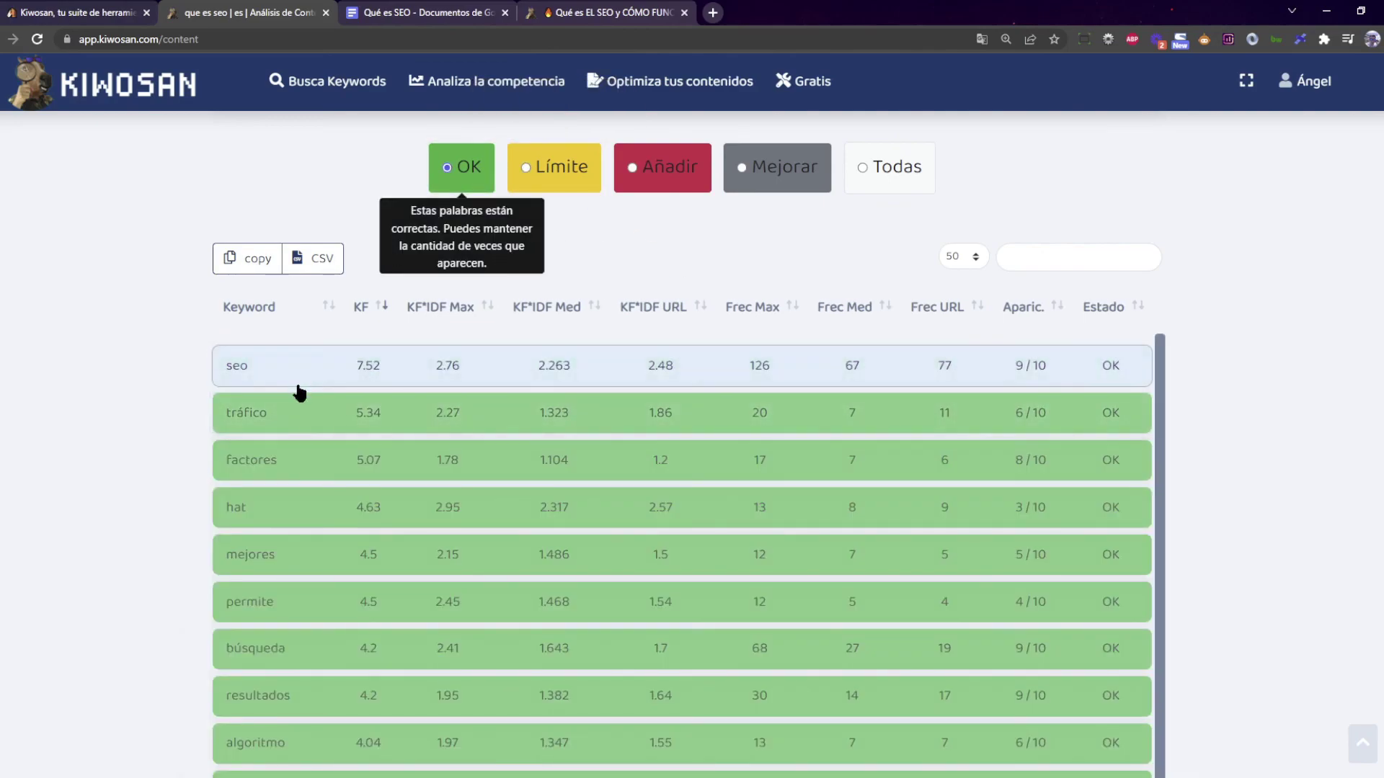
{"action": "left_click", "coordinate": [564, 159]}
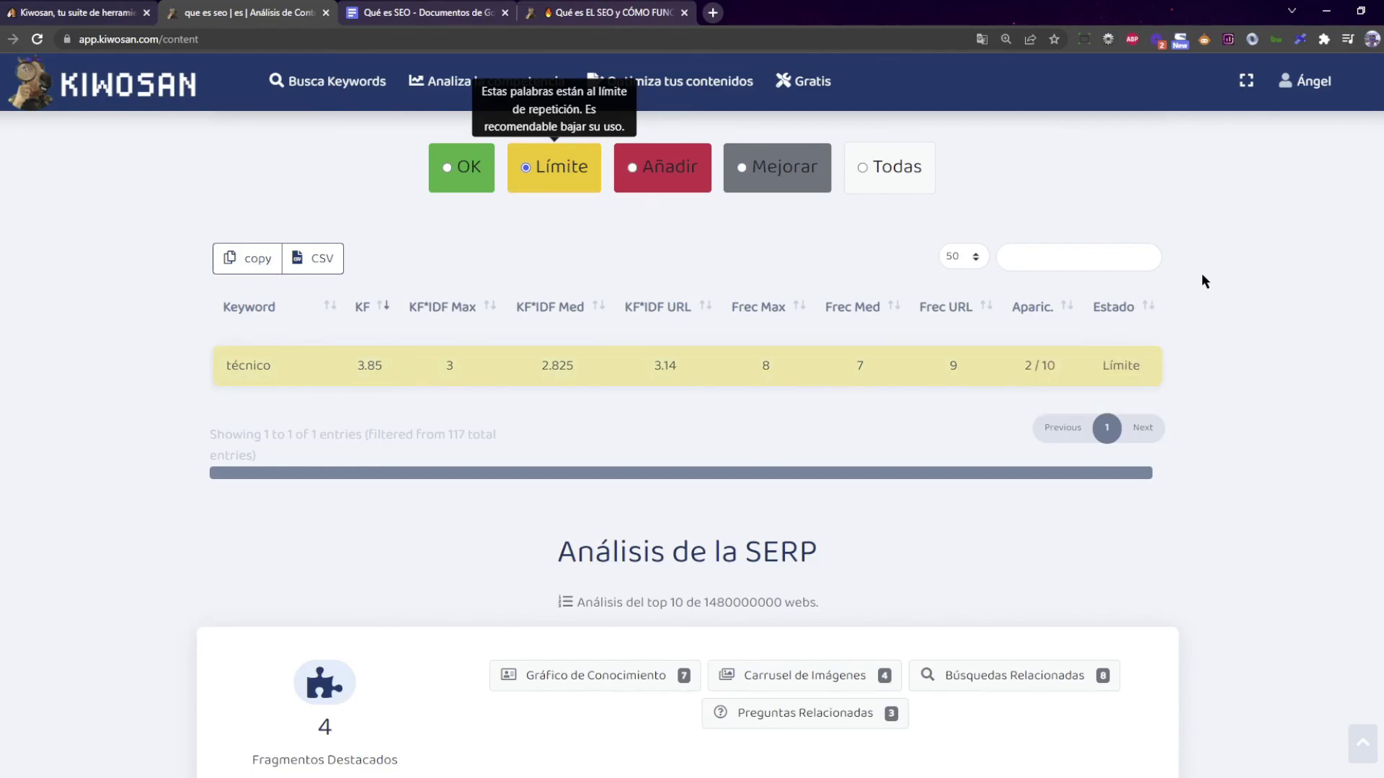
Show only the keywords missing from the text with the Añadir filter and review the list down to "wordpress"
{"action": "left_click", "coordinate": [673, 165]}
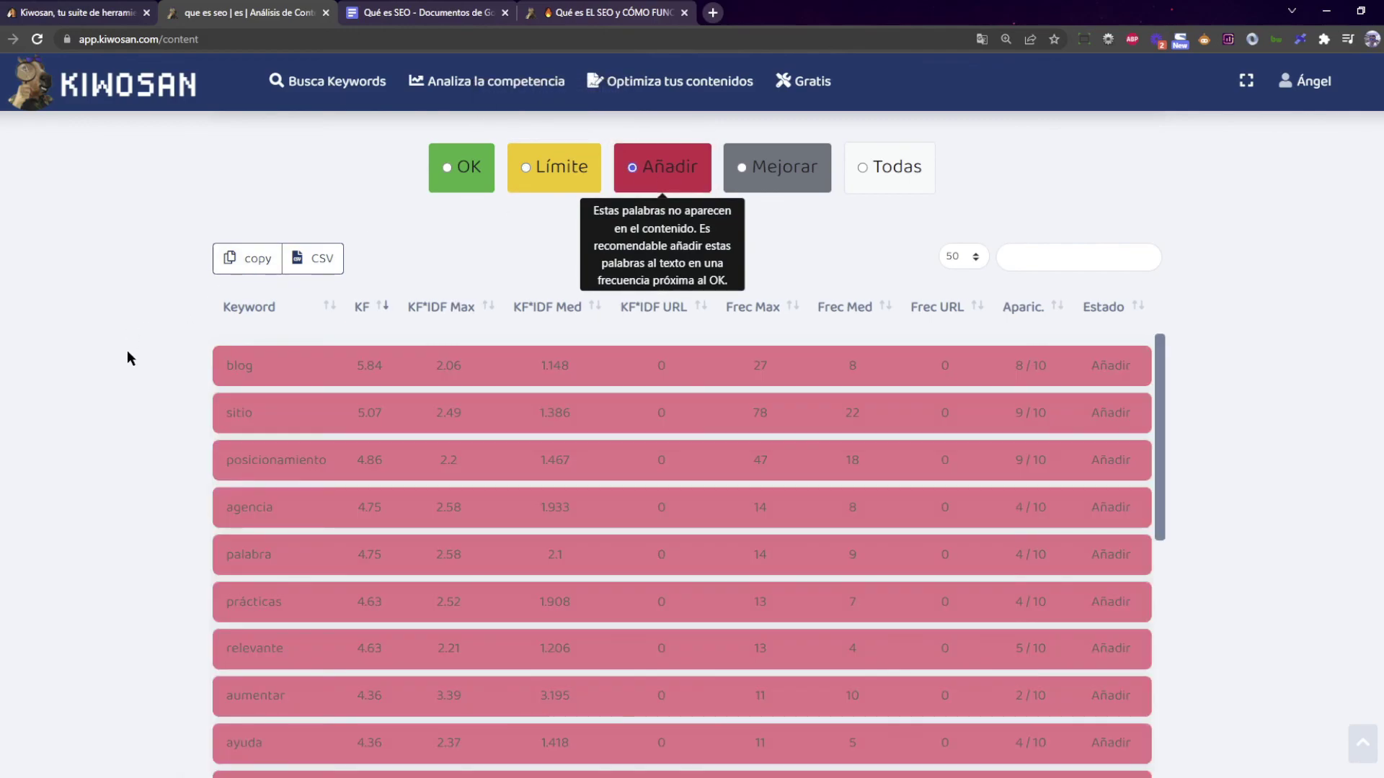
{"action": "scroll", "coordinate": [127, 356], "scroll_direction": "down", "scroll_amount": 1}
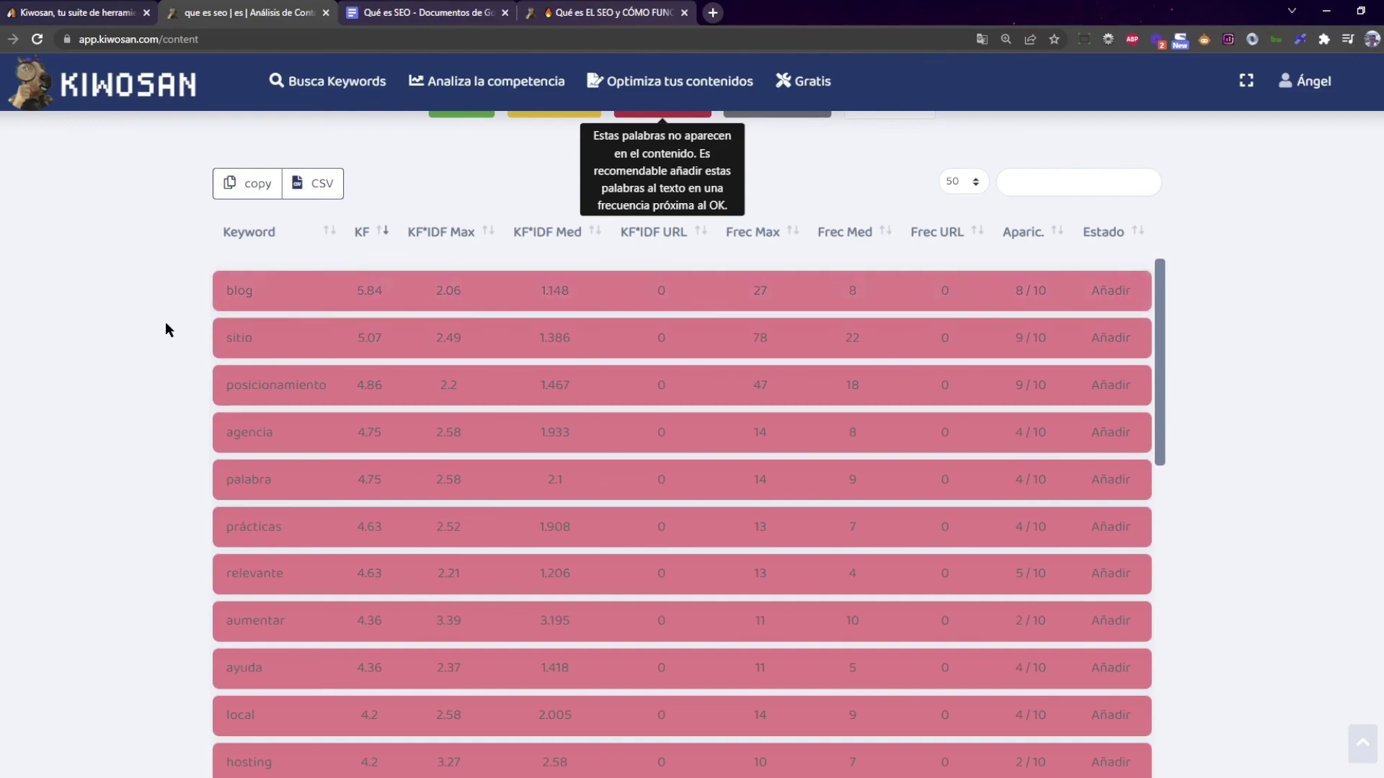
{"action": "scroll", "coordinate": [208, 367], "scroll_direction": "down", "scroll_amount": 1}
{"action": "scroll", "coordinate": [197, 335], "scroll_direction": "up", "scroll_amount": 1}
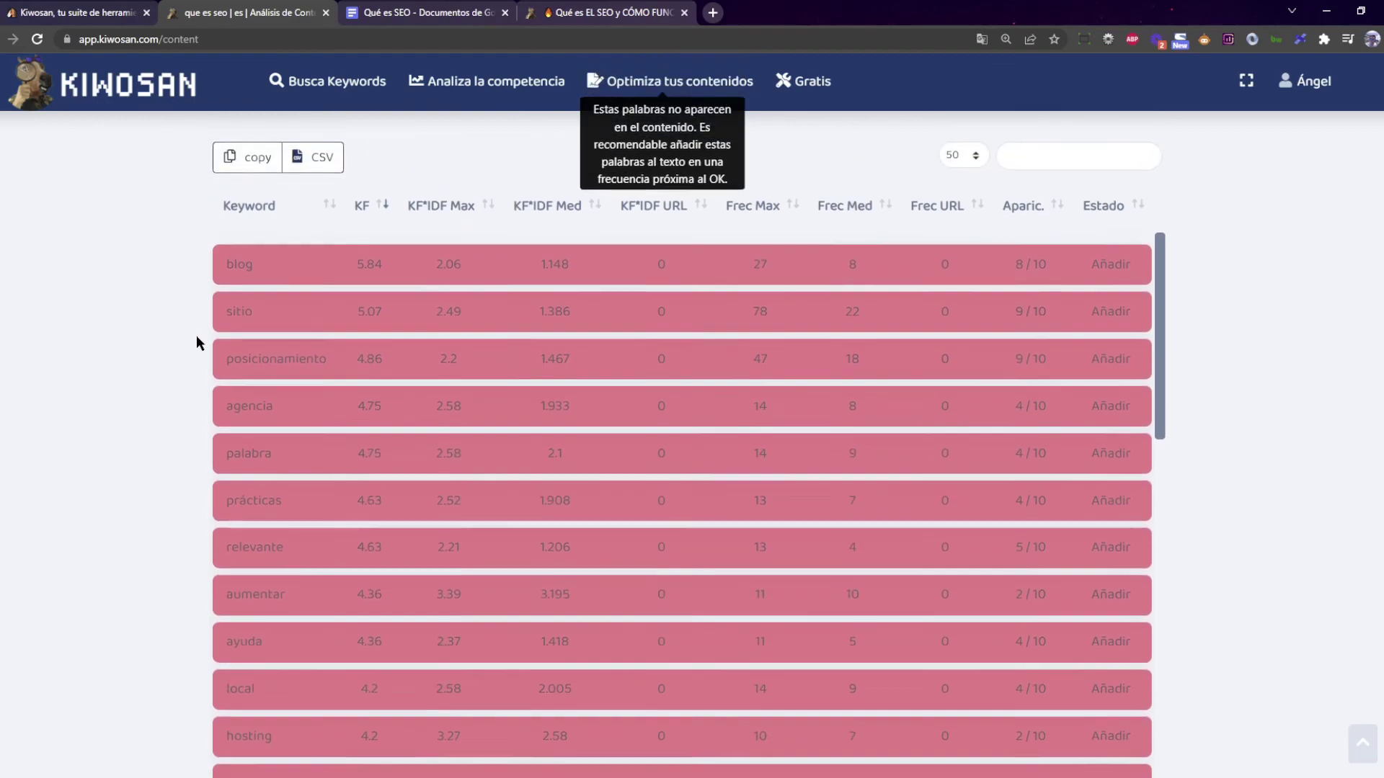
{"action": "scroll", "coordinate": [167, 325], "scroll_direction": "up", "scroll_amount": 2}
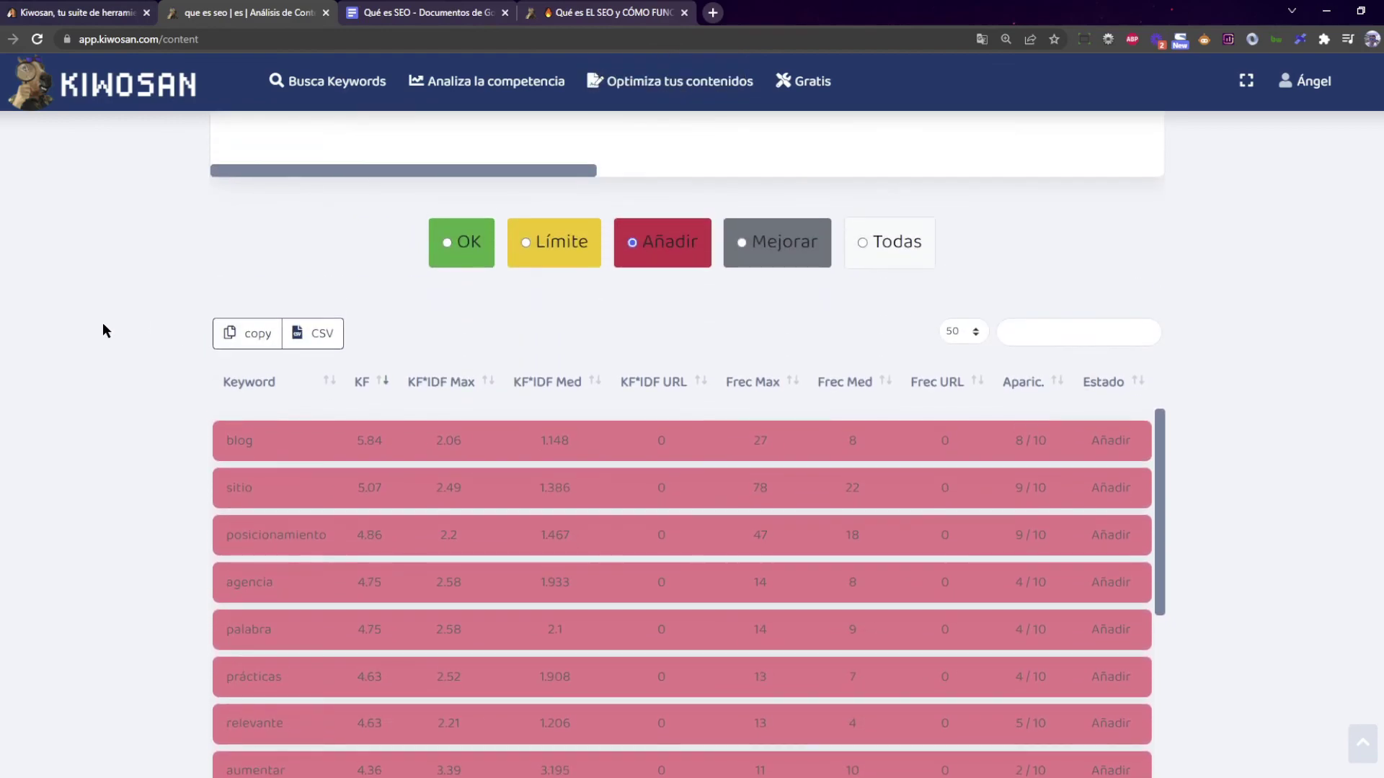
{"action": "scroll", "coordinate": [262, 383], "scroll_direction": "down", "scroll_amount": 8}
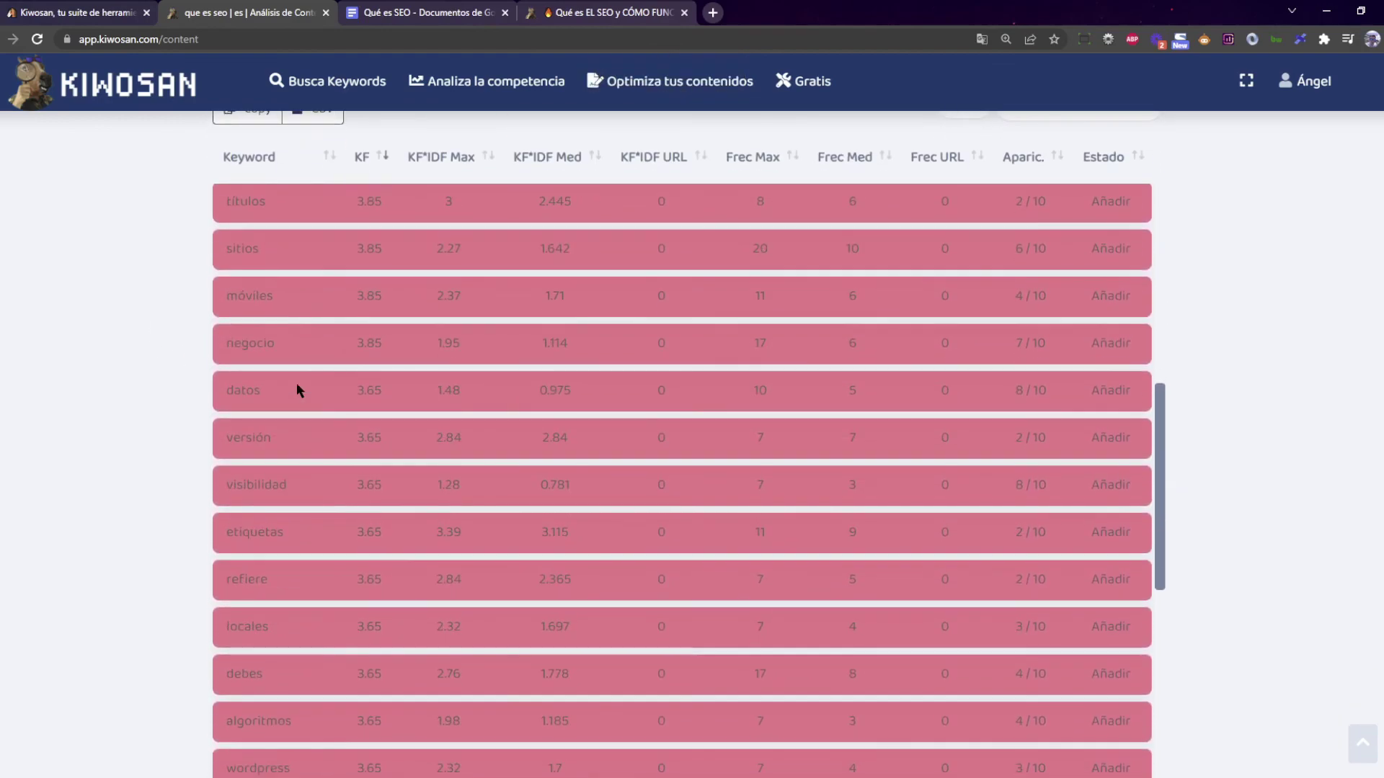
{"action": "scroll", "coordinate": [297, 390], "scroll_direction": "up", "scroll_amount": 8}
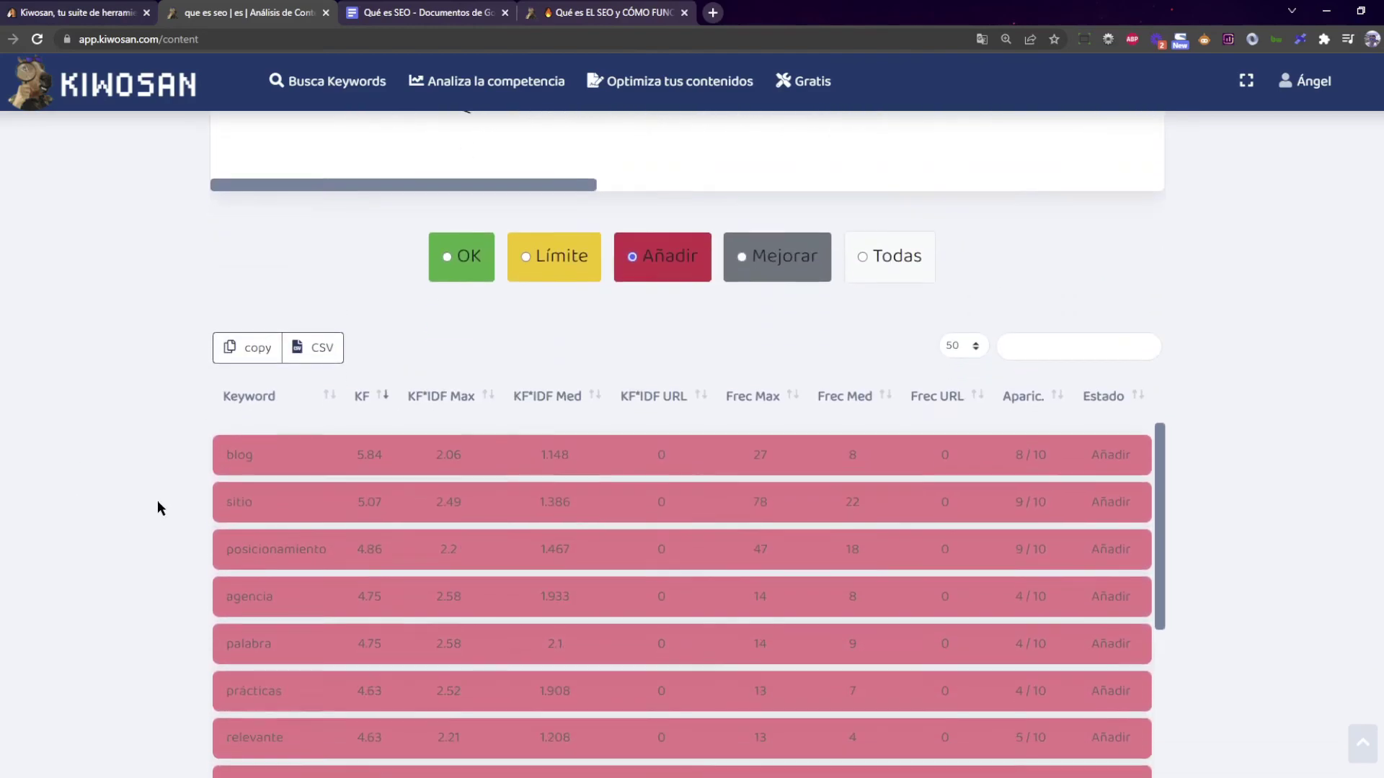
Copy the "sitio", "posicionamiento" and "agencia" keyword rows to the clipboard and deselect them
{"action": "scroll", "coordinate": [159, 502], "scroll_direction": "down", "scroll_amount": 1}
{"action": "left_click", "coordinate": [305, 408]}
{"action": "left_click", "coordinate": [286, 459]}
{"action": "left_click", "coordinate": [283, 498]}
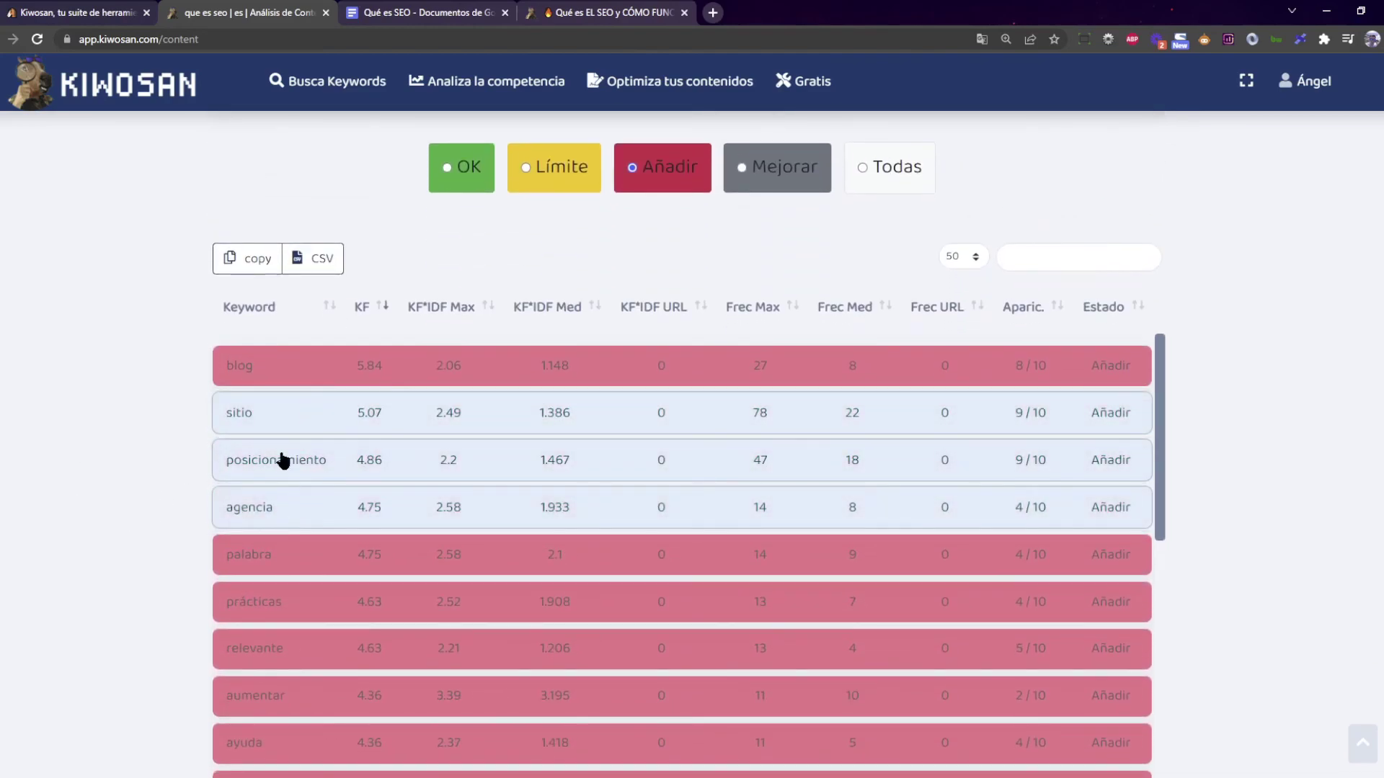
{"action": "left_click", "coordinate": [242, 261]}
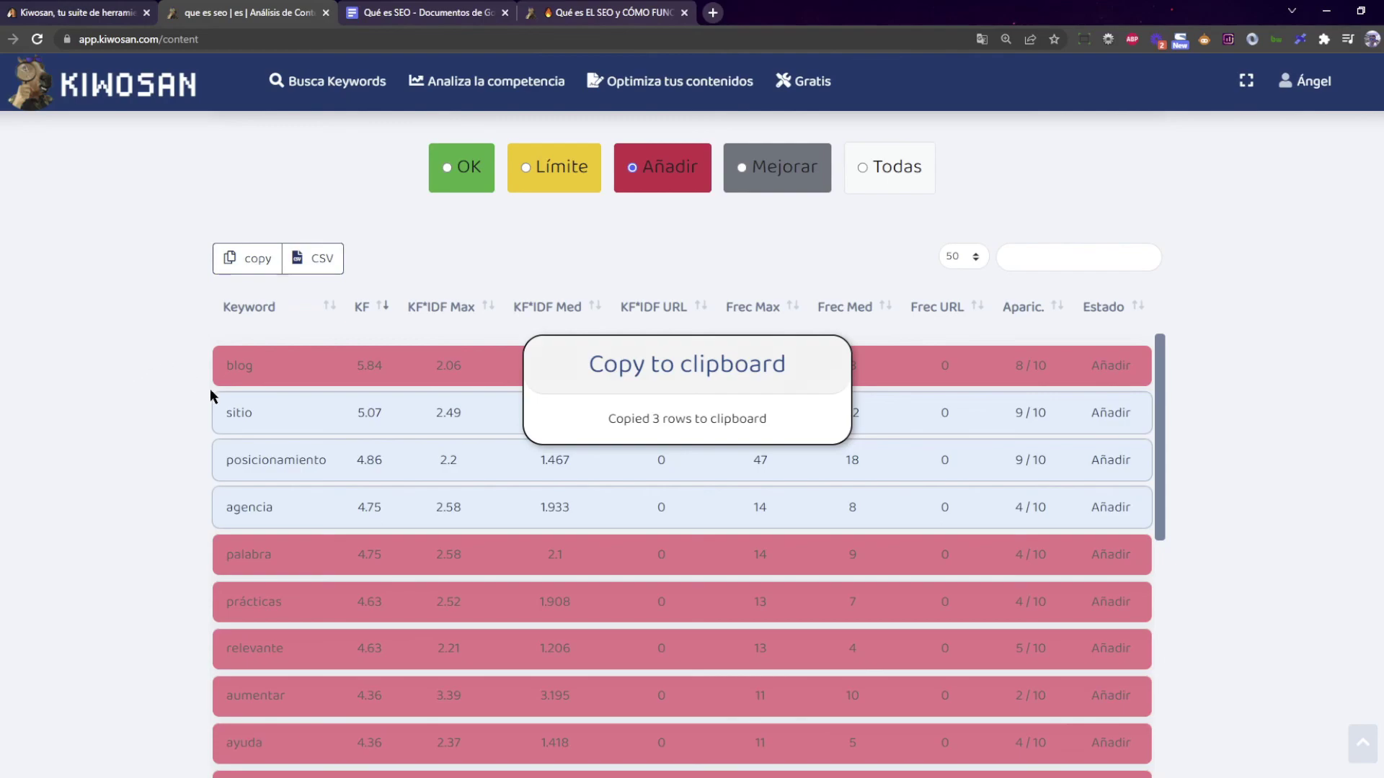
{"action": "left_click", "coordinate": [271, 427]}
{"action": "left_click", "coordinate": [275, 469]}
{"action": "left_click", "coordinate": [279, 505]}
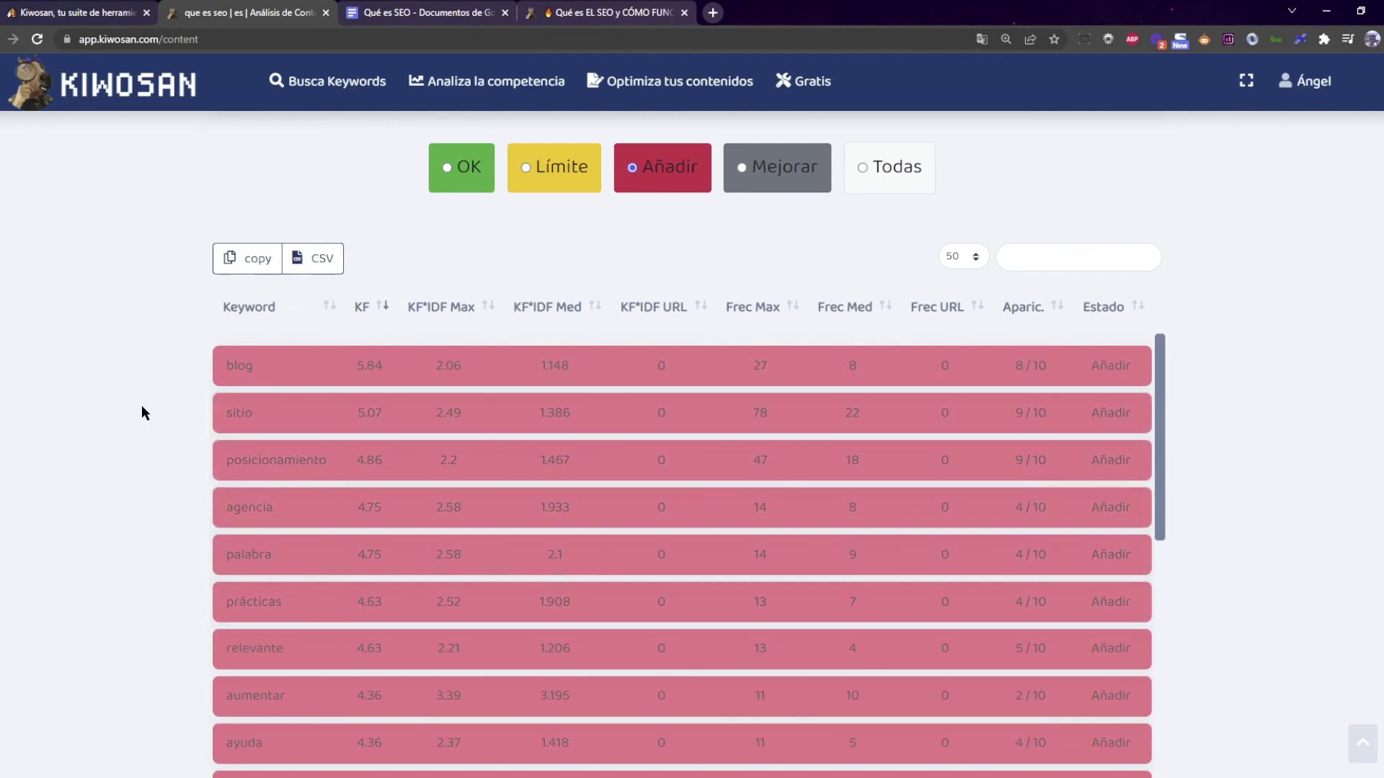
Review the SERP analysis, including featured snippets, word counts, top 10 results and heading tables, down to Keywords en los Encabezados
{"action": "scroll", "coordinate": [143, 400], "scroll_direction": "down", "scroll_amount": 10}
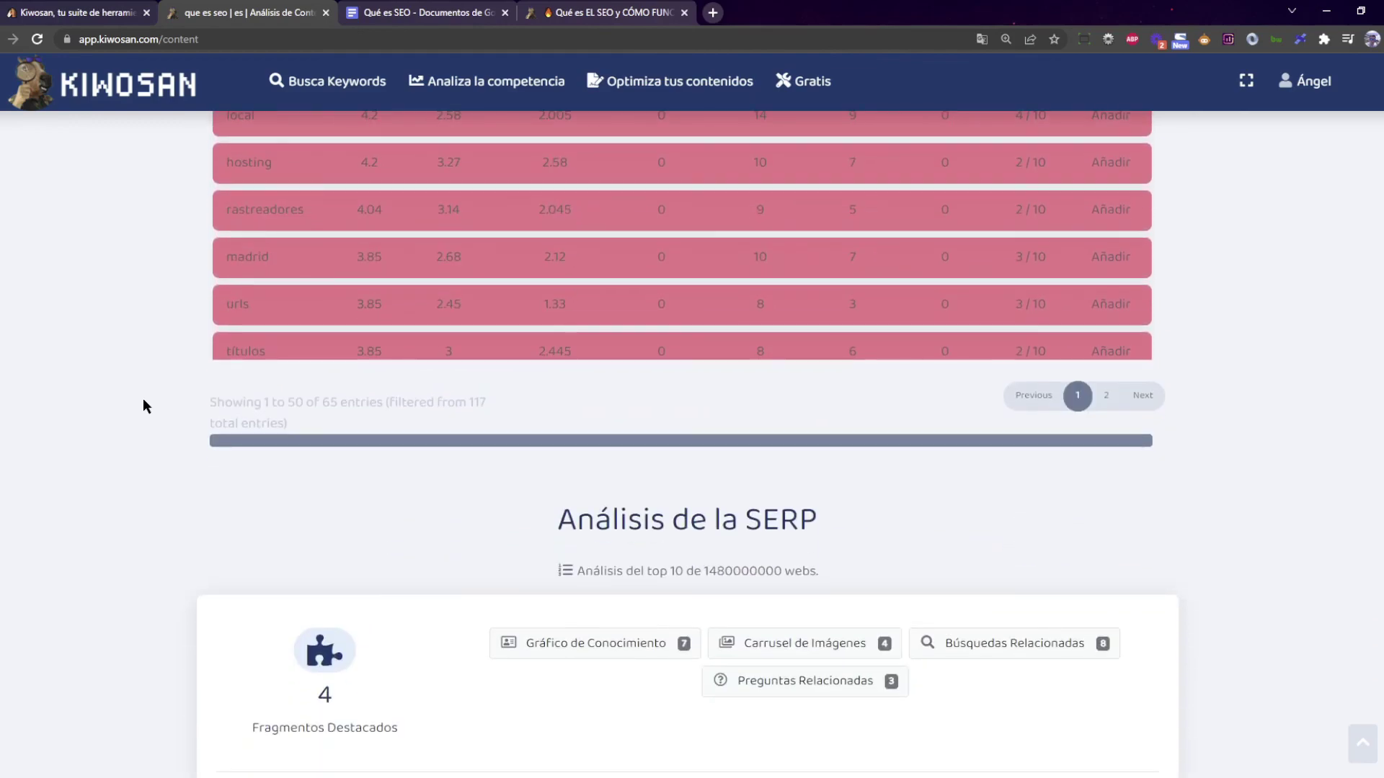
{"action": "scroll", "coordinate": [143, 406], "scroll_direction": "down", "scroll_amount": 4}
{"action": "left_click_drag", "start_coordinate": [558, 211], "coordinate": [897, 260]}
{"action": "left_click", "coordinate": [898, 260]}
{"action": "scroll", "coordinate": [1087, 447], "scroll_direction": "down", "scroll_amount": 10}
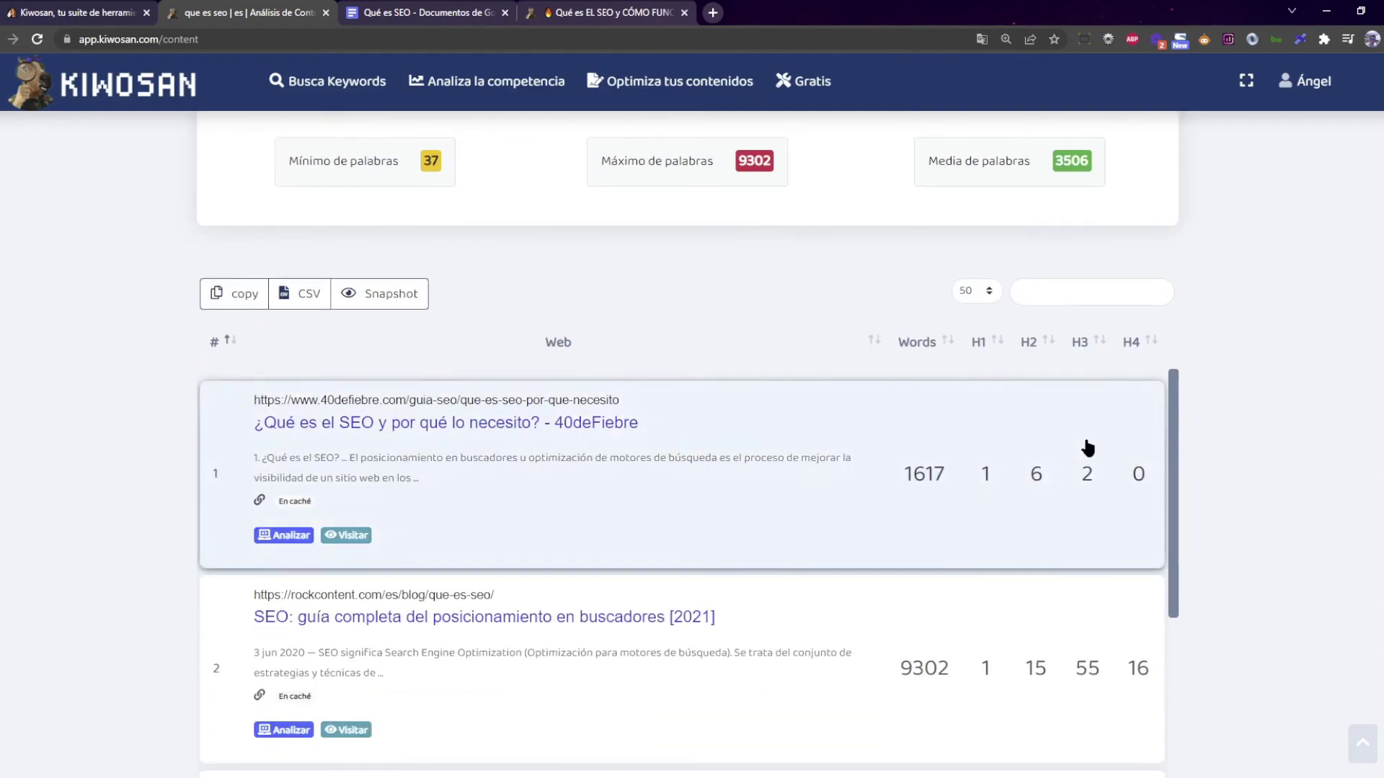
{"action": "scroll", "coordinate": [1235, 447], "scroll_direction": "down", "scroll_amount": 13}
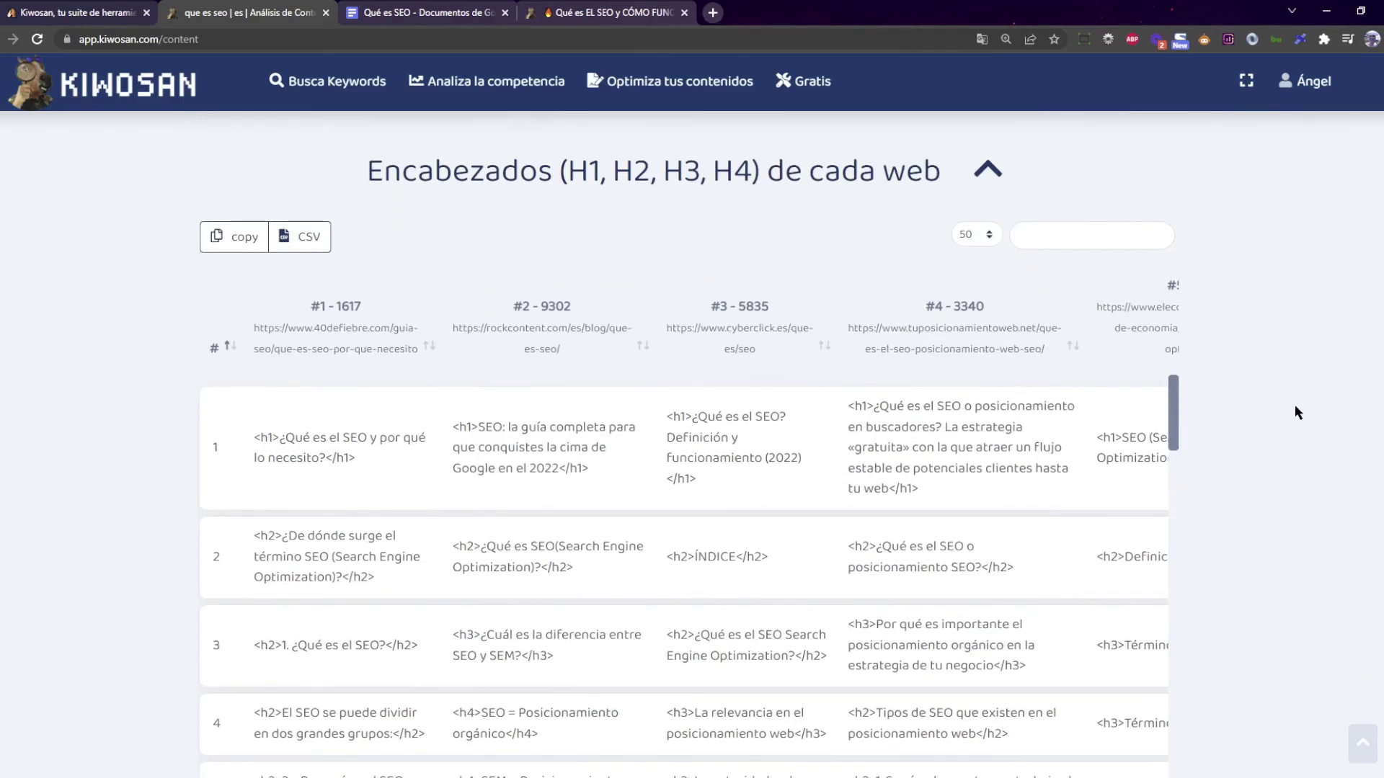
{"action": "scroll", "coordinate": [1300, 477], "scroll_direction": "down", "scroll_amount": 20}
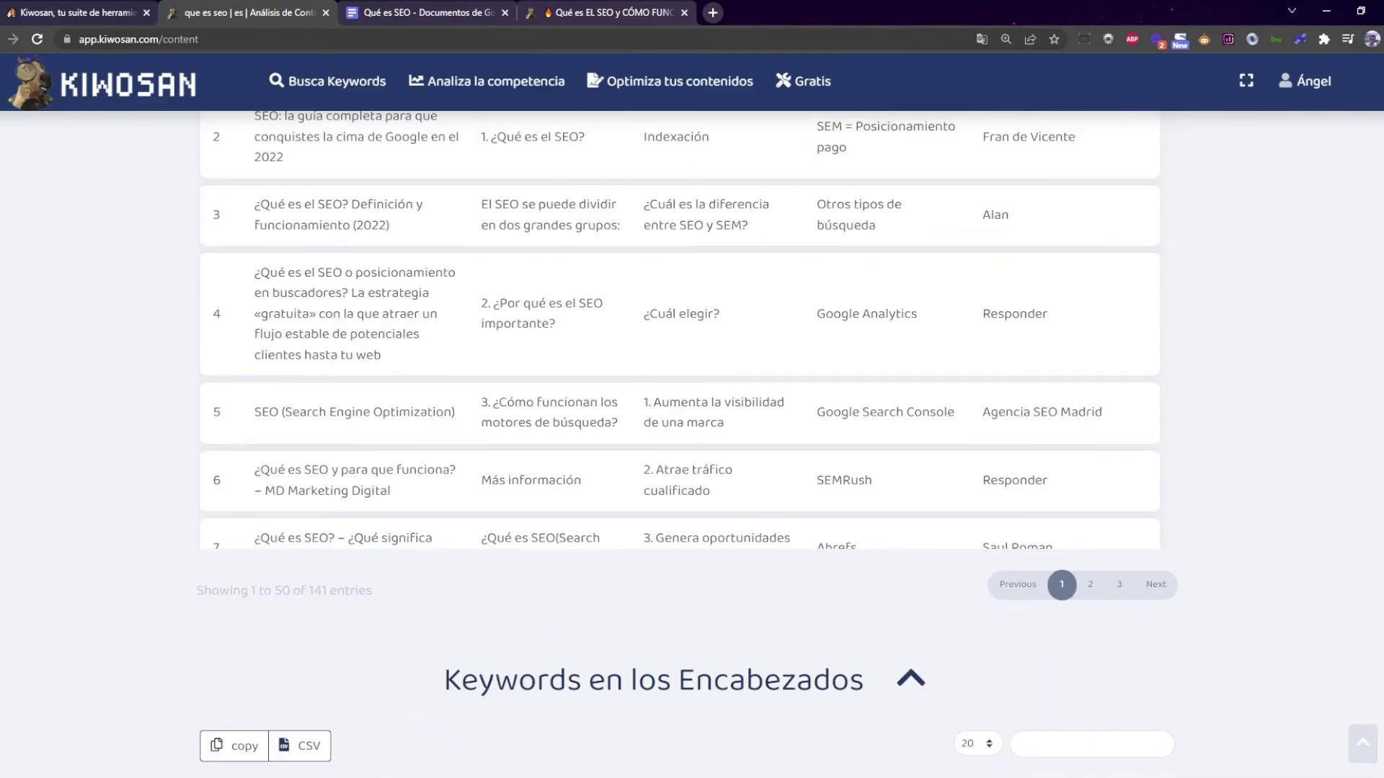
{"action": "scroll", "coordinate": [687, 447], "scroll_direction": "down", "scroll_amount": 4}
Re-examine the top 10 results and the H1 to H4 headings table across to website #10, and return to the single-word chart
{"action": "scroll", "coordinate": [1362, 461], "scroll_direction": "up", "scroll_amount": 20}
{"action": "scroll", "coordinate": [1362, 460], "scroll_direction": "down", "scroll_amount": 5}
{"action": "scroll", "coordinate": [973, 433], "scroll_direction": "down", "scroll_amount": 10}
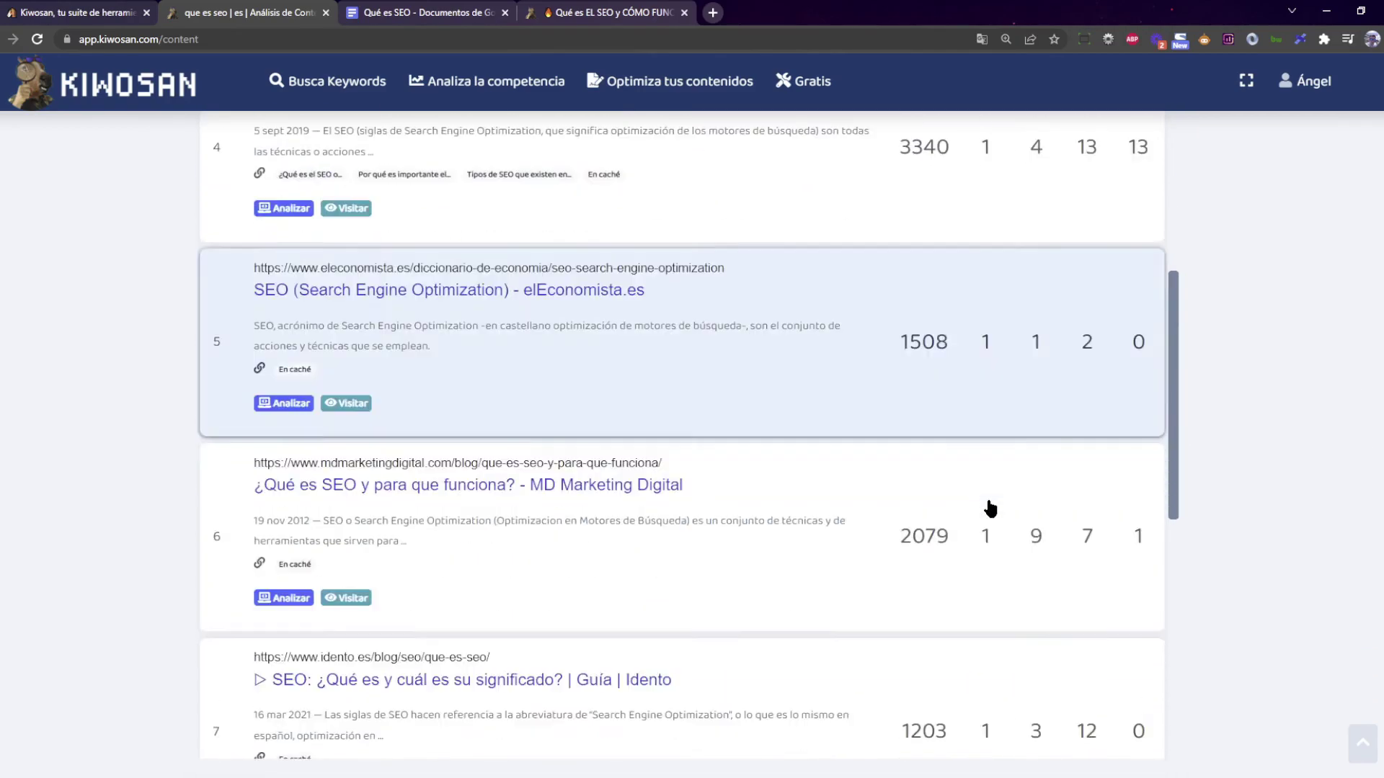
{"action": "scroll", "coordinate": [990, 509], "scroll_direction": "down", "scroll_amount": 15}
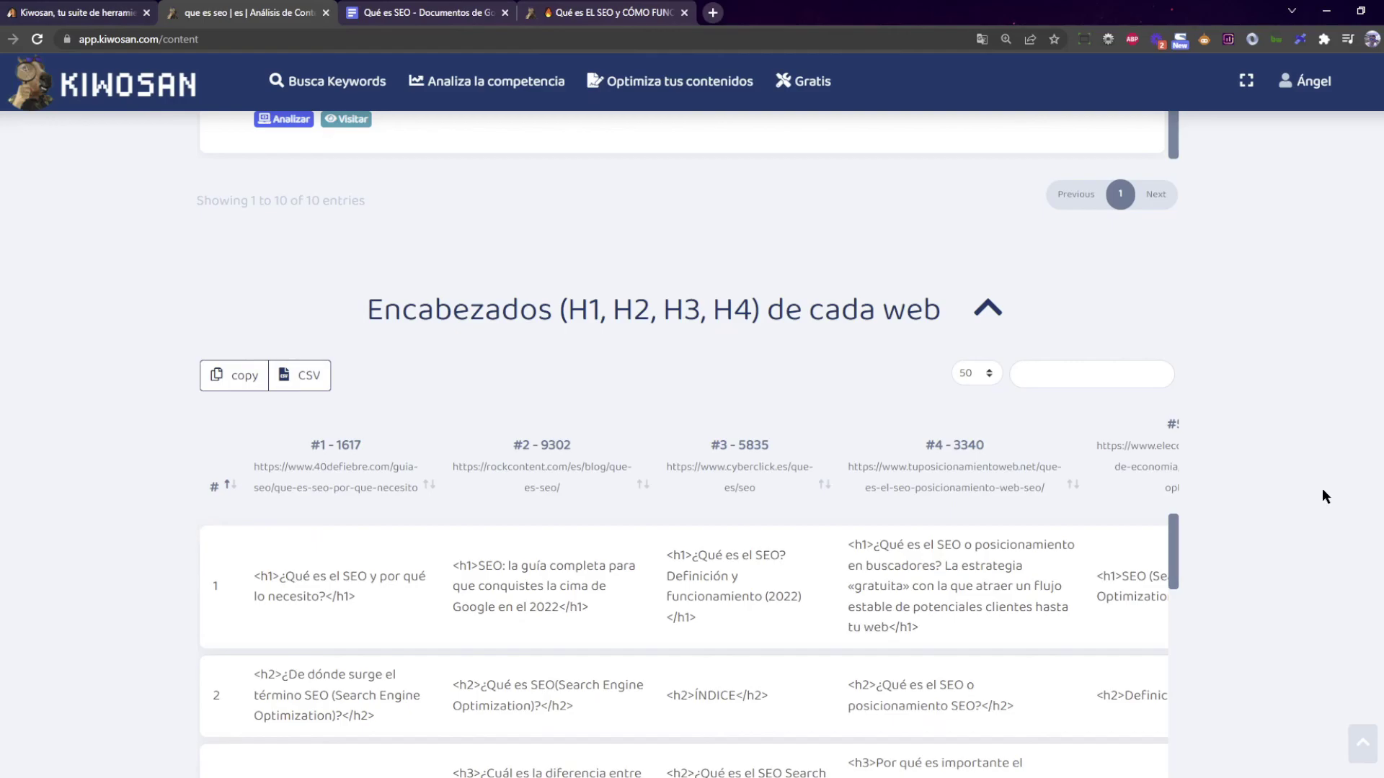
{"action": "scroll", "coordinate": [1313, 487], "scroll_direction": "down", "scroll_amount": 2}
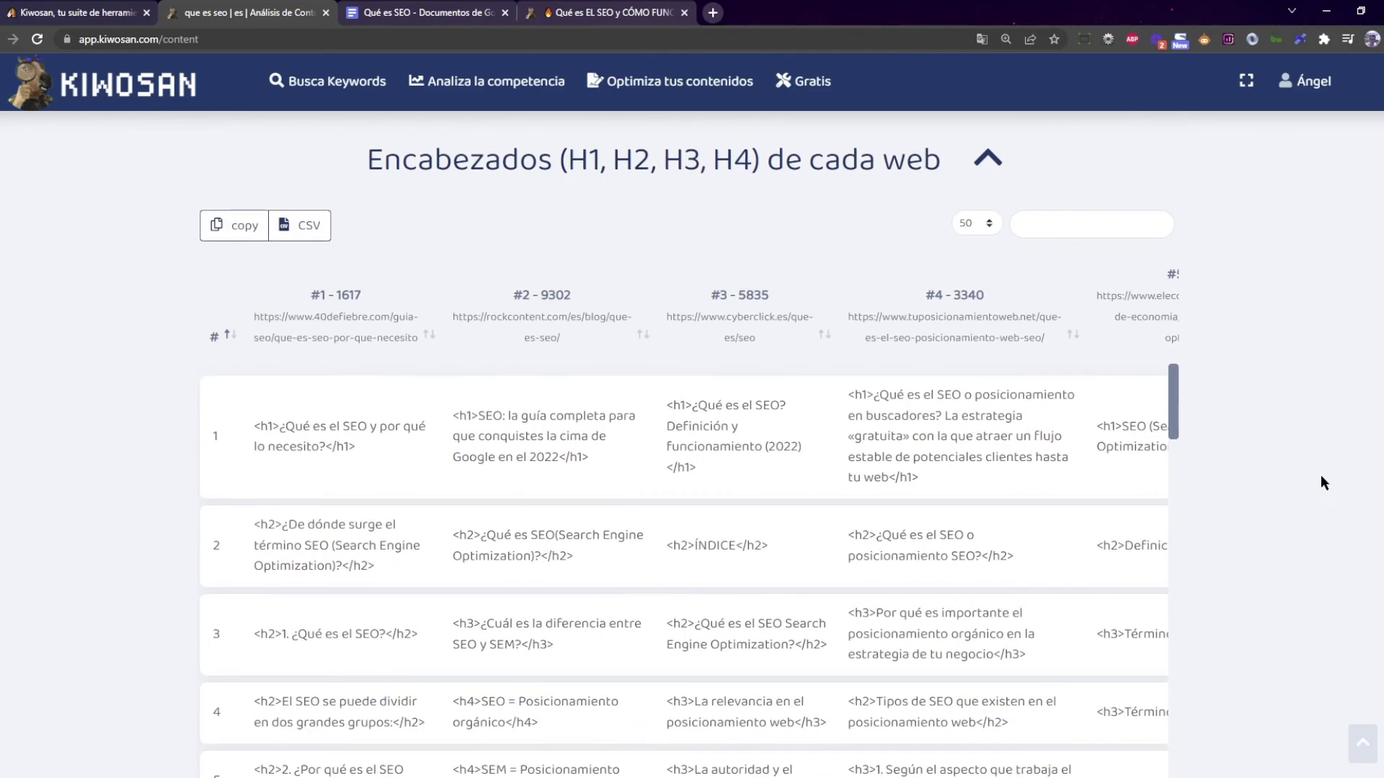
{"action": "scroll", "coordinate": [1320, 474], "scroll_direction": "up", "scroll_amount": 10}
{"action": "scroll", "coordinate": [1355, 543], "scroll_direction": "down", "scroll_amount": 10}
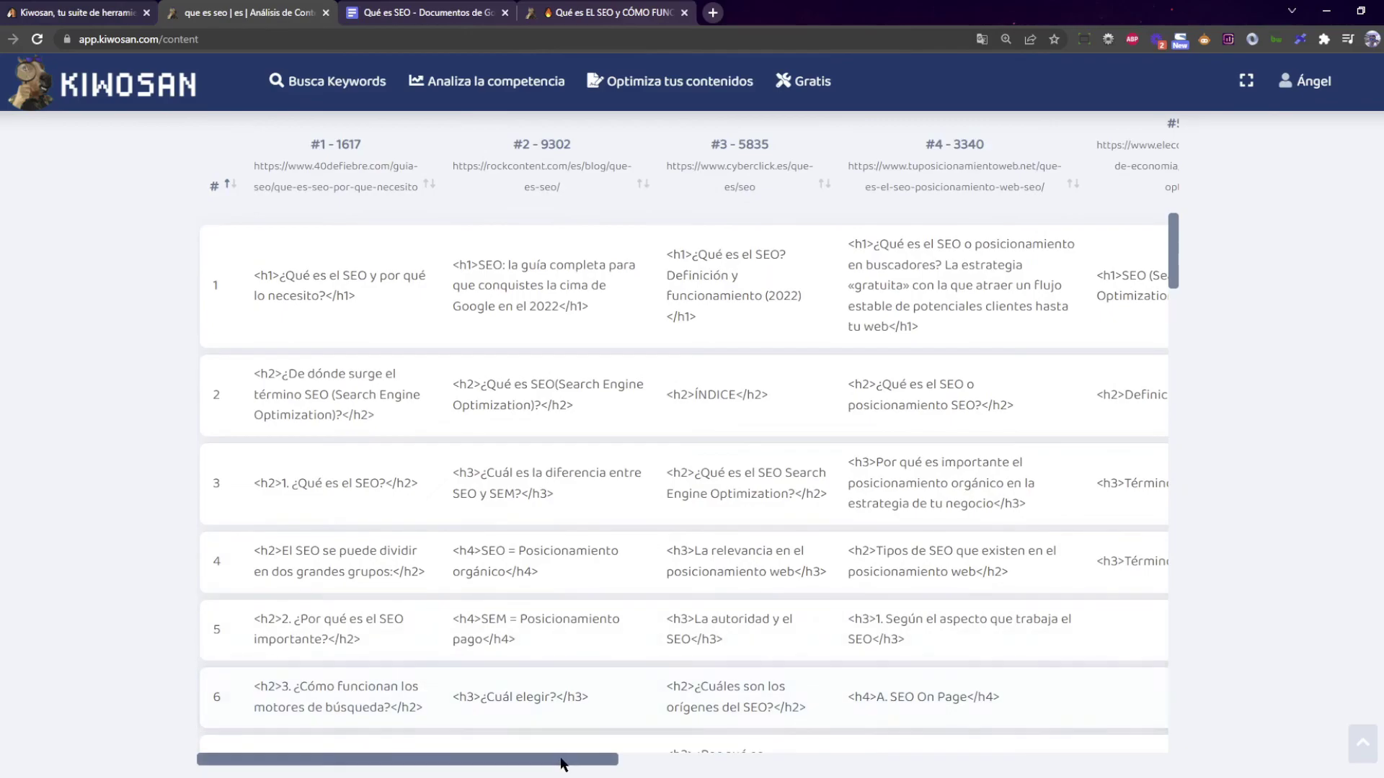
{"action": "left_click_drag", "start_coordinate": [564, 764], "coordinate": [1198, 763]}
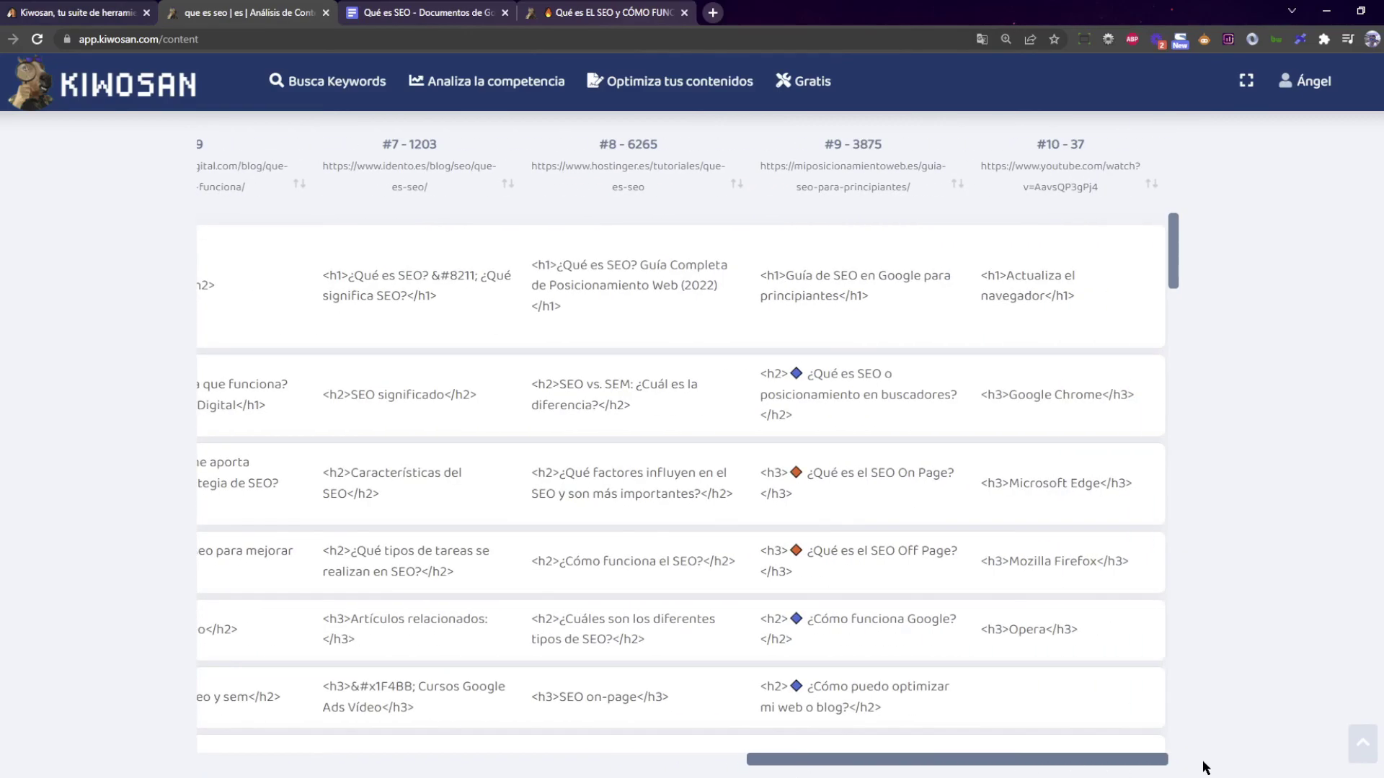
{"action": "scroll", "coordinate": [1235, 481], "scroll_direction": "up", "scroll_amount": 15}
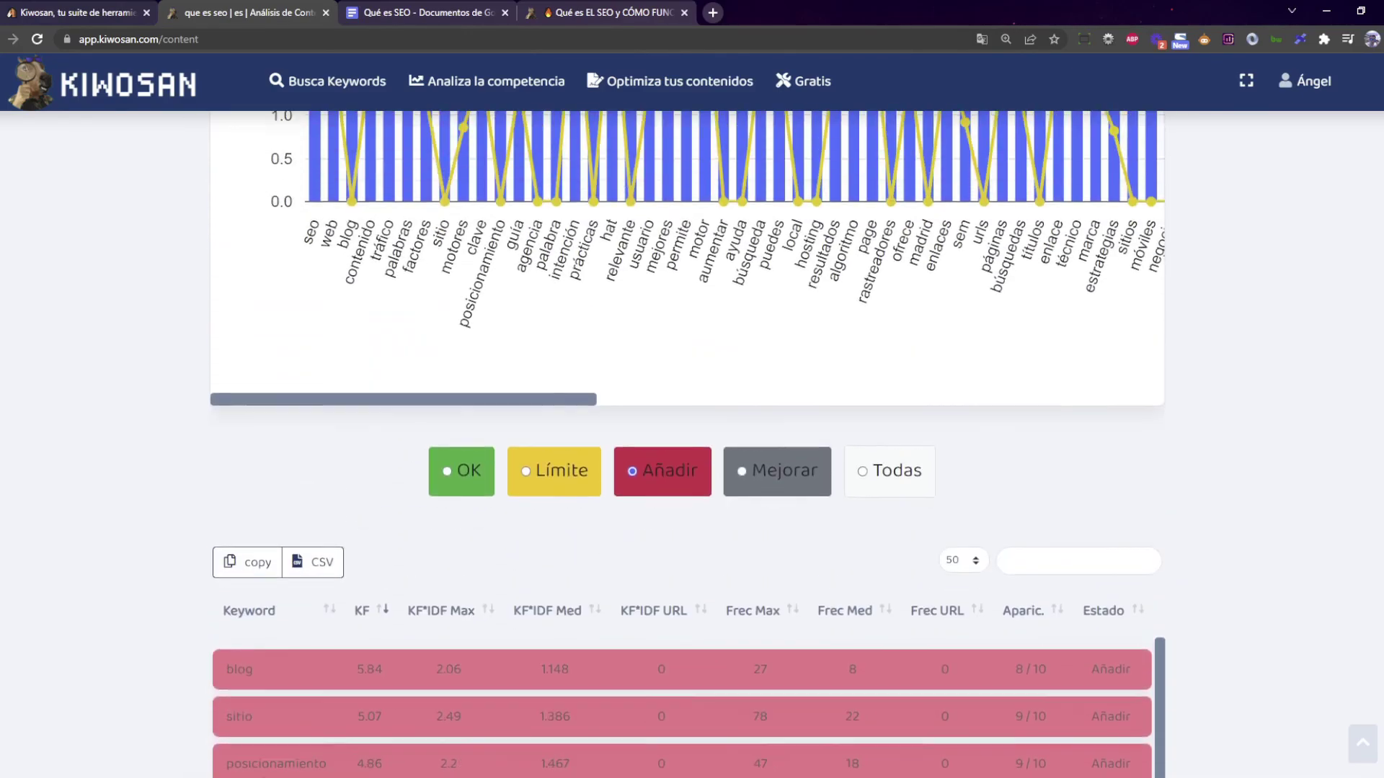
{"action": "scroll", "coordinate": [1233, 479], "scroll_direction": "up", "scroll_amount": 15}
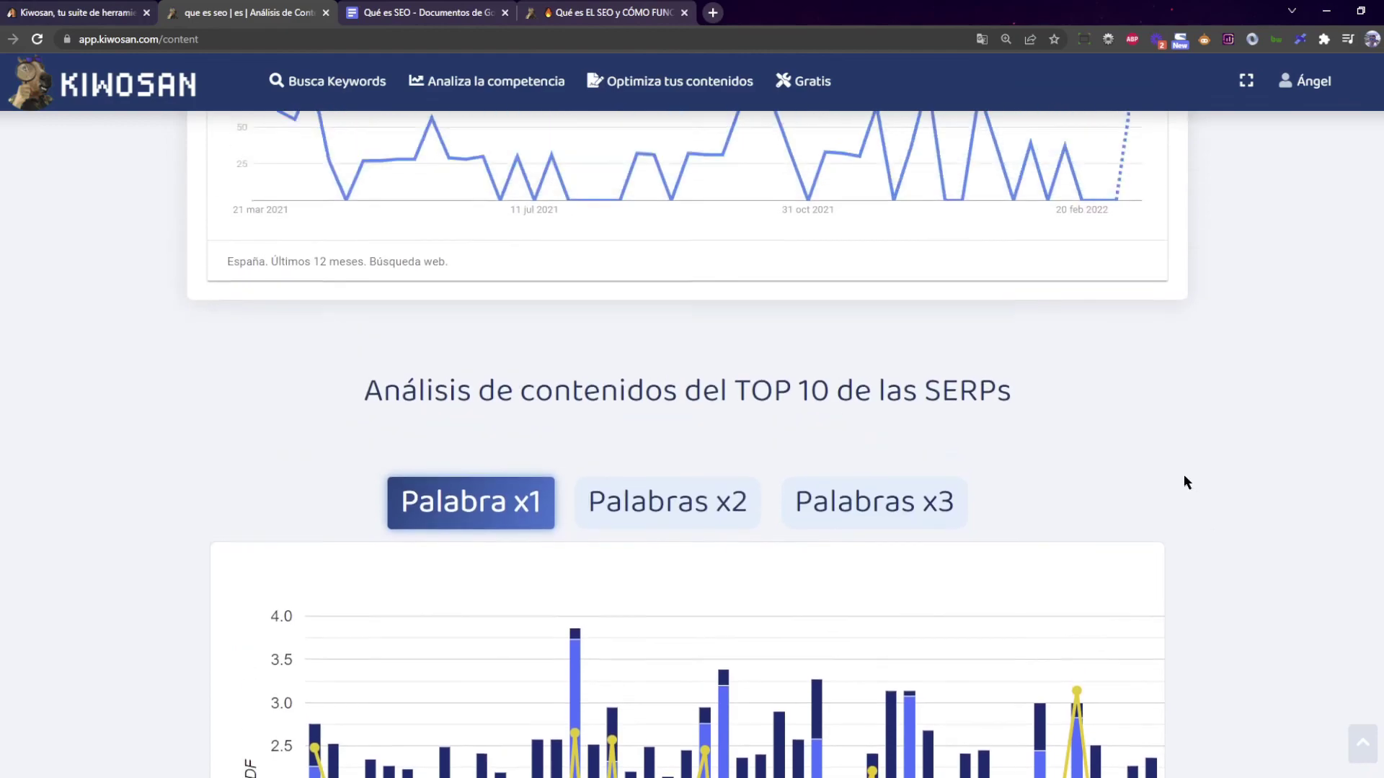